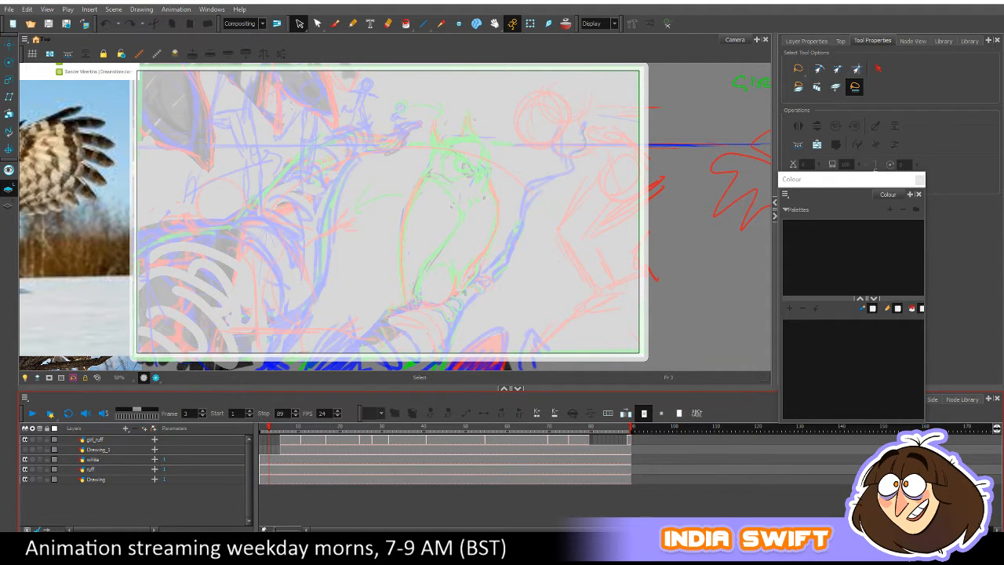
# Ready the Brush tool, move the Colour palette clear of the brush presets, and select the girl_ruff drawing at frame 77.
pyautogui.press('XF86AudioPlay')
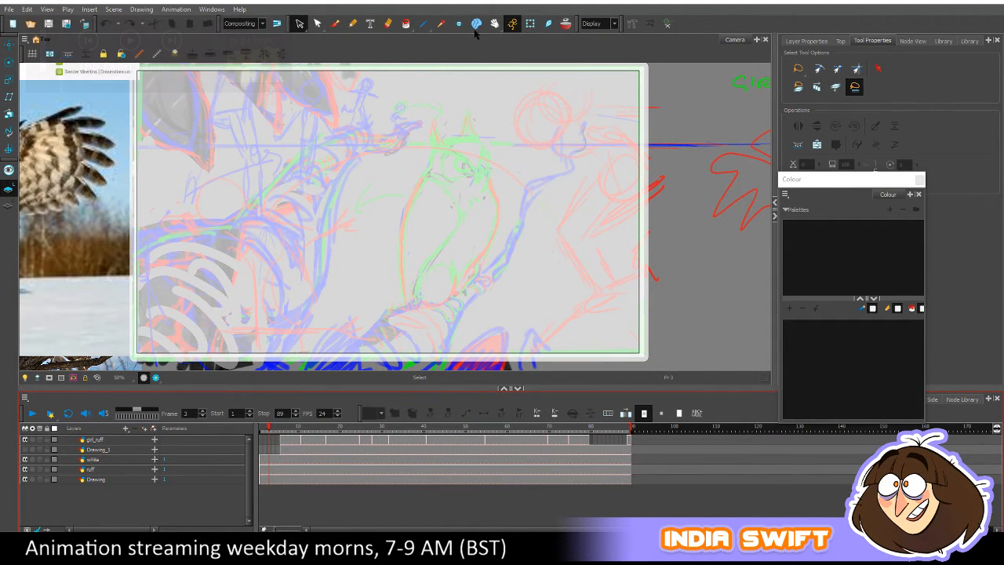
pyautogui.click(445, 212)
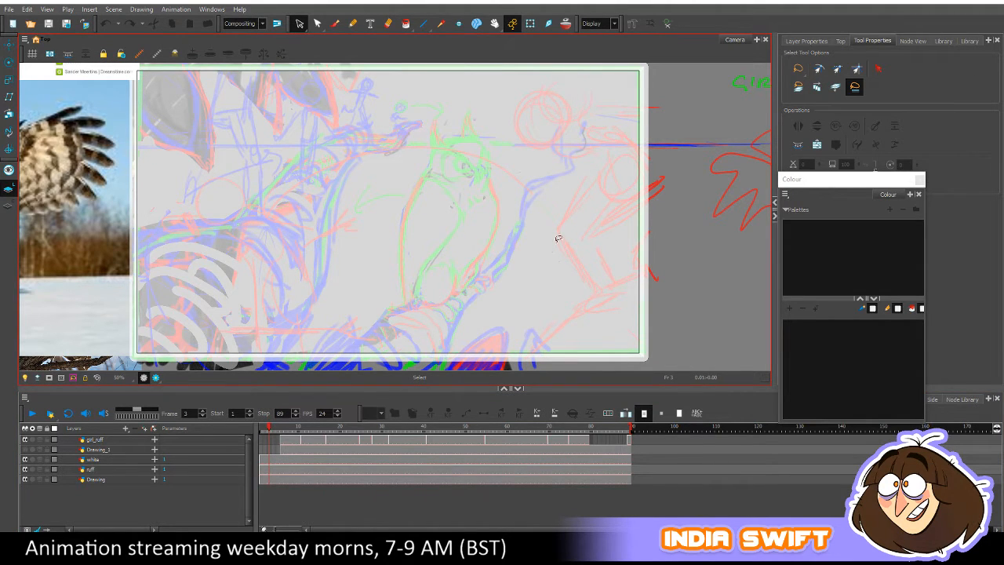
pyautogui.moveTo(549, 250); pyautogui.dragTo(539, 255)
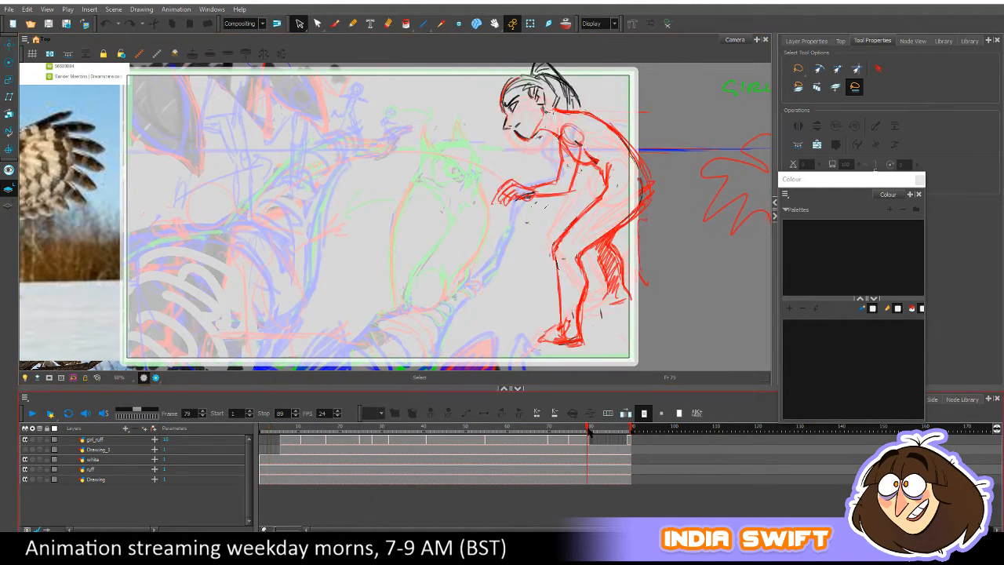
pyautogui.moveTo(615, 428); pyautogui.dragTo(577, 429)
pyautogui.click(336, 22)
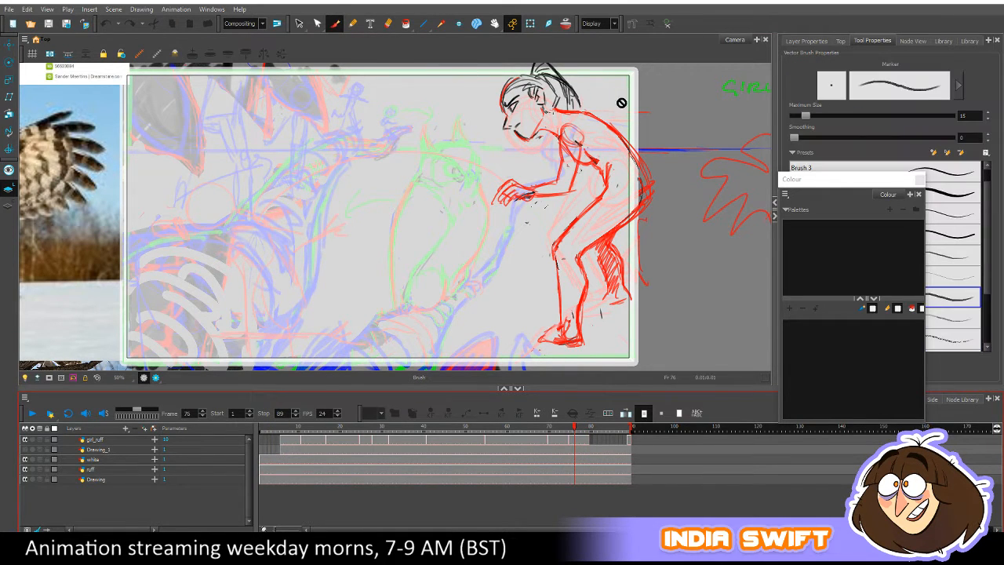
pyautogui.moveTo(840, 177)
pyautogui.mouseDown()
pyautogui.moveTo(775, 264)
pyautogui.moveTo(727, 262)
pyautogui.mouseUp()
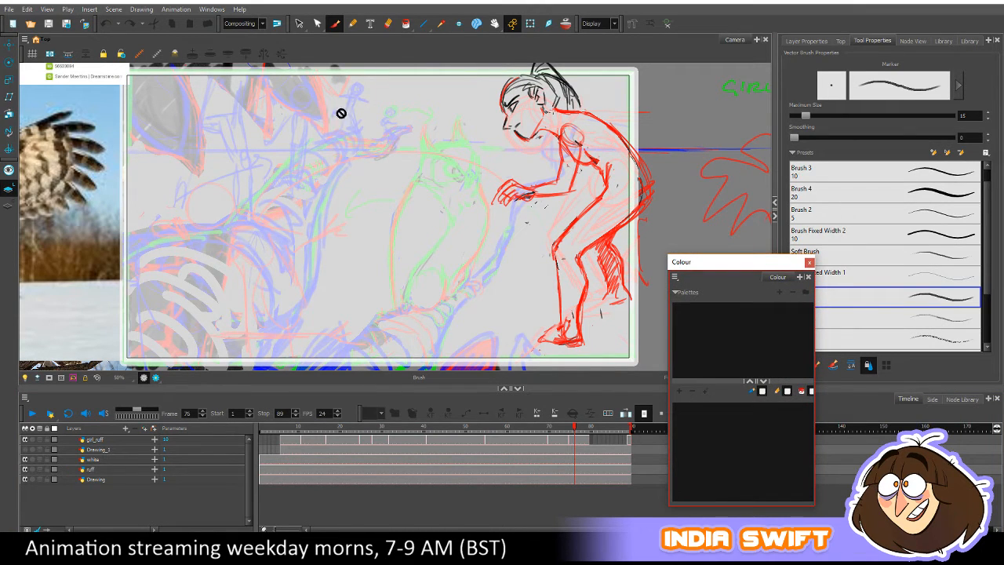
pyautogui.click(578, 440)
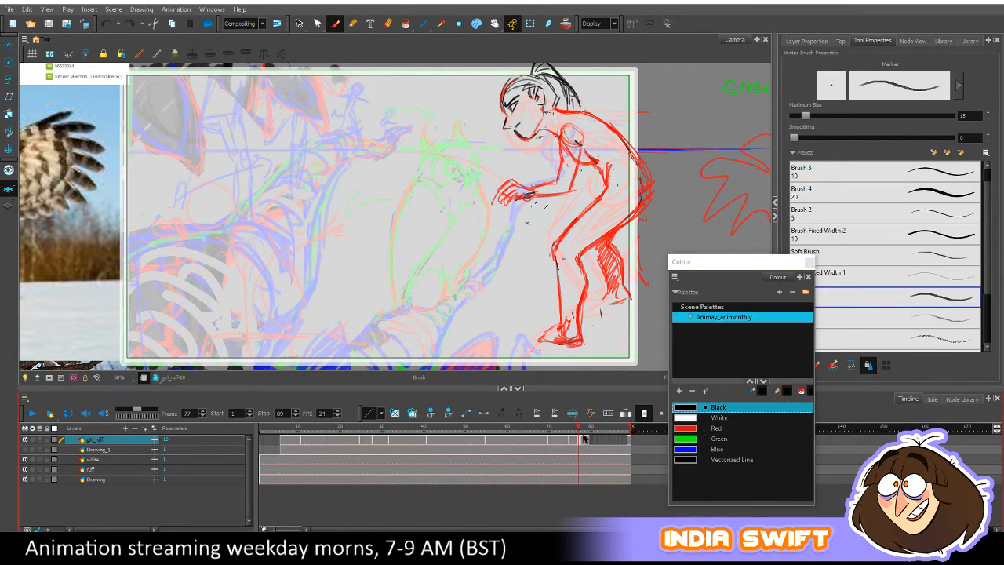
# Choose the Blue swatch and brush over the standing girl's chest, neck and upper-arm lines.
pyautogui.click(705, 438)
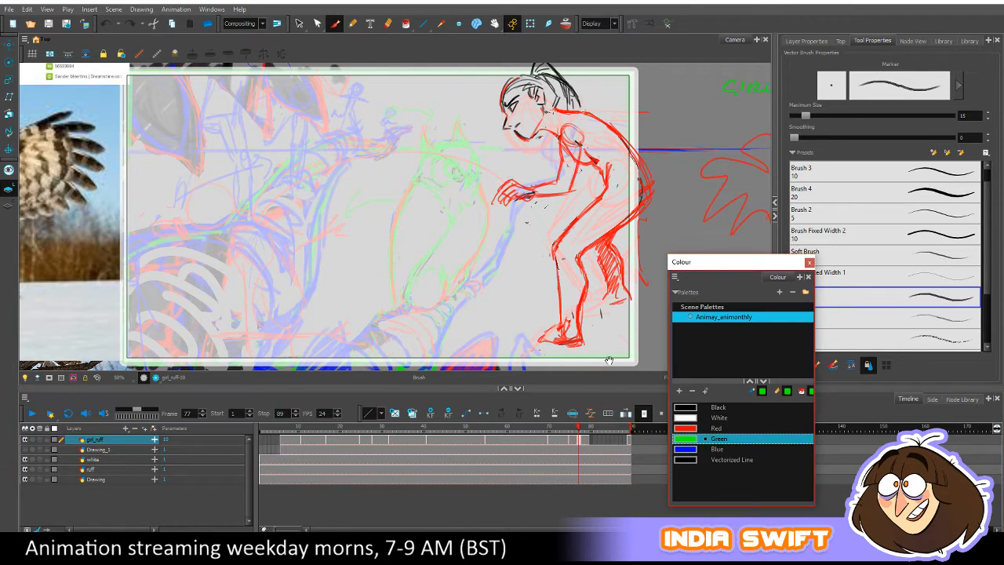
pyautogui.moveTo(593, 117); pyautogui.dragTo(566, 127)
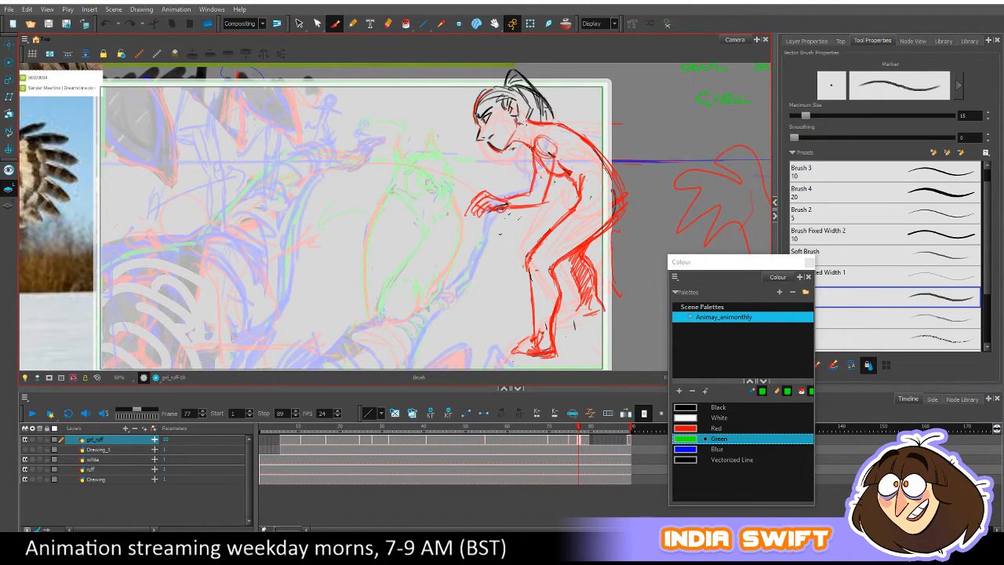
pyautogui.moveTo(552, 169)
pyautogui.mouseDown()
pyautogui.moveTo(572, 174)
pyautogui.moveTo(586, 196)
pyautogui.moveTo(562, 170)
pyautogui.moveTo(581, 199)
pyautogui.mouseUp()
pyautogui.click(696, 449)
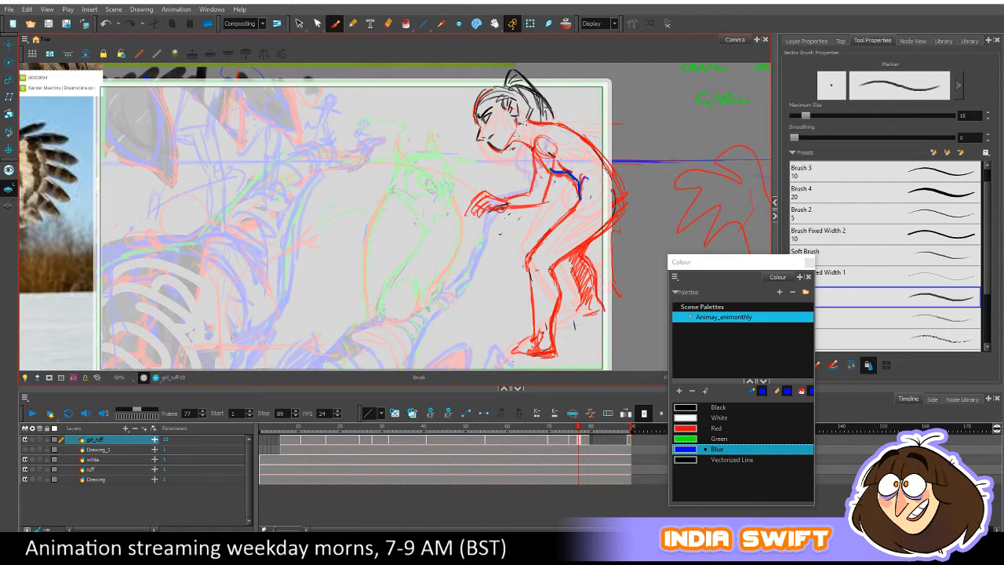
pyautogui.moveTo(508, 140); pyautogui.dragTo(535, 144)
pyautogui.moveTo(547, 133); pyautogui.dragTo(533, 193)
pyautogui.moveTo(555, 155); pyautogui.dragTo(548, 197)
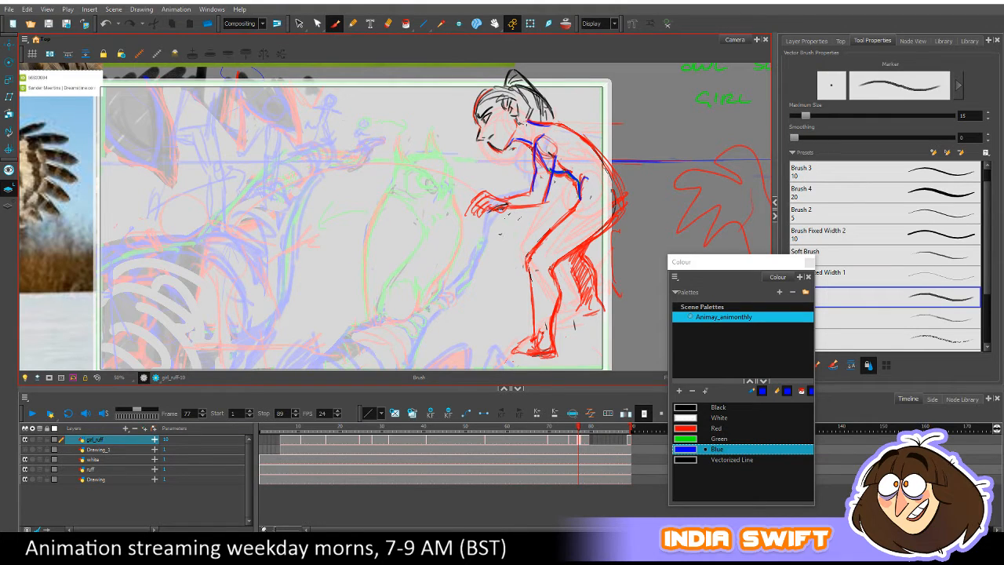
pyautogui.moveTo(537, 142)
pyautogui.mouseDown()
pyautogui.moveTo(549, 148)
pyautogui.moveTo(537, 145)
pyautogui.moveTo(530, 190)
pyautogui.mouseUp()
# Erase the rough red shoulder circle and retouch the blue upper-arm line.
pyautogui.hotkey('alt', 'e')
pyautogui.moveTo(543, 141)
pyautogui.mouseDown()
pyautogui.moveTo(541, 157)
pyautogui.moveTo(552, 141)
pyautogui.moveTo(538, 135)
pyautogui.moveTo(555, 140)
pyautogui.moveTo(553, 152)
pyautogui.moveTo(556, 140)
pyautogui.moveTo(548, 173)
pyautogui.mouseUp()
pyautogui.hotkey('alt', 'b')
pyautogui.moveTo(534, 175)
pyautogui.mouseDown()
pyautogui.moveTo(532, 192)
pyautogui.moveTo(532, 177)
pyautogui.mouseUp()
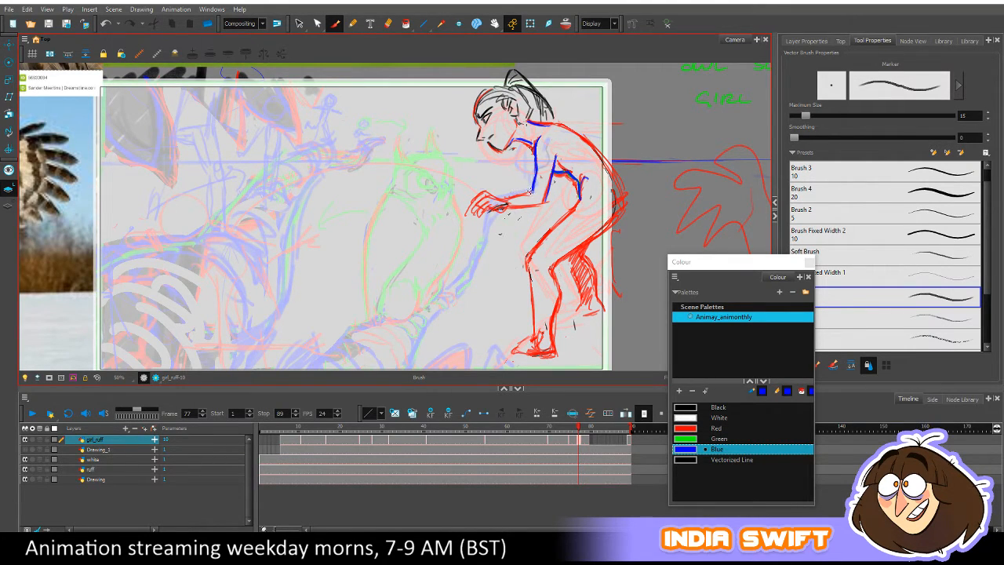
# Outline the bent forearm in blue and draw curved stripes along the arm, saving the scene along the way.
pyautogui.moveTo(533, 190)
pyautogui.mouseDown()
pyautogui.moveTo(496, 201)
pyautogui.moveTo(547, 202)
pyautogui.mouseUp()
pyautogui.hotkey('ctrl', 's')
pyautogui.moveTo(555, 158); pyautogui.dragTo(543, 203)
pyautogui.moveTo(538, 151)
pyautogui.mouseDown()
pyautogui.moveTo(536, 162)
pyautogui.moveTo(553, 164)
pyautogui.moveTo(545, 192)
pyautogui.mouseUp()
pyautogui.moveTo(534, 156); pyautogui.dragTo(528, 196)
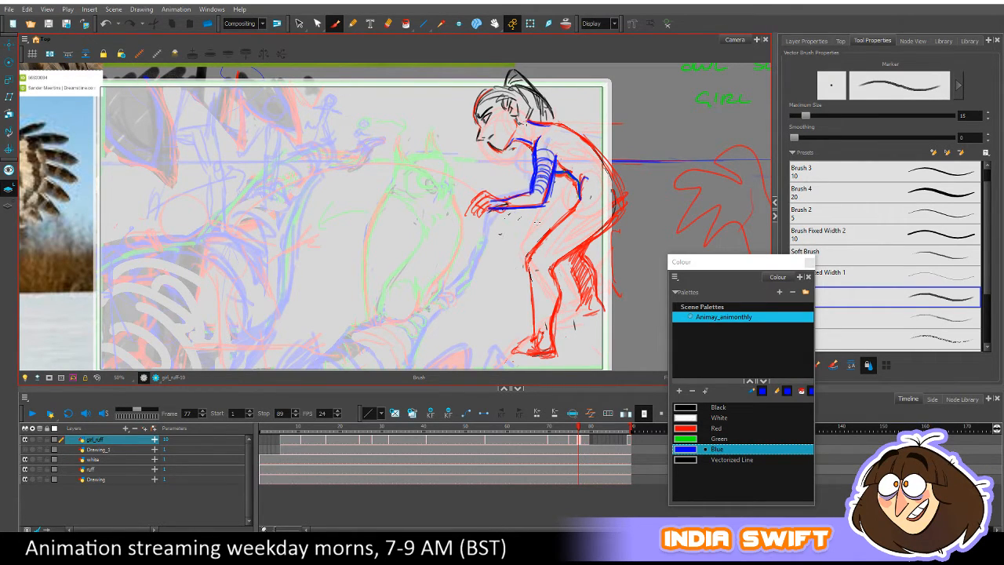
pyautogui.moveTo(543, 142); pyautogui.dragTo(533, 194)
pyautogui.moveTo(534, 154); pyautogui.dragTo(551, 156)
pyautogui.moveTo(536, 160)
pyautogui.mouseDown()
pyautogui.moveTo(550, 160)
pyautogui.moveTo(547, 167)
pyautogui.mouseUp()
pyautogui.moveTo(536, 177)
pyautogui.mouseDown()
pyautogui.moveTo(549, 172)
pyautogui.moveTo(526, 208)
pyautogui.moveTo(517, 196)
pyautogui.moveTo(486, 202)
pyautogui.moveTo(544, 206)
pyautogui.moveTo(490, 204)
pyautogui.mouseUp()
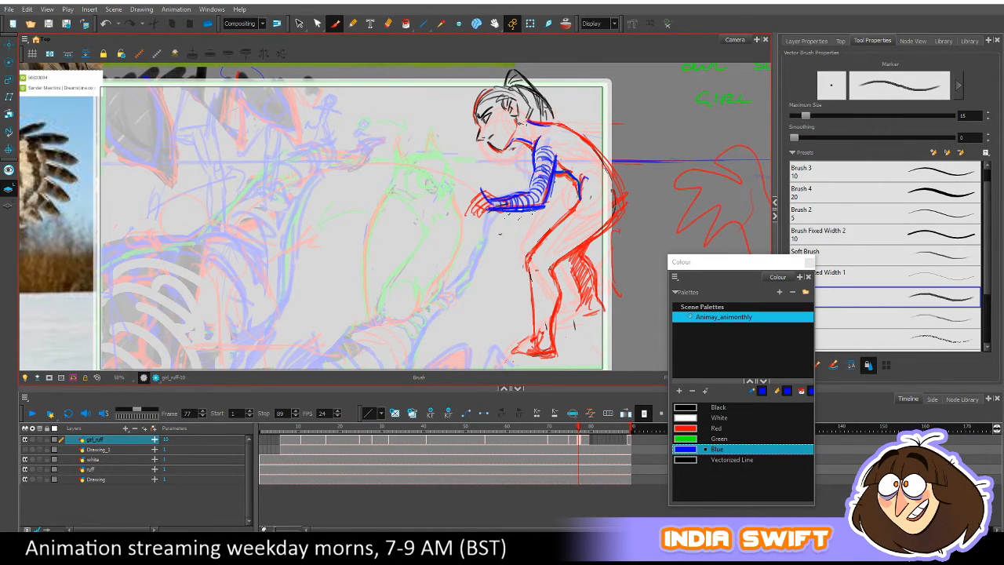
# Erase the red sketched hand and redraw the reaching hand with curled fingers in blue.
pyautogui.hotkey('alt', 'e')
pyautogui.moveTo(490, 215)
pyautogui.mouseDown()
pyautogui.moveTo(521, 214)
pyautogui.moveTo(504, 233)
pyautogui.moveTo(516, 234)
pyautogui.moveTo(550, 204)
pyautogui.moveTo(555, 179)
pyautogui.moveTo(575, 182)
pyautogui.moveTo(574, 196)
pyautogui.moveTo(577, 185)
pyautogui.moveTo(554, 172)
pyautogui.moveTo(581, 182)
pyautogui.mouseUp()
pyautogui.moveTo(473, 185); pyautogui.dragTo(465, 190)
pyautogui.moveTo(479, 190)
pyautogui.mouseDown()
pyautogui.moveTo(469, 205)
pyautogui.moveTo(486, 214)
pyautogui.mouseUp()
pyautogui.hotkey('alt', 'e')
pyautogui.moveTo(464, 196)
pyautogui.mouseDown()
pyautogui.moveTo(495, 201)
pyautogui.moveTo(470, 185)
pyautogui.moveTo(462, 224)
pyautogui.moveTo(486, 208)
pyautogui.moveTo(473, 189)
pyautogui.moveTo(459, 191)
pyautogui.moveTo(458, 204)
pyautogui.moveTo(474, 189)
pyautogui.moveTo(460, 209)
pyautogui.moveTo(481, 197)
pyautogui.moveTo(503, 207)
pyautogui.moveTo(495, 212)
pyautogui.moveTo(539, 210)
pyautogui.mouseUp()
pyautogui.hotkey('alt', 'e')
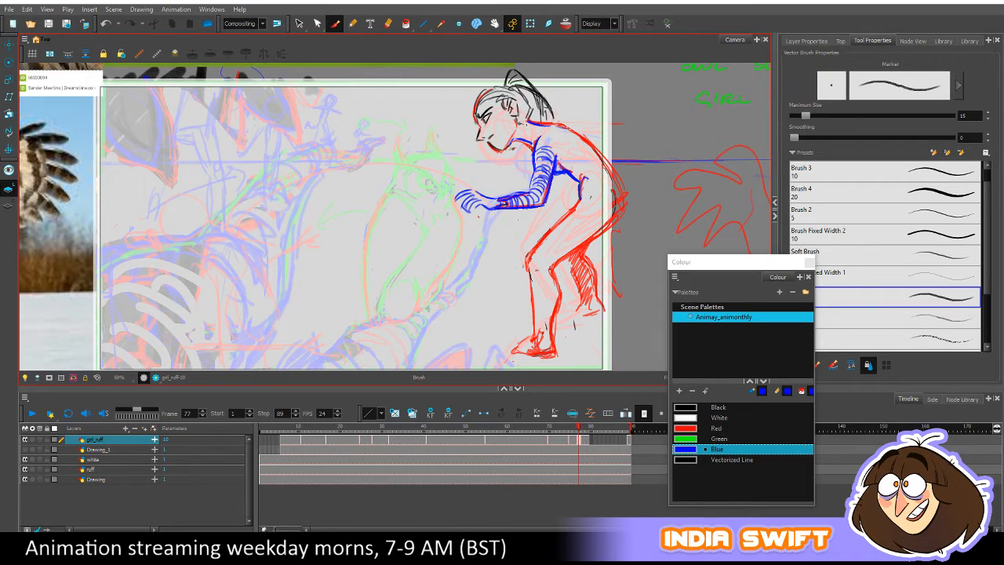
# Trace the girl's curved back, hip and front thigh in blue down to the knee.
pyautogui.moveTo(555, 124)
pyautogui.mouseDown()
pyautogui.moveTo(590, 149)
pyautogui.moveTo(567, 147)
pyautogui.moveTo(583, 148)
pyautogui.mouseUp()
pyautogui.moveTo(591, 146)
pyautogui.mouseDown()
pyautogui.moveTo(623, 201)
pyautogui.moveTo(592, 236)
pyautogui.mouseUp()
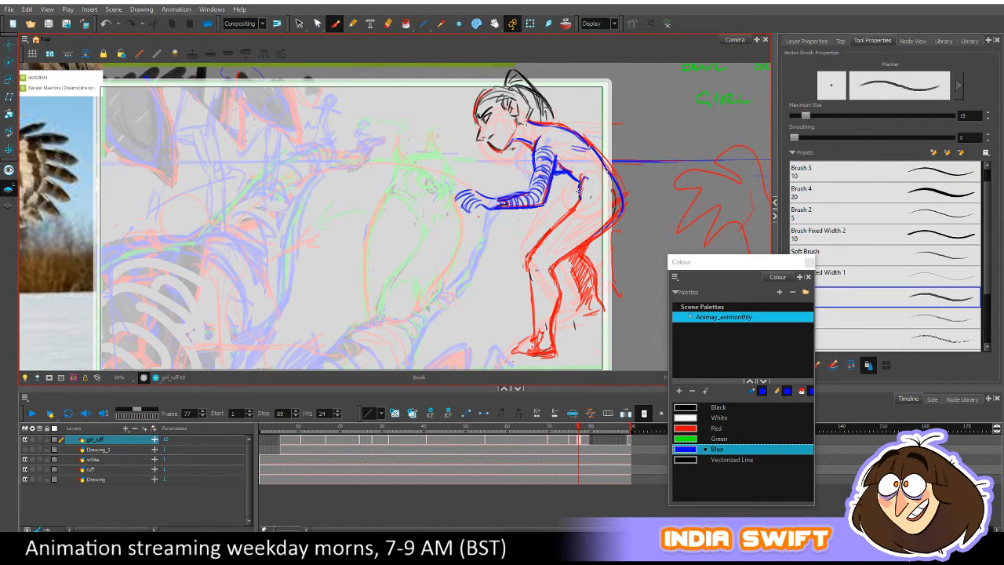
pyautogui.moveTo(580, 188)
pyautogui.mouseDown()
pyautogui.moveTo(525, 256)
pyautogui.moveTo(581, 203)
pyautogui.moveTo(559, 221)
pyautogui.mouseUp()
pyautogui.moveTo(551, 267)
pyautogui.mouseDown()
pyautogui.moveTo(609, 223)
pyautogui.moveTo(554, 257)
pyautogui.mouseUp()
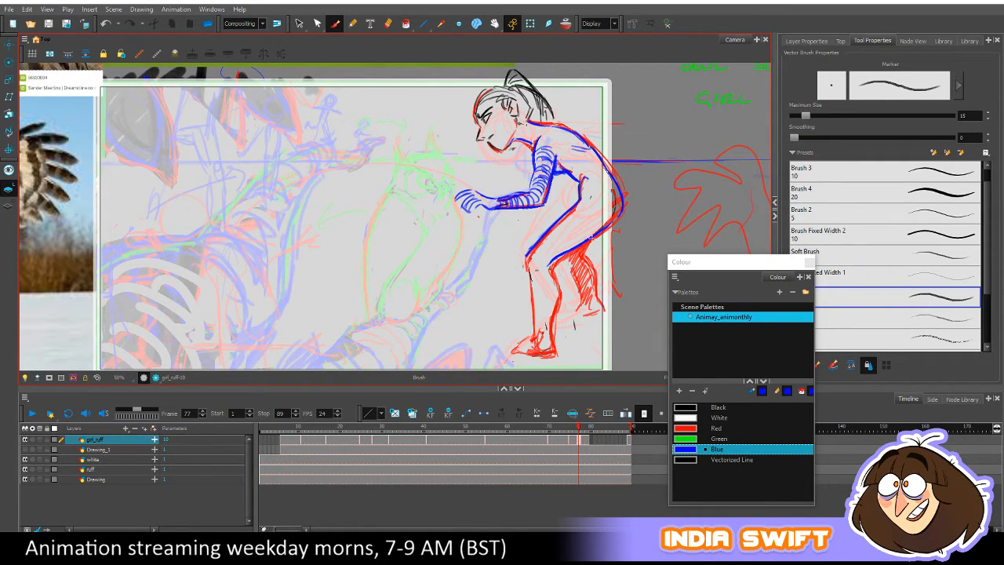
# Erase leftover red lines around the thigh and back, and retouch the waist line in blue.
pyautogui.hotkey('alt', 'e')
pyautogui.moveTo(572, 212); pyautogui.dragTo(533, 262)
pyautogui.moveTo(585, 179)
pyautogui.mouseDown()
pyautogui.moveTo(586, 204)
pyautogui.moveTo(610, 184)
pyautogui.moveTo(615, 204)
pyautogui.moveTo(592, 235)
pyautogui.mouseUp()
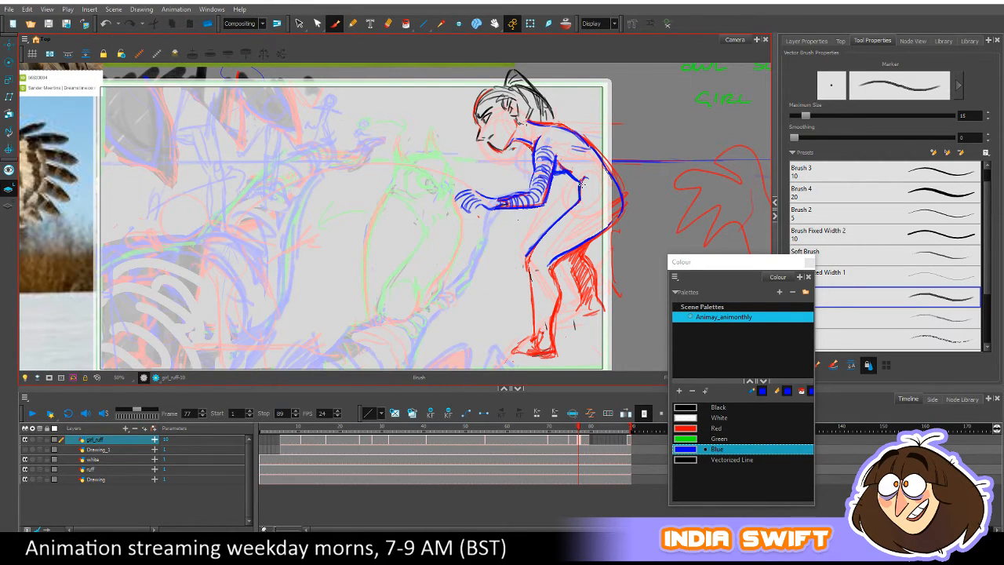
pyautogui.moveTo(584, 179); pyautogui.dragTo(589, 187)
# Trace the front leg's shin, calf and foot in blue and erase the red sketch lines around them.
pyautogui.press('2')
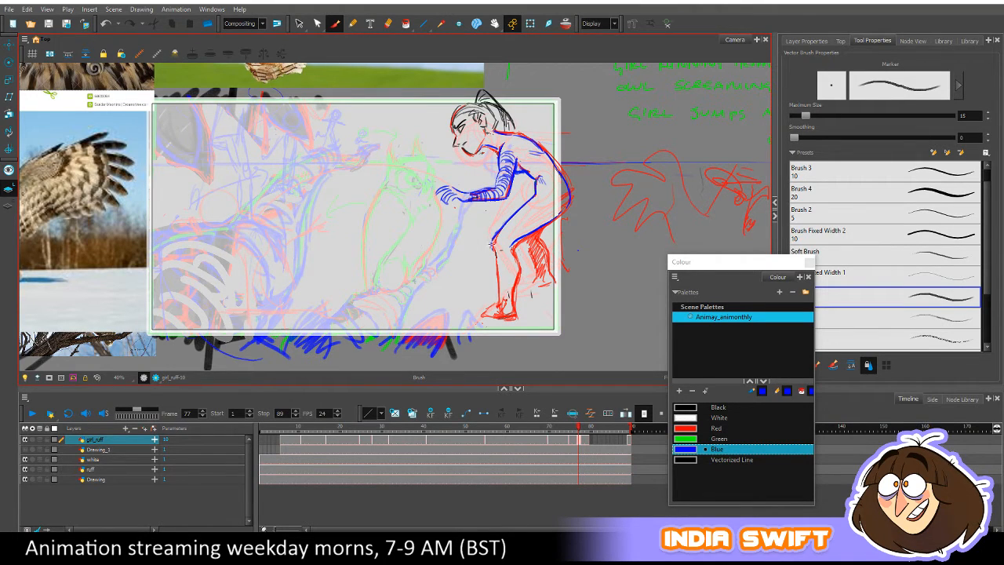
pyautogui.moveTo(492, 249); pyautogui.dragTo(502, 310)
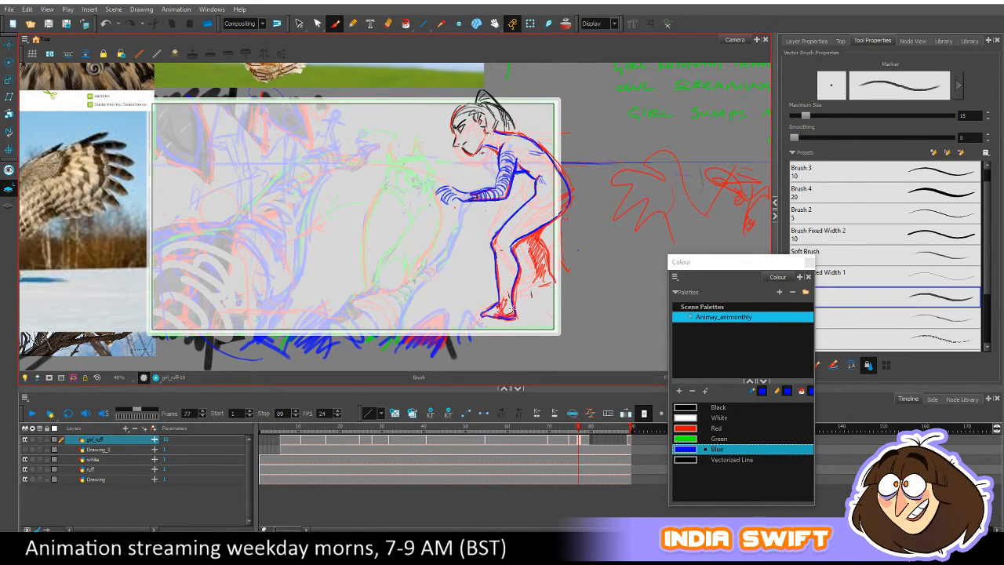
pyautogui.hotkey('alt', 'e')
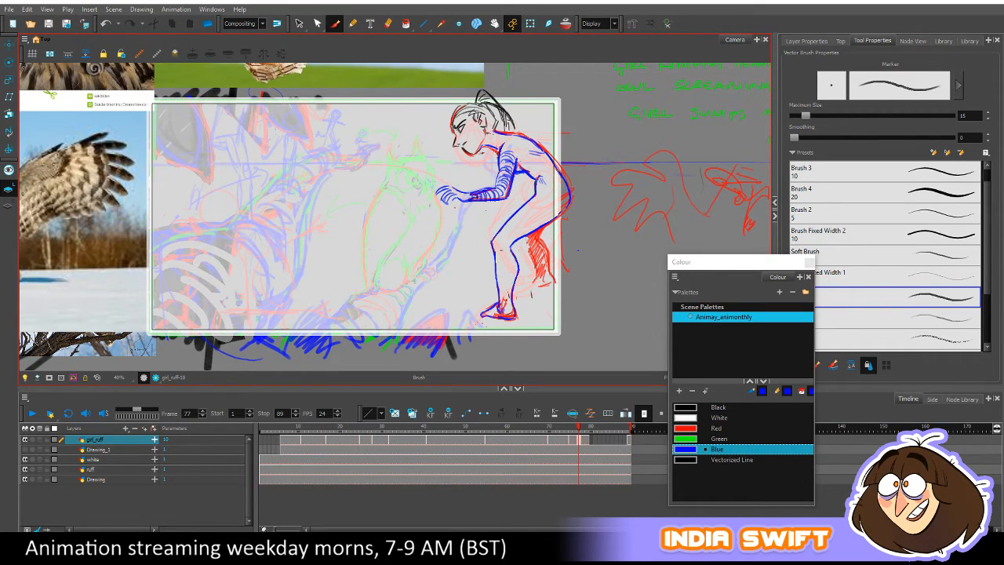
# Outline the girl's rear leg and foot in blue, erasing the surrounding red sketch lines.
pyautogui.moveTo(524, 240); pyautogui.dragTo(537, 273)
pyautogui.moveTo(547, 230)
pyautogui.mouseDown()
pyautogui.moveTo(543, 275)
pyautogui.moveTo(544, 262)
pyautogui.moveTo(552, 279)
pyautogui.mouseUp()
pyautogui.hotkey('alt', 'e')
pyautogui.moveTo(550, 226)
pyautogui.mouseDown()
pyautogui.moveTo(548, 262)
pyautogui.moveTo(548, 232)
pyautogui.mouseUp()
pyautogui.hotkey('alt', 'b')
pyautogui.hotkey('alt', 'b')
pyautogui.moveTo(542, 275); pyautogui.dragTo(544, 261)
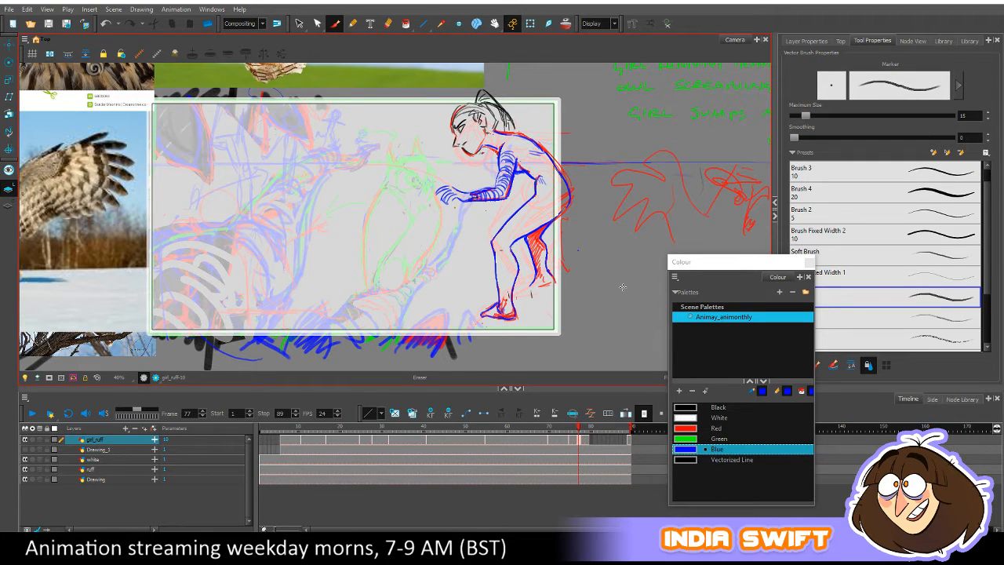
pyautogui.hotkey('alt', 'b')
pyautogui.moveTo(554, 281); pyautogui.dragTo(541, 285)
# Clean up the back outline and draw blue stripes across the front leg from thigh to ankle.
pyautogui.moveTo(541, 140)
pyautogui.mouseDown()
pyautogui.moveTo(570, 186)
pyautogui.moveTo(569, 177)
pyautogui.moveTo(571, 209)
pyautogui.mouseUp()
pyautogui.hotkey('alt', 'e')
pyautogui.hotkey('alt', 'b')
pyautogui.moveTo(525, 202)
pyautogui.mouseDown()
pyautogui.moveTo(536, 226)
pyautogui.moveTo(519, 210)
pyautogui.moveTo(524, 226)
pyautogui.moveTo(512, 221)
pyautogui.moveTo(516, 237)
pyautogui.moveTo(495, 267)
pyautogui.moveTo(500, 236)
pyautogui.moveTo(506, 247)
pyautogui.moveTo(495, 254)
pyautogui.moveTo(495, 267)
pyautogui.moveTo(519, 274)
pyautogui.mouseUp()
pyautogui.moveTo(495, 273); pyautogui.dragTo(515, 285)
pyautogui.moveTo(495, 284); pyautogui.dragTo(511, 293)
pyautogui.moveTo(497, 291); pyautogui.dragTo(508, 302)
pyautogui.moveTo(500, 300); pyautogui.dragTo(508, 307)
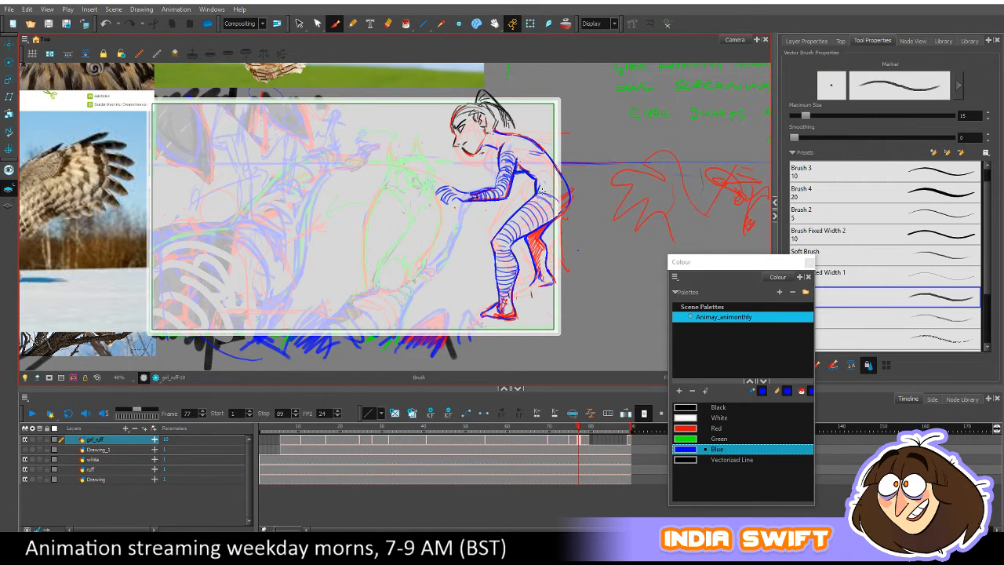
# Add blue detail strokes to the rear leg, shoulder and upper back, erasing stray marks near the shoulder.
pyautogui.moveTo(540, 234); pyautogui.dragTo(547, 259)
pyautogui.moveTo(502, 149)
pyautogui.mouseDown()
pyautogui.moveTo(532, 147)
pyautogui.moveTo(536, 157)
pyautogui.moveTo(565, 118)
pyautogui.moveTo(540, 149)
pyautogui.moveTo(563, 180)
pyautogui.mouseUp()
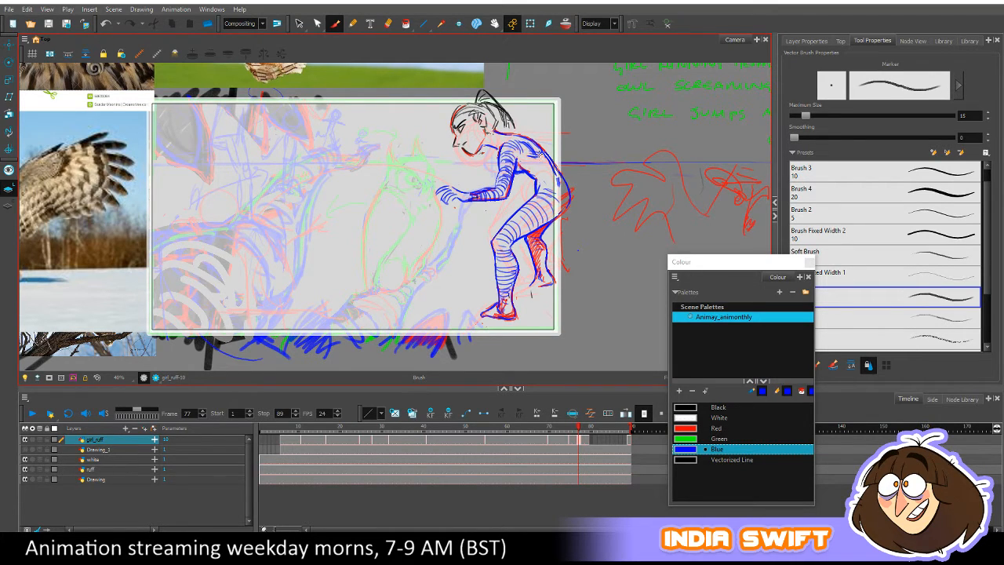
pyautogui.moveTo(541, 155)
pyautogui.mouseDown()
pyautogui.moveTo(557, 187)
pyautogui.moveTo(552, 170)
pyautogui.mouseUp()
pyautogui.hotkey('alt', 'e')
pyautogui.moveTo(521, 143); pyautogui.dragTo(543, 162)
pyautogui.hotkey('alt', 'b')
pyautogui.hotkey('alt', 'b')
# Erase the stripes from the girl's forearm and redraw its outline toward the wrist in blue.
pyautogui.hotkey('alt', 'e')
pyautogui.moveTo(479, 196); pyautogui.dragTo(502, 188)
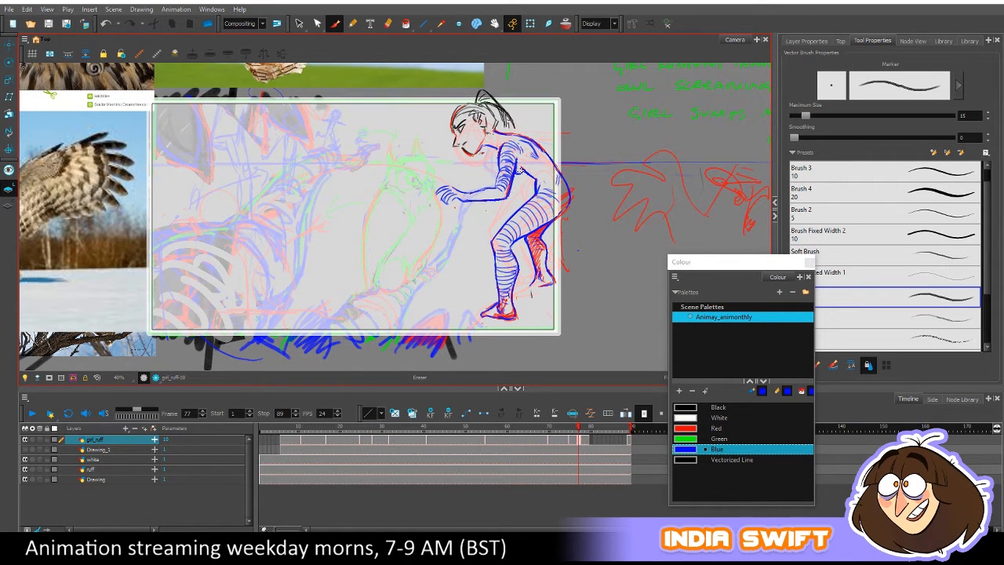
pyautogui.hotkey('alt', 'b')
pyautogui.moveTo(466, 199); pyautogui.dragTo(473, 200)
pyautogui.moveTo(467, 202); pyautogui.dragTo(483, 204)
pyautogui.moveTo(465, 196); pyautogui.dragTo(491, 191)
# Redraw the girl's face, hairline and neck in blue, erasing the old rough marks around the chin.
pyautogui.moveTo(476, 115); pyautogui.dragTo(484, 117)
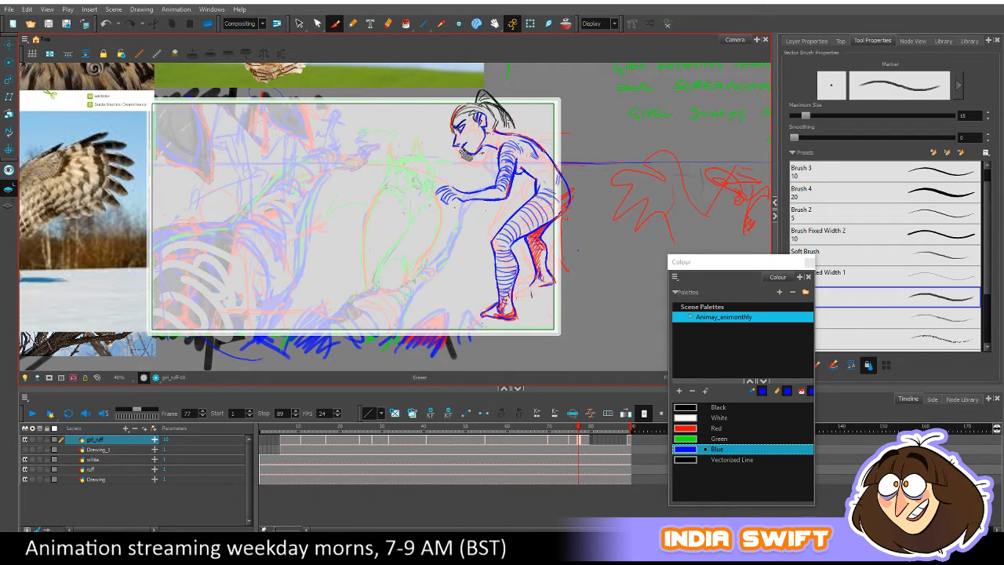
pyautogui.press('e')
pyautogui.hotkey('alt', 'b')
pyautogui.moveTo(461, 106); pyautogui.dragTo(479, 99)
pyautogui.moveTo(496, 130); pyautogui.dragTo(522, 142)
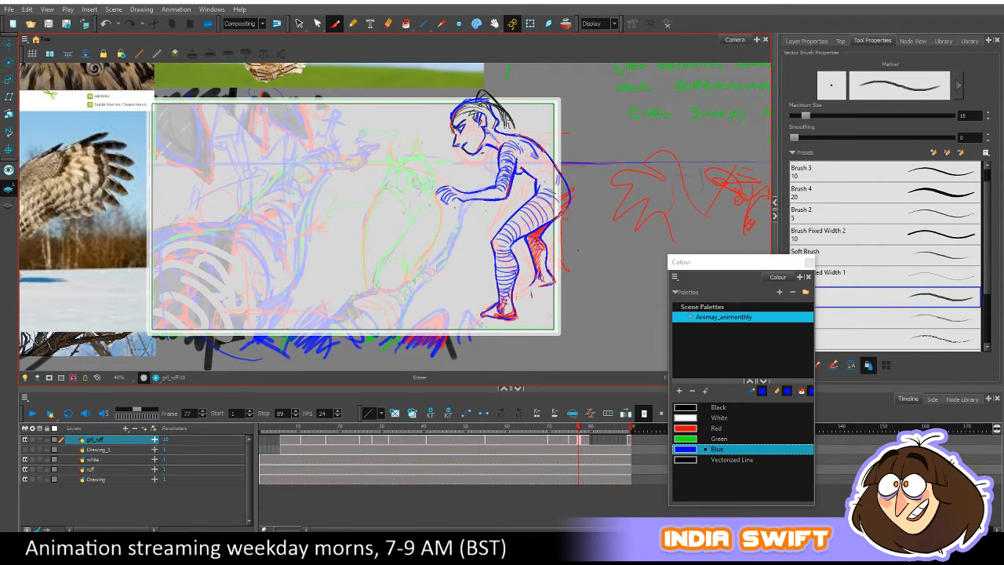
# Refine the upper back line and draw the hair around the ear in blue, erasing stray lines.
pyautogui.moveTo(503, 127); pyautogui.dragTo(549, 150)
pyautogui.moveTo(552, 163); pyautogui.dragTo(557, 180)
pyautogui.hotkey('alt', 'e')
pyautogui.hotkey('alt', 'b')
pyautogui.hotkey('alt', 'b')
pyautogui.hotkey('alt', 'e')
pyautogui.hotkey('alt', 'e')
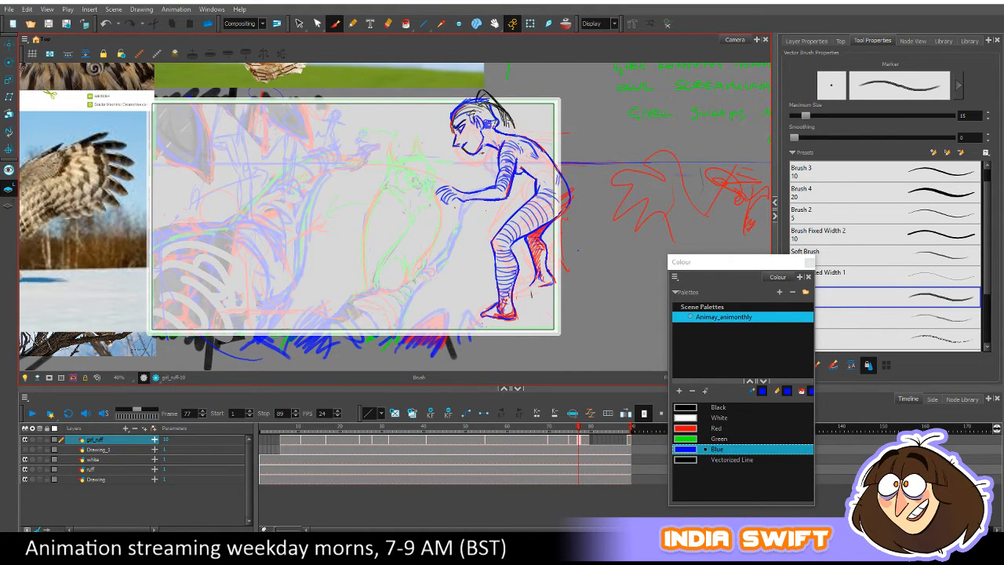
pyautogui.moveTo(493, 124)
pyautogui.mouseDown()
pyautogui.moveTo(483, 122)
pyautogui.moveTo(498, 133)
pyautogui.mouseUp()
# Flip between the crouching pose at frame 74 and the standing pose at frame 75 to compare them.
pyautogui.press(',')
pyautogui.press(',')
pyautogui.press(',')
pyautogui.press('.')
pyautogui.press(',')
pyautogui.press('.')
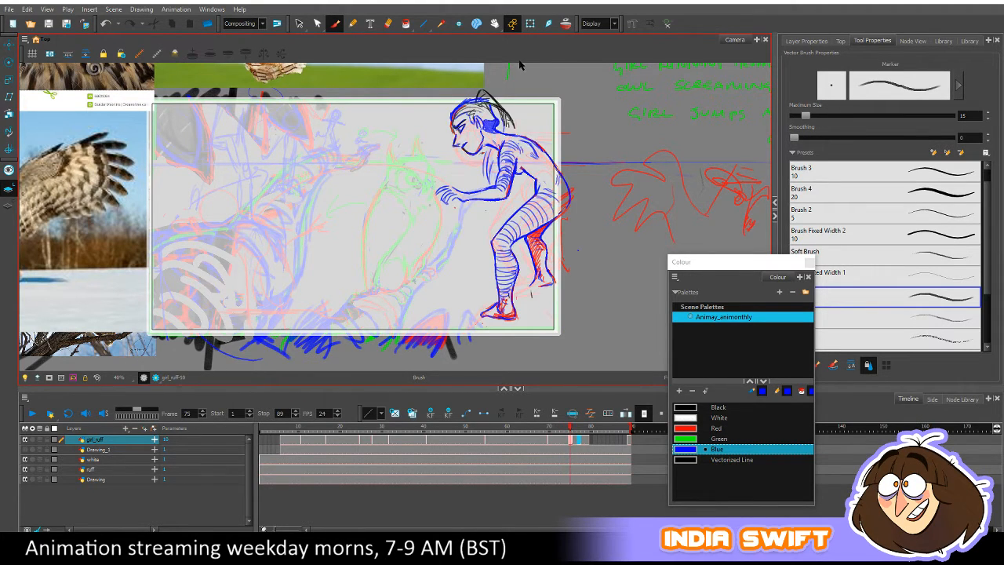
pyautogui.press(',')
pyautogui.press('.')
pyautogui.press(',')
pyautogui.moveTo(426, 223); pyautogui.dragTo(436, 228)
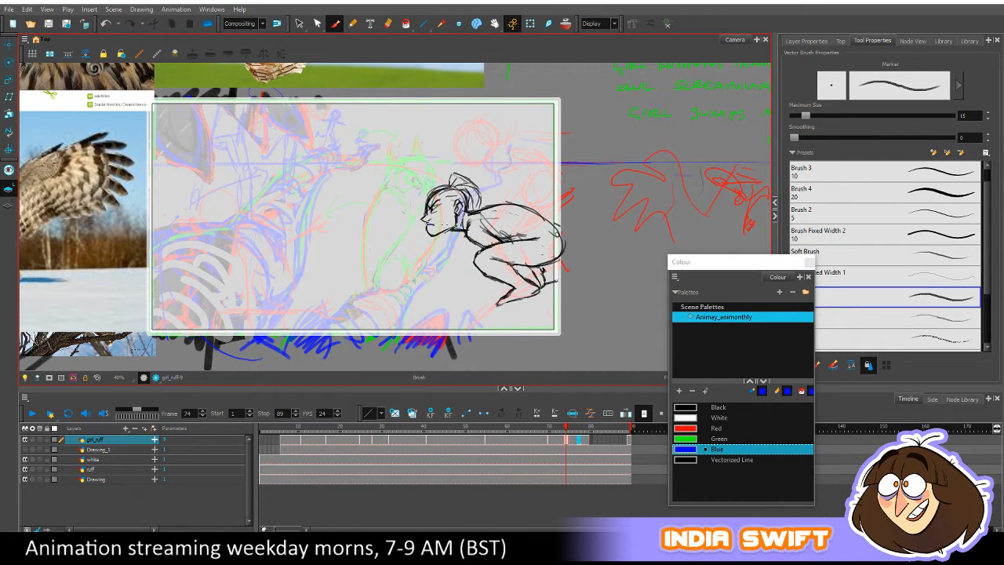
pyautogui.press('.')
pyautogui.press(',')
pyautogui.press('.')
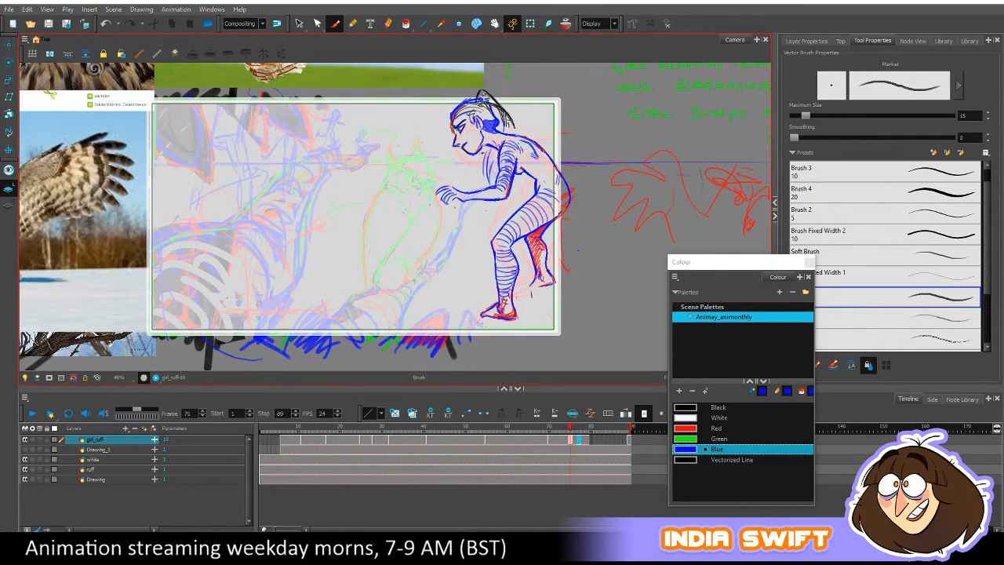
pyautogui.press(',')
pyautogui.press('.')
pyautogui.press(',')
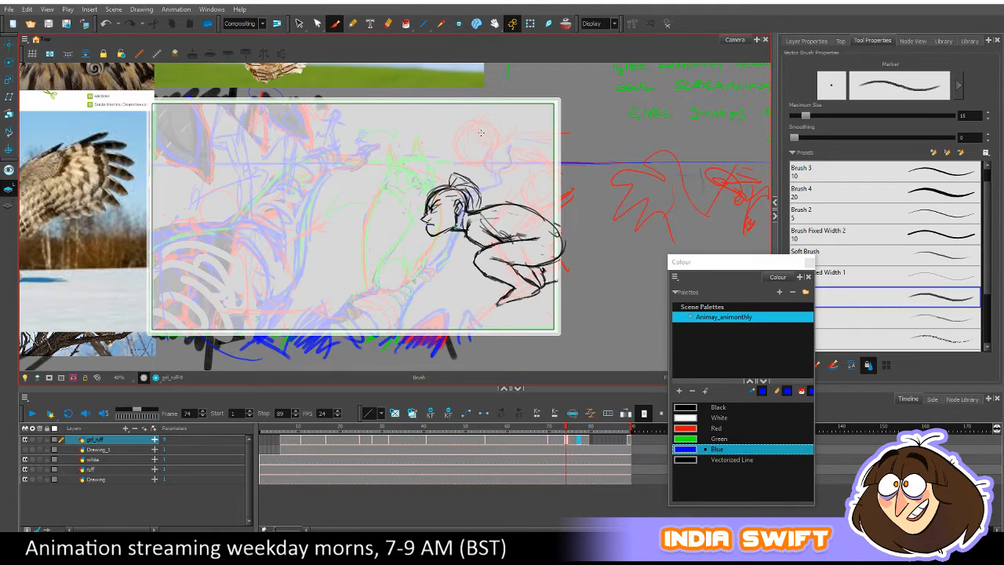
pyautogui.press('.')
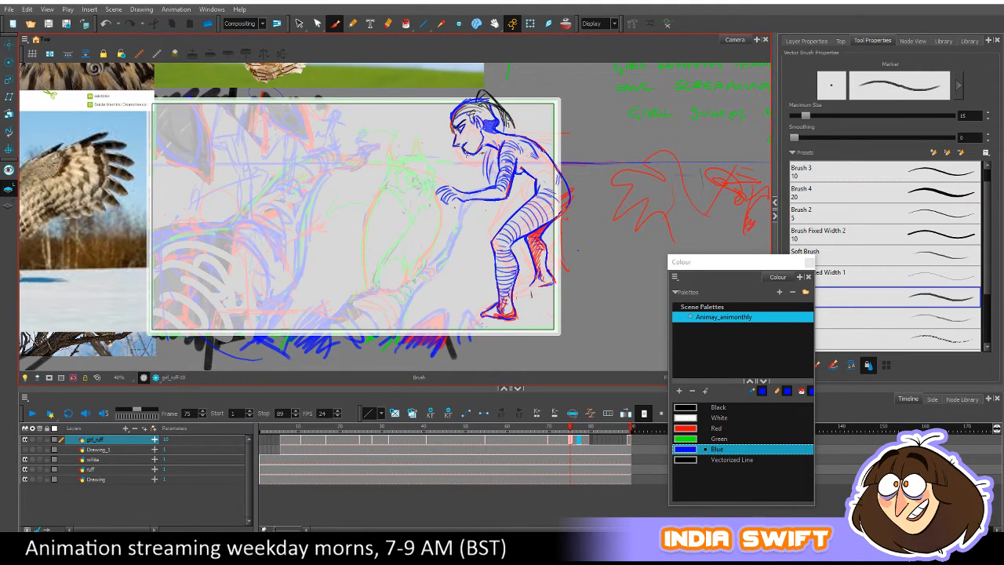
pyautogui.press(',')
pyautogui.press('.')
pyautogui.press(',')
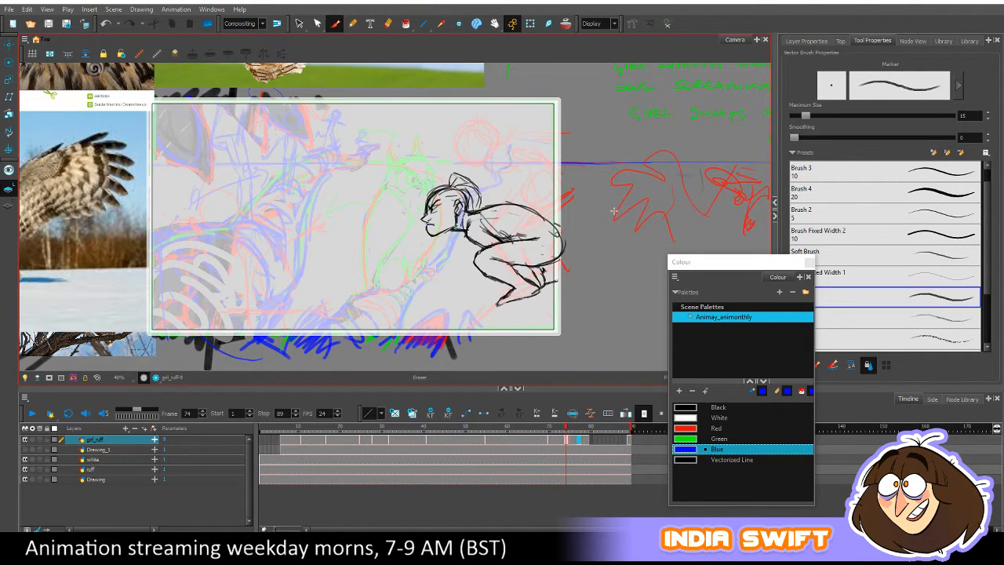
pyautogui.press('.')
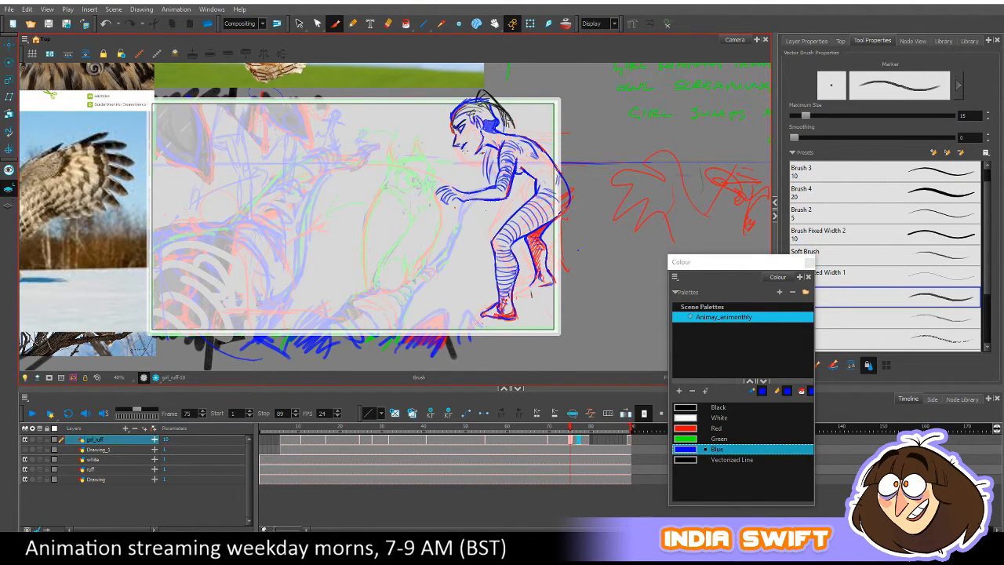
pyautogui.press(',')
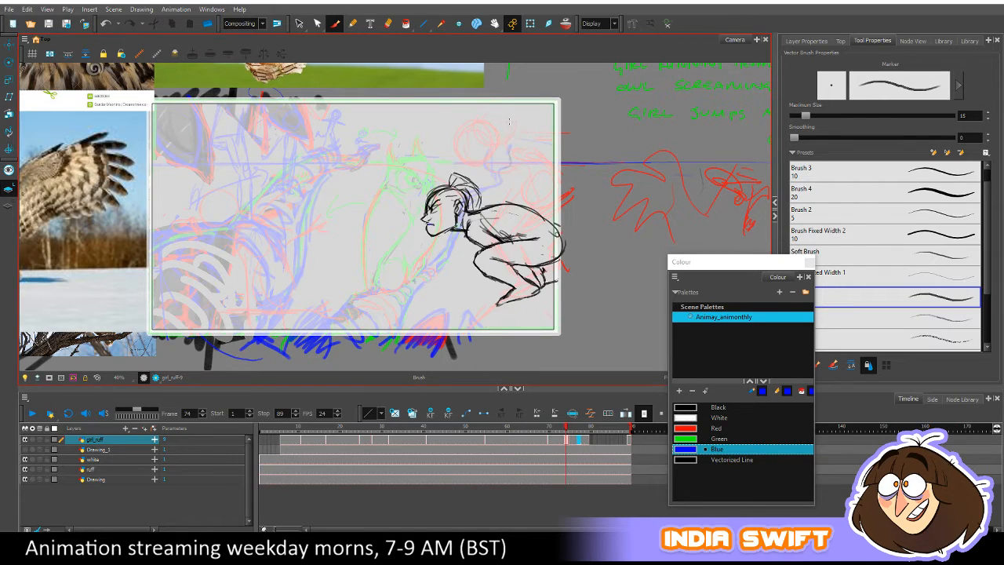
# Touch up the line under the girl's chin in blue at frame 75, checking it against the crouching pose at frame 74.
pyautogui.press('.')
pyautogui.press(',')
pyautogui.press('.')
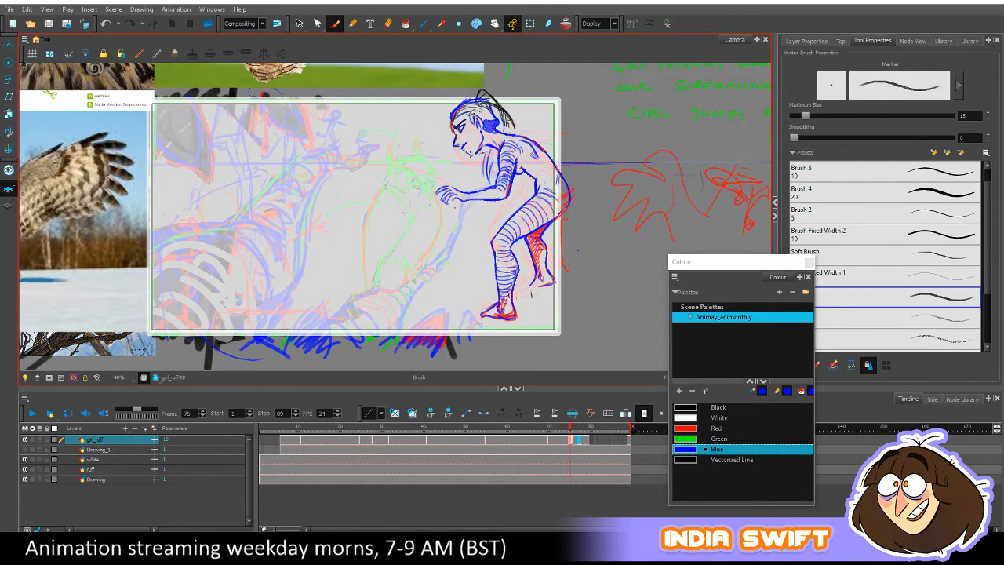
pyautogui.press(',')
pyautogui.press('.')
pyautogui.press(',')
pyautogui.press('.')
pyautogui.moveTo(477, 157); pyautogui.dragTo(474, 150)
pyautogui.press(',')
pyautogui.press('.')
pyautogui.press(',')
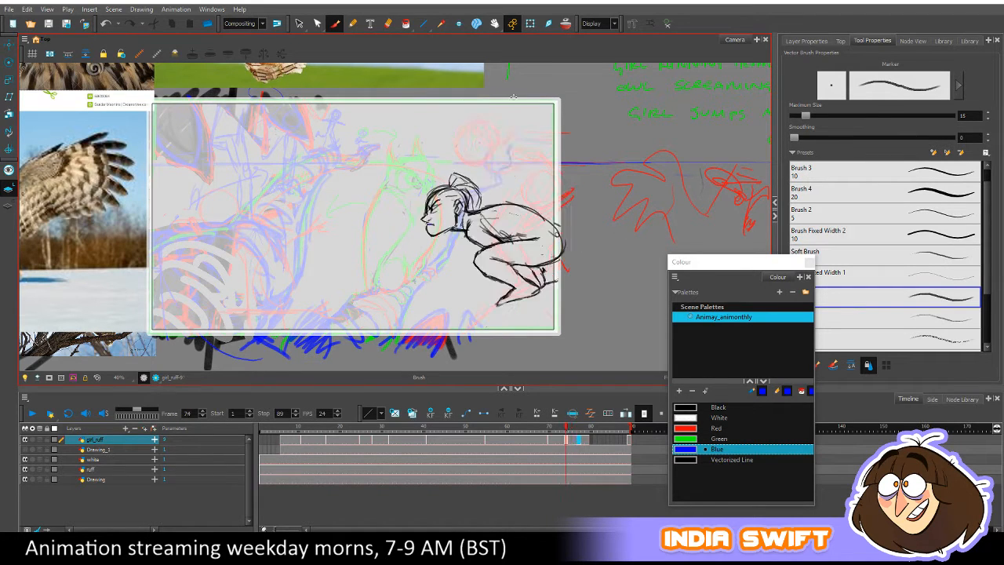
pyautogui.press('.')
# Rework the line below the girl's neck and in front of her chest, erasing stray marks and comparing with frame 74.
pyautogui.hotkey('alt', 'b')
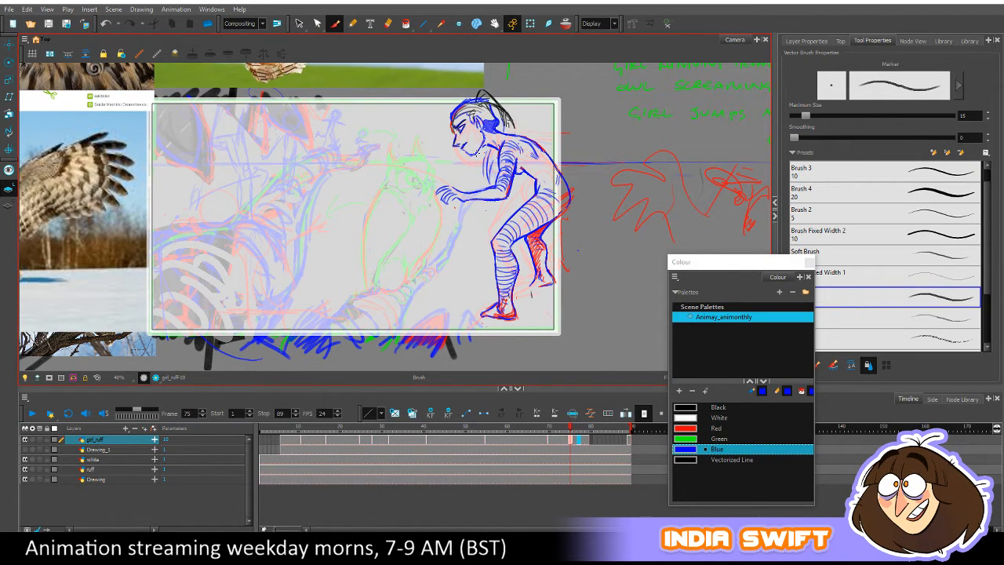
pyautogui.press(',')
pyautogui.press('.')
pyautogui.press(',')
pyautogui.press('.')
pyautogui.press(',')
pyautogui.press('.')
pyautogui.moveTo(496, 146); pyautogui.dragTo(488, 174)
pyautogui.press(',')
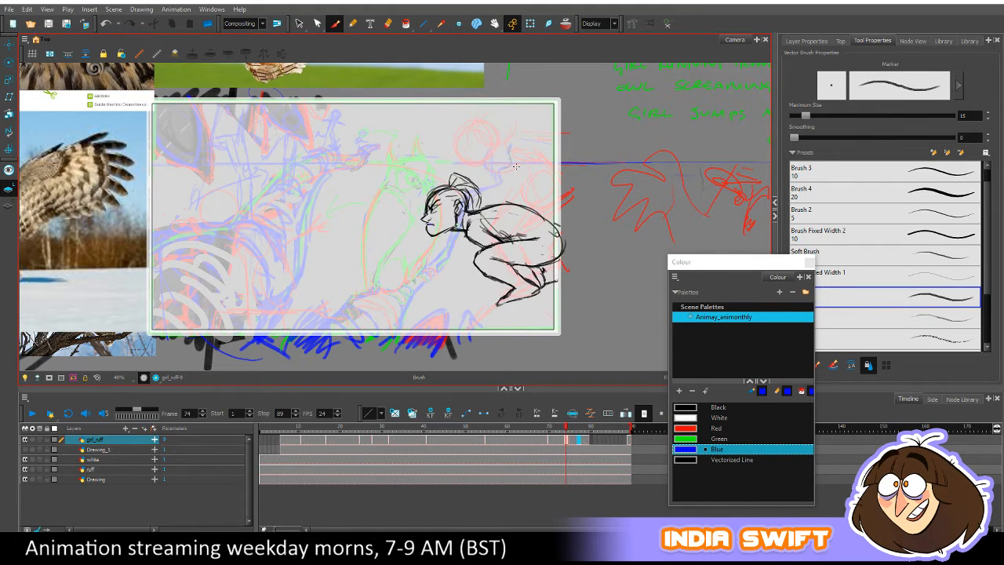
pyautogui.press('.')
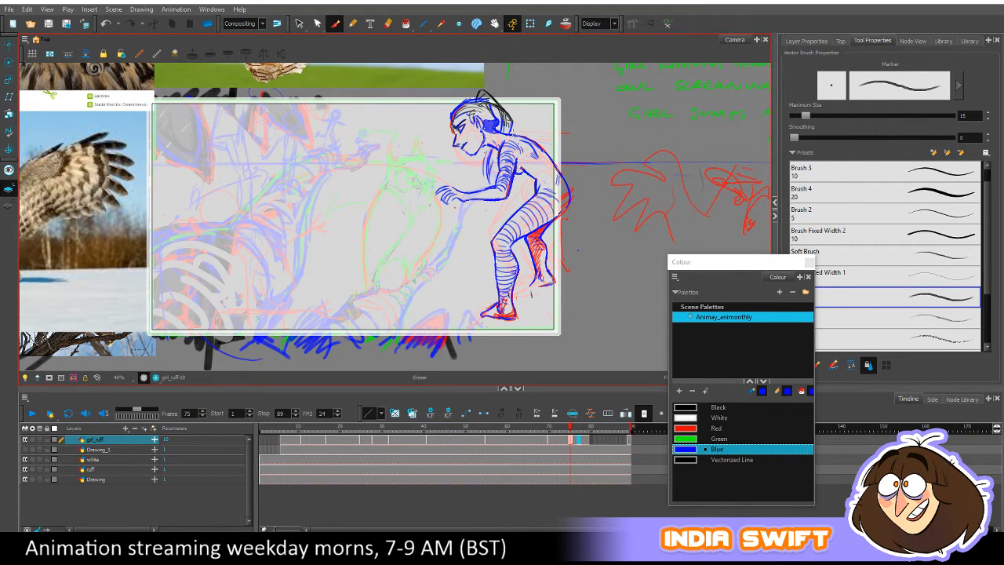
pyautogui.moveTo(486, 154); pyautogui.dragTo(484, 194)
pyautogui.press(',')
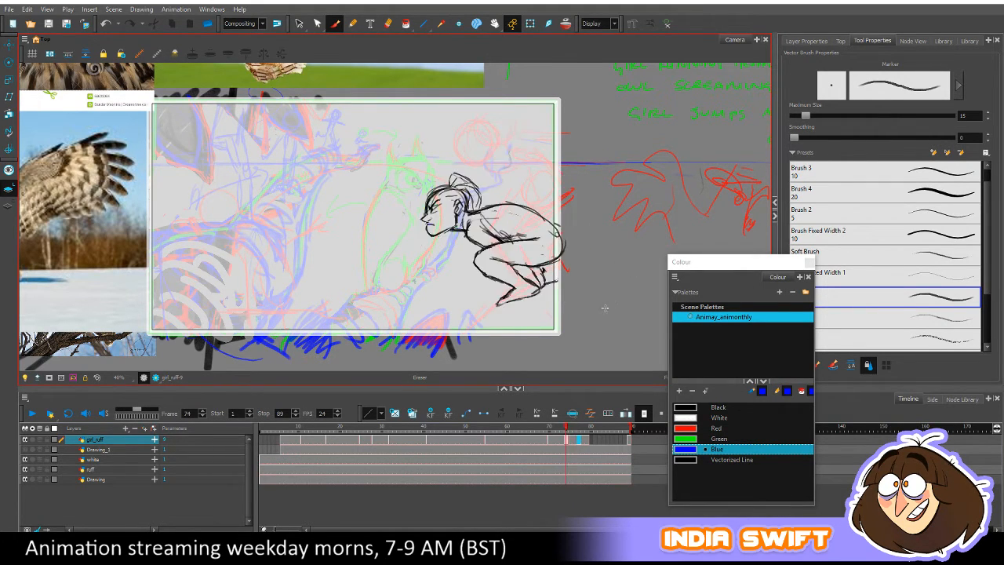
pyautogui.press('.')
pyautogui.press(',')
pyautogui.press('.')
# Flip between the standing pose and the preceding crouching pose to check the transition, and save the scene.
pyautogui.hotkey('alt', 'b')
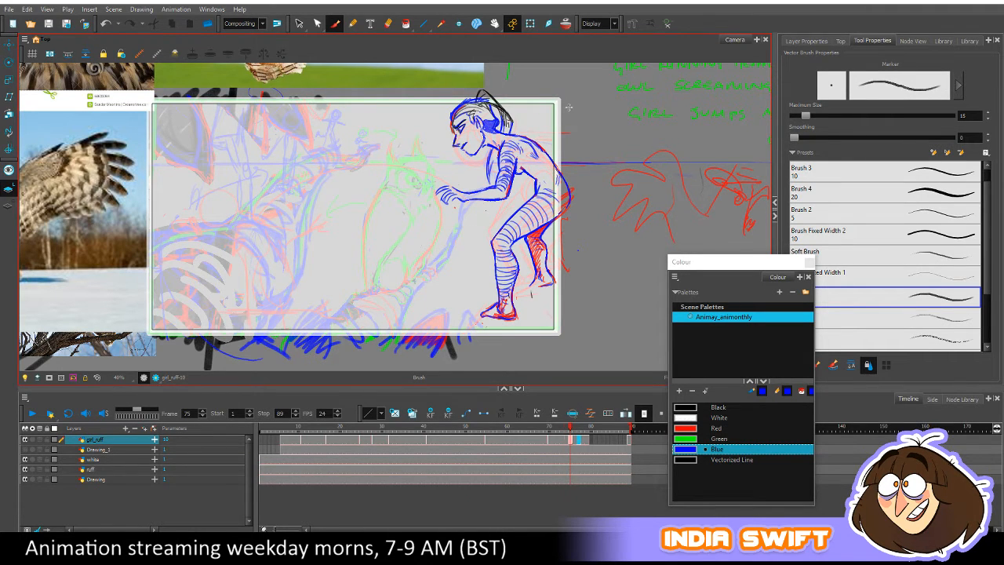
pyautogui.press(',')
pyautogui.press('.')
pyautogui.press(',')
pyautogui.press('.')
pyautogui.press(',')
pyautogui.press('.')
pyautogui.press('.')
pyautogui.press(',')
pyautogui.press('.')
pyautogui.press('.')
pyautogui.hotkey('ctrl', 's')
pyautogui.press('.')
pyautogui.press('.')
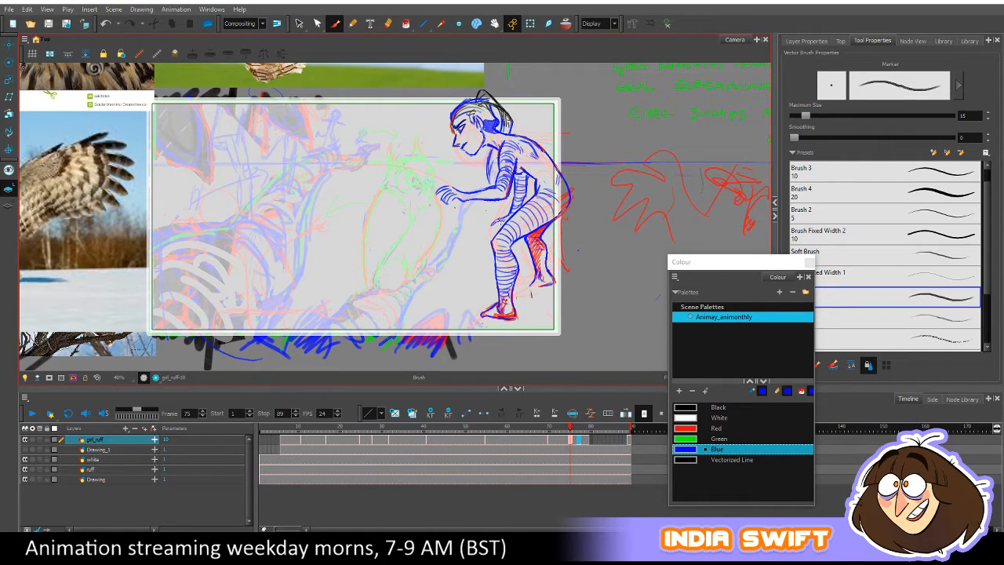
# Flip repeatedly between frames 74 and 75 to examine how the body moves from crouching to standing.
pyautogui.press(',')
pyautogui.press('.')
pyautogui.press(',')
pyautogui.press('.')
pyautogui.press(',')
pyautogui.press('.')
pyautogui.press(',')
pyautogui.press('.')
pyautogui.press(',')
pyautogui.press('.')
pyautogui.press(',')
pyautogui.press('.')
pyautogui.press(',')
pyautogui.press('.')
pyautogui.press(',')
pyautogui.press('.')
pyautogui.press(',')
pyautogui.press('.')
# Add a short blue stroke outside the camera frame and touch up the girl's front knee, checking against frame 74.
pyautogui.moveTo(651, 319); pyautogui.dragTo(639, 334)
pyautogui.moveTo(502, 220)
pyautogui.mouseDown()
pyautogui.moveTo(492, 232)
pyautogui.moveTo(502, 219)
pyautogui.mouseUp()
pyautogui.press('e')
pyautogui.press(',')
pyautogui.press('.')
pyautogui.press(',')
pyautogui.press('.')
pyautogui.press('b')
pyautogui.press(',')
pyautogui.press('.')
pyautogui.press(',')
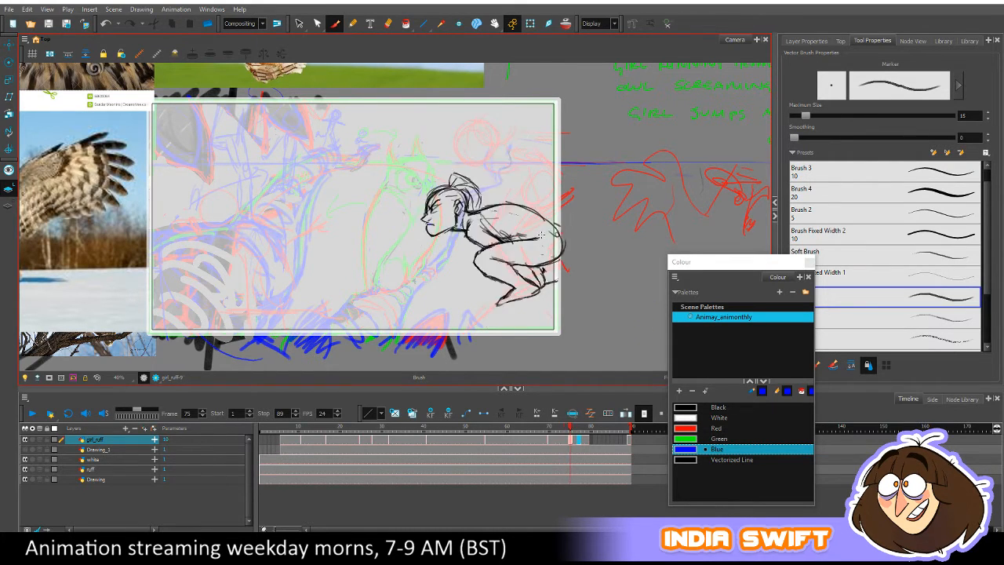
# Touch up the girl's thigh while comparing it with the crouching pose, and save the scene.
pyautogui.press('.')
pyautogui.press(',')
pyautogui.press('.')
pyautogui.press(',')
pyautogui.press('.')
pyautogui.press(',')
pyautogui.press('.')
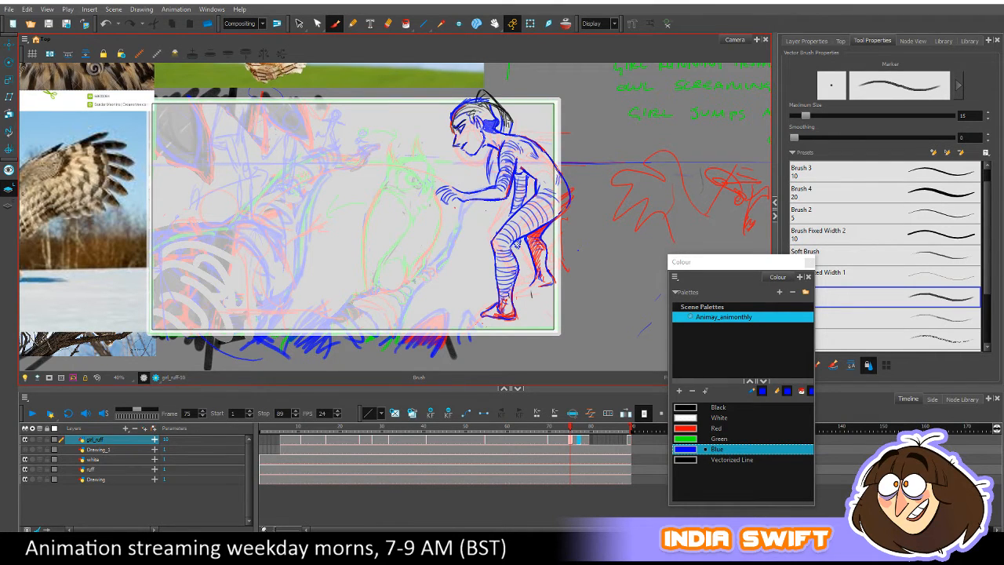
pyautogui.press(',')
pyautogui.press('.')
pyautogui.moveTo(519, 245); pyautogui.dragTo(518, 246)
pyautogui.press(',')
pyautogui.press('.')
pyautogui.press(',')
pyautogui.press('.')
pyautogui.press(',')
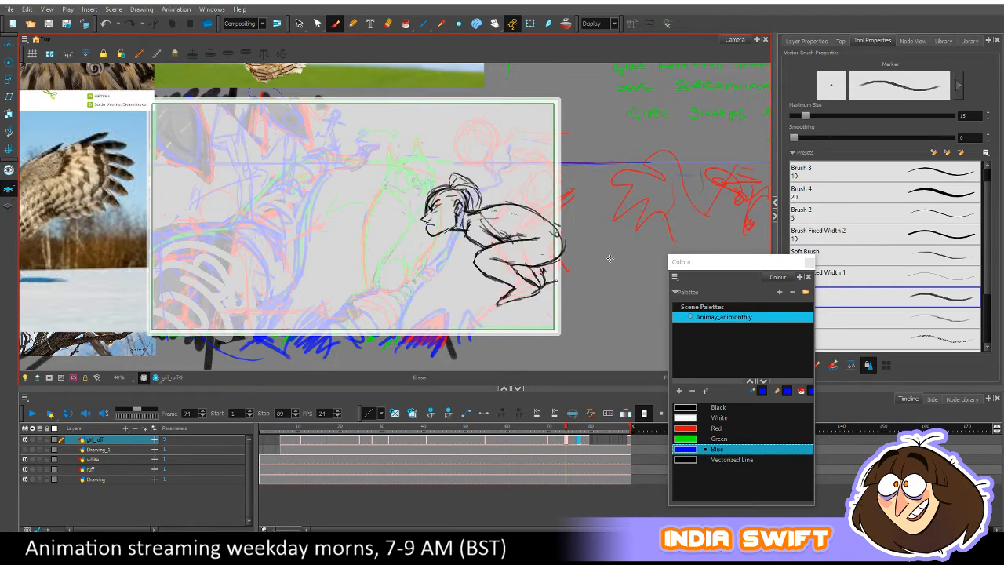
pyautogui.press('.')
pyautogui.hotkey('ctrl', 's')
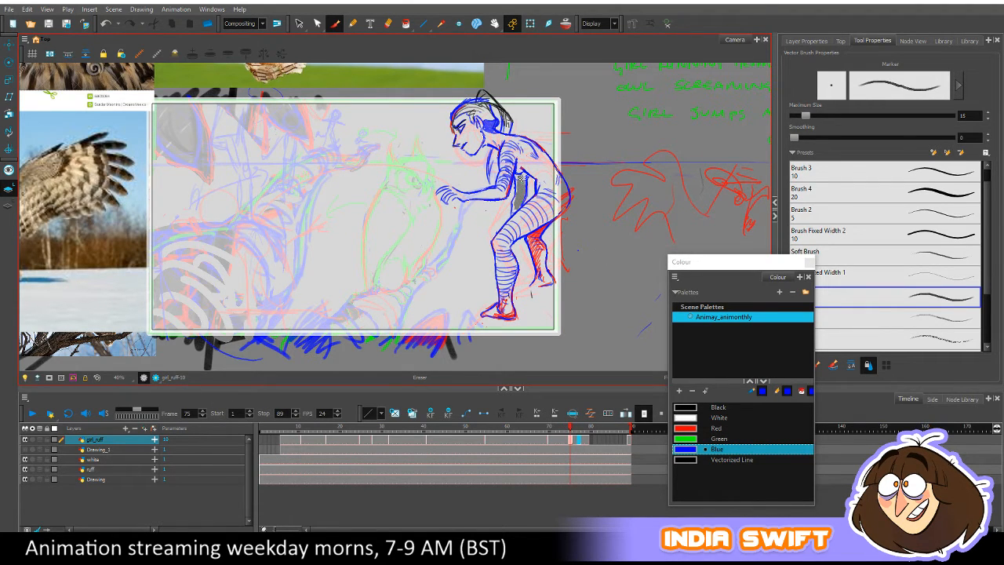
# Compare the standing girl's torso and raised arm with the crouching pose by flipping between frames 74 and 75.
pyautogui.press(',')
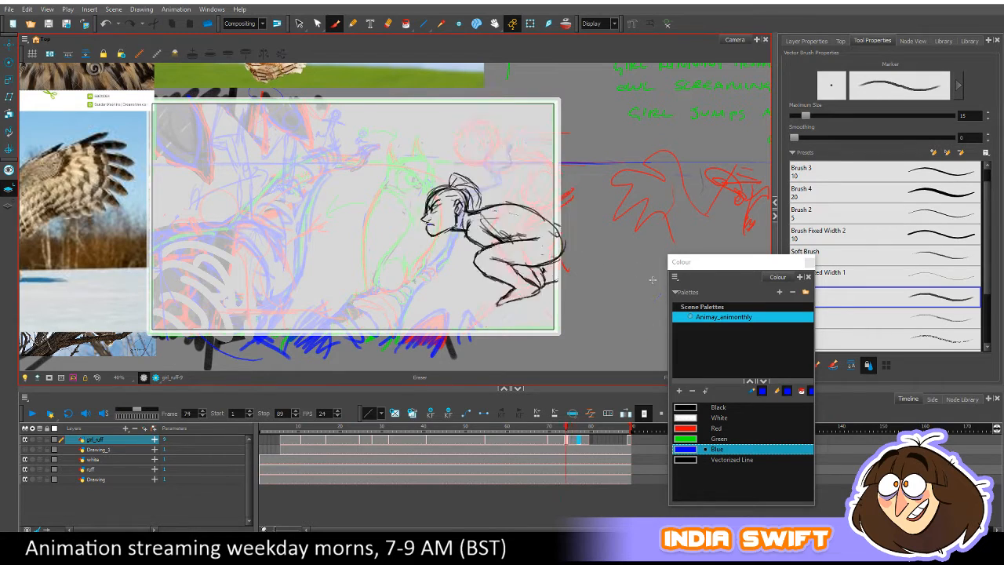
pyautogui.press('.')
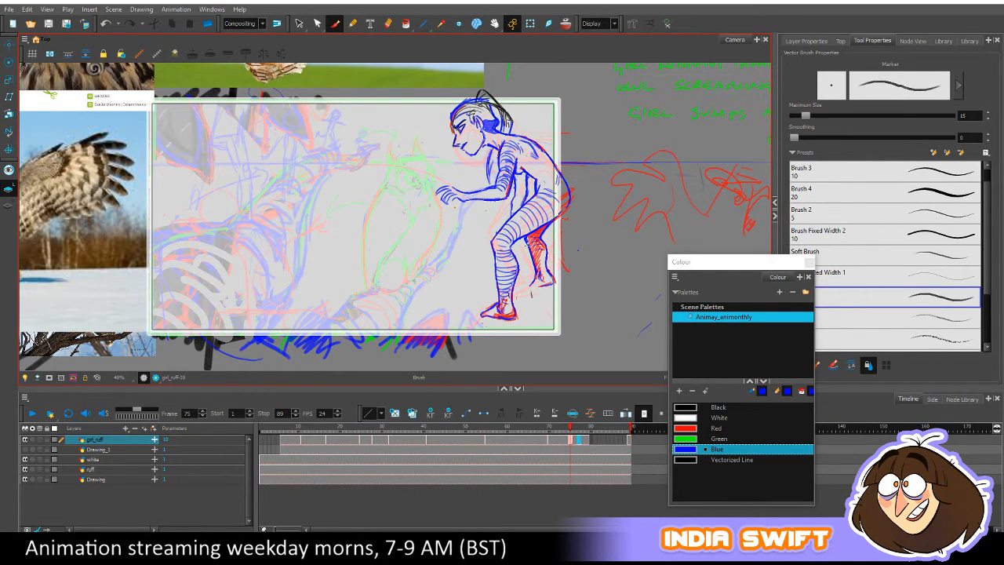
pyautogui.hotkey('alt', 'e')
pyautogui.press(',')
pyautogui.press('.')
pyautogui.press(',')
pyautogui.hotkey('alt', 'b')
pyautogui.press('.')
pyautogui.press(',')
pyautogui.press('.')
pyautogui.press(',')
pyautogui.press('.')
pyautogui.press(',')
pyautogui.press('.')
pyautogui.press(',')
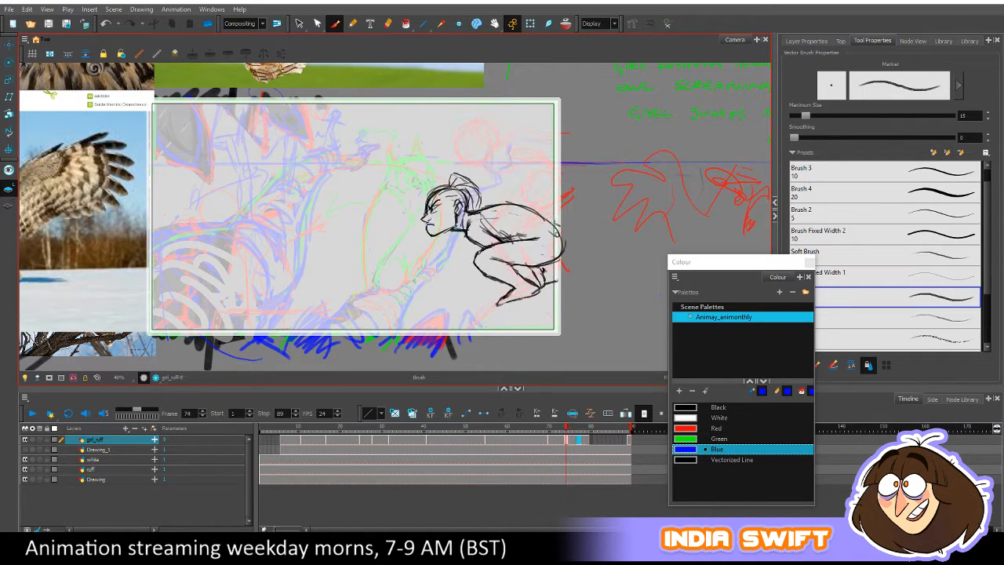
pyautogui.press('.')
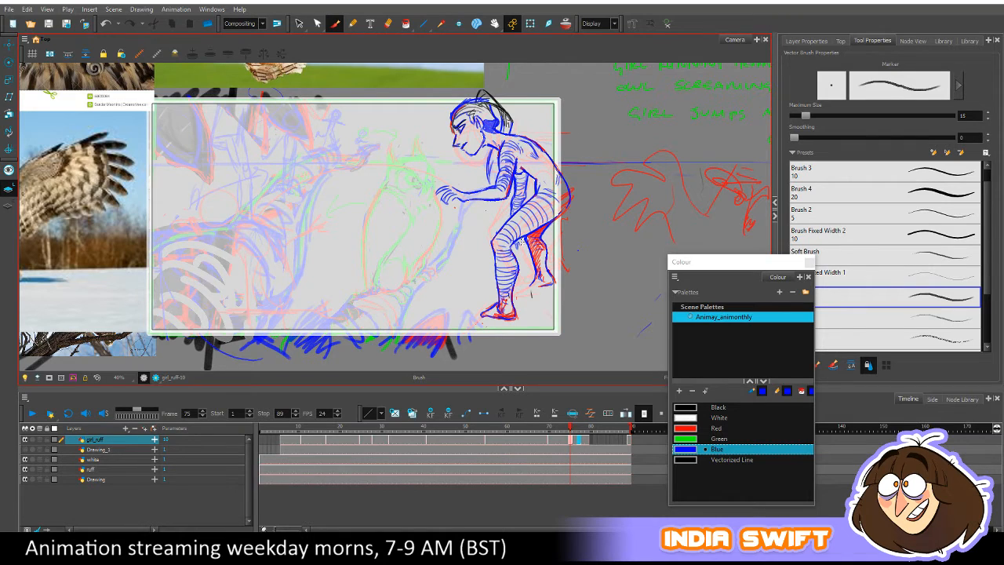
# Erase marks between the girl's near arm and thigh and redraw the torso lines there in blue.
pyautogui.press(',')
pyautogui.press('.')
pyautogui.moveTo(514, 193)
pyautogui.mouseDown()
pyautogui.moveTo(511, 212)
pyautogui.moveTo(527, 213)
pyautogui.mouseUp()
pyautogui.hotkey('alt', 'b')
pyautogui.moveTo(528, 171); pyautogui.dragTo(522, 178)
pyautogui.moveTo(514, 202)
pyautogui.mouseDown()
pyautogui.moveTo(512, 216)
pyautogui.moveTo(522, 210)
pyautogui.moveTo(510, 213)
pyautogui.moveTo(514, 196)
pyautogui.moveTo(515, 210)
pyautogui.moveTo(521, 202)
pyautogui.mouseUp()
pyautogui.press(',')
pyautogui.press('.')
# Switch the drawing colour to Red and sketch the girl's far arm between the near arm and torso.
pyautogui.click(716, 428)
pyautogui.moveTo(524, 161); pyautogui.dragTo(514, 188)
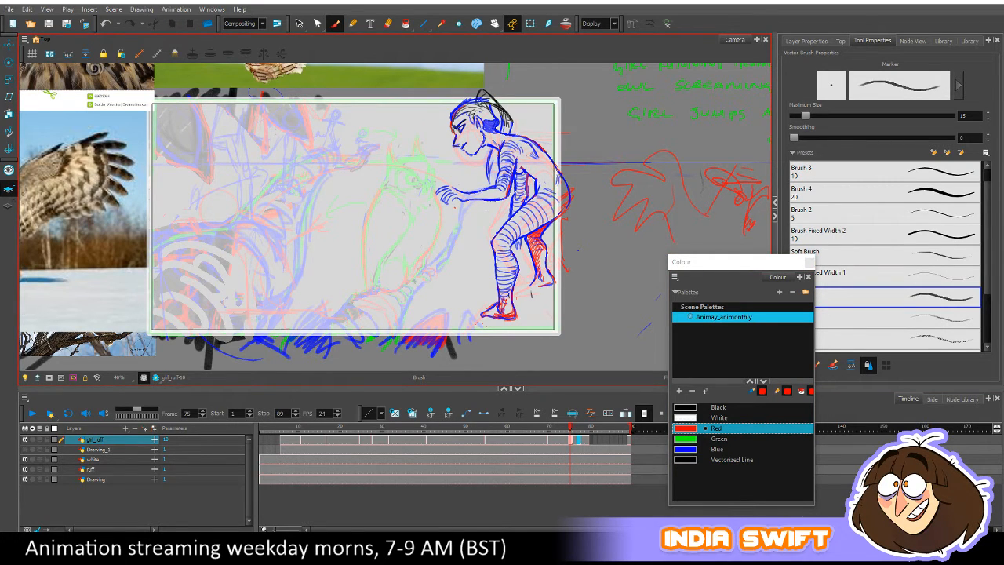
pyautogui.moveTo(524, 180); pyautogui.dragTo(525, 203)
pyautogui.press(',')
pyautogui.press('.')
pyautogui.moveTo(510, 198); pyautogui.dragTo(508, 218)
# Erase excess red marks beside the girl's waist and check the far arm against the crouching pose.
pyautogui.press('e')
pyautogui.moveTo(510, 191); pyautogui.dragTo(510, 220)
pyautogui.hotkey('alt', 'b')
pyautogui.hotkey('alt', 'e')
pyautogui.press(',')
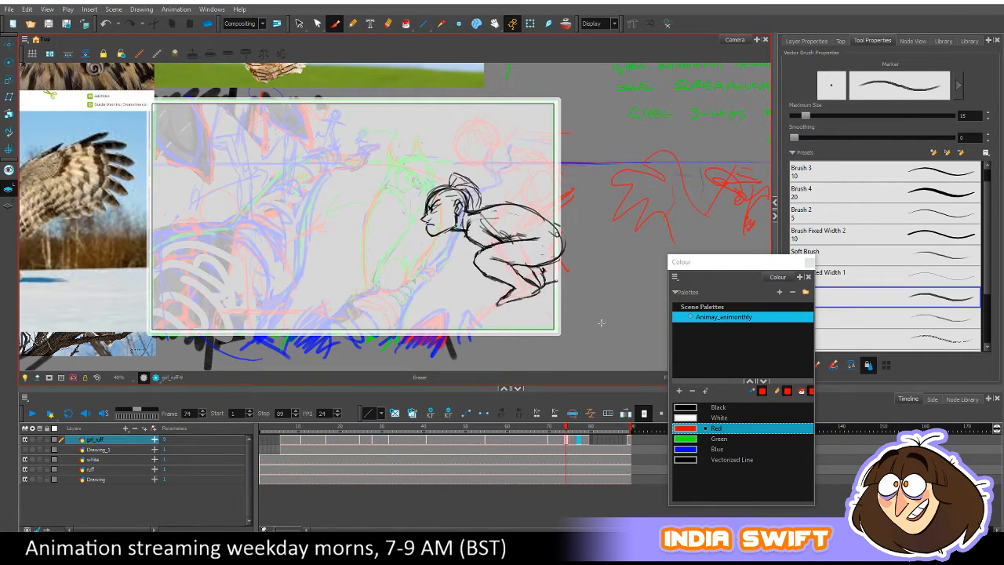
pyautogui.press('.')
pyautogui.hotkey('alt', 'b')
pyautogui.press(',')
pyautogui.press('.')
pyautogui.hotkey('alt', 'b')
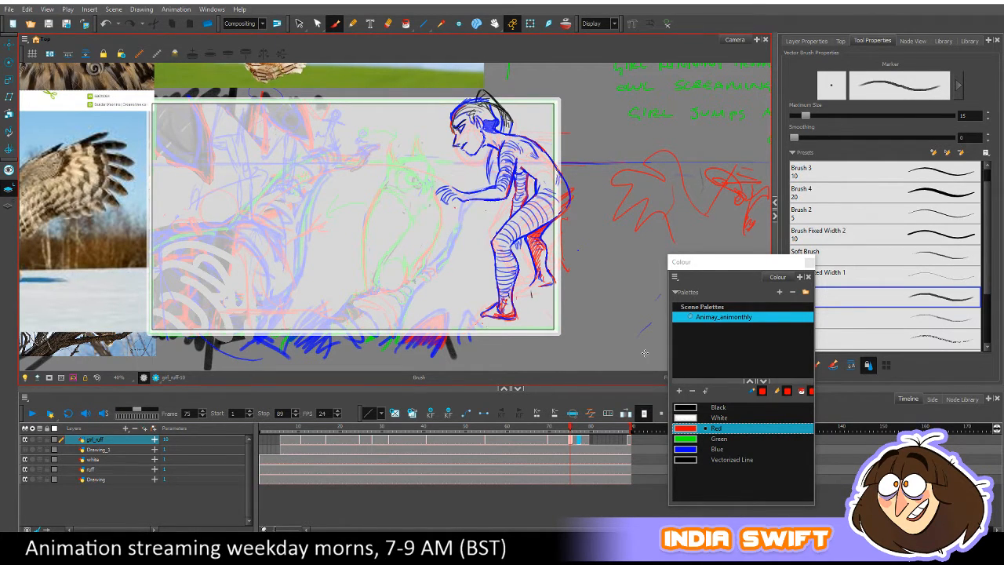
pyautogui.press(',')
pyautogui.press('.')
pyautogui.press(',')
pyautogui.press('.')
# Undo the last stroke and redraw the girl's far arm in red with horizontal stripes across it.
pyautogui.hotkey('ctrl', 'z')
pyautogui.moveTo(521, 174); pyautogui.dragTo(525, 189)
pyautogui.hotkey('alt', 'e')
pyautogui.hotkey('alt', 'b')
pyautogui.moveTo(513, 143)
pyautogui.mouseDown()
pyautogui.moveTo(530, 155)
pyautogui.moveTo(518, 153)
pyautogui.moveTo(525, 191)
pyautogui.moveTo(515, 194)
pyautogui.moveTo(523, 181)
pyautogui.moveTo(524, 194)
pyautogui.mouseUp()
pyautogui.moveTo(530, 153)
pyautogui.mouseDown()
pyautogui.moveTo(519, 157)
pyautogui.moveTo(515, 184)
pyautogui.moveTo(527, 198)
pyautogui.moveTo(526, 182)
pyautogui.mouseUp()
pyautogui.moveTo(517, 185); pyautogui.dragTo(526, 189)
# Write the red note "REMOVE ARM?" outside the camera frame, next to the girl's shoulder.
pyautogui.moveTo(578, 121)
pyautogui.mouseDown()
pyautogui.moveTo(591, 123)
pyautogui.moveTo(617, 100)
pyautogui.mouseUp()
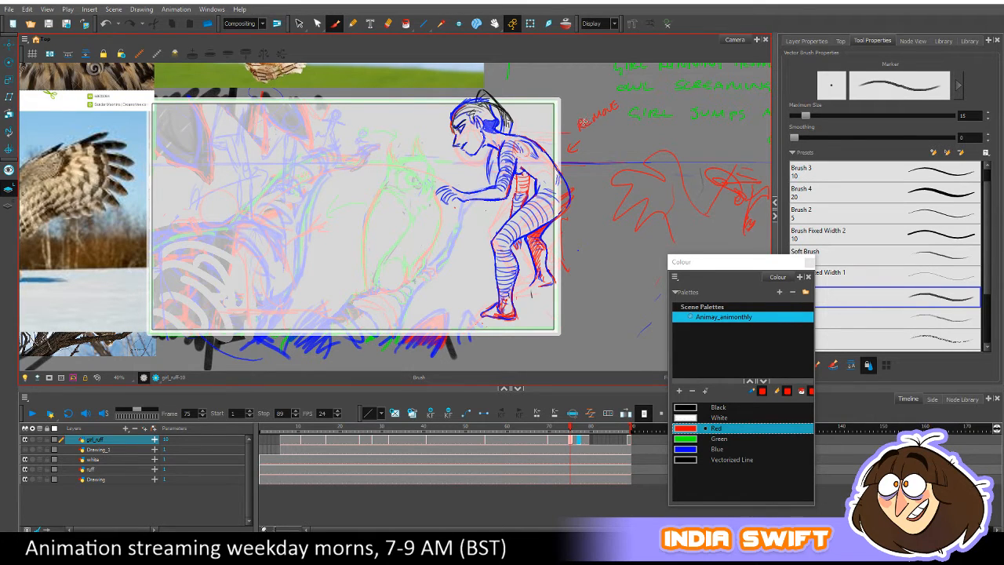
pyautogui.moveTo(585, 142)
pyautogui.mouseDown()
pyautogui.moveTo(613, 127)
pyautogui.moveTo(616, 138)
pyautogui.mouseUp()
pyautogui.click(616, 144)
# Flip between frames 74 and 75 to examine the annotated standing pose against the crouching pose.
pyautogui.press(',')
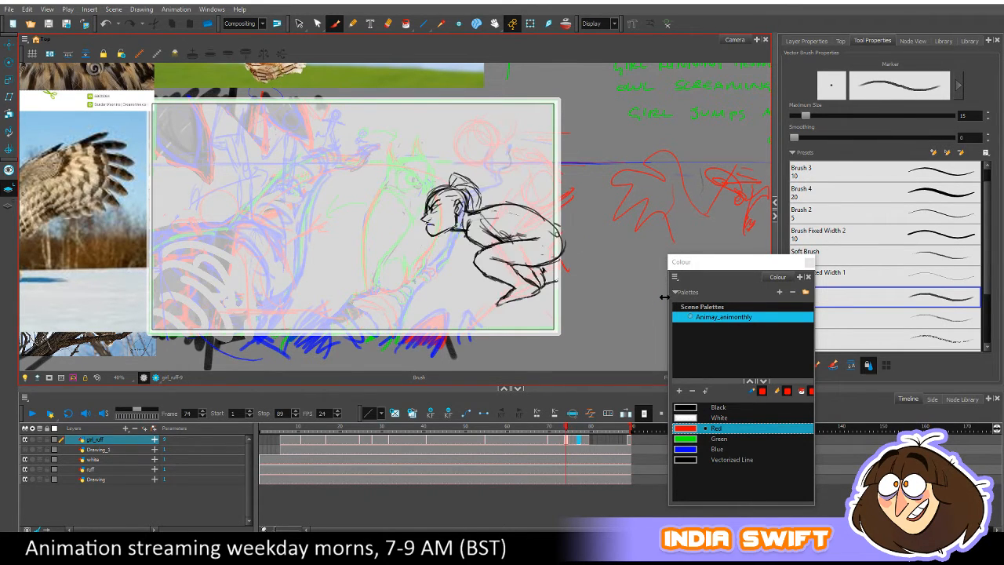
pyautogui.press('.')
pyautogui.press(',')
pyautogui.press('.')
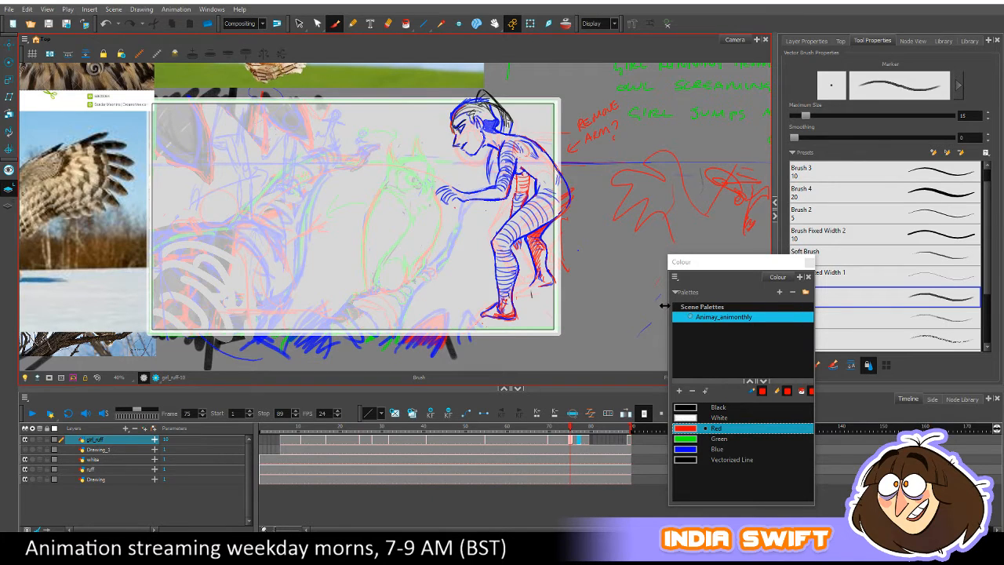
pyautogui.press(',')
pyautogui.press('.')
pyautogui.press(',')
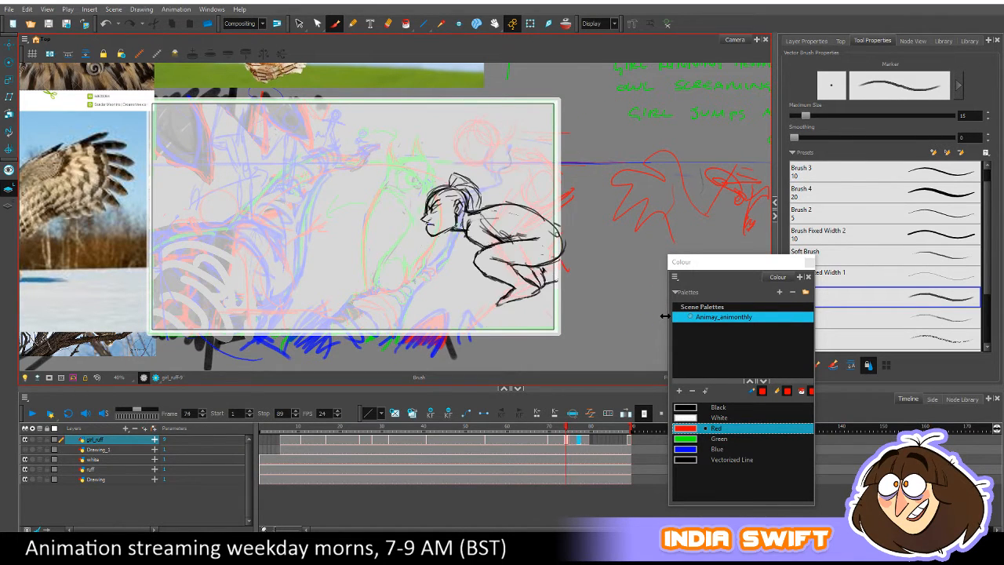
pyautogui.press('.')
pyautogui.press(',')
pyautogui.press('.')
pyautogui.press(',')
pyautogui.press('.')
# Draw a red arrow pointing toward the standing girl's feet and check it against the previous frame.
pyautogui.moveTo(585, 292)
pyautogui.mouseDown()
pyautogui.moveTo(541, 313)
pyautogui.moveTo(552, 318)
pyautogui.mouseUp()
pyautogui.press(',')
pyautogui.press('.')
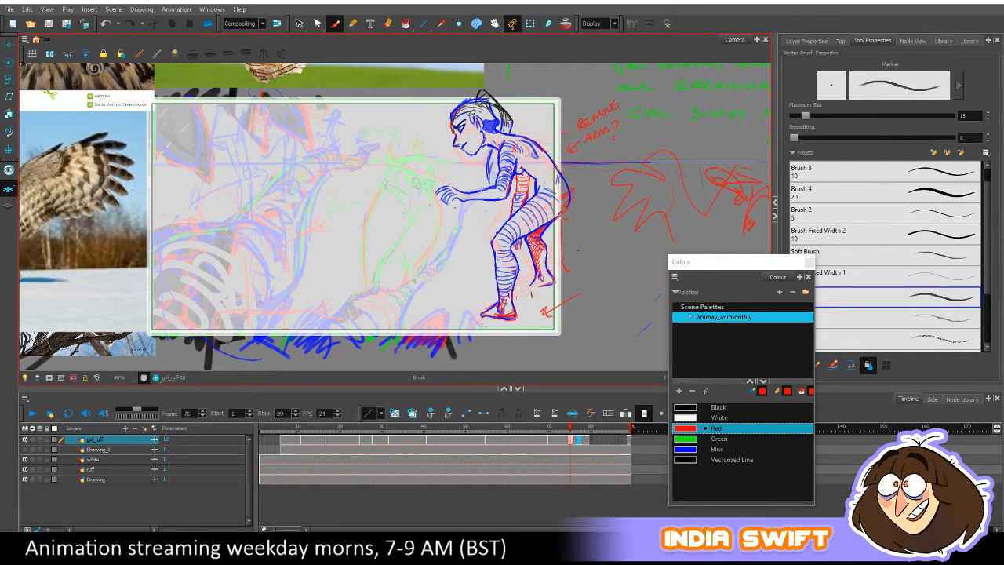
# Go to the empty cell at frame 80 on the girl_ruff layer and sketch the girl's front foot in red.
pyautogui.press(',')
pyautogui.press('.')
pyautogui.press(',')
pyautogui.press('.')
pyautogui.press('.')
pyautogui.press('.')
pyautogui.press('.')
pyautogui.press('.')
pyautogui.press('.')
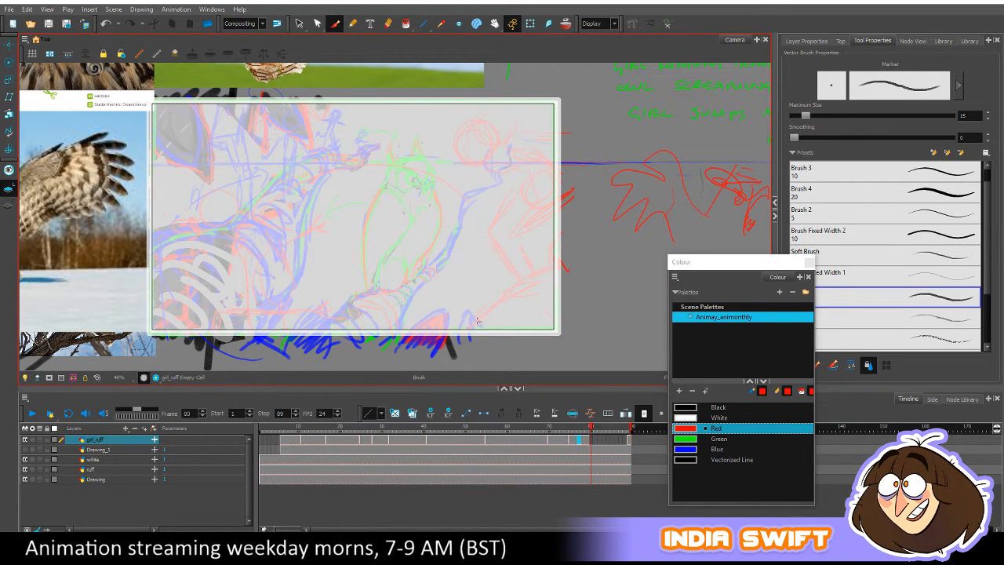
pyautogui.moveTo(476, 321)
pyautogui.mouseDown()
pyautogui.moveTo(507, 320)
pyautogui.moveTo(506, 305)
pyautogui.mouseUp()
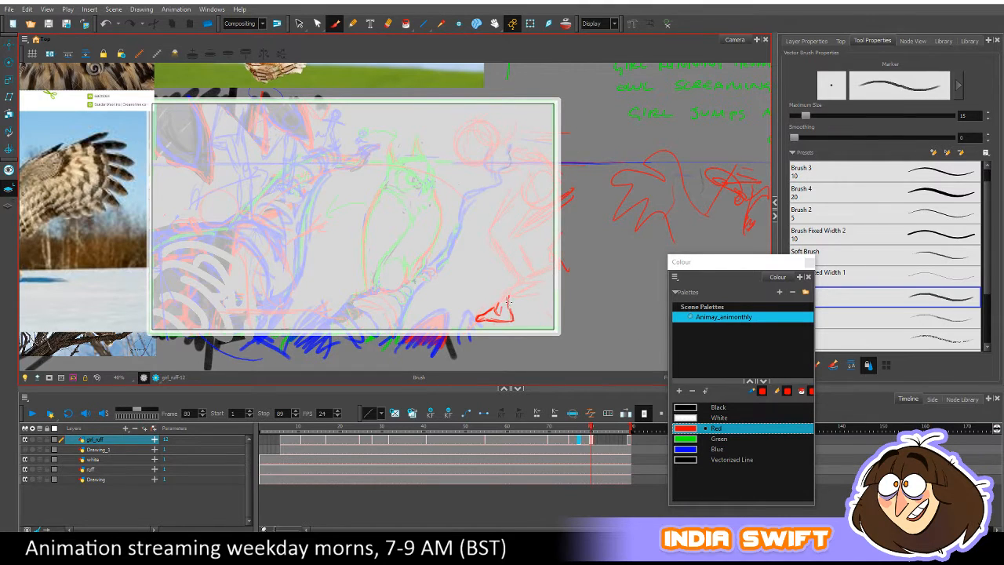
# Sketch the girl's lower leg in red above the foot, comparing it with the pose on frame 79.
pyautogui.moveTo(492, 304)
pyautogui.mouseDown()
pyautogui.moveTo(492, 246)
pyautogui.moveTo(494, 290)
pyautogui.mouseUp()
pyautogui.moveTo(509, 249); pyautogui.dragTo(510, 313)
pyautogui.press(',')
pyautogui.press('.')
pyautogui.press(',')
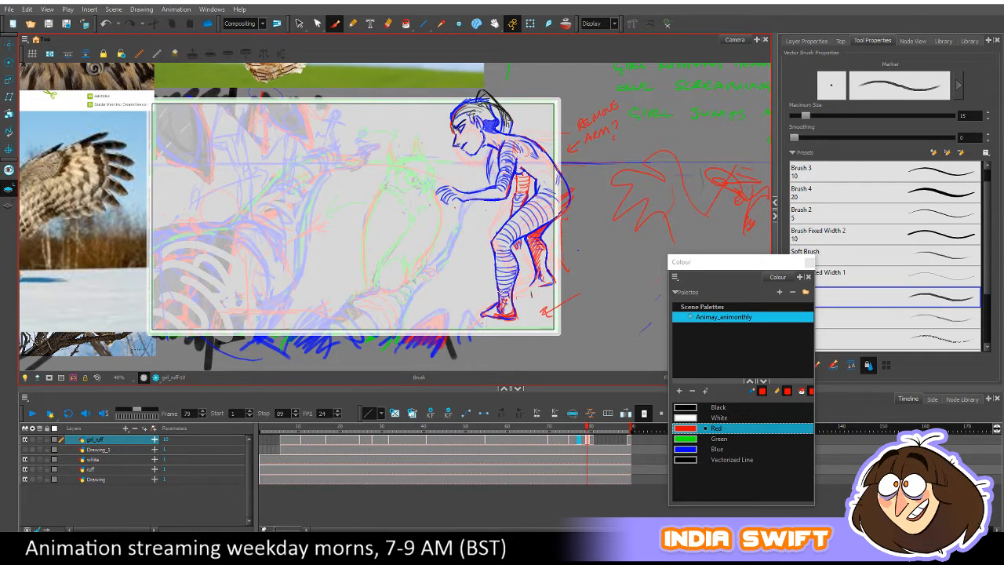
pyautogui.press('.')
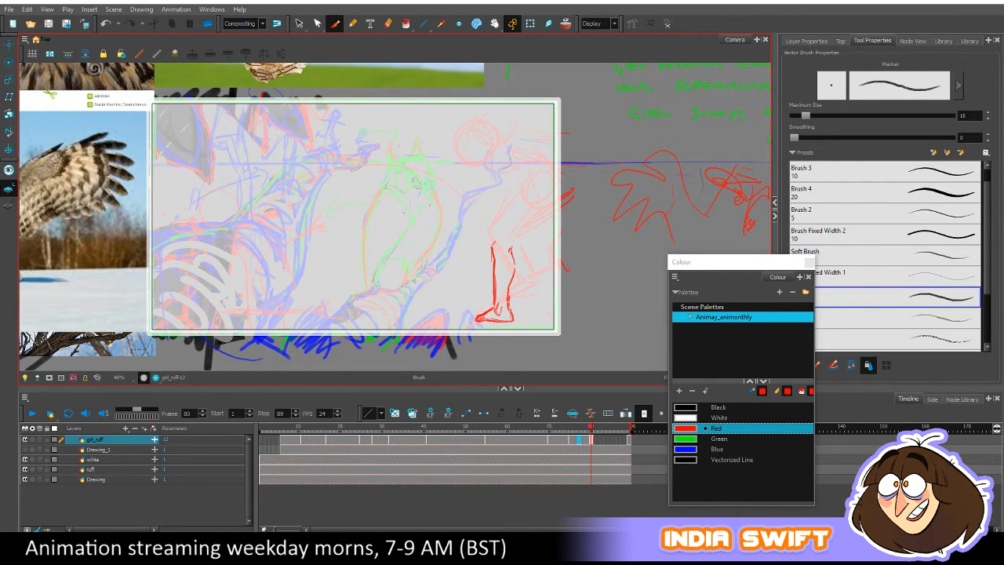
pyautogui.press(',')
pyautogui.press('.')
pyautogui.press(',')
pyautogui.press('.')
# Choose the Blue colour and trace the upper edge of the foot over the red sketch on frame 80.
pyautogui.click(715, 448)
pyautogui.press(',')
pyautogui.press('.')
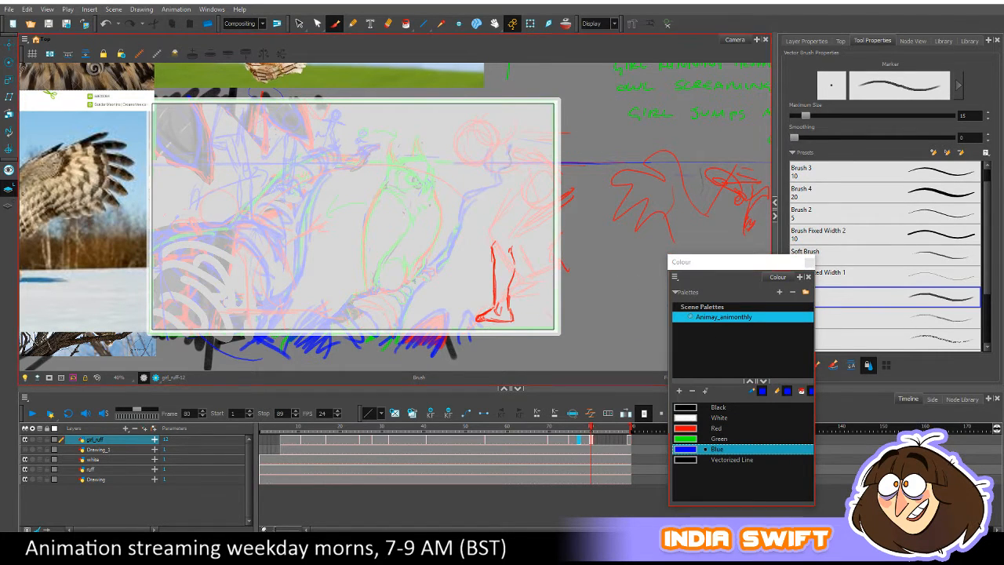
pyautogui.press(',')
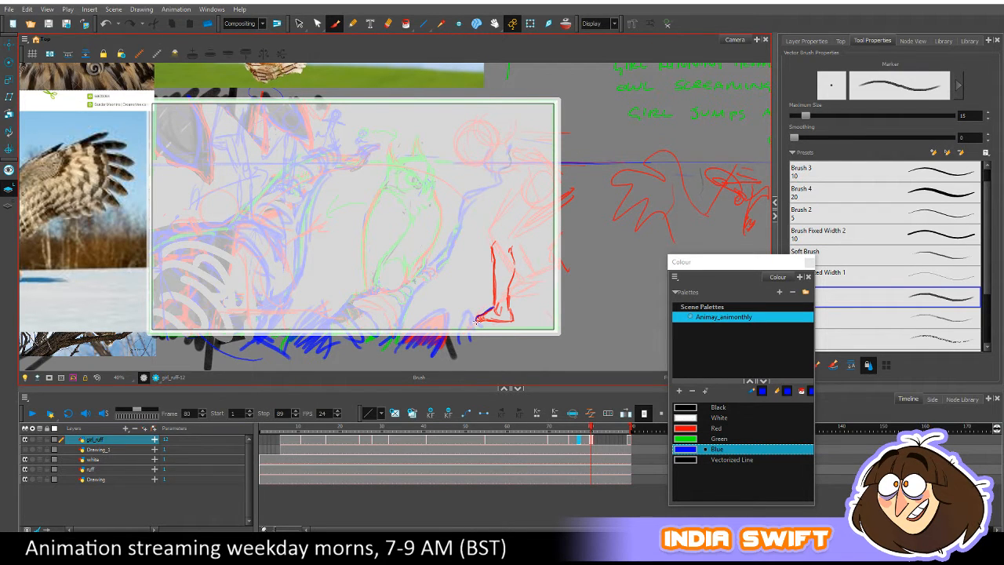
# Trace the sole of the foot in blue, flipping between frames 79 and 80 to match its shape.
pyautogui.press(',')
pyautogui.press('.')
pyautogui.press(',')
pyautogui.press('.')
pyautogui.press(',')
pyautogui.press('.')
pyautogui.press(',')
pyautogui.press('.')
pyautogui.press(',')
pyautogui.press('.')
pyautogui.press(',')
pyautogui.press('.')
pyautogui.press(',')
pyautogui.press('.')
pyautogui.press(',')
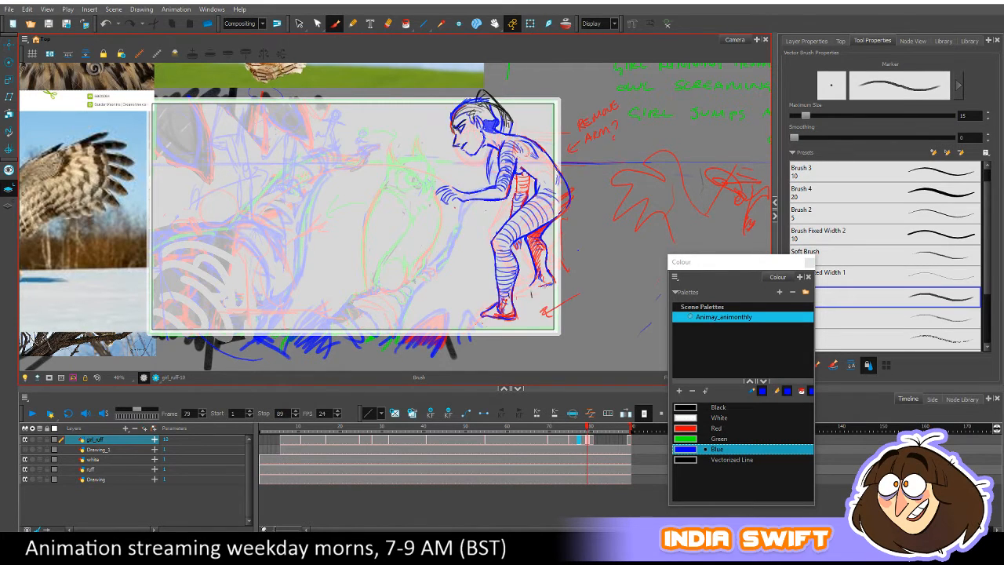
pyautogui.press('.')
pyautogui.press(',')
pyautogui.press('.')
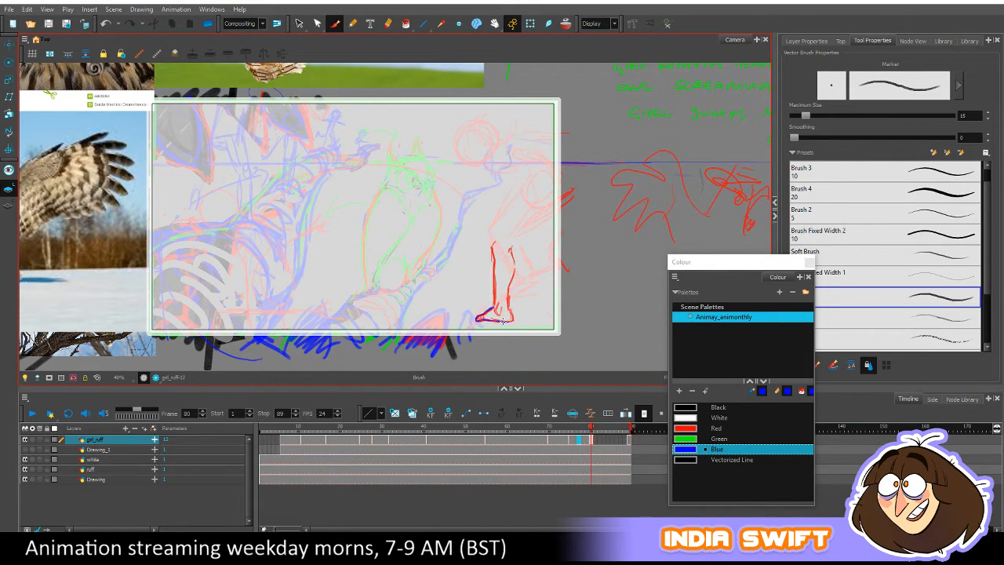
# Round off the heel in blue and check the finished foot against frame 79.
pyautogui.moveTo(512, 318); pyautogui.dragTo(512, 315)
pyautogui.press(',')
pyautogui.press('.')
pyautogui.press(',')
pyautogui.press('.')
pyautogui.press(',')
pyautogui.press('.')
pyautogui.press(',')
pyautogui.press('.')
pyautogui.press(',')
pyautogui.press('.')
pyautogui.press(',')
pyautogui.press('.')
# Outline the shin and calf in blue over the red lower leg, comparing with frame 79.
pyautogui.moveTo(494, 243); pyautogui.dragTo(492, 302)
pyautogui.press(',')
pyautogui.press('.')
pyautogui.press(',')
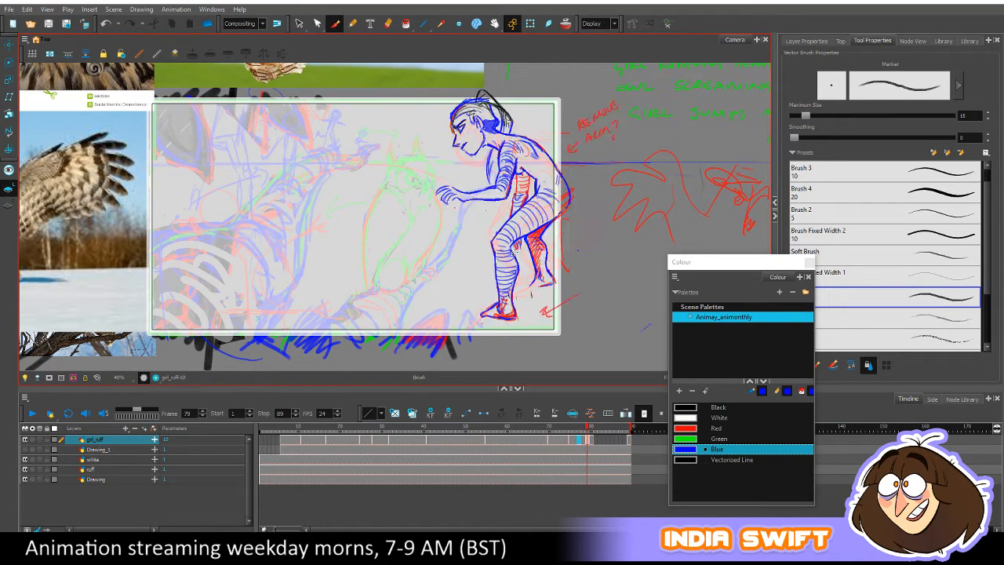
pyautogui.press('.')
pyautogui.press(',')
pyautogui.press('.')
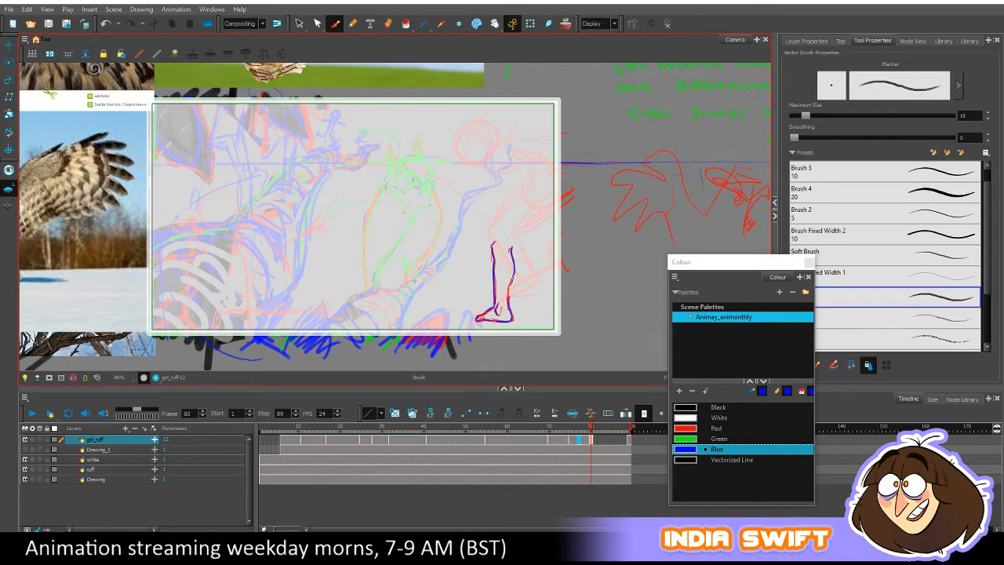
pyautogui.press(',')
pyautogui.press('.')
pyautogui.press(',')
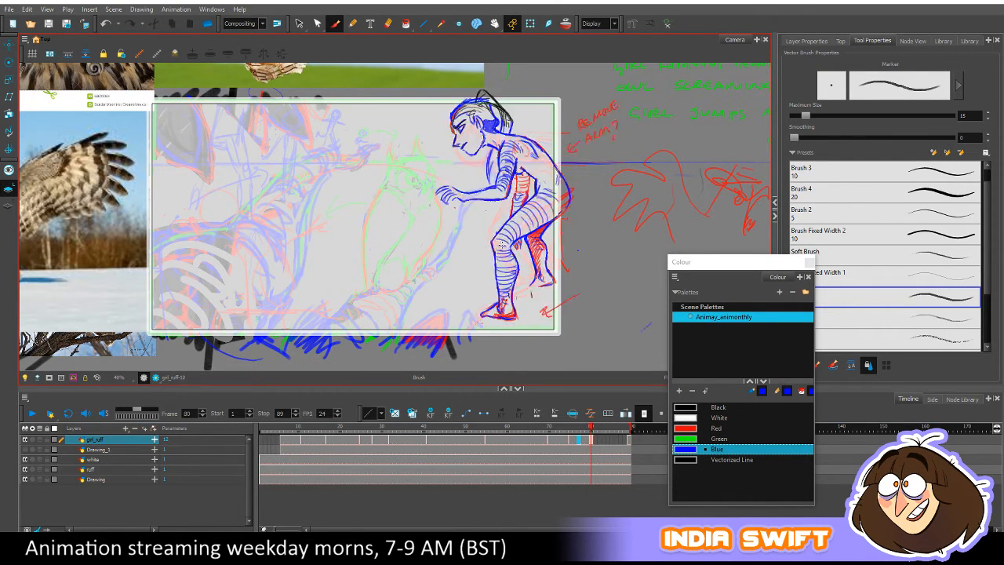
pyautogui.press('.')
pyautogui.press(',')
pyautogui.press('.')
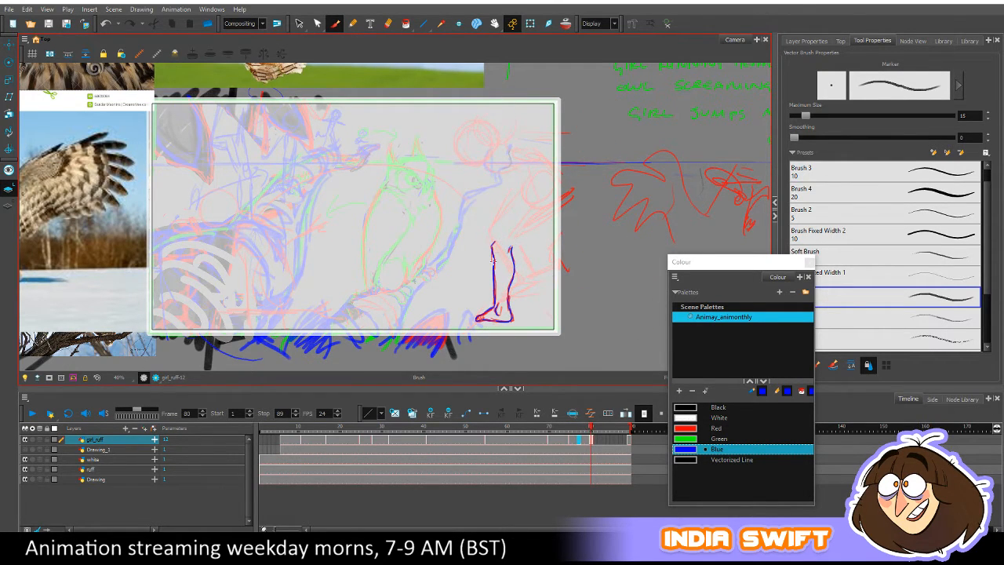
pyautogui.press(',')
pyautogui.press('.')
# Draw horizontal blue stripes across the lower leg from below the knee to the ankle, checking them against frame 79.
pyautogui.moveTo(492, 258)
pyautogui.mouseDown()
pyautogui.moveTo(514, 262)
pyautogui.moveTo(508, 293)
pyautogui.mouseUp()
pyautogui.moveTo(495, 300); pyautogui.dragTo(508, 299)
pyautogui.press(',')
pyautogui.press('.')
pyautogui.press(',')
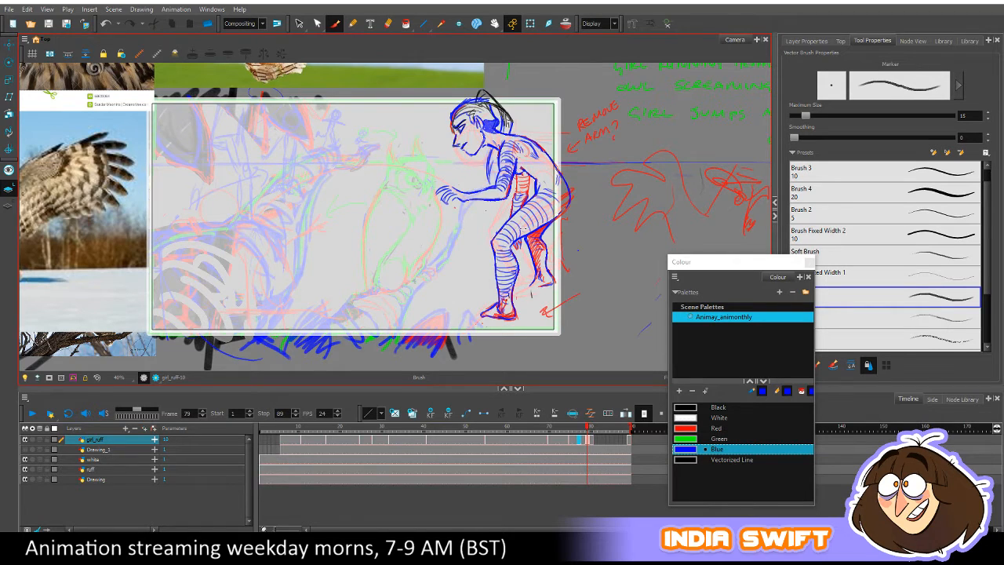
pyautogui.press('.')
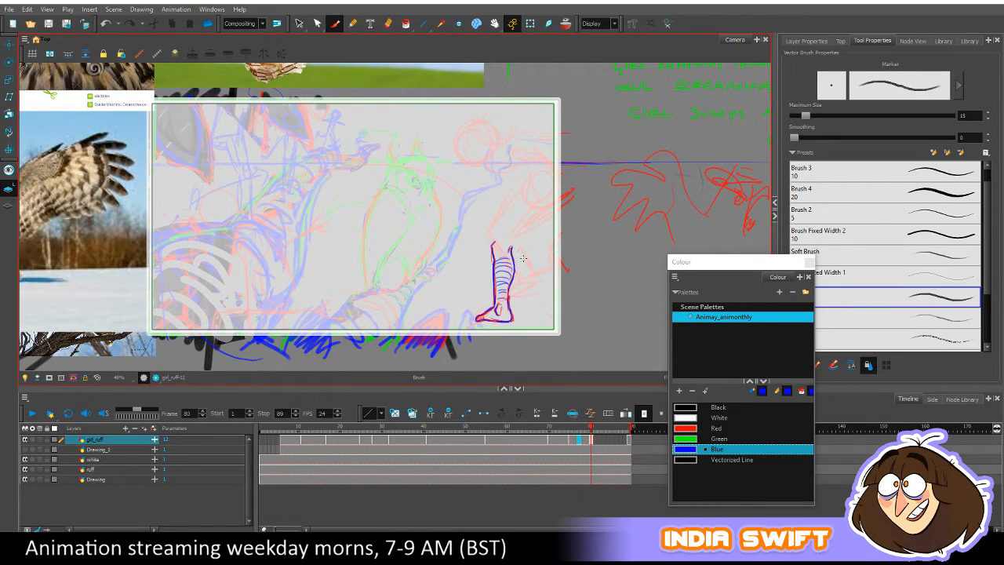
pyautogui.press(',')
pyautogui.press('.')
# Add more blue stripes between the existing ones on the lower leg and compare with frame 79.
pyautogui.moveTo(495, 256)
pyautogui.mouseDown()
pyautogui.moveTo(512, 250)
pyautogui.moveTo(511, 272)
pyautogui.mouseUp()
pyautogui.moveTo(494, 279)
pyautogui.mouseDown()
pyautogui.moveTo(510, 277)
pyautogui.moveTo(508, 287)
pyautogui.mouseUp()
pyautogui.moveTo(491, 296); pyautogui.dragTo(506, 298)
pyautogui.press(',')
pyautogui.press('.')
pyautogui.press(',')
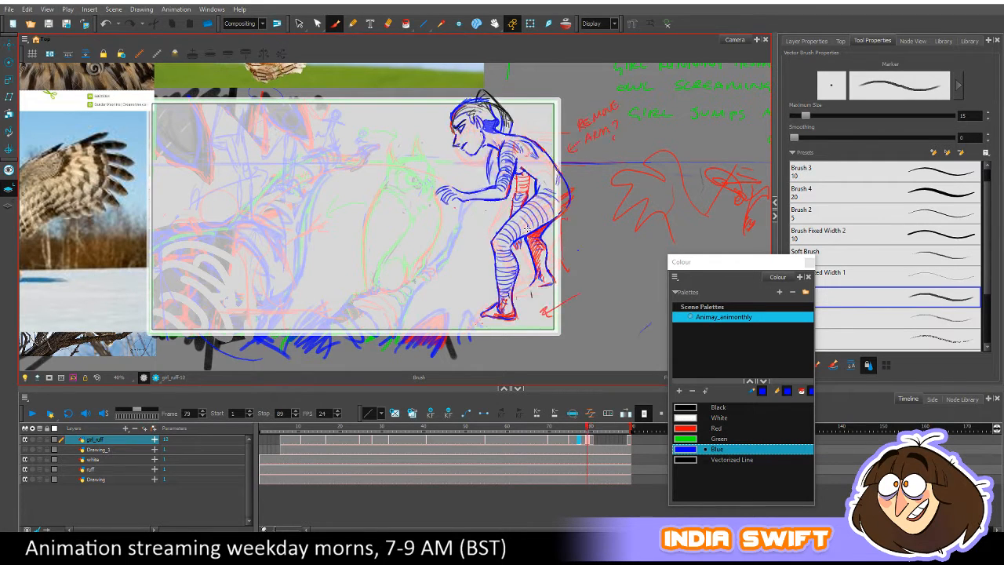
pyautogui.press('.')
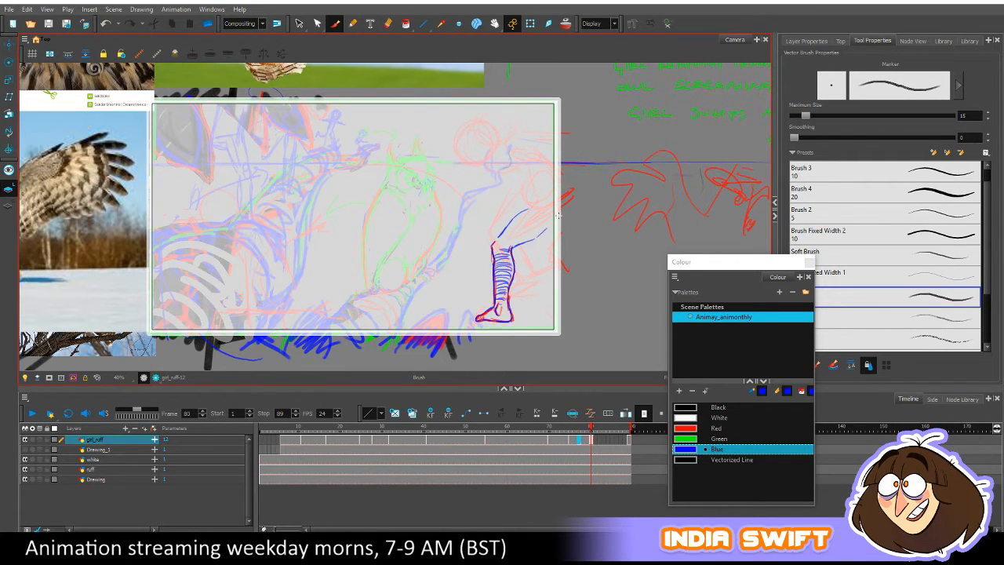
# Draw the underside of the thigh in blue, running from behind the knee up toward the hip.
pyautogui.press(',')
pyautogui.press('.')
pyautogui.moveTo(515, 243); pyautogui.dragTo(548, 227)
pyautogui.press(',')
pyautogui.press('.')
pyautogui.press(',')
pyautogui.press('.')
# Draw the top line of the thigh in blue from the knee up to the waist, checking it against frame 79.
pyautogui.moveTo(493, 242); pyautogui.dragTo(528, 206)
pyautogui.press(',')
pyautogui.press('.')
pyautogui.press(',')
pyautogui.press('.')
pyautogui.press(',')
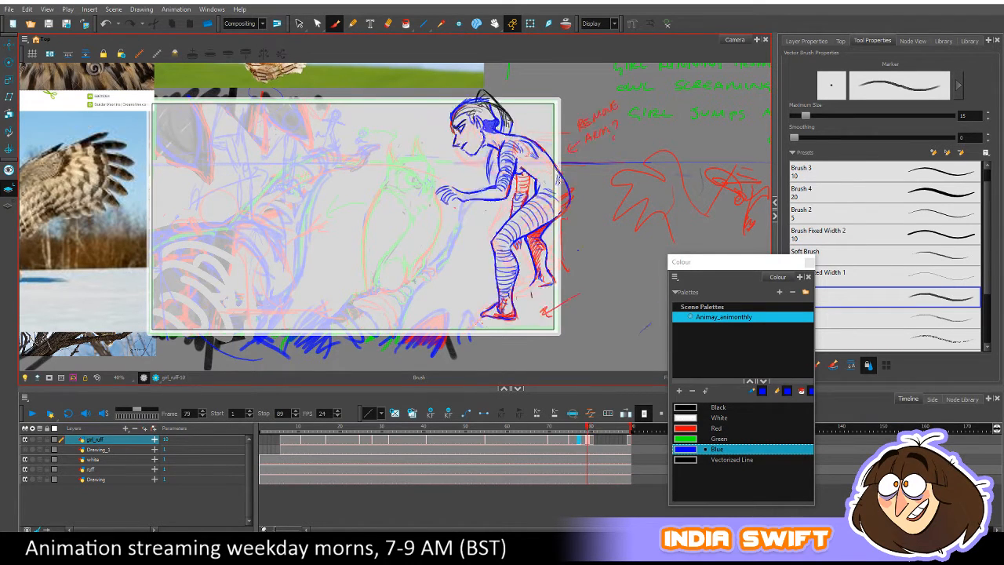
pyautogui.press('.')
pyautogui.press(',')
pyautogui.press('.')
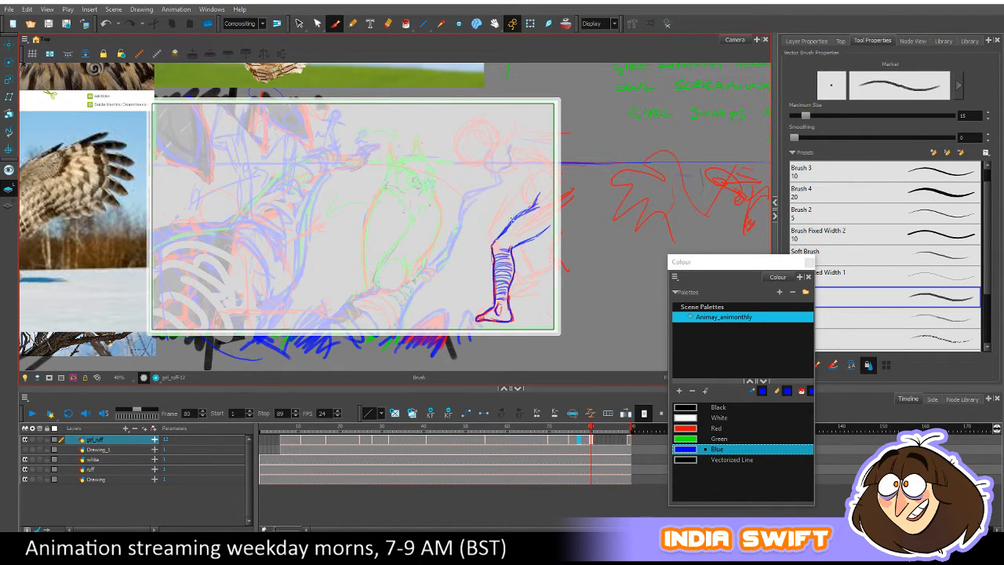
# Draw the curved line of the girl's back in blue from the shoulders down to the hip, using frame 79 as reference.
pyautogui.press(',')
pyautogui.press('.')
pyautogui.press(',')
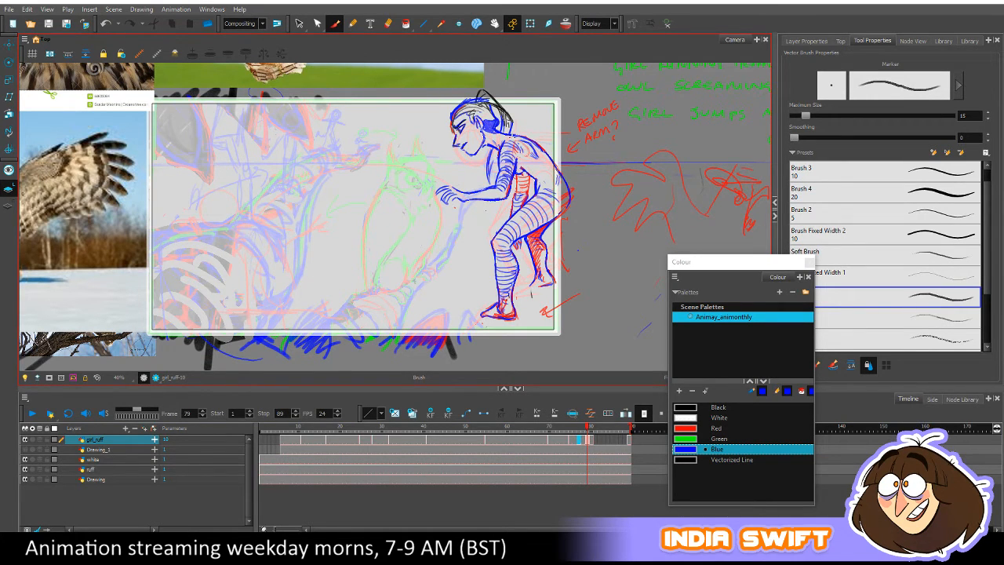
pyautogui.press('.')
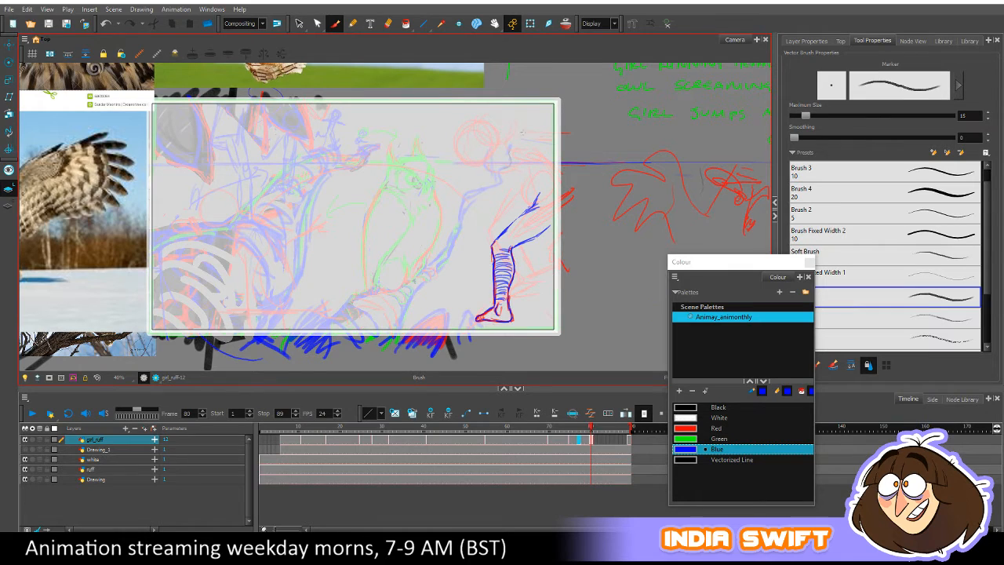
pyautogui.press(',')
pyautogui.press('.')
pyautogui.press(',')
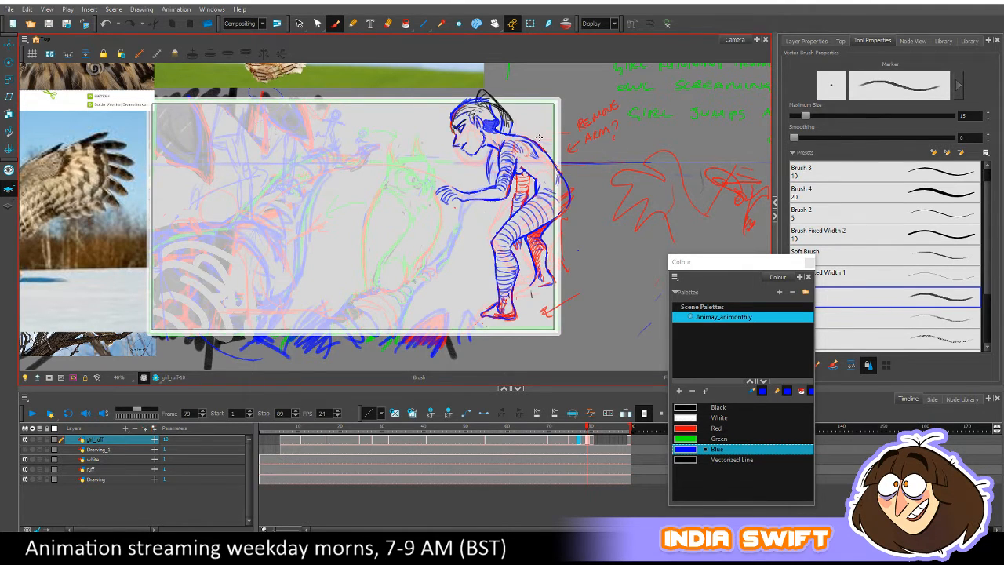
pyautogui.press('.')
pyautogui.moveTo(536, 137); pyautogui.dragTo(562, 193)
pyautogui.press(',')
pyautogui.press('.')
pyautogui.press(',')
pyautogui.press('.')
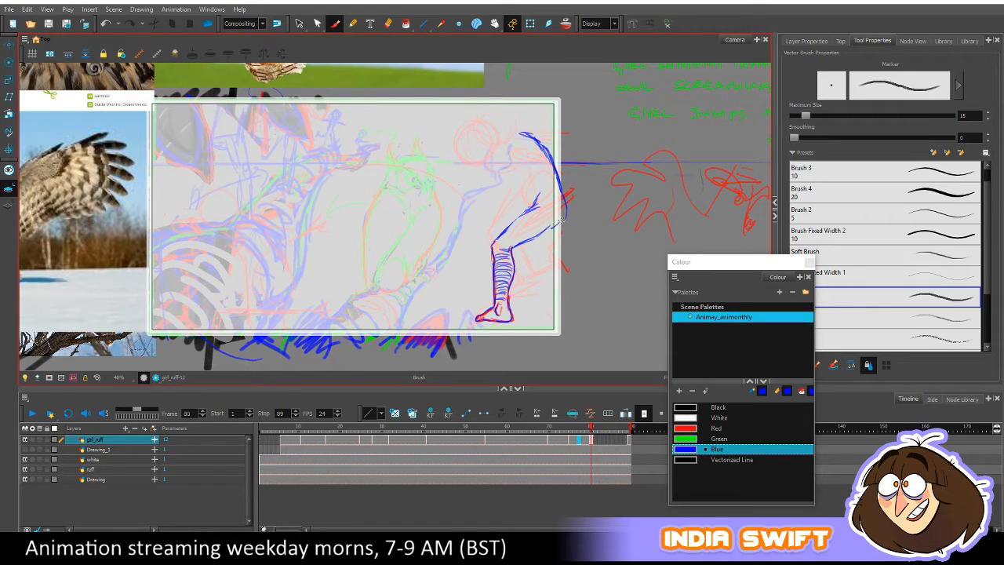
# Join the back to the underside of the thigh with a blue buttock curve, flipping to frame 79 to compare.
pyautogui.press(',')
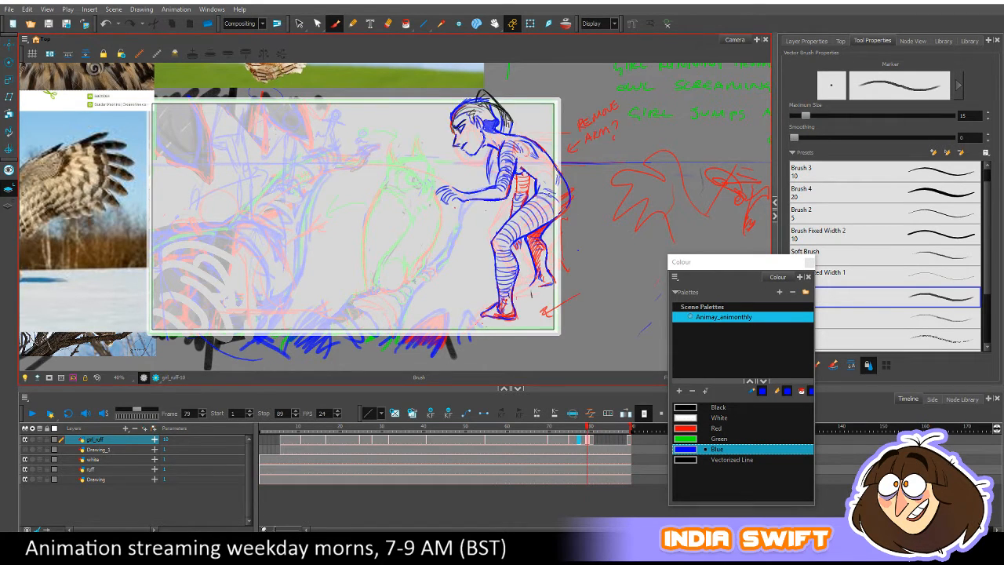
pyautogui.press('.')
pyautogui.press(',')
pyautogui.press('.')
pyautogui.moveTo(529, 239); pyautogui.dragTo(563, 221)
pyautogui.press(',')
pyautogui.press('.')
pyautogui.press(',')
pyautogui.press('.')
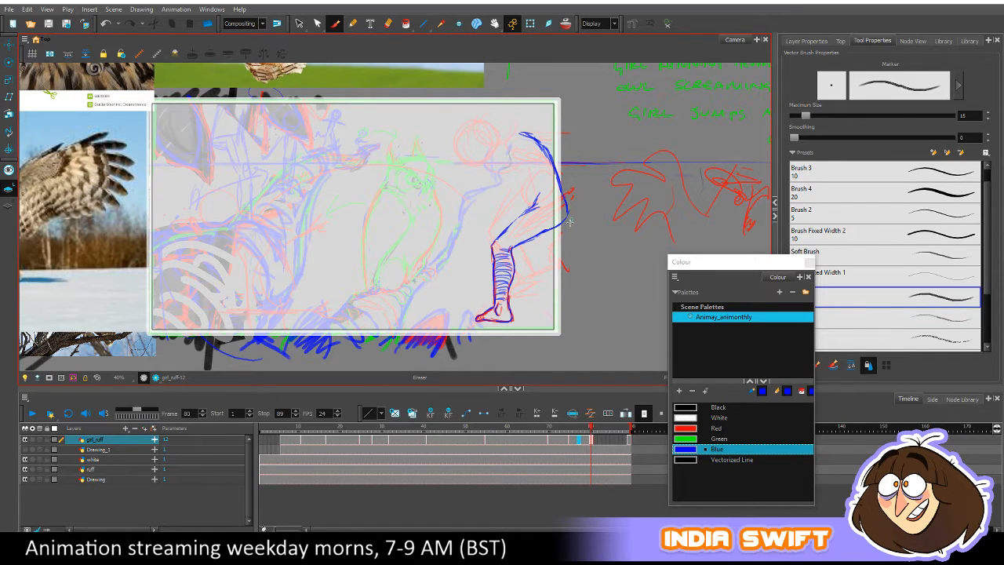
# Rework the blue buttock curve into a rounder, heavier line and check it against frame 79.
pyautogui.press(',')
pyautogui.press('.')
pyautogui.press(',')
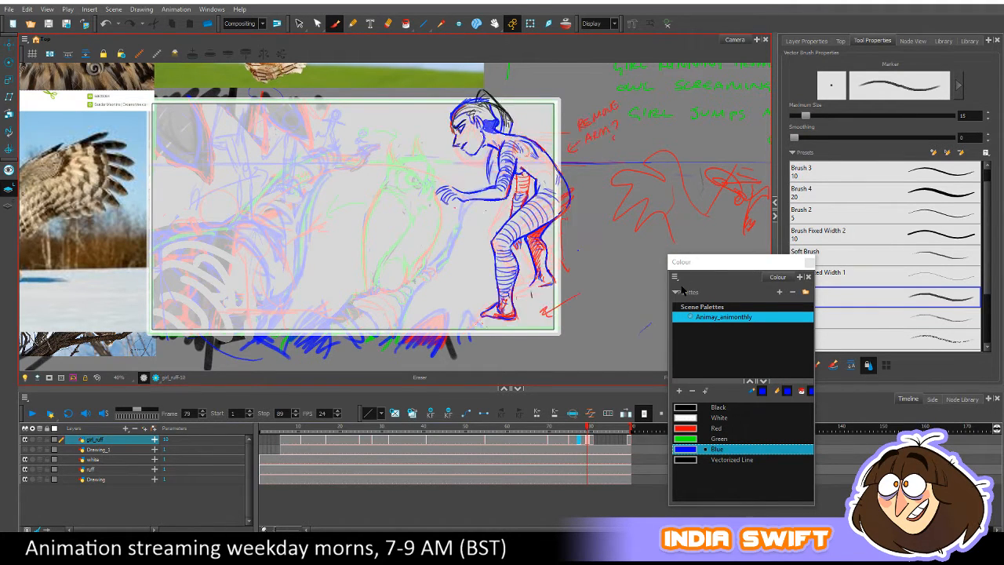
pyautogui.press('.')
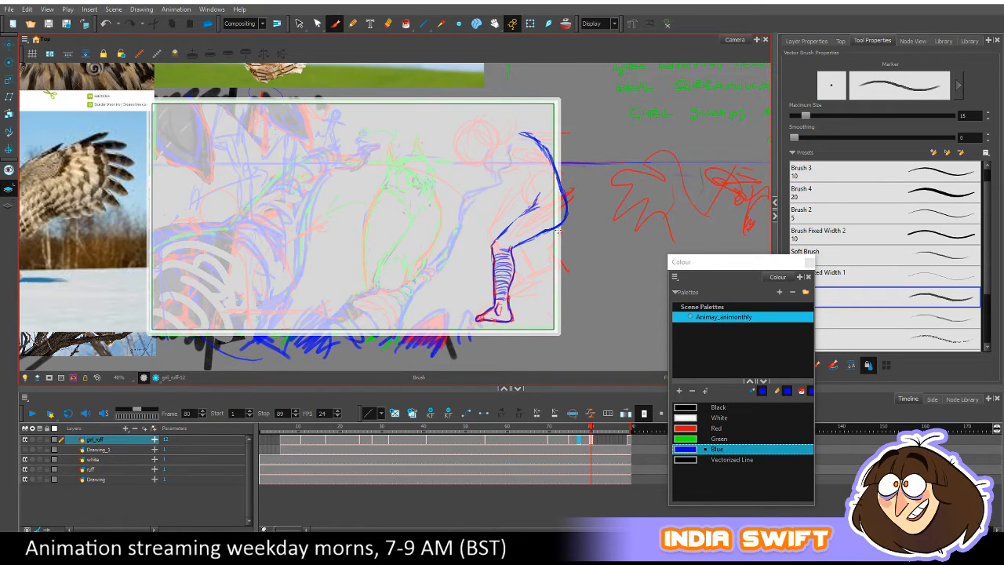
pyautogui.press(',')
pyautogui.press('.')
pyautogui.press(',')
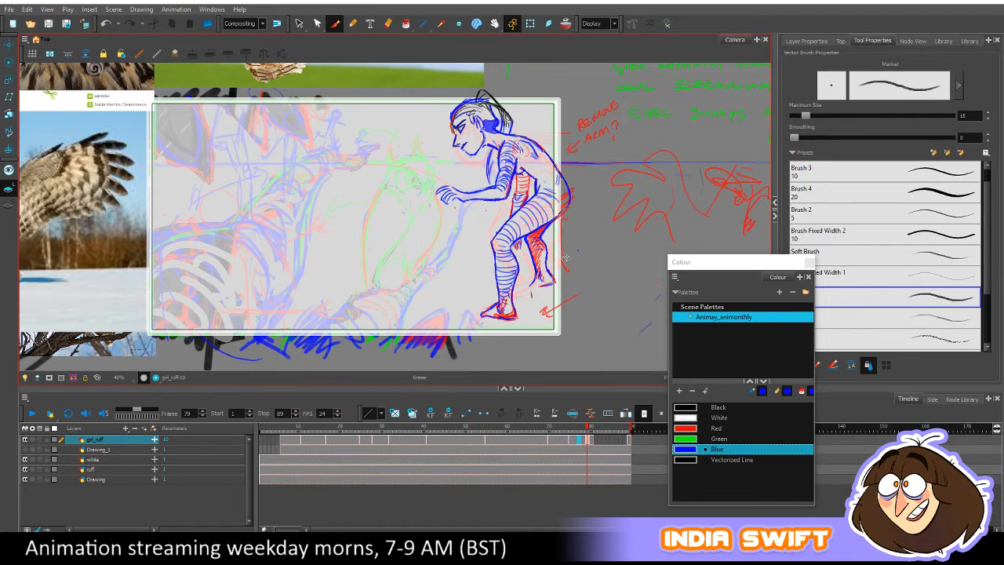
pyautogui.press('.')
pyautogui.press(',')
pyautogui.press('.')
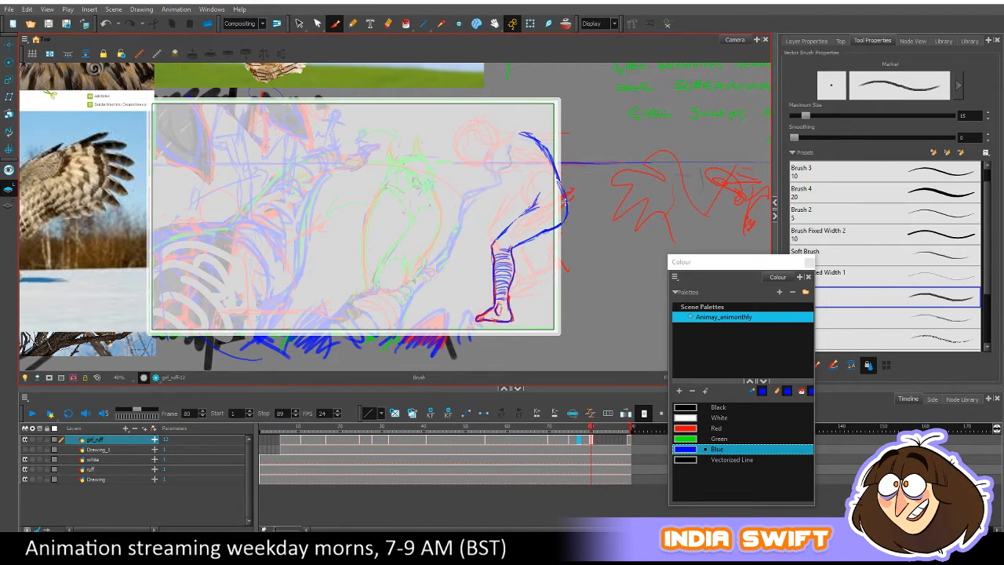
# Compare the torso with frame 79 and add a short blue guide mark inside the chest area.
pyautogui.press(',')
pyautogui.press('.')
pyautogui.press(',')
pyautogui.press('.')
pyautogui.press(',')
pyautogui.press('.')
pyautogui.press(',')
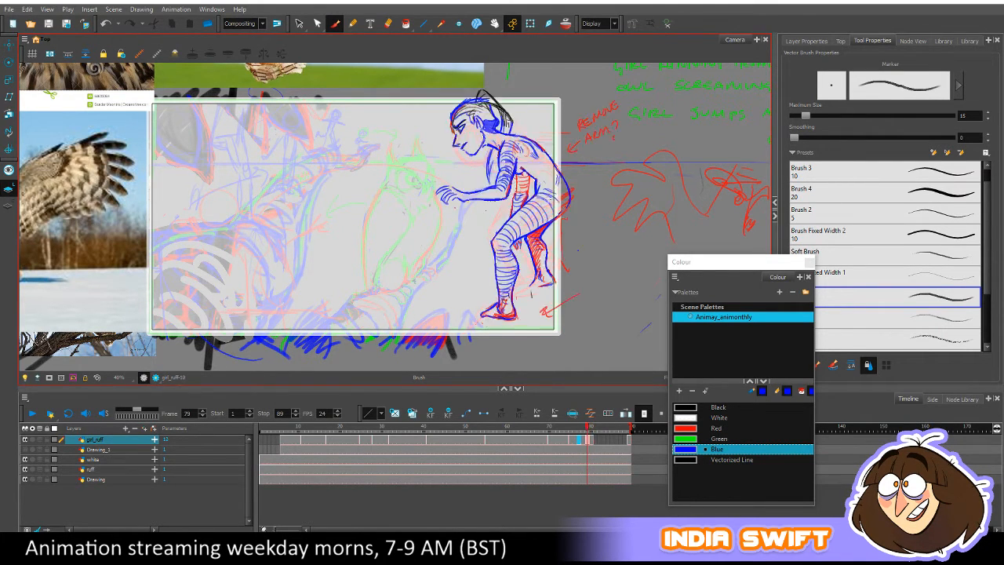
pyautogui.press('.')
pyautogui.press(',')
pyautogui.press('.')
pyautogui.press(',')
pyautogui.press('.')
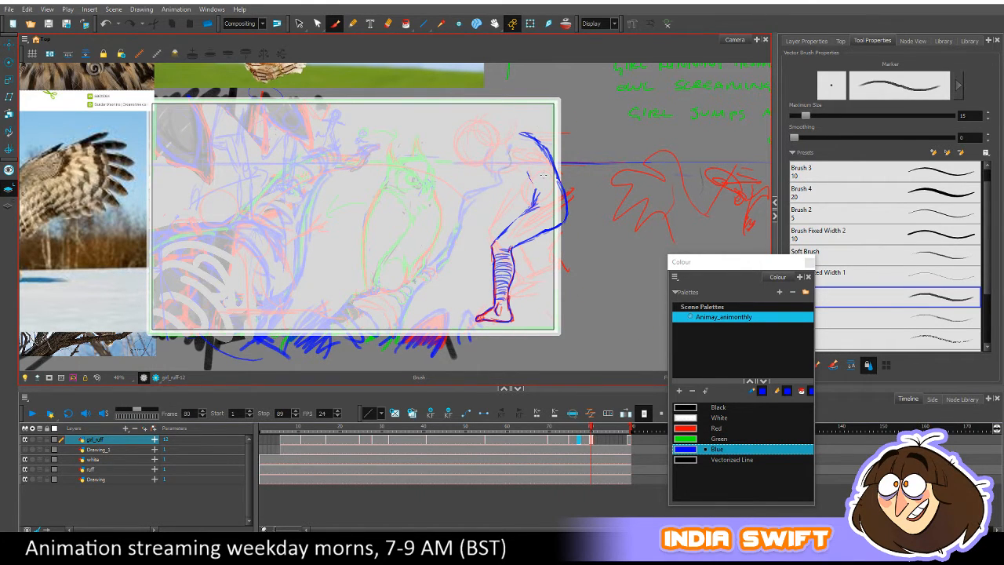
# Draw an oval ribcage in blue inside the upper curve of the back, comparing it with frame 79.
pyautogui.press(',')
pyautogui.press('.')
pyautogui.press('.')
pyautogui.moveTo(521, 131)
pyautogui.mouseDown()
pyautogui.moveTo(508, 165)
pyautogui.moveTo(527, 154)
pyautogui.moveTo(517, 132)
pyautogui.moveTo(512, 164)
pyautogui.moveTo(533, 185)
pyautogui.moveTo(553, 181)
pyautogui.moveTo(541, 205)
pyautogui.moveTo(547, 199)
pyautogui.mouseUp()
pyautogui.press(',')
pyautogui.press('.')
pyautogui.press(',')
pyautogui.press('.')
# Draw the waist line in blue between ribcage and thigh, then reinforce the chest's front edge and compare with frame 79.
pyautogui.moveTo(533, 196)
pyautogui.mouseDown()
pyautogui.moveTo(536, 216)
pyautogui.moveTo(547, 196)
pyautogui.mouseUp()
pyautogui.press(',')
pyautogui.press('.')
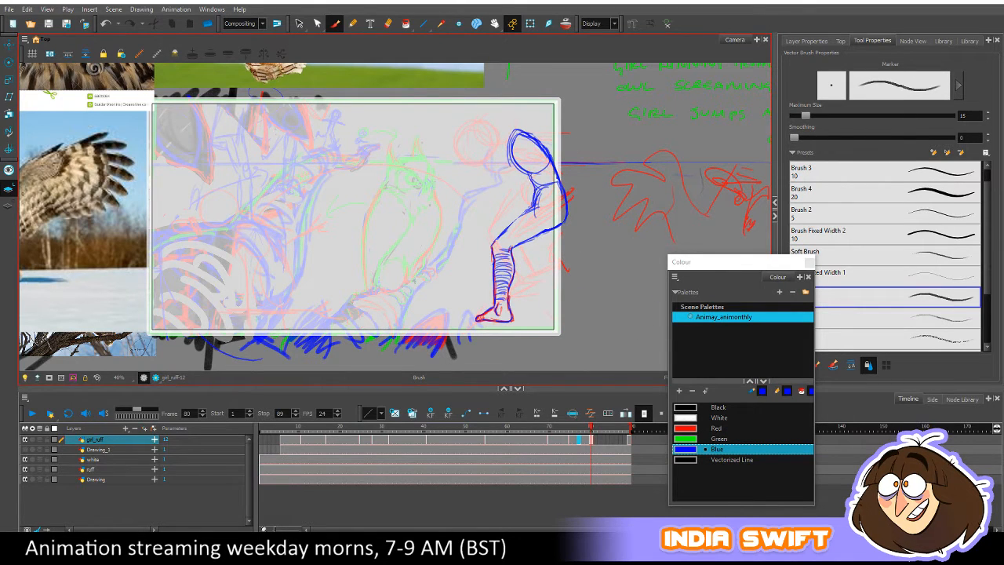
pyautogui.press(',')
pyautogui.press('.')
pyautogui.moveTo(525, 177); pyautogui.dragTo(512, 146)
pyautogui.press(',')
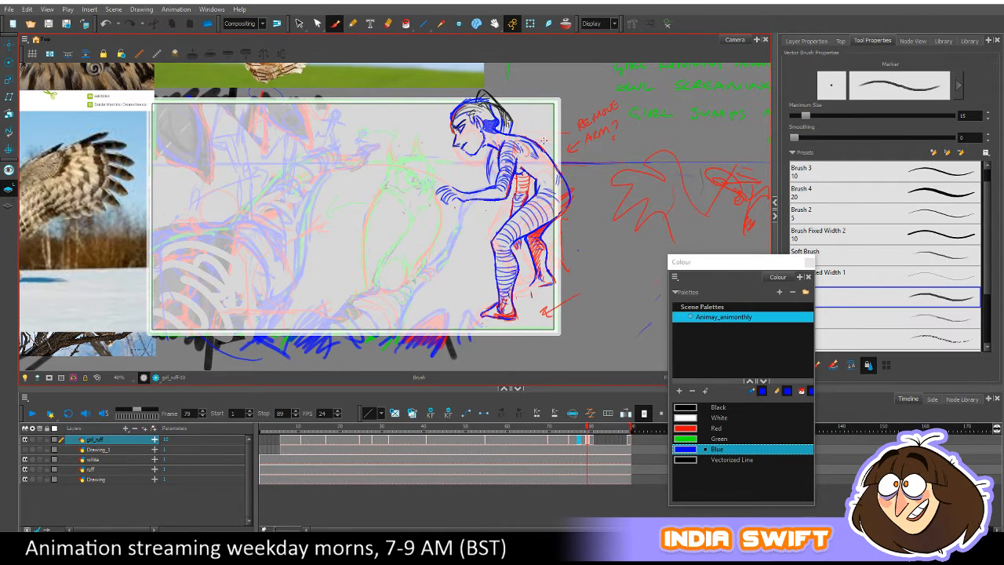
# Add a short blue stroke at the front of the waist on frame 80 and compare the pose with frame 79.
pyautogui.press('.')
pyautogui.press(',')
pyautogui.press('.')
pyautogui.press(',')
pyautogui.press('.')
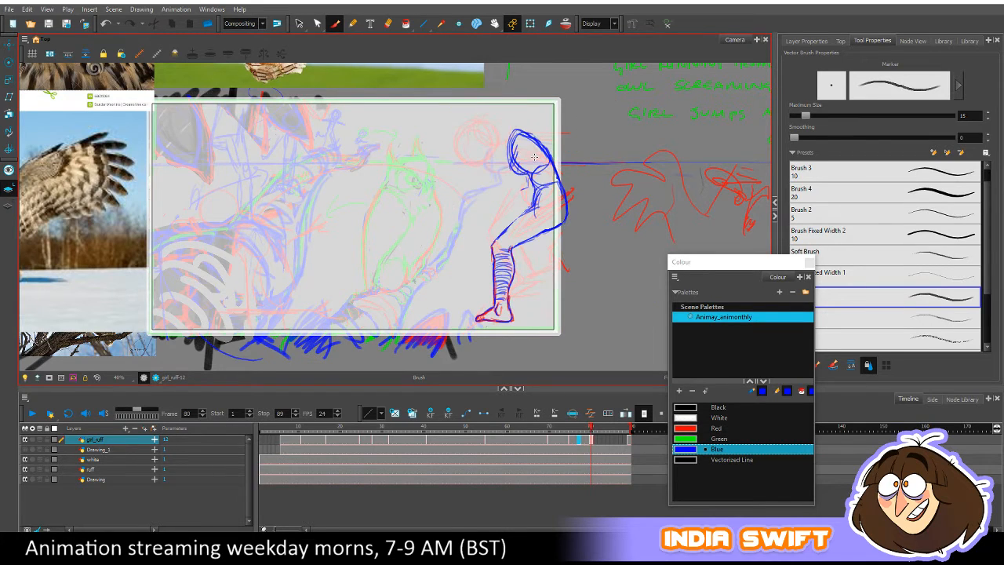
pyautogui.moveTo(538, 190)
pyautogui.mouseDown()
pyautogui.moveTo(524, 177)
pyautogui.moveTo(508, 199)
pyautogui.moveTo(529, 193)
pyautogui.mouseUp()
pyautogui.press(',')
pyautogui.press('.')
pyautogui.press(',')
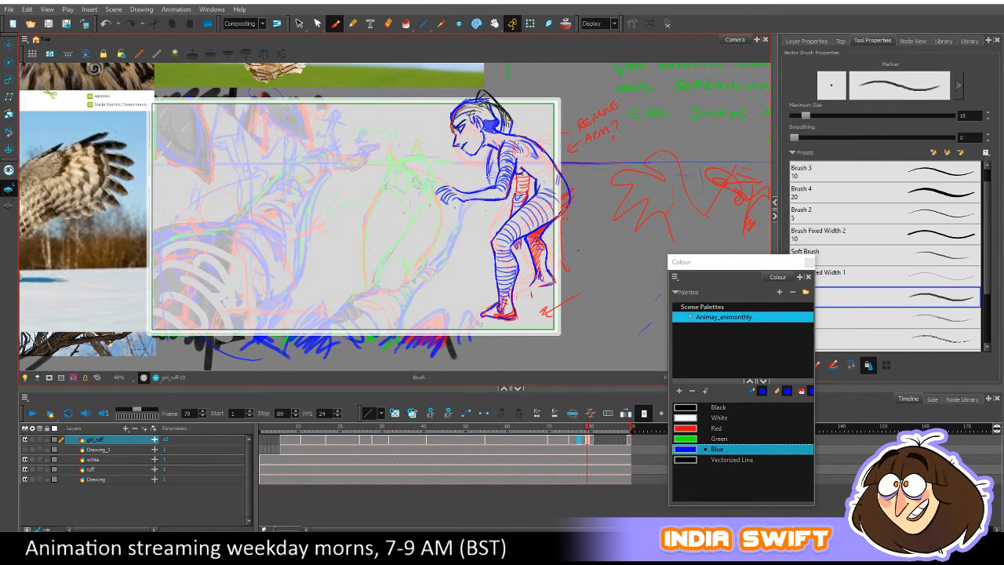
# Review the earlier poses back to frame 74 and return to frame 80.
pyautogui.press(',')
pyautogui.press(',')
pyautogui.press(',')
pyautogui.press(',')
pyautogui.press(',')
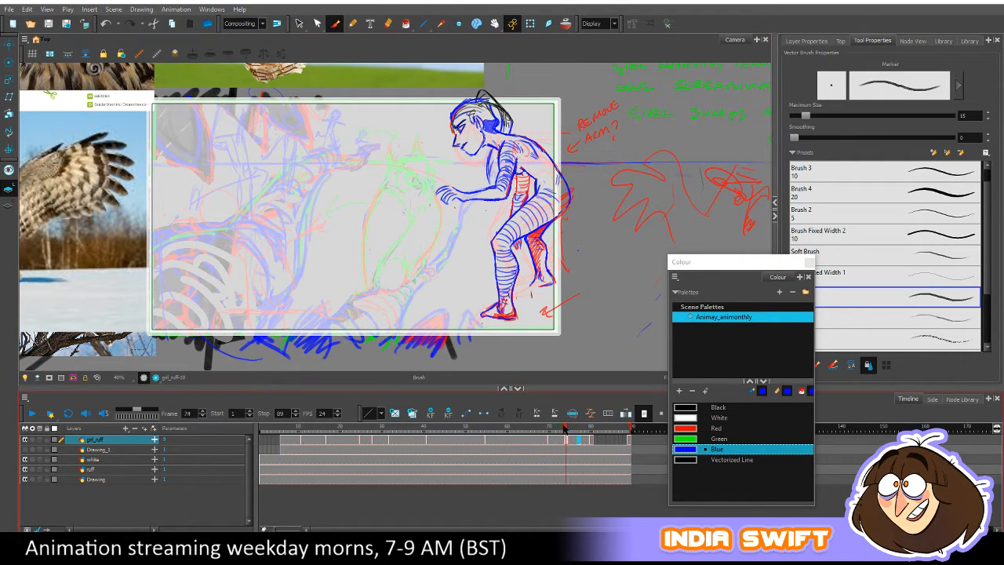
pyautogui.moveTo(564, 430)
pyautogui.mouseDown()
pyautogui.moveTo(556, 429)
pyautogui.moveTo(592, 425)
pyautogui.moveTo(578, 424)
pyautogui.mouseUp()
pyautogui.press('.')
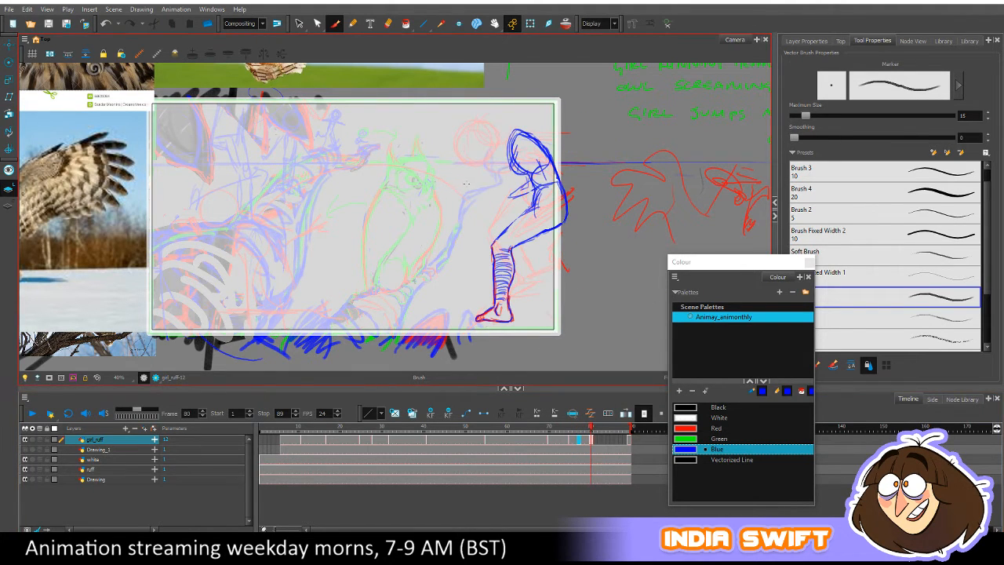
# Sketch the near hand and forearm in blue reaching forward from the chest, comparing with frame 79.
pyautogui.moveTo(473, 188)
pyautogui.mouseDown()
pyautogui.moveTo(453, 189)
pyautogui.moveTo(479, 204)
pyautogui.moveTo(491, 194)
pyautogui.mouseUp()
pyautogui.press('.')
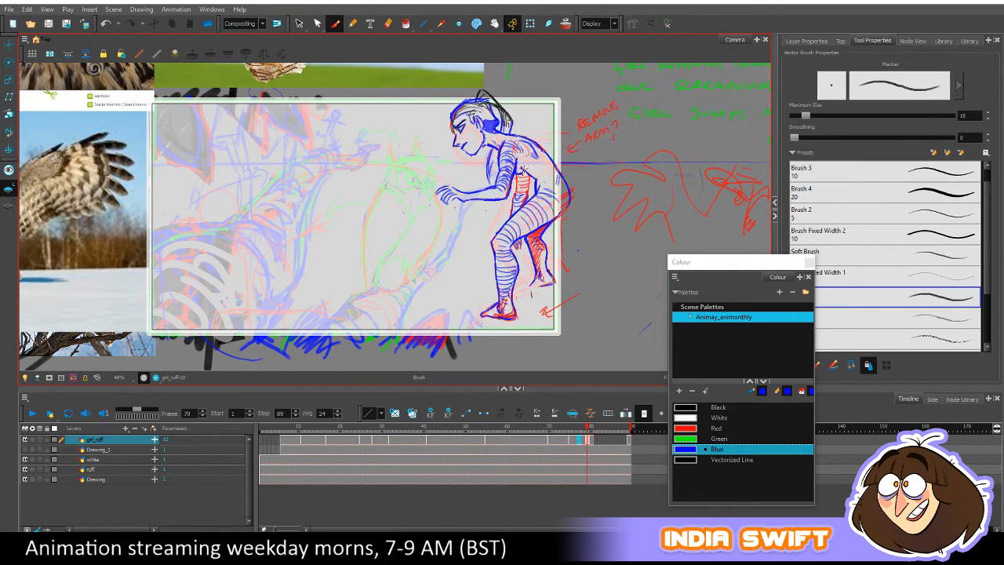
pyautogui.press(',')
pyautogui.moveTo(494, 193); pyautogui.dragTo(517, 183)
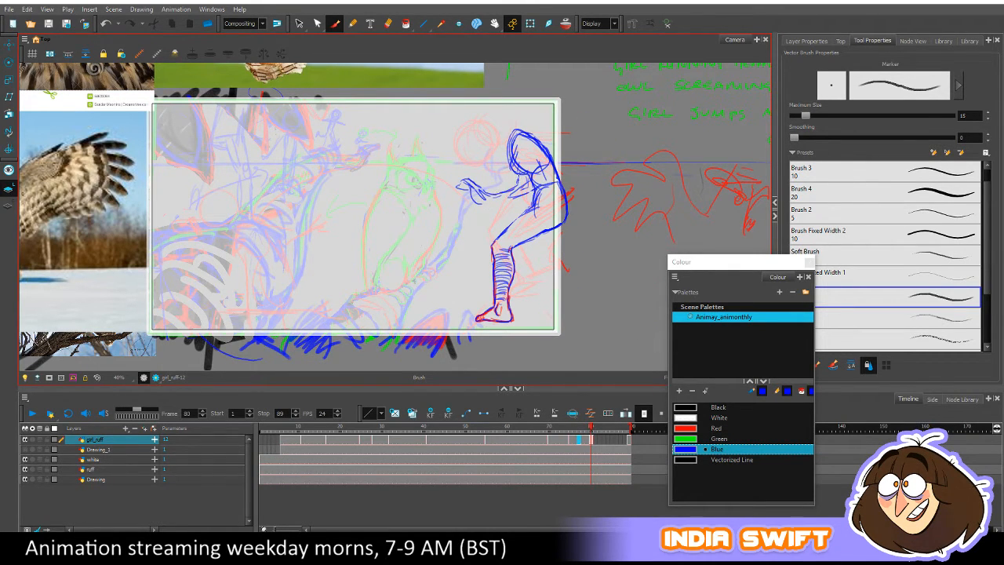
pyautogui.press(',')
pyautogui.press('.')
pyautogui.press(',')
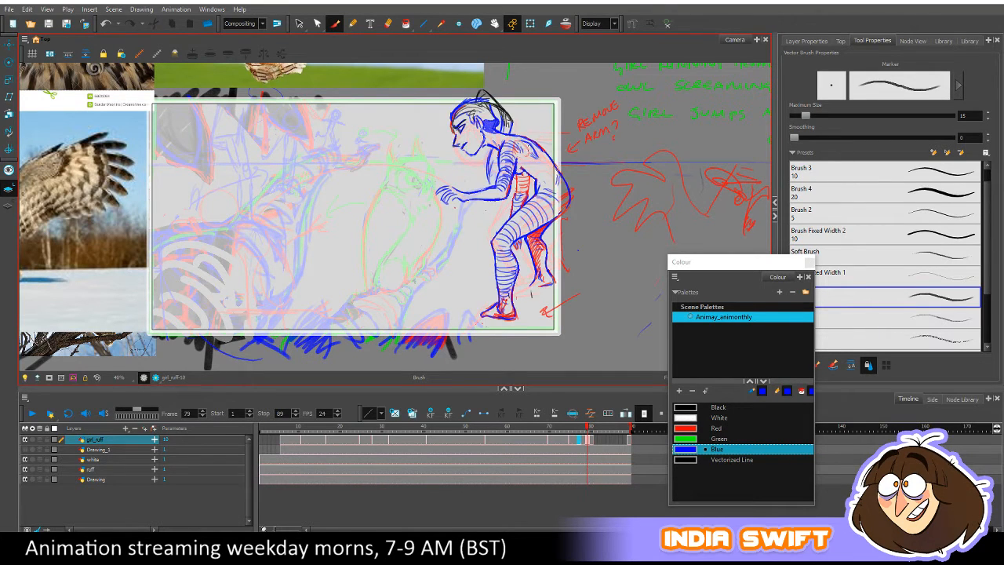
# Sketch the bent upper arm in blue over the ribcage, thicken the forearm, and check it against frame 79.
pyautogui.press('.')
pyautogui.press(',')
pyautogui.press('.')
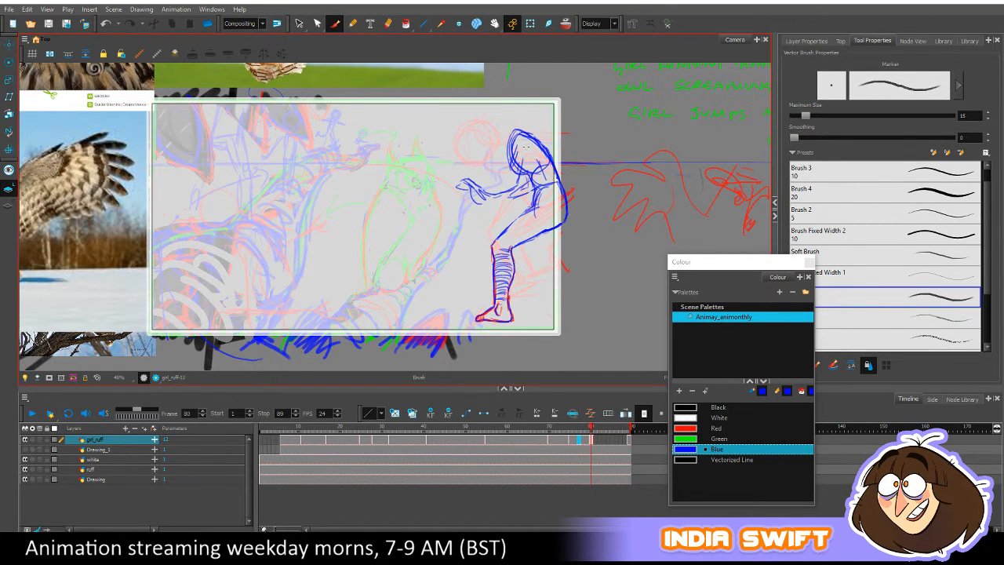
pyautogui.press(',')
pyautogui.press('.')
pyautogui.moveTo(522, 168)
pyautogui.mouseDown()
pyautogui.moveTo(519, 187)
pyautogui.moveTo(536, 156)
pyautogui.moveTo(536, 187)
pyautogui.moveTo(544, 168)
pyautogui.moveTo(492, 190)
pyautogui.moveTo(527, 201)
pyautogui.mouseUp()
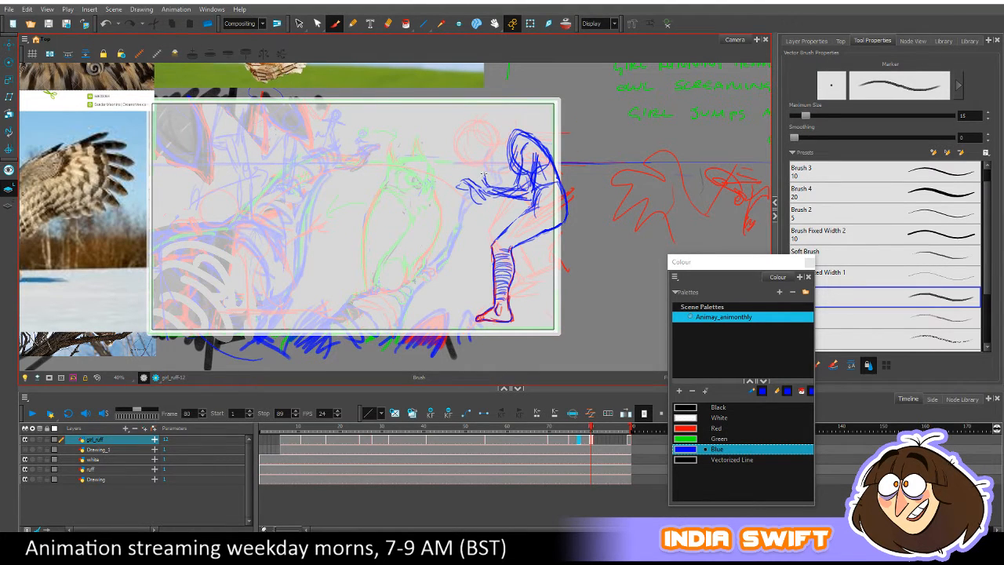
pyautogui.press(',')
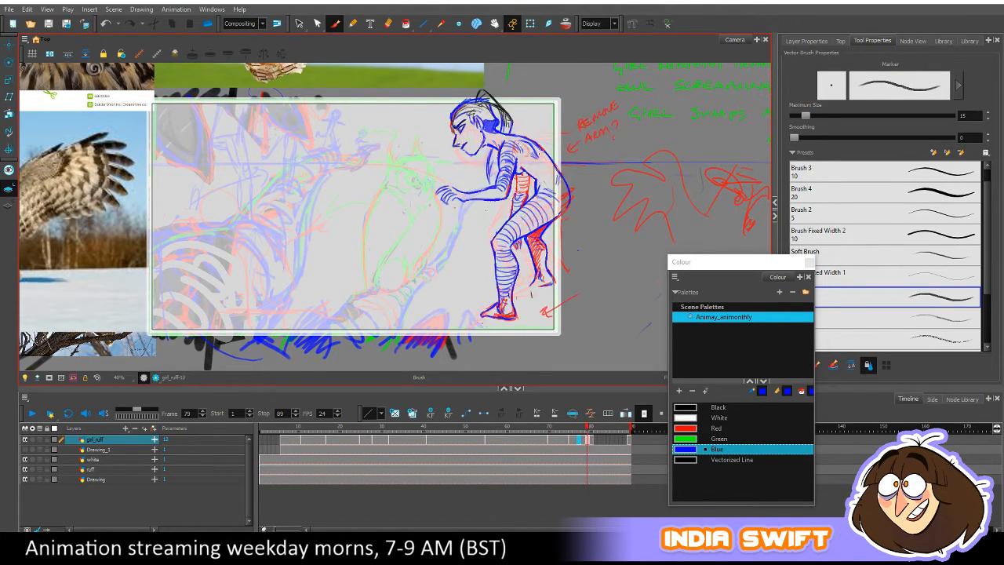
pyautogui.press('.')
# Switch to the Red colour and draw the raised hand over the blue sketch on frame 80.
pyautogui.click(696, 447)
pyautogui.click(696, 429)
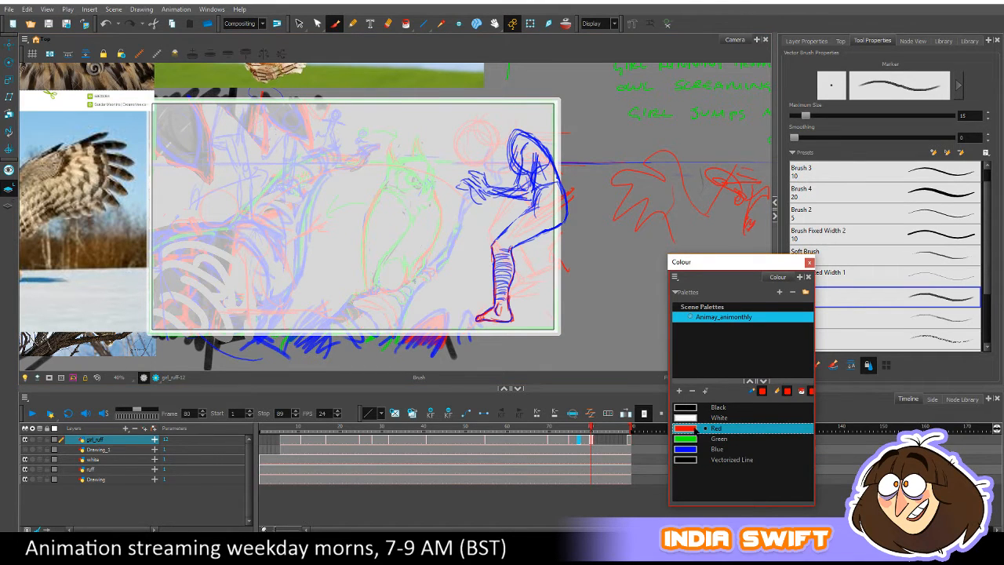
pyautogui.press(',')
pyautogui.press('.')
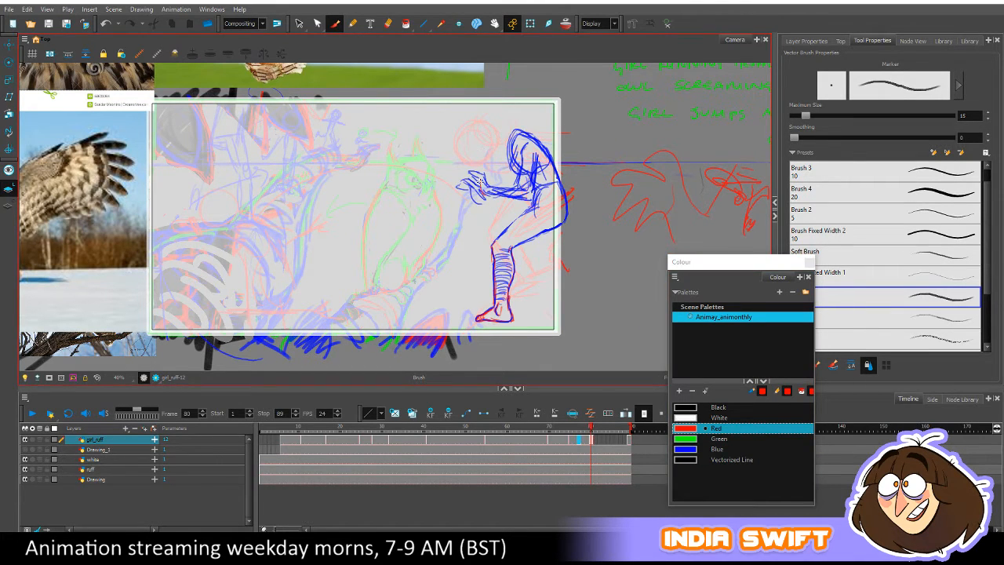
pyautogui.moveTo(478, 182)
pyautogui.mouseDown()
pyautogui.moveTo(485, 195)
pyautogui.moveTo(478, 171)
pyautogui.moveTo(498, 190)
pyautogui.mouseUp()
pyautogui.press(',')
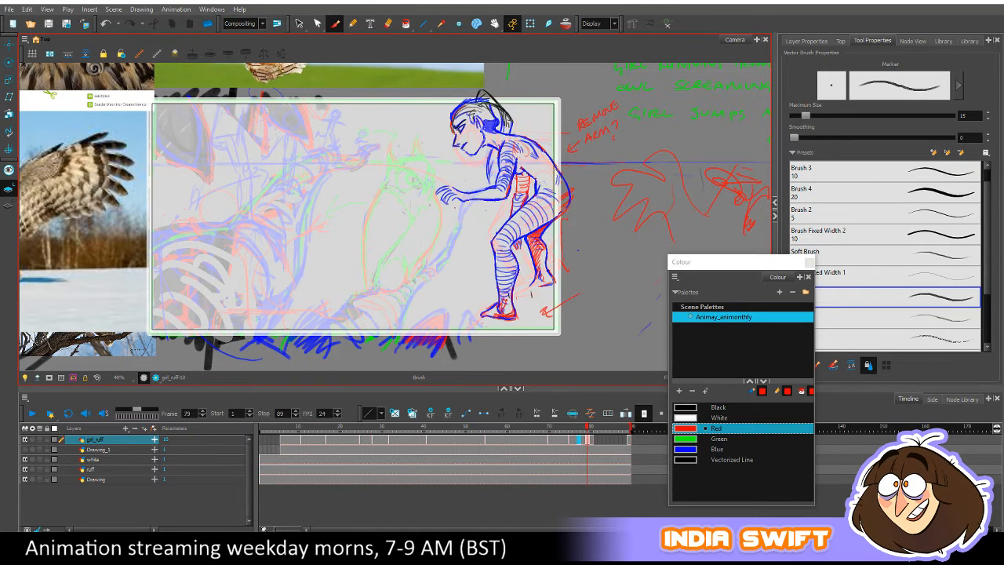
# Draw the forearm, elbow and back of the upper arm in red over the blue lines, comparing with frame 79.
pyautogui.press('.')
pyautogui.moveTo(486, 193); pyautogui.dragTo(533, 197)
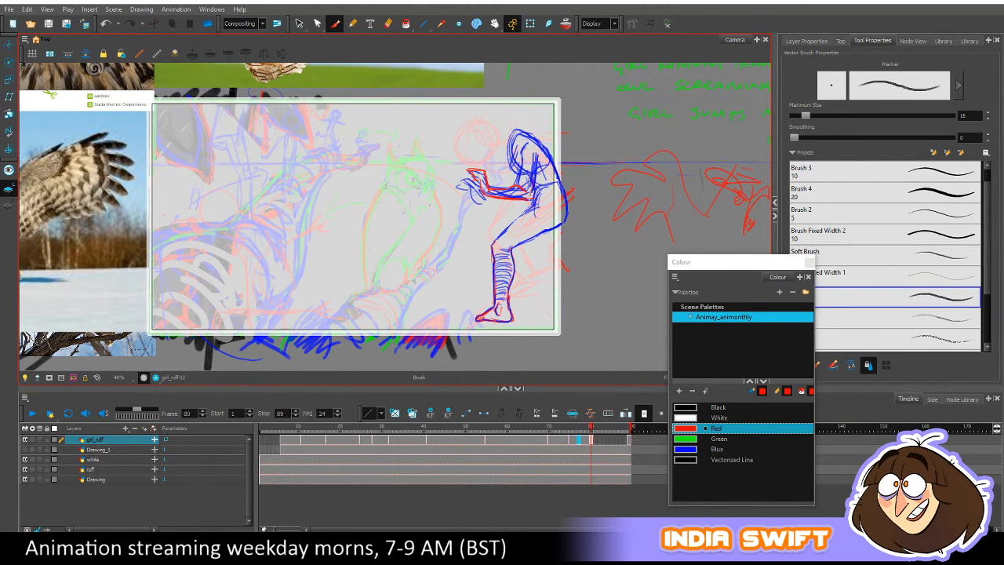
pyautogui.press(',')
pyautogui.press('.')
pyautogui.press(',')
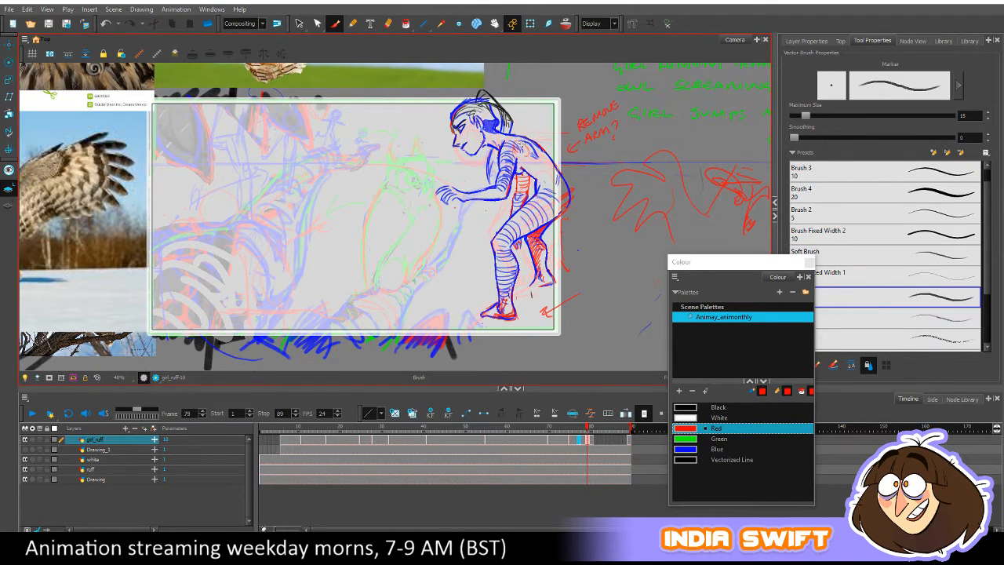
pyautogui.press('.')
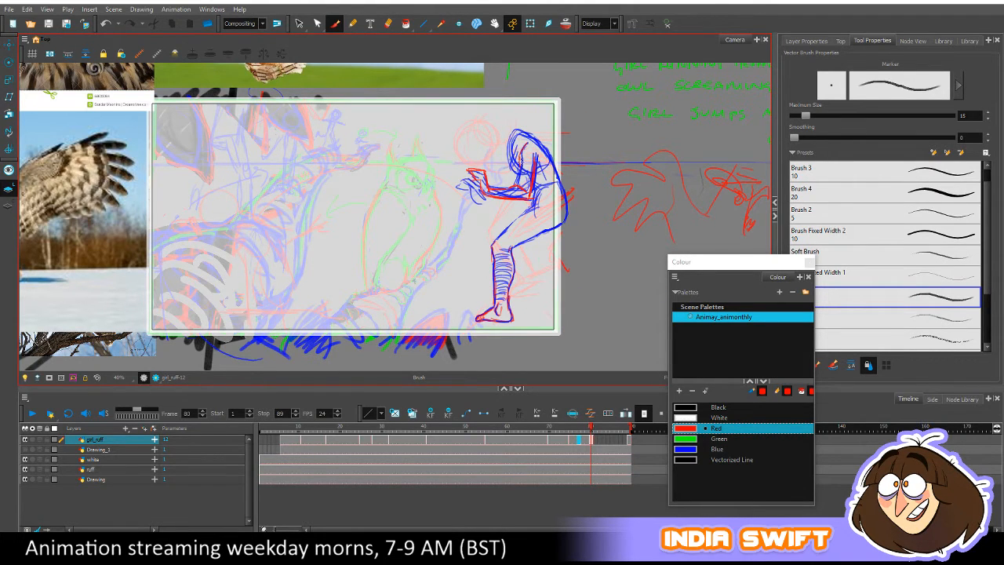
# Compare the red arm with the arm pose on frame 79 by flipping between frames 79 and 80.
pyautogui.press(',')
pyautogui.press('.')
pyautogui.press(',')
pyautogui.press('.')
pyautogui.press(',')
pyautogui.press('.')
pyautogui.press(',')
pyautogui.press('.')
pyautogui.press(',')
pyautogui.press('.')
# Try a short red stroke at the shoulder, save the scene and undo the last stroke.
pyautogui.moveTo(528, 159)
pyautogui.mouseDown()
pyautogui.moveTo(530, 177)
pyautogui.moveTo(533, 159)
pyautogui.moveTo(527, 167)
pyautogui.moveTo(520, 150)
pyautogui.moveTo(529, 144)
pyautogui.mouseUp()
pyautogui.press(',')
pyautogui.press('.')
pyautogui.hotkey('ctrl', 's')
pyautogui.hotkey('ctrl', 'z')
# Clean up the upper arm by erasing the blue sketch lines inside it and defining its red outline from shoulder to elbow.
pyautogui.press(',')
pyautogui.press('.')
pyautogui.moveTo(522, 168)
pyautogui.mouseDown()
pyautogui.moveTo(529, 161)
pyautogui.moveTo(532, 170)
pyautogui.moveTo(523, 155)
pyautogui.moveTo(533, 177)
pyautogui.moveTo(495, 193)
pyautogui.moveTo(526, 196)
pyautogui.moveTo(527, 185)
pyautogui.mouseUp()
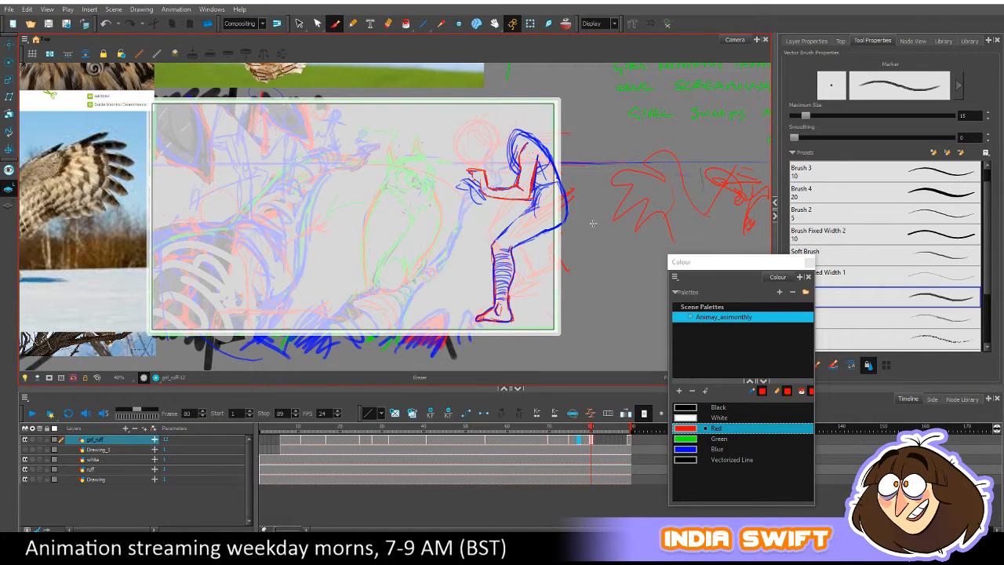
pyautogui.press(',')
pyautogui.press('.')
pyautogui.press(',')
pyautogui.press('.')
# Add the fingers of the raised hand in red and check them against frame 79.
pyautogui.moveTo(469, 170); pyautogui.dragTo(489, 175)
pyautogui.press(',')
pyautogui.press('.')
pyautogui.press(',')
pyautogui.press('.')
pyautogui.press(',')
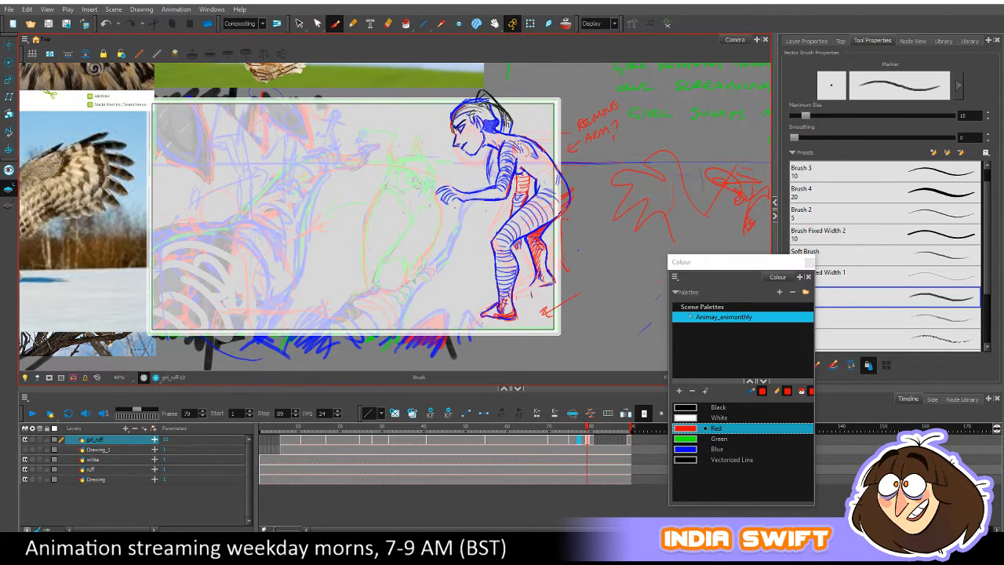
pyautogui.press('.')
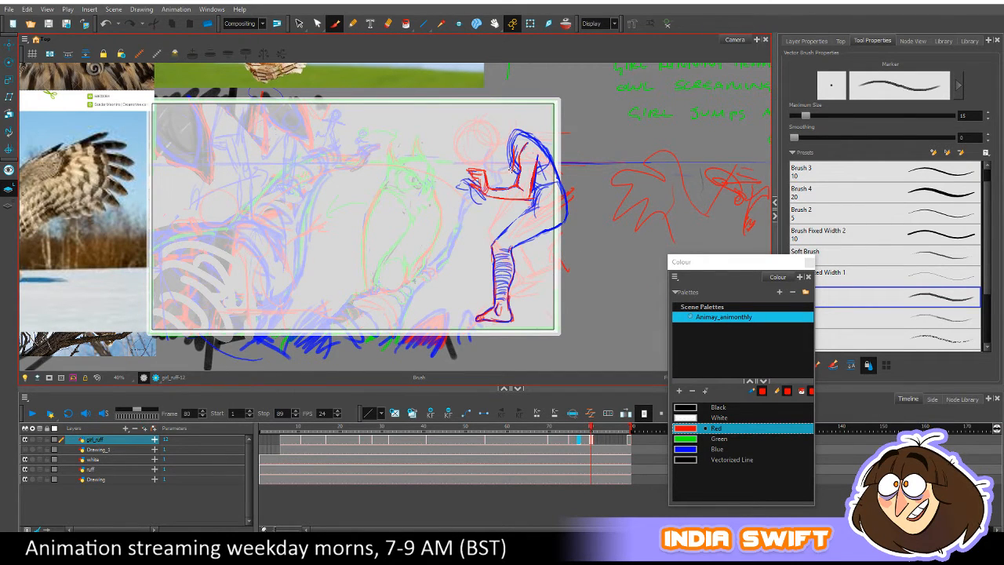
# Compare the whole body pose on frame 80 with frame 79 and the neighbouring frames.
pyautogui.press(',')
pyautogui.press('.')
pyautogui.press(',')
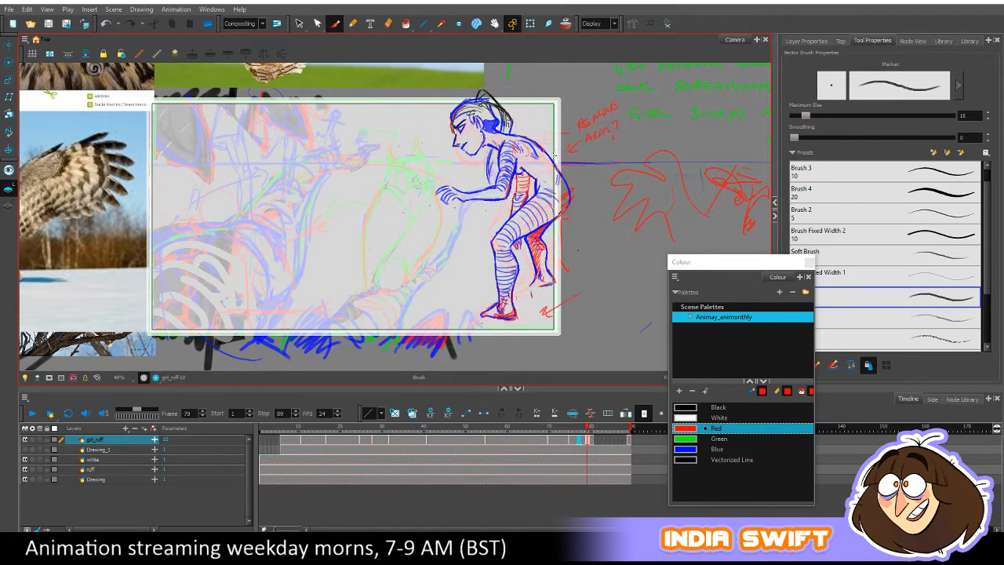
pyautogui.press('.')
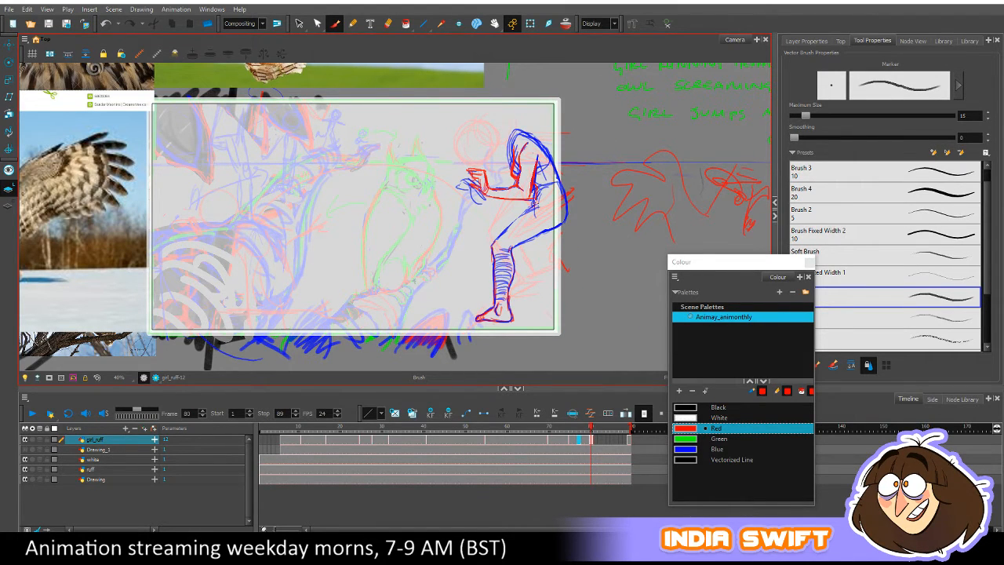
pyautogui.press(',')
pyautogui.press('.')
pyautogui.press(',')
pyautogui.press('.')
pyautogui.press(',')
pyautogui.press('.')
pyautogui.press(',')
pyautogui.press('.')
pyautogui.press(',')
pyautogui.press(',')
pyautogui.press('.')
pyautogui.press('.')
pyautogui.press(',')
pyautogui.press('.')
pyautogui.press(',')
pyautogui.press(',')
pyautogui.press('.')
pyautogui.press('.')
# Outline the thigh and buttock in red from the knee around the hip, comparing with frame 79.
pyautogui.moveTo(493, 242)
pyautogui.mouseDown()
pyautogui.moveTo(549, 202)
pyautogui.moveTo(516, 247)
pyautogui.moveTo(565, 221)
pyautogui.mouseUp()
pyautogui.press(',')
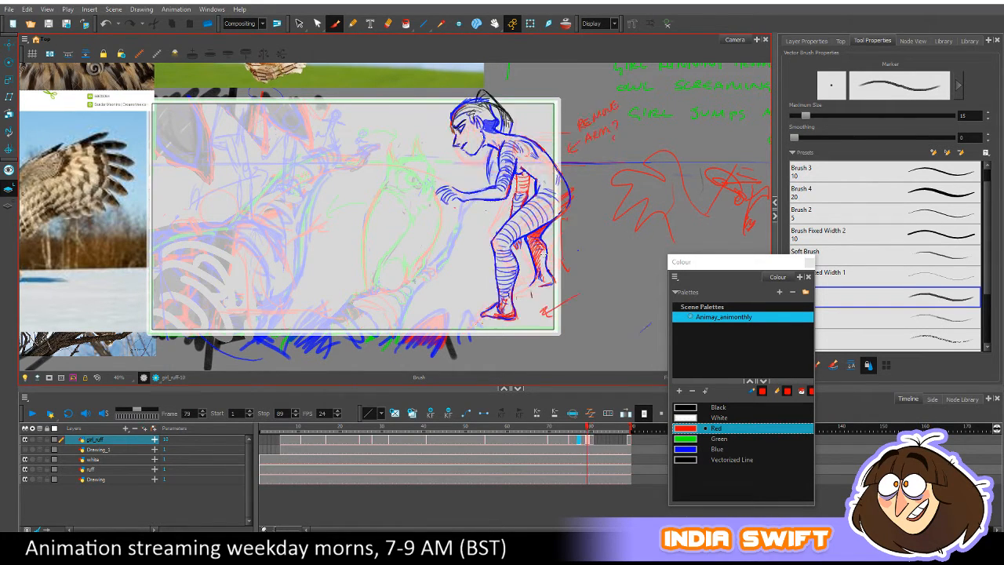
pyautogui.press('.')
pyautogui.press(',')
pyautogui.press('.')
pyautogui.press(',')
pyautogui.press('.')
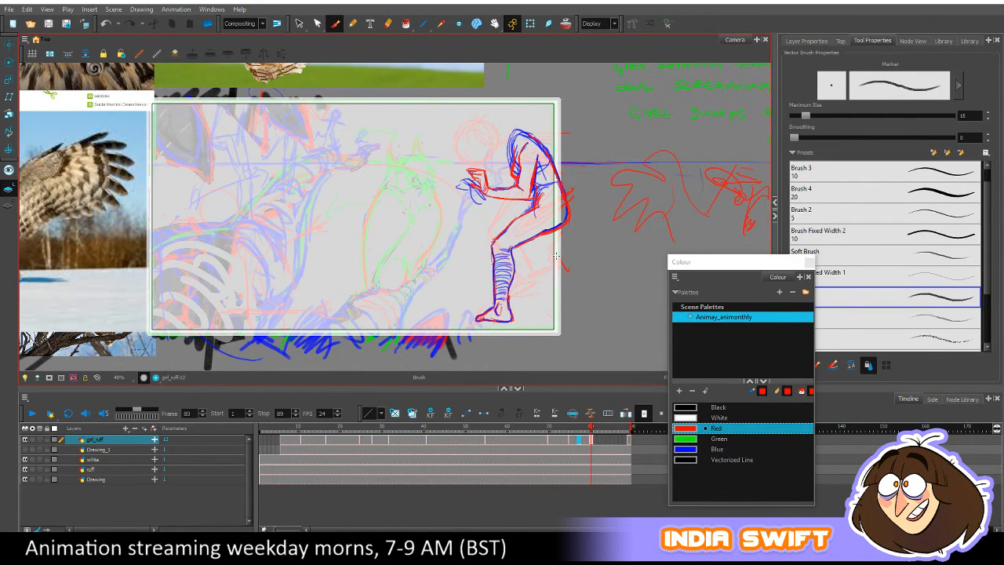
# Refine the red thigh outline along its underside and top edge between knee and hip.
pyautogui.moveTo(521, 241); pyautogui.dragTo(565, 209)
pyautogui.press(',')
pyautogui.press('.')
pyautogui.moveTo(514, 227)
pyautogui.mouseDown()
pyautogui.moveTo(570, 192)
pyautogui.moveTo(509, 220)
pyautogui.moveTo(558, 183)
pyautogui.moveTo(515, 217)
pyautogui.mouseUp()
pyautogui.press(',')
pyautogui.press('.')
# Check the red thigh and hip shape on frame 80 against the same leg on frame 79.
pyautogui.press(',')
pyautogui.press('.')
pyautogui.press(',')
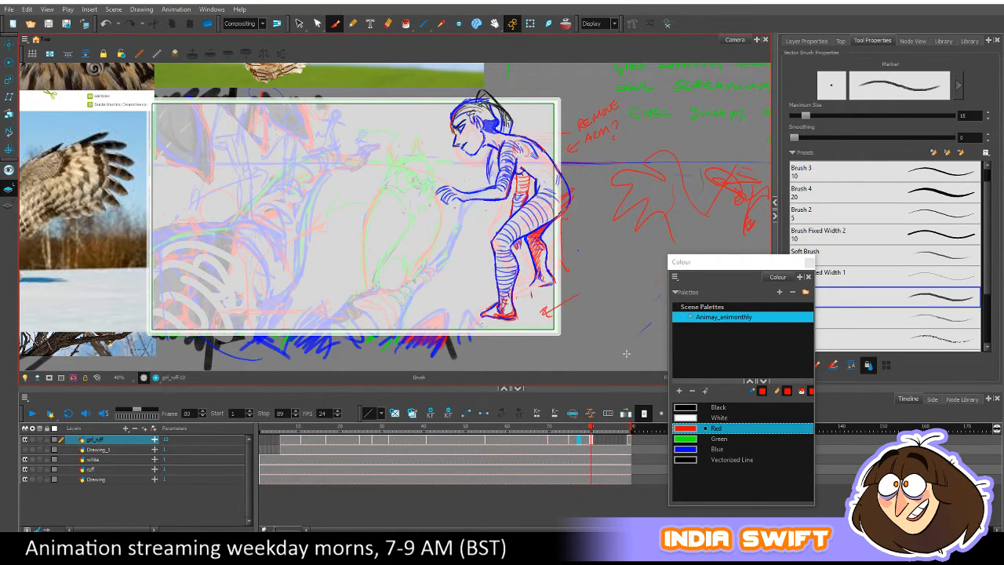
pyautogui.press('.')
pyautogui.press(',')
pyautogui.press('.')
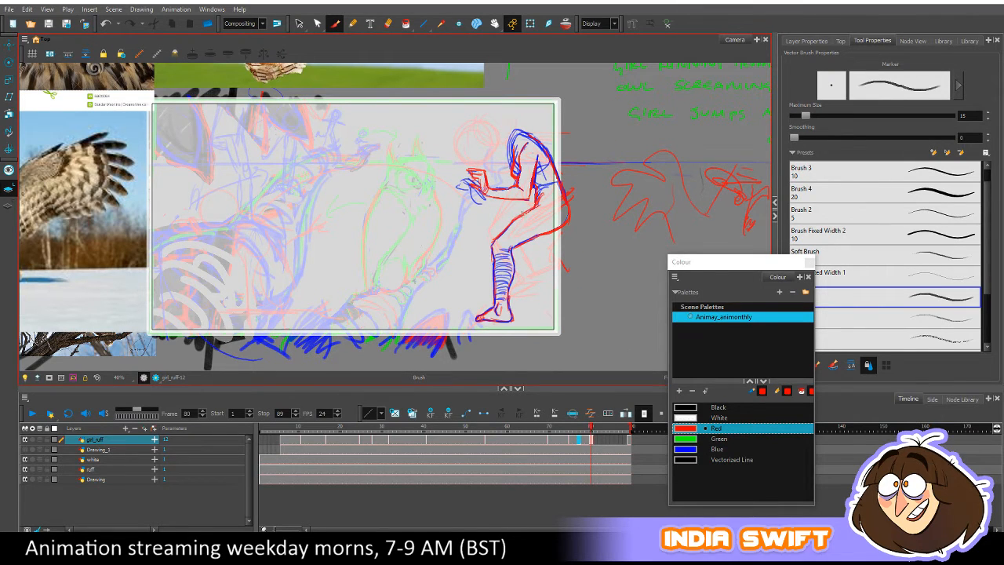
pyautogui.press(',')
pyautogui.press('.')
pyautogui.press(',')
pyautogui.press('.')
pyautogui.press(',')
pyautogui.press('.')
pyautogui.press(',')
pyautogui.press('.')
# Erase the leftover blue sketch lines along the thigh and compare the cleaned leg with frame 79.
pyautogui.press('e')
pyautogui.moveTo(515, 242)
pyautogui.mouseDown()
pyautogui.moveTo(564, 214)
pyautogui.moveTo(529, 238)
pyautogui.mouseUp()
pyautogui.press(',')
pyautogui.press('.')
pyautogui.press(',')
pyautogui.press('.')
pyautogui.press(',')
pyautogui.press('.')
pyautogui.press(',')
pyautogui.press('.')
# Draw curved red contour lines across the thigh from hip to knee, comparing with frame 79.
pyautogui.moveTo(538, 206)
pyautogui.mouseDown()
pyautogui.moveTo(527, 225)
pyautogui.moveTo(539, 228)
pyautogui.mouseUp()
pyautogui.moveTo(547, 211); pyautogui.dragTo(521, 235)
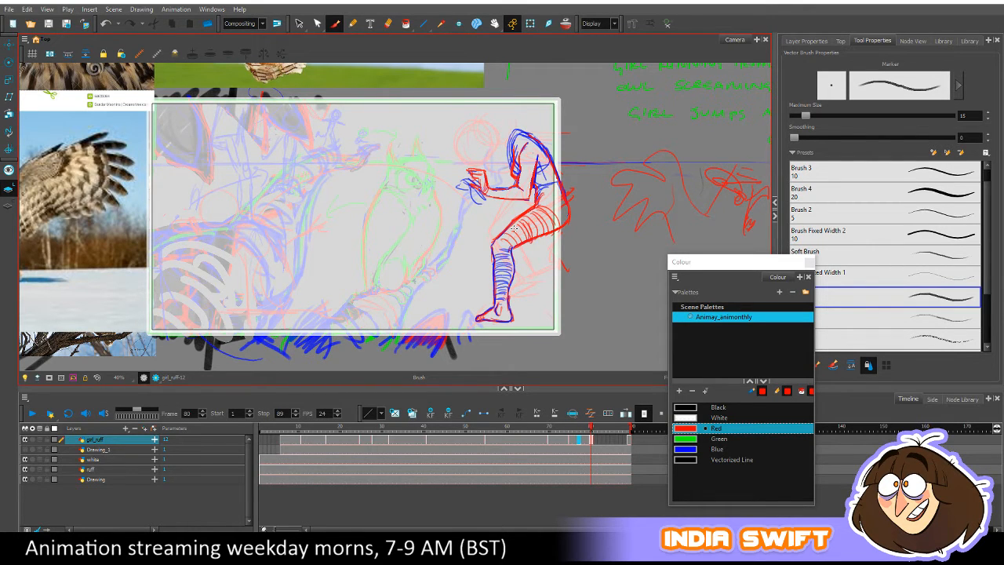
pyautogui.press(',')
pyautogui.press('.')
pyautogui.moveTo(552, 199); pyautogui.dragTo(539, 208)
pyautogui.press(',')
pyautogui.press('.')
# Draw the first red lines of the far lower leg beneath the thigh on frame 80, comparing with frame 79.
pyautogui.press('.')
pyautogui.press('.')
pyautogui.press(',')
pyautogui.press('.')
pyautogui.press(',')
pyautogui.press('.')
pyautogui.press('.')
pyautogui.press(',')
pyautogui.press(',')
pyautogui.press('.')
pyautogui.press(',')
pyautogui.press('.')
pyautogui.press('.')
pyautogui.press(',')
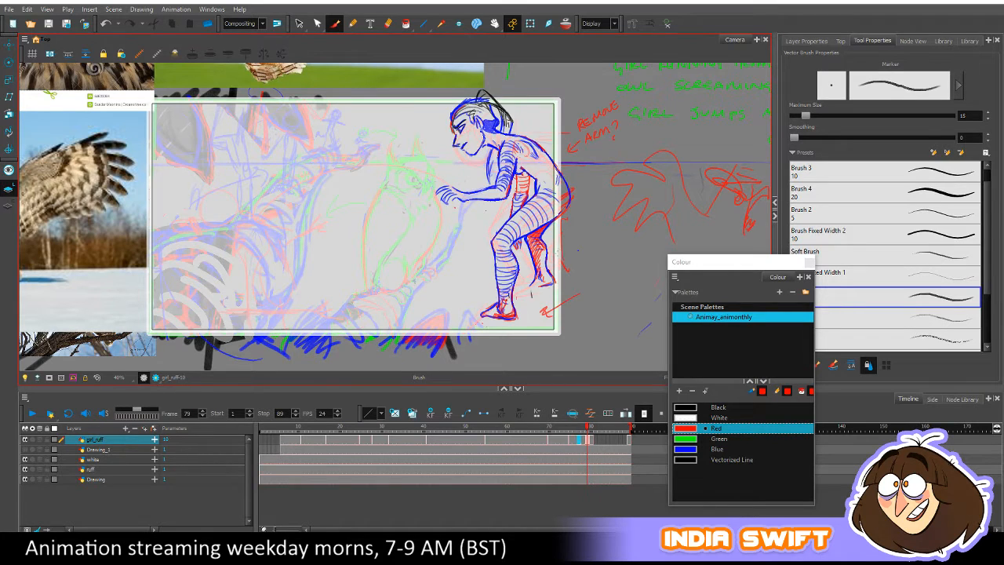
pyautogui.press(',')
pyautogui.press('.')
pyautogui.press(',')
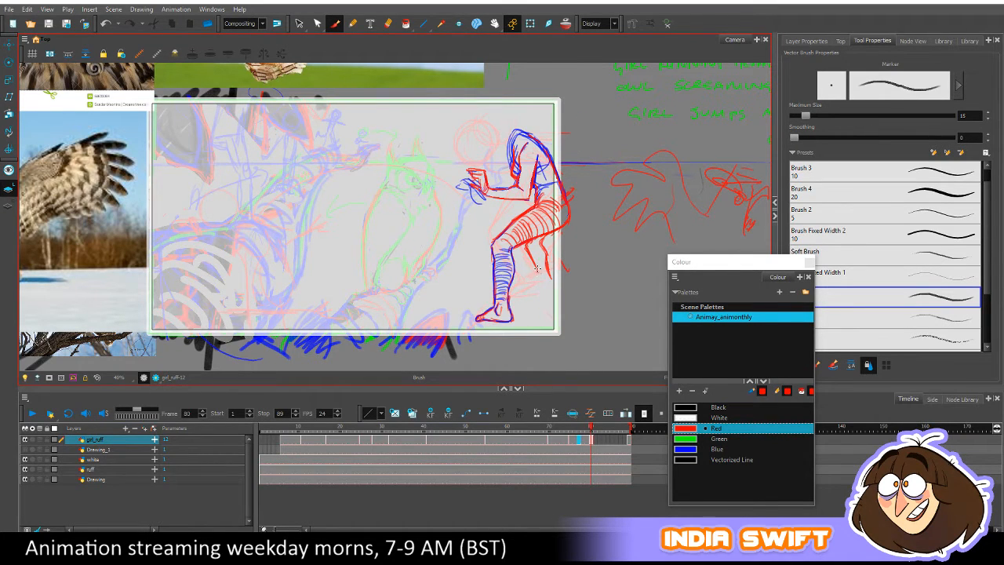
# Extend the far leg down to the ankle and outline its foot in red, using frame 79 as reference.
pyautogui.press('.')
pyautogui.press(',')
pyautogui.press('.')
pyautogui.press(',')
pyautogui.press('.')
pyautogui.press(',')
pyautogui.press('.')
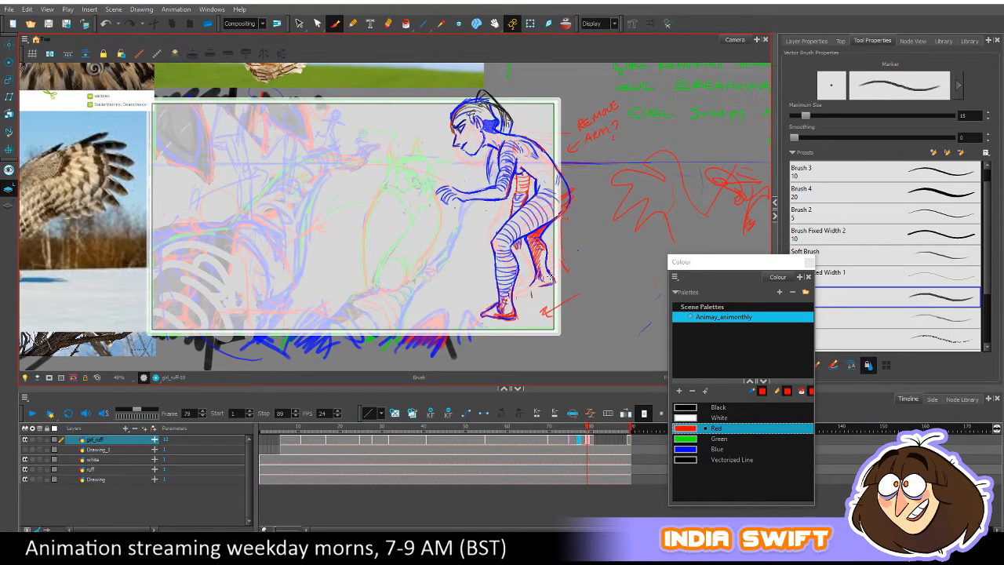
pyautogui.press(',')
pyautogui.press(',')
pyautogui.moveTo(543, 265); pyautogui.dragTo(540, 279)
pyautogui.press('.')
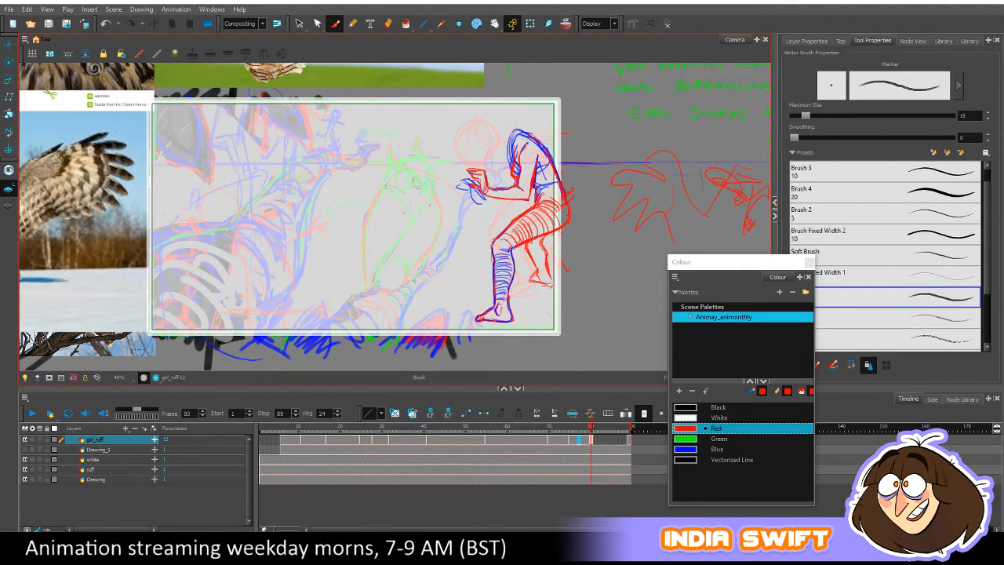
# Refine the far foot and the shin line below the knee in red, checking them against frame 79.
pyautogui.press(',')
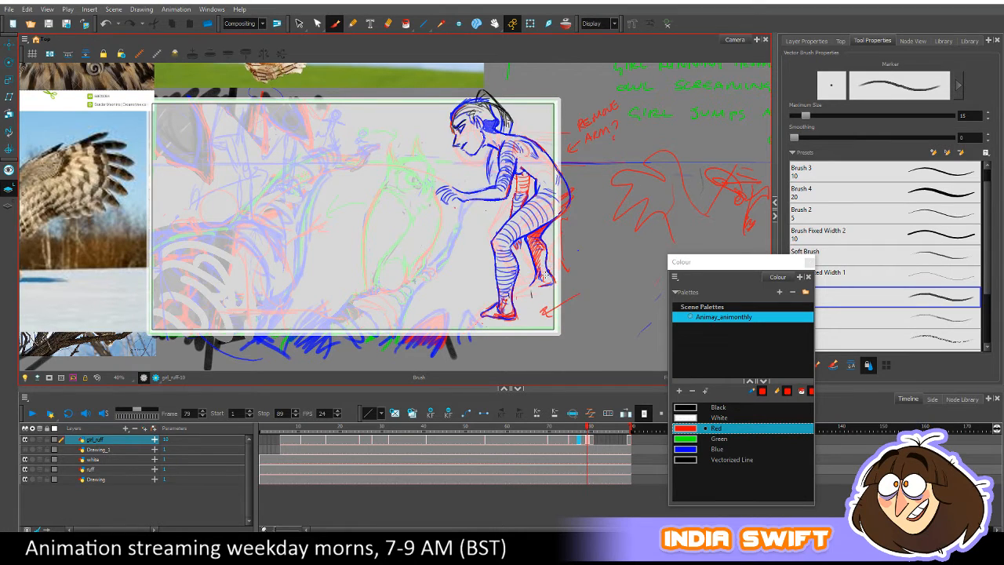
pyautogui.press('.')
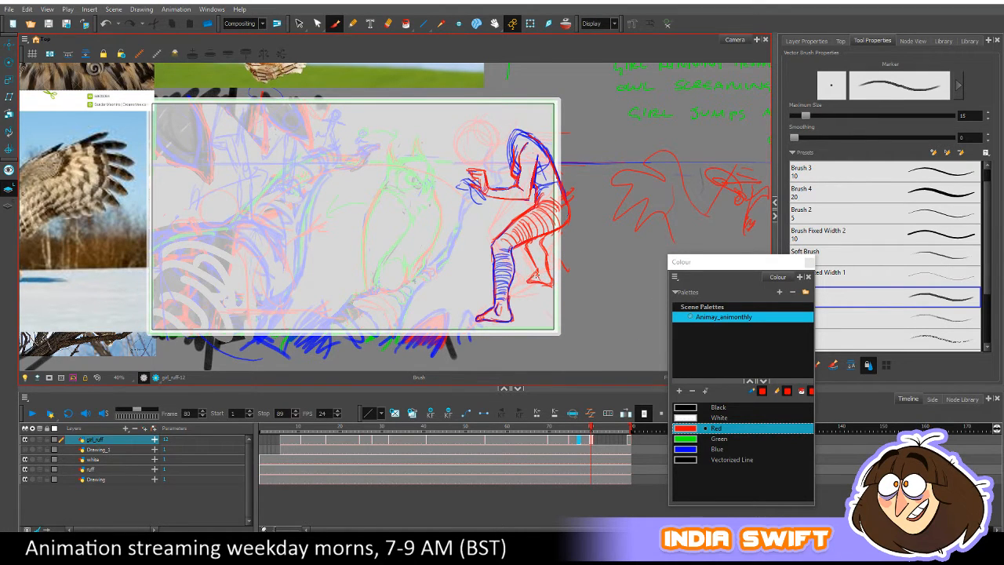
pyautogui.press(',')
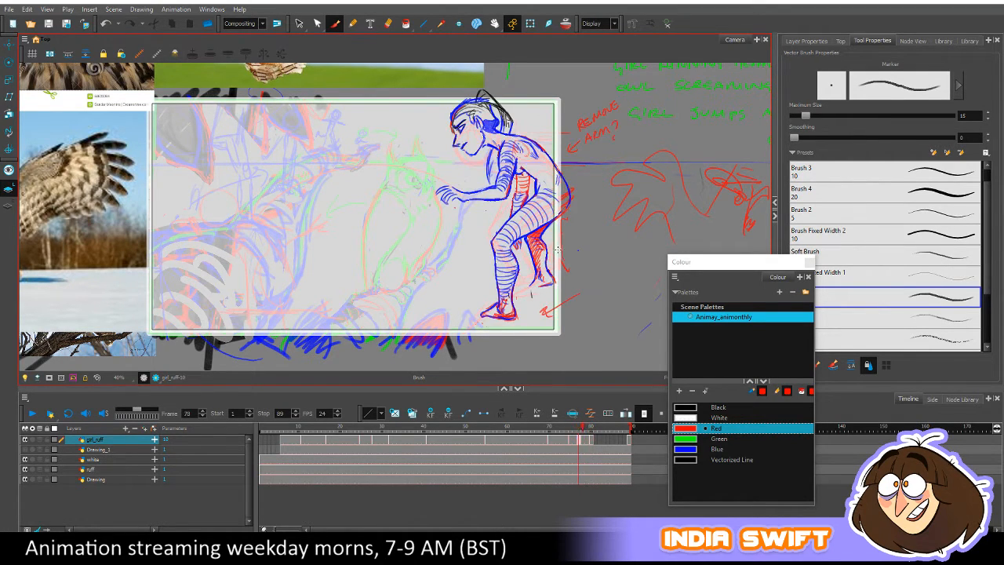
pyautogui.press('.')
pyautogui.press(',')
pyautogui.press('.')
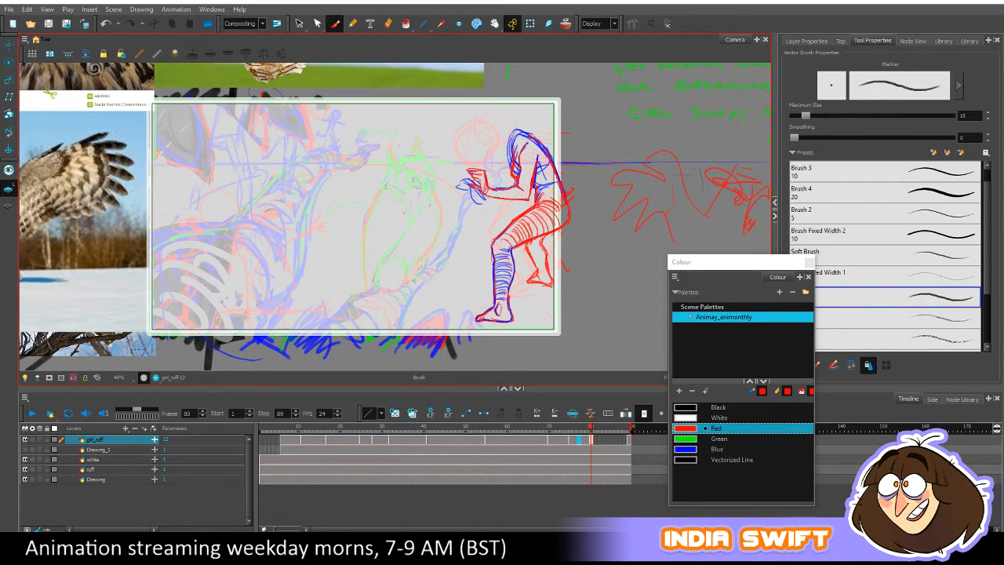
pyautogui.moveTo(530, 247); pyautogui.dragTo(534, 259)
pyautogui.press(',')
pyautogui.press('.')
pyautogui.press(',')
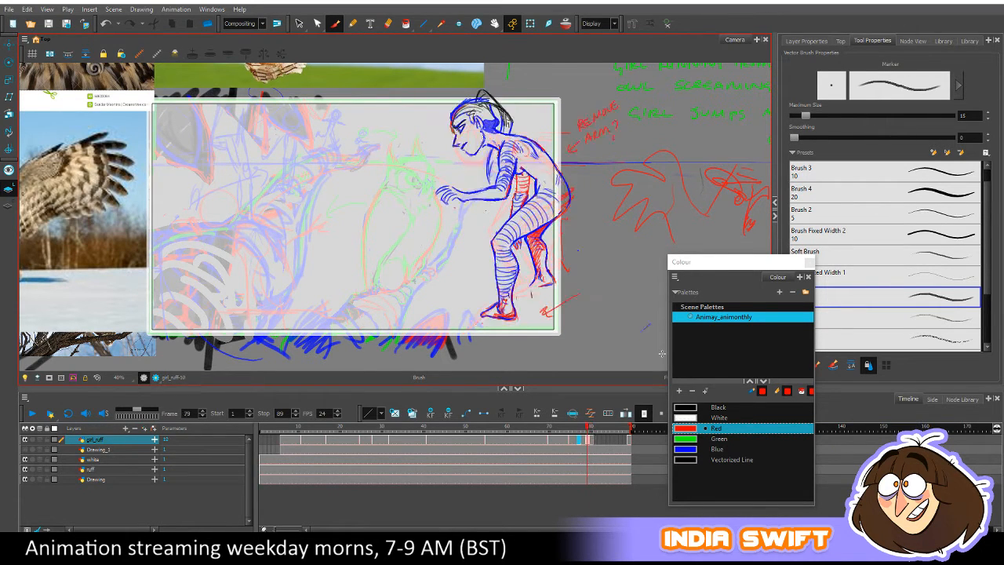
# Erase the red shin and calf lines between the far knee and foot on frame 80.
pyautogui.press('.')
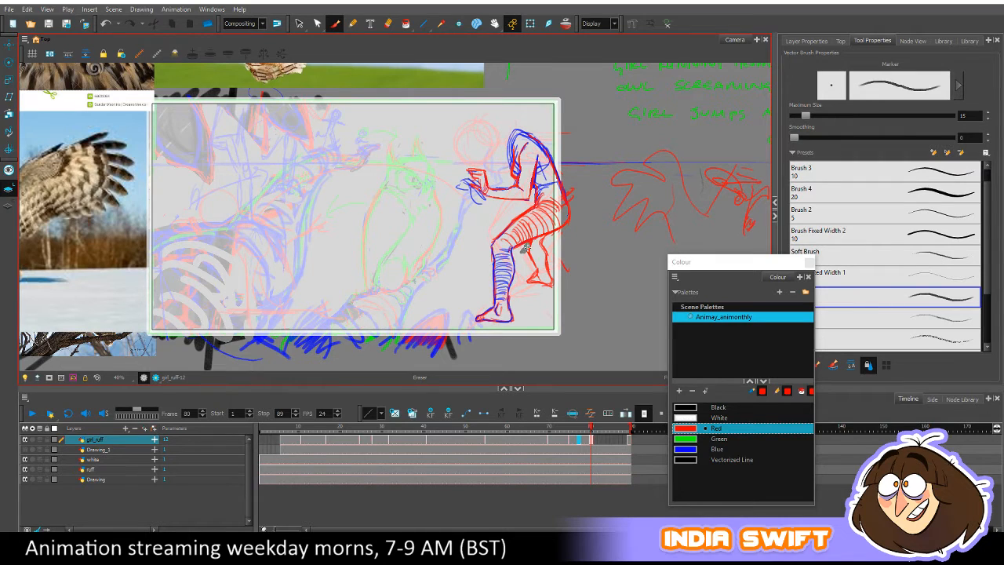
pyautogui.moveTo(524, 247)
pyautogui.mouseDown()
pyautogui.moveTo(538, 255)
pyautogui.moveTo(530, 278)
pyautogui.moveTo(543, 270)
pyautogui.mouseUp()
pyautogui.press(',')
pyautogui.press('.')
pyautogui.press(',')
pyautogui.press('.')
# Redraw the far lower leg in red from knee to ankle, matching its shape against frame 79.
pyautogui.moveTo(544, 240)
pyautogui.mouseDown()
pyautogui.moveTo(557, 234)
pyautogui.moveTo(542, 256)
pyautogui.mouseUp()
pyautogui.press(',')
pyautogui.press('.')
pyautogui.press(',')
pyautogui.press('.')
pyautogui.press(',')
pyautogui.press('.')
pyautogui.press(',')
pyautogui.press('.')
pyautogui.press(',')
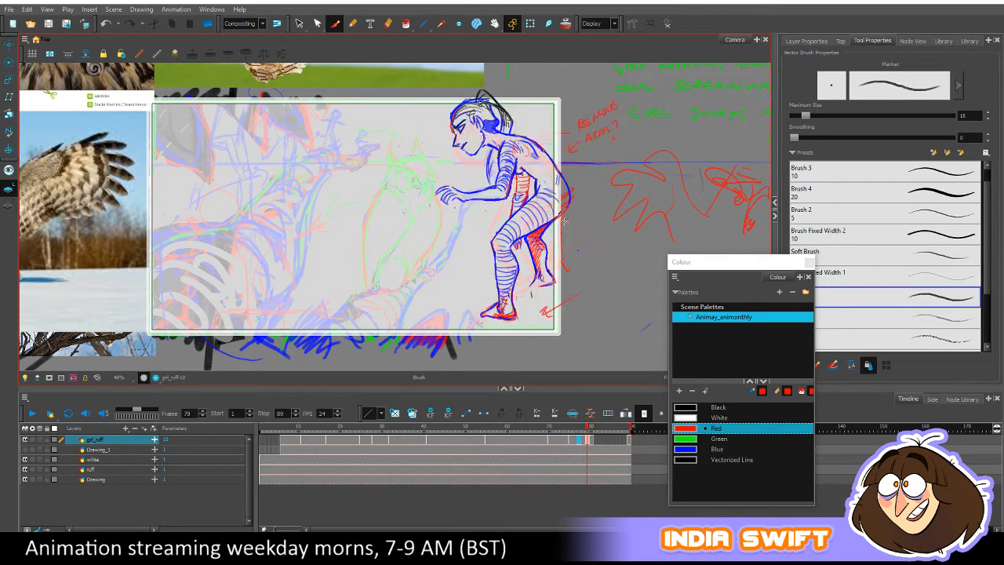
pyautogui.press('.')
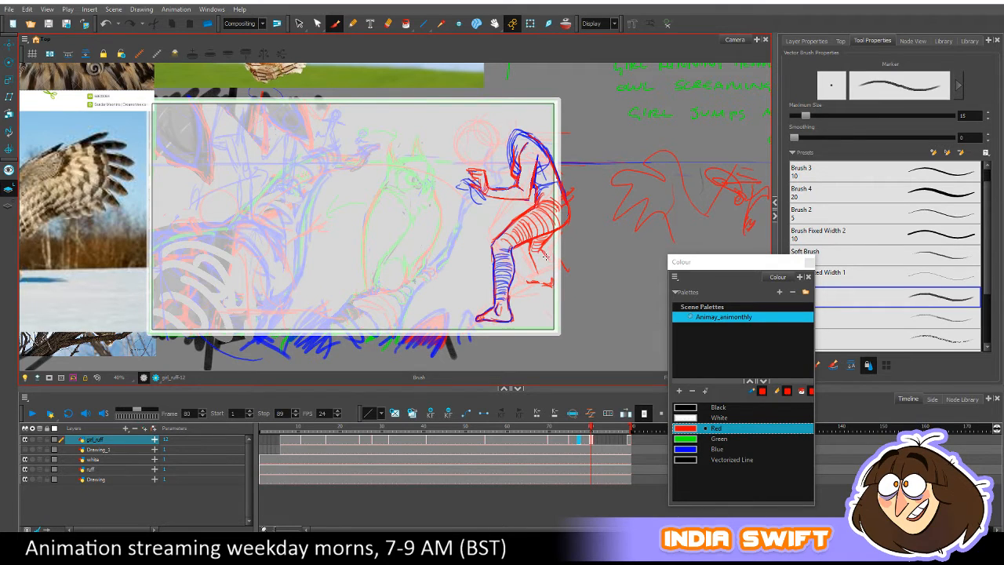
pyautogui.press(',')
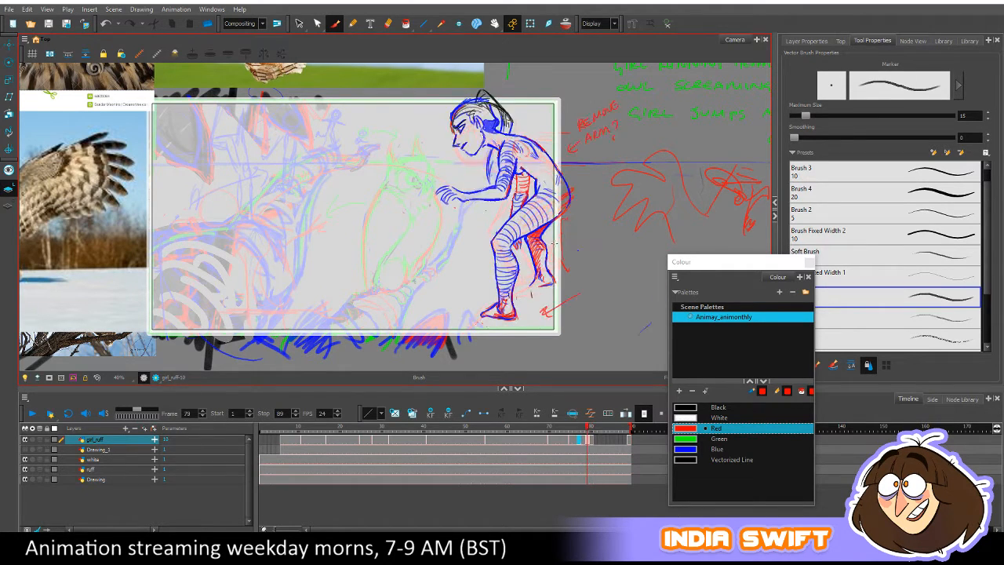
pyautogui.press('.')
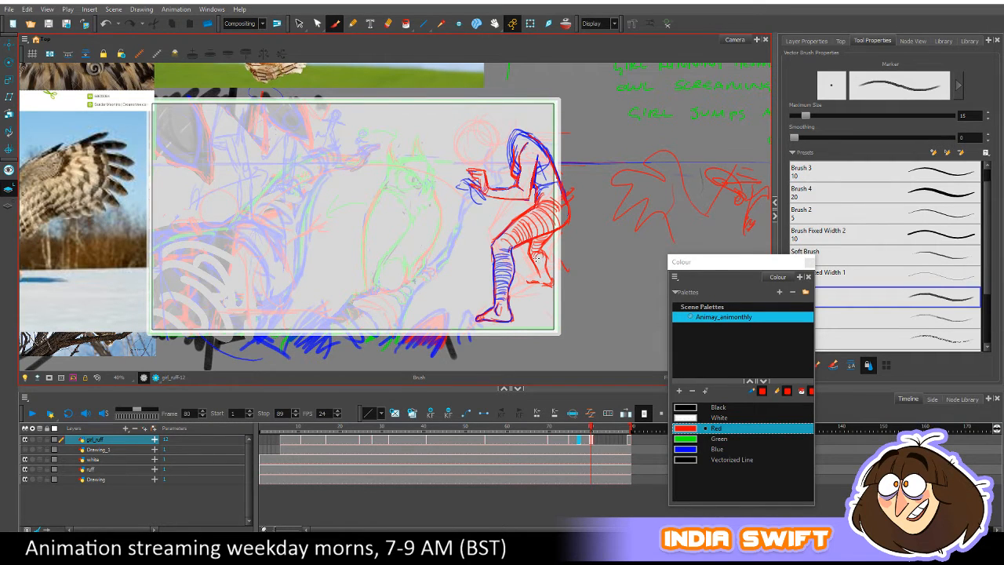
# Add red contour lines across the far lower leg while comparing with frame 79.
pyautogui.press(',')
pyautogui.press('.')
pyautogui.press(',')
pyautogui.press('.')
pyautogui.press(',')
pyautogui.press('.')
pyautogui.press(',')
pyautogui.press('.')
# Select the far lower leg and shift it slightly backward, checking its placement against frame 79.
pyautogui.click(316, 24)
pyautogui.moveTo(555, 235)
pyautogui.mouseDown()
pyautogui.moveTo(554, 286)
pyautogui.moveTo(561, 278)
pyautogui.mouseUp()
pyautogui.click(567, 271)
pyautogui.press(',')
pyautogui.press('.')
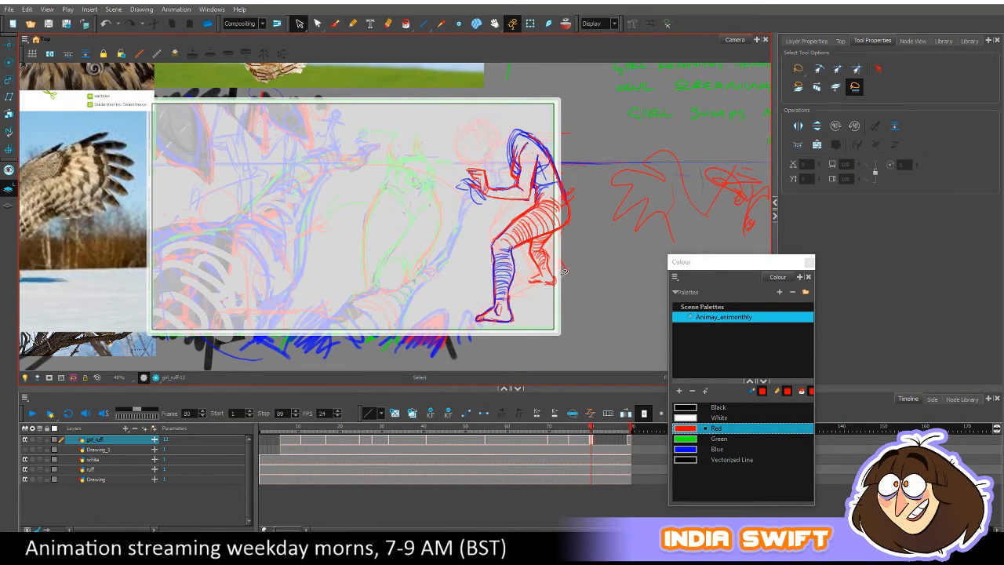
# Reselect the far lower leg on frame 80 and fine-tune its placement against frame 79.
pyautogui.moveTo(553, 242)
pyautogui.mouseDown()
pyautogui.moveTo(574, 259)
pyautogui.moveTo(560, 247)
pyautogui.mouseUp()
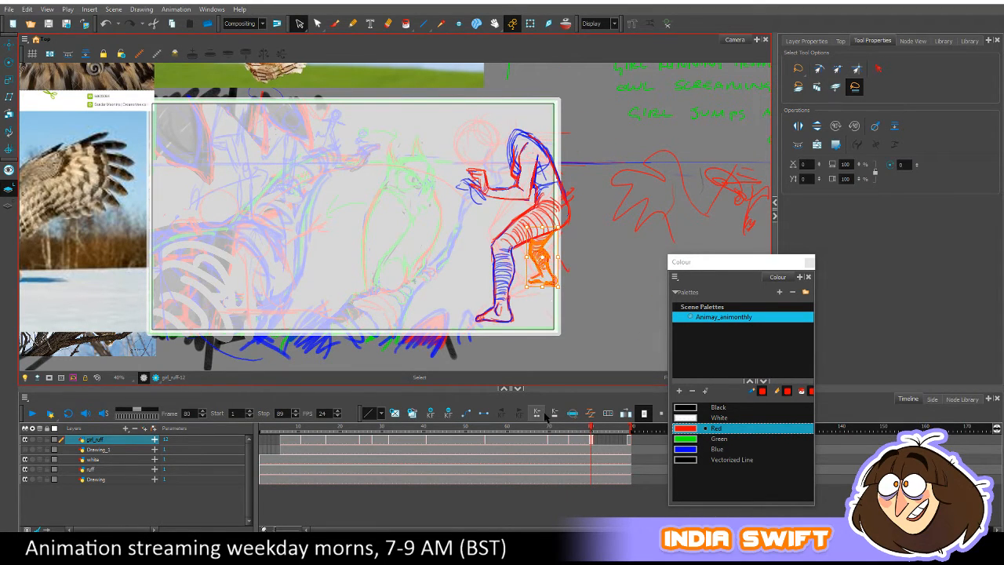
pyautogui.press(',')
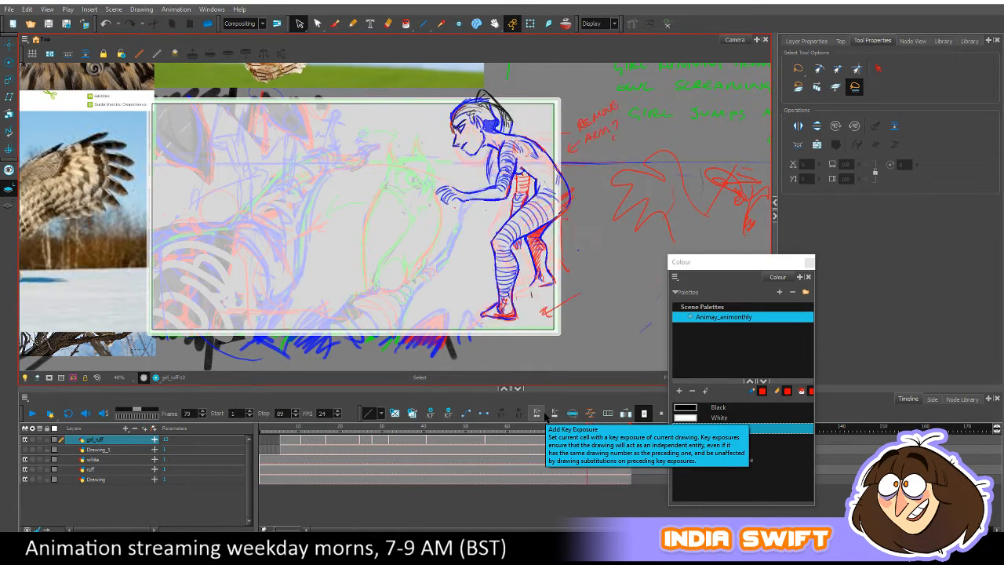
pyautogui.click(541, 414)
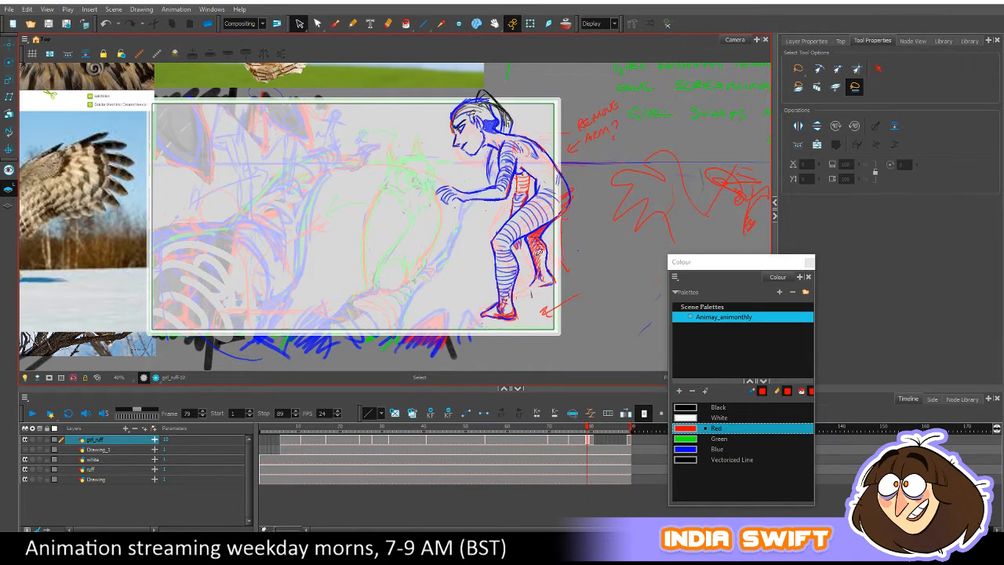
pyautogui.press('.')
pyautogui.moveTo(563, 259)
pyautogui.mouseDown()
pyautogui.moveTo(536, 289)
pyautogui.moveTo(523, 273)
pyautogui.moveTo(544, 245)
pyautogui.mouseUp()
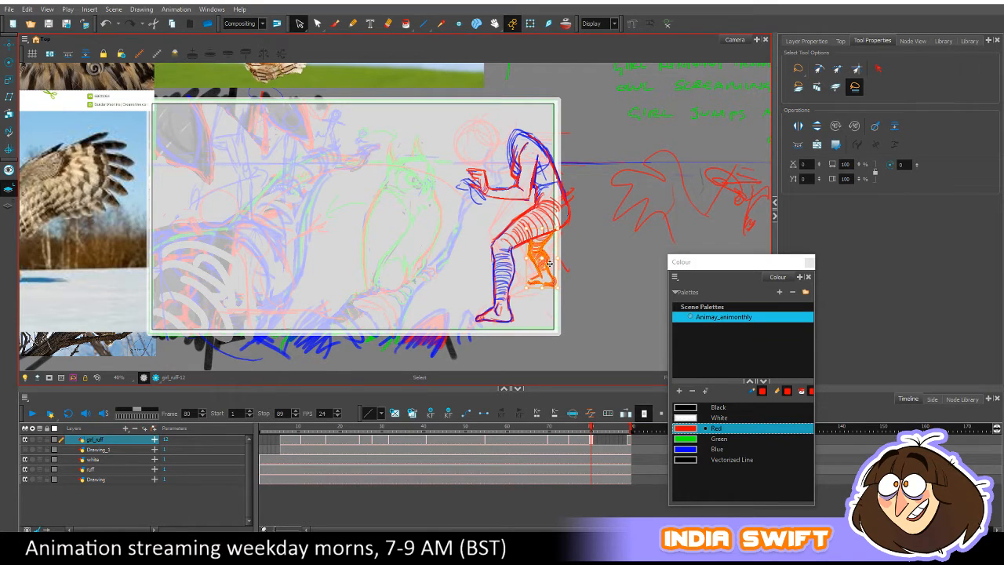
pyautogui.press(',')
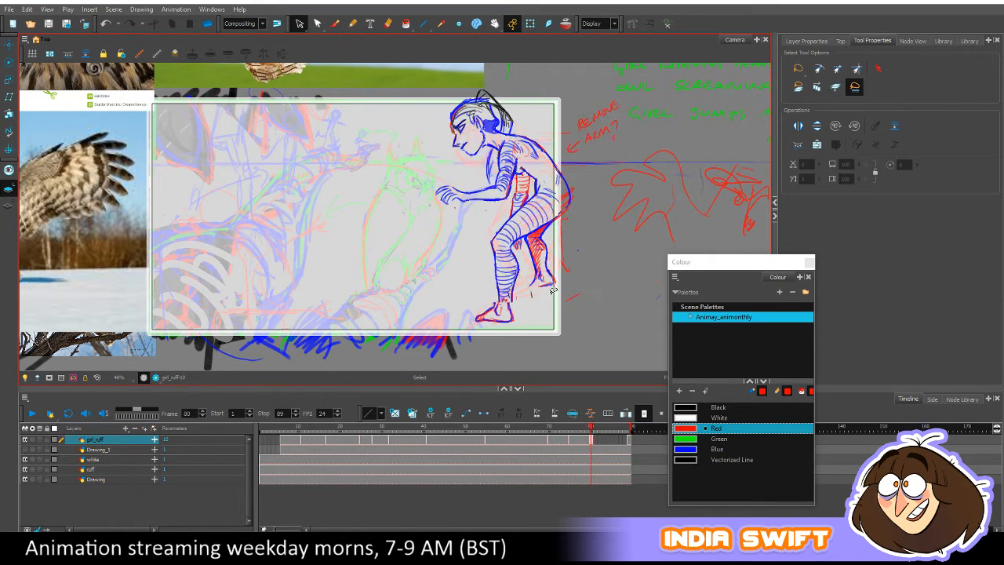
pyautogui.press('.')
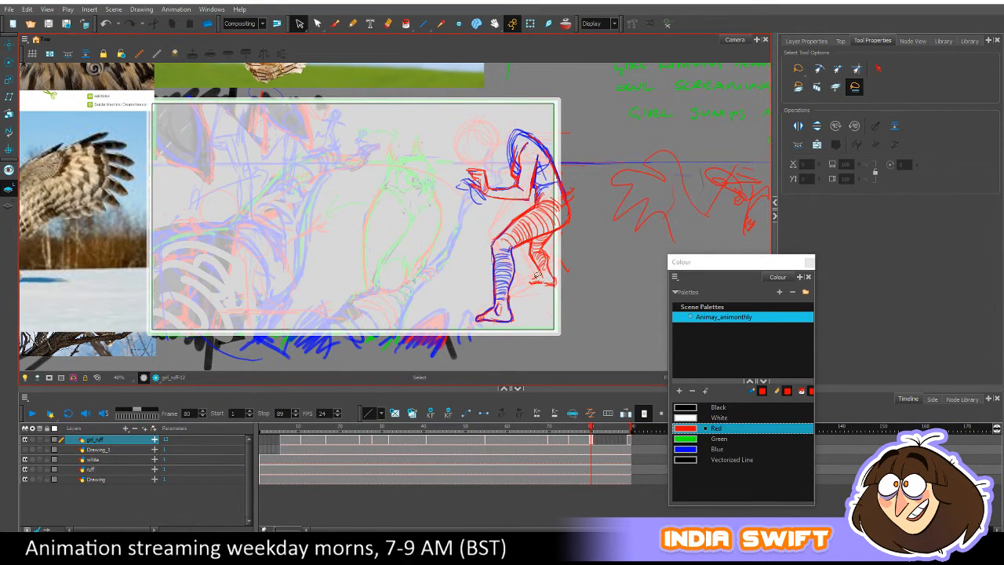
# Select only the far foot on frame 80 and compare its position with frame 79.
pyautogui.moveTo(536, 276); pyautogui.dragTo(550, 285)
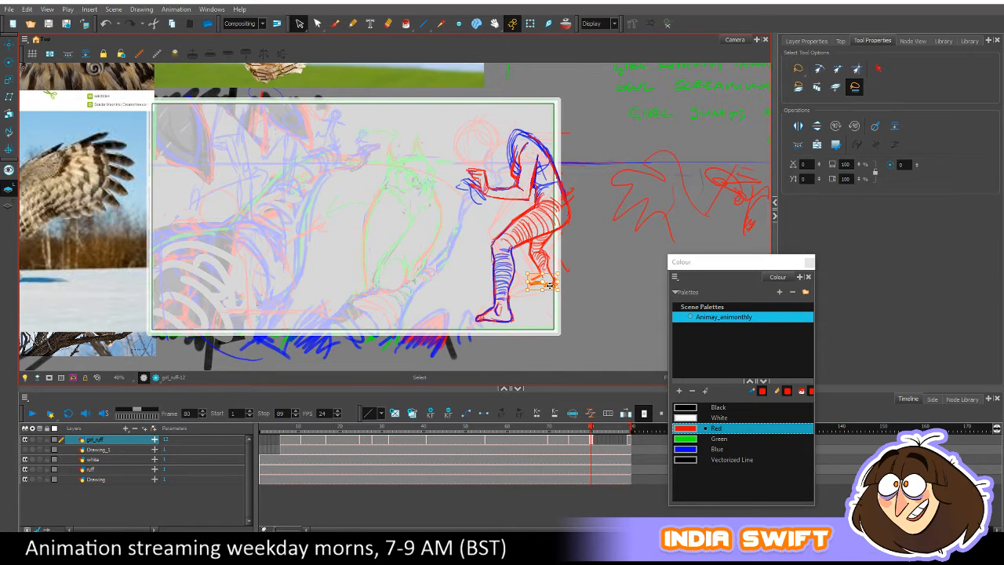
pyautogui.press(',')
pyautogui.press('.')
pyautogui.press(',')
pyautogui.press('.')
pyautogui.press(',')
pyautogui.press('.')
pyautogui.press(',')
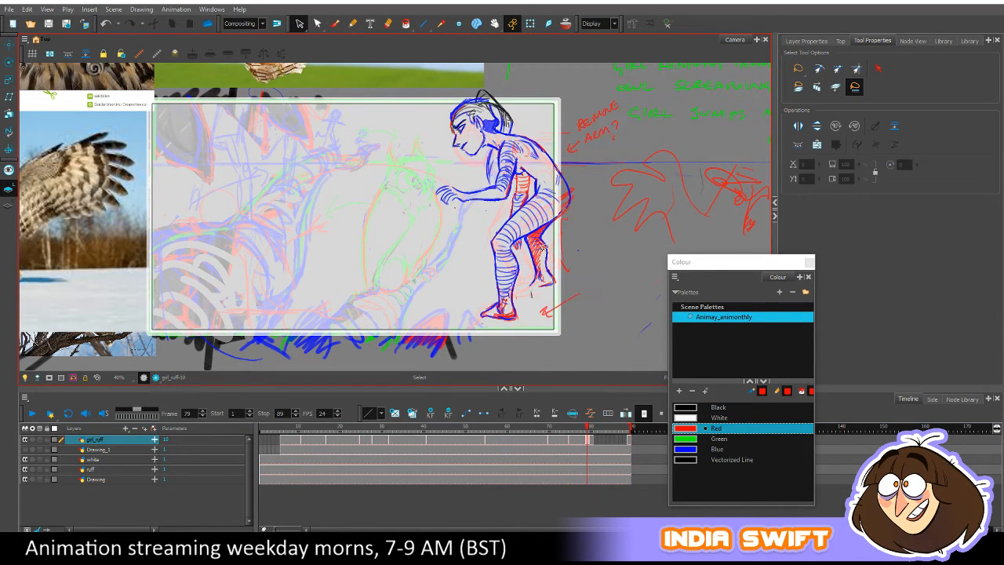
# Reselect the far foot, adjust its position under the ankle and check it against frame 79.
pyautogui.press('.')
pyautogui.moveTo(535, 275)
pyautogui.mouseDown()
pyautogui.moveTo(550, 287)
pyautogui.moveTo(550, 279)
pyautogui.mouseUp()
pyautogui.click(570, 268)
pyautogui.press(',')
pyautogui.press('.')
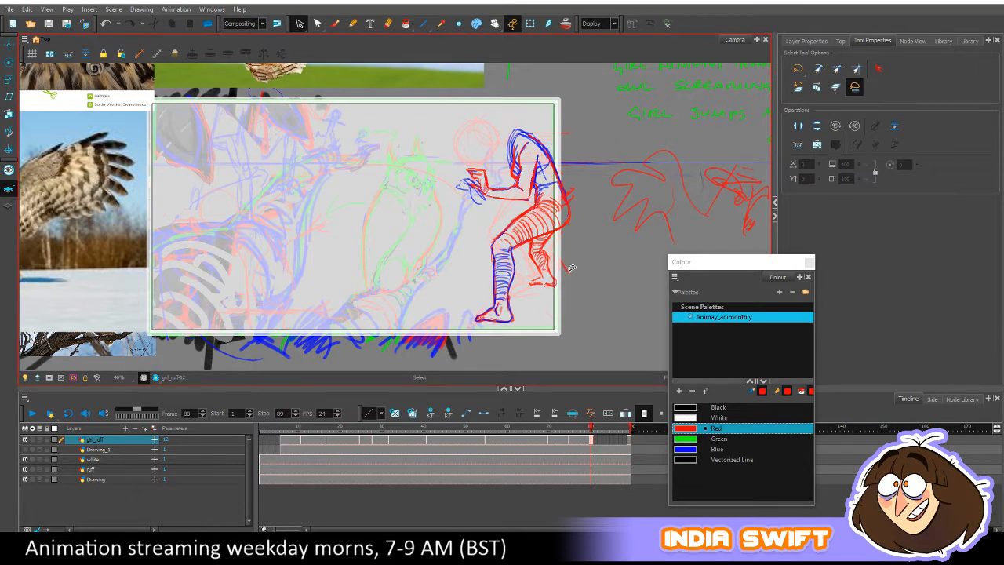
pyautogui.press(',')
pyautogui.press('.')
# Switch to the Brush with the Blue colour and start outlining the far calf over the red sketch.
pyautogui.click(334, 23)
pyautogui.click(692, 449)
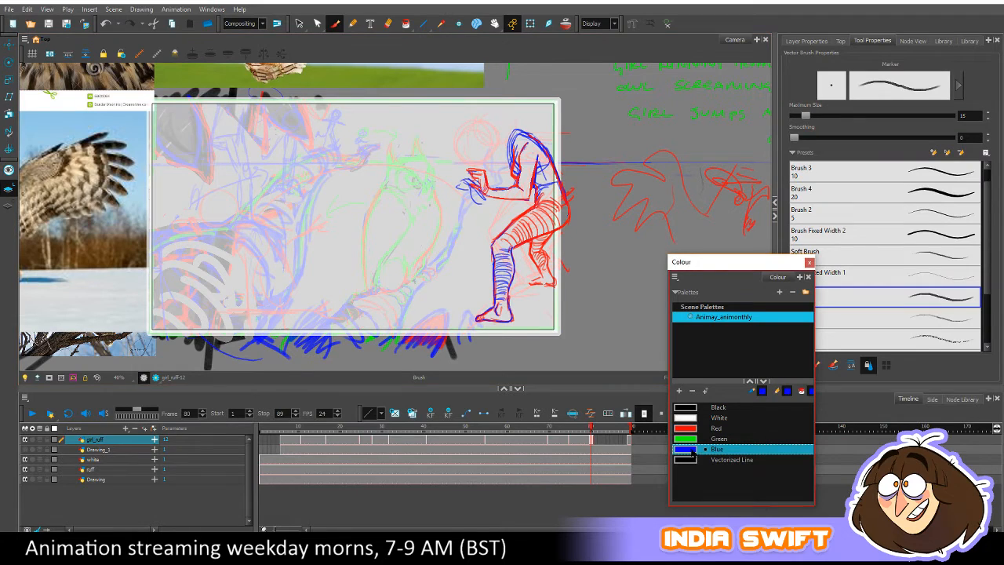
pyautogui.press(',')
pyautogui.press('.')
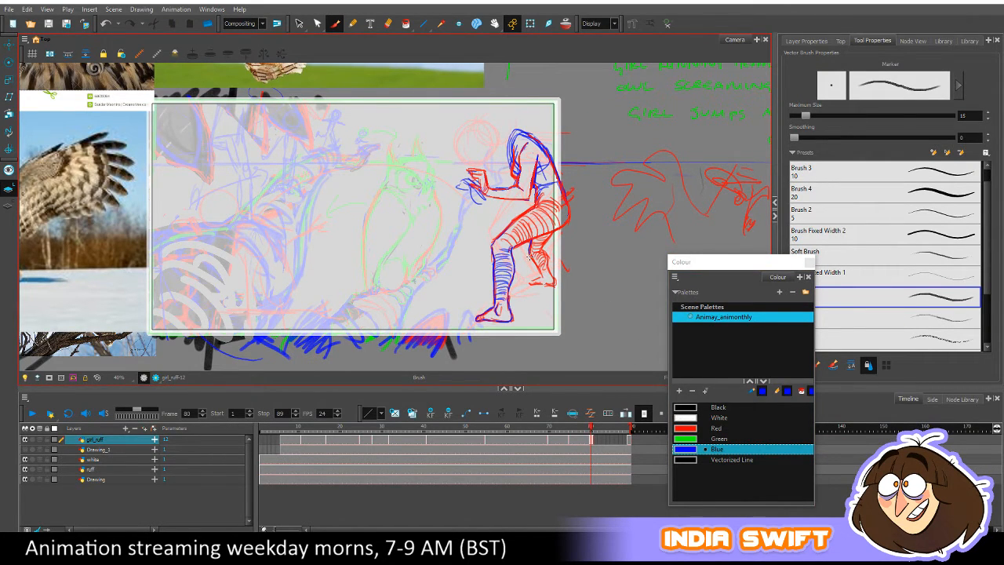
pyautogui.press(',')
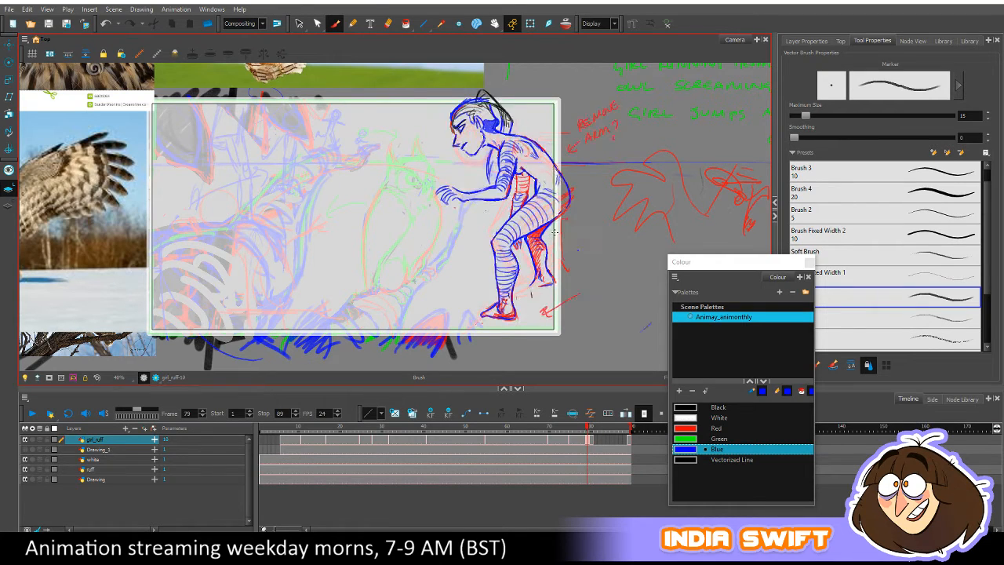
pyautogui.press('.')
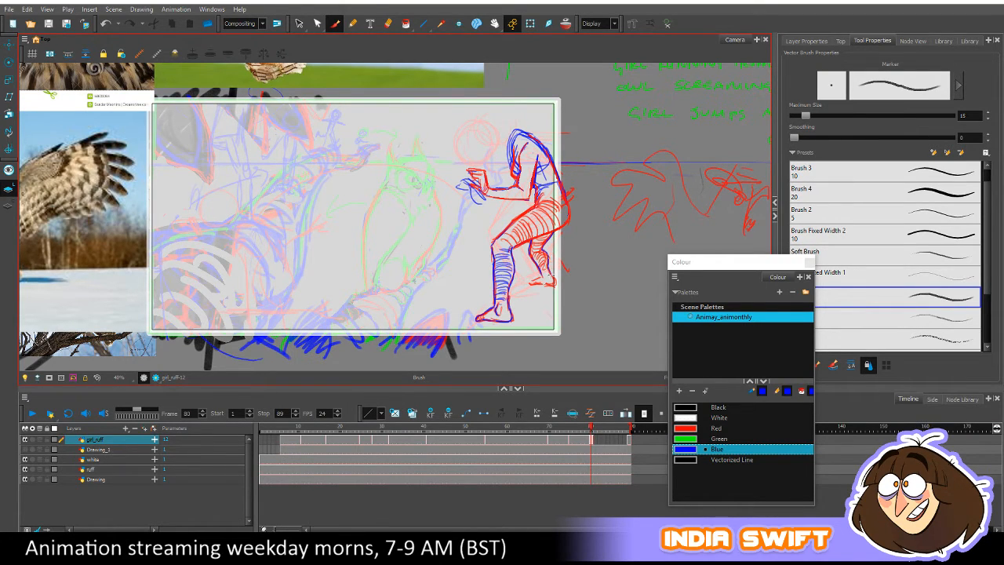
# Trace the far lower leg's outline in blue from knee to ankle, repeatedly comparing with frame 79.
pyautogui.press(',')
pyautogui.press('.')
pyautogui.press(',')
pyautogui.press('.')
pyautogui.press(',')
pyautogui.press('.')
pyautogui.press(',')
pyautogui.press('.')
pyautogui.press(',')
pyautogui.press('.')
pyautogui.press(',')
pyautogui.press('.')
pyautogui.press(',')
pyautogui.press('.')
pyautogui.press(',')
pyautogui.press('.')
pyautogui.press(',')
pyautogui.press('.')
pyautogui.press(',')
pyautogui.press('.')
pyautogui.press(',')
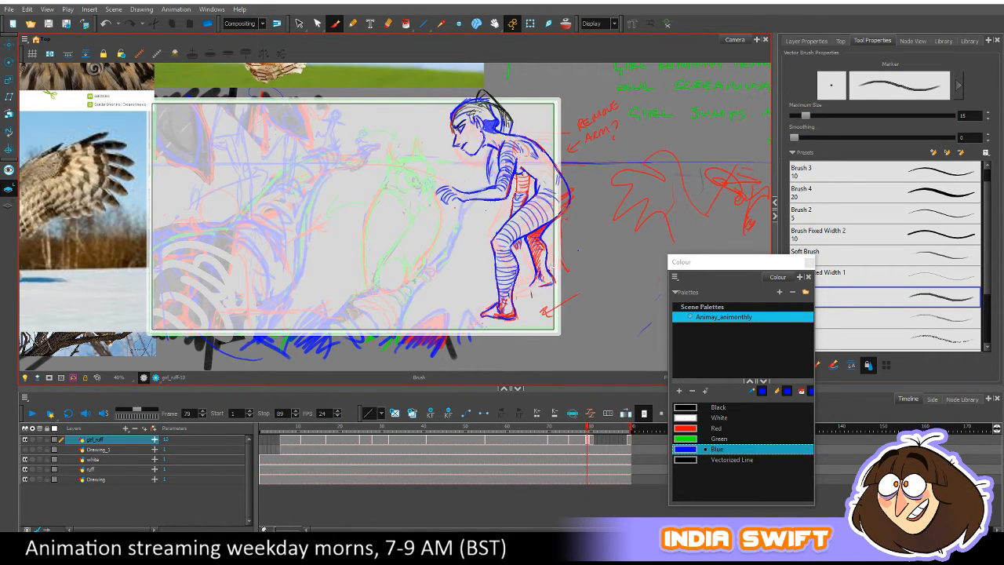
pyautogui.press('.')
pyautogui.press(',')
pyautogui.press('.')
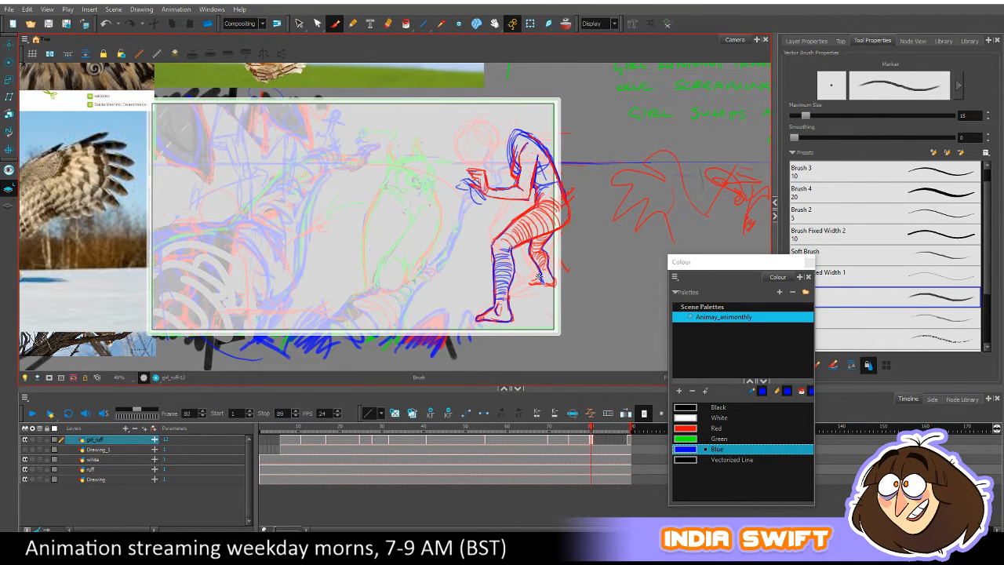
# Continue the blue outline around the far ankle and heel, checking against frame 79.
pyautogui.press(',')
pyautogui.press('.')
pyautogui.press(',')
pyautogui.press('.')
pyautogui.press(',')
pyautogui.press('.')
pyautogui.press(',')
pyautogui.press('.')
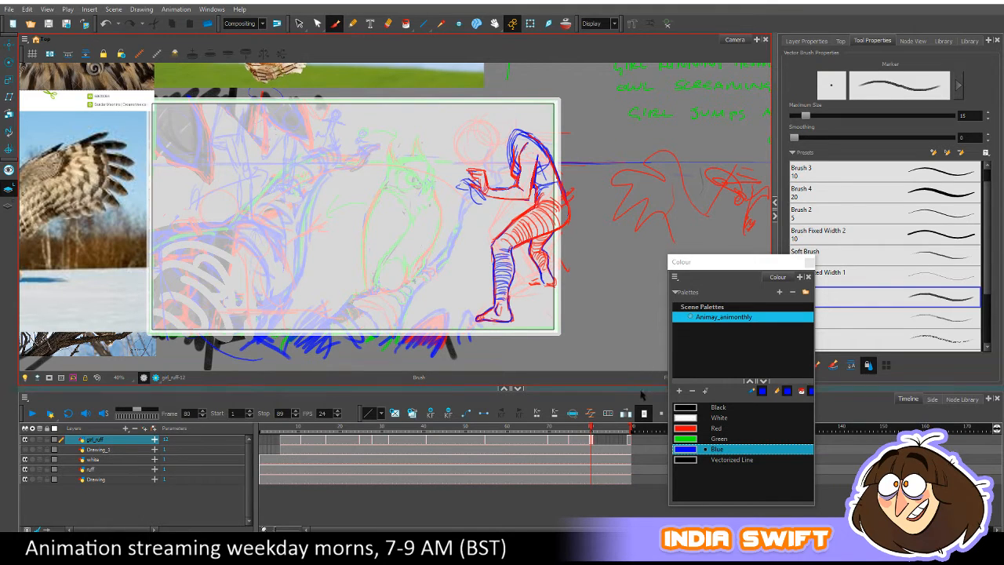
# Erase excess lines around the far ankle and touch up the foot, comparing with frame 79.
pyautogui.press(',')
pyautogui.press('.')
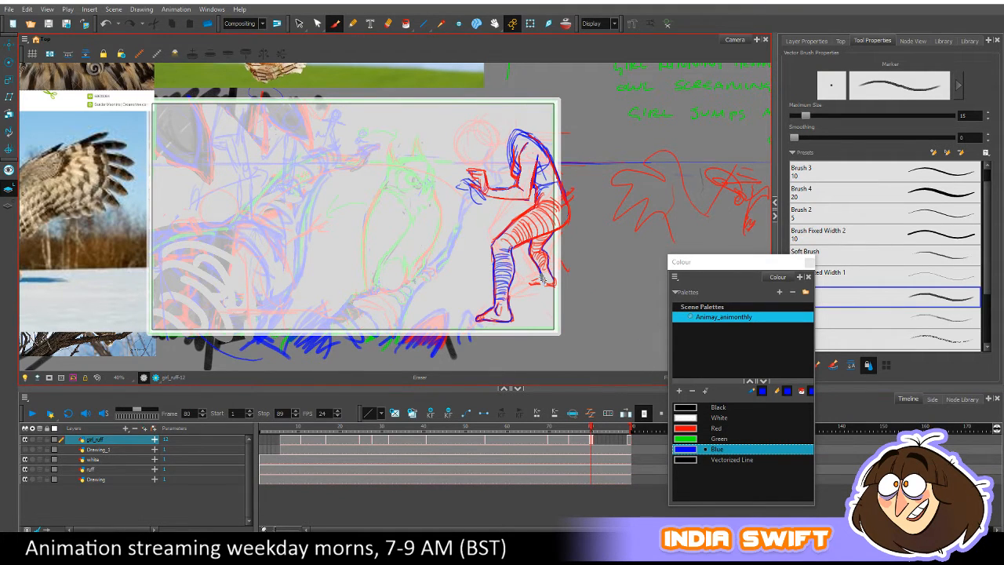
pyautogui.press(',')
pyautogui.press('.')
pyautogui.press(',')
pyautogui.press('.')
pyautogui.press(',')
pyautogui.press('.')
pyautogui.press(',')
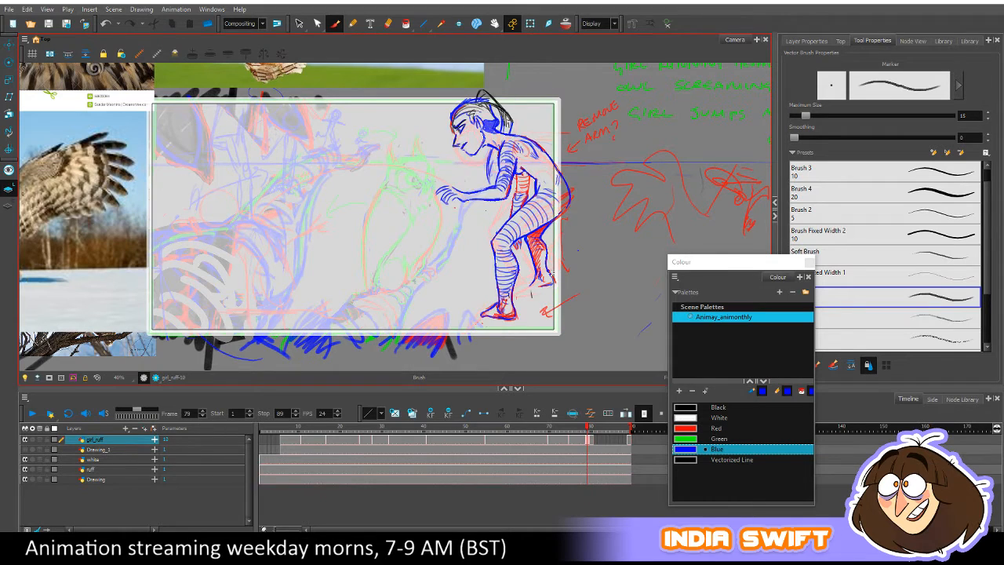
pyautogui.press('.')
# Select the far foot's lines on frame 80 and adjust their placement against frame 79.
pyautogui.click(298, 24)
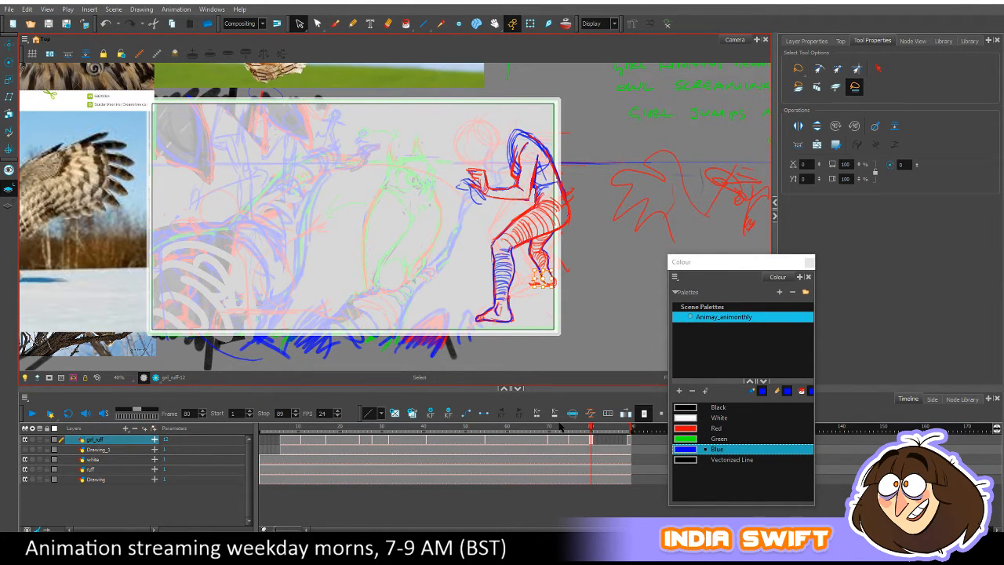
pyautogui.press(',')
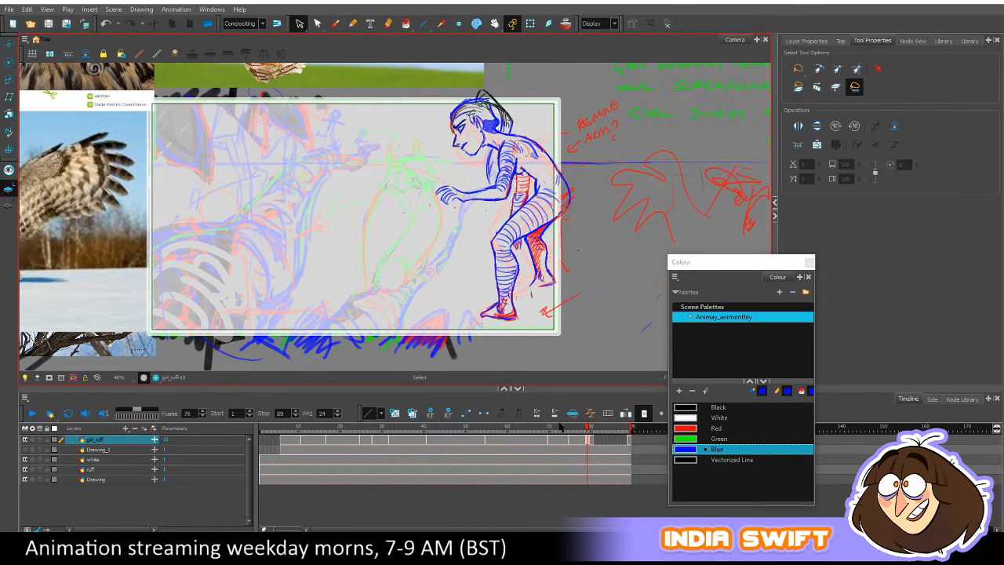
pyautogui.press('.')
pyautogui.press(',')
pyautogui.press('.')
pyautogui.press(',')
pyautogui.press('.')
pyautogui.press(',')
pyautogui.press('.')
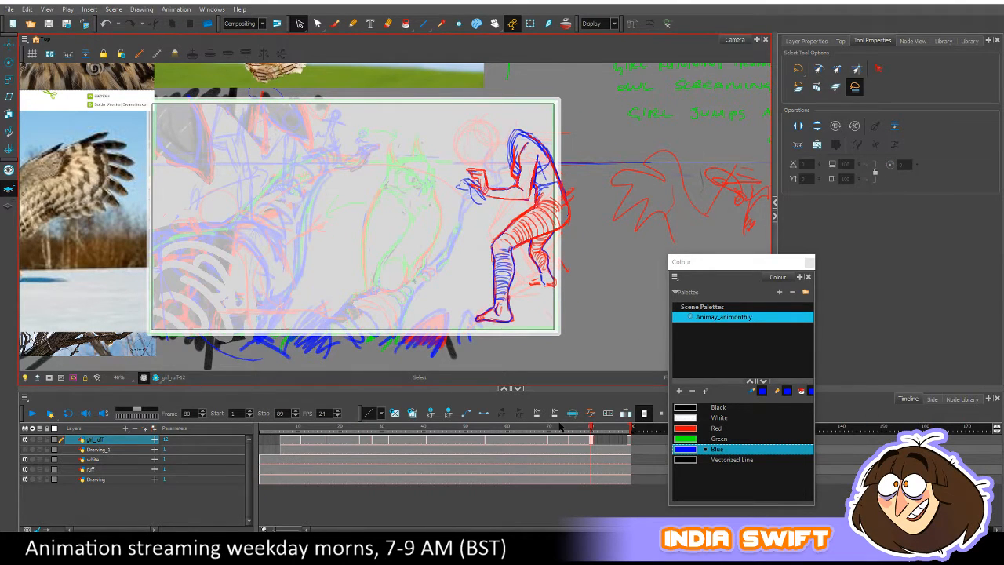
# Rework the far foot's outline in blue with the Brush, repeatedly comparing with frame 79.
pyautogui.hotkey('alt', 'b')
pyautogui.press(',')
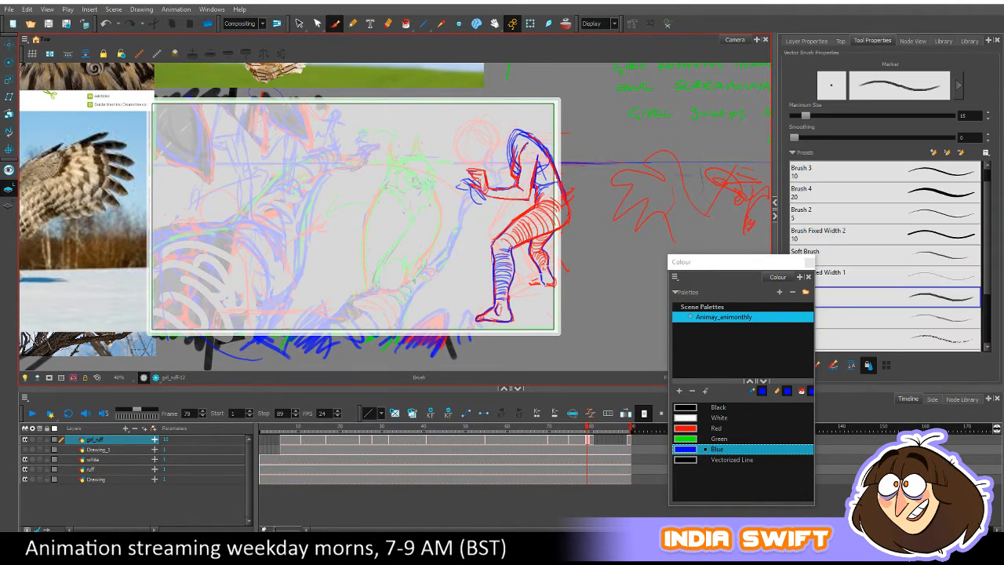
pyautogui.press('.')
pyautogui.press(',')
pyautogui.press('.')
pyautogui.press(',')
pyautogui.press('.')
pyautogui.press(',')
pyautogui.press('.')
pyautogui.press(',')
pyautogui.press('.')
pyautogui.press(',')
pyautogui.press('.')
pyautogui.press(',')
pyautogui.press('.')
pyautogui.press(',')
pyautogui.press('.')
pyautogui.press(',')
pyautogui.press('.')
pyautogui.press(',')
pyautogui.press('.')
pyautogui.press(',')
pyautogui.press('.')
pyautogui.press(',')
pyautogui.press('.')
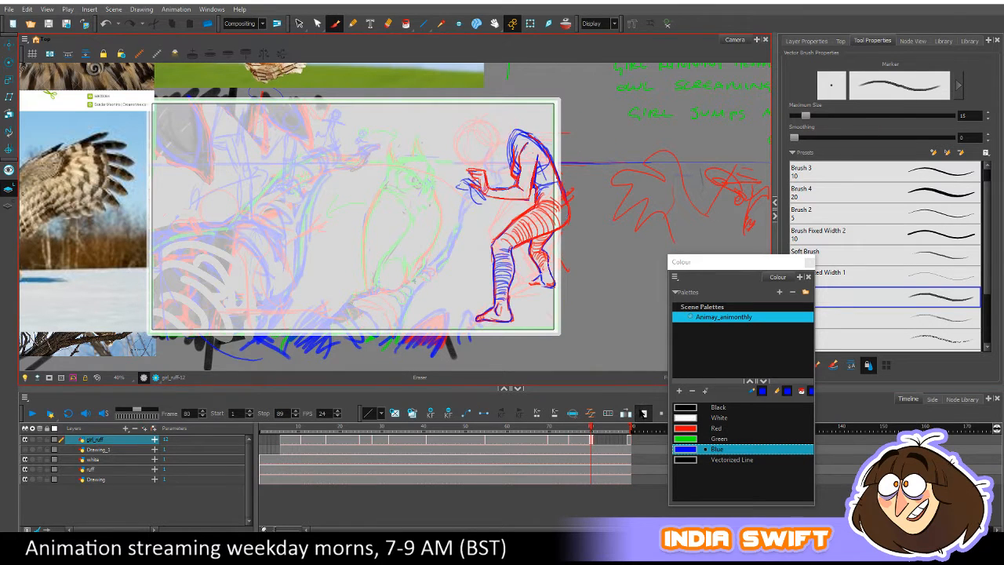
# Clean up the far ankle and sole with the Eraser and Brush, checking against frame 79.
pyautogui.press(',')
pyautogui.press('.')
pyautogui.press(',')
pyautogui.press('.')
pyautogui.press(',')
pyautogui.press('.')
pyautogui.press(',')
pyautogui.press('.')
pyautogui.press(',')
pyautogui.press('.')
pyautogui.press(',')
pyautogui.press('.')
pyautogui.press(',')
pyautogui.press('.')
pyautogui.press(',')
pyautogui.press('.')
pyautogui.press(',')
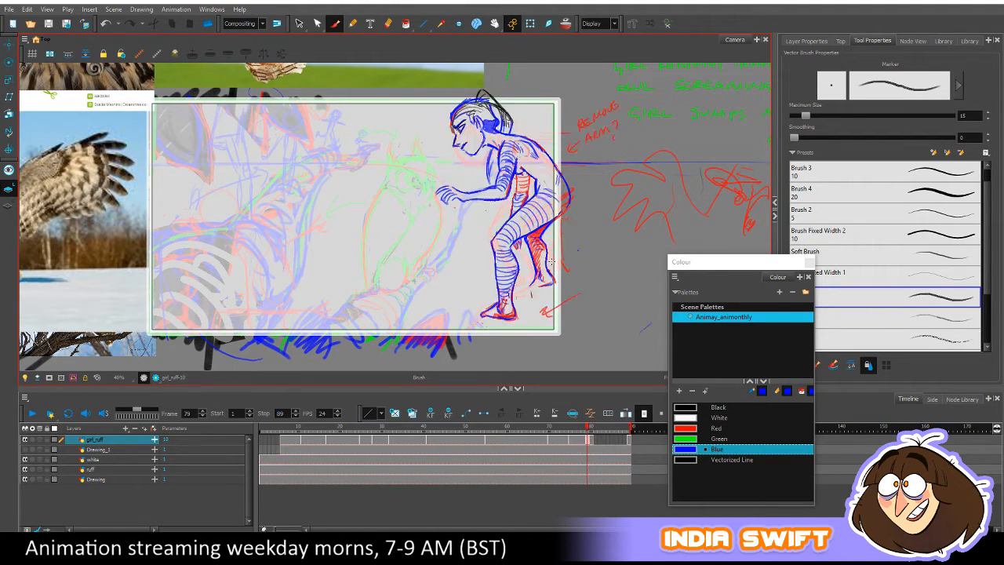
# Erase the far foot's outline below the ankle, comparing its placement with frame 79.
pyautogui.press('.')
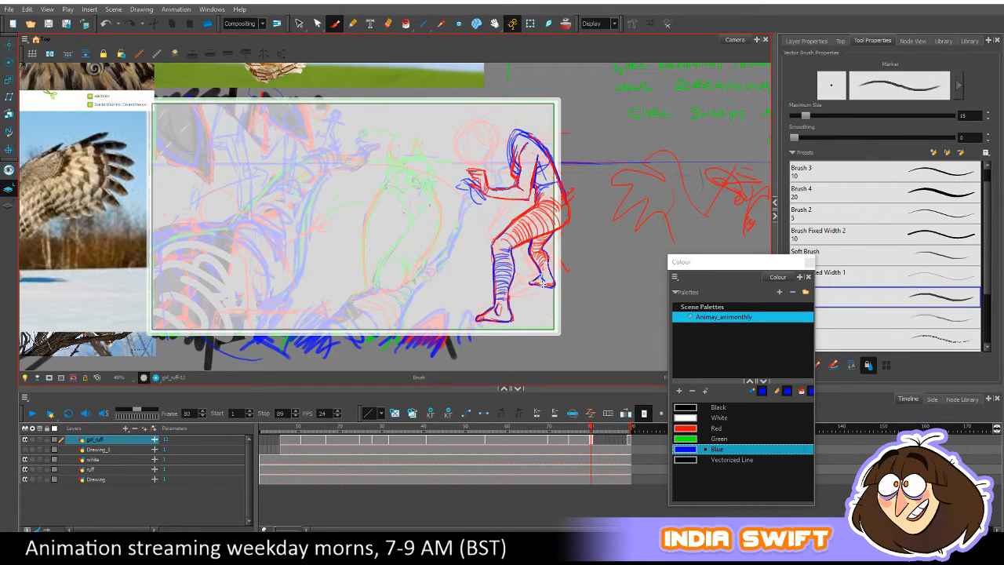
pyautogui.press(',')
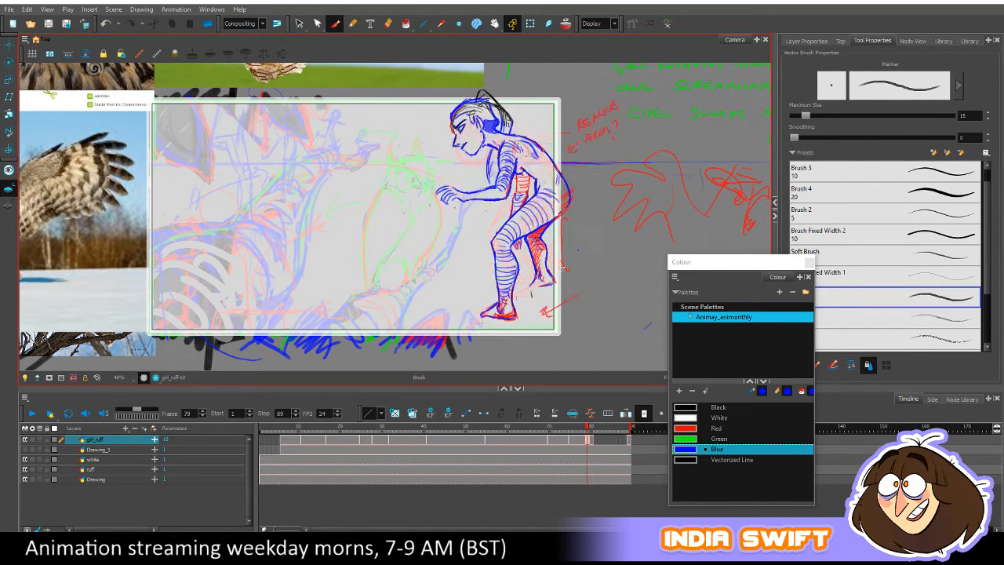
pyautogui.press('.')
pyautogui.press(',')
pyautogui.press('.')
pyautogui.press(',')
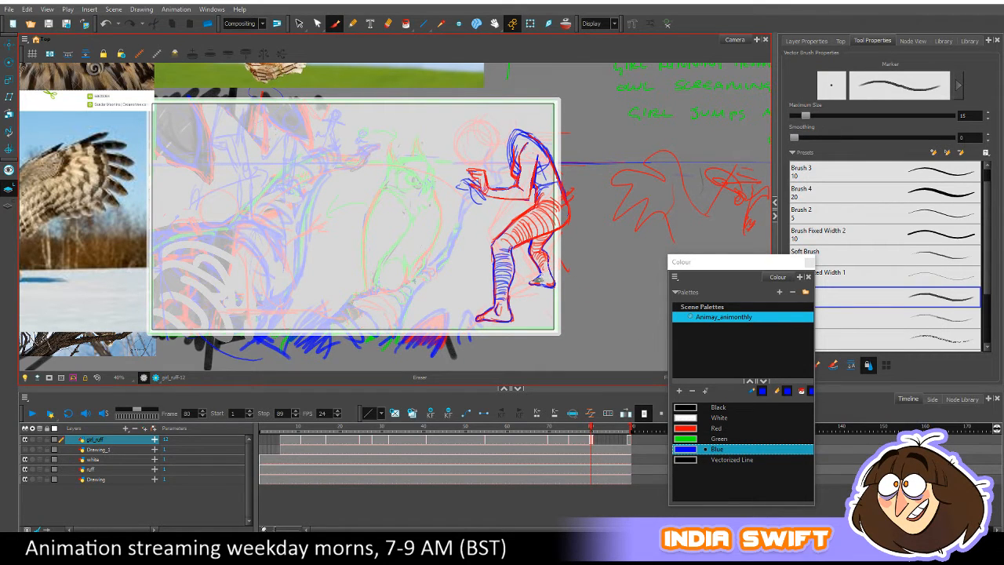
pyautogui.press(',')
pyautogui.press('.')
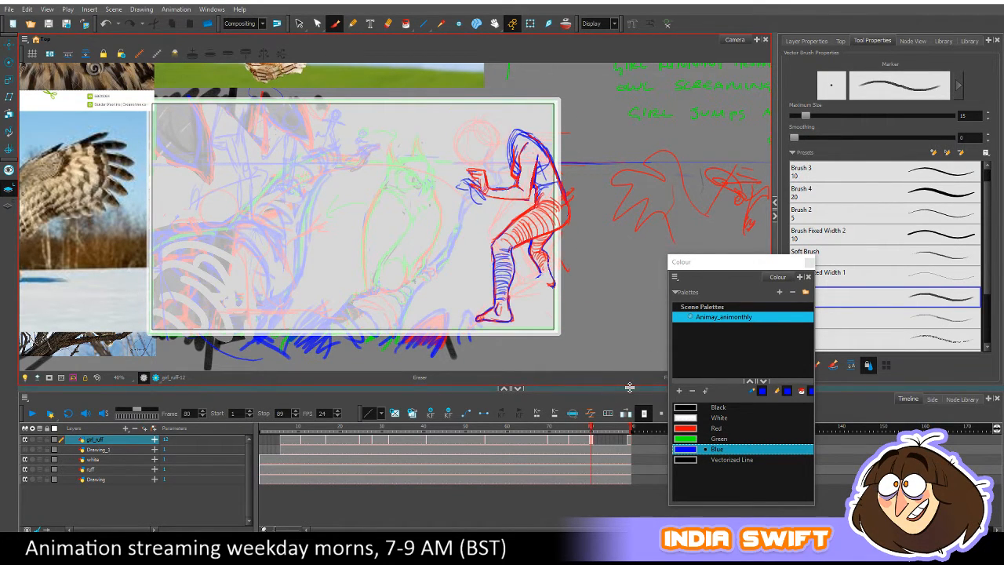
pyautogui.press(',')
pyautogui.press('.')
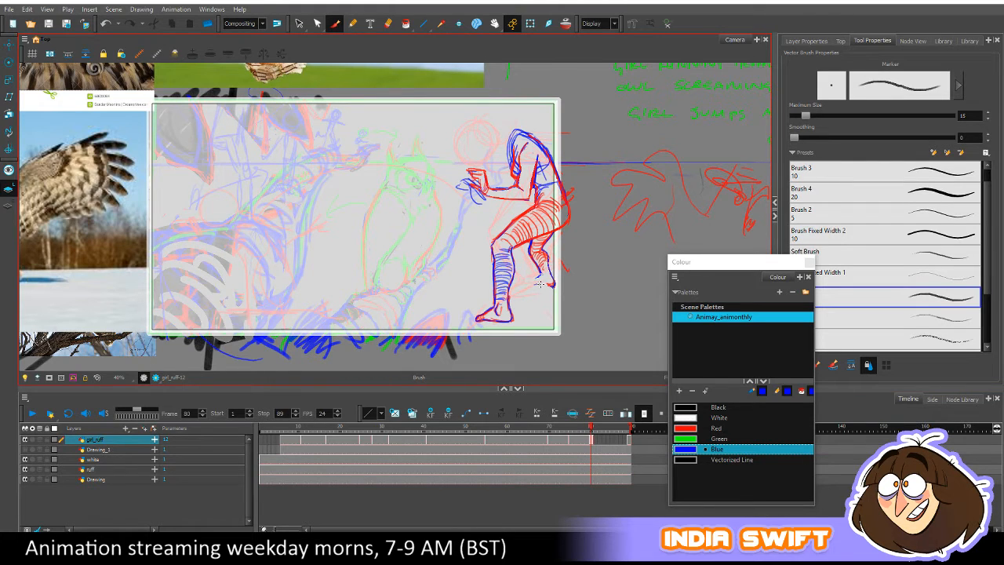
# Redraw the far ankle, heel and foot in blue, flipping between frames 79 and 80.
pyautogui.press(',')
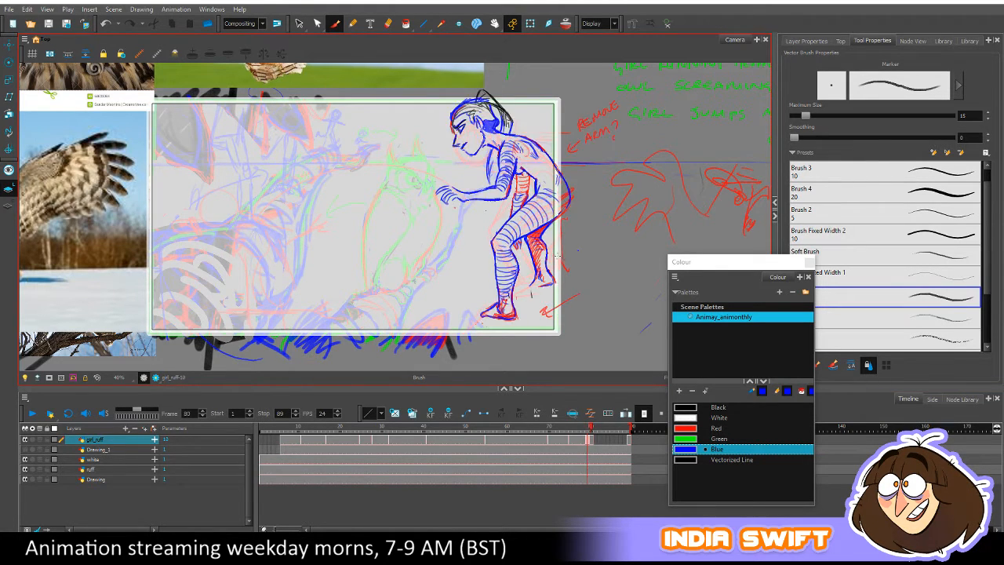
pyautogui.press('.')
pyautogui.press(',')
pyautogui.press('.')
pyautogui.press(',')
pyautogui.press('.')
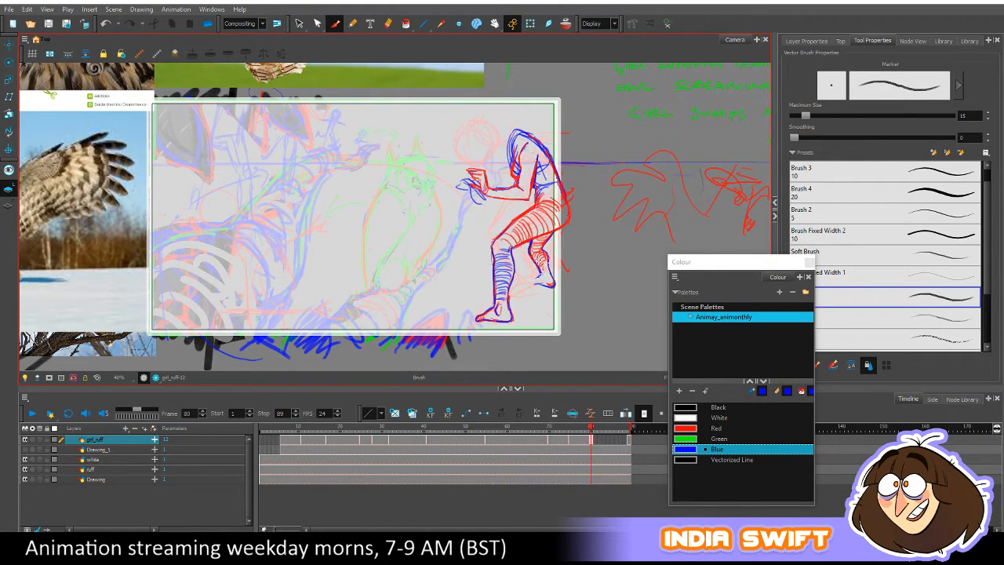
pyautogui.press(',')
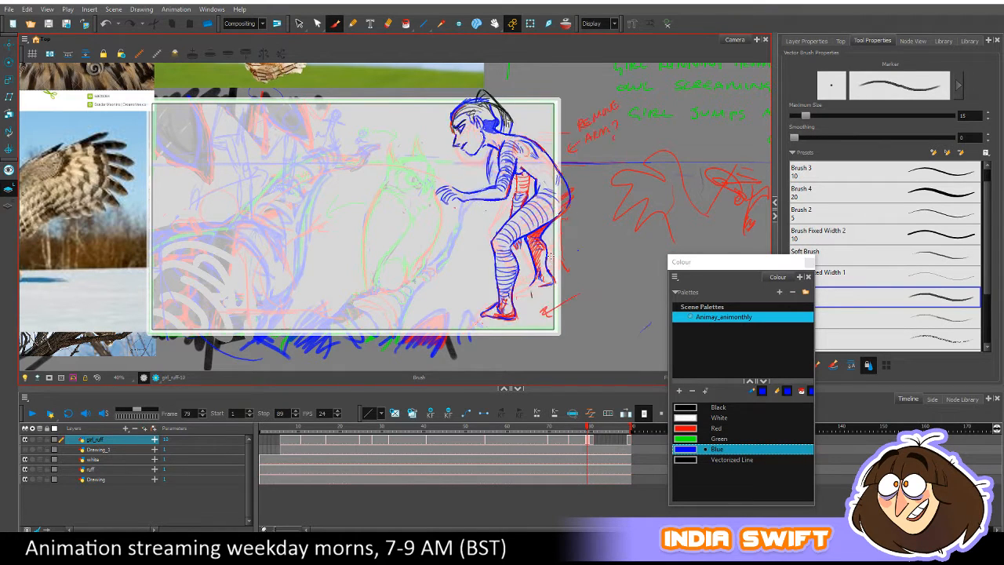
pyautogui.press('.')
pyautogui.press(',')
pyautogui.press('.')
pyautogui.press(',')
pyautogui.press('.')
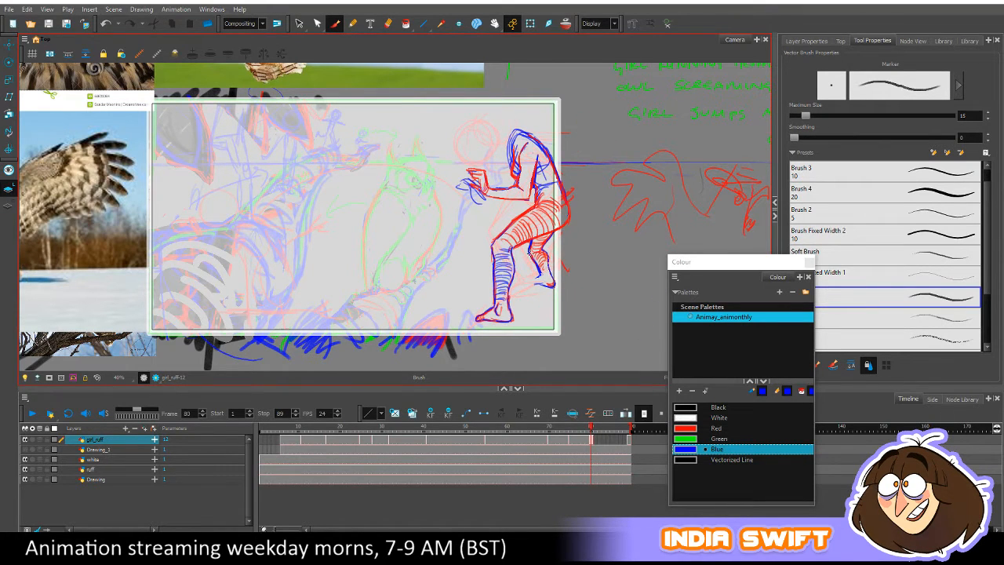
# Refine the redrawn far foot and ankle lines, matching them to frame 79.
pyautogui.press(',')
pyautogui.press('.')
pyautogui.press(',')
pyautogui.press('.')
pyautogui.press(',')
pyautogui.press('.')
pyautogui.press(',')
pyautogui.press('.')
pyautogui.press(',')
pyautogui.press('.')
# Select the far foot and calf lines and try shifting the lower leg slightly outward, comparing with frame 79.
pyautogui.click(299, 22)
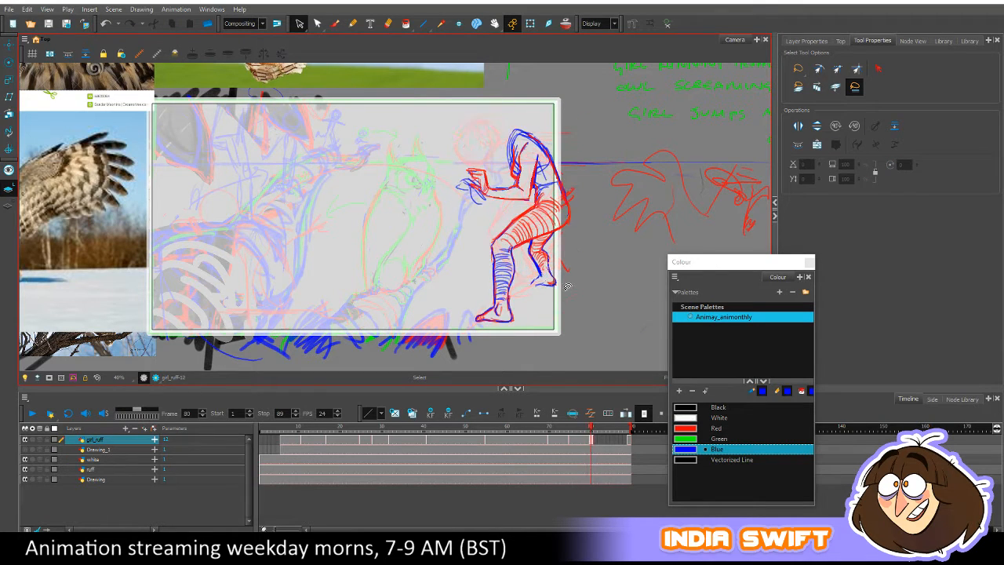
pyautogui.click(552, 280)
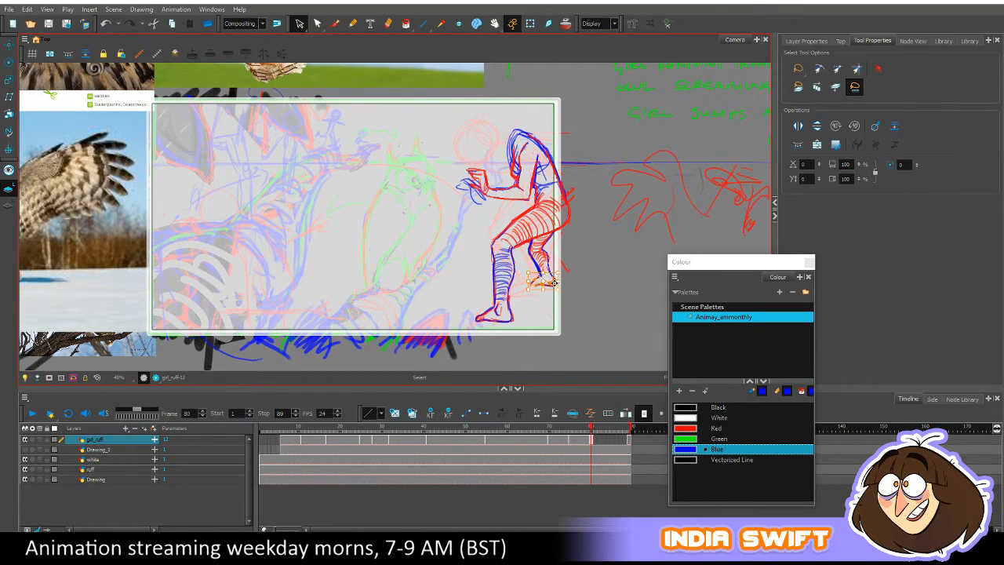
pyautogui.press(',')
pyautogui.press('.')
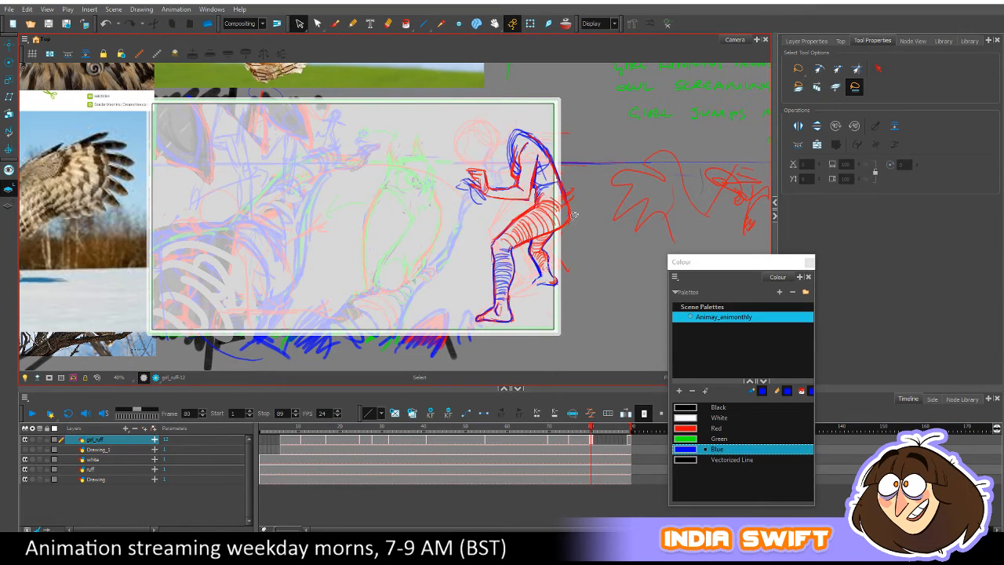
pyautogui.click(552, 268)
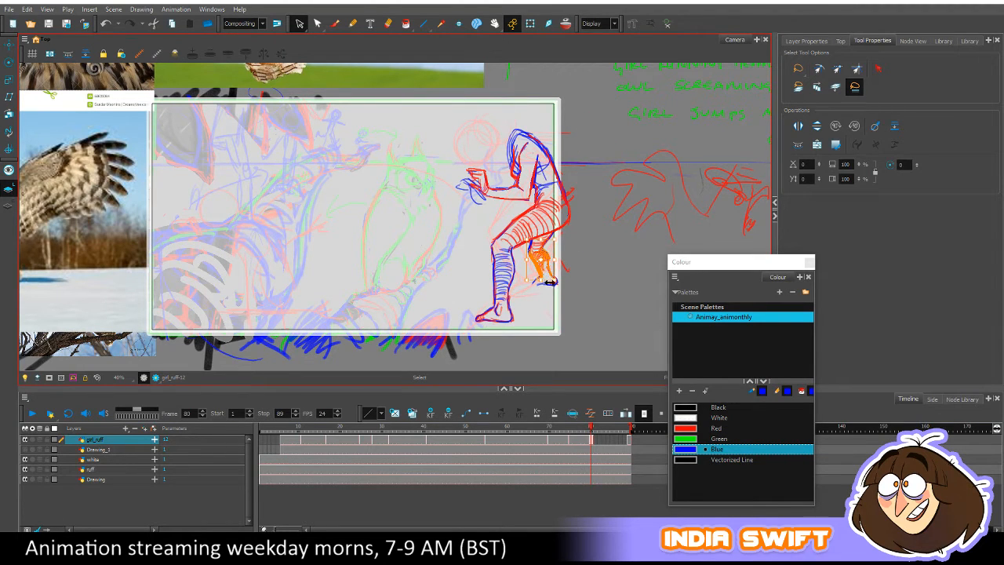
pyautogui.moveTo(549, 281); pyautogui.dragTo(559, 284)
pyautogui.press('Delete')
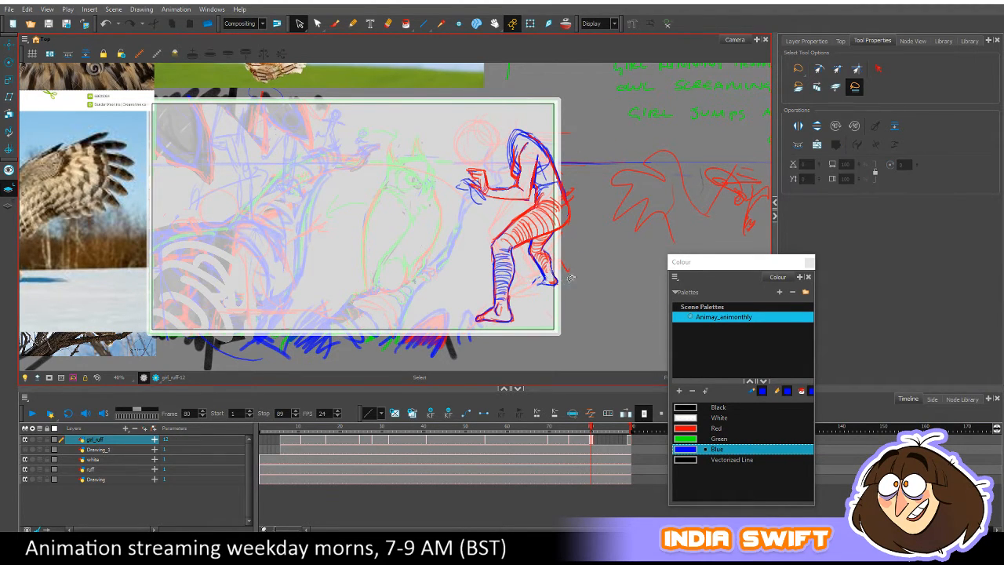
pyautogui.press('.')
pyautogui.press(',')
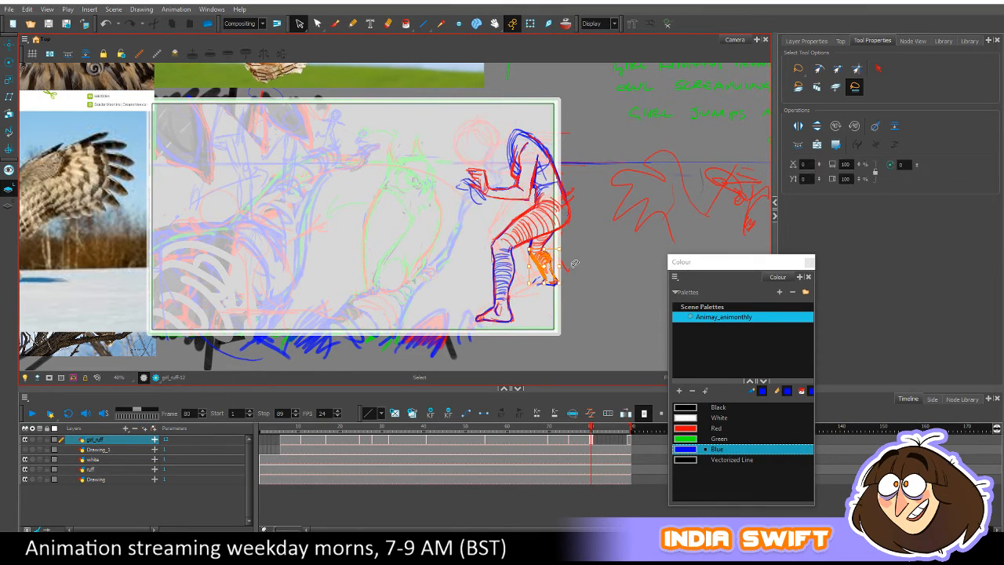
pyautogui.press(',')
pyautogui.press('.')
pyautogui.press(',')
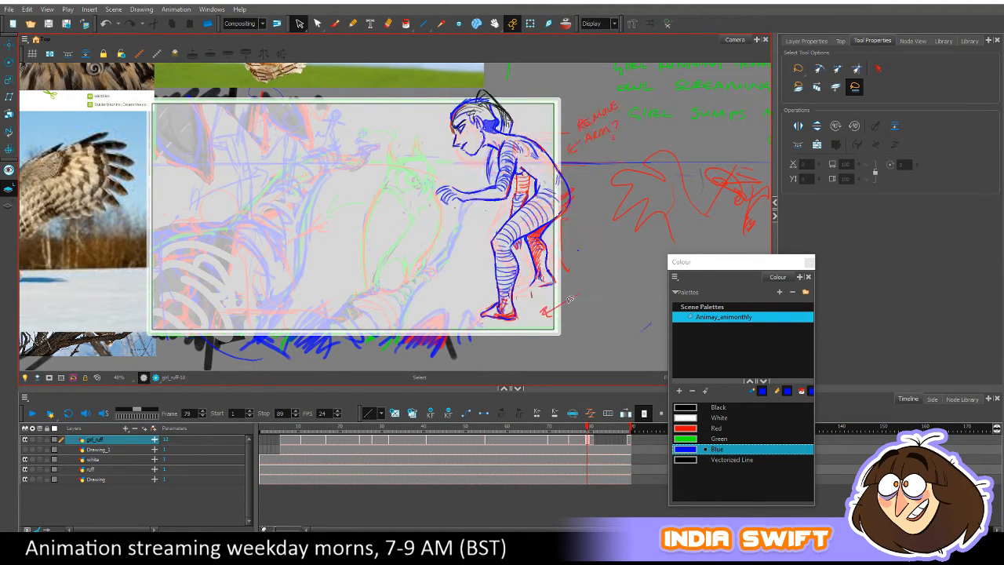
# Delete the far calf's selected lines below the knee and check the gap against frame 79.
pyautogui.press('.')
pyautogui.press(',')
pyautogui.press('.')
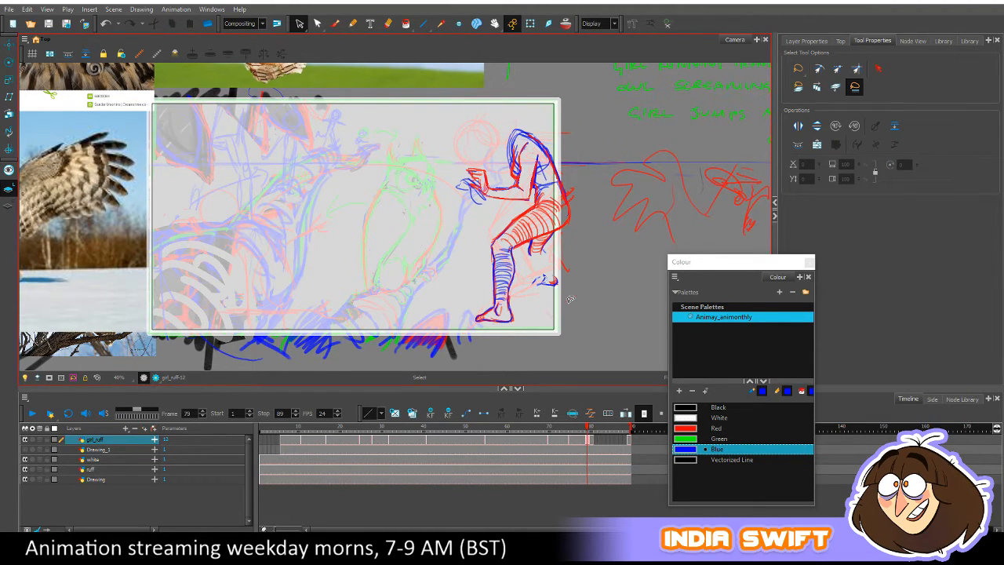
pyautogui.click(539, 254)
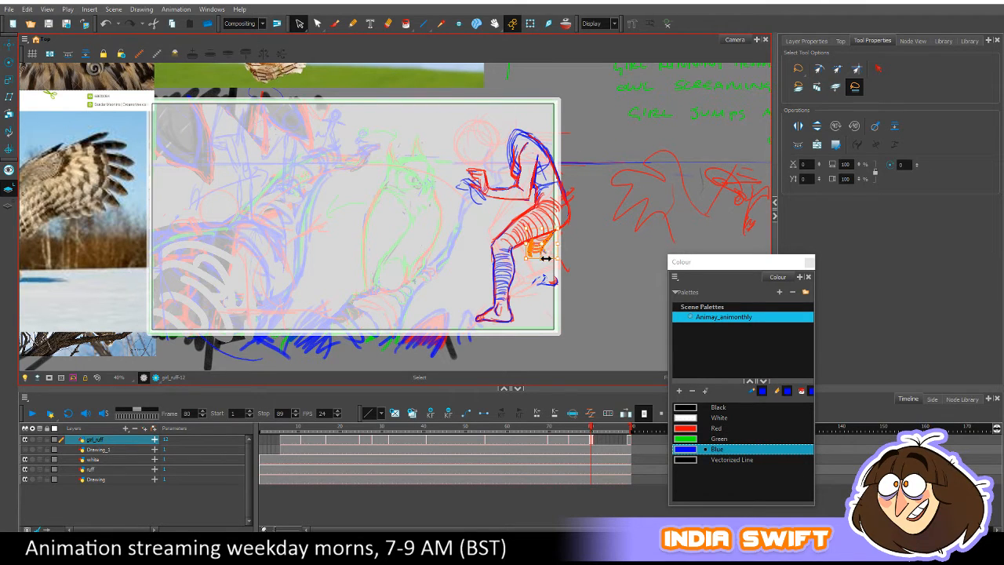
pyautogui.press(',')
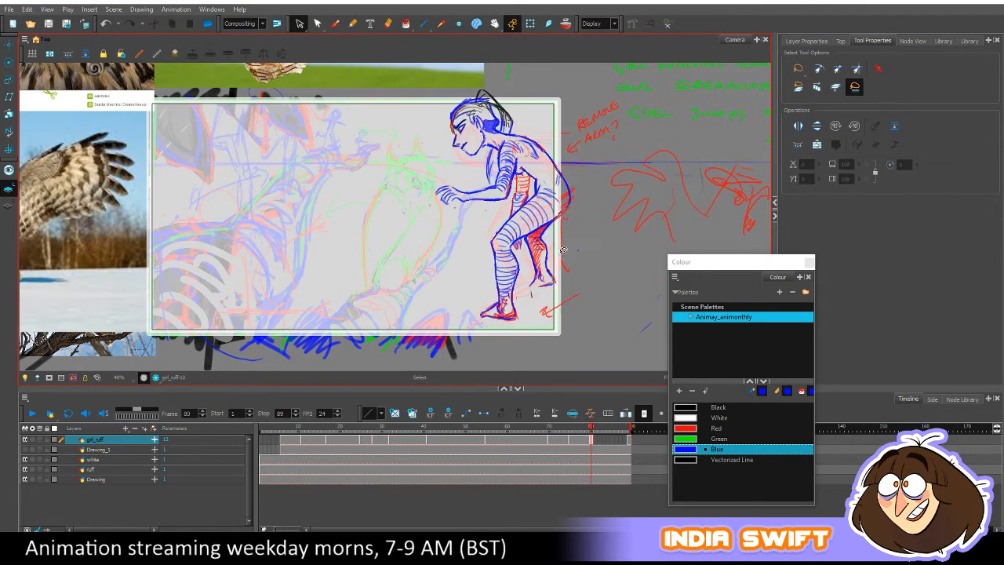
pyautogui.press('.')
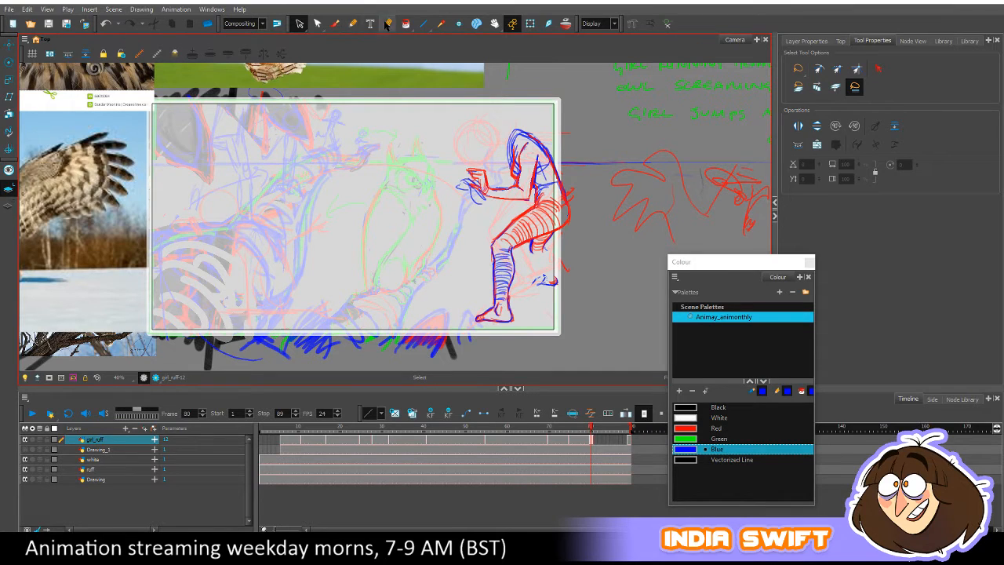
# Redraw the far lower leg in blue with the Brush, adding contour stripes and comparing with frame 79.
pyautogui.click(335, 23)
pyautogui.press(',')
pyautogui.press('.')
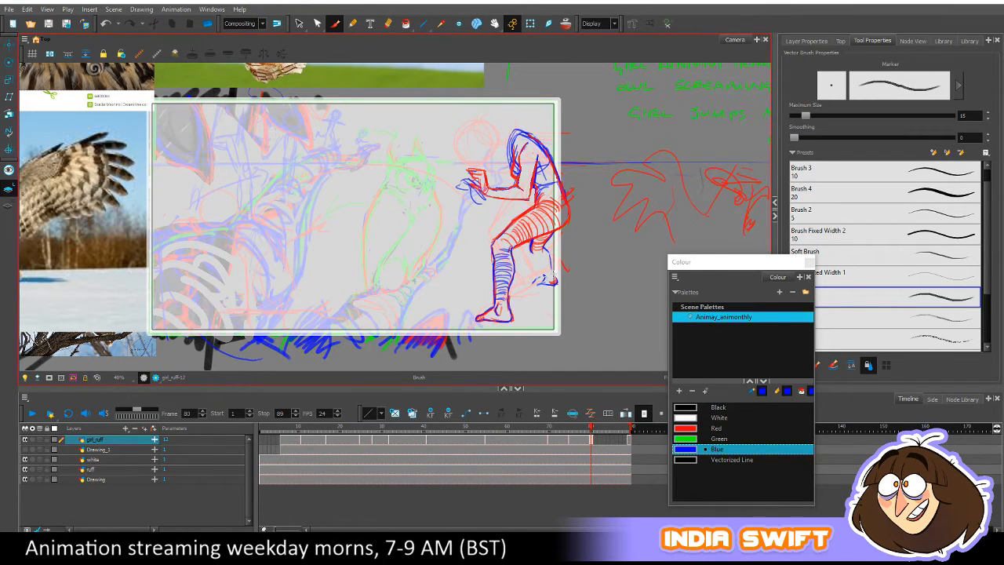
pyautogui.press(',')
pyautogui.press('.')
pyautogui.press(',')
pyautogui.press('.')
pyautogui.press(',')
pyautogui.press('.')
pyautogui.press(',')
pyautogui.press('.')
pyautogui.press(',')
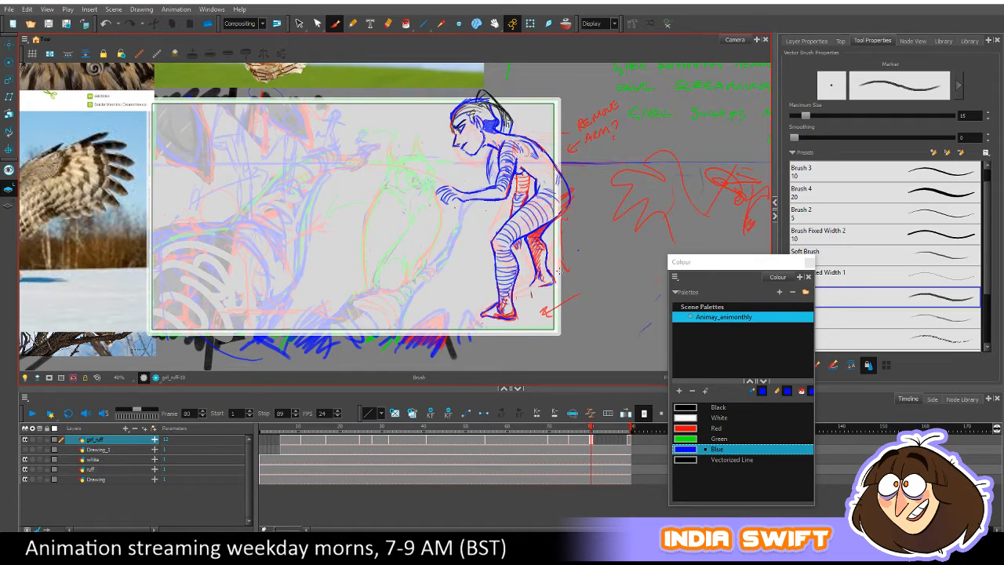
pyautogui.press('.')
pyautogui.press(',')
pyautogui.press('.')
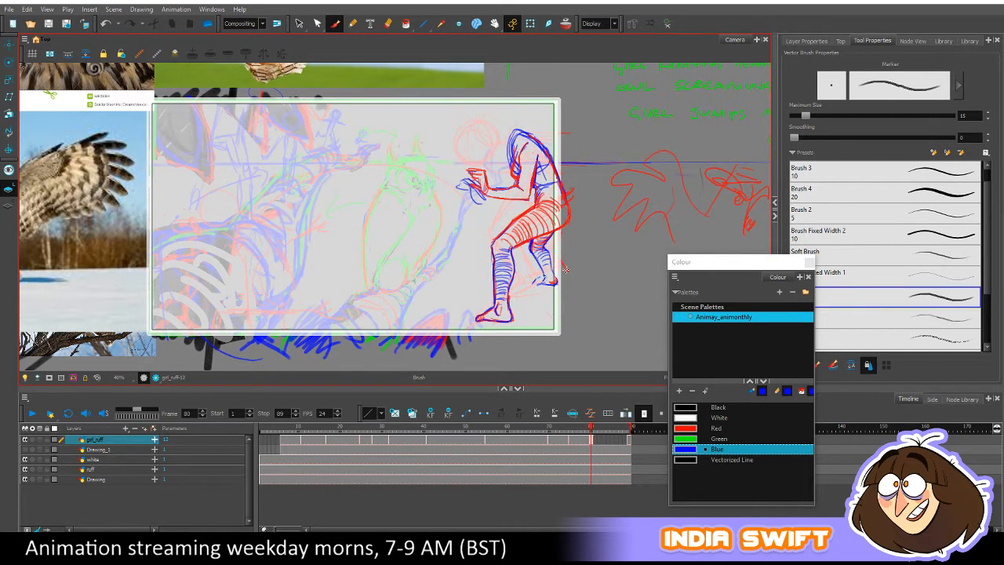
# Erase the far foot and ankle lines, comparing with frame 79, and return to the Brush.
pyautogui.press(',')
pyautogui.press(',')
pyautogui.press('.')
pyautogui.press('.')
pyautogui.hotkey('alt', 'e')
pyautogui.moveTo(534, 286)
pyautogui.mouseDown()
pyautogui.moveTo(559, 281)
pyautogui.moveTo(547, 284)
pyautogui.mouseUp()
pyautogui.press(',')
pyautogui.press('.')
pyautogui.press(',')
pyautogui.press('.')
pyautogui.press(',')
pyautogui.hotkey('alt', 'b')
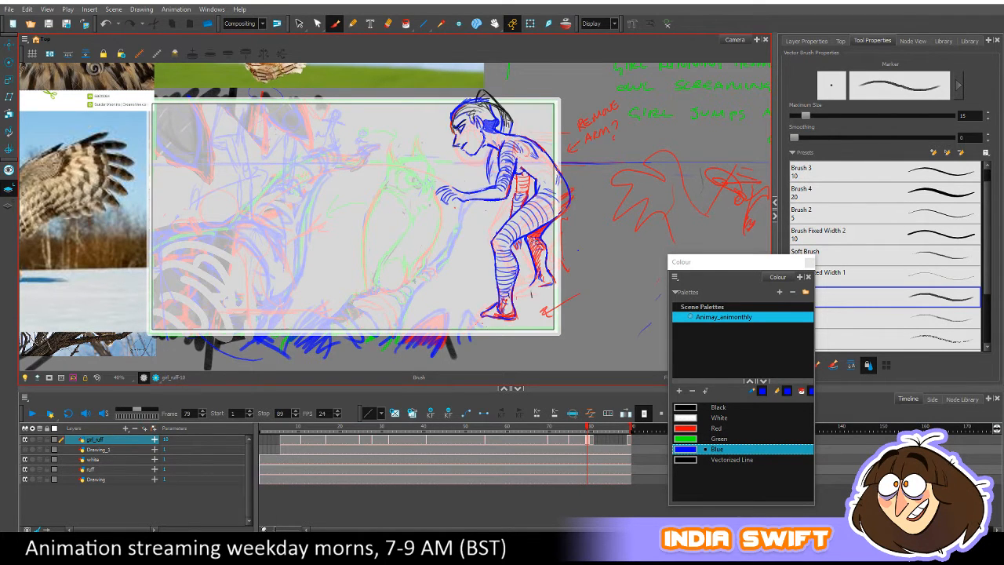
# Sketch a new sole and heel line for the far foot in blue, using frame 79 as reference.
pyautogui.press('.')
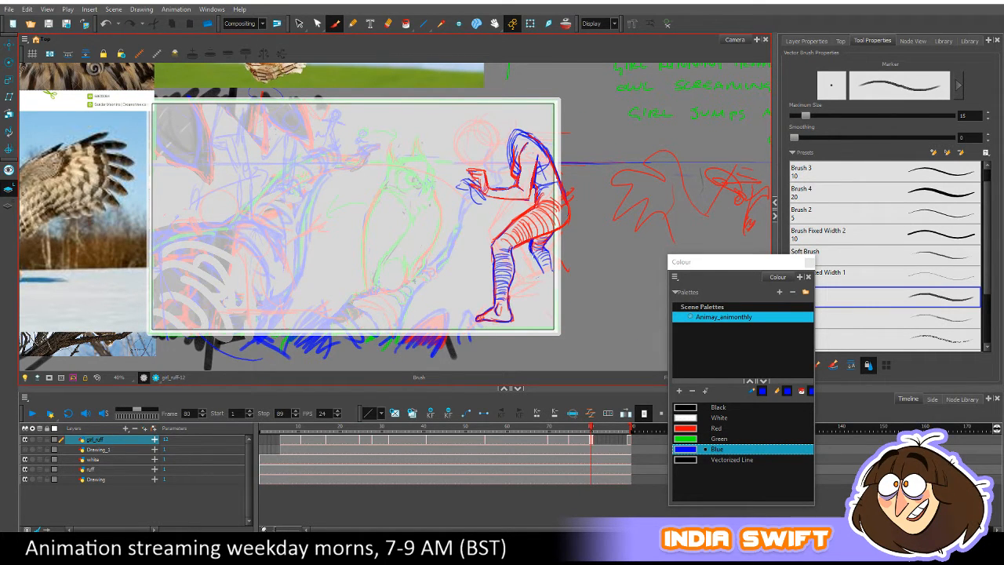
pyautogui.press(',')
pyautogui.press('.')
pyautogui.press(',')
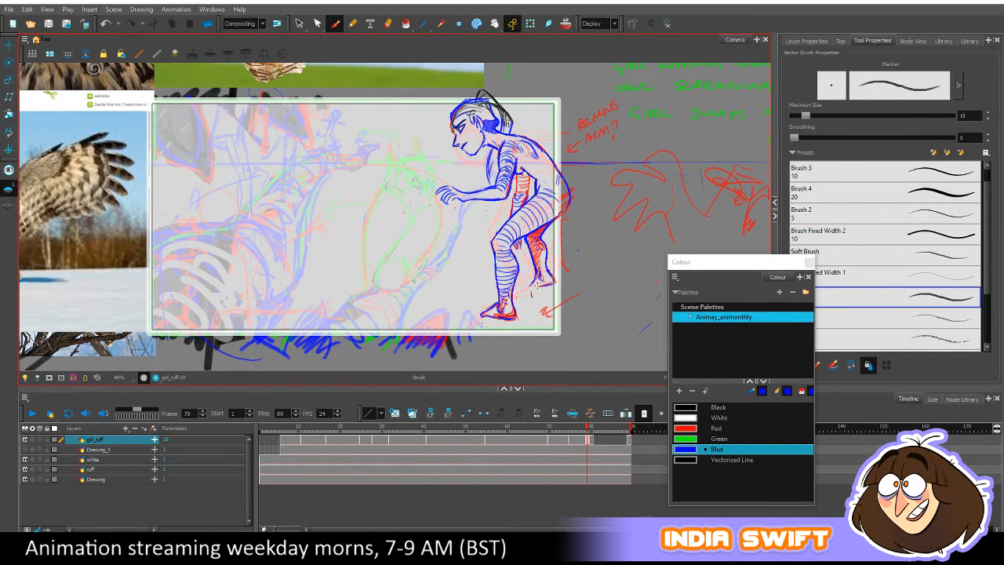
pyautogui.press('.')
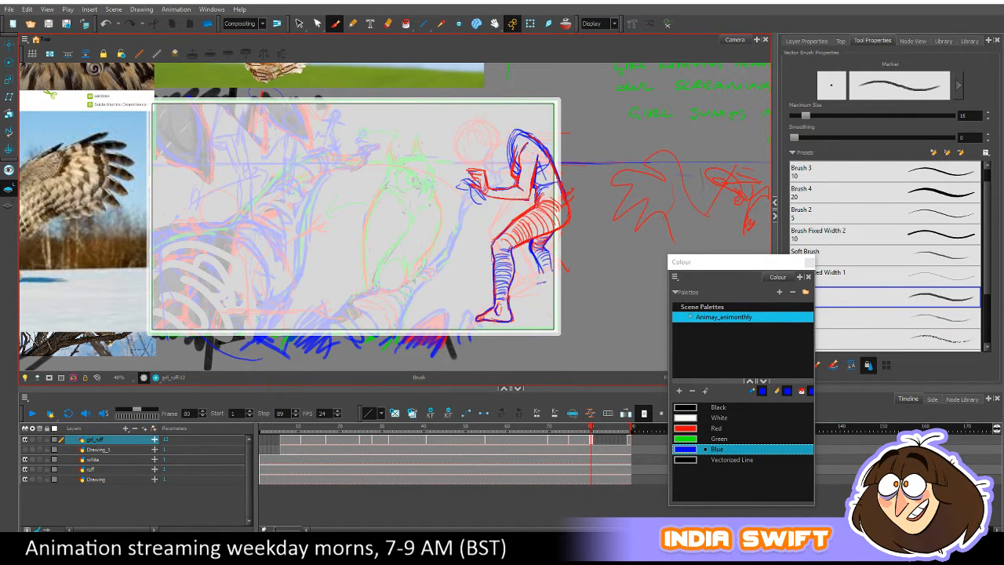
pyautogui.moveTo(533, 284); pyautogui.dragTo(553, 280)
# Erase the far lower leg between the thigh and the new foot line, comparing with frame 79.
pyautogui.press(',')
pyautogui.press('.')
pyautogui.press(',')
pyautogui.press('.')
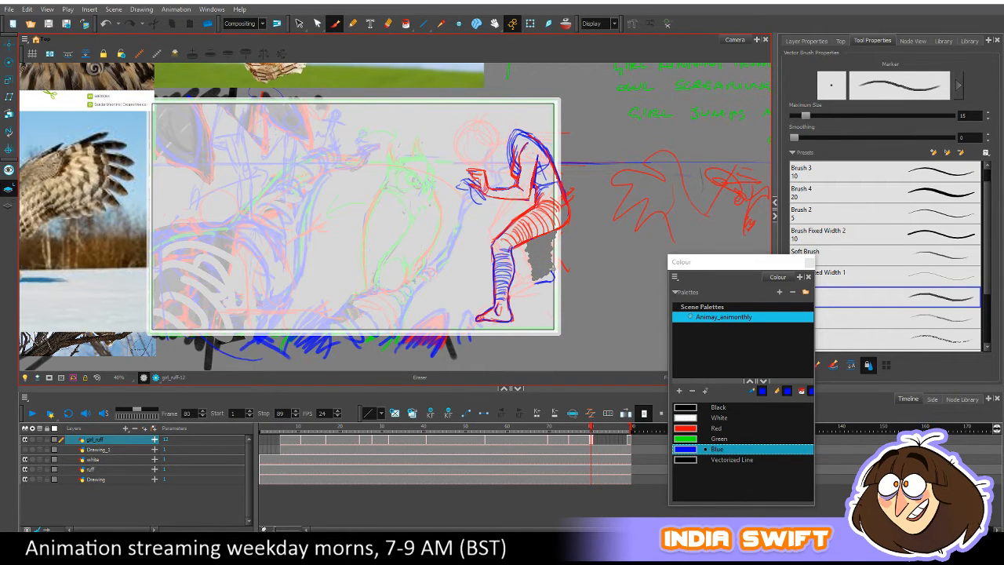
pyautogui.press(',')
pyautogui.press('.')
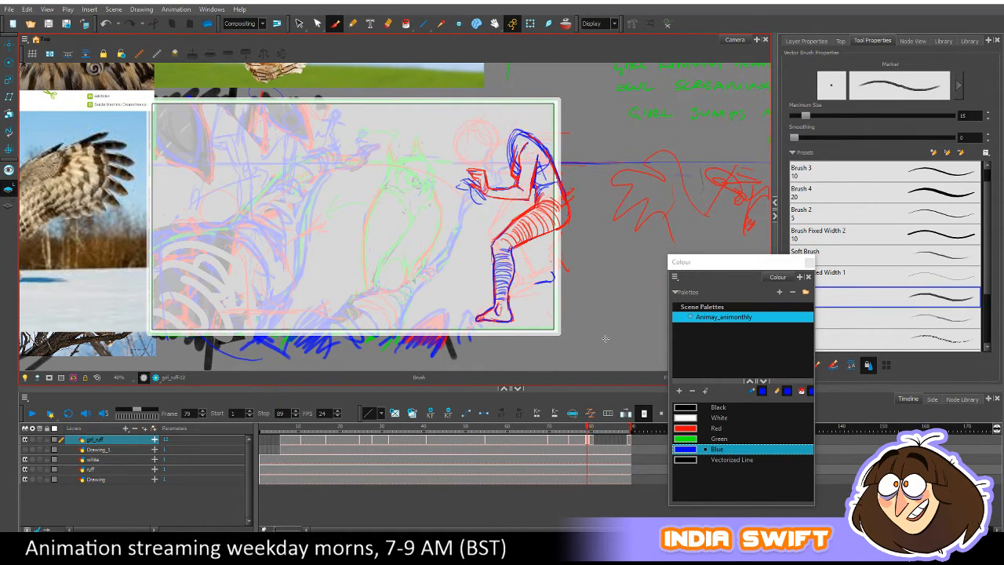
# Outline the far lower leg in blue between the thigh and the foot line, using frame 79 as reference.
pyautogui.press(',')
pyautogui.press('.')
pyautogui.press(',')
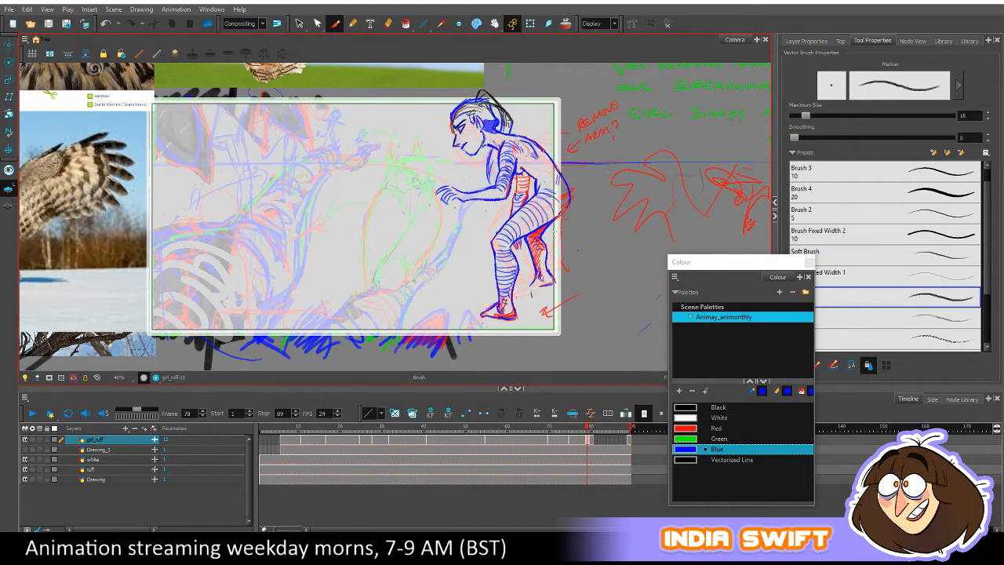
pyautogui.press('.')
pyautogui.moveTo(552, 231); pyautogui.dragTo(541, 241)
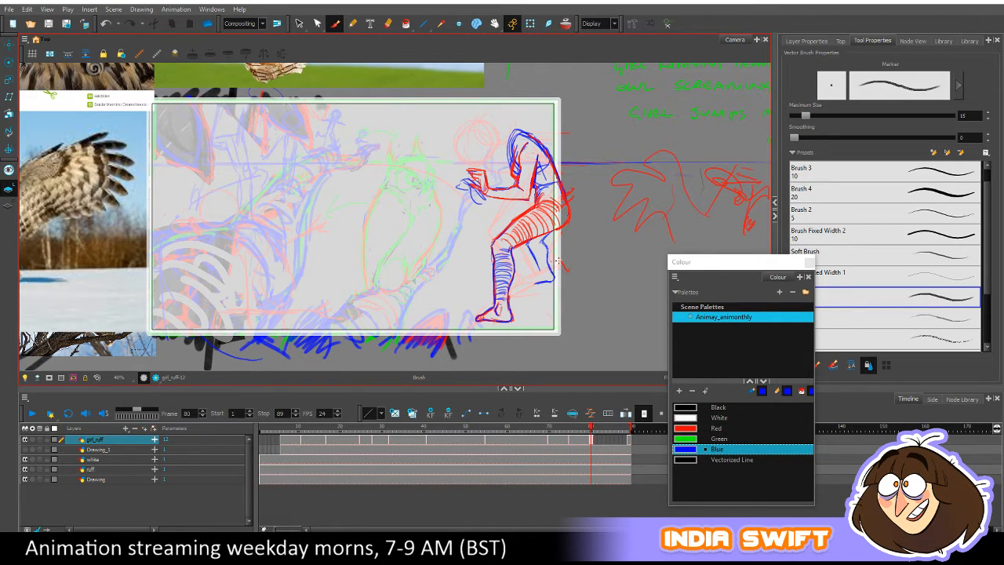
pyautogui.press(',')
pyautogui.press('.')
pyautogui.press(',')
pyautogui.press('.')
pyautogui.press(',')
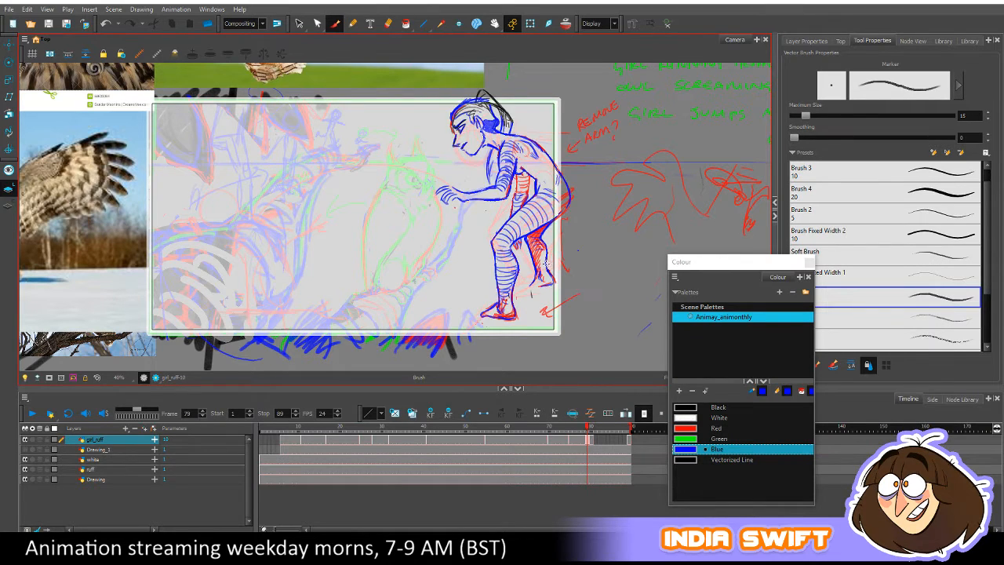
pyautogui.press('.')
pyautogui.press(',')
pyautogui.press('.')
pyautogui.press(',')
pyautogui.press('.')
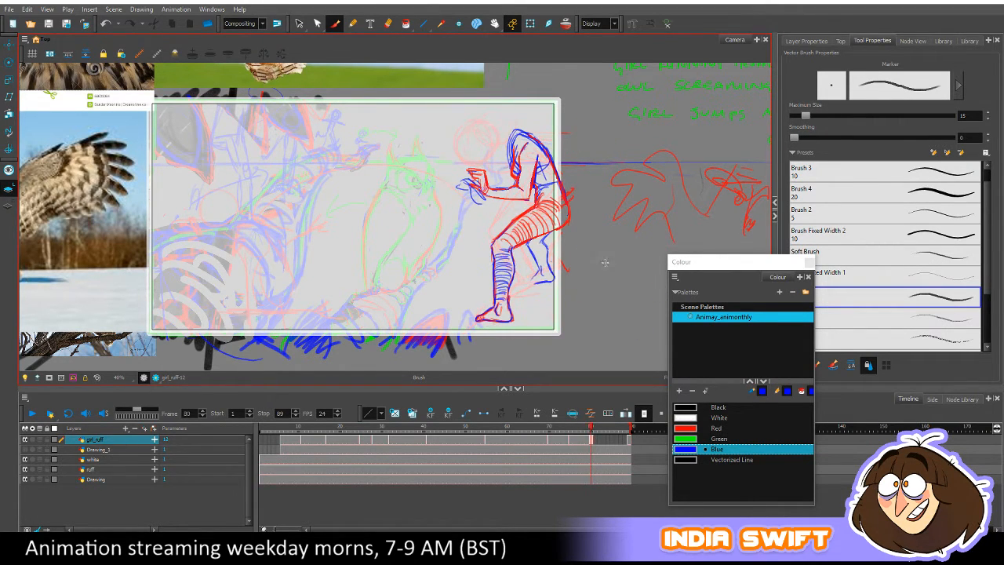
# Clean up the far lower leg's outline with the Eraser, comparing with frame 79, and return to the Brush.
pyautogui.press(',')
pyautogui.press('.')
pyautogui.press(',')
pyautogui.press('.')
pyautogui.hotkey('alt', 'e')
pyautogui.press(',')
pyautogui.press('.')
pyautogui.hotkey('alt', 'b')
# Add blue contour stripes across the far lower leg, comparing with frame 79.
pyautogui.press(',')
pyautogui.press('.')
pyautogui.press(',')
pyautogui.press('.')
pyautogui.press(',')
pyautogui.press('.')
pyautogui.moveTo(532, 245)
pyautogui.mouseDown()
pyautogui.moveTo(543, 241)
pyautogui.moveTo(547, 262)
pyautogui.mouseUp()
pyautogui.moveTo(538, 270); pyautogui.dragTo(545, 268)
pyautogui.press(',')
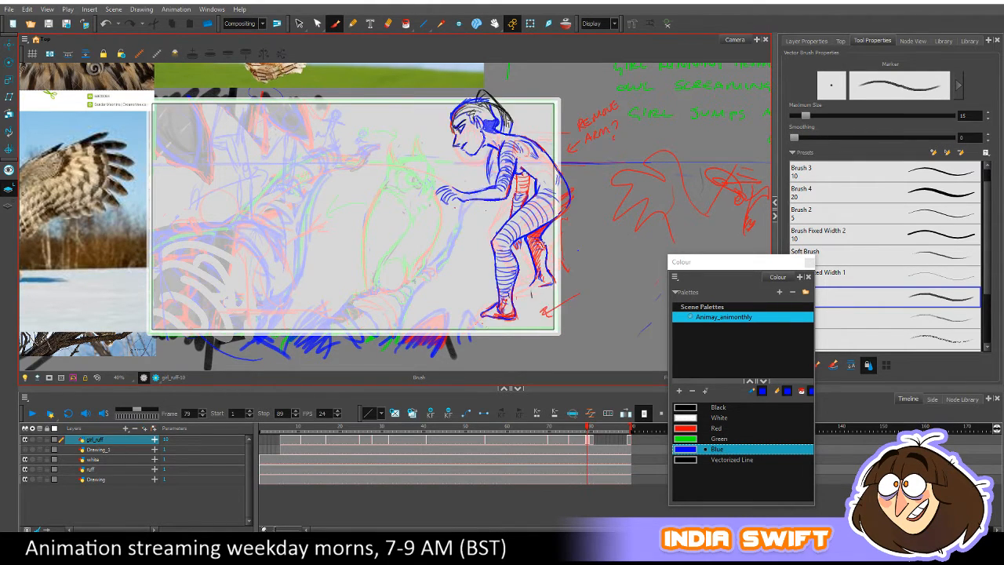
pyautogui.press('.')
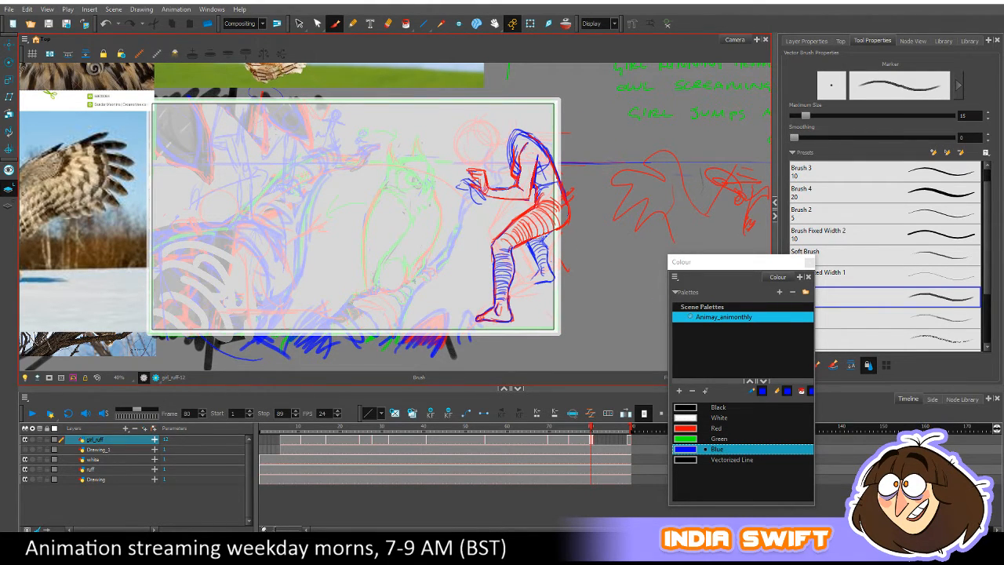
pyautogui.press(',')
pyautogui.press('.')
# Go over the far lower leg in red with the Brush, checking against frame 79.
pyautogui.click(716, 427)
pyautogui.press(',')
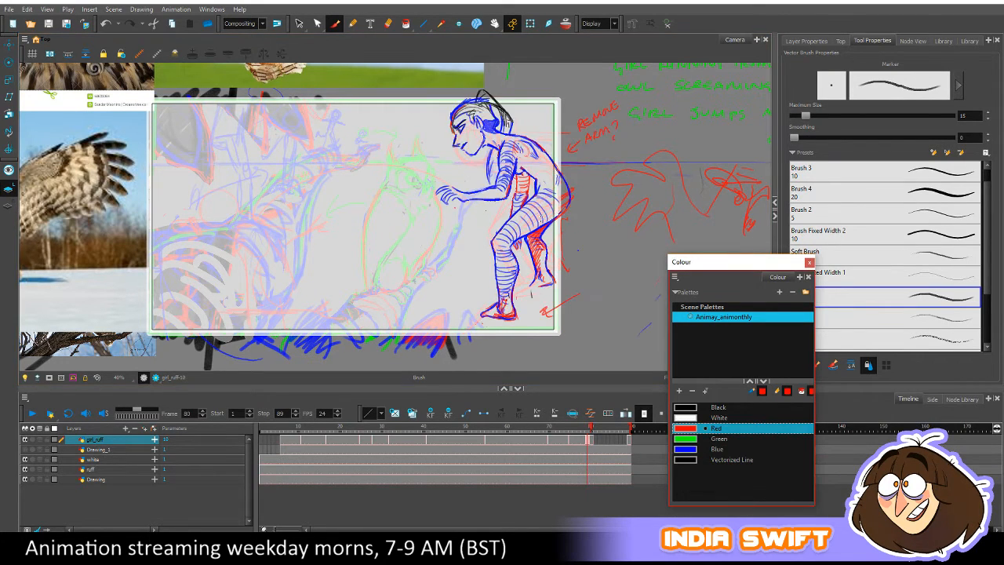
pyautogui.press('.')
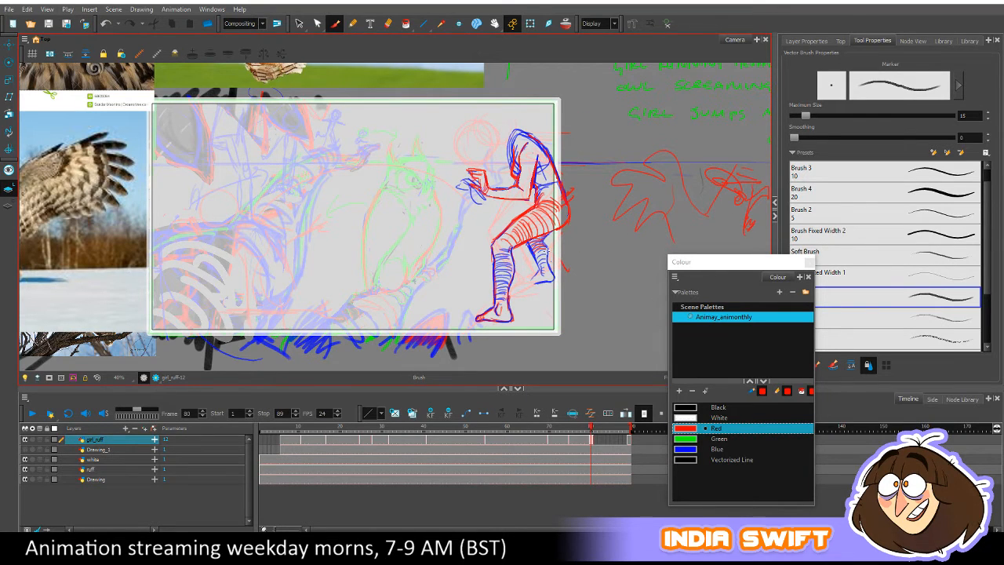
pyautogui.press(',')
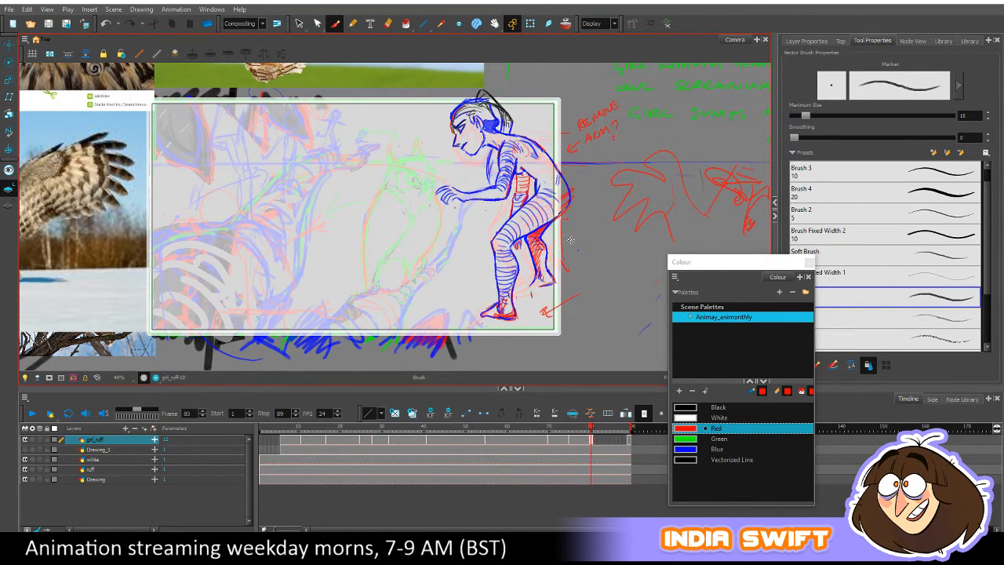
pyautogui.press('.')
pyautogui.press(',')
pyautogui.press('.')
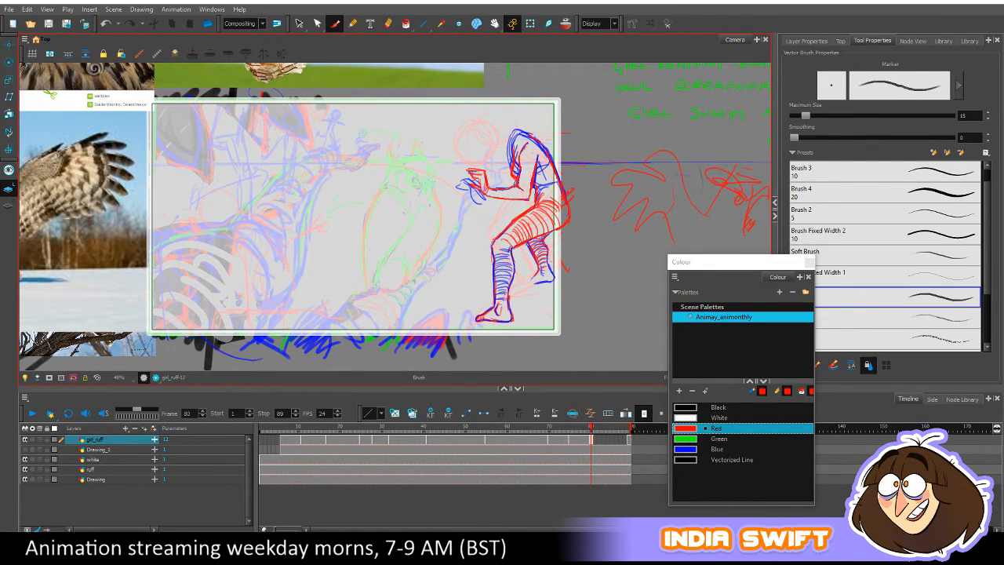
pyautogui.press(',')
pyautogui.press('.')
# Draw the far foot's heel and sole in red, following the pose on frame 79.
pyautogui.press(',')
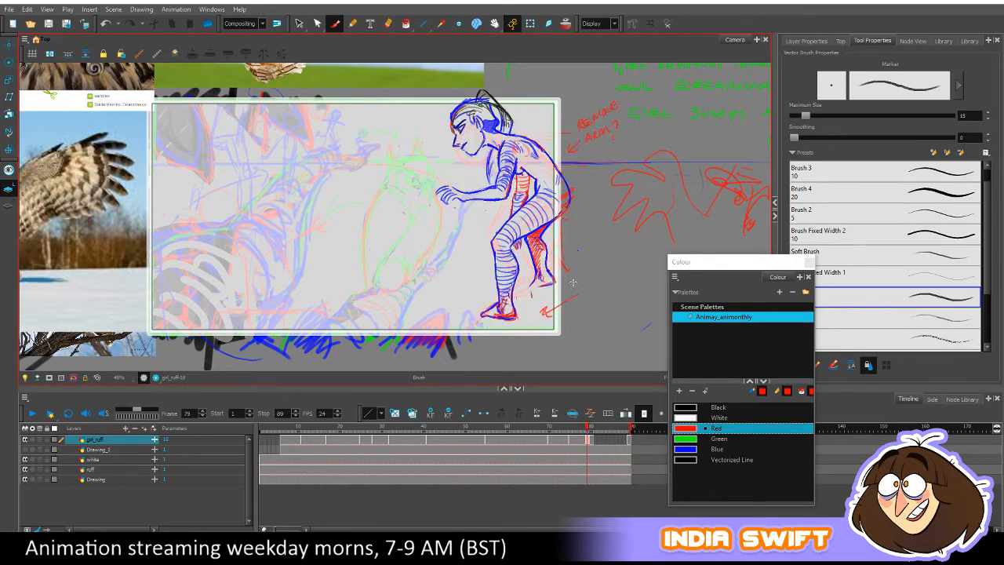
pyautogui.press('.')
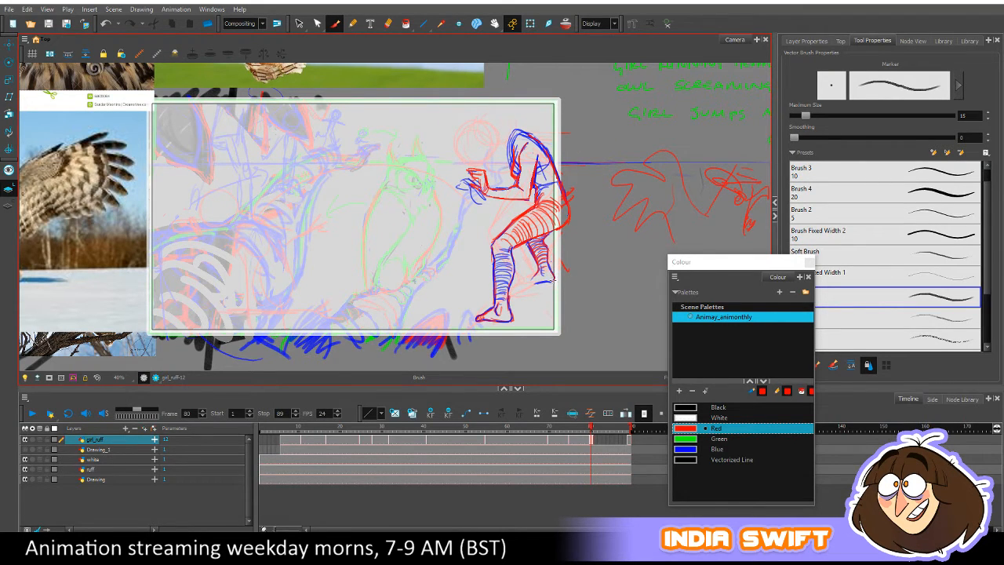
pyautogui.press(',')
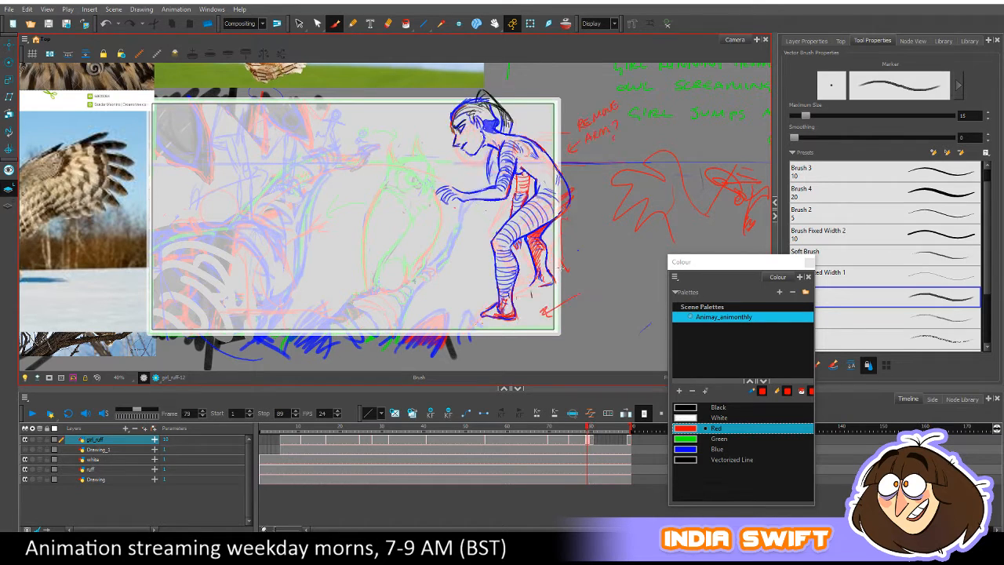
pyautogui.press('.')
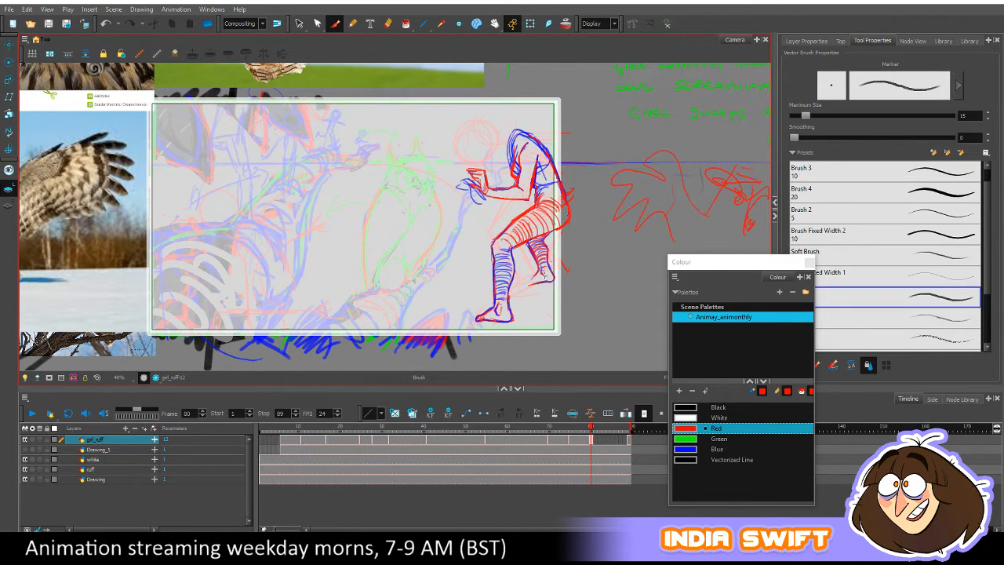
pyautogui.press(',')
pyautogui.press('.')
pyautogui.press(',')
pyautogui.press('.')
# Lasso the far lower leg and foot on frame 80, and compare their position with the preceding frames.
pyautogui.hotkey('alt', 's')
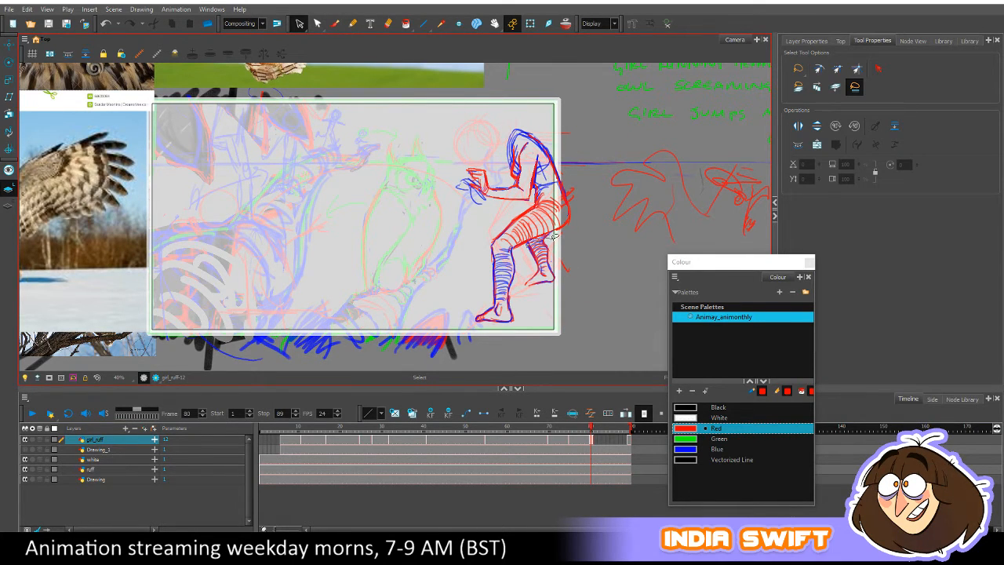
pyautogui.moveTo(553, 235)
pyautogui.mouseDown()
pyautogui.moveTo(555, 284)
pyautogui.moveTo(523, 289)
pyautogui.mouseUp()
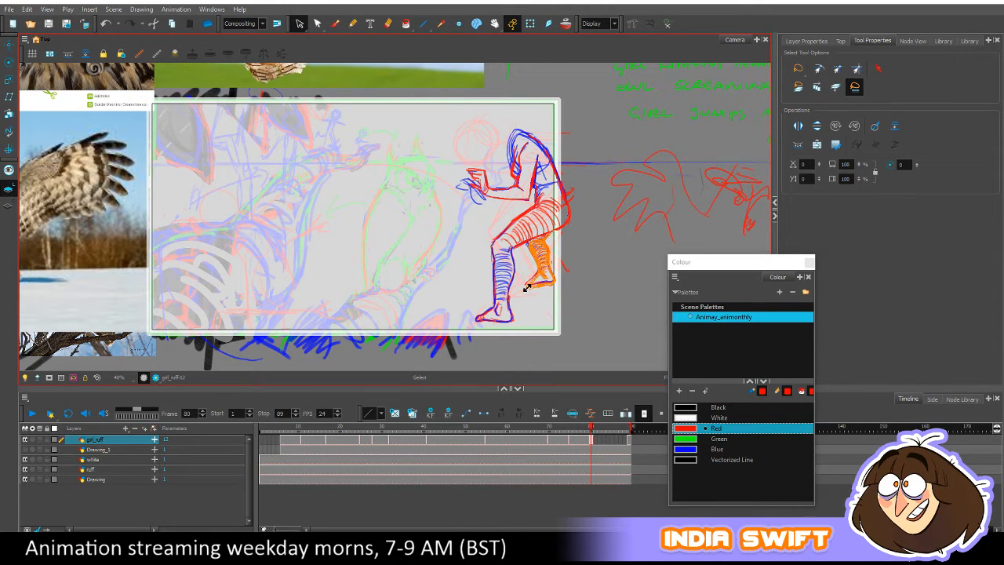
pyautogui.press(',')
pyautogui.press(',')
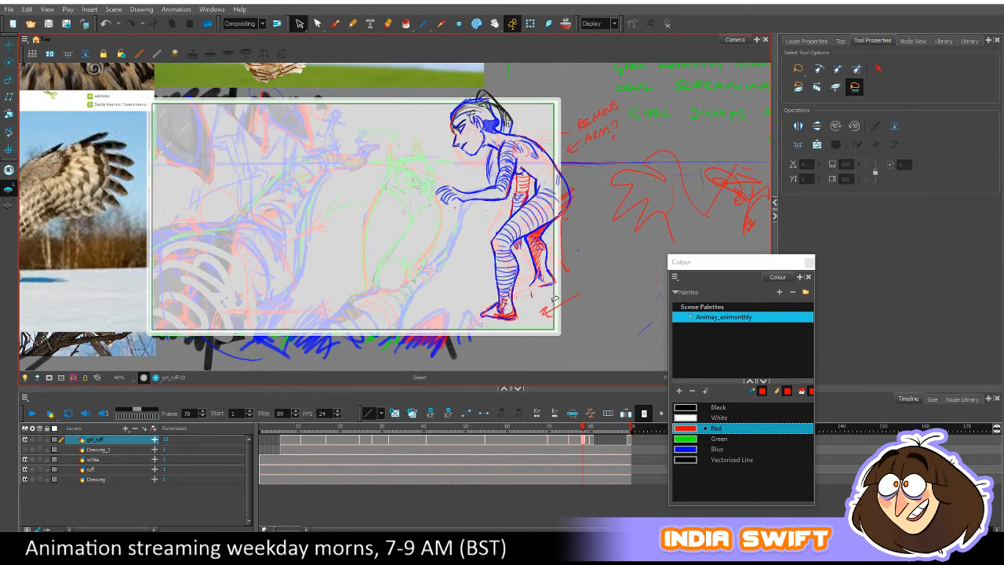
pyautogui.press('.')
pyautogui.press('.')
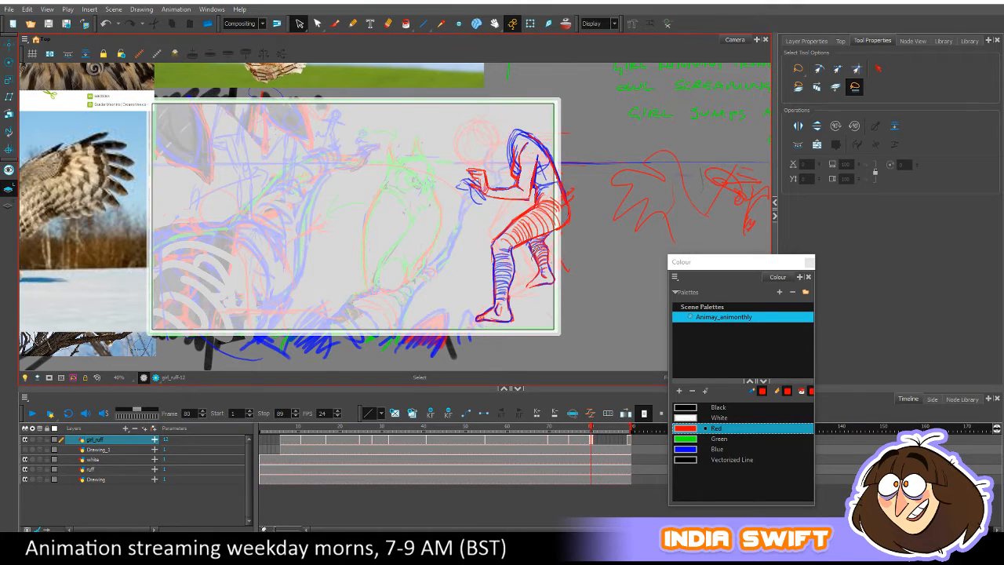
# Try adjusting the far ankle and foot with the Select tool, checking the position against frame 79.
pyautogui.click(545, 259)
pyautogui.moveTo(555, 265)
pyautogui.mouseDown()
pyautogui.moveTo(532, 262)
pyautogui.moveTo(566, 240)
pyautogui.moveTo(560, 284)
pyautogui.moveTo(541, 243)
pyautogui.mouseUp()
pyautogui.press(',')
pyautogui.press('.')
pyautogui.press(',')
pyautogui.press('.')
pyautogui.click(575, 251)
pyautogui.press(',')
pyautogui.press('.')
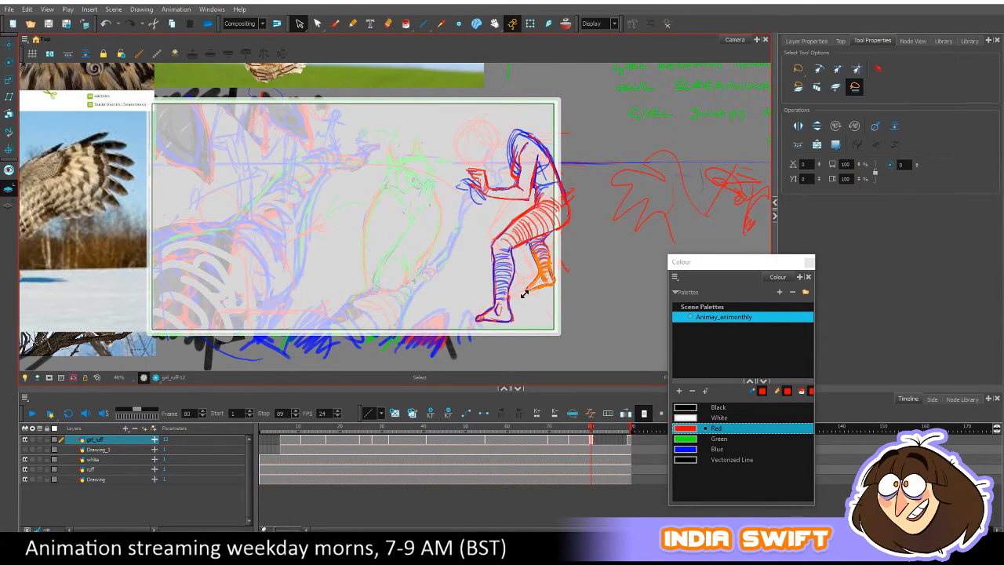
pyautogui.press(',')
pyautogui.press('.')
pyautogui.press(',')
pyautogui.press('.')
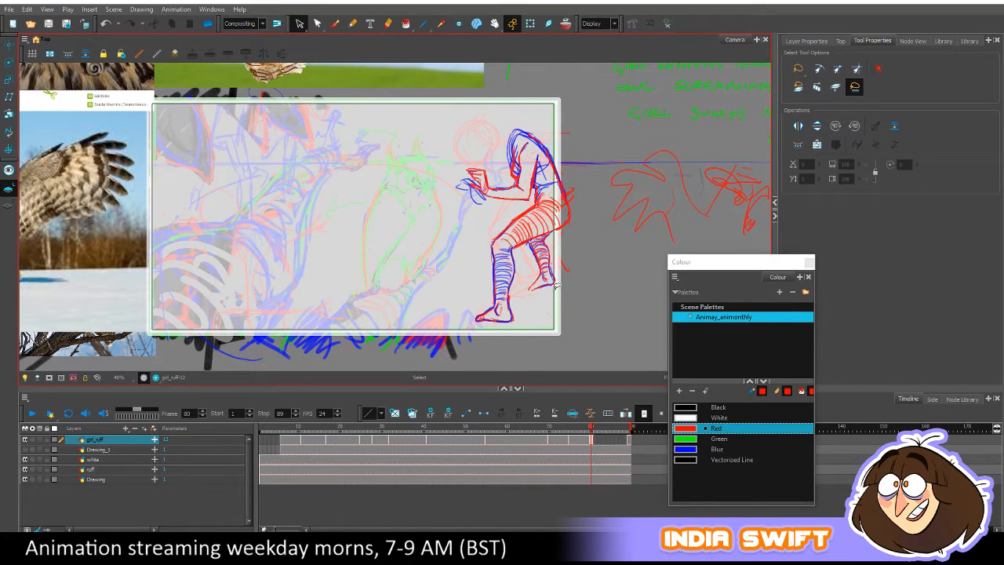
# Select the far lower leg and foot on frame 80 and delete them.
pyautogui.moveTo(558, 265); pyautogui.dragTo(541, 249)
pyautogui.moveTo(549, 295)
pyautogui.mouseDown()
pyautogui.moveTo(528, 247)
pyautogui.moveTo(549, 284)
pyautogui.mouseUp()
pyautogui.press(',')
pyautogui.press('.')
pyautogui.press('.')
pyautogui.press(',')
pyautogui.press('Delete')
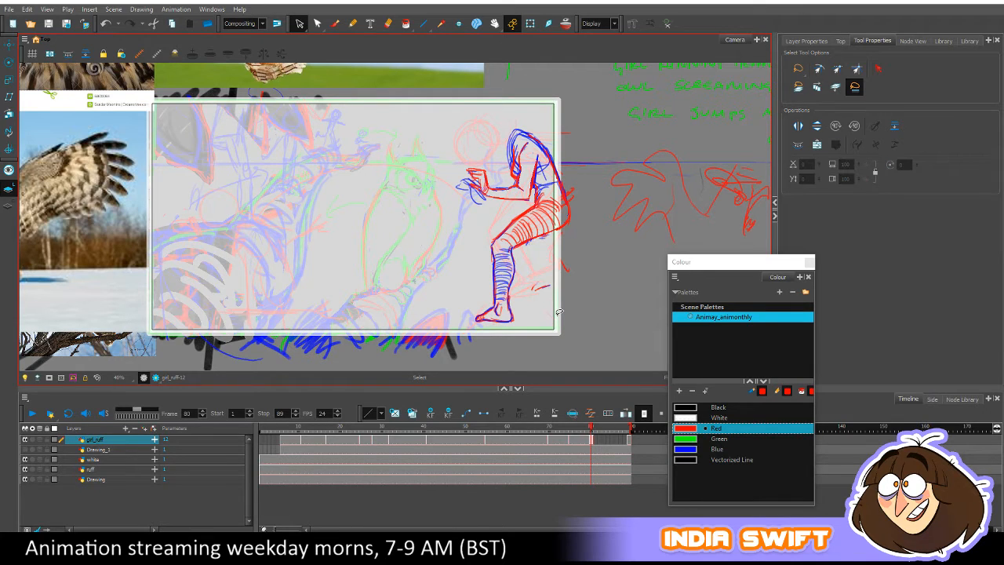
# Delete the leftover lines around the removed far leg and foot, comparing with frame 79.
pyautogui.moveTo(542, 235)
pyautogui.mouseDown()
pyautogui.moveTo(522, 245)
pyautogui.moveTo(535, 294)
pyautogui.moveTo(560, 271)
pyautogui.mouseUp()
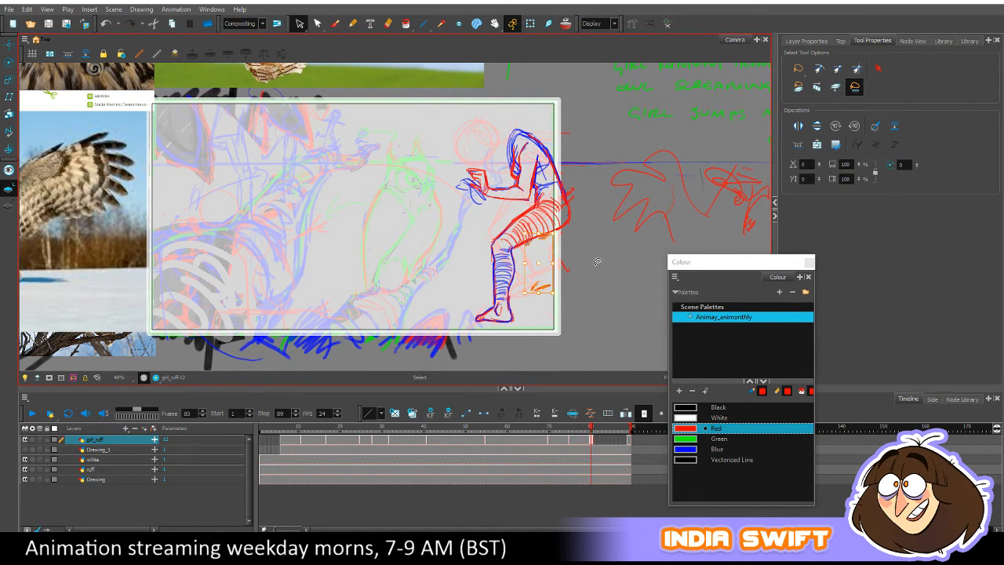
pyautogui.press('Delete')
pyautogui.press(',')
pyautogui.press('.')
pyautogui.press(',')
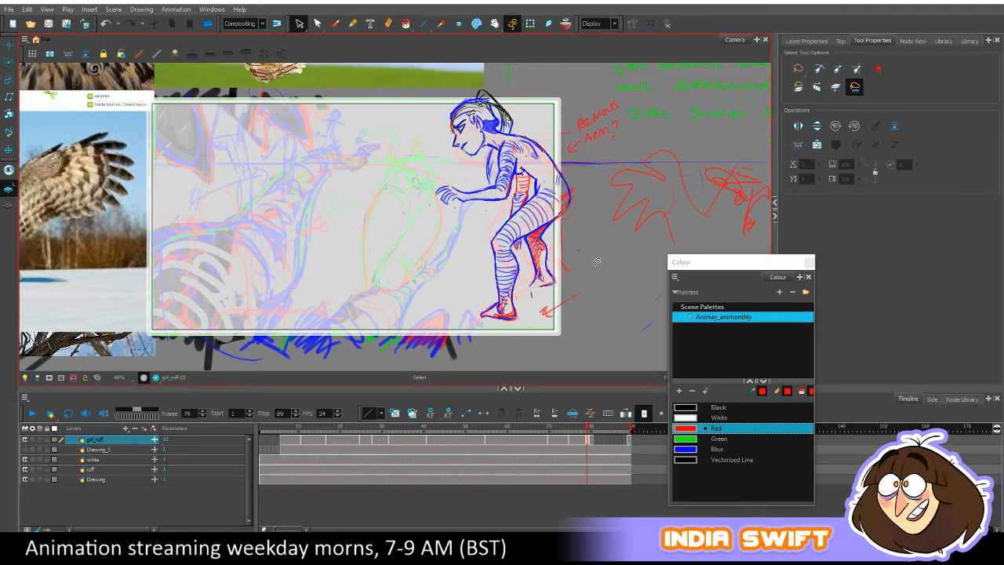
pyautogui.press('.')
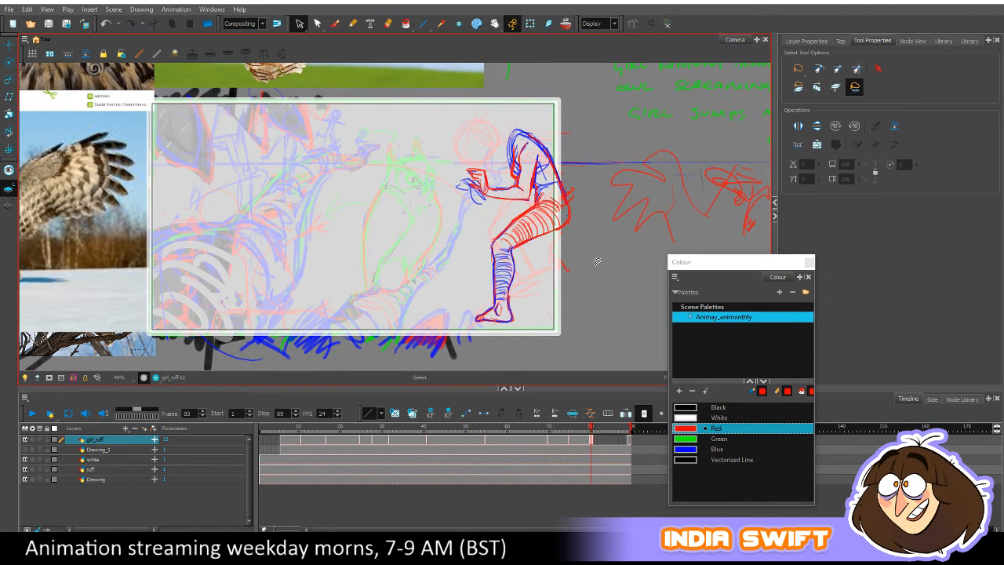
# Reinforce the near thigh's upper and lower contours in blue with the Brush, using frame 79 as reference.
pyautogui.click(335, 23)
pyautogui.click(689, 448)
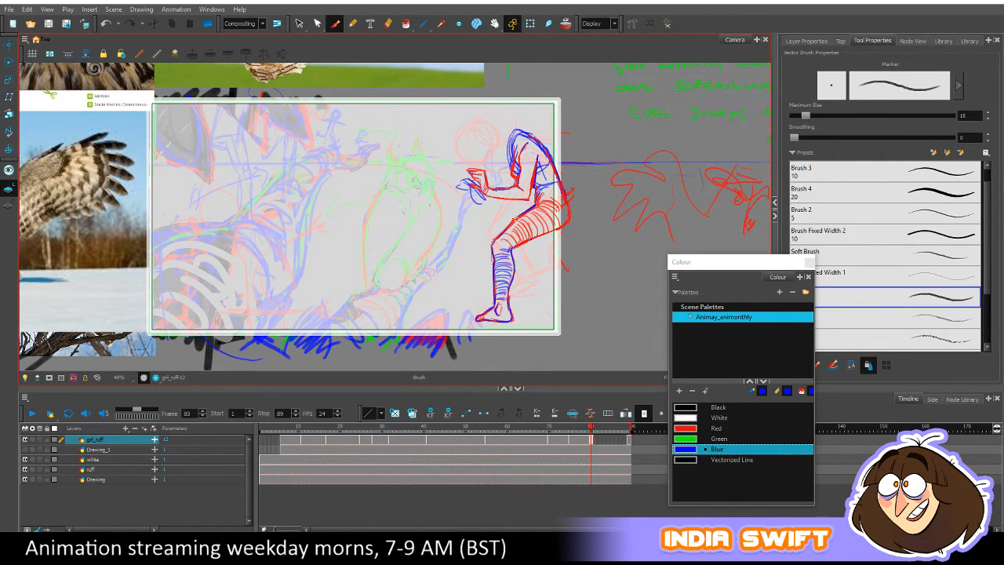
pyautogui.moveTo(514, 222)
pyautogui.mouseDown()
pyautogui.moveTo(494, 239)
pyautogui.moveTo(524, 210)
pyautogui.mouseUp()
pyautogui.press(',')
pyautogui.press('.')
pyautogui.press(',')
pyautogui.press('.')
pyautogui.moveTo(530, 239)
pyautogui.mouseDown()
pyautogui.moveTo(513, 249)
pyautogui.moveTo(543, 232)
pyautogui.mouseUp()
# Step back through frames 79 to 77 and return to frame 80 to compare the leg poses.
pyautogui.press(',')
pyautogui.press(',')
pyautogui.press(',')
pyautogui.press(',')
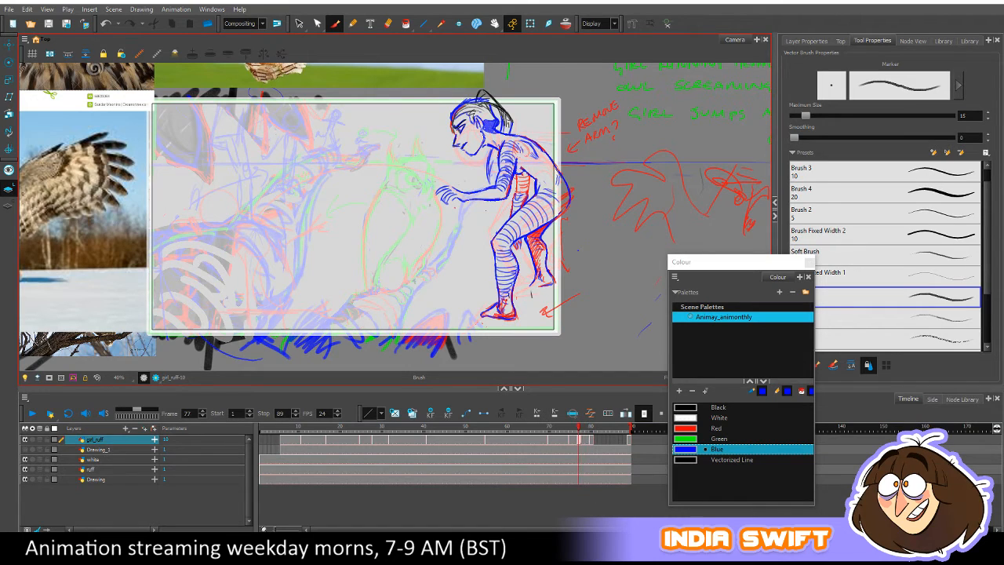
pyautogui.press('.')
pyautogui.press('.')
pyautogui.press('.')
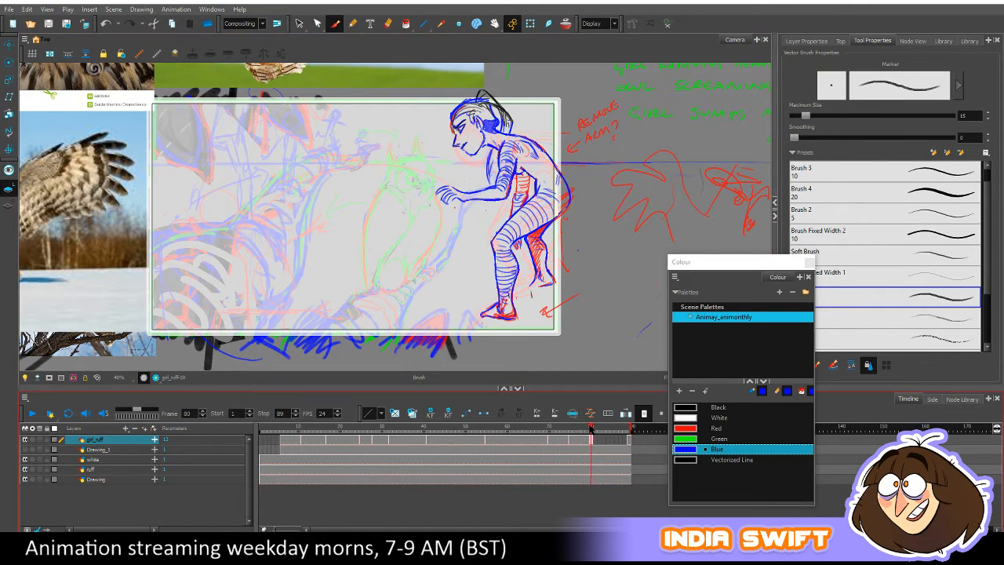
pyautogui.press('.')
pyautogui.press(',')
pyautogui.press('.')
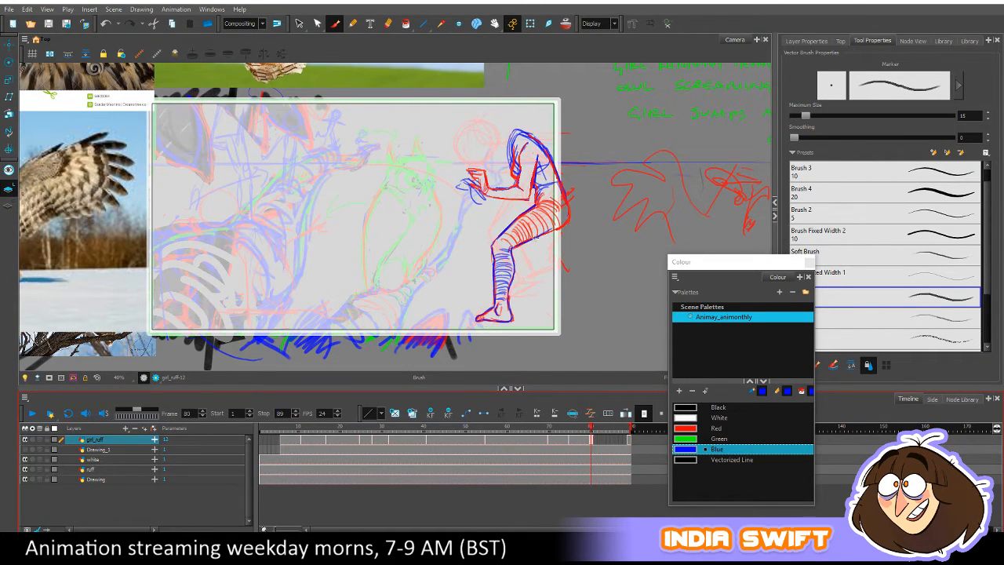
# Begin the new far leg in blue with short strokes below the thigh and a sole line, following frame 79.
pyautogui.press(',')
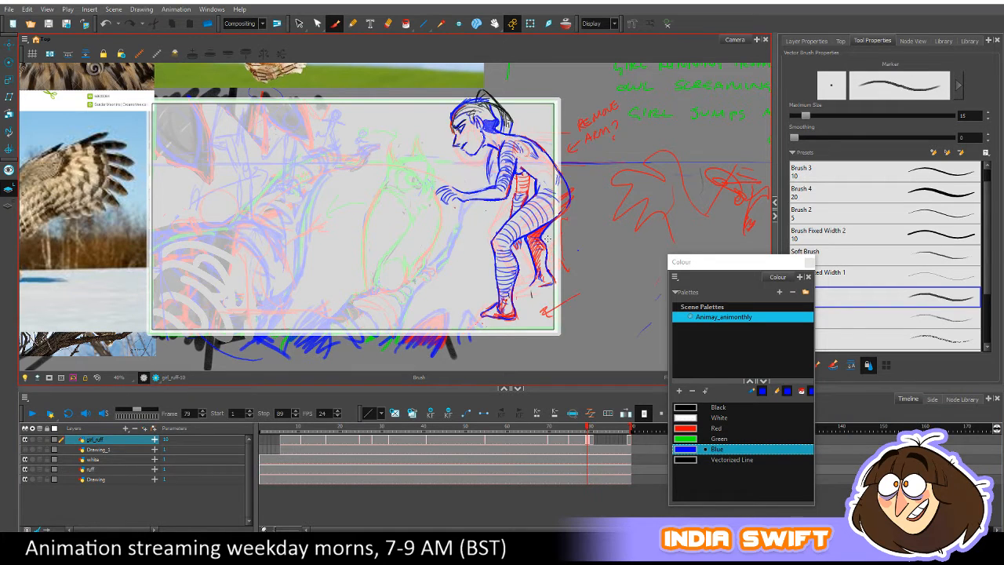
pyautogui.press('.')
pyautogui.press(',')
pyautogui.press('.')
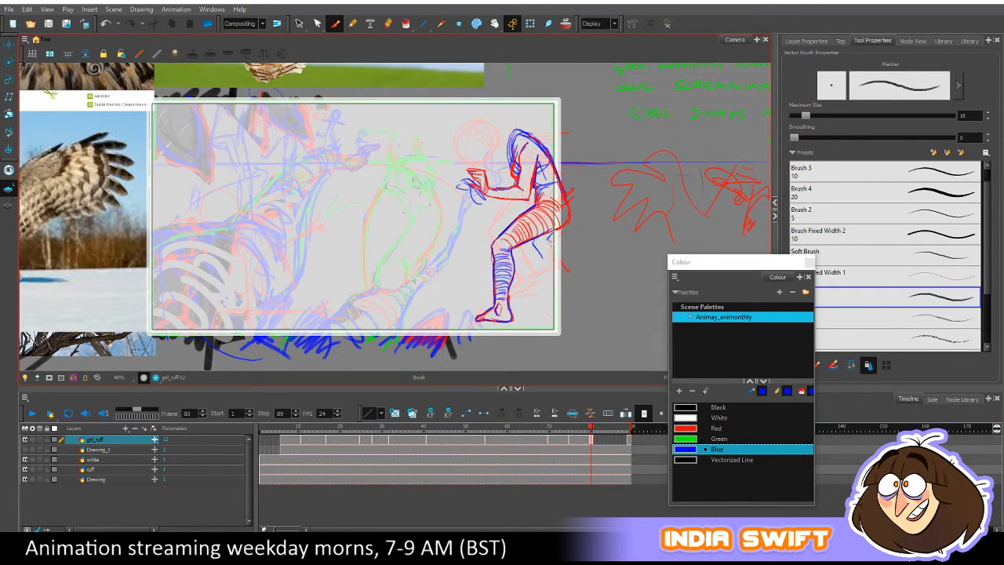
pyautogui.press(',')
pyautogui.press('.')
pyautogui.press(',')
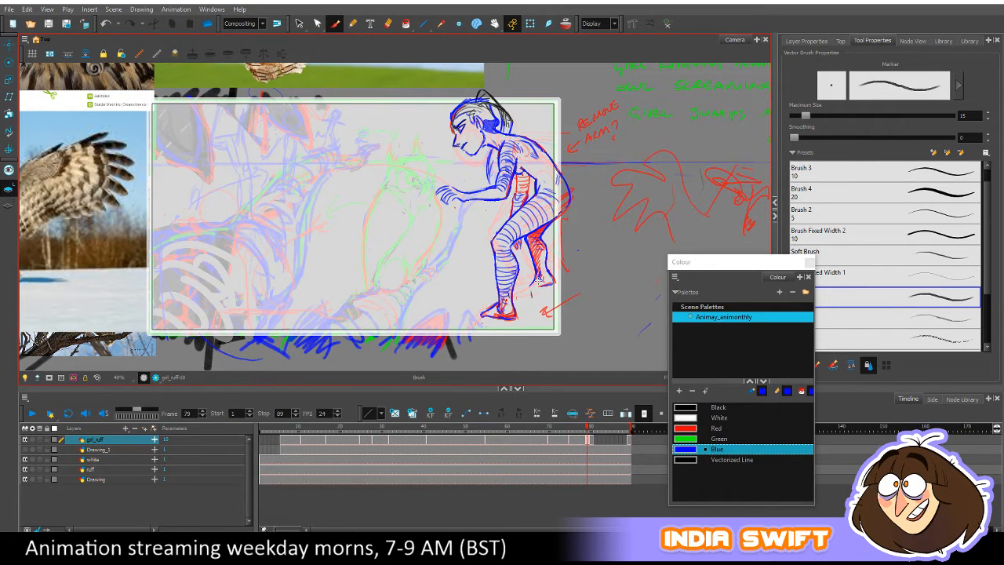
pyautogui.press('.')
pyautogui.press(',')
pyautogui.press('.')
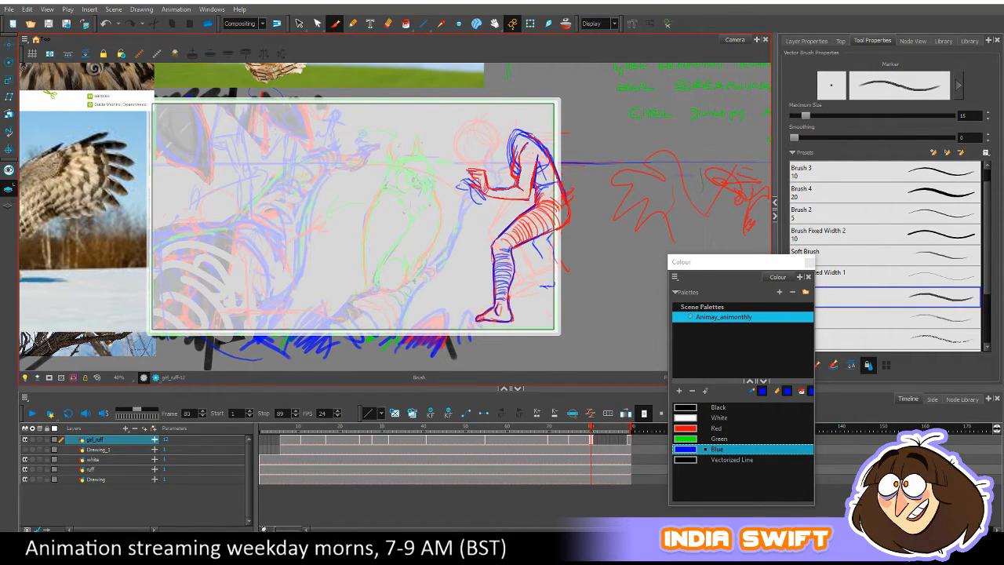
# Rough in the far foot's sole and parts of the shin and calf in blue, comparing with frame 79.
pyautogui.press(',')
pyautogui.press('.')
pyautogui.press(',')
pyautogui.press('.')
pyautogui.press(',')
pyautogui.press('.')
pyautogui.press(',')
pyautogui.press('.')
pyautogui.press(',')
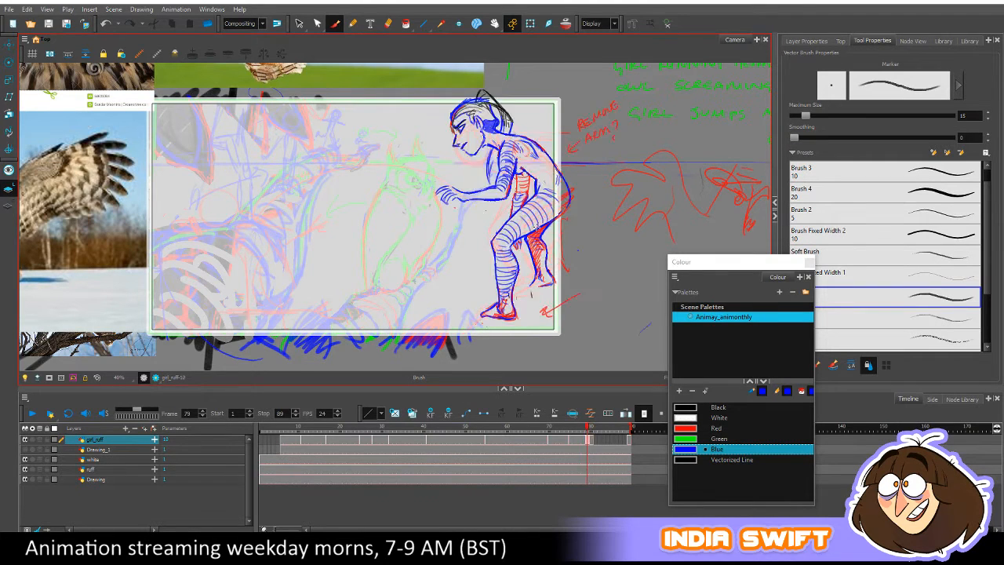
pyautogui.press('.')
pyautogui.press(',')
pyautogui.press('.')
pyautogui.press(',')
pyautogui.press('.')
# Erase stray lines between the far heel and calf, and return to the Brush.
pyautogui.press(',')
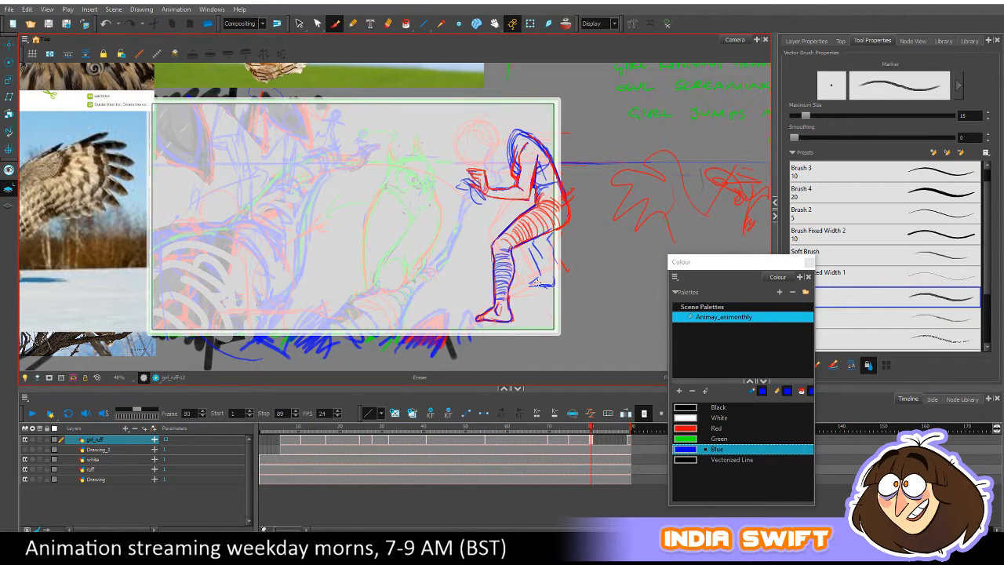
pyautogui.press('.')
pyautogui.moveTo(550, 284); pyautogui.dragTo(553, 252)
pyautogui.hotkey('alt', 'b')
# Complete the far lower leg's blue outline from the thigh to the foot, using frame 79 as reference.
pyautogui.press(',')
pyautogui.press('.')
pyautogui.press(',')
pyautogui.press('.')
pyautogui.press(',')
pyautogui.press('.')
pyautogui.press(',')
pyautogui.press('.')
pyautogui.press(',')
pyautogui.press('.')
pyautogui.press(',')
pyautogui.press('.')
# Redraw the far lower leg and foot in red over the blue outline on frame 80, comparing repeatedly with frame 79.
pyautogui.click(716, 428)
pyautogui.press(',')
pyautogui.press('.')
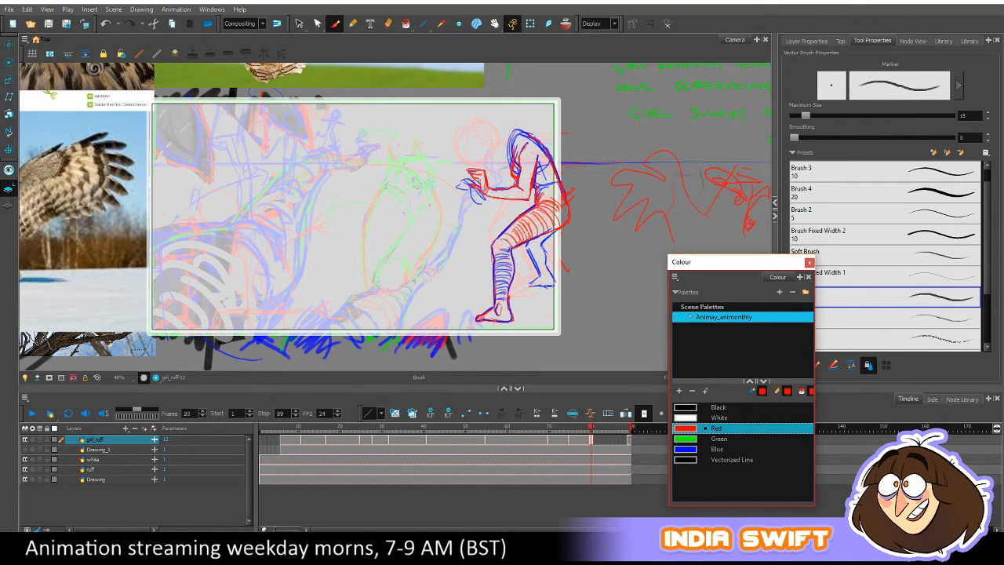
pyautogui.click(527, 242)
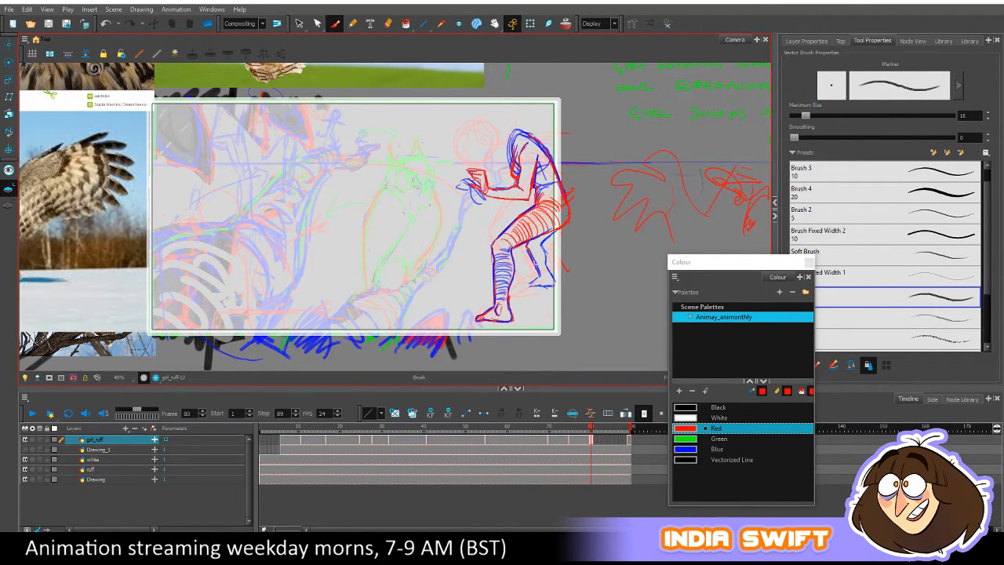
pyautogui.press(',')
pyautogui.press('.')
pyautogui.press(',')
pyautogui.press('.')
pyautogui.press(',')
pyautogui.press('.')
pyautogui.press(',')
pyautogui.press('.')
pyautogui.press(',')
pyautogui.press('.')
pyautogui.press(',')
pyautogui.press('.')
pyautogui.press(',')
pyautogui.press('.')
pyautogui.press(',')
pyautogui.press(',')
pyautogui.press('.')
pyautogui.press('.')
pyautogui.press(',')
pyautogui.press('.')
pyautogui.press(',')
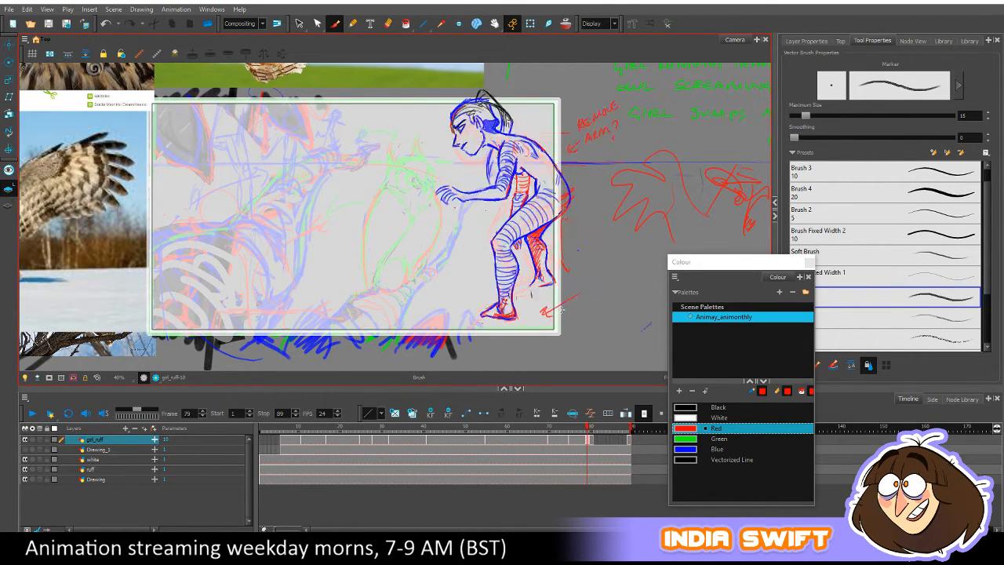
pyautogui.press('.')
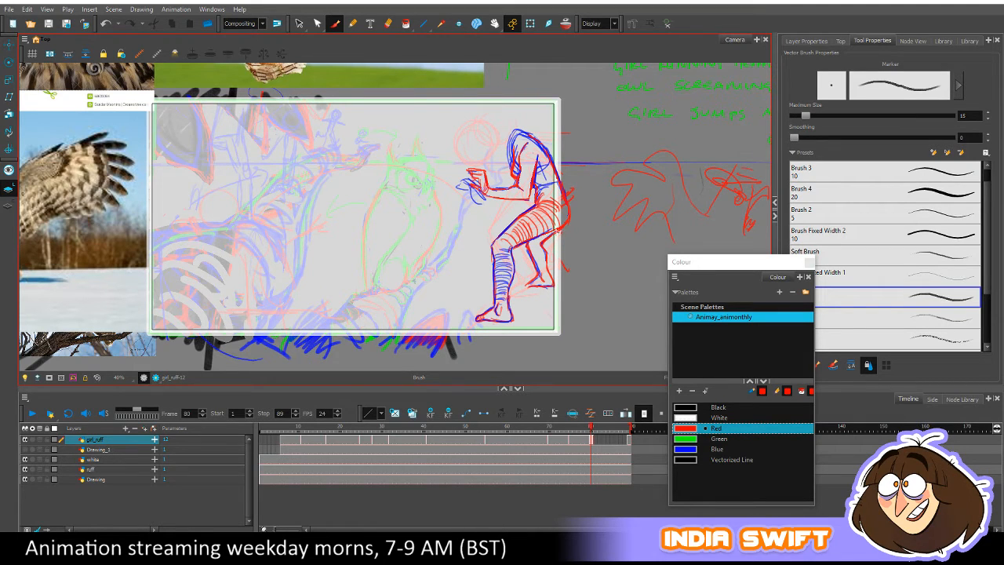
# Refine the red lines of the far calf and heel on frame 80, checking them against frame 79.
pyautogui.press(',')
pyautogui.press('.')
pyautogui.press(',')
pyautogui.press('.')
pyautogui.press(',')
pyautogui.press('.')
pyautogui.press(',')
pyautogui.press('.')
pyautogui.moveTo(546, 263); pyautogui.dragTo(544, 276)
pyautogui.press(',')
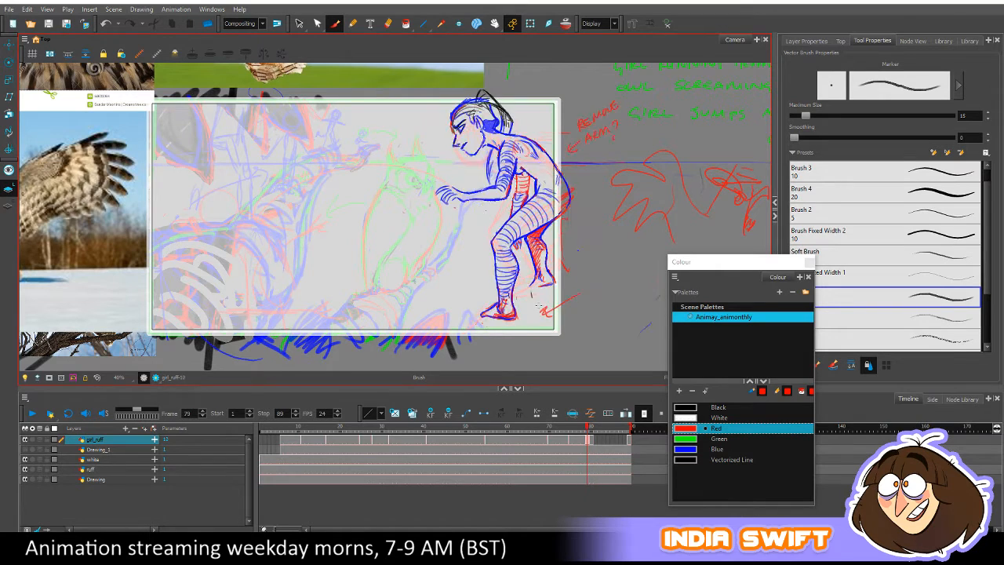
pyautogui.press('.')
pyautogui.press(',')
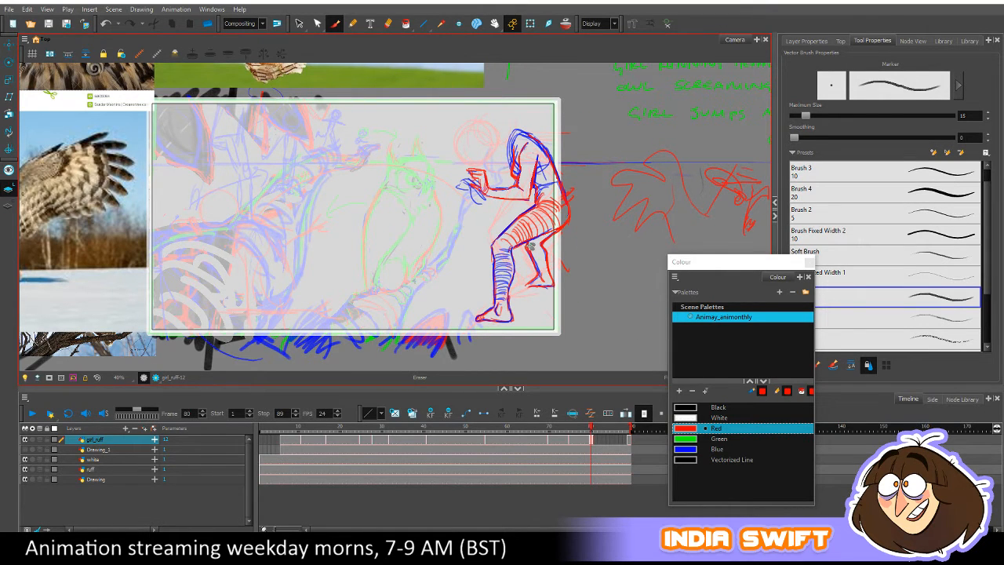
# Clean up the far leg with the Eraser and strengthen its red lines below the thigh and around the foot.
pyautogui.press('.')
pyautogui.press(',')
pyautogui.press('.')
pyautogui.press(',')
pyautogui.press('.')
pyautogui.hotkey('alt', 'e')
pyautogui.hotkey('alt', 'b')
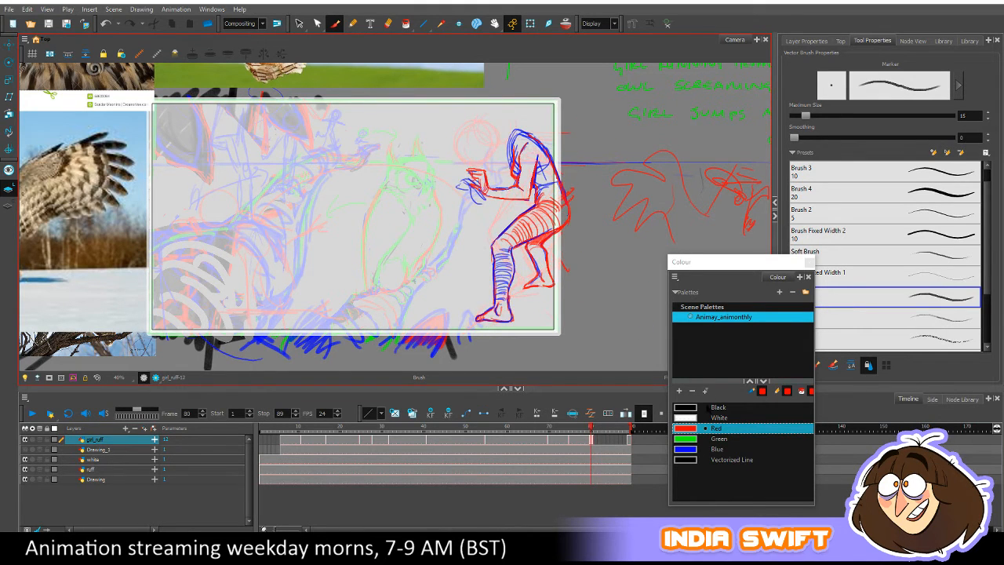
# Switch to blue and outline the underside of the near thigh and buttock, comparing with frame 79.
pyautogui.click(690, 448)
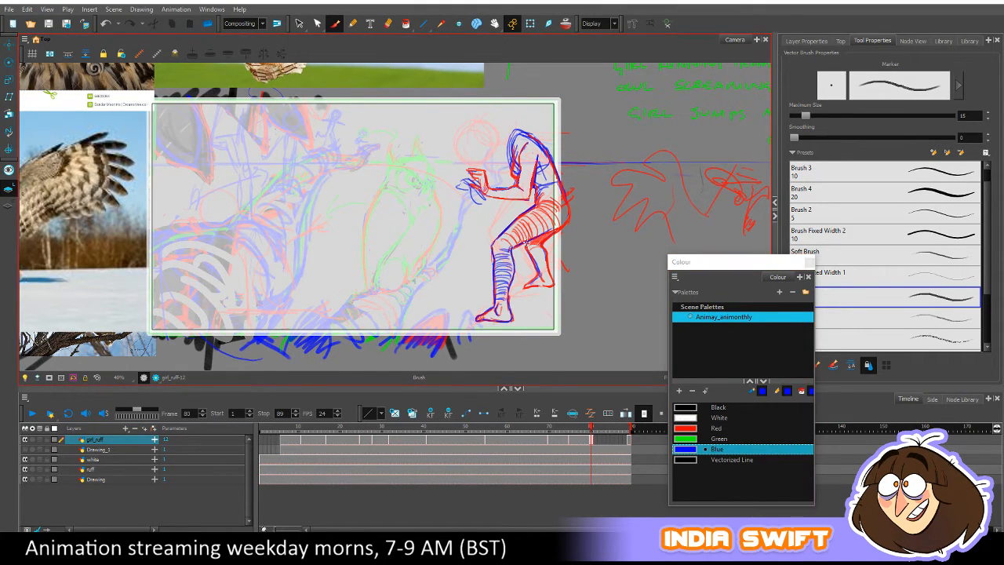
pyautogui.press(',')
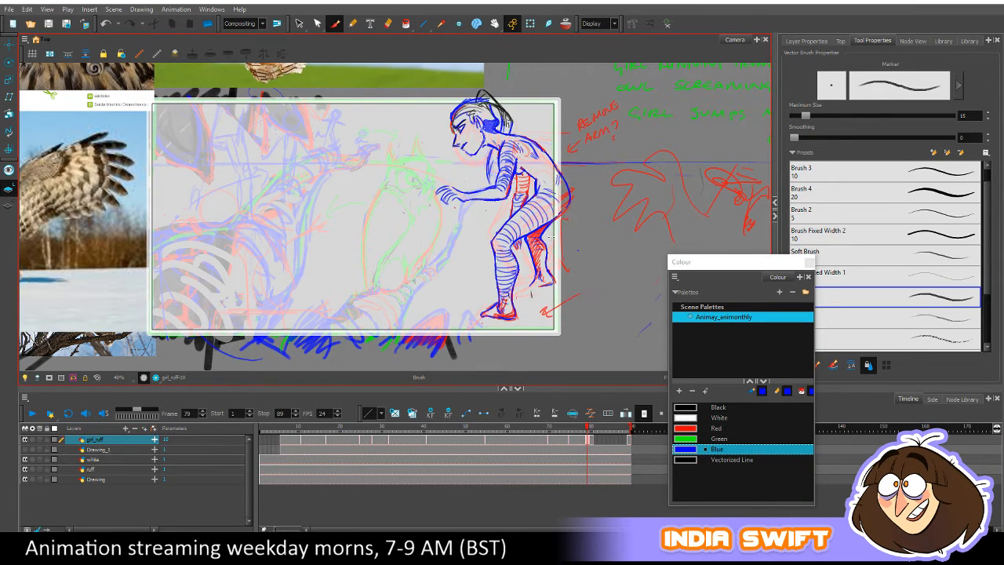
pyautogui.press('.')
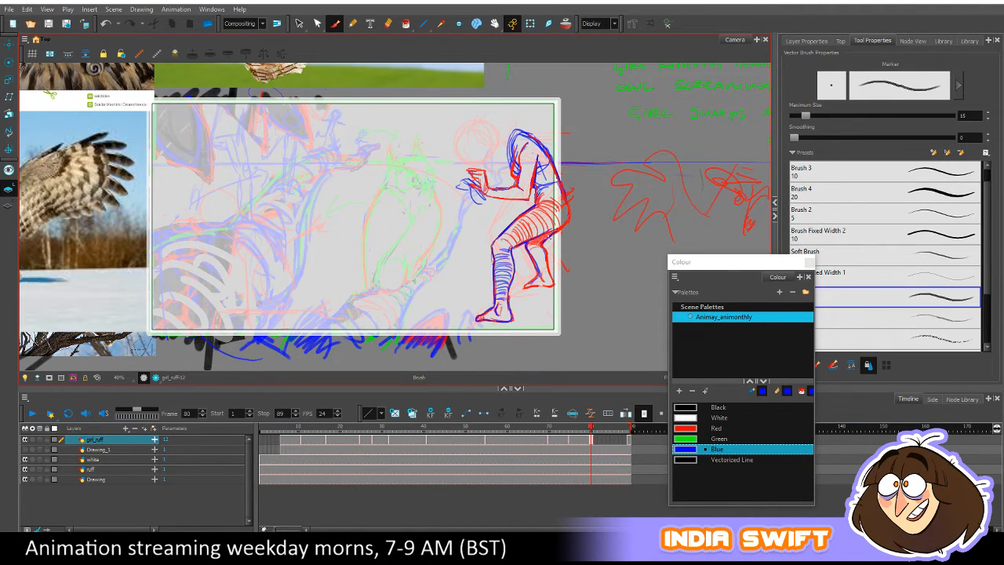
pyautogui.press(',')
pyautogui.press('.')
pyautogui.press(',')
pyautogui.press('.')
pyautogui.press(',')
pyautogui.press('.')
pyautogui.press(',')
pyautogui.press('.')
pyautogui.press(',')
pyautogui.press('.')
pyautogui.press(',')
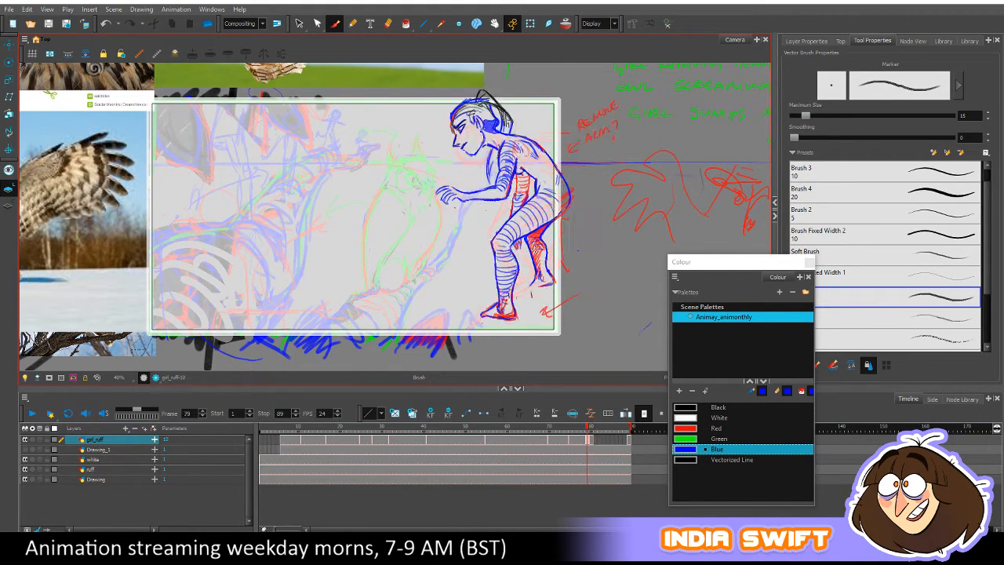
pyautogui.press('.')
# Erase the far leg's red shin line and start redrawing the shin in blue with the Brush.
pyautogui.moveTo(524, 255); pyautogui.dragTo(539, 274)
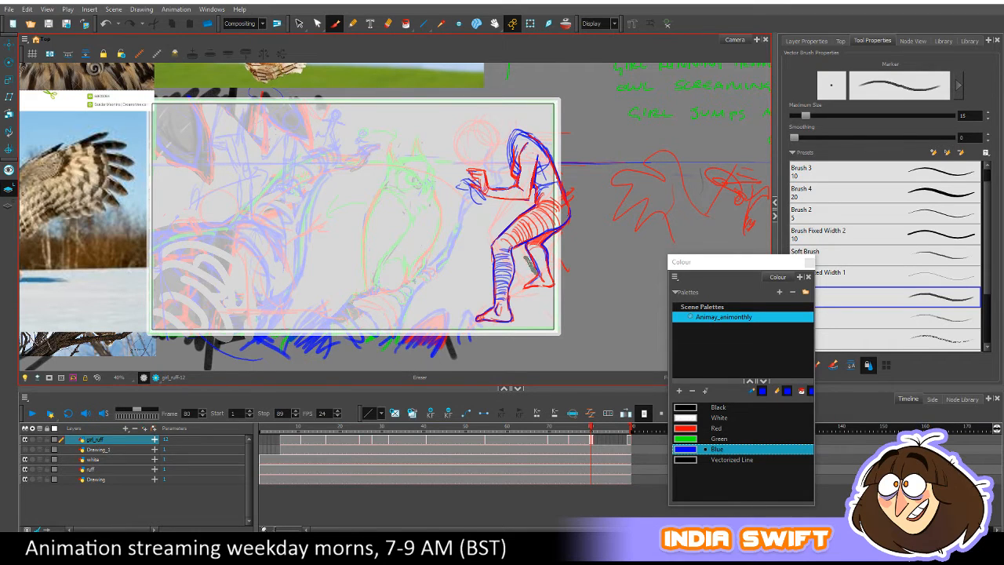
pyautogui.press('e')
pyautogui.press(',')
pyautogui.press('.')
pyautogui.press(',')
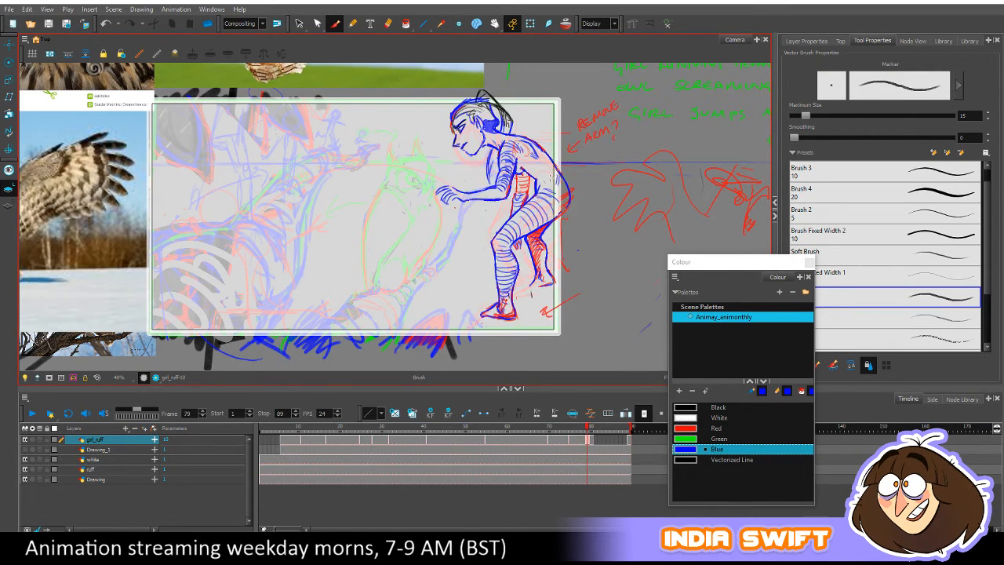
pyautogui.press('.')
pyautogui.press('b')
pyautogui.moveTo(533, 259); pyautogui.dragTo(539, 274)
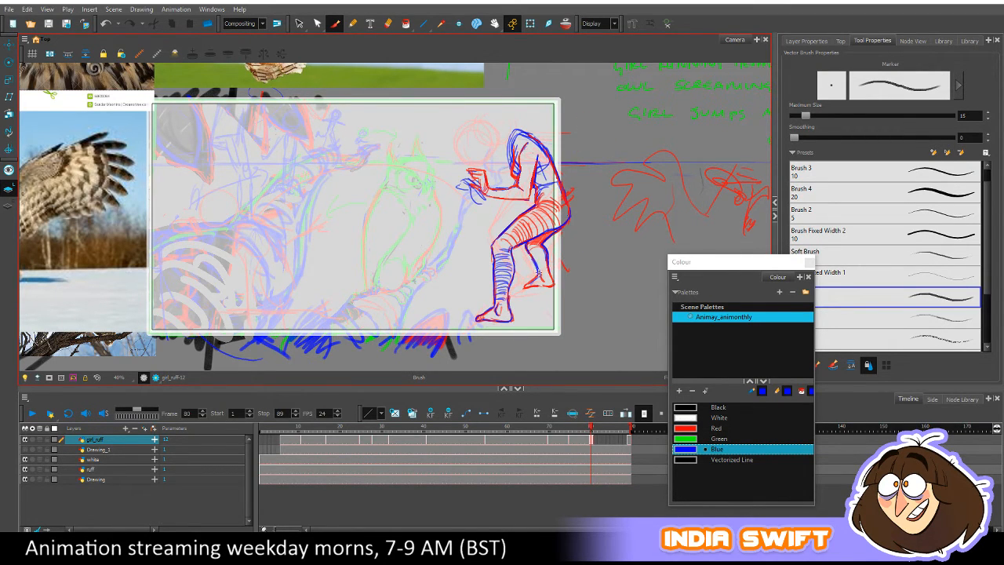
# Reinforce the buttock's rear contour in blue, flipping to frame 79 for reference.
pyautogui.press(',')
pyautogui.press('.')
pyautogui.press(',')
pyautogui.press('.')
pyautogui.moveTo(570, 228)
pyautogui.mouseDown()
pyautogui.moveTo(564, 193)
pyautogui.moveTo(569, 223)
pyautogui.mouseUp()
pyautogui.press(',')
pyautogui.press('.')
pyautogui.press(',')
pyautogui.press('.')
pyautogui.hotkey('alt', 'e')
pyautogui.hotkey('alt', 'b')
# Draw the far knee and upper calf in blue over the red lines, flipping between frames 79 and 80.
pyautogui.press(',')
pyautogui.press('.')
pyautogui.press(',')
pyautogui.press('.')
pyautogui.press(',')
pyautogui.press('.')
pyautogui.press(',')
pyautogui.press('.')
pyautogui.hotkey('alt', 'b')
pyautogui.press(',')
pyautogui.press('.')
pyautogui.press(',')
pyautogui.press('.')
pyautogui.press(',')
pyautogui.press('.')
pyautogui.press(',')
pyautogui.press('.')
pyautogui.press(',')
pyautogui.press('.')
pyautogui.press(',')
pyautogui.press('.')
pyautogui.press(',')
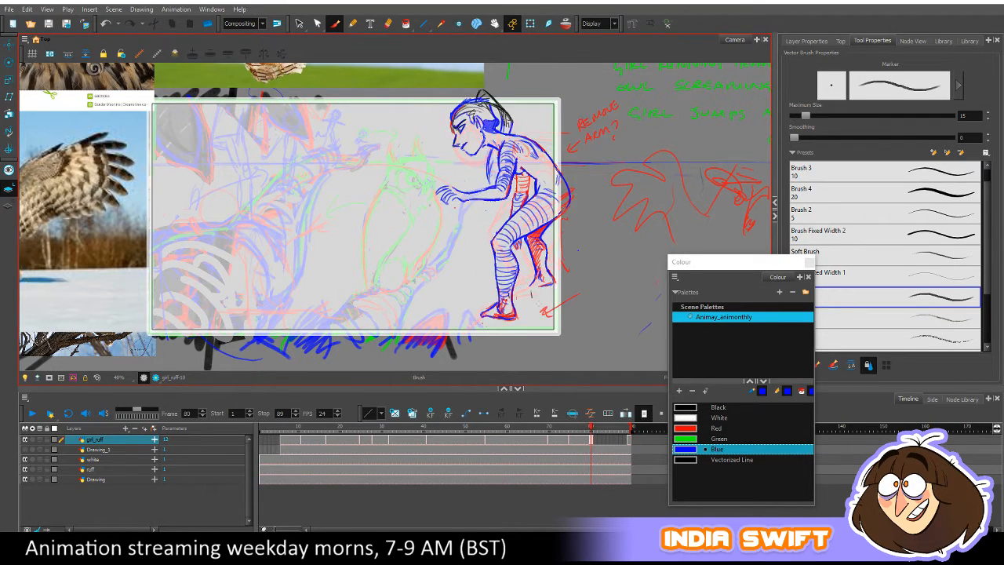
pyautogui.press('.')
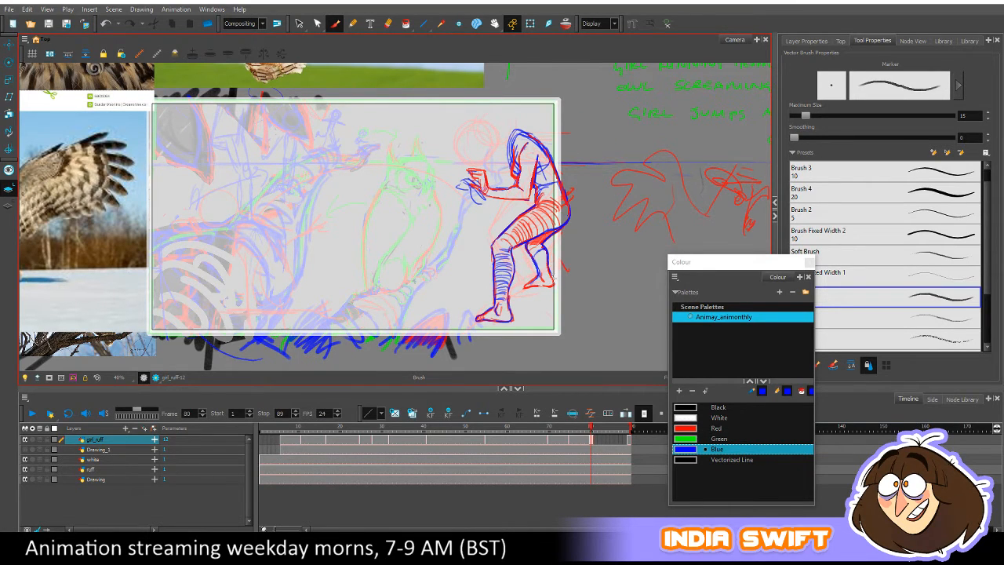
# Rework the far shin and calf lines between knee and ankle on frame 80, using frame 79 as reference.
pyautogui.press(',')
pyautogui.press('.')
pyautogui.press(',')
pyautogui.press('.')
pyautogui.press(',')
pyautogui.press('.')
pyautogui.press(',')
pyautogui.press('.')
pyautogui.press(',')
pyautogui.press('.')
pyautogui.press(',')
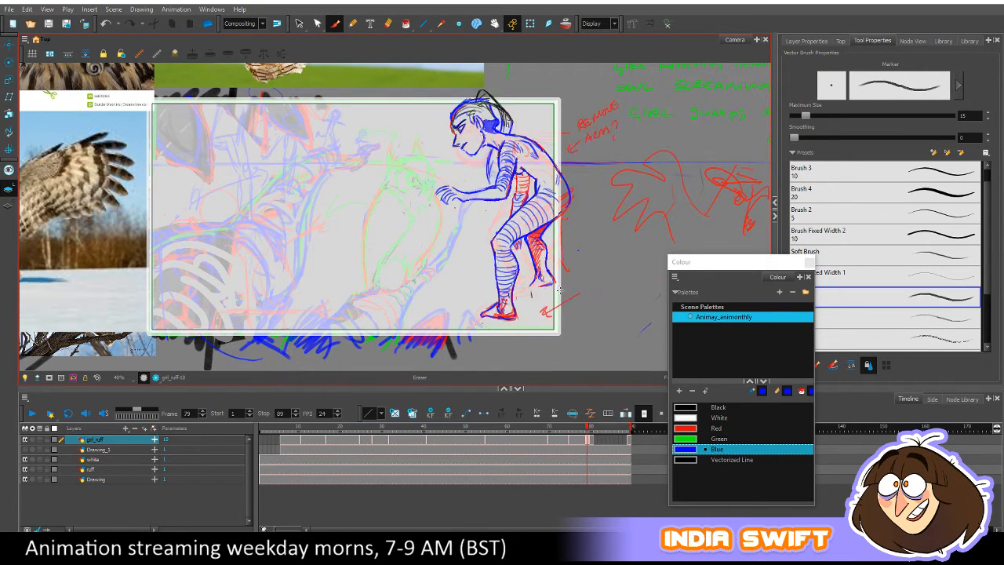
pyautogui.press('.')
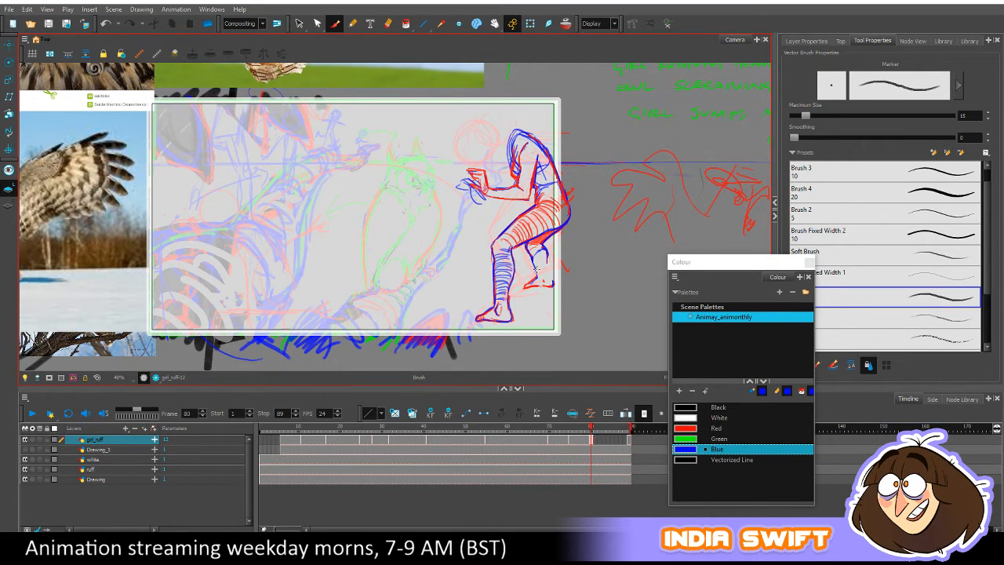
# Extend the far lower leg's blue outline from the knee down to the ankle, comparing with frame 79.
pyautogui.press(',')
pyautogui.press('.')
pyautogui.press(',')
pyautogui.press('.')
pyautogui.press(',')
pyautogui.press('.')
pyautogui.press(',')
pyautogui.press('.')
pyautogui.press(',')
pyautogui.press('.')
pyautogui.press(',')
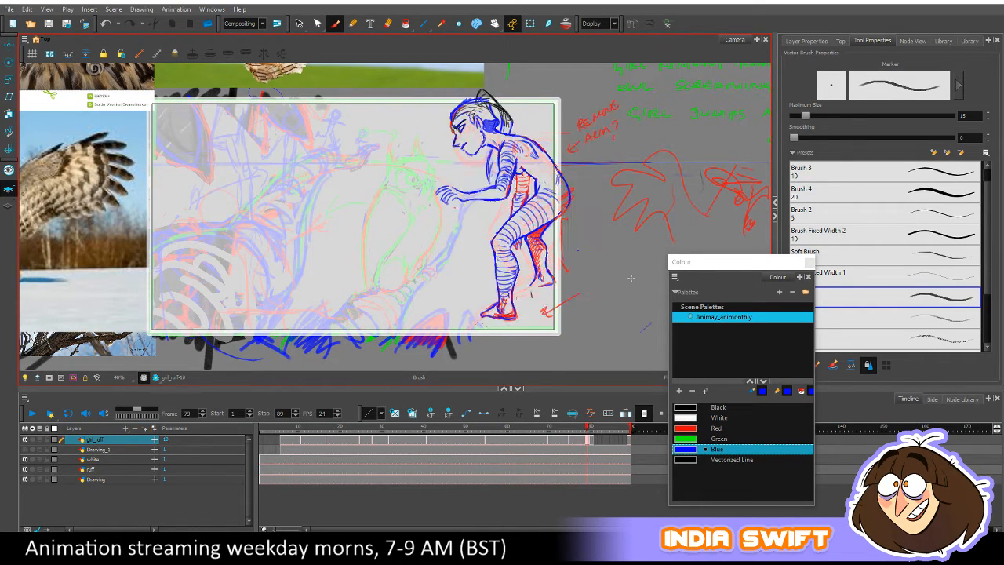
pyautogui.press('.')
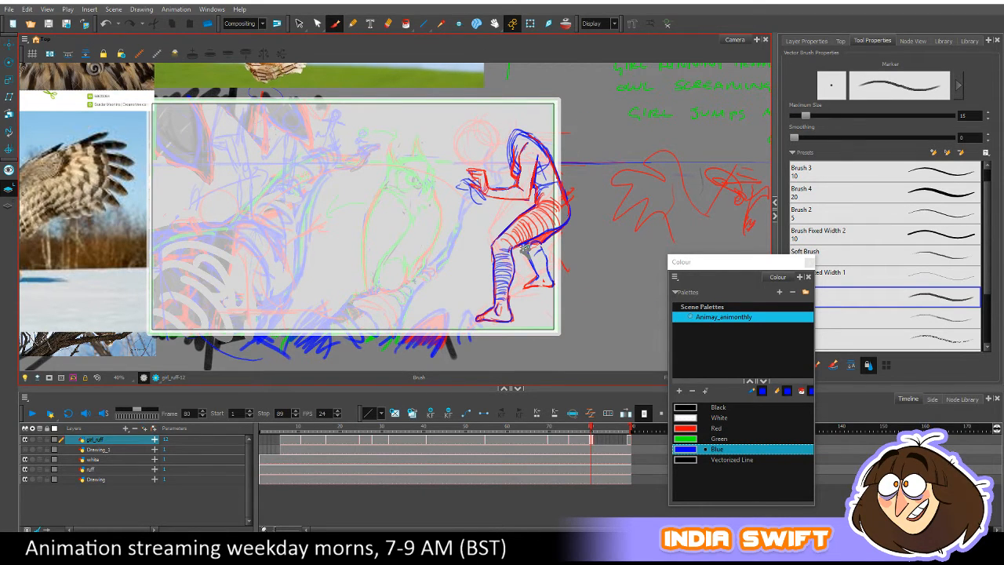
# Clean up around the far knee and draw the back of the ankle and heel in blue, checking frame 79.
pyautogui.hotkey('alt', 'e')
pyautogui.hotkey('alt', 'b')
pyautogui.moveTo(547, 270); pyautogui.dragTo(554, 286)
pyautogui.press(',')
pyautogui.press('.')
pyautogui.press(',')
pyautogui.press('.')
pyautogui.press(',')
pyautogui.press('.')
pyautogui.press(',')
pyautogui.press('.')
# Draw the far calf's contour in blue from below the thigh toward the ankle, checking frame 79.
pyautogui.moveTo(541, 244); pyautogui.dragTo(548, 276)
pyautogui.press(',')
pyautogui.press('.')
pyautogui.press(',')
pyautogui.press('.')
# Erase the far lower leg's lines between thigh and ankle on frame 80, comparing with frame 79.
pyautogui.hotkey('alt', 'e')
pyautogui.press(',')
pyautogui.press('.')
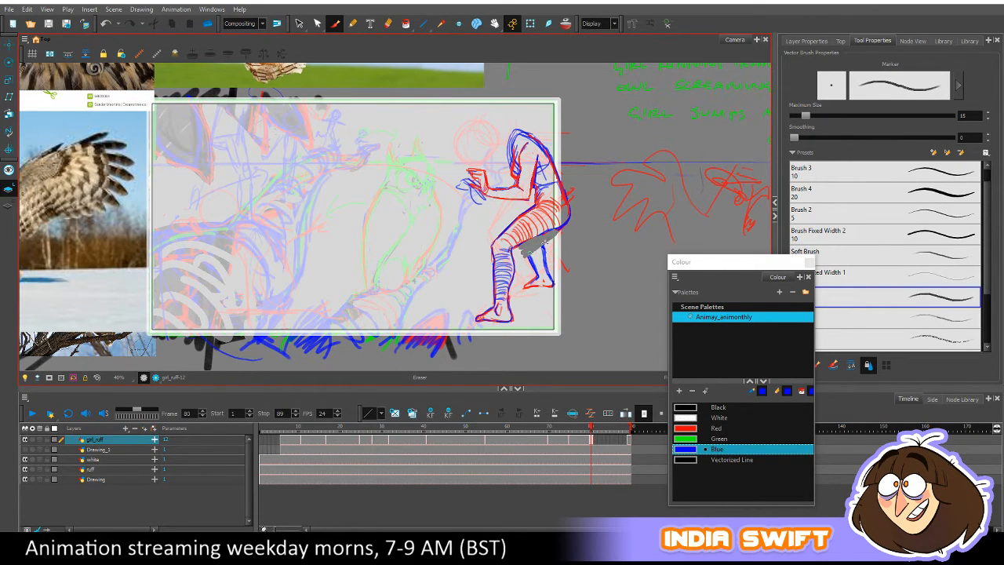
pyautogui.moveTo(543, 250)
pyautogui.mouseDown()
pyautogui.moveTo(537, 259)
pyautogui.moveTo(548, 259)
pyautogui.moveTo(532, 266)
pyautogui.moveTo(547, 267)
pyautogui.moveTo(550, 251)
pyautogui.mouseUp()
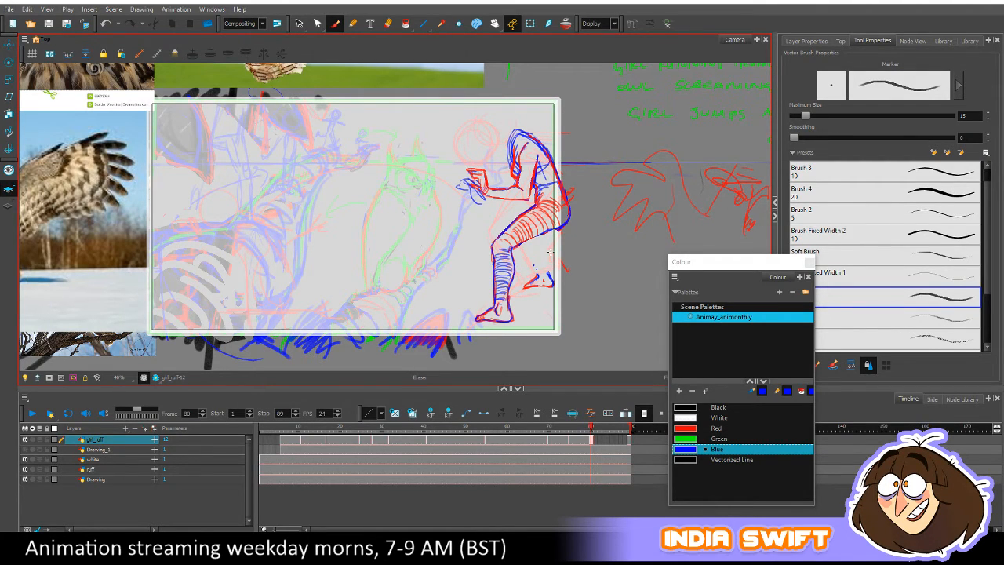
pyautogui.press(',')
pyautogui.press('.')
pyautogui.press(',')
pyautogui.press('.')
pyautogui.press(',')
pyautogui.press('.')
# Redraw the far calf's contour in blue from below the thigh to the heel, checking frame 79.
pyautogui.moveTo(526, 243); pyautogui.dragTo(530, 255)
pyautogui.press(',')
pyautogui.press('.')
pyautogui.moveTo(541, 257); pyautogui.dragTo(547, 276)
pyautogui.press(',')
pyautogui.press('.')
pyautogui.press(',')
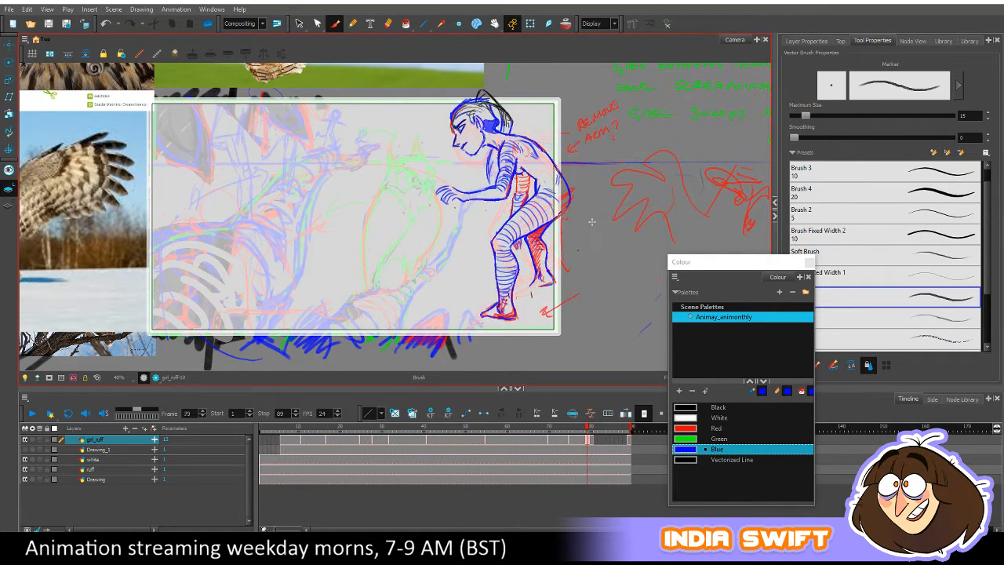
pyautogui.press('.')
pyautogui.press(',')
pyautogui.press('.')
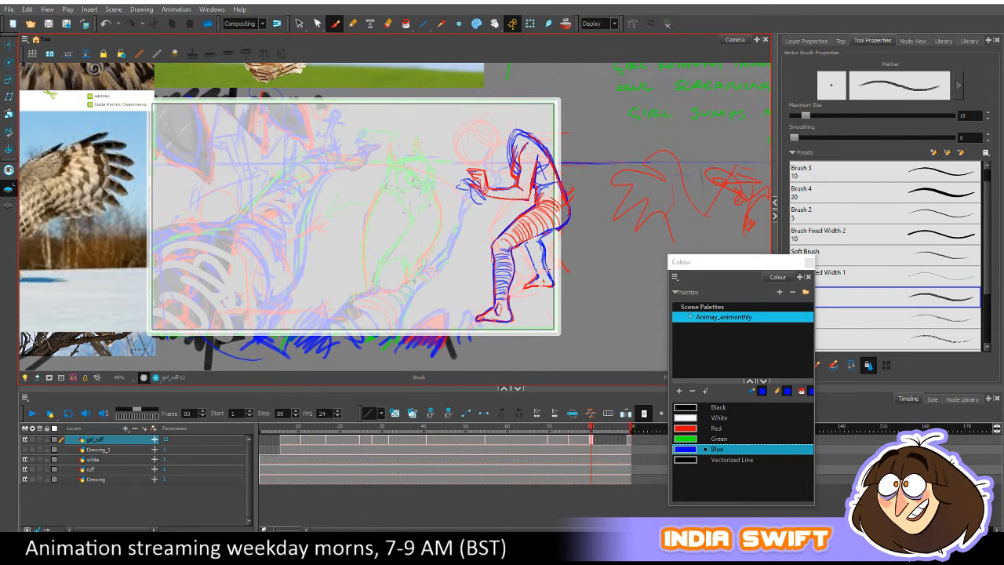
pyautogui.press(',')
pyautogui.press('.')
# Draw the far shin in red from below the near thigh to the foot, comparing with frame 79.
pyautogui.click(695, 428)
pyautogui.press(',')
pyautogui.press('.')
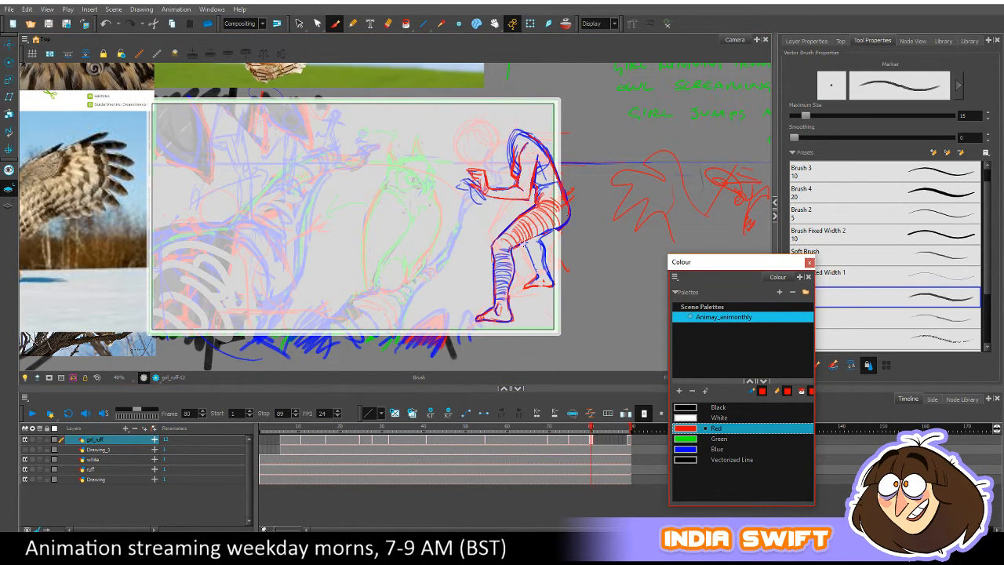
pyautogui.moveTo(526, 245); pyautogui.dragTo(529, 255)
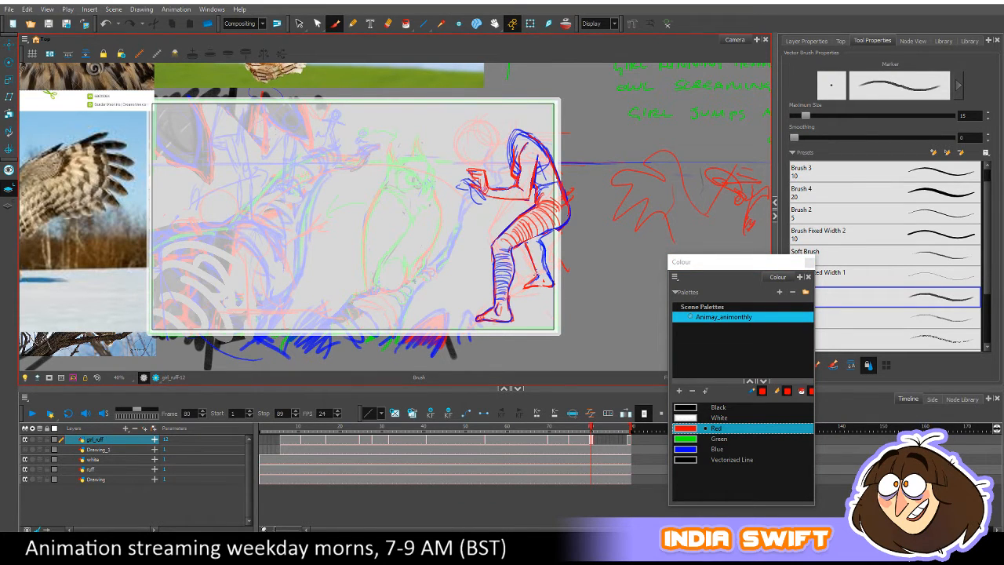
pyautogui.press(',')
pyautogui.press('.')
pyautogui.press(',')
pyautogui.press('.')
pyautogui.moveTo(524, 243); pyautogui.dragTo(537, 282)
pyautogui.press(',')
pyautogui.press('.')
pyautogui.press(',')
pyautogui.press('.')
# Try deleting the selected far lower leg on frame 80, comparing the pose with frame 79.
pyautogui.click(299, 23)
pyautogui.moveTo(524, 255); pyautogui.dragTo(541, 298)
pyautogui.press('Delete')
pyautogui.press(',')
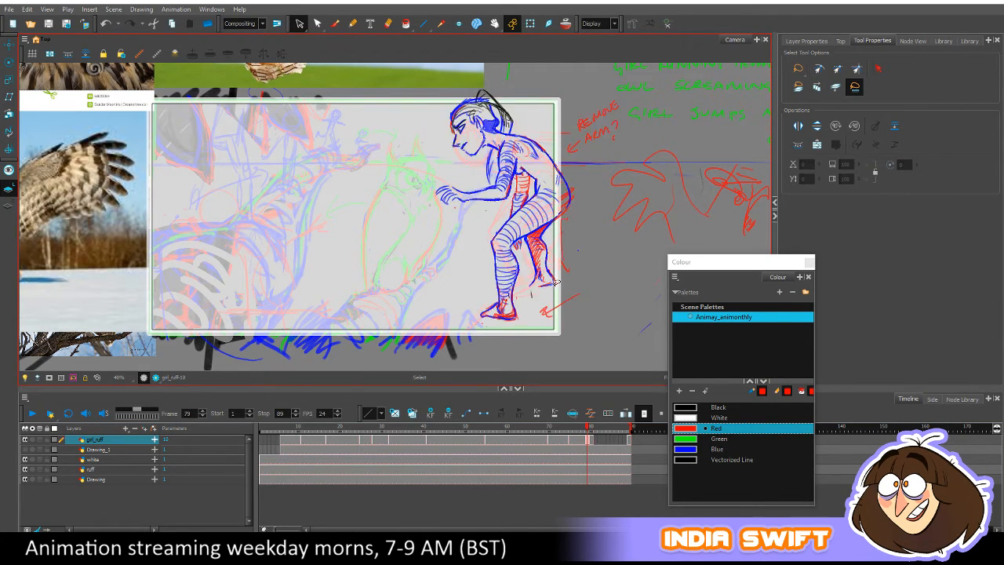
pyautogui.press('.')
pyautogui.press(',')
pyautogui.press('.')
pyautogui.hotkey('ctrl', 'z')
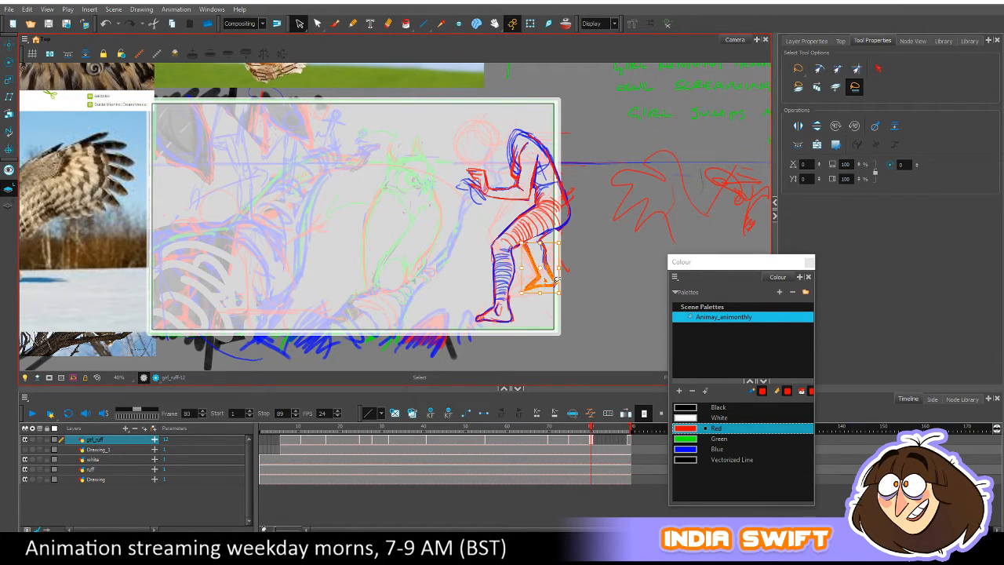
pyautogui.press('Delete')
pyautogui.press(',')
pyautogui.press('.')
pyautogui.press(',')
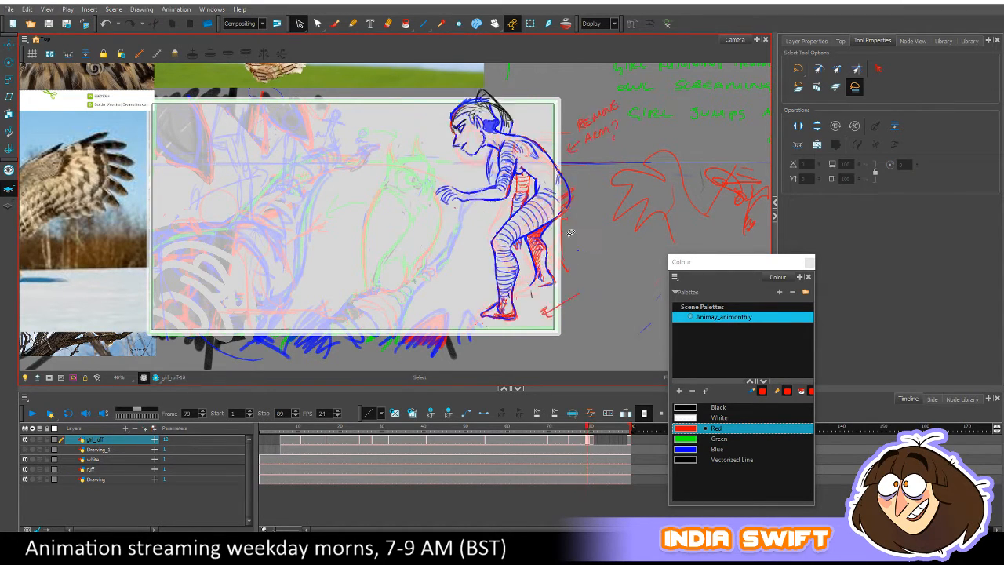
pyautogui.press('.')
pyautogui.hotkey('ctrl', 'z')
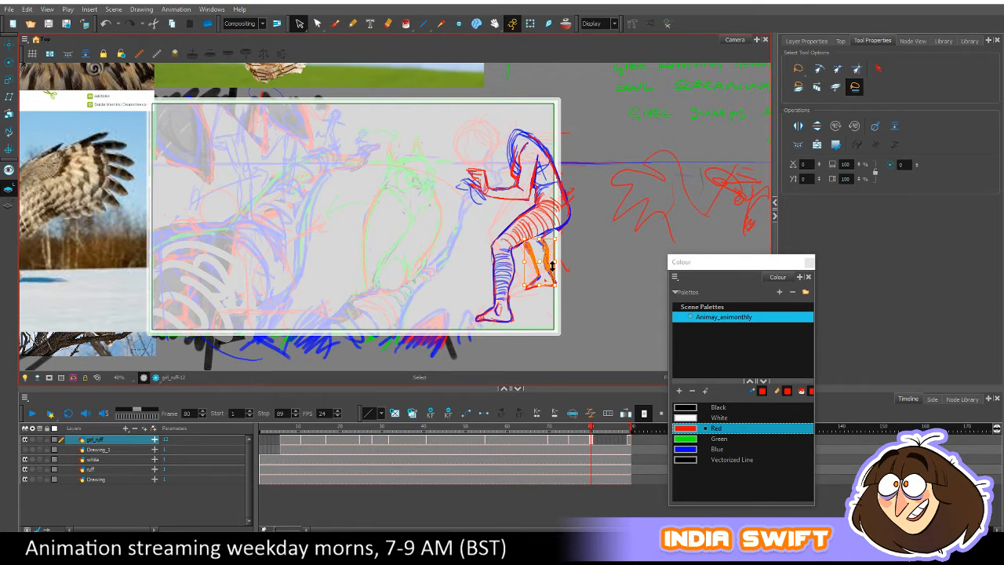
# Adjust the selected far lower leg slightly upward on frame 80 and compare it with frame 79.
pyautogui.moveTo(552, 266)
pyautogui.mouseDown()
pyautogui.moveTo(556, 219)
pyautogui.moveTo(551, 254)
pyautogui.moveTo(558, 240)
pyautogui.mouseUp()
pyautogui.click(579, 237)
pyautogui.press(',')
pyautogui.press('.')
pyautogui.press(',')
pyautogui.press('.')
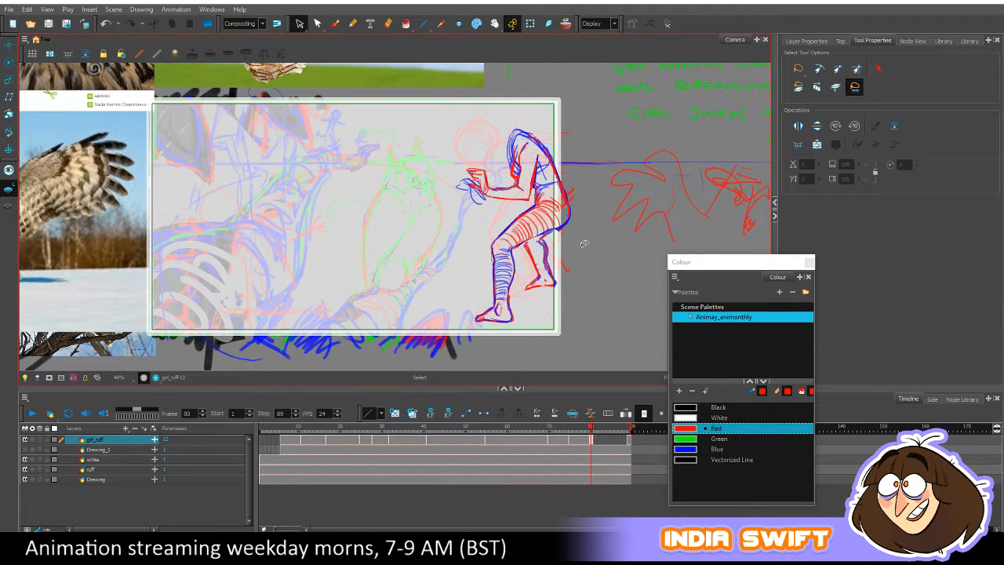
# Select the far leg's red shin line and nudge it slightly upward, checking against frame 79.
pyautogui.click(533, 258)
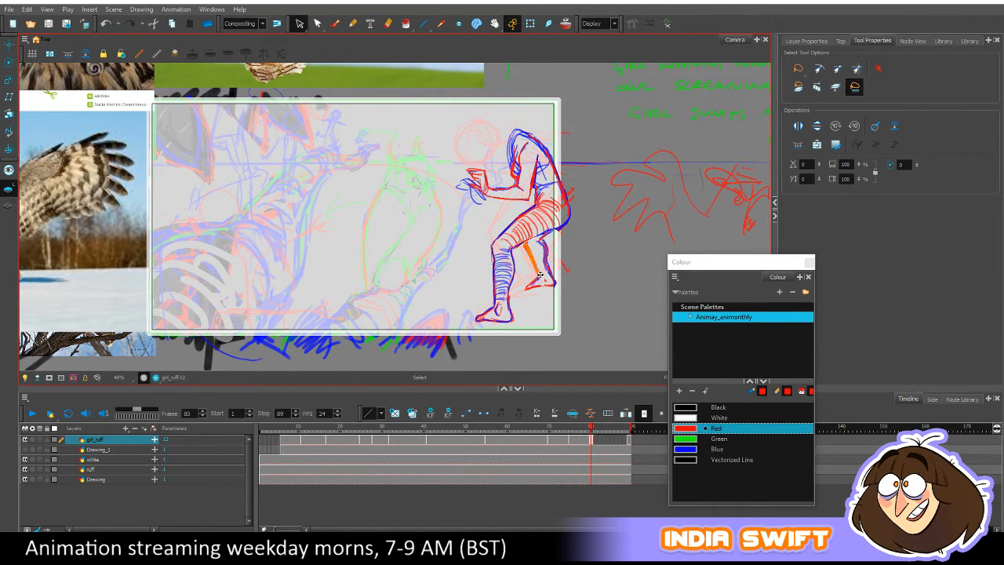
pyautogui.moveTo(547, 240); pyautogui.dragTo(547, 237)
pyautogui.click(576, 238)
pyautogui.press(',')
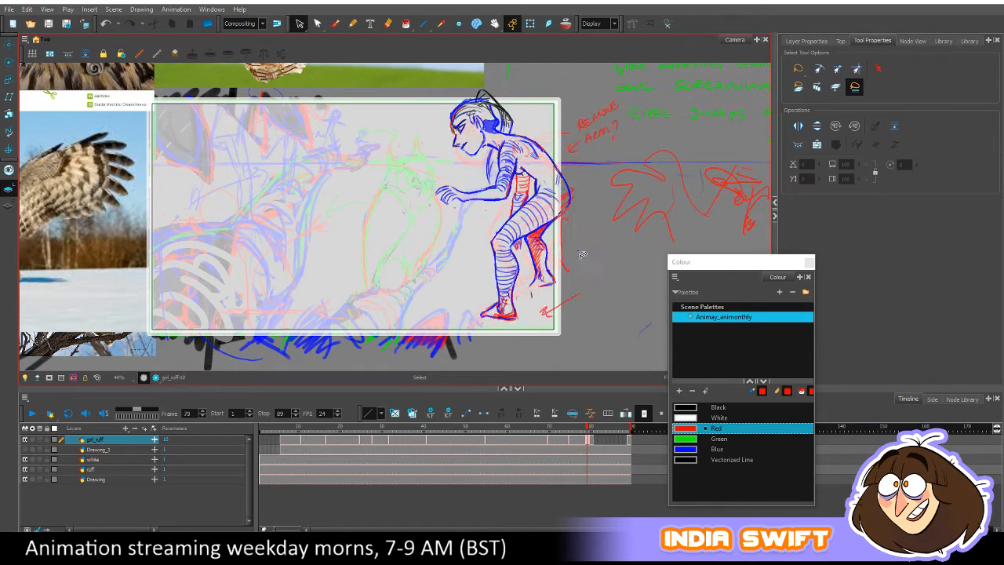
pyautogui.press('.')
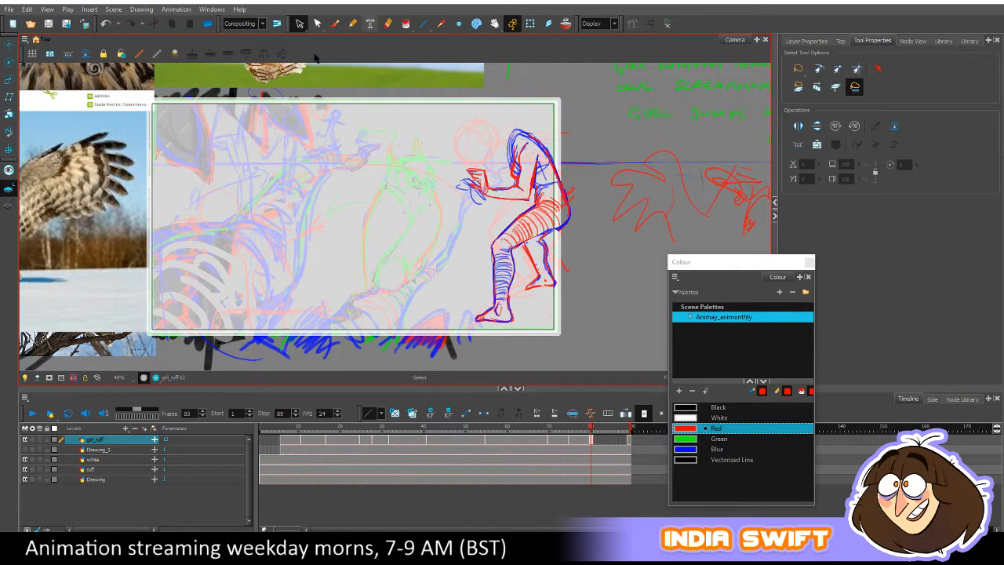
# Save the scene and erase the loose blue lines around the hands and the neck on frame 80.
pyautogui.hotkey('ctrl', 's')
pyautogui.hotkey('alt', 'e')
pyautogui.moveTo(461, 184)
pyautogui.mouseDown()
pyautogui.moveTo(481, 200)
pyautogui.moveTo(474, 198)
pyautogui.mouseUp()
pyautogui.moveTo(507, 145)
pyautogui.mouseDown()
pyautogui.moveTo(507, 171)
pyautogui.moveTo(514, 146)
pyautogui.mouseUp()
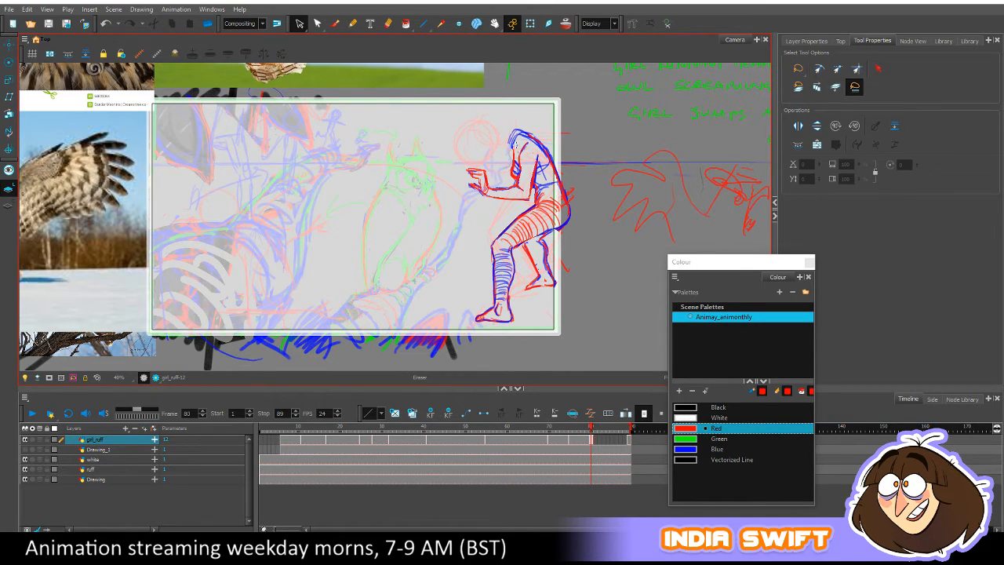
pyautogui.press('.')
pyautogui.press('.')
pyautogui.press('.')
pyautogui.press('.')
pyautogui.press('.')
pyautogui.press('e')
pyautogui.press('.')
# Draw the girl's head outline in red in front of the shoulders on frame 80, using frame 79 as reference.
pyautogui.click(335, 24)
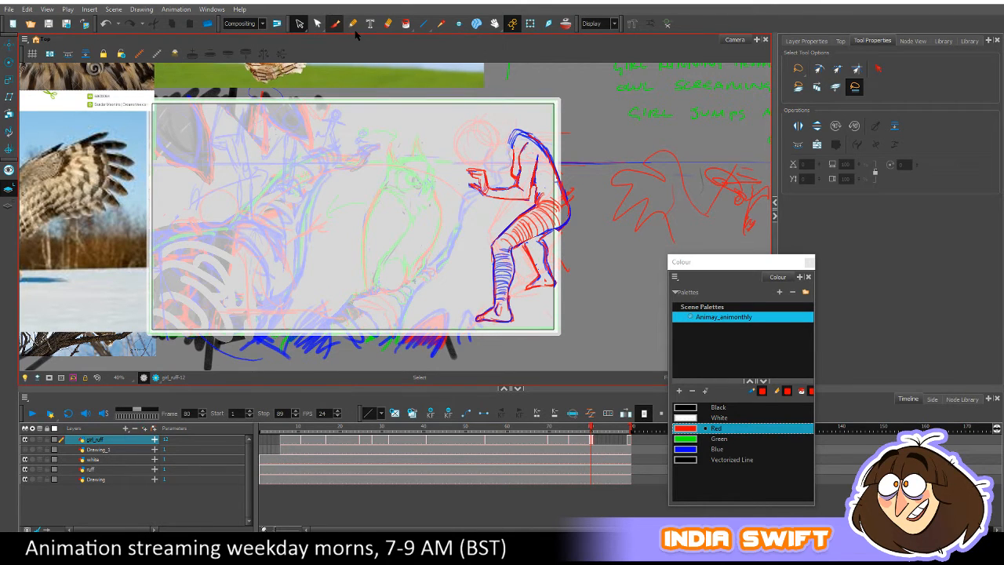
pyautogui.press('.')
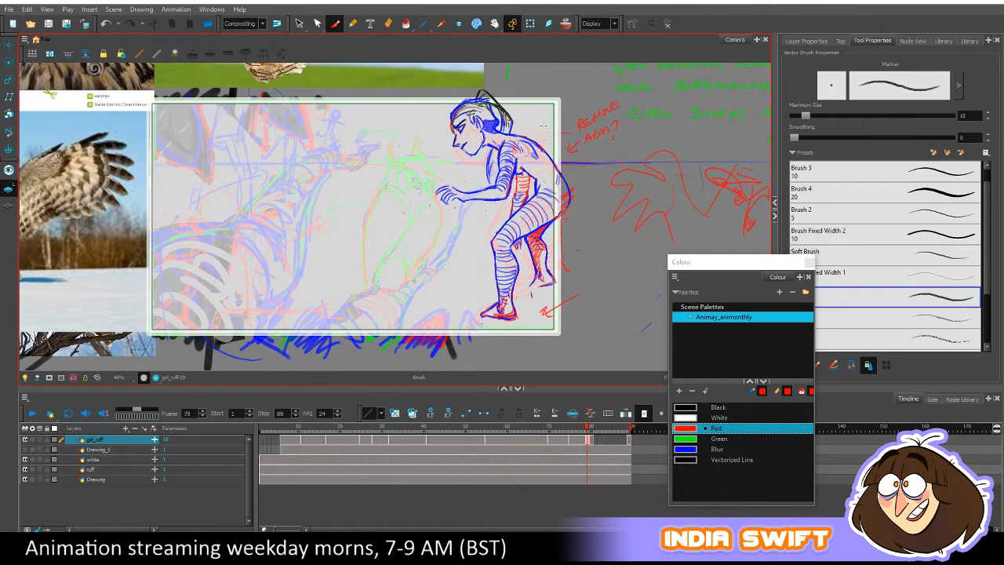
pyautogui.press('.')
pyautogui.moveTo(582, 183); pyautogui.dragTo(525, 201)
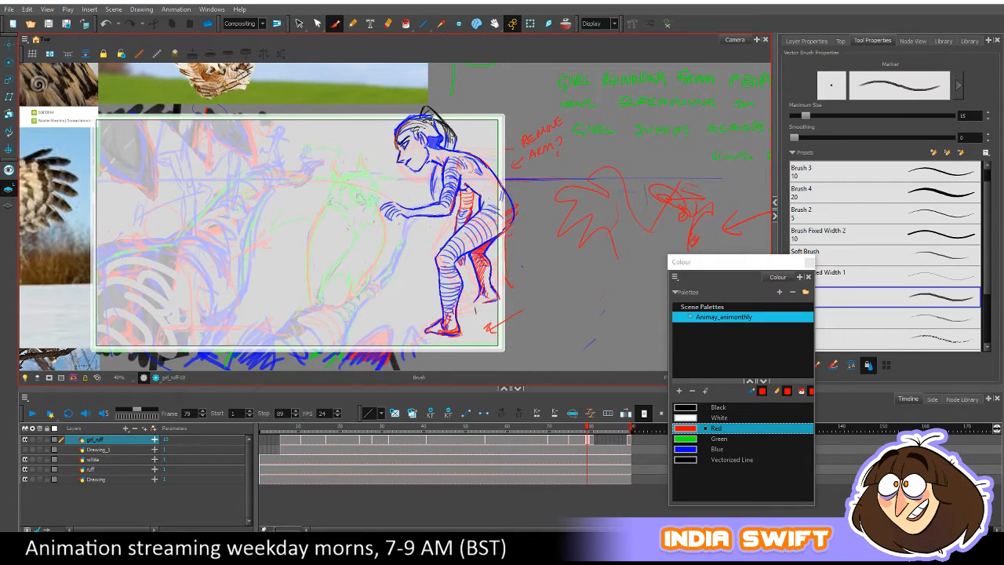
pyautogui.press('.')
pyautogui.press('.')
pyautogui.moveTo(430, 122)
pyautogui.mouseDown()
pyautogui.moveTo(414, 143)
pyautogui.moveTo(416, 135)
pyautogui.moveTo(422, 160)
pyautogui.moveTo(444, 150)
pyautogui.moveTo(425, 120)
pyautogui.moveTo(450, 138)
pyautogui.moveTo(447, 160)
pyautogui.mouseUp()
# Sketch the face profile with nose and jaw in red on frame 80, comparing with frame 79.
pyautogui.press('.')
pyautogui.press('.')
pyautogui.press('.')
pyautogui.press(',')
pyautogui.press('.')
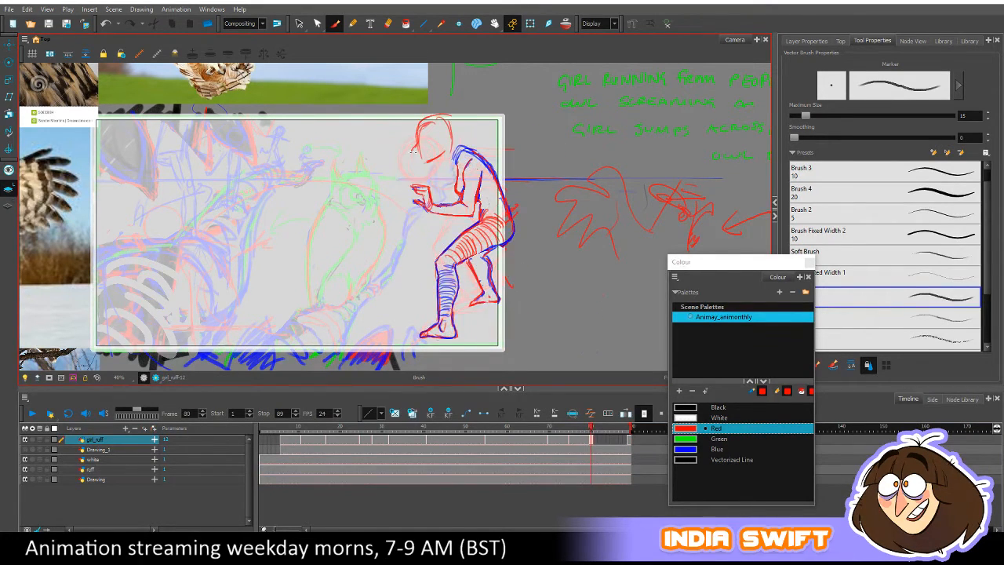
pyautogui.press(',')
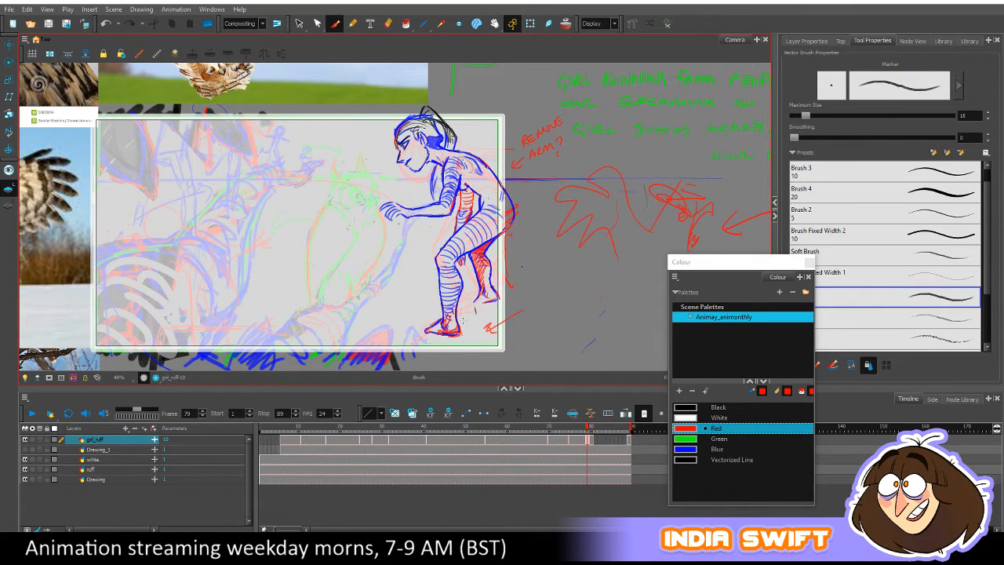
pyautogui.moveTo(584, 428)
pyautogui.mouseDown()
pyautogui.moveTo(563, 428)
pyautogui.moveTo(592, 417)
pyautogui.mouseUp()
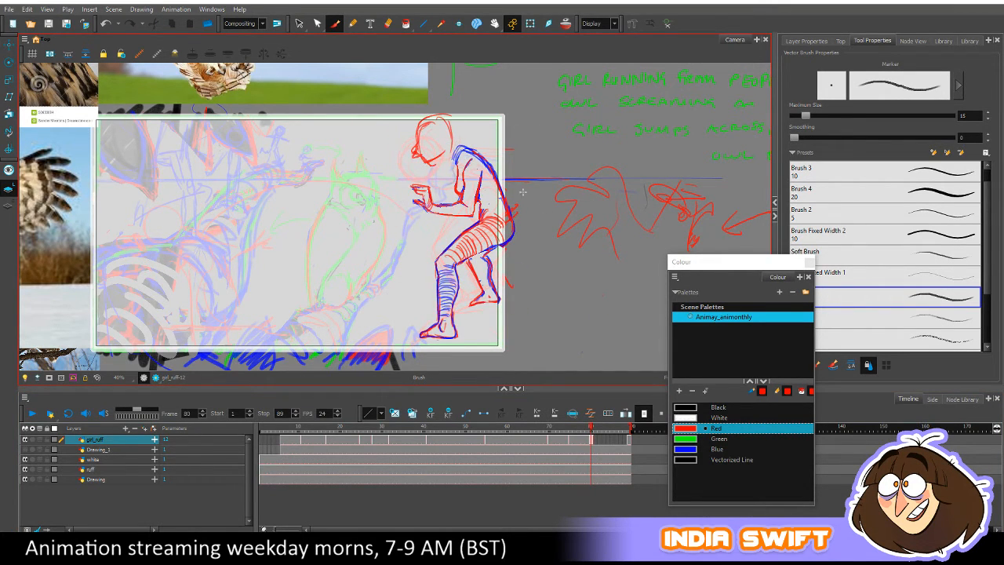
# Trace the nose in blue over the red face profile on frame 80, flipping to frame 79 for reference.
pyautogui.click(687, 448)
pyautogui.press(',')
pyautogui.press('.')
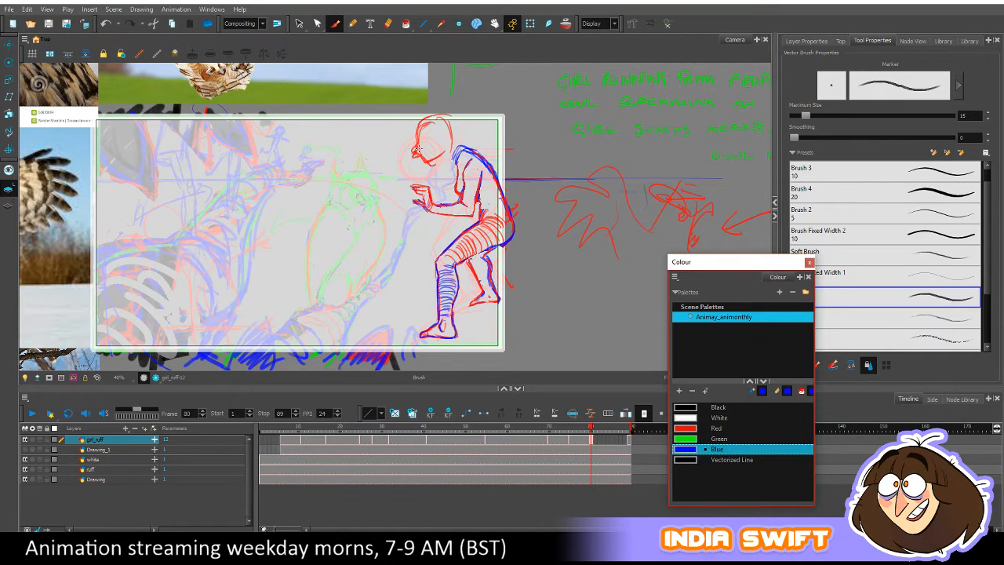
pyautogui.press(',')
pyautogui.press('.')
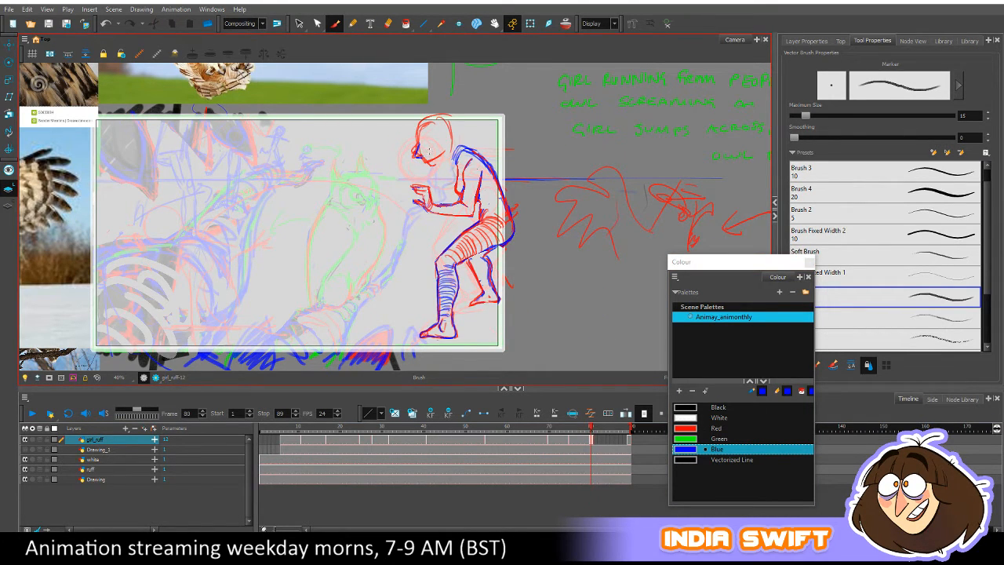
pyautogui.press(',')
pyautogui.press('.')
pyautogui.press(',')
pyautogui.press('.')
# Draw the mouth and chin area in blue below the nose on frame 80, checking frame 79.
pyautogui.press(',')
pyautogui.press('.')
pyautogui.press(',')
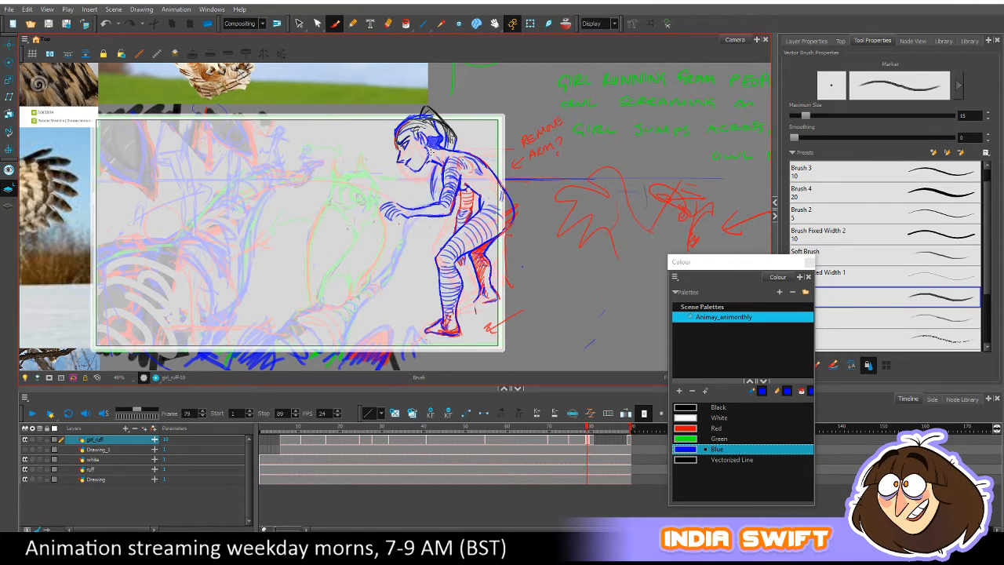
pyautogui.press('.')
pyautogui.press(',')
pyautogui.press('.')
pyautogui.press(',')
pyautogui.press('.')
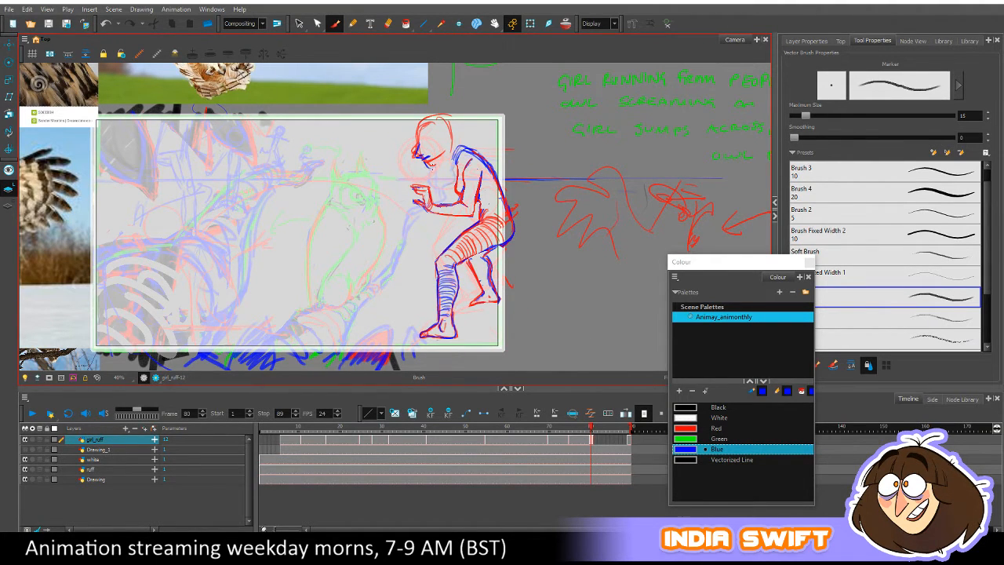
pyautogui.press(',')
pyautogui.press('.')
pyautogui.press('.')
# Erase the rough nose and inner face lines on frame 80, comparing the head with frame 79.
pyautogui.moveTo(443, 151); pyautogui.dragTo(447, 149)
pyautogui.press(',')
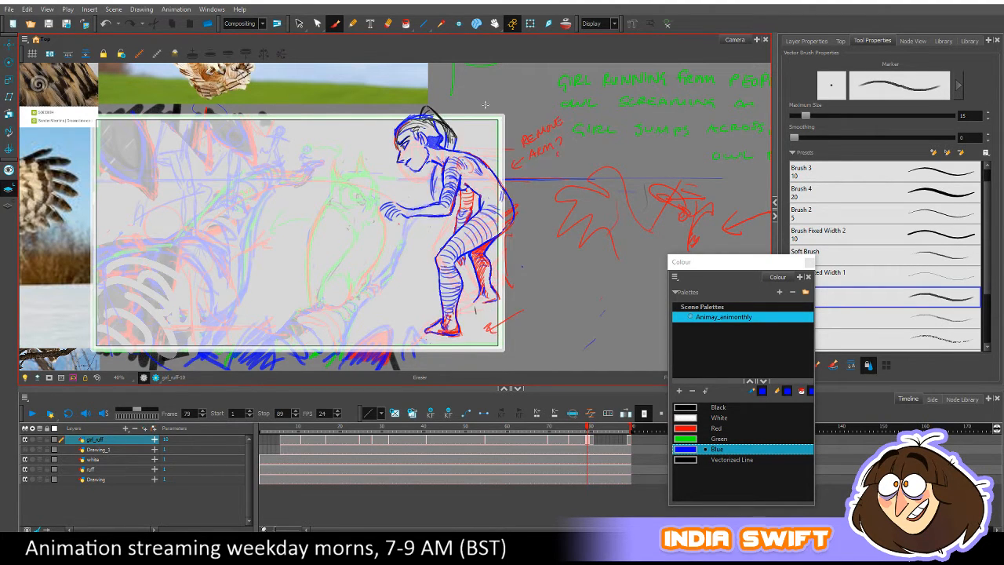
pyautogui.press('.')
pyautogui.hotkey('alt', 'b')
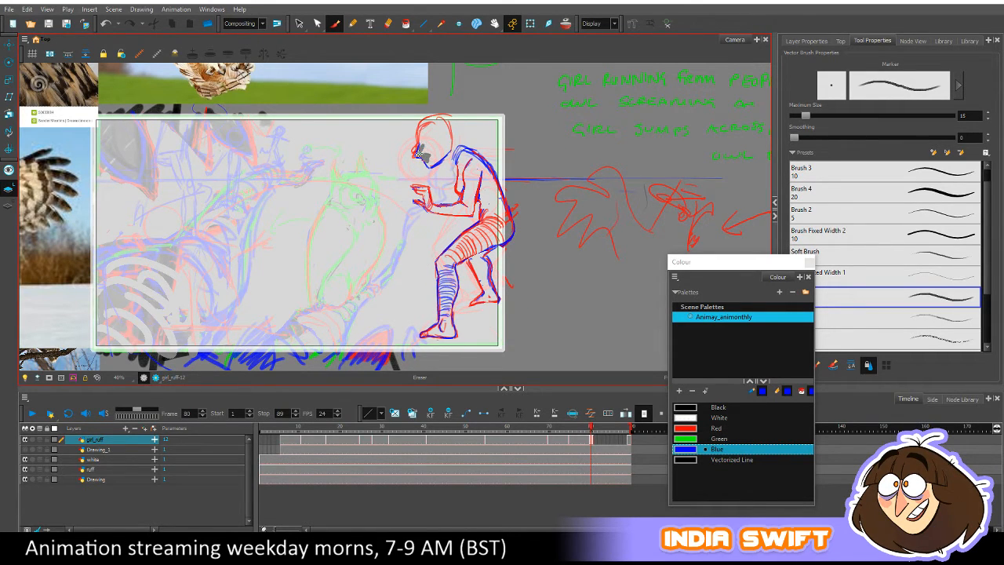
pyautogui.moveTo(418, 154); pyautogui.dragTo(416, 153)
pyautogui.press(',')
pyautogui.press('.')
pyautogui.press(',')
pyautogui.press('.')
pyautogui.press(',')
pyautogui.press('.')
pyautogui.press(',')
pyautogui.press('.')
# Redraw the nose in blue and extend the profile up the forehead on frame 80, checking frame 79.
pyautogui.hotkey('alt', 'b')
pyautogui.press(',')
pyautogui.press('.')
pyautogui.press(',')
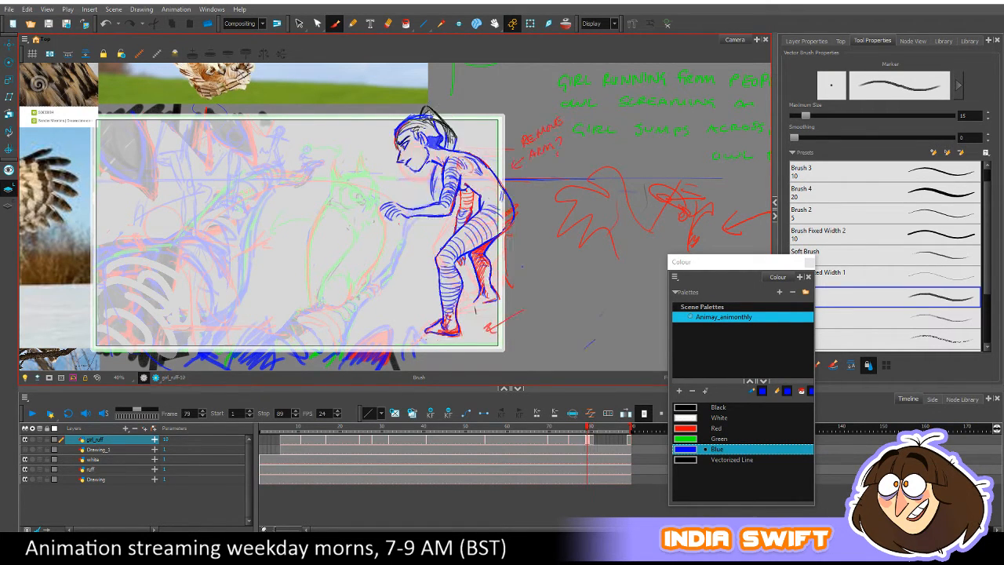
pyautogui.press('.')
pyautogui.press(',')
pyautogui.press('.')
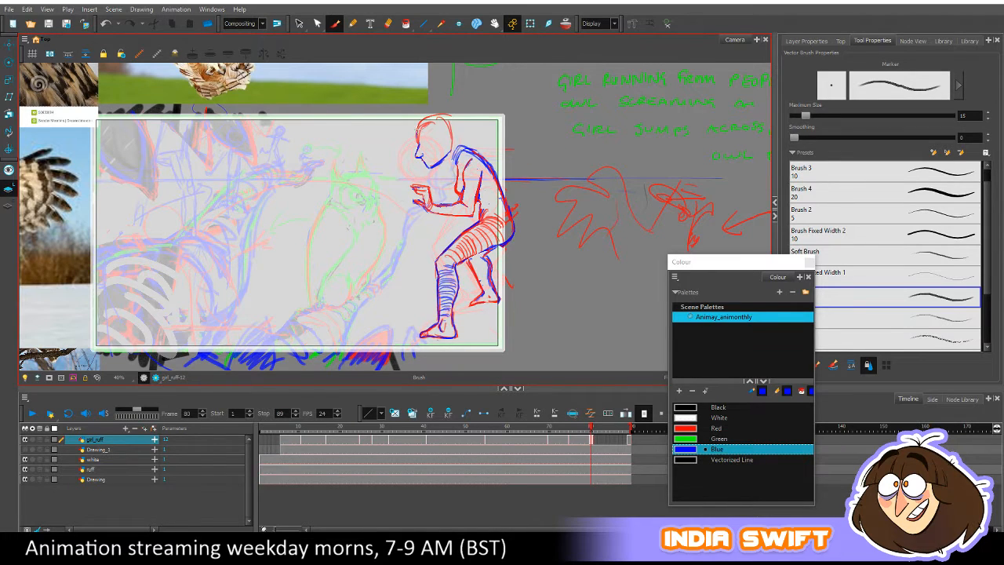
pyautogui.press(',')
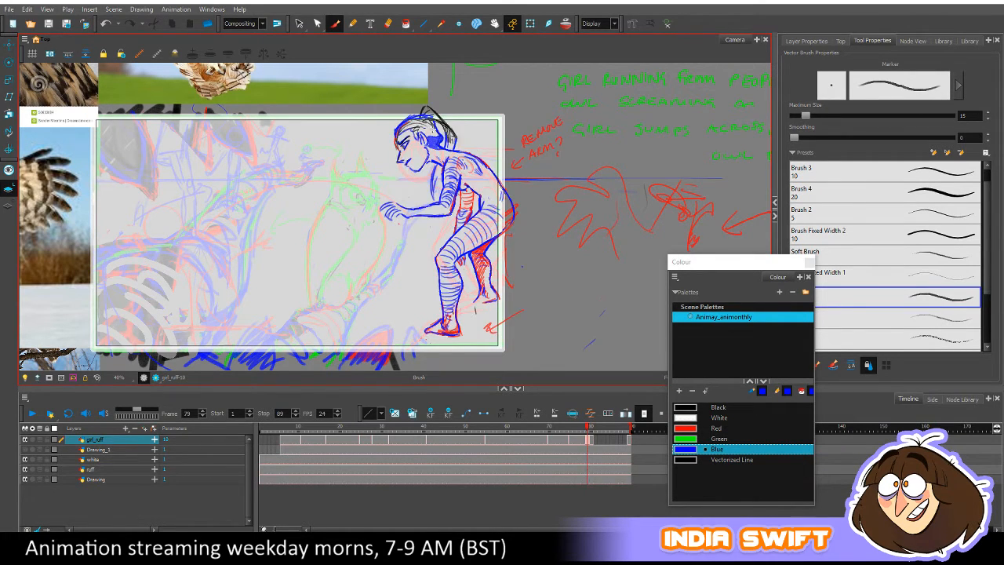
pyautogui.press('.')
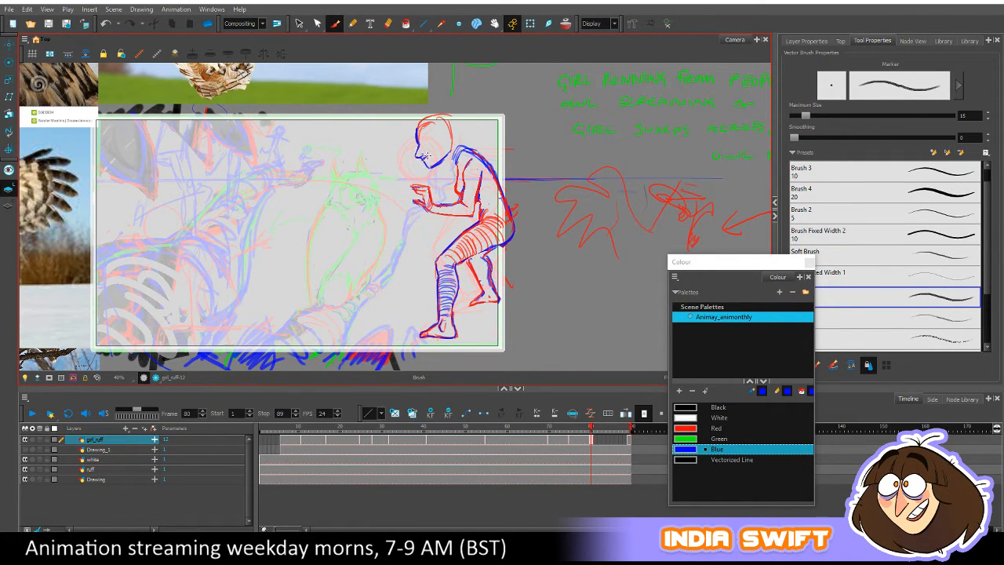
pyautogui.press(',')
pyautogui.press('.')
# Erase the nose from the blue face profile on frame 80, flipping to frame 79 for comparison.
pyautogui.hotkey('alt', 'e')
pyautogui.hotkey('alt', 'b')
pyautogui.press(',')
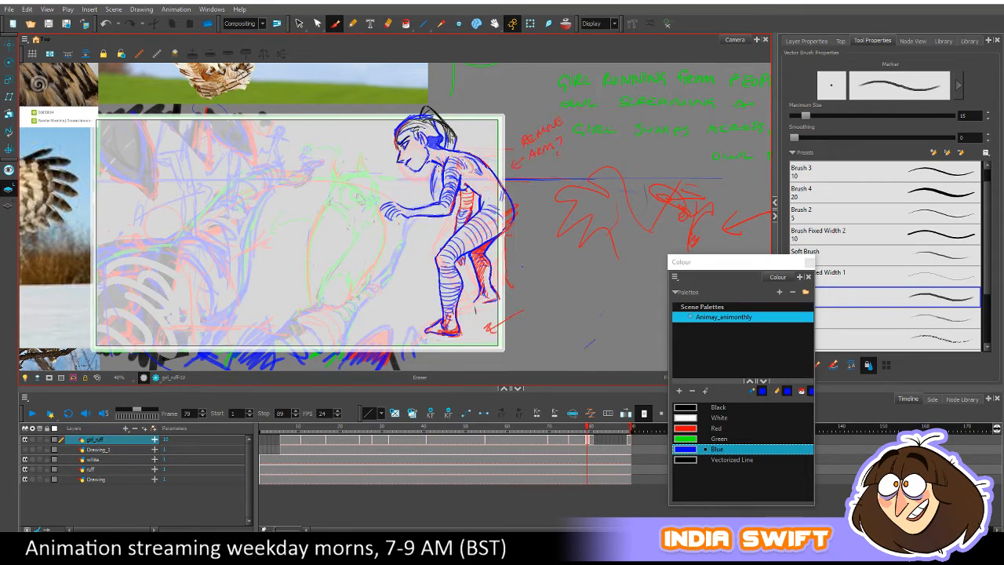
pyautogui.press('.')
pyautogui.press(',')
pyautogui.press('.')
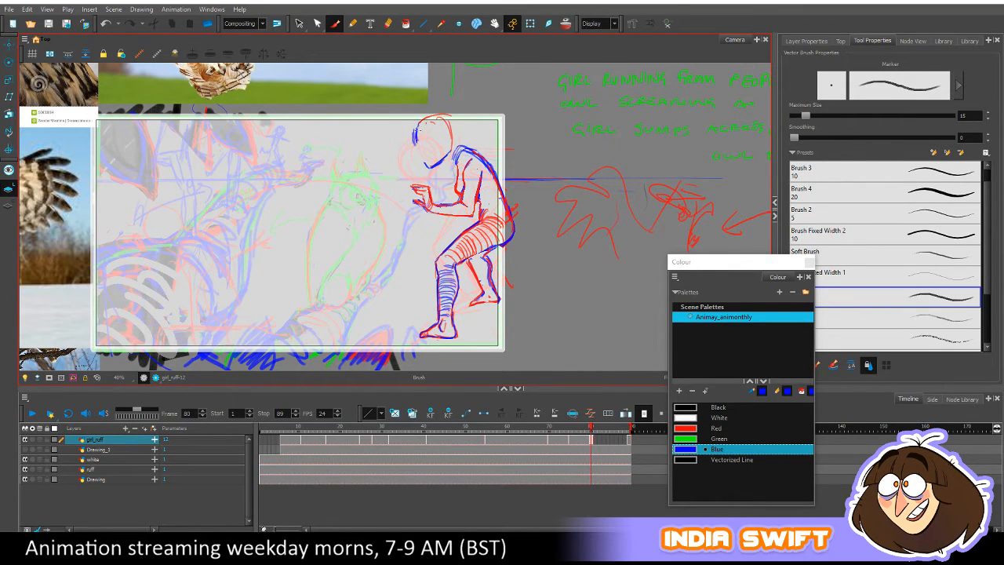
pyautogui.press(',')
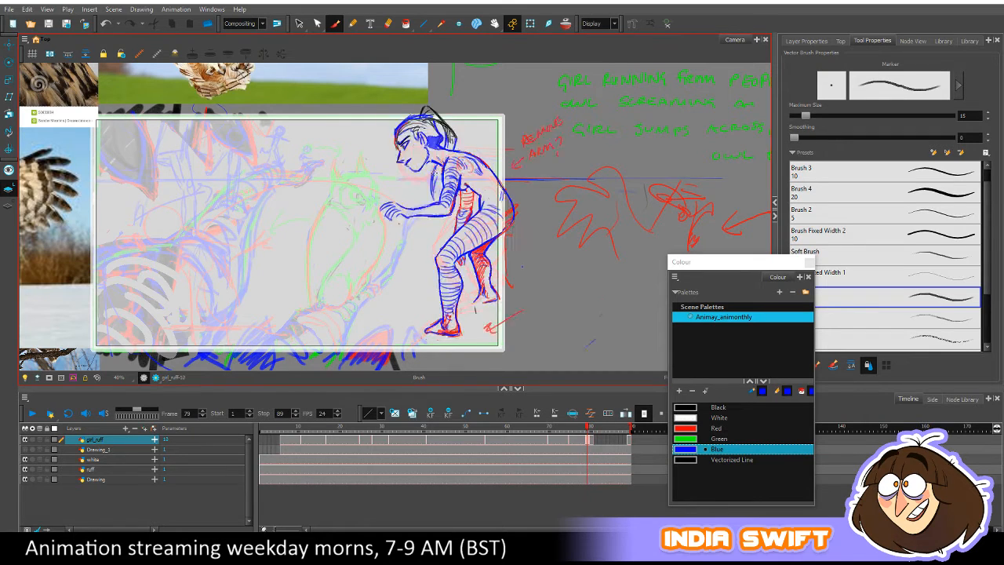
pyautogui.press('.')
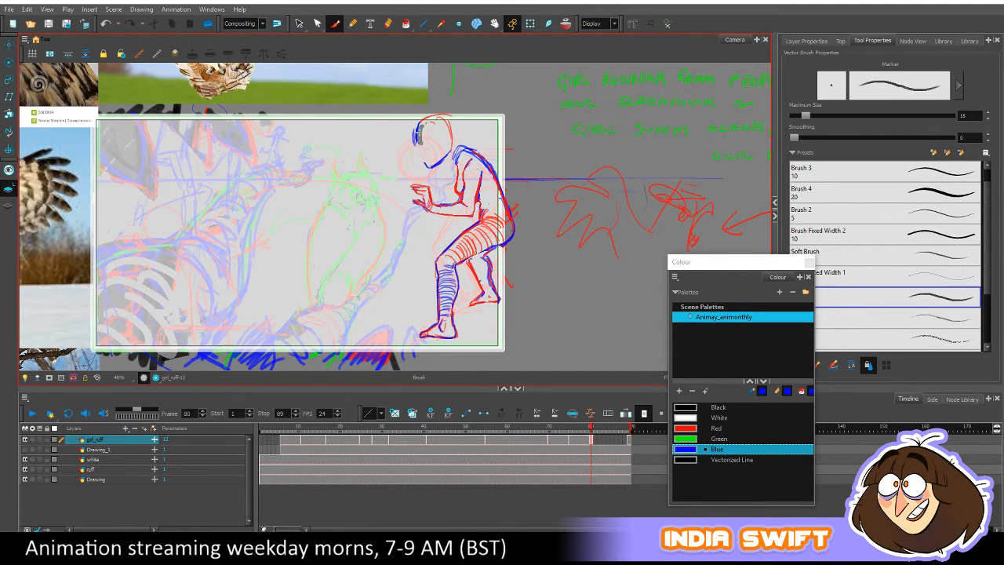
# Redraw the forehead, nose and mouth of the face profile in blue on frame 80, checking frame 79.
pyautogui.moveTo(413, 130); pyautogui.dragTo(414, 144)
pyautogui.press(',')
pyautogui.press('.')
pyautogui.press(',')
pyautogui.press('.')
pyautogui.press(',')
pyautogui.press('.')
pyautogui.press(',')
pyautogui.press('.')
pyautogui.press(',')
pyautogui.press('.')
pyautogui.press(',')
pyautogui.press('.')
pyautogui.press(',')
pyautogui.press('.')
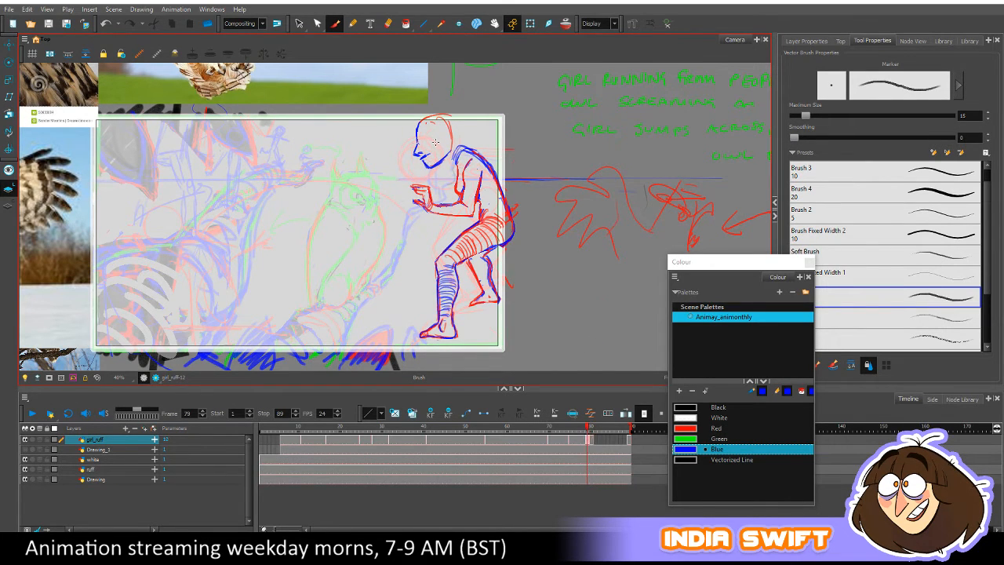
pyautogui.press(',')
pyautogui.press('.')
pyautogui.press(',')
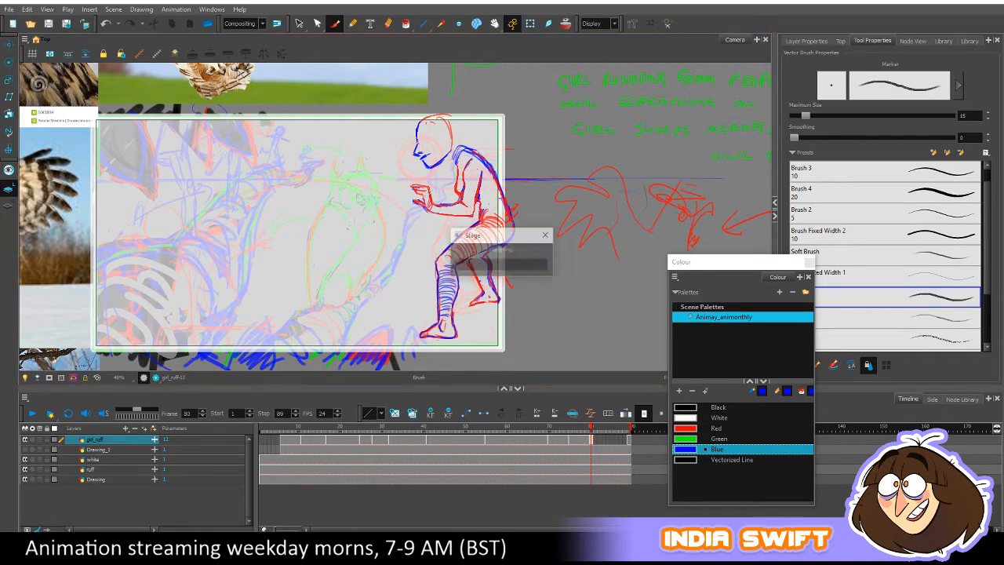
pyautogui.press('.')
# Try to delete the blue nose strokes from the face on frame 80.
pyautogui.hotkey('alt', 's')
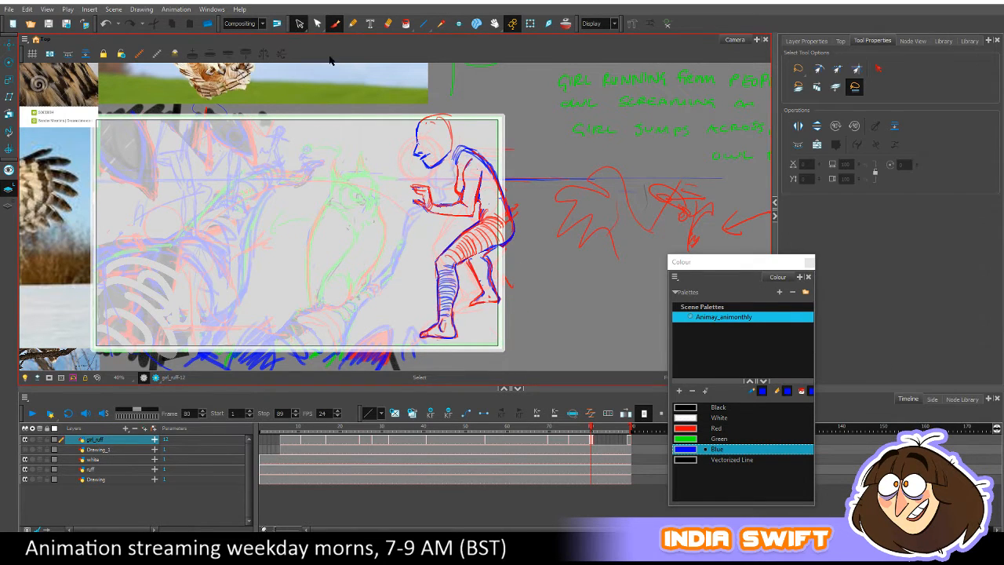
pyautogui.click(411, 146)
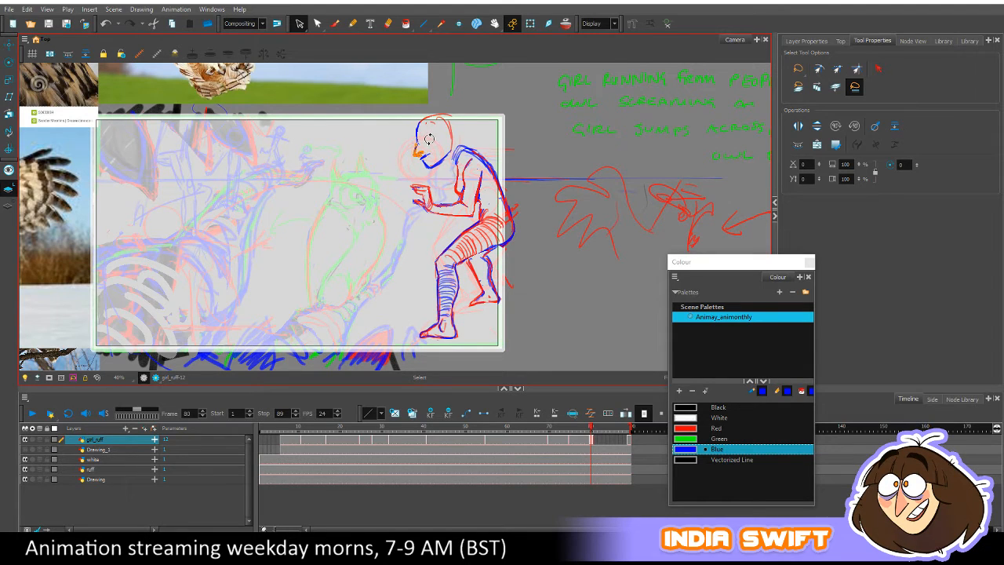
pyautogui.press('Delete')
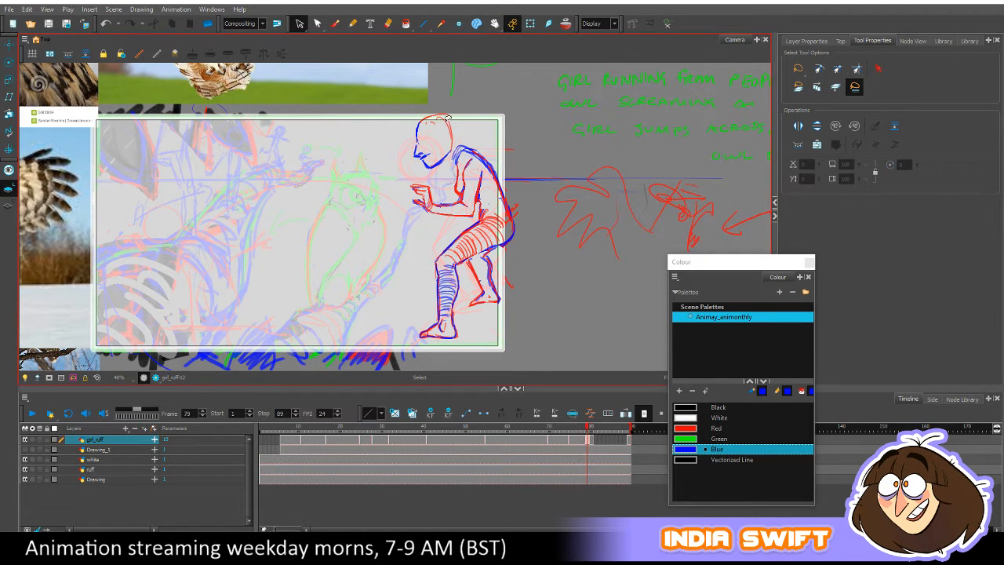
# Set the brush colour to red and delete the girl's entire head from frame 80.
pyautogui.click(335, 23)
pyautogui.click(690, 428)
pyautogui.press('.')
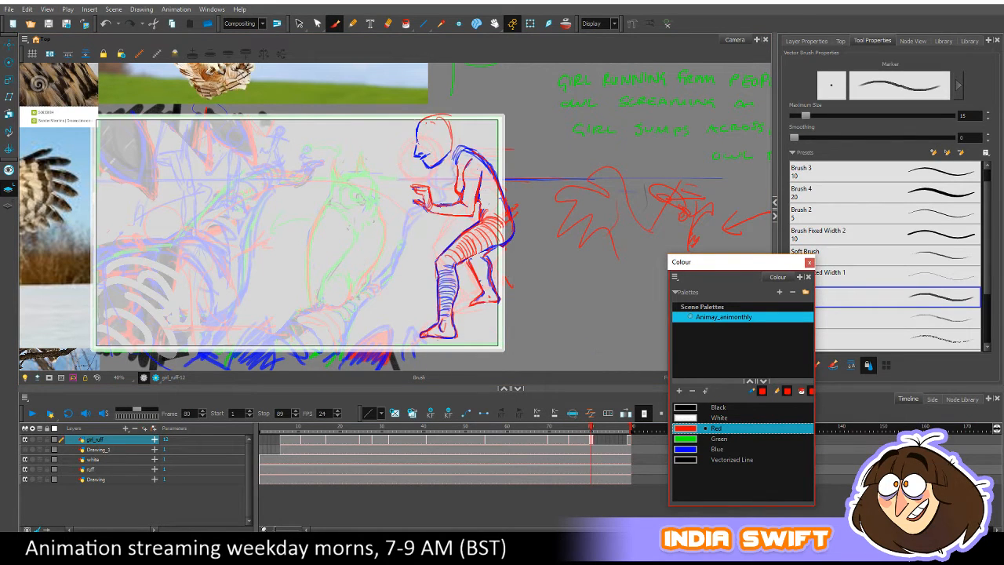
pyautogui.press('.')
pyautogui.press(',')
pyautogui.press('.')
pyautogui.click(299, 23)
pyautogui.moveTo(403, 105); pyautogui.dragTo(451, 172)
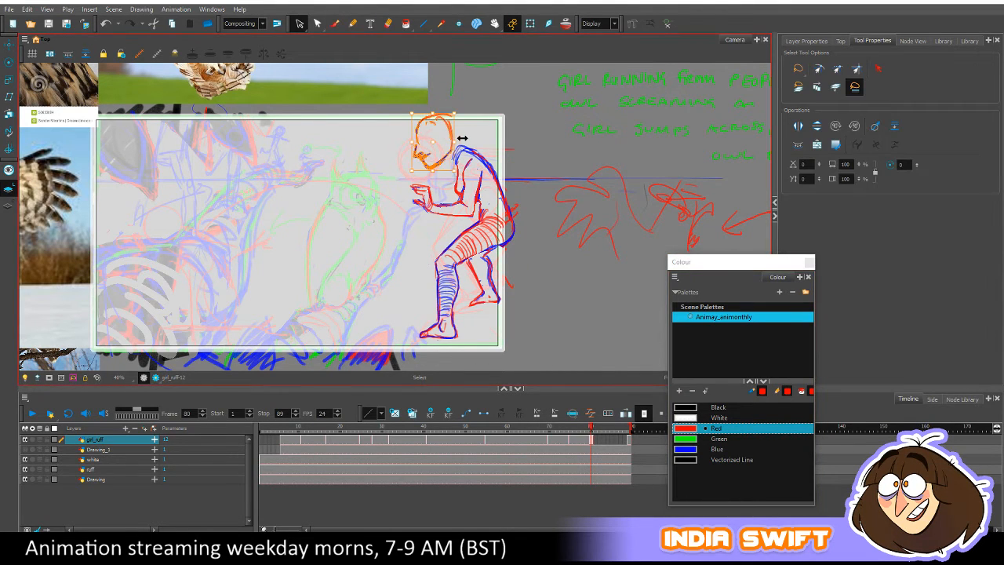
pyautogui.press('Delete')
pyautogui.press(',')
pyautogui.press('.')
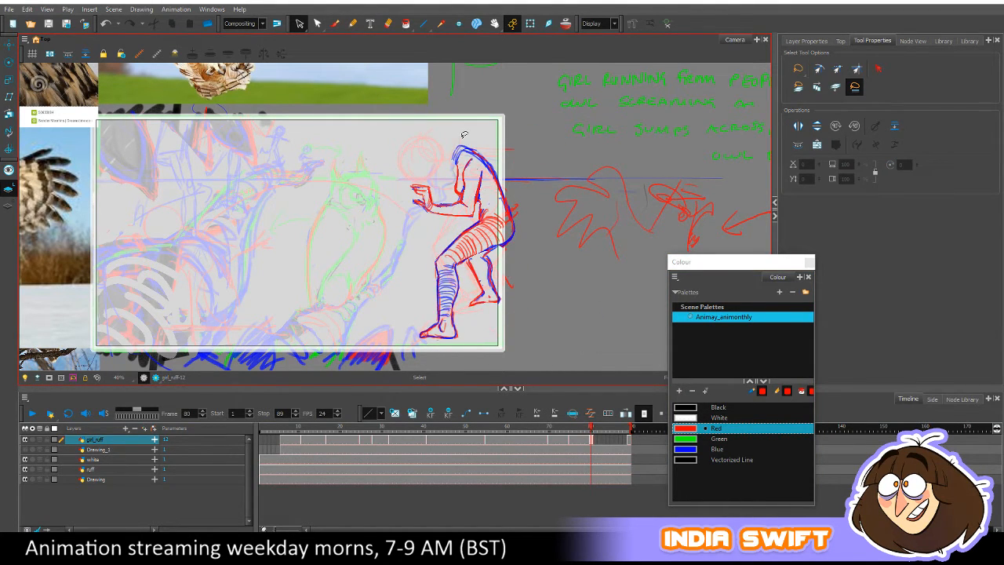
# Draw a new red line from the throat down the front of the chest on frame 80, checking frame 79.
pyautogui.click(335, 22)
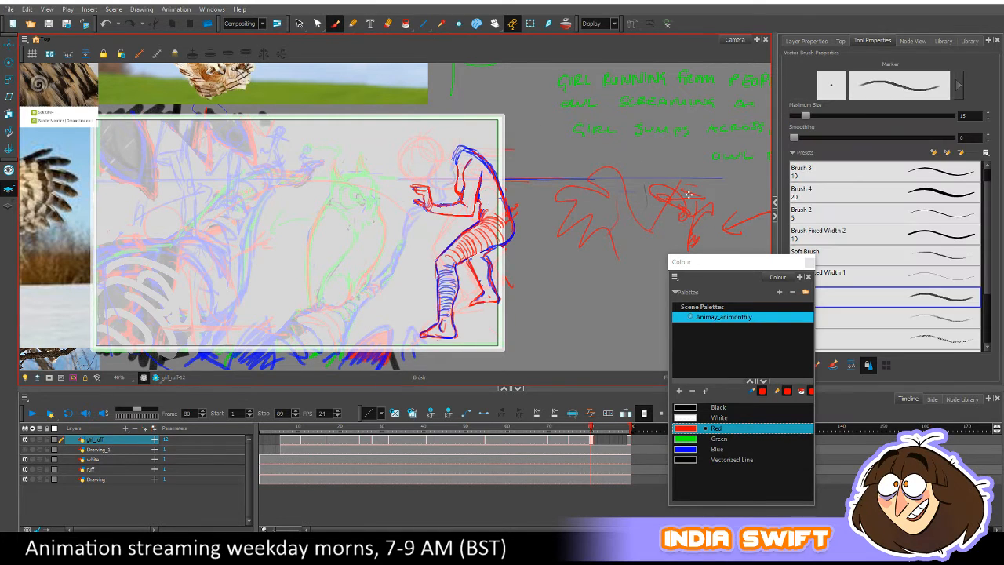
pyautogui.press(',')
pyautogui.press('.')
pyautogui.moveTo(440, 148)
pyautogui.mouseDown()
pyautogui.moveTo(451, 161)
pyautogui.moveTo(468, 151)
pyautogui.moveTo(454, 177)
pyautogui.mouseUp()
pyautogui.press(',')
pyautogui.press('.')
# Erase the old shoulder and chest lines behind the new red line on frame 80, comparing with frame 79.
pyautogui.hotkey('alt', 'e')
pyautogui.moveTo(456, 150); pyautogui.dragTo(455, 193)
pyautogui.hotkey('alt', 'b')
pyautogui.press(',')
pyautogui.press('.')
pyautogui.hotkey('alt', 'b')
pyautogui.press(',')
pyautogui.press('.')
# Extend and strengthen the red chest line down toward the arm on frame 80, flipping against frame 79.
pyautogui.moveTo(456, 180); pyautogui.dragTo(458, 192)
pyautogui.press(',')
pyautogui.press('.')
pyautogui.press(',')
pyautogui.press('.')
pyautogui.moveTo(446, 160); pyautogui.dragTo(452, 179)
pyautogui.press(',')
pyautogui.press('.')
# Trace the throat and chest line in blue over the red on frame 80, checking frame 79.
pyautogui.click(697, 449)
pyautogui.press(',')
pyautogui.press('.')
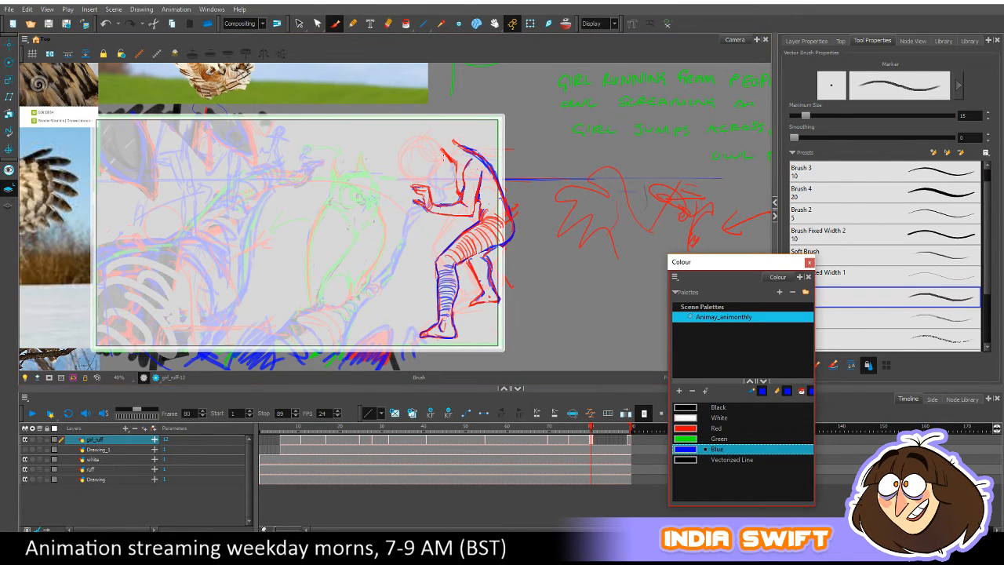
pyautogui.moveTo(443, 153); pyautogui.dragTo(448, 159)
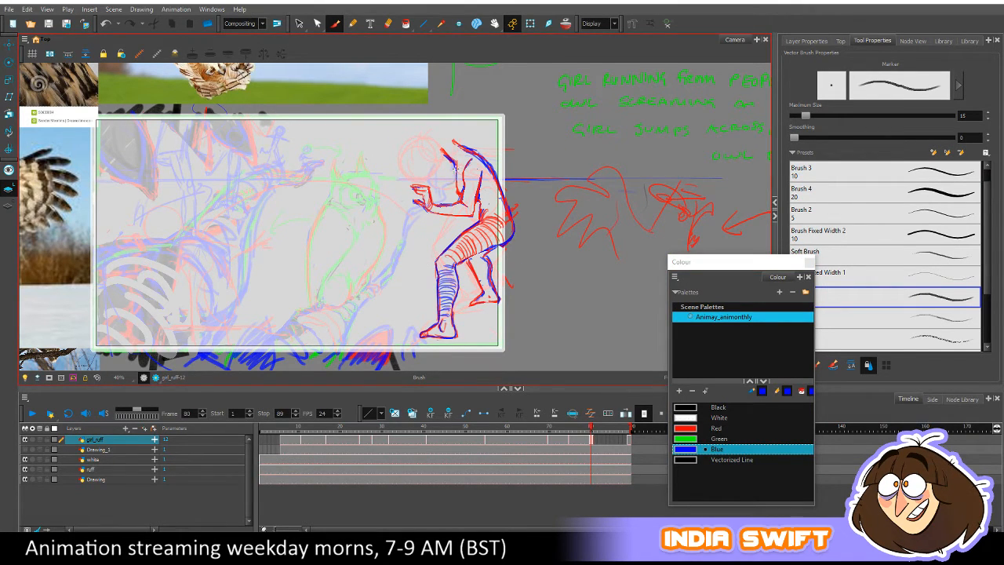
pyautogui.press(',')
pyautogui.press('.')
pyautogui.press(',')
pyautogui.press('.')
pyautogui.press(',')
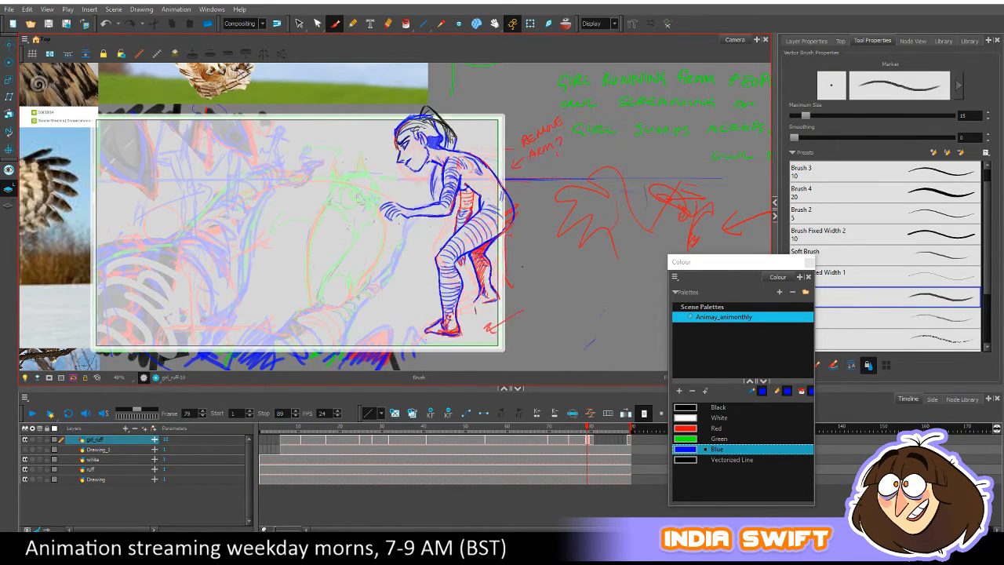
pyautogui.press('.')
pyautogui.moveTo(452, 169); pyautogui.dragTo(459, 198)
pyautogui.press(',')
pyautogui.press('.')
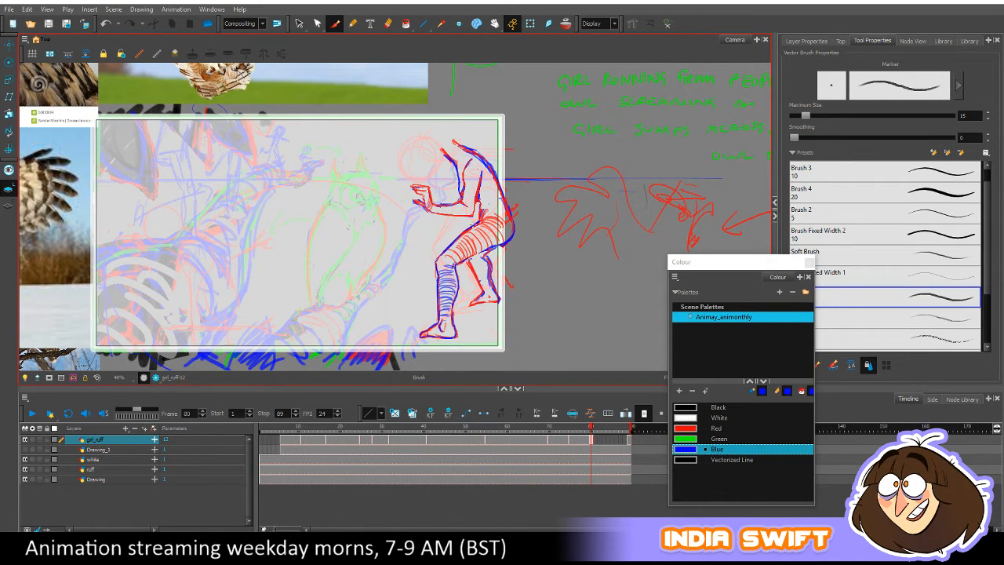
# Draw the back of the neck in blue above the shoulders on frame 80, flipping to frame 79 for reference.
pyautogui.press(',')
pyautogui.press('.')
pyautogui.press(',')
pyautogui.hotkey('alt', 'b')
pyautogui.press('.')
pyautogui.press(',')
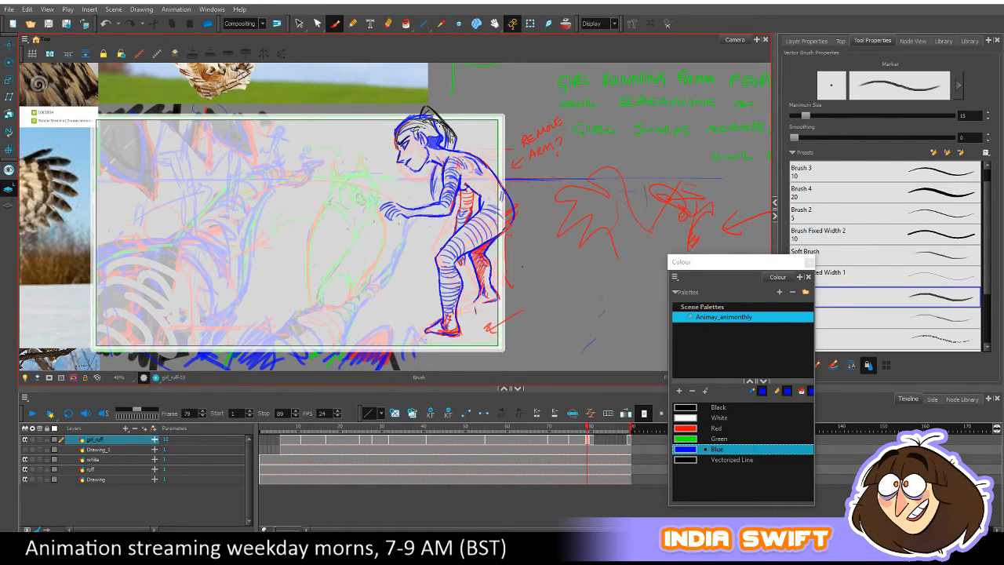
pyautogui.press('.')
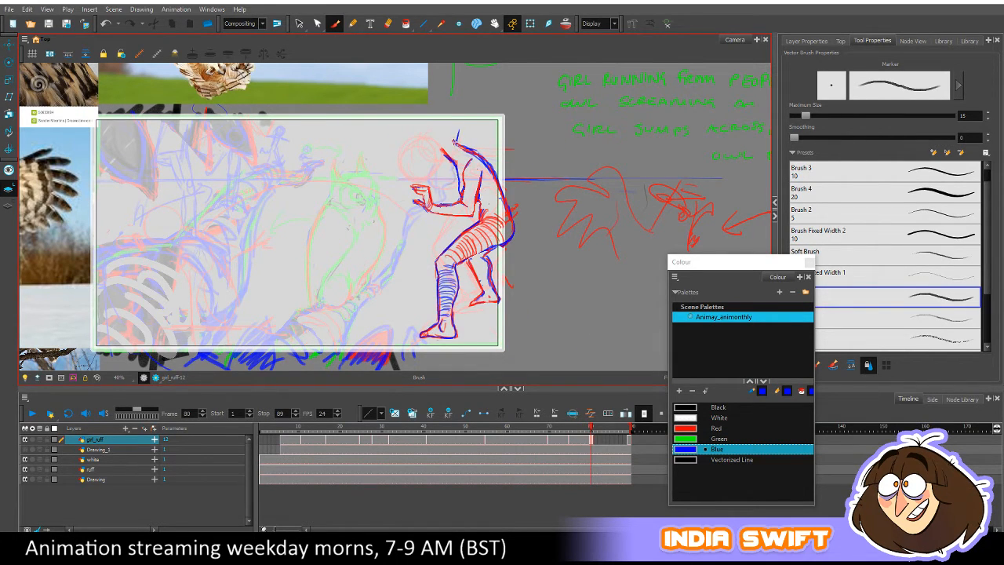
pyautogui.press(',')
pyautogui.press('.')
pyautogui.press(',')
pyautogui.press('.')
pyautogui.press(',')
pyautogui.press('.')
# Mark the front of the head with a short blue line on frame 80, checking its placement against frame 79.
pyautogui.press(',')
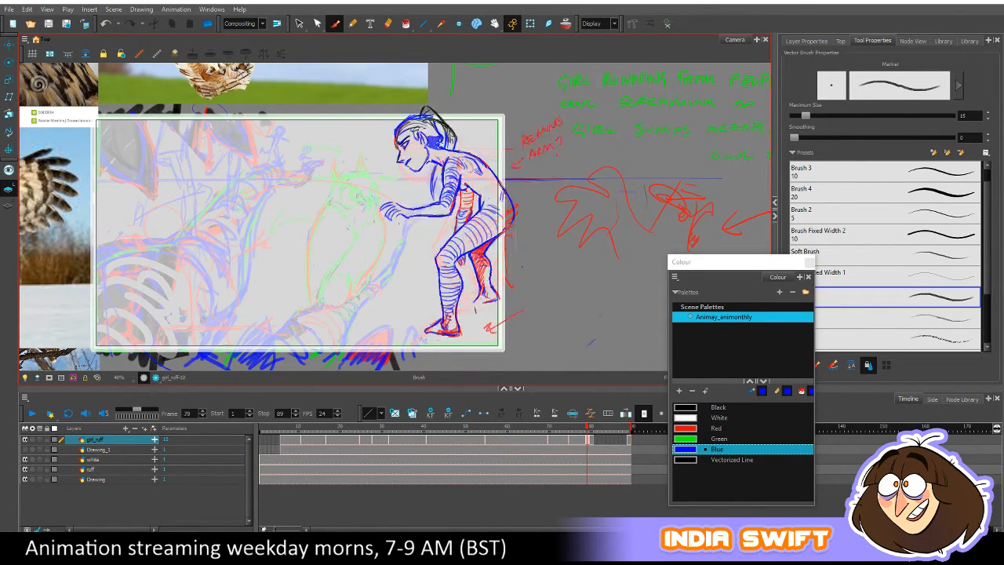
pyautogui.press('.')
pyautogui.press(',')
pyautogui.press('.')
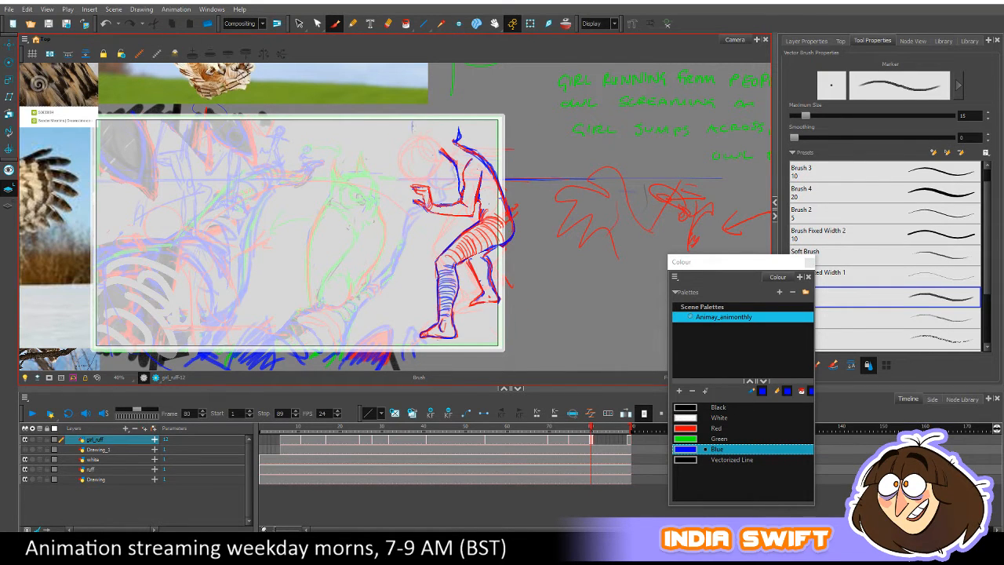
pyautogui.press(',')
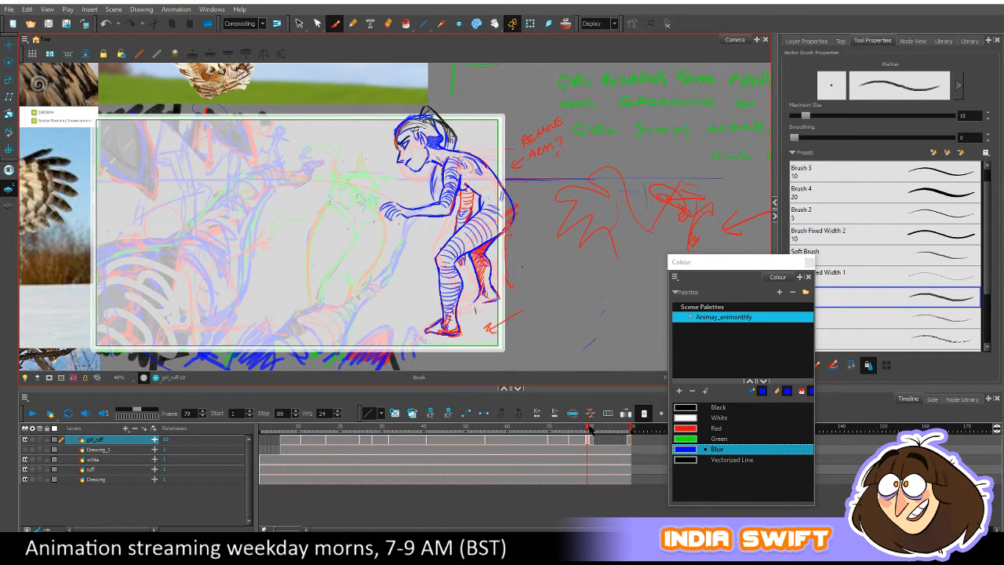
pyautogui.moveTo(587, 428)
pyautogui.mouseDown()
pyautogui.moveTo(560, 430)
pyautogui.moveTo(590, 428)
pyautogui.mouseUp()
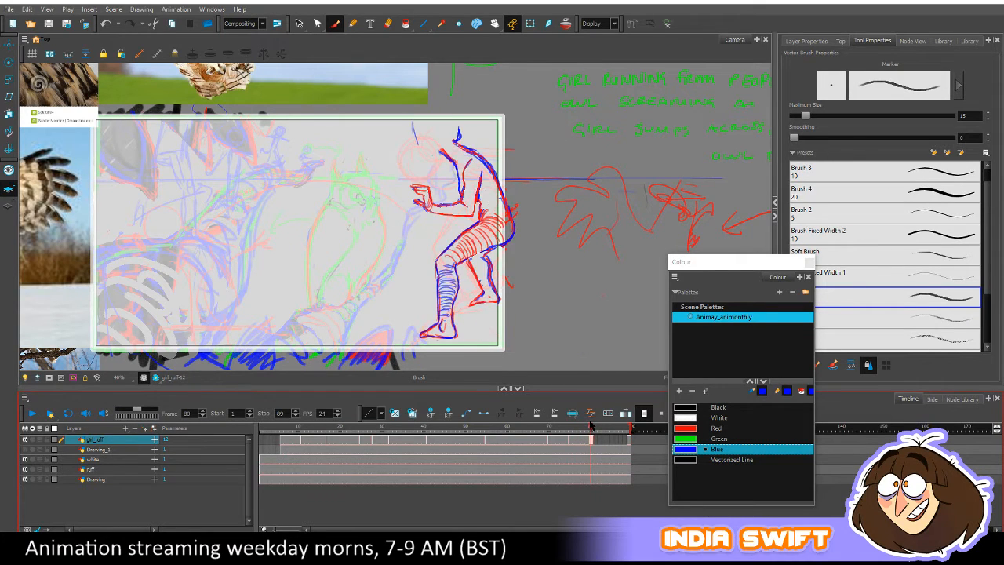
# Select the upper body and thigh on frame 80 and rotate them slightly so the pose leans further forward.
pyautogui.click(298, 23)
pyautogui.moveTo(513, 246)
pyautogui.mouseDown()
pyautogui.moveTo(456, 233)
pyautogui.moveTo(480, 80)
pyautogui.moveTo(510, 226)
pyautogui.mouseUp()
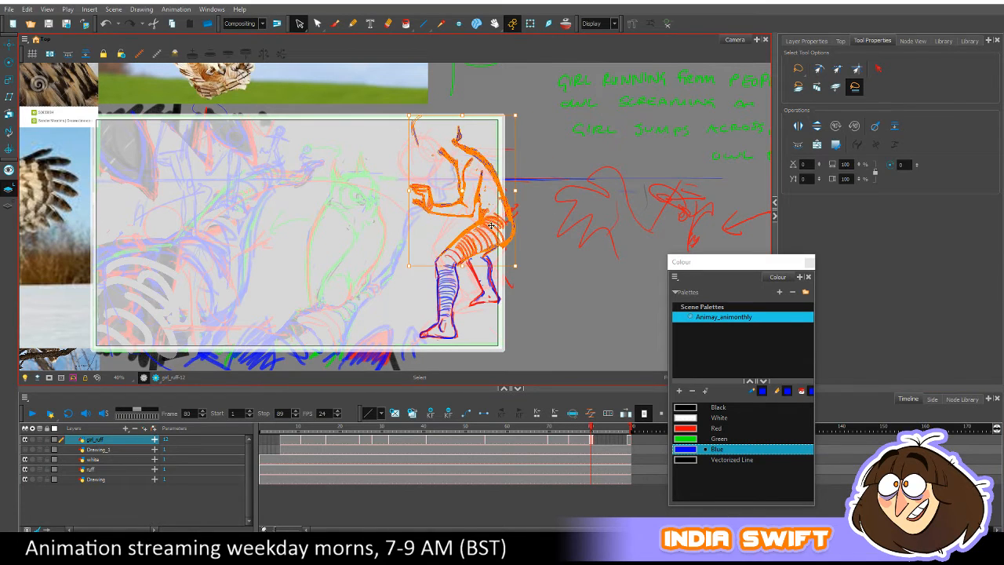
pyautogui.moveTo(524, 273); pyautogui.dragTo(519, 269)
pyautogui.click(530, 269)
pyautogui.press(',')
pyautogui.press('.')
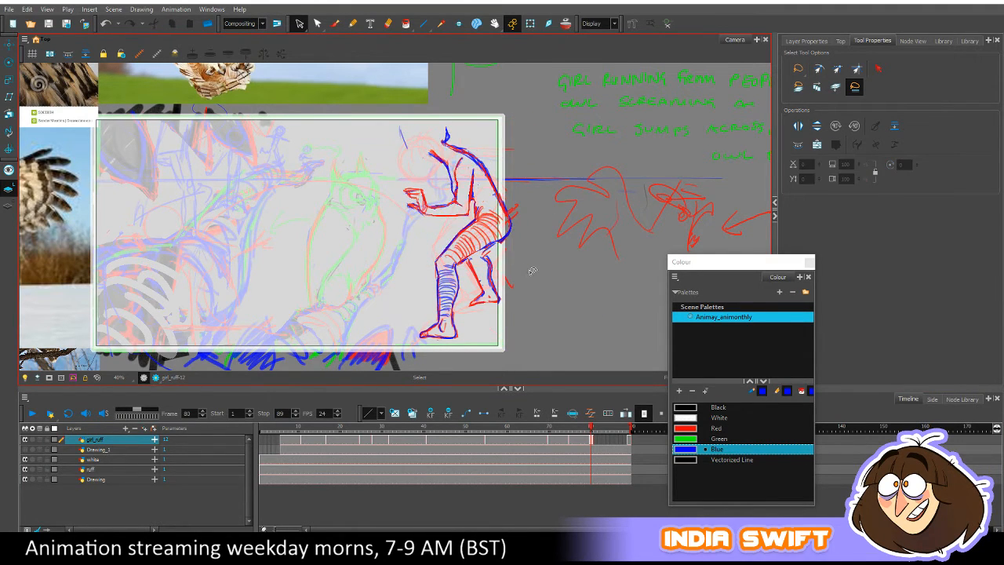
pyautogui.press(',')
pyautogui.press('.')
pyautogui.press(',')
pyautogui.press('.')
# Adjust the width of the near thigh so it lines up with the knee on frame 80, comparing with frame 79.
pyautogui.click(433, 250)
pyautogui.moveTo(429, 246); pyautogui.dragTo(432, 245)
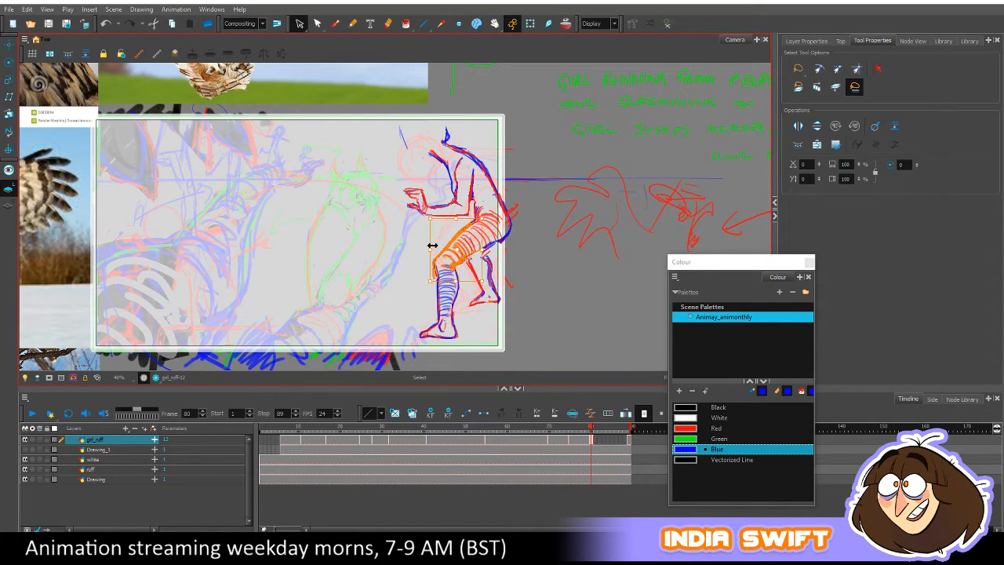
pyautogui.click(526, 240)
pyautogui.press(',')
pyautogui.press('.')
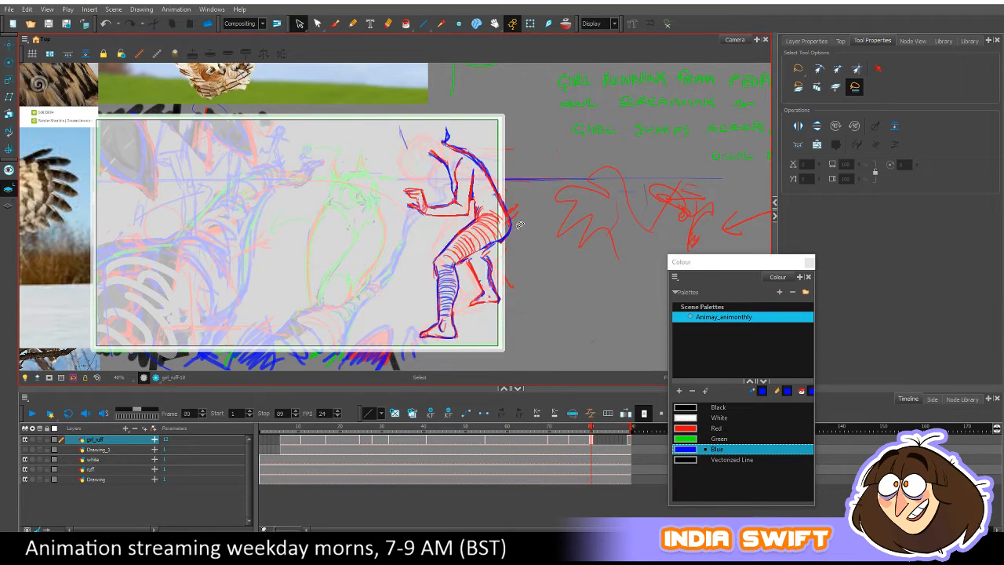
pyautogui.press(',')
pyautogui.press('.')
# Select the chest and back lines on frame 80 and slightly reposition and rotate them, checking frame 79.
pyautogui.moveTo(470, 139)
pyautogui.mouseDown()
pyautogui.moveTo(437, 174)
pyautogui.moveTo(470, 137)
pyautogui.mouseUp()
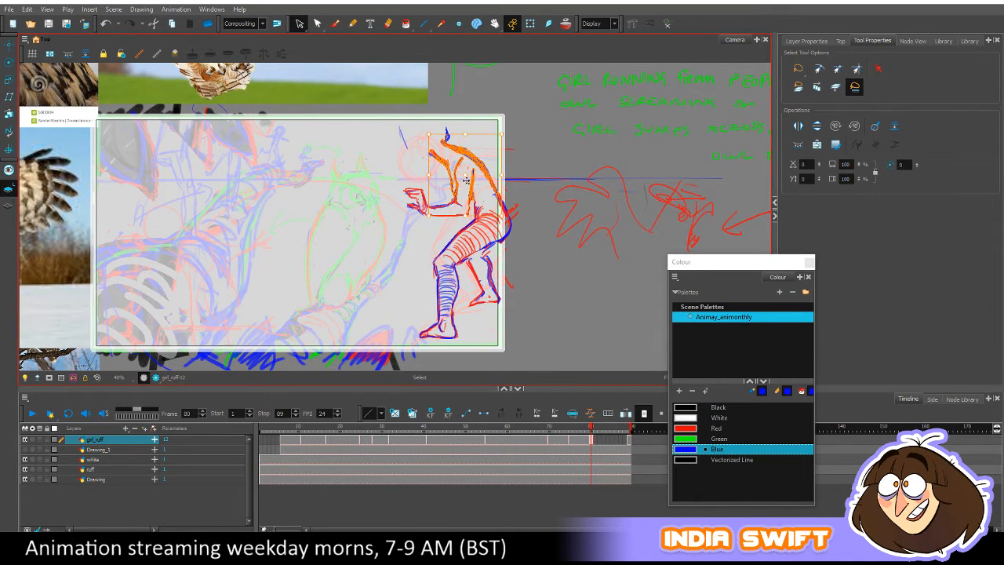
pyautogui.moveTo(465, 175); pyautogui.dragTo(465, 168)
pyautogui.moveTo(508, 132); pyautogui.dragTo(505, 131)
pyautogui.click(511, 132)
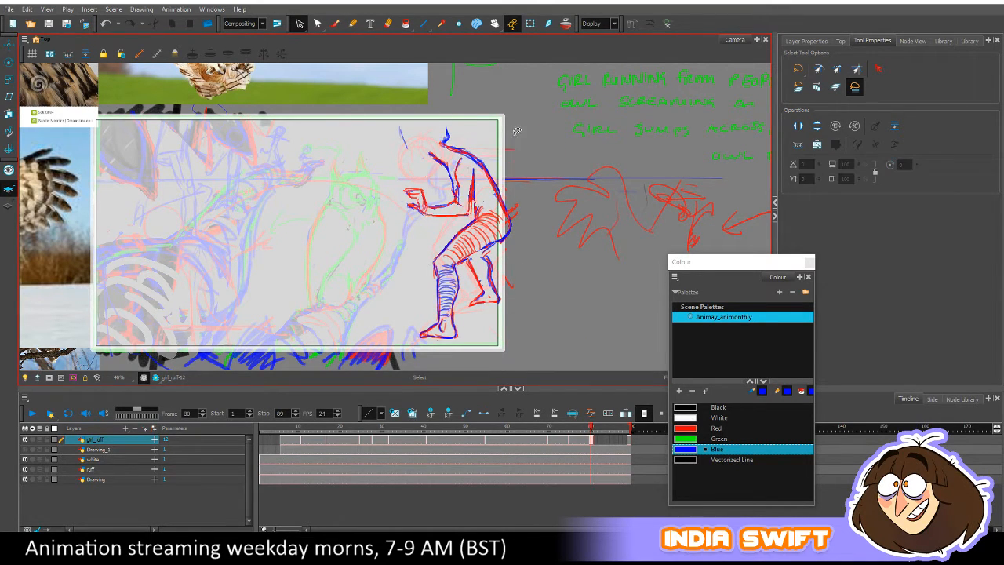
pyautogui.press(',')
pyautogui.press('.')
pyautogui.moveTo(451, 162)
pyautogui.mouseDown()
pyautogui.moveTo(480, 154)
pyautogui.moveTo(453, 189)
pyautogui.moveTo(470, 142)
pyautogui.mouseUp()
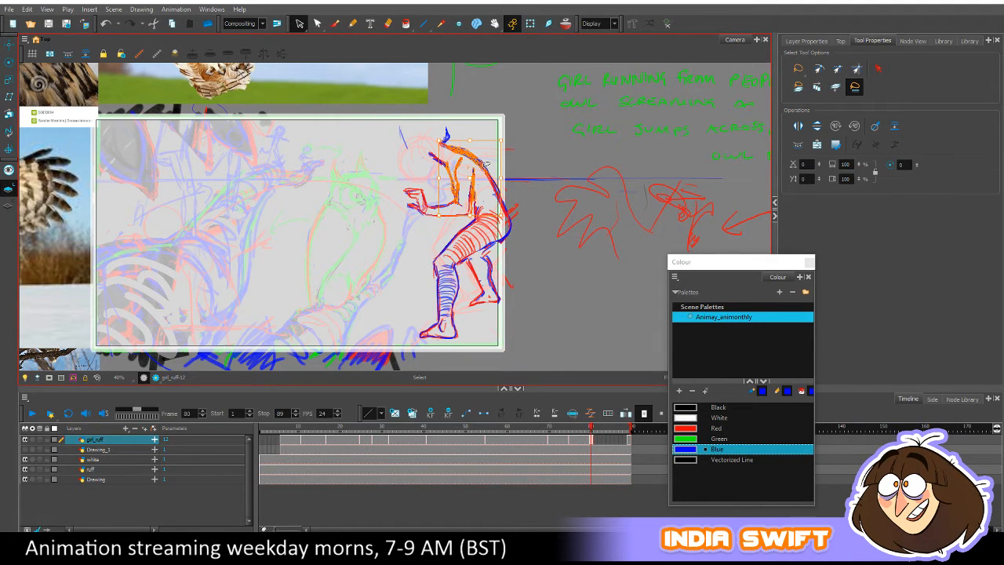
pyautogui.click(486, 164)
pyautogui.press(',')
pyautogui.press('.')
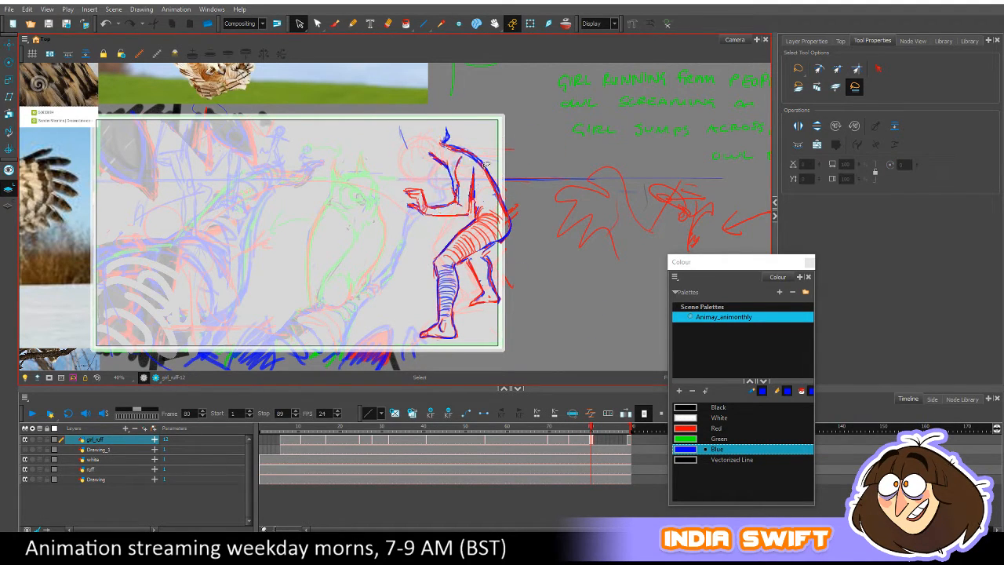
# Nudge the short throat line at the top of the chest on frame 80, flipping against frame 79.
pyautogui.press(',')
pyautogui.press('.')
pyautogui.press(',')
pyautogui.press('.')
pyautogui.press(',')
pyautogui.press('.')
pyautogui.click(440, 158)
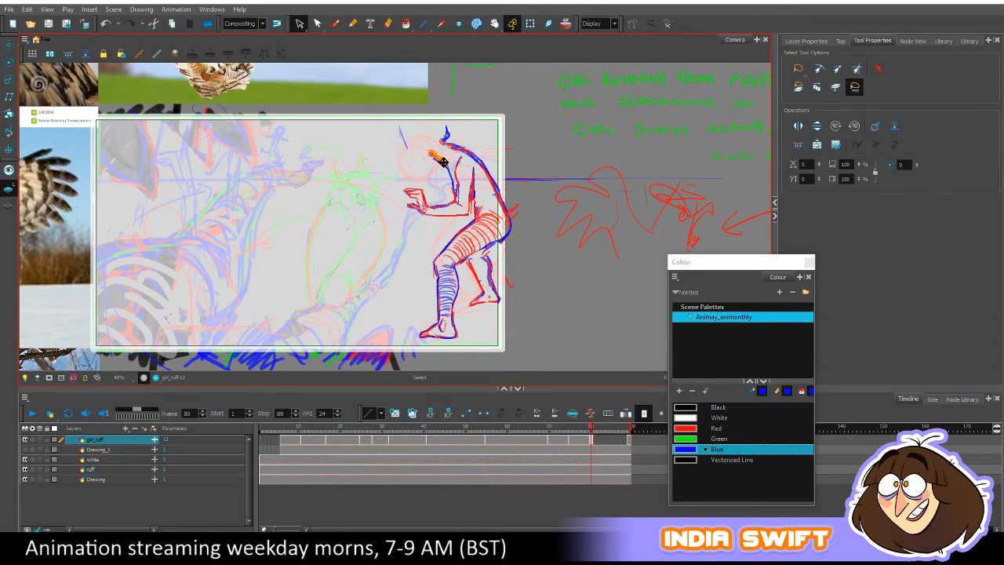
pyautogui.click(482, 126)
pyautogui.press(',')
pyautogui.press('.')
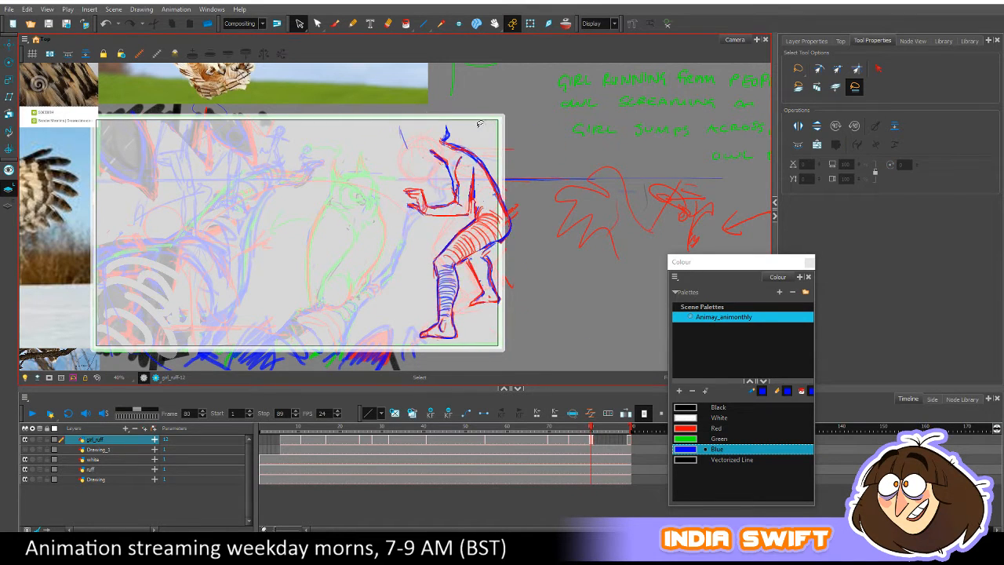
pyautogui.press(',')
pyautogui.press('.')
# Draw the chest line below the throat in red on frame 80, checking it against frame 79.
pyautogui.click(335, 24)
pyautogui.click(694, 428)
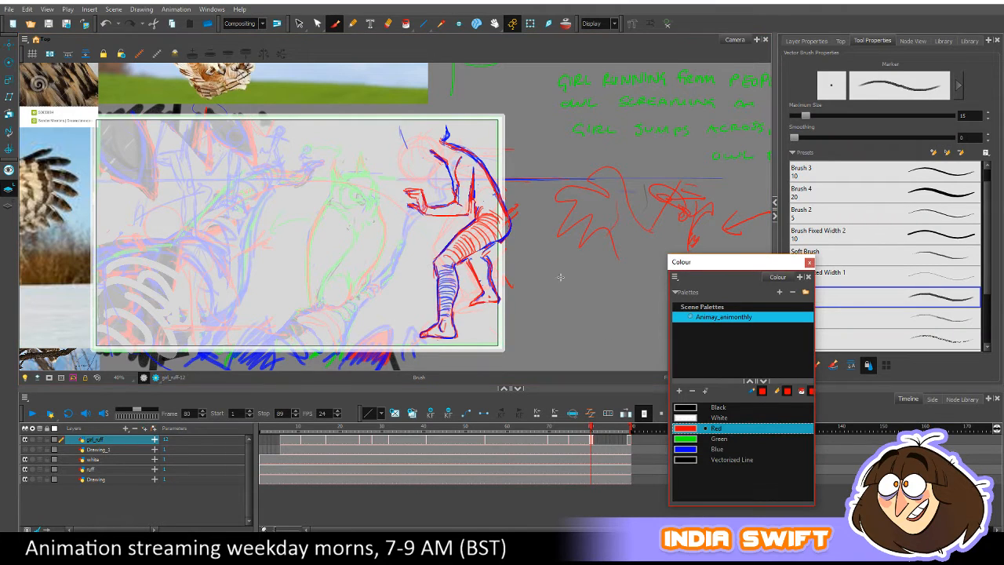
pyautogui.press(',')
pyautogui.press('.')
pyautogui.click(449, 166)
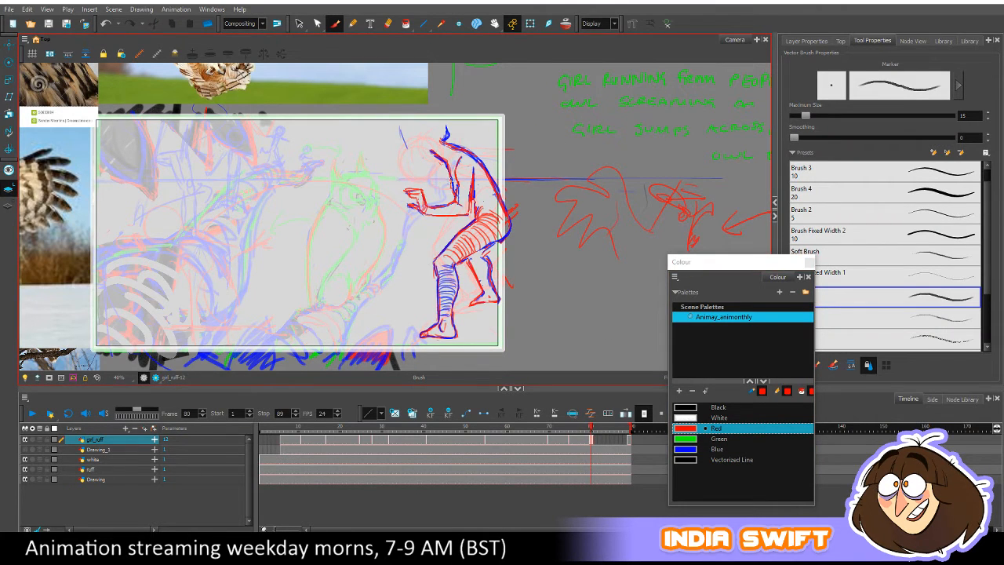
pyautogui.press(',')
pyautogui.press('.')
pyautogui.moveTo(452, 169); pyautogui.dragTo(455, 192)
pyautogui.press(',')
pyautogui.press('.')
pyautogui.press(',')
pyautogui.press('.')
pyautogui.press(',')
pyautogui.press('.')
pyautogui.press(',')
pyautogui.press('.')
pyautogui.press(',')
pyautogui.press('.')
# Sketch the girl's head on frame 80 in red with the face line, chin and skull curve, comparing with frame 79.
pyautogui.moveTo(400, 125); pyautogui.dragTo(415, 161)
pyautogui.press(',')
pyautogui.press('.')
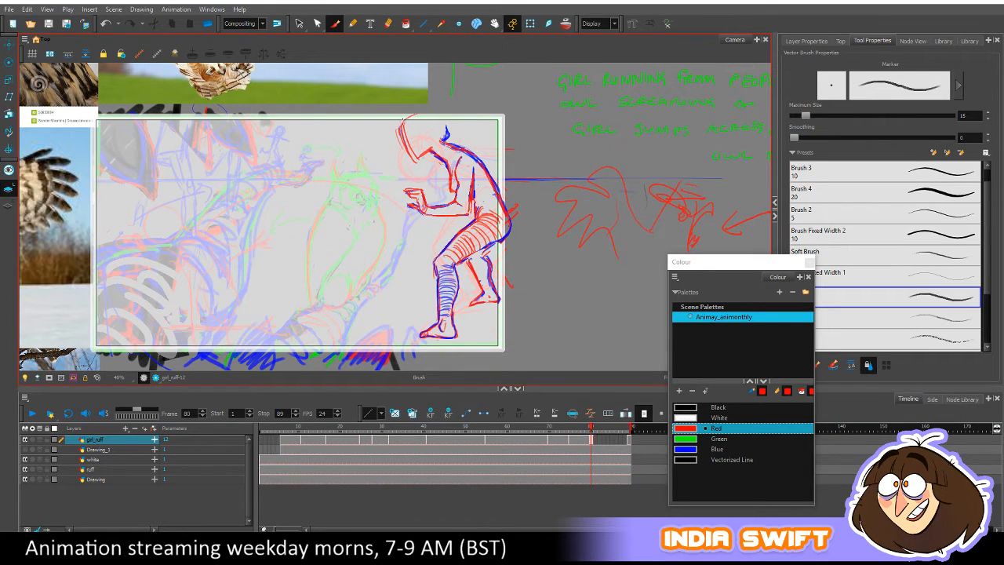
pyautogui.moveTo(400, 135); pyautogui.dragTo(427, 111)
pyautogui.press(',')
pyautogui.press('.')
pyautogui.press(',')
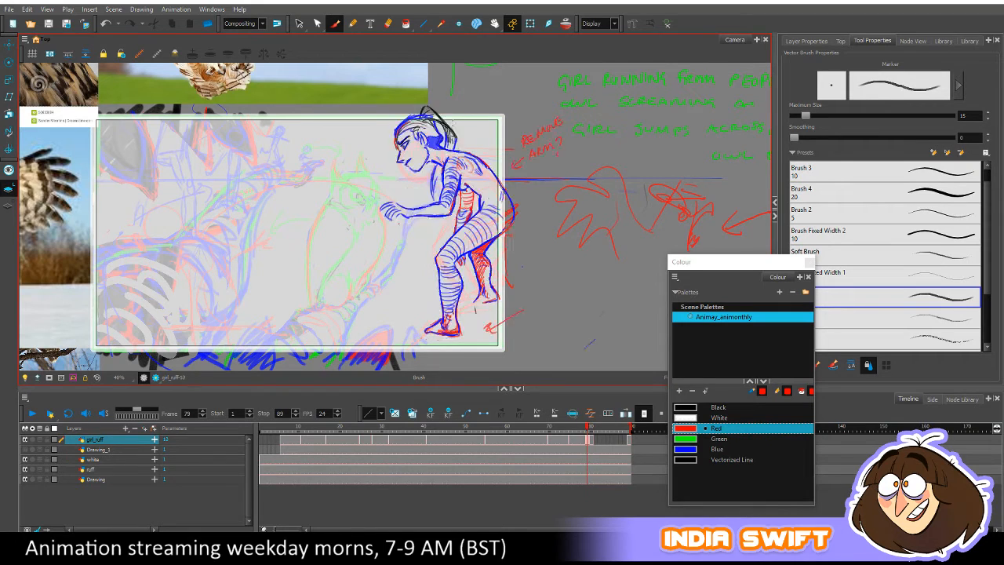
pyautogui.press('.')
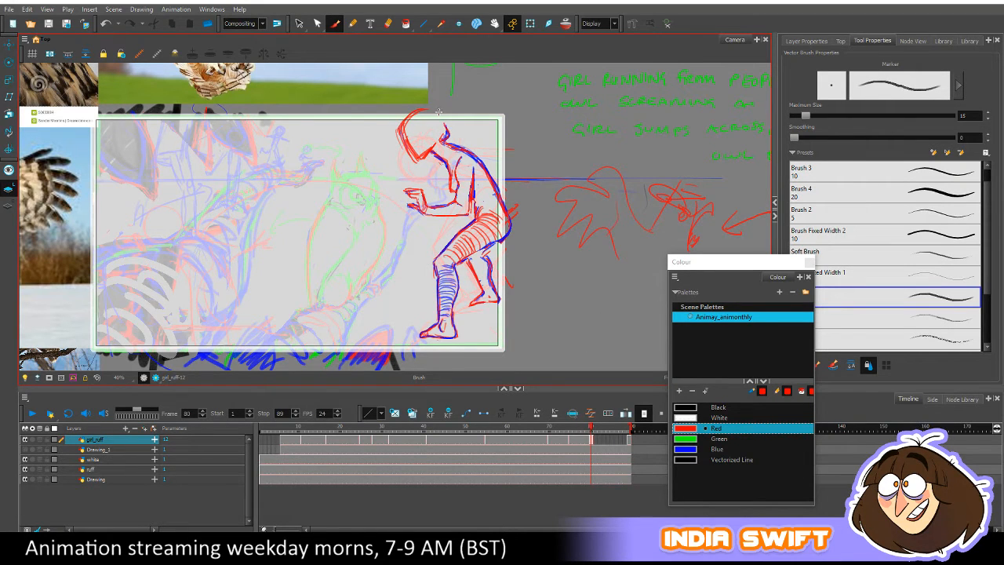
pyautogui.press(',')
pyautogui.press('.')
pyautogui.press(',')
pyautogui.press('.')
pyautogui.press(',')
pyautogui.press('.')
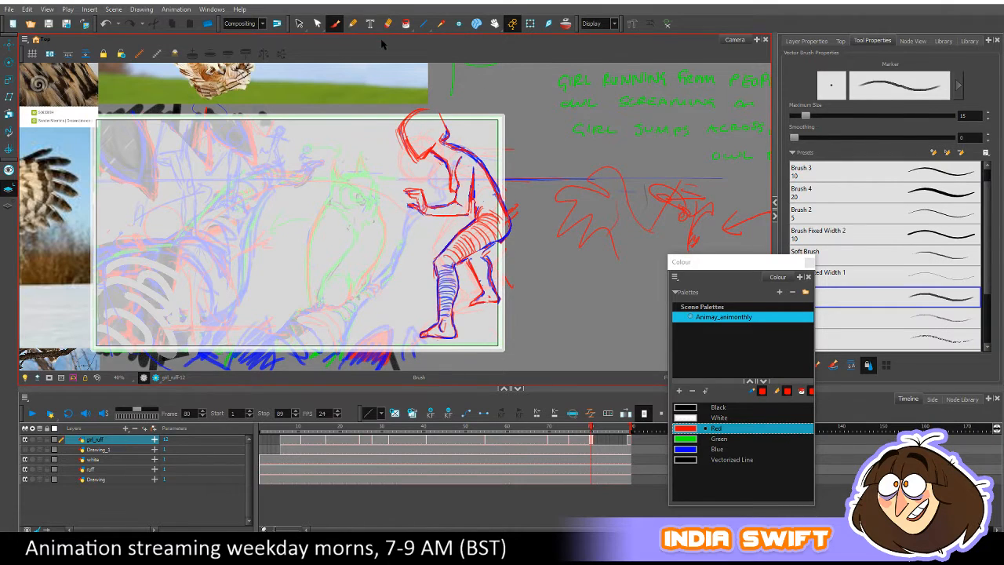
# Select the head outline on frame 80 and rotate it slightly, checking against frame 79.
pyautogui.click(300, 24)
pyautogui.press(',')
pyautogui.press('.')
pyautogui.moveTo(455, 130)
pyautogui.mouseDown()
pyautogui.moveTo(431, 131)
pyautogui.moveTo(401, 157)
pyautogui.moveTo(453, 110)
pyautogui.mouseUp()
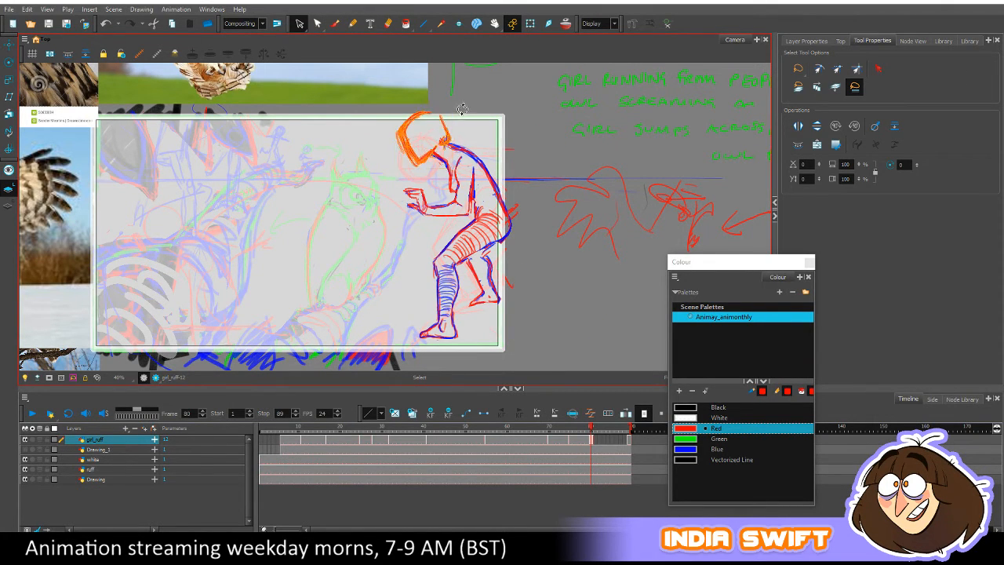
pyautogui.press(',')
pyautogui.press('.')
# Select the neck and shoulder lines on frame 80 and narrow them slightly.
pyautogui.moveTo(439, 137); pyautogui.dragTo(466, 135)
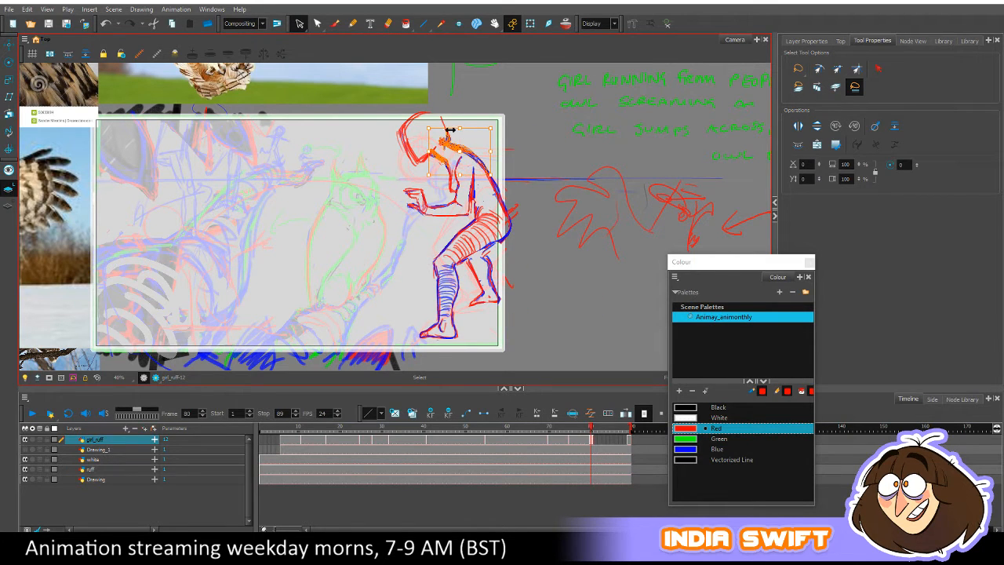
pyautogui.press(',')
pyautogui.press('.')
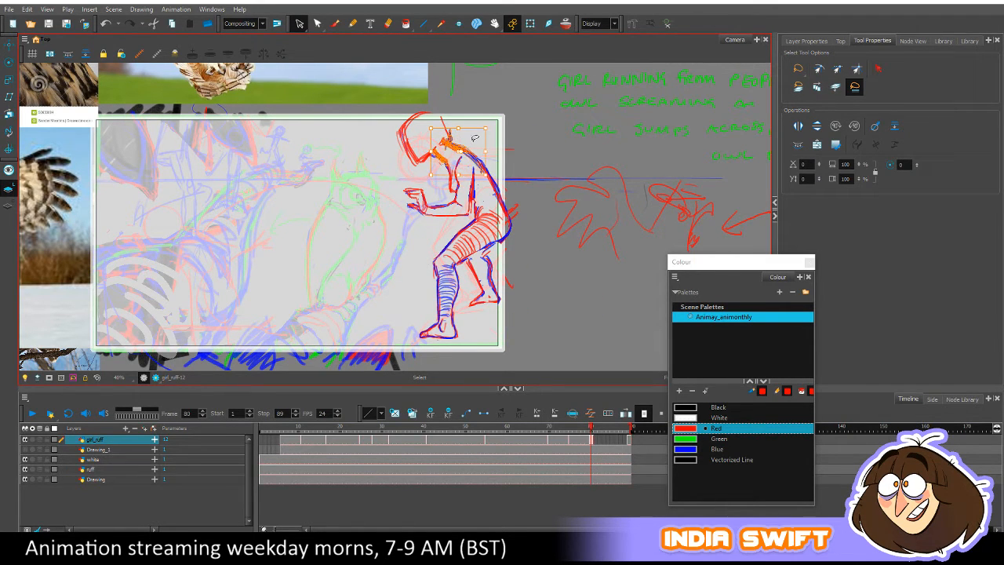
pyautogui.press(',')
pyautogui.press('.')
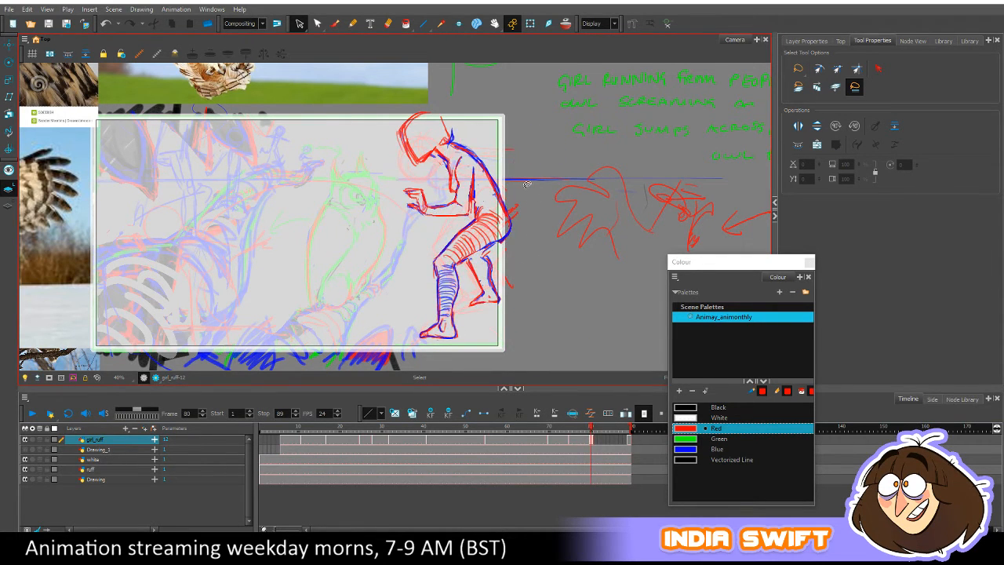
# Draw the girl's far hand and forearm in red just above the near forearm on frame 80, flipping against frame 79.
pyautogui.click(335, 23)
pyautogui.press(',')
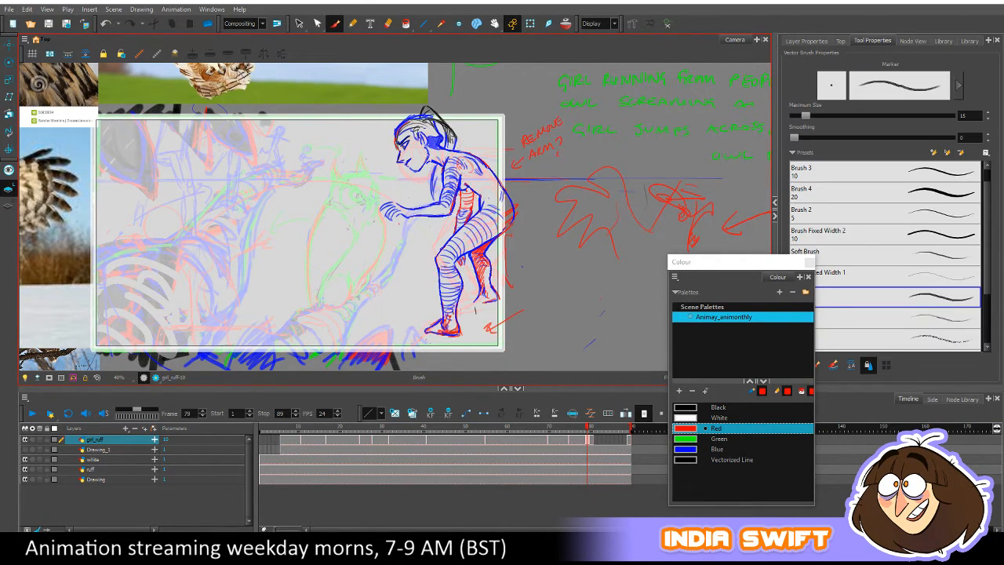
pyautogui.press('.')
pyautogui.press(',')
pyautogui.press('.')
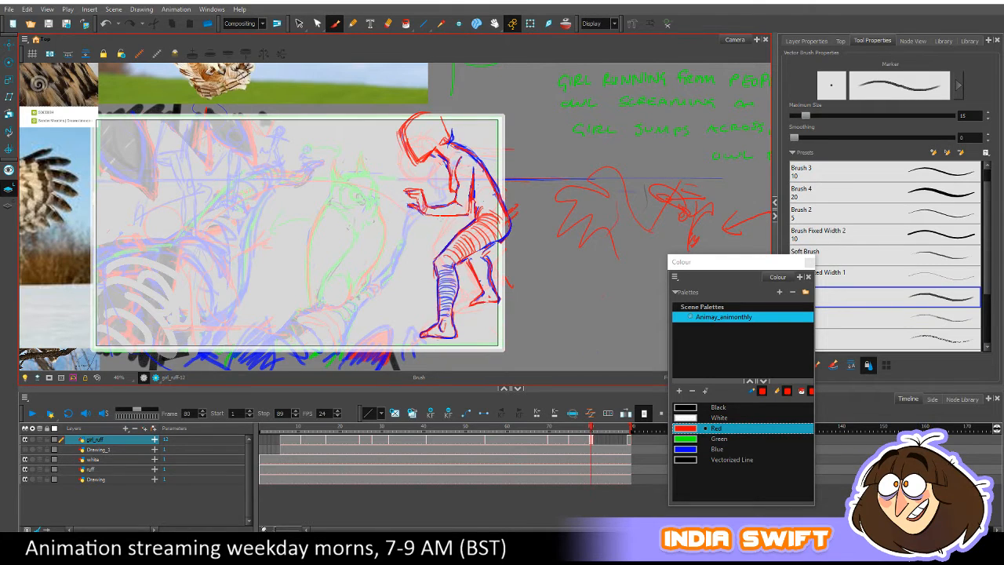
pyautogui.press(',')
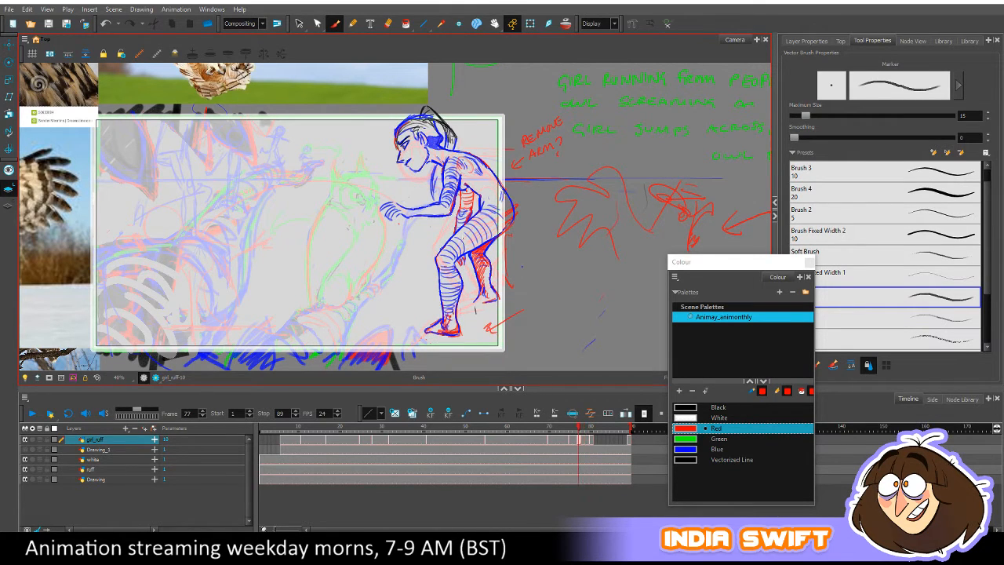
pyautogui.press('.')
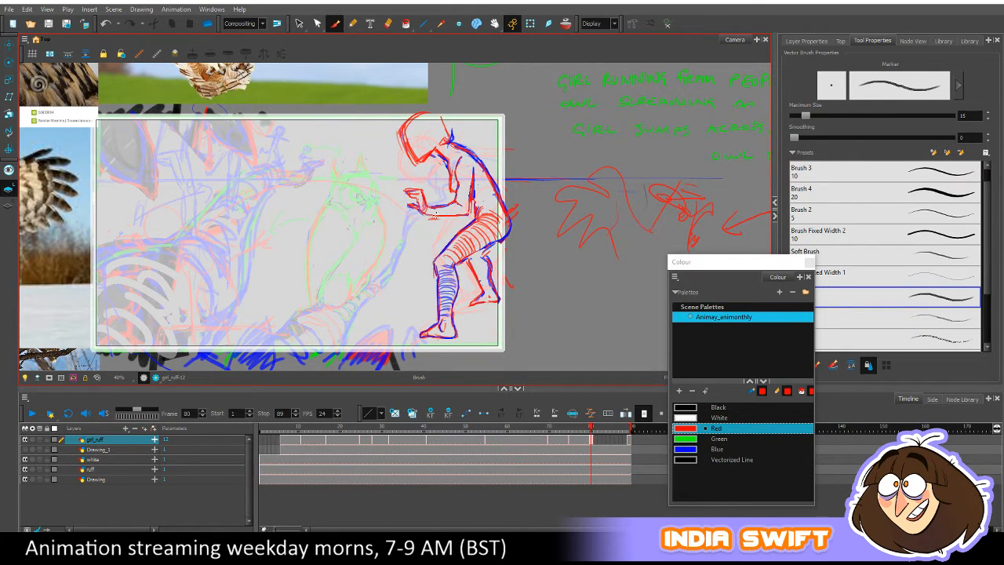
pyautogui.press(',')
pyautogui.press('.')
pyautogui.press(',')
pyautogui.press('.')
pyautogui.press(',')
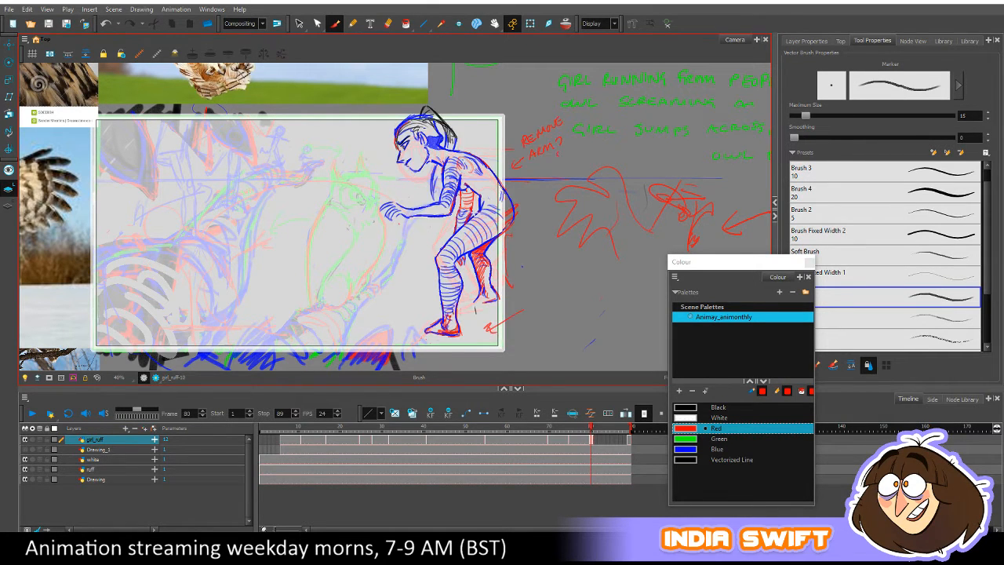
pyautogui.press('.')
pyautogui.press(',')
pyautogui.press('.')
pyautogui.press(',')
pyautogui.press('.')
pyautogui.press(',')
pyautogui.press('.')
pyautogui.press(',')
pyautogui.press('.')
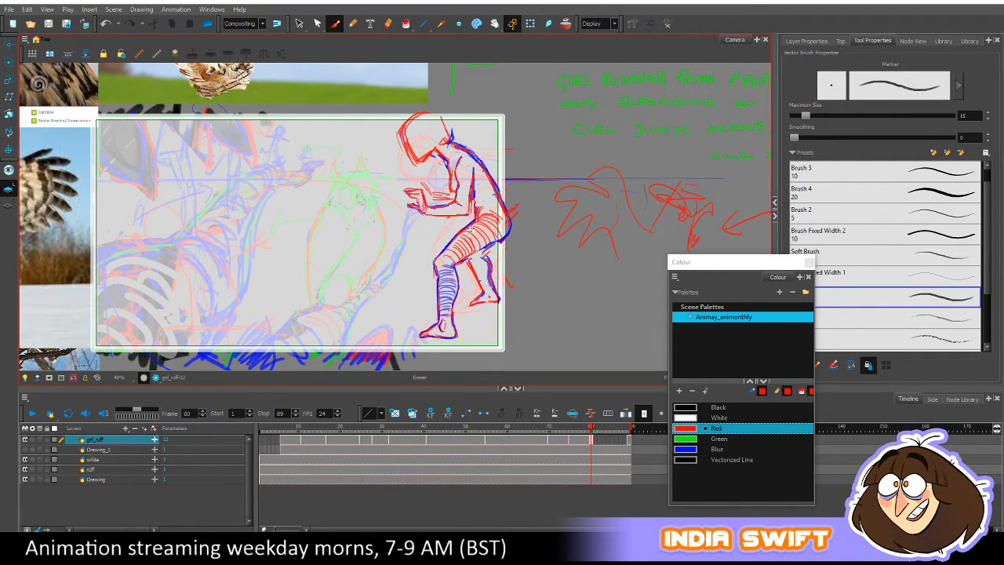
pyautogui.press(',')
pyautogui.press('.')
# Choose the Blue colour and start a new drawing on frame 81 of the girl_ruff layer.
pyautogui.click(694, 446)
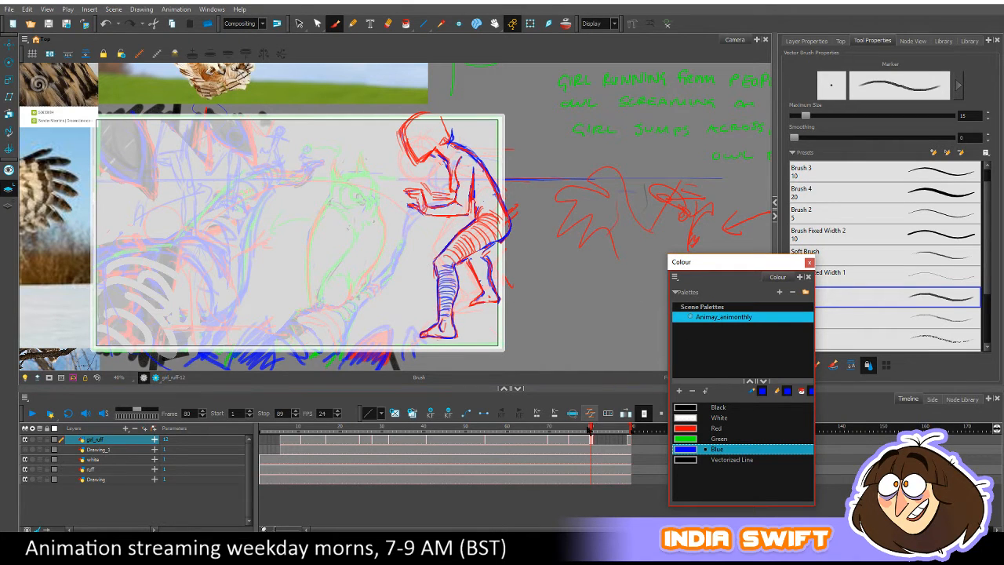
pyautogui.moveTo(589, 433)
pyautogui.mouseDown()
pyautogui.moveTo(536, 437)
pyautogui.moveTo(596, 432)
pyautogui.moveTo(580, 432)
pyautogui.moveTo(591, 425)
pyautogui.mouseUp()
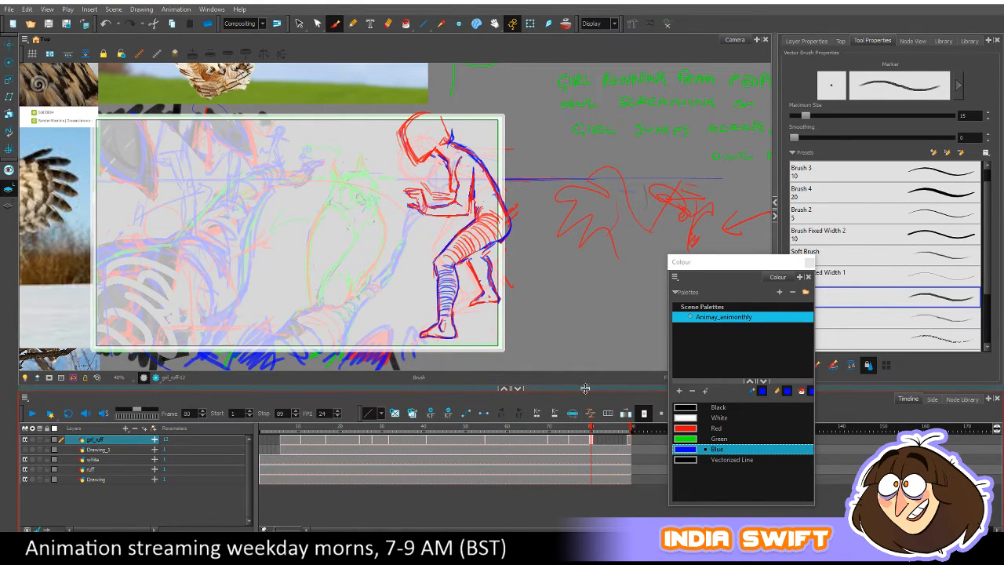
pyautogui.press('.')
pyautogui.press(',')
pyautogui.press('.')
pyautogui.press(',')
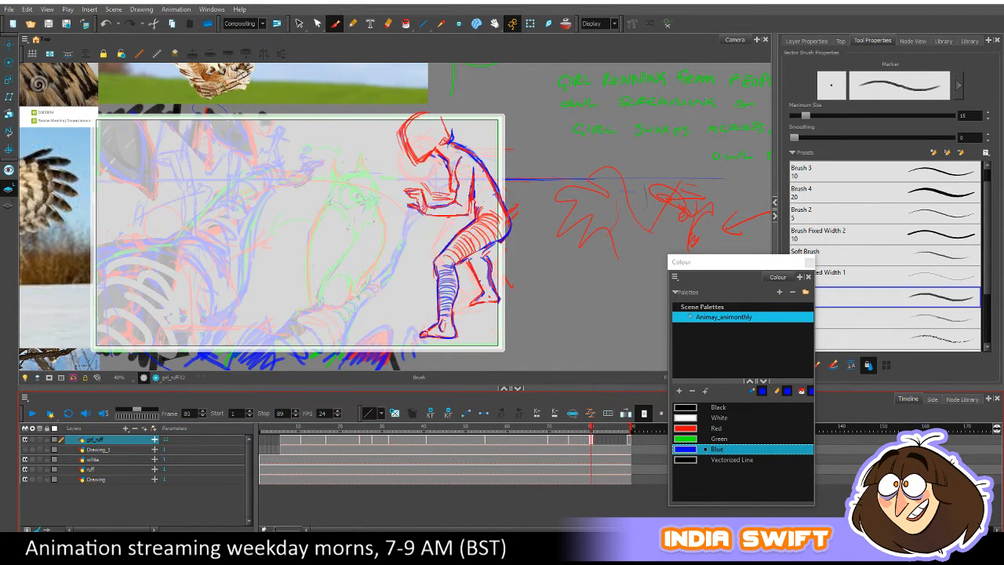
pyautogui.press('.')
pyautogui.press(',')
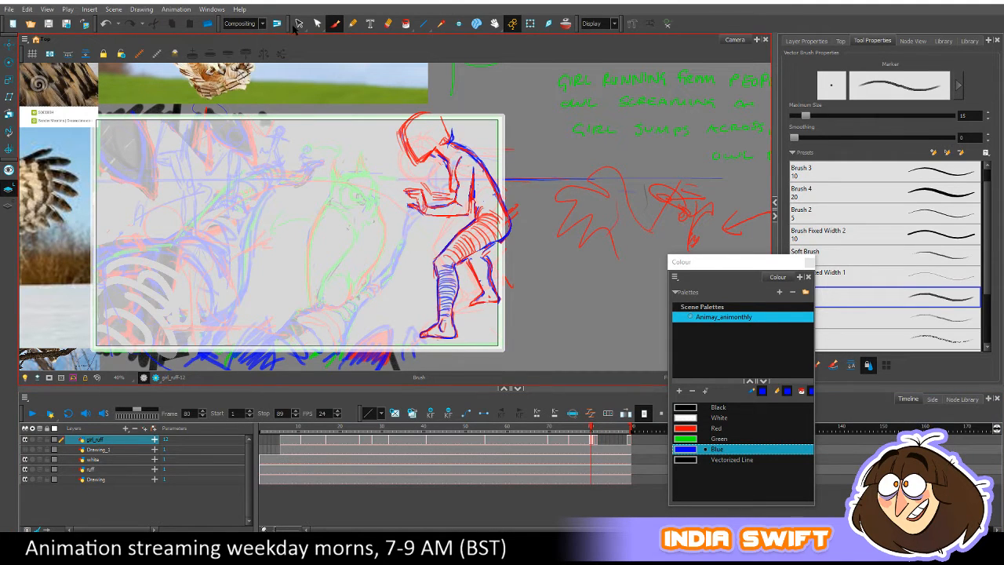
# Copy the near foot from frame 80, paste it into frame 81 and adjust it slightly.
pyautogui.hotkey('alt', 's')
pyautogui.moveTo(455, 307)
pyautogui.mouseDown()
pyautogui.moveTo(401, 345)
pyautogui.moveTo(453, 310)
pyautogui.mouseUp()
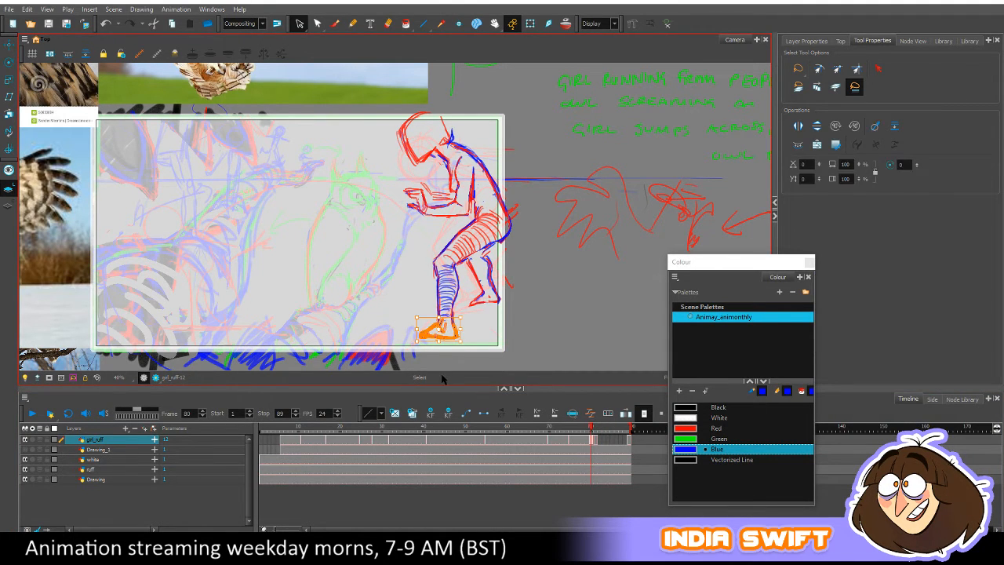
pyautogui.hotkey('ctrl', 'c')
pyautogui.press('.')
pyautogui.hotkey('ctrl', 'v')
pyautogui.press(',')
pyautogui.press('.')
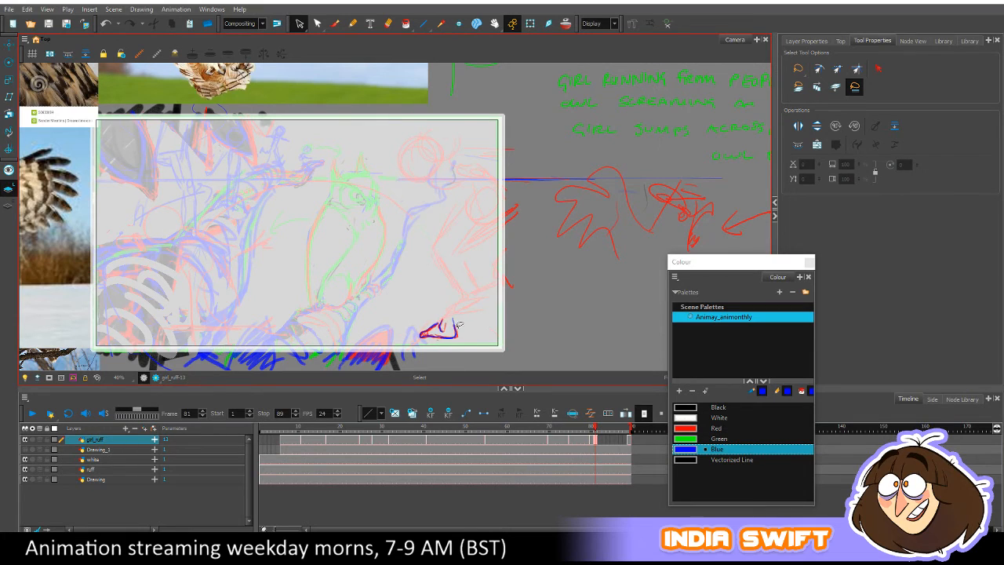
pyautogui.moveTo(459, 324); pyautogui.dragTo(452, 316)
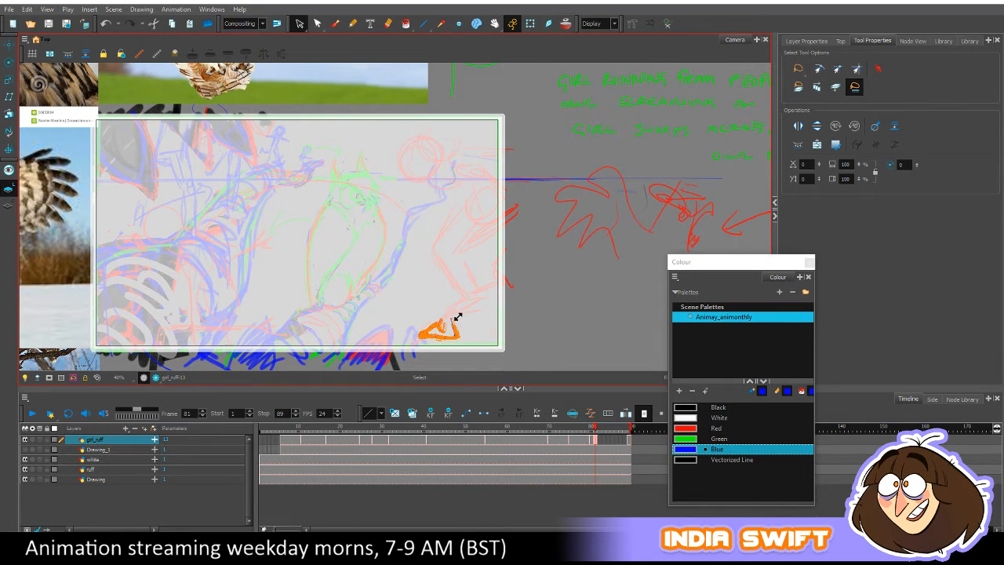
pyautogui.press(',')
pyautogui.press('.')
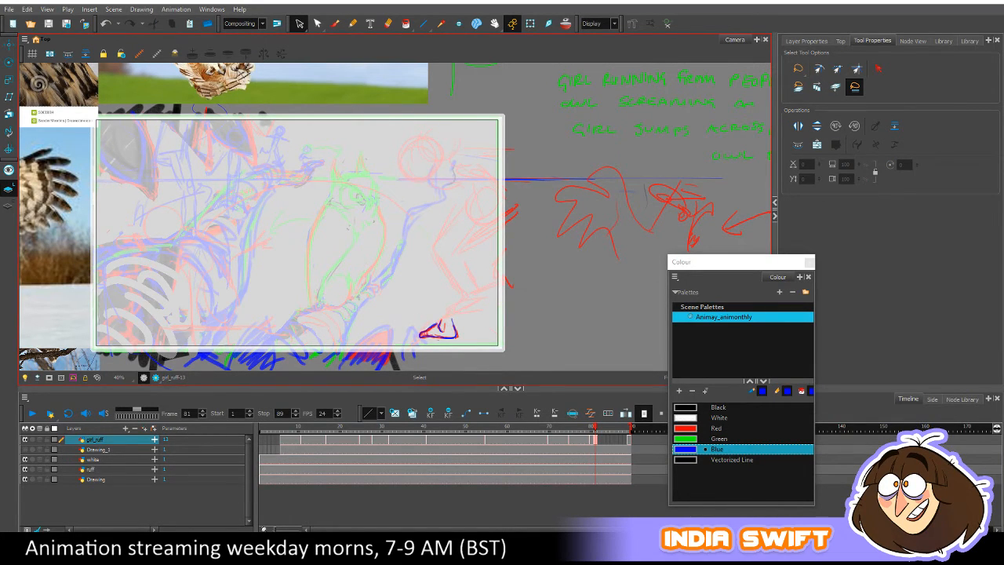
# Draw the front of the near shin in blue from the foot up to the knee on frame 81, using frame 80 as reference.
pyautogui.click(336, 22)
pyautogui.press(',')
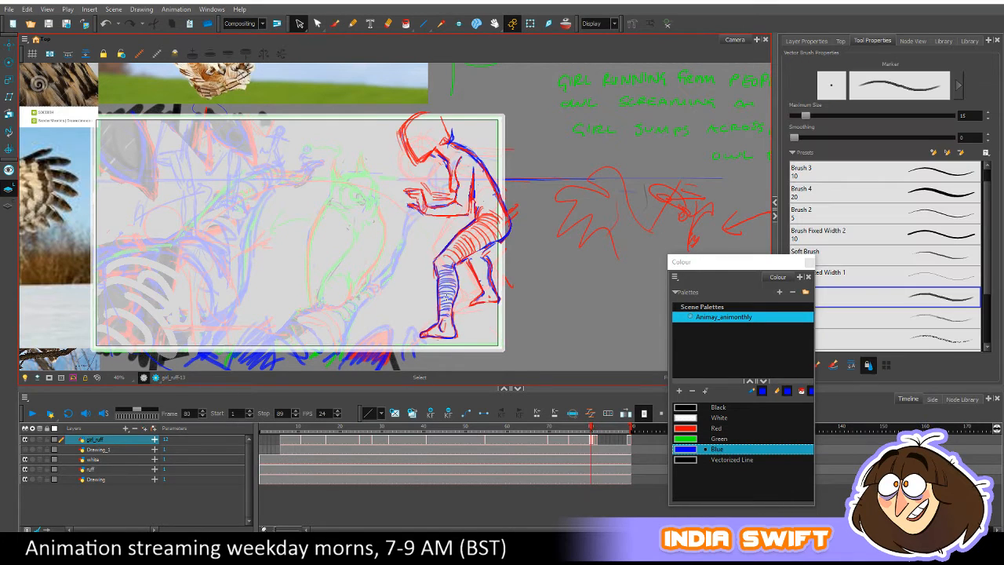
pyautogui.hotkey('alt', 'b')
pyautogui.press('.')
pyautogui.press(',')
pyautogui.press('.')
pyautogui.press(',')
pyautogui.press('.')
pyautogui.press(',')
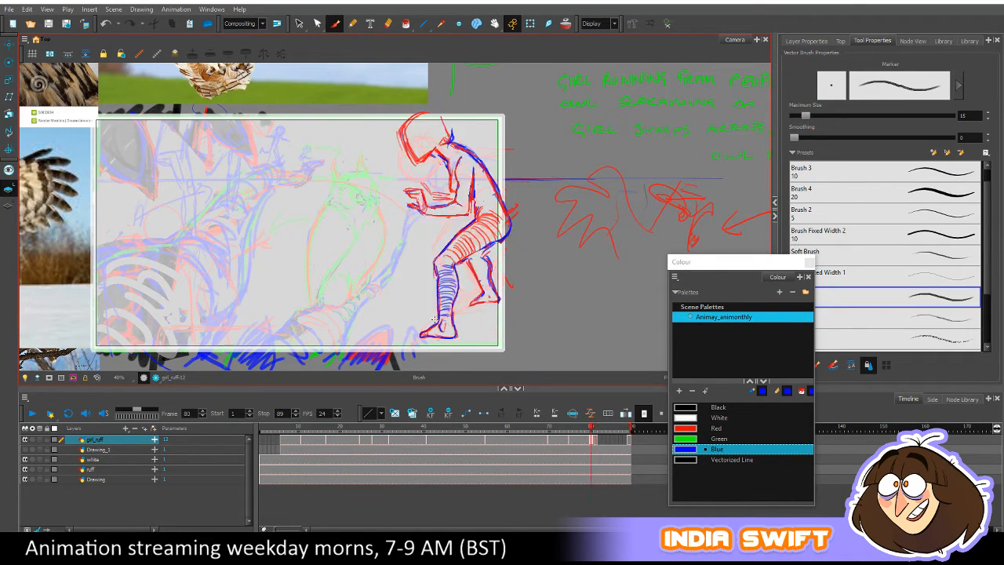
pyautogui.press('.')
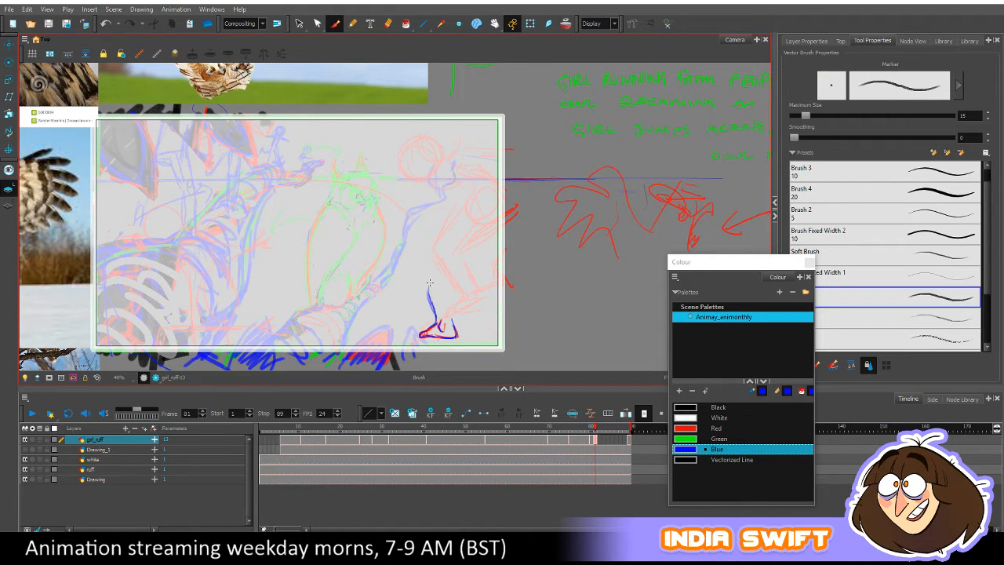
pyautogui.press(',')
pyautogui.press('.')
pyautogui.press(',')
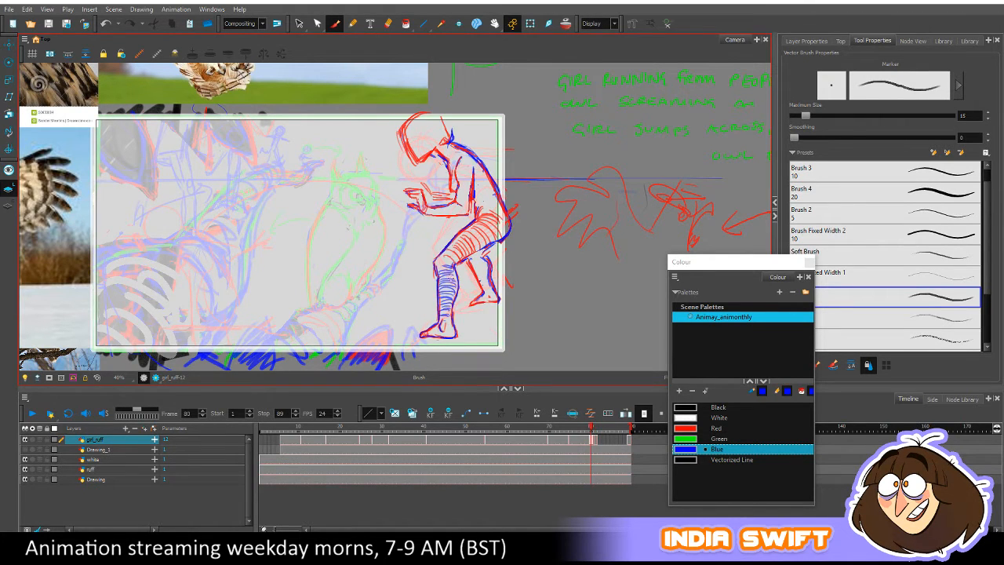
pyautogui.press('.')
pyautogui.moveTo(433, 317); pyautogui.dragTo(429, 267)
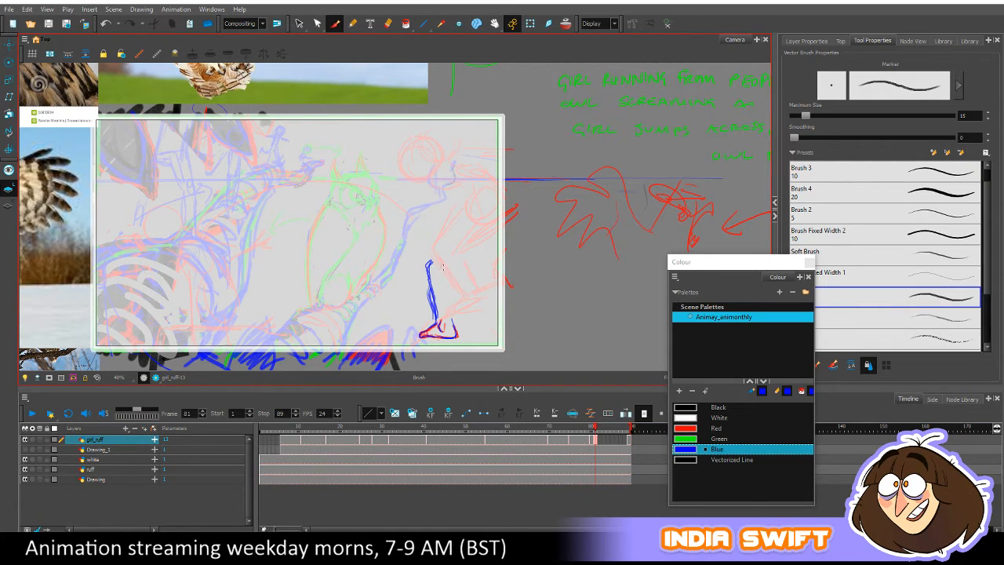
# Draw the back of the near calf in blue down to the heel on frame 81, comparing with frame 80.
pyautogui.moveTo(445, 268); pyautogui.dragTo(452, 335)
pyautogui.press(',')
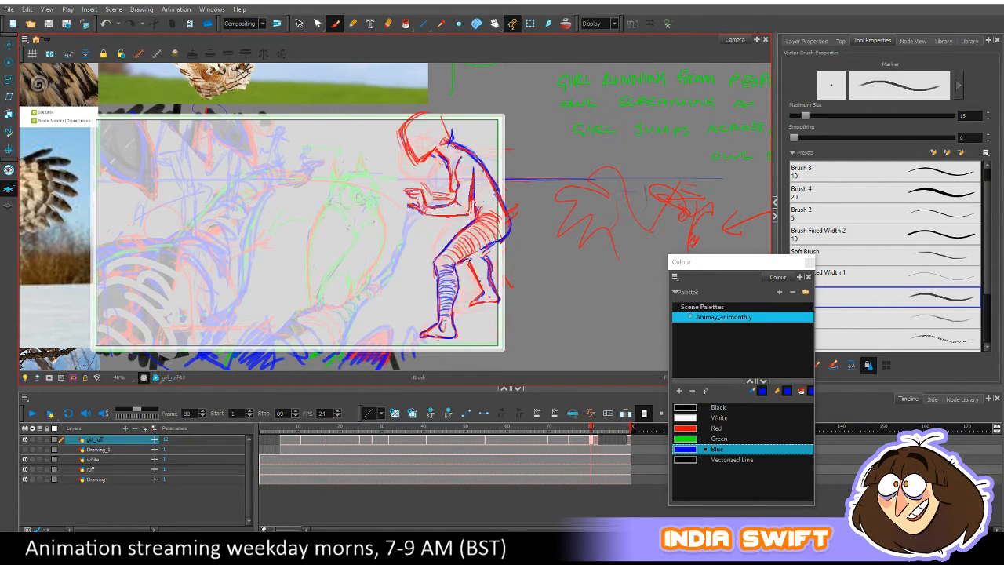
pyautogui.press('.')
pyautogui.press(',')
pyautogui.press('.')
pyautogui.press(',')
pyautogui.press('.')
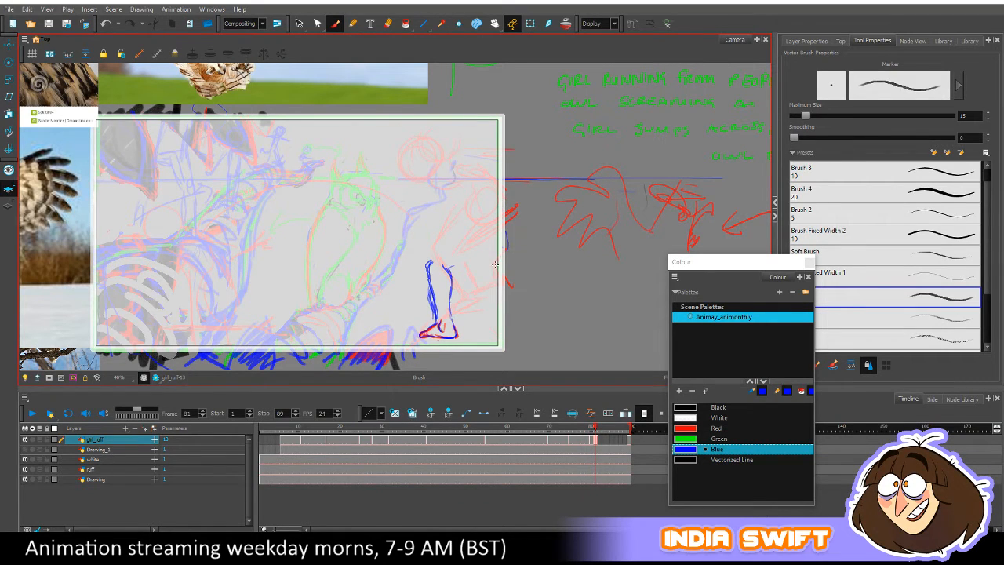
# Draw the underside of the near thigh up to the hip and the short far-shin lines in blue on frame 81.
pyautogui.moveTo(494, 265)
pyautogui.mouseDown()
pyautogui.moveTo(452, 271)
pyautogui.moveTo(505, 245)
pyautogui.mouseUp()
pyautogui.press(',')
pyautogui.press('.')
pyautogui.press(',')
pyautogui.press(',')
pyautogui.press('.')
pyautogui.press(',')
pyautogui.press('.')
pyautogui.press(',')
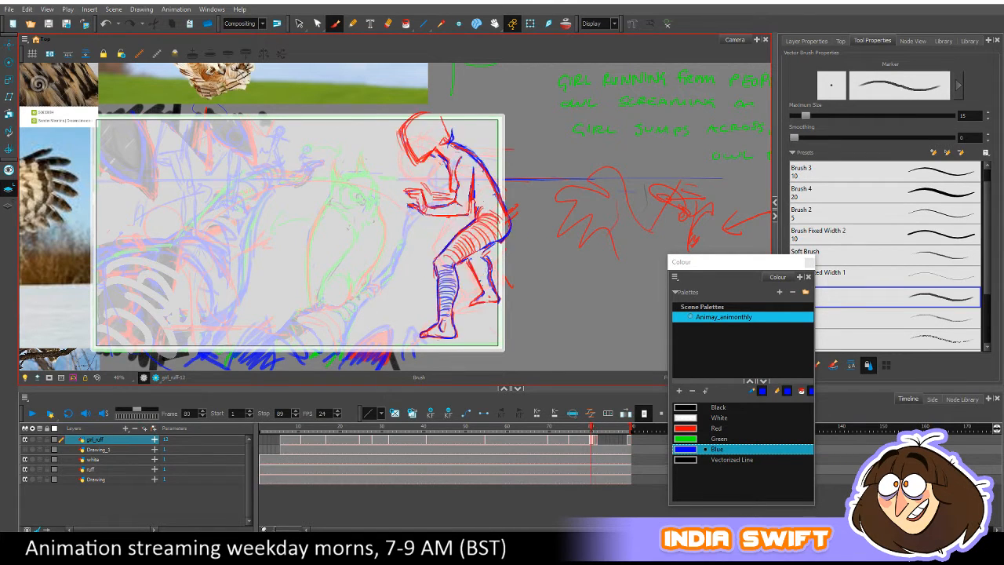
pyautogui.press('.')
pyautogui.press(',')
pyautogui.press('.')
pyautogui.press(',')
pyautogui.press('.')
# Copy the far foot from frame 80, paste it into frame 81 and select it there at the end of the far shin.
pyautogui.hotkey('alt', 's')
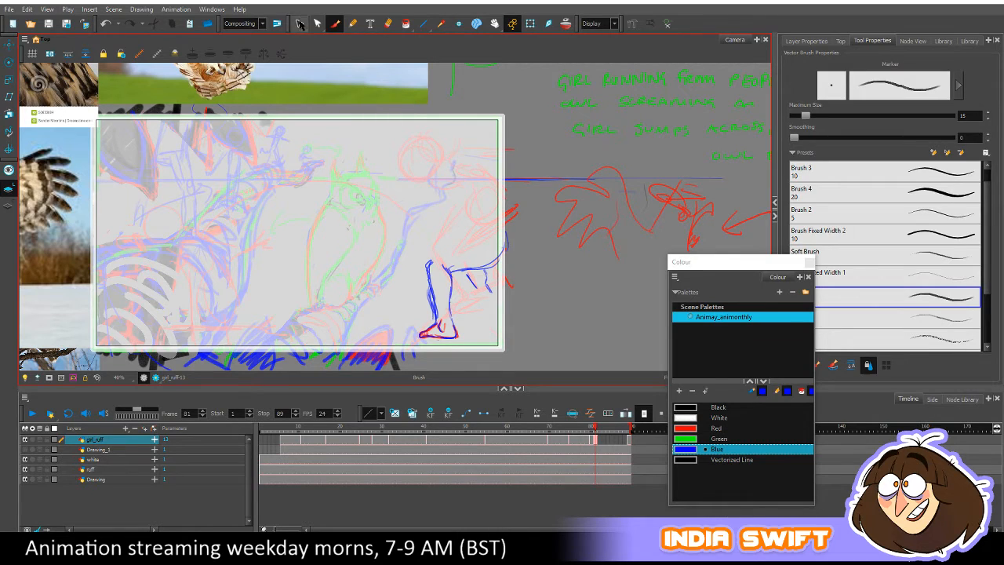
pyautogui.press(',')
pyautogui.moveTo(461, 286); pyautogui.dragTo(510, 327)
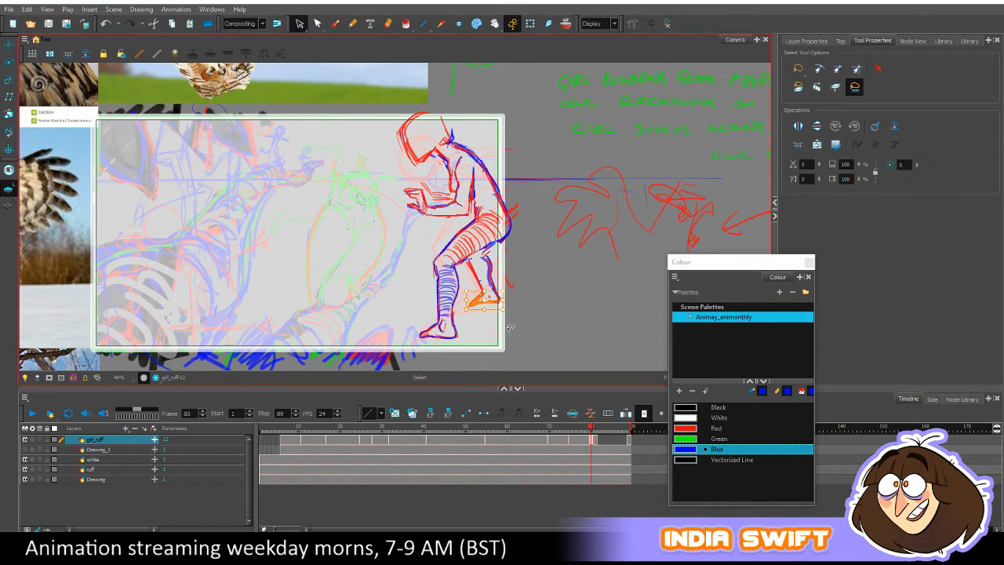
pyautogui.hotkey('ctrl', 'c')
pyautogui.press('.')
pyautogui.hotkey('ctrl', 'v')
pyautogui.press(',')
pyautogui.press('.')
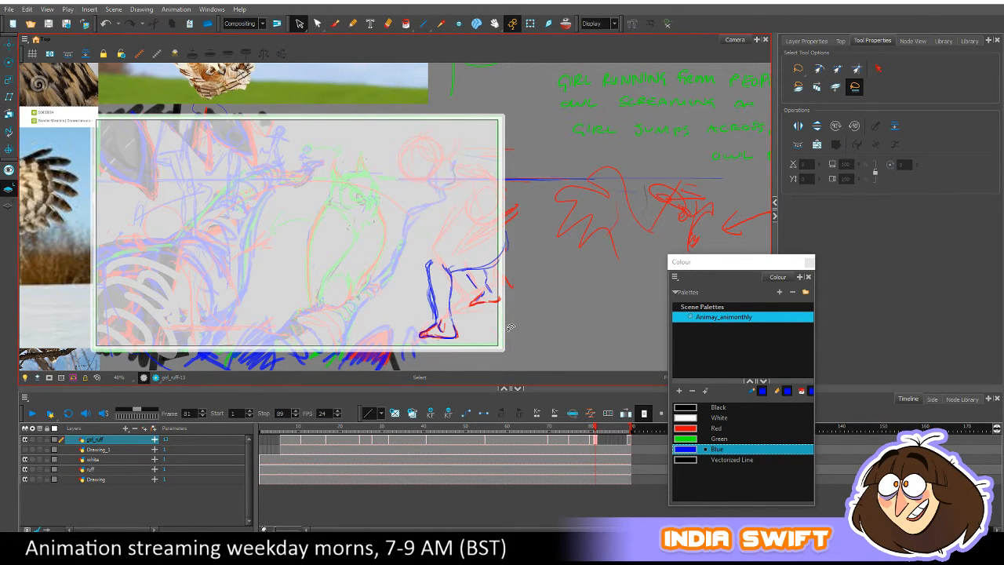
pyautogui.press(',')
pyautogui.press('.')
pyautogui.click(494, 292)
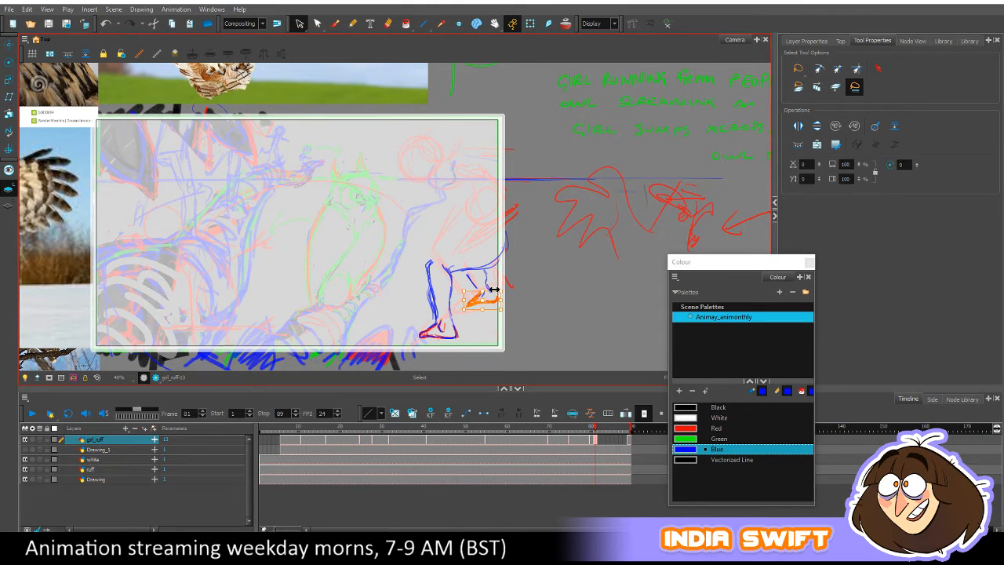
# Nudge and resize the back foot's strokes on frame 81, comparing them against the previous drawing.
pyautogui.press(',')
pyautogui.press('.')
pyautogui.press(',')
pyautogui.press('.')
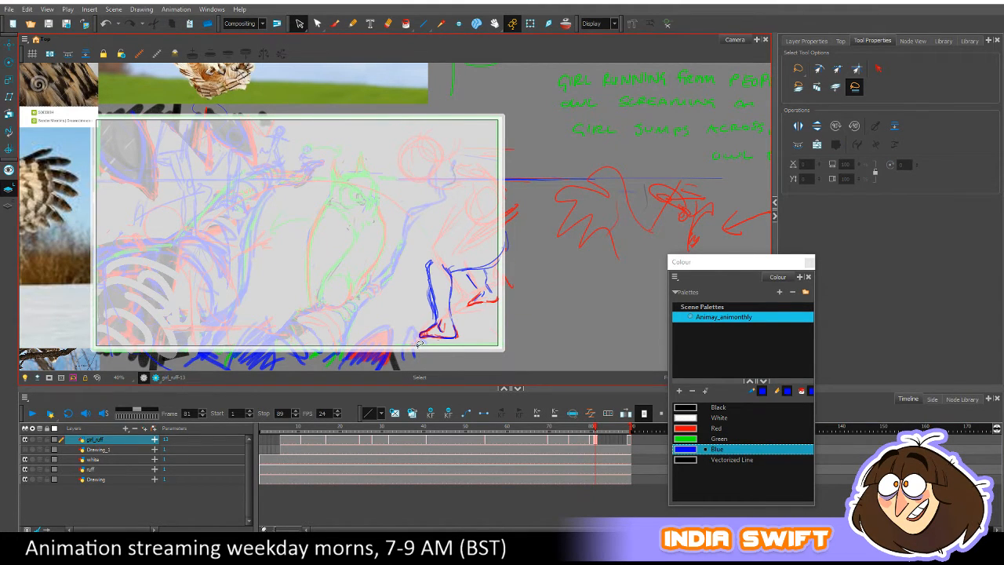
pyautogui.hotkey('ctrl', 'a')
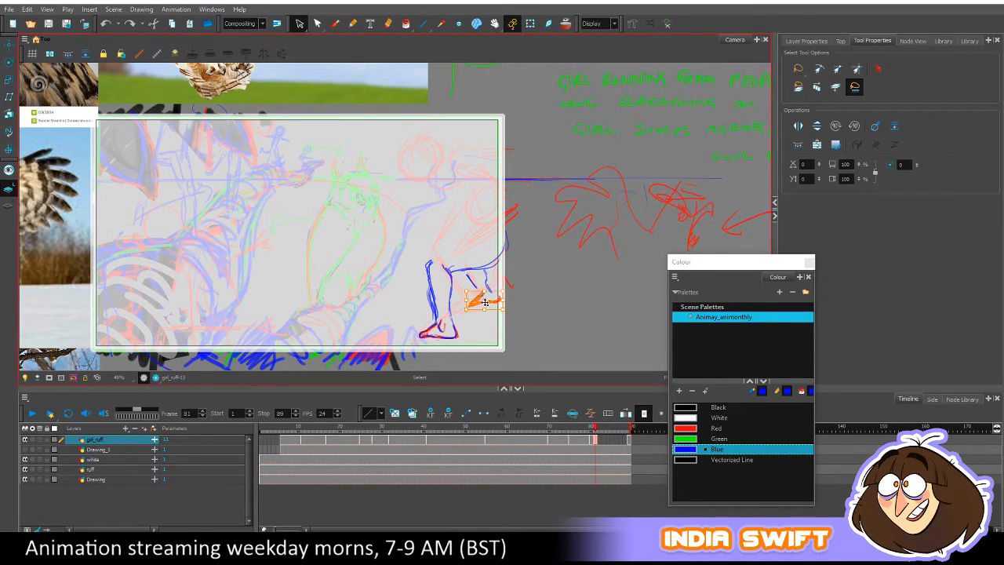
pyautogui.moveTo(503, 290); pyautogui.dragTo(501, 290)
pyautogui.click(502, 280)
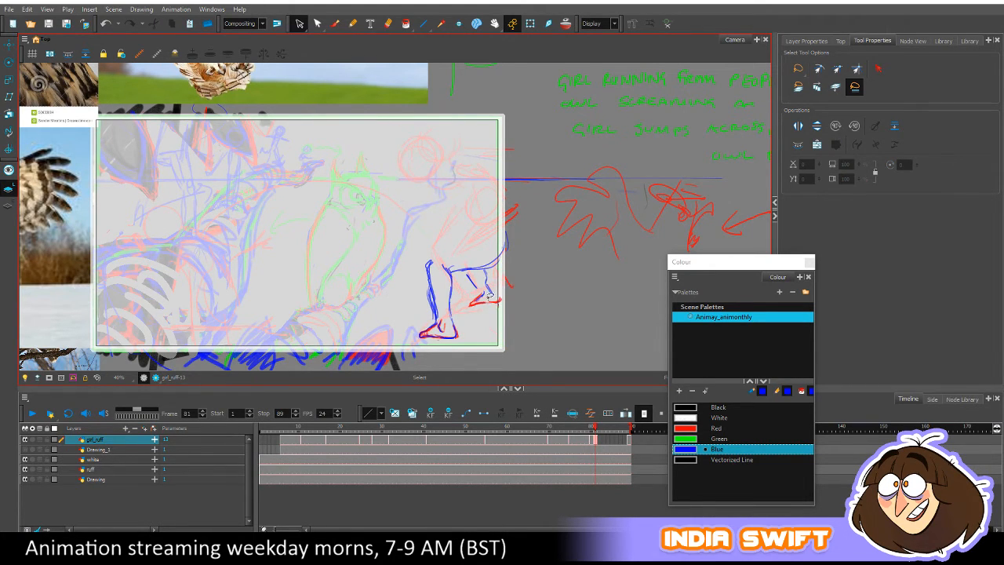
pyautogui.click(488, 297)
pyautogui.press('Left')
pyautogui.press('Left')
pyautogui.press('Left')
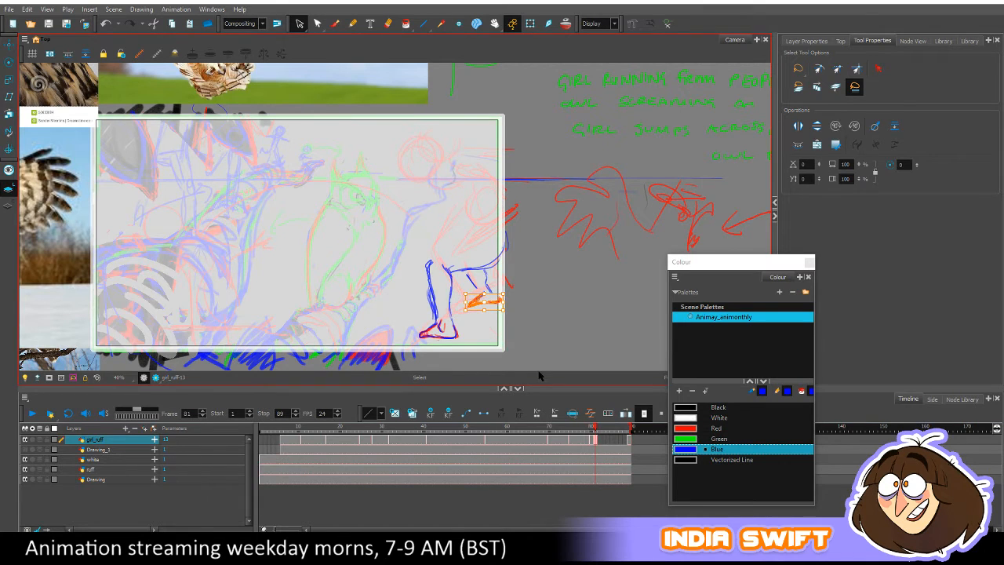
# Rotate the back foot's strokes slightly on frame 81 and flip between the two poses to check the motion.
pyautogui.press('Escape')
pyautogui.press(',')
pyautogui.press('.')
pyautogui.press(',')
pyautogui.press('.')
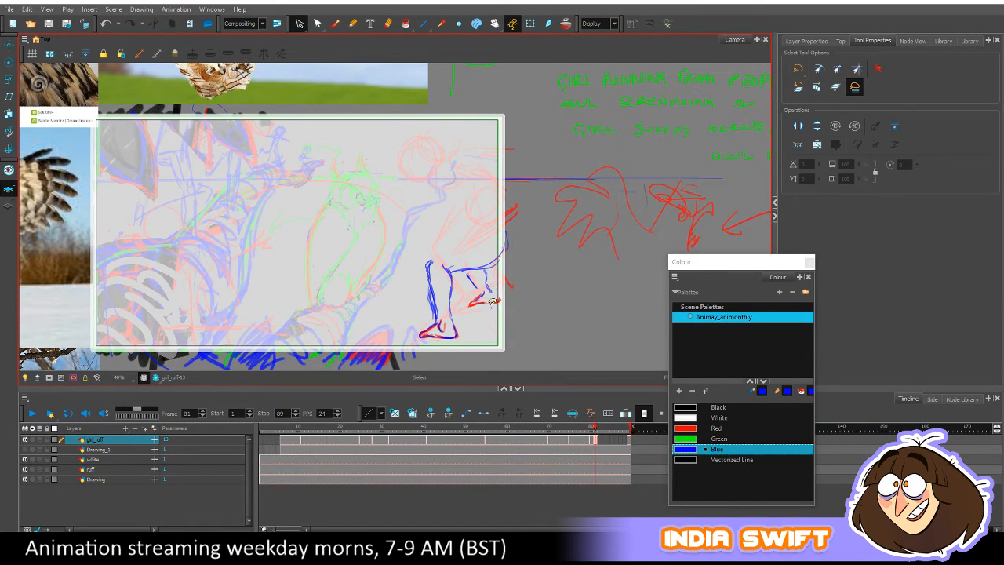
pyautogui.moveTo(509, 290); pyautogui.dragTo(516, 291)
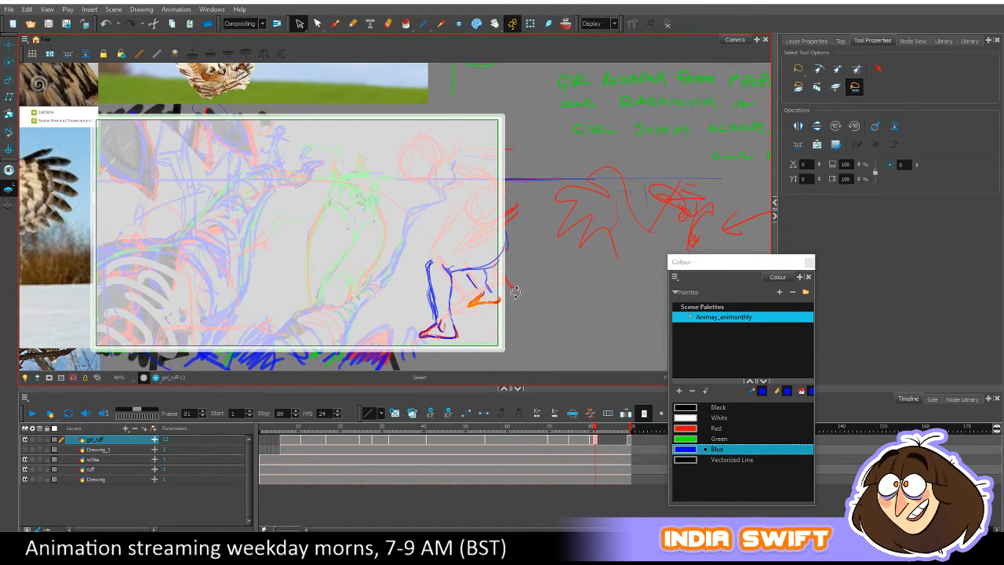
pyautogui.press('Escape')
pyautogui.press(',')
pyautogui.press('.')
pyautogui.press(',')
pyautogui.press('.')
pyautogui.press(',')
pyautogui.press('.')
# Readjust the angle of the girl's back foot on frame 81 against the crouching pose in frame 80.
pyautogui.moveTo(508, 289); pyautogui.dragTo(510, 296)
pyautogui.press('Escape')
pyautogui.press(',')
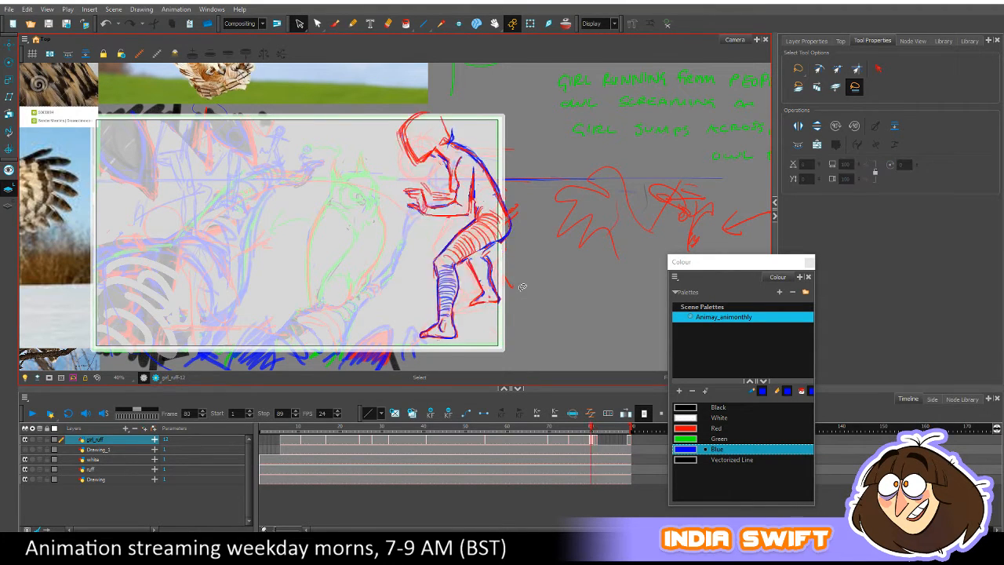
pyautogui.press('.')
pyautogui.click(491, 305)
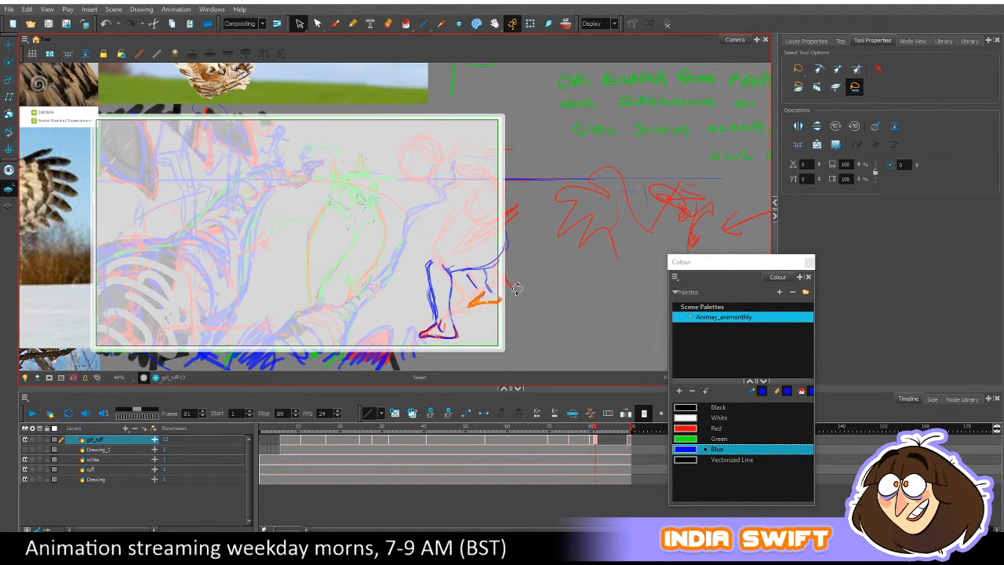
pyautogui.press('Escape')
pyautogui.press(',')
pyautogui.press('.')
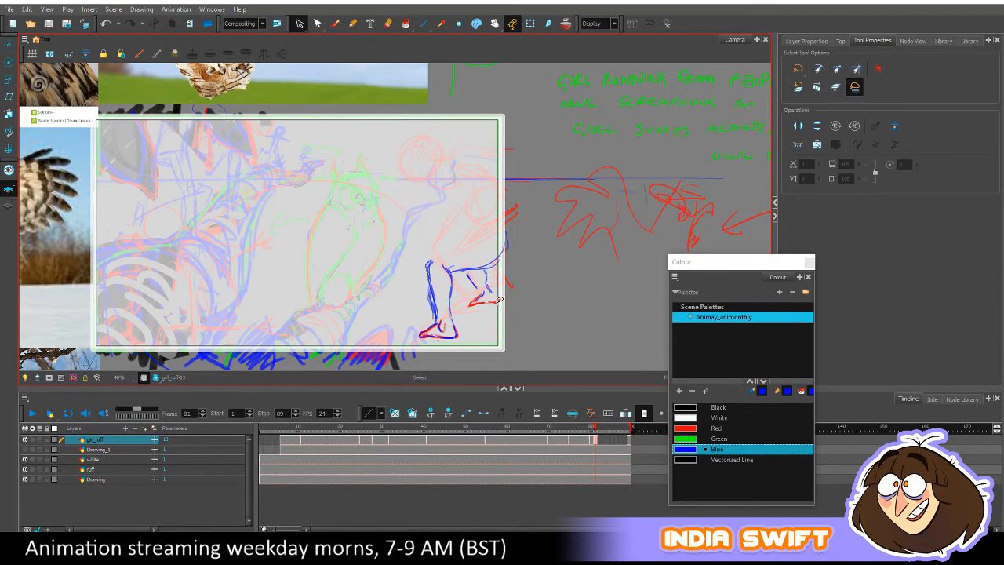
# Fine-tune the size and tilt of the back foot so it lines up with the previous drawing.
pyautogui.click(499, 298)
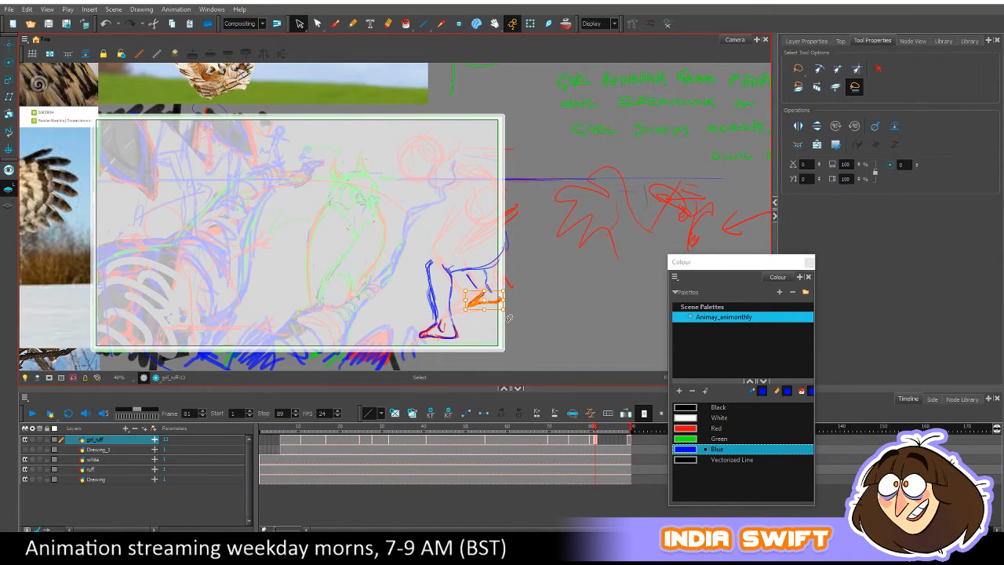
pyautogui.press('Escape')
pyautogui.press(',')
pyautogui.press('.')
pyautogui.press(',')
pyautogui.press('.')
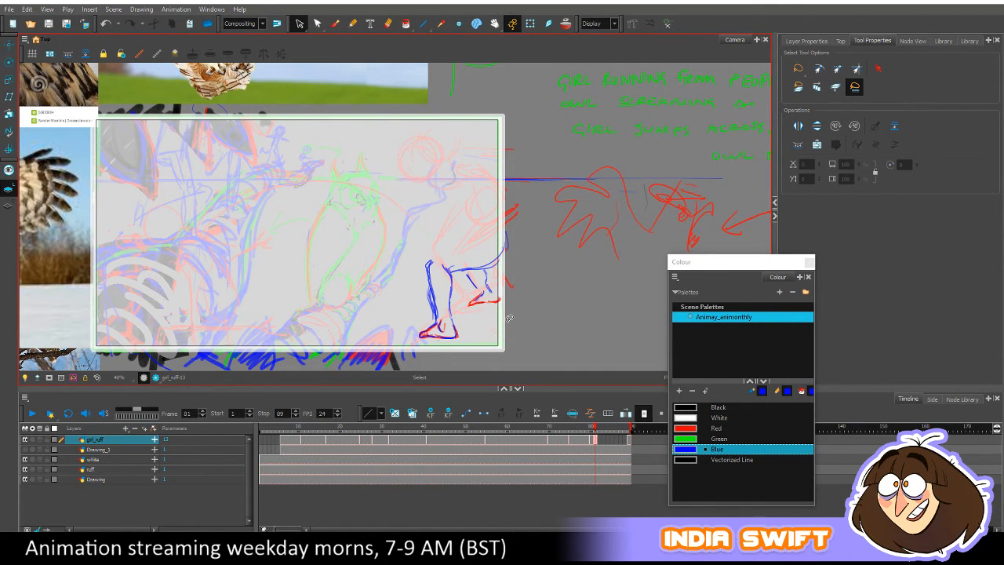
pyautogui.click(508, 292)
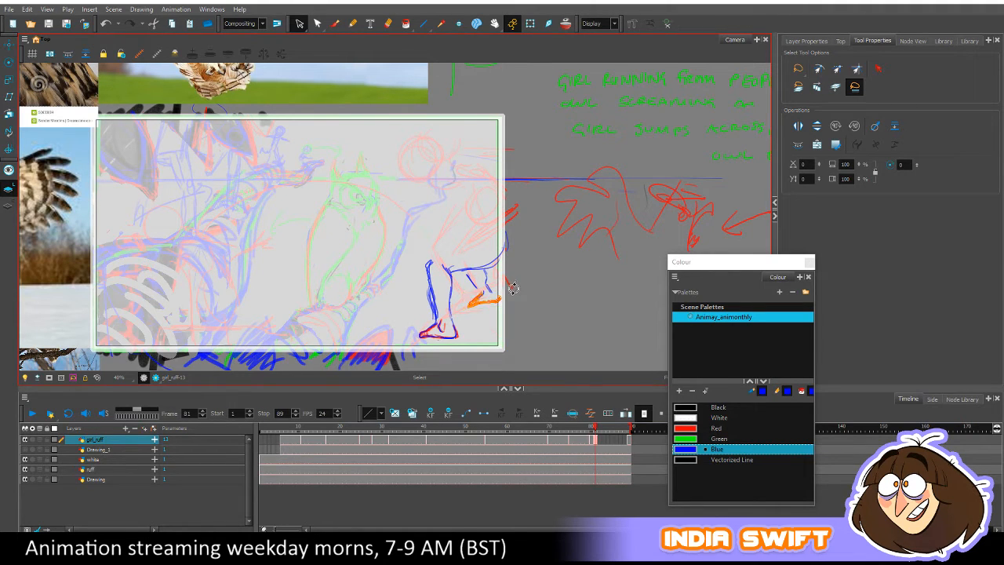
pyautogui.press('Escape')
pyautogui.press(',')
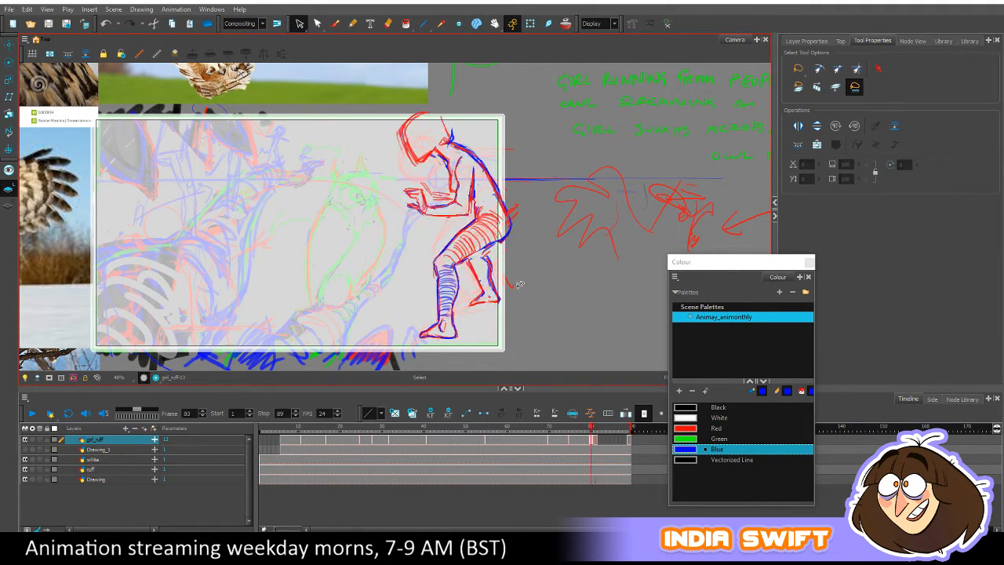
pyautogui.press('.')
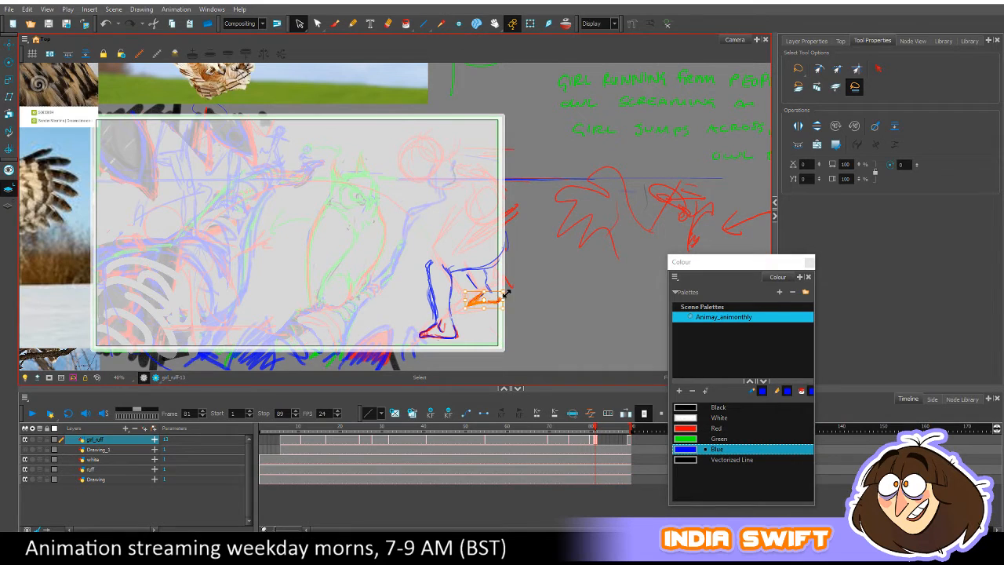
pyautogui.press(',')
pyautogui.press('.')
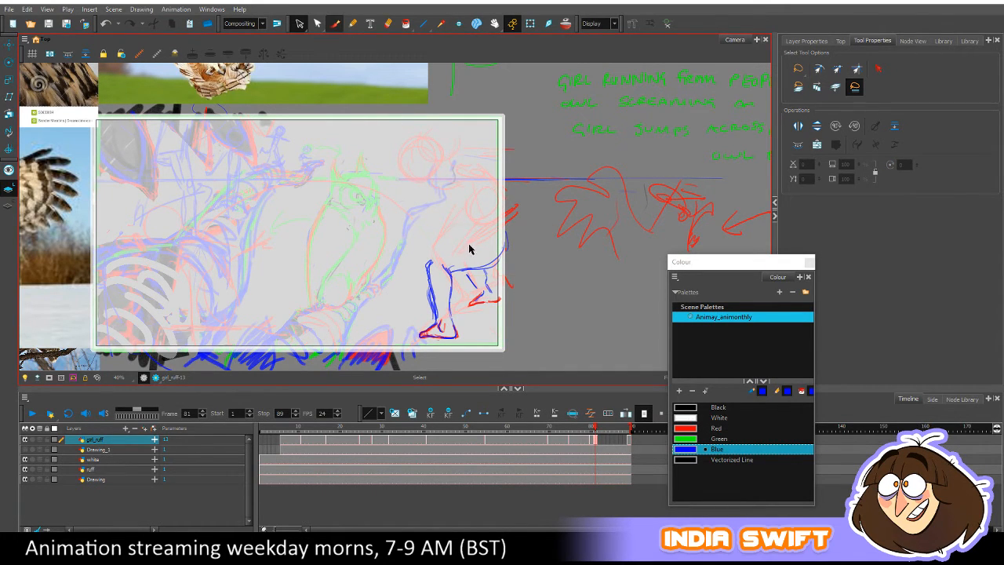
# Brush in the back lower leg in blue on frame 81, joining the knee to the repositioned foot.
pyautogui.hotkey('alt', 'b')
pyautogui.press(',')
pyautogui.press('.')
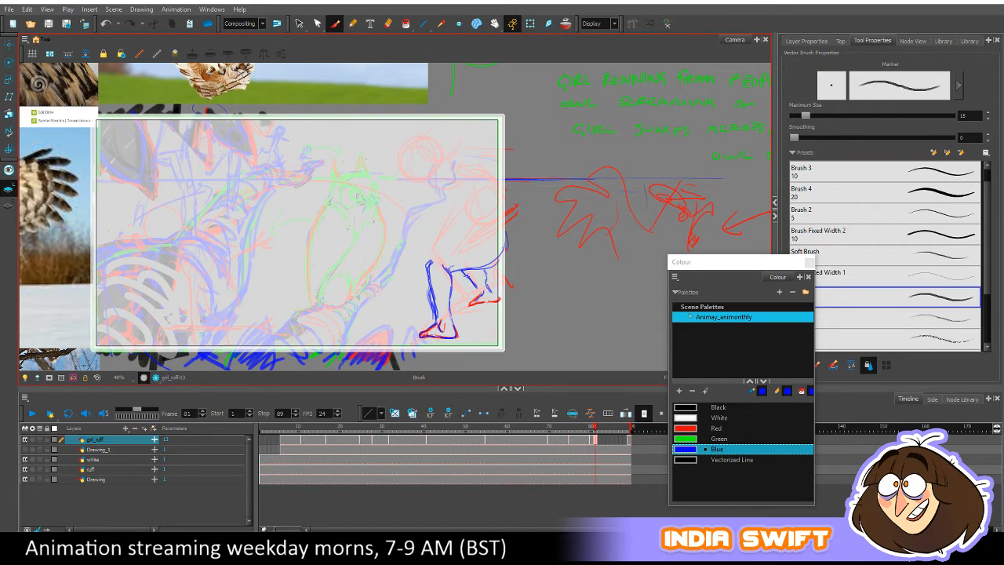
pyautogui.press(',')
pyautogui.press('.')
pyautogui.press(',')
pyautogui.press('.')
# Switch the brush colour to Red and outline the back lower leg on frame 81.
pyautogui.click(690, 428)
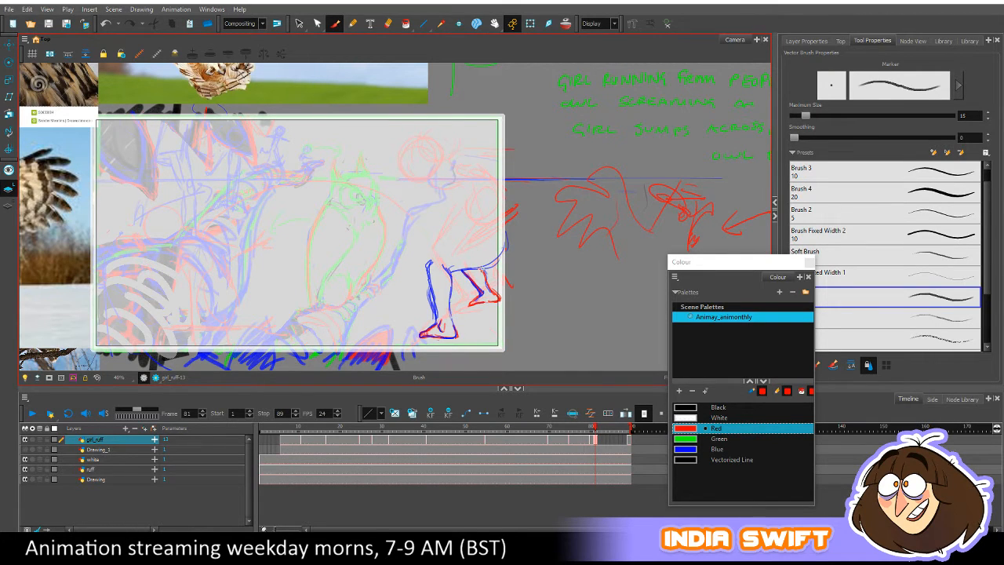
pyautogui.press(',')
pyautogui.press('.')
pyautogui.press(',')
pyautogui.press('.')
# Sketch the front thigh in red from the knee up towards the hip.
pyautogui.moveTo(439, 257)
pyautogui.mouseDown()
pyautogui.moveTo(516, 214)
pyautogui.moveTo(485, 214)
pyautogui.moveTo(508, 215)
pyautogui.moveTo(494, 165)
pyautogui.moveTo(476, 192)
pyautogui.moveTo(483, 237)
pyautogui.moveTo(426, 262)
pyautogui.moveTo(489, 263)
pyautogui.mouseUp()
pyautogui.press(',')
pyautogui.press('.')
pyautogui.press(',')
pyautogui.press('.')
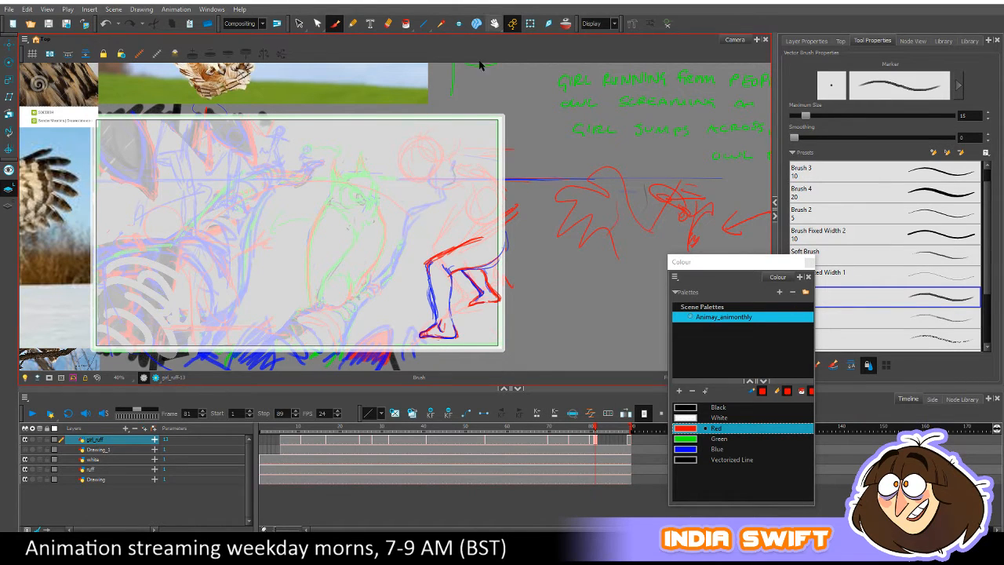
# Compare the new leg lines on frame 81 with the preceding drawings.
pyautogui.press(',')
pyautogui.press('.')
pyautogui.press(',')
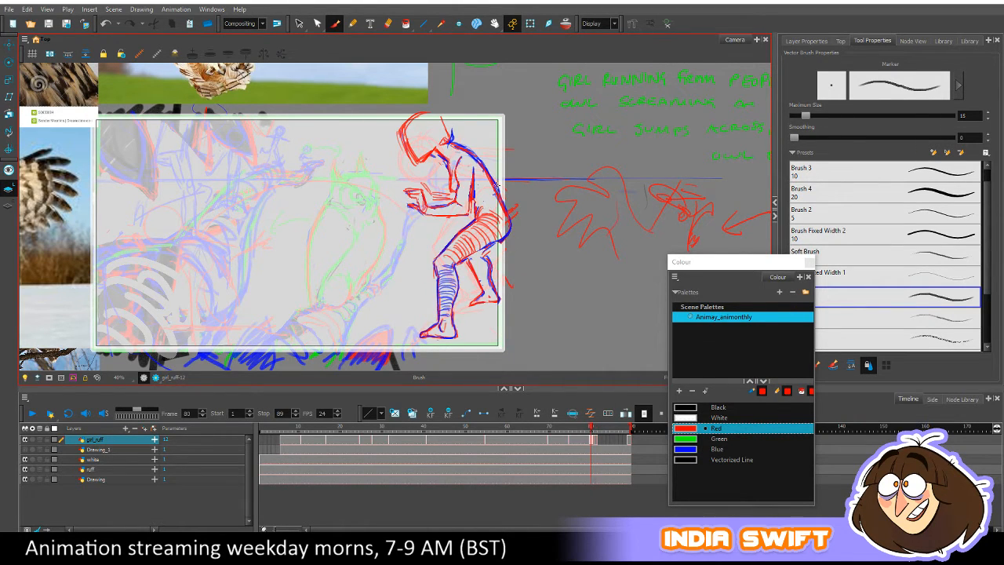
pyautogui.press(',')
pyautogui.press('.')
pyautogui.press('.')
pyautogui.press(',')
pyautogui.press('.')
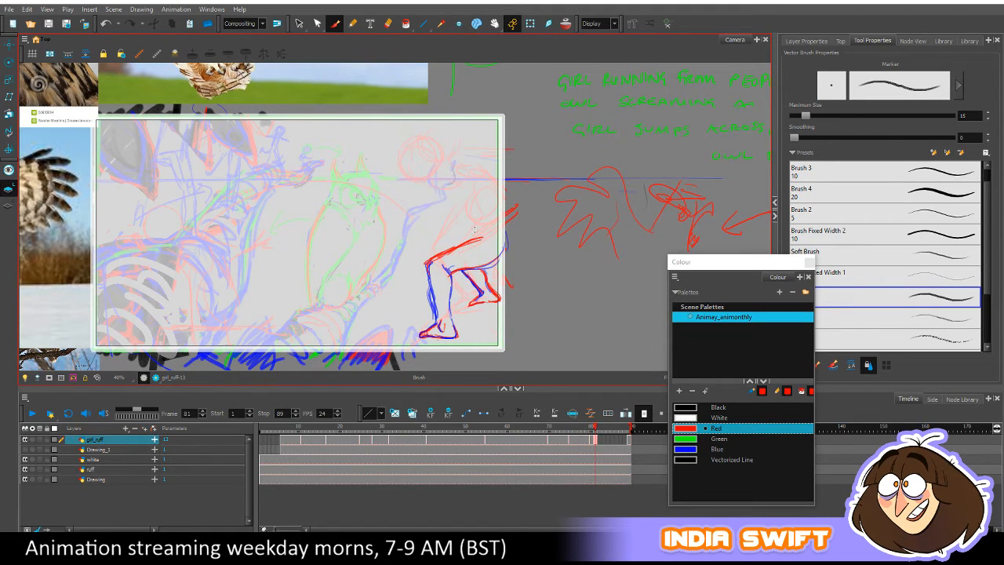
# Sketch the buttock curve and the front of the torso in red above the thighs.
pyautogui.moveTo(510, 254)
pyautogui.mouseDown()
pyautogui.moveTo(487, 209)
pyautogui.moveTo(447, 203)
pyautogui.moveTo(431, 224)
pyautogui.moveTo(464, 242)
pyautogui.mouseUp()
pyautogui.moveTo(432, 205); pyautogui.dragTo(457, 239)
pyautogui.press(',')
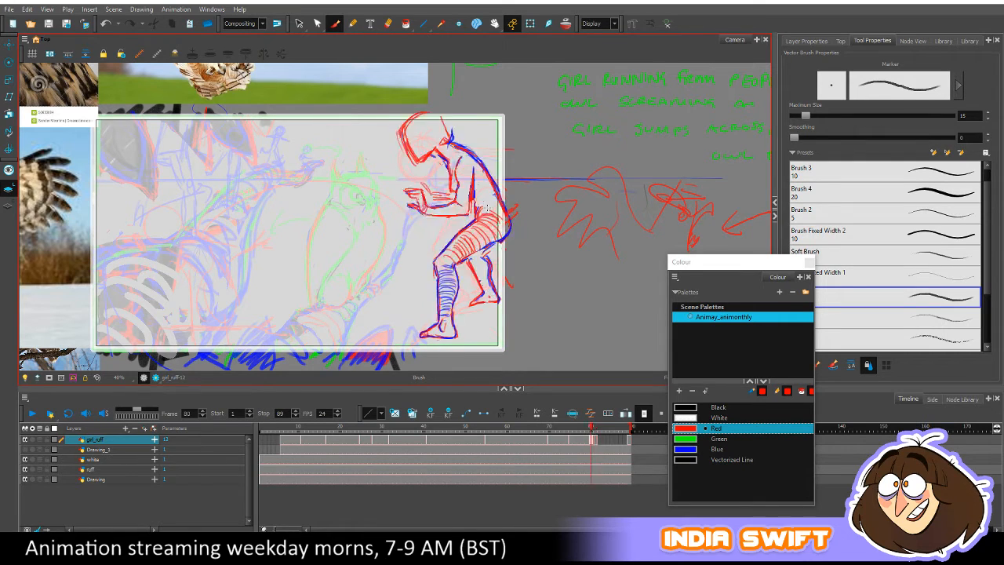
pyautogui.press('.')
pyautogui.press(',')
pyautogui.press('.')
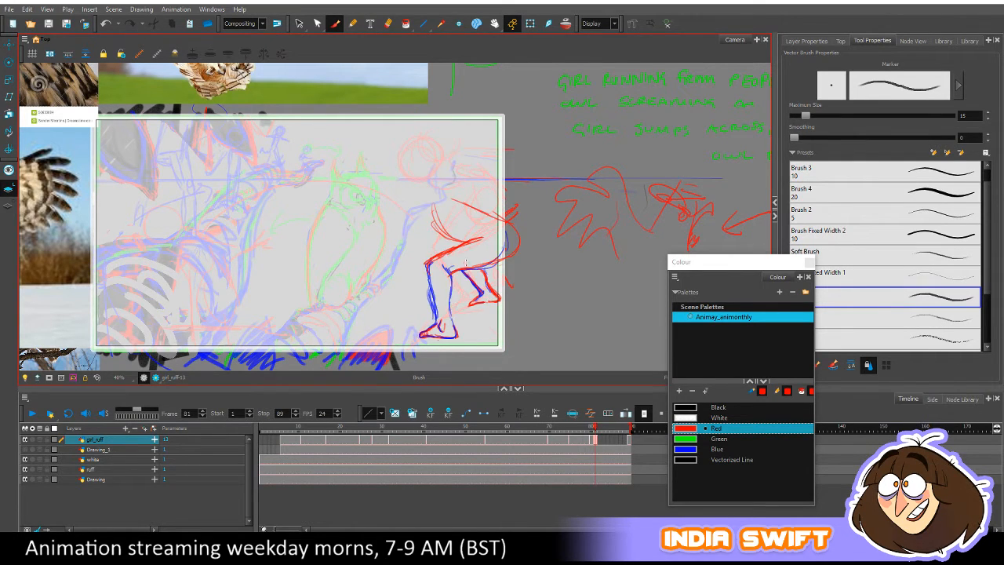
# Redraw the front shin and calf in red, checking them against the previous drawing.
pyautogui.moveTo(451, 261); pyautogui.dragTo(451, 321)
pyautogui.moveTo(435, 266); pyautogui.dragTo(438, 321)
pyautogui.press(',')
pyautogui.press('.')
pyautogui.moveTo(420, 272); pyautogui.dragTo(432, 312)
pyautogui.press(',')
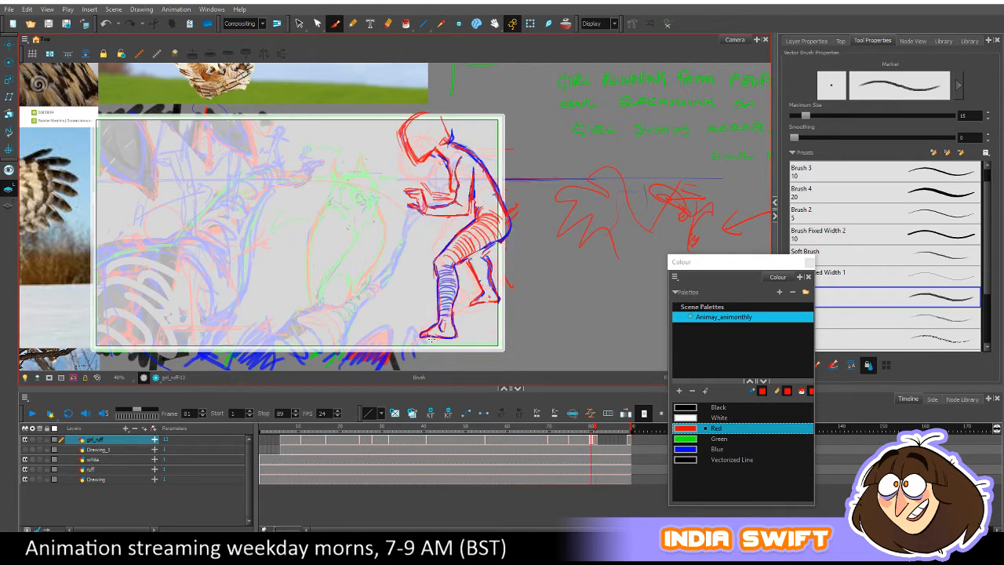
pyautogui.press('.')
pyautogui.press(',')
pyautogui.press('.')
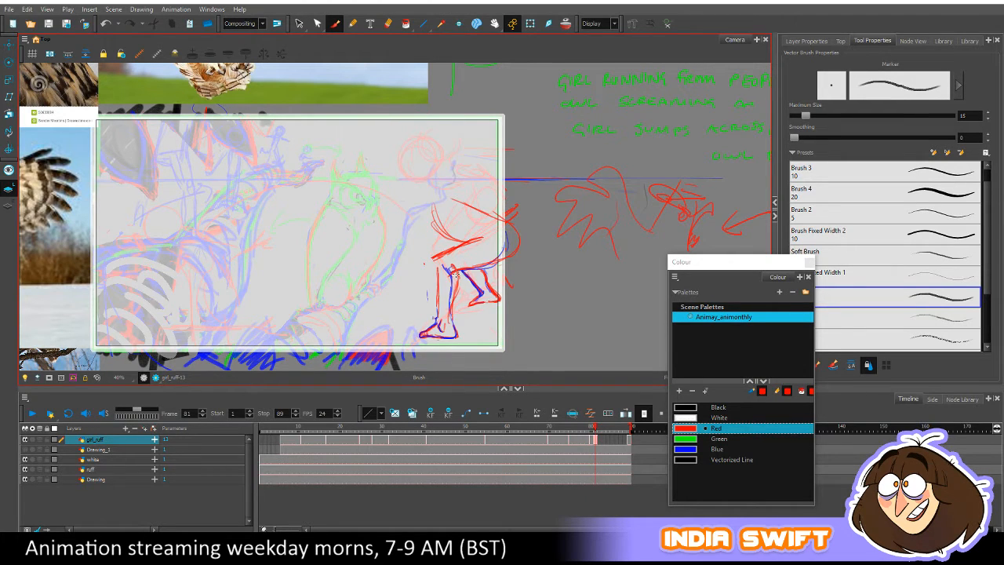
# Reinforce the buttock and hip curve with more red strokes on frame 81.
pyautogui.press(',')
pyautogui.press('.')
pyautogui.press(',')
pyautogui.press('.')
# Switch the brush colour to Blue and draw the front shin and thigh over the red sketch.
pyautogui.click(693, 449)
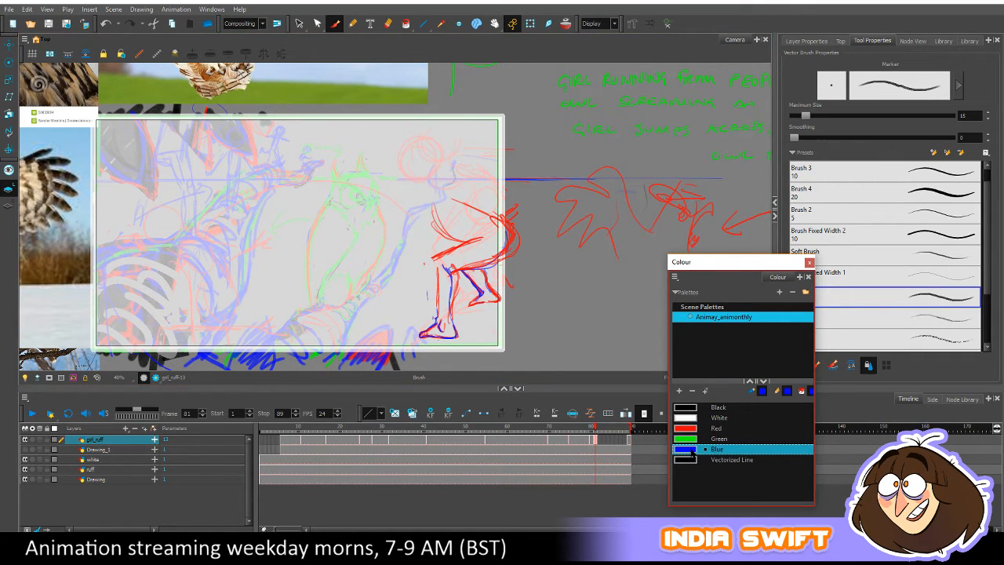
pyautogui.press(',')
pyautogui.press('.')
pyautogui.press(',')
pyautogui.press('.')
pyautogui.press(',')
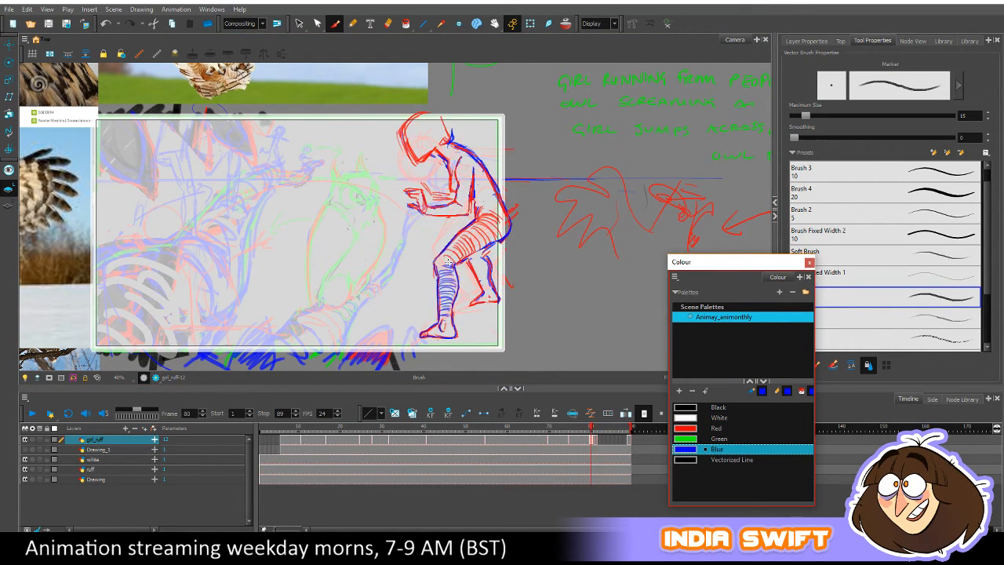
pyautogui.press('.')
pyautogui.press(',')
pyautogui.press('.')
pyautogui.moveTo(433, 268); pyautogui.dragTo(437, 325)
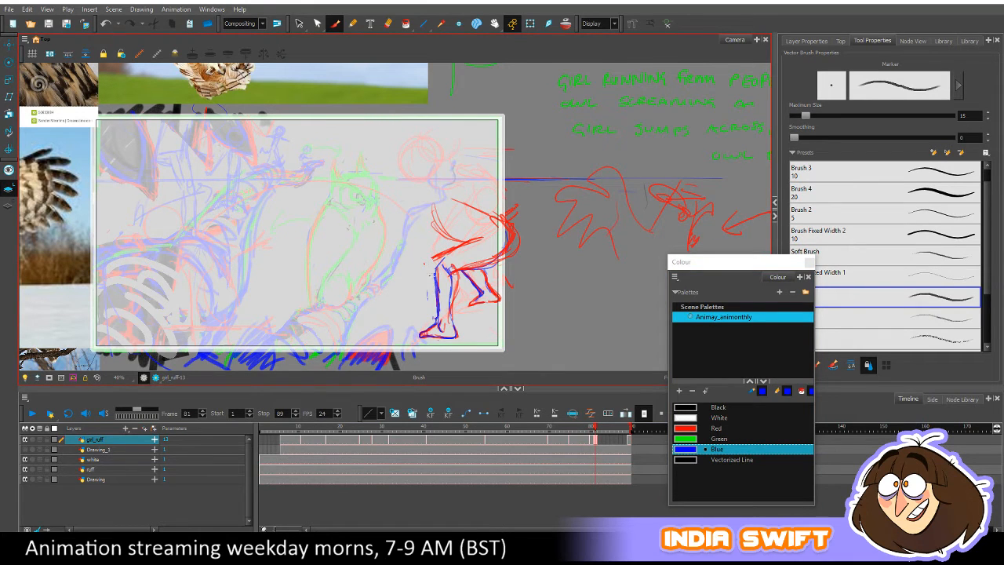
pyautogui.moveTo(430, 288); pyautogui.dragTo(497, 235)
pyautogui.moveTo(438, 263); pyautogui.dragTo(471, 247)
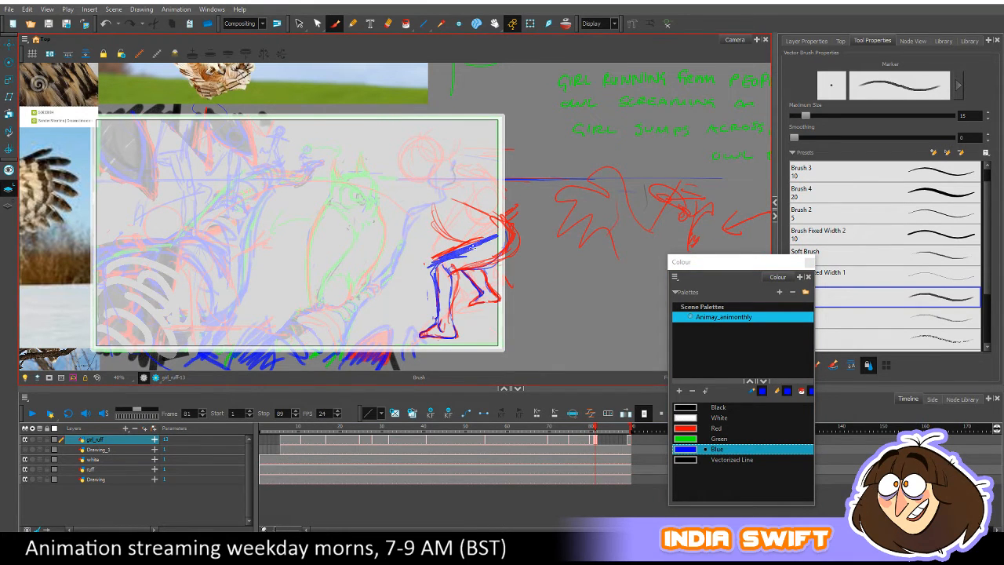
# Draw the back thigh, buttock curve and upper back line in blue.
pyautogui.press(',')
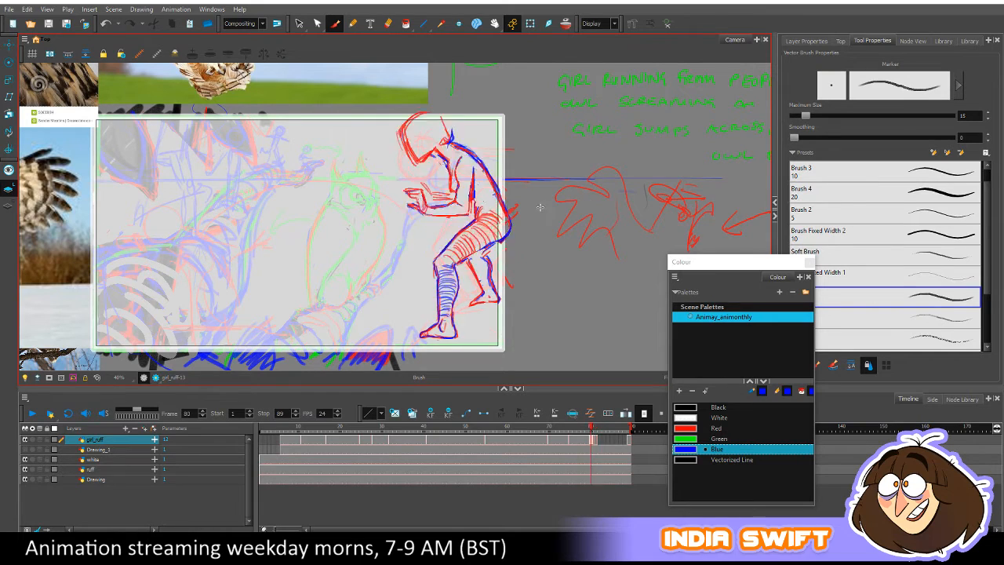
pyautogui.press('.')
pyautogui.moveTo(511, 250)
pyautogui.mouseDown()
pyautogui.moveTo(508, 227)
pyautogui.moveTo(487, 220)
pyautogui.moveTo(518, 230)
pyautogui.mouseUp()
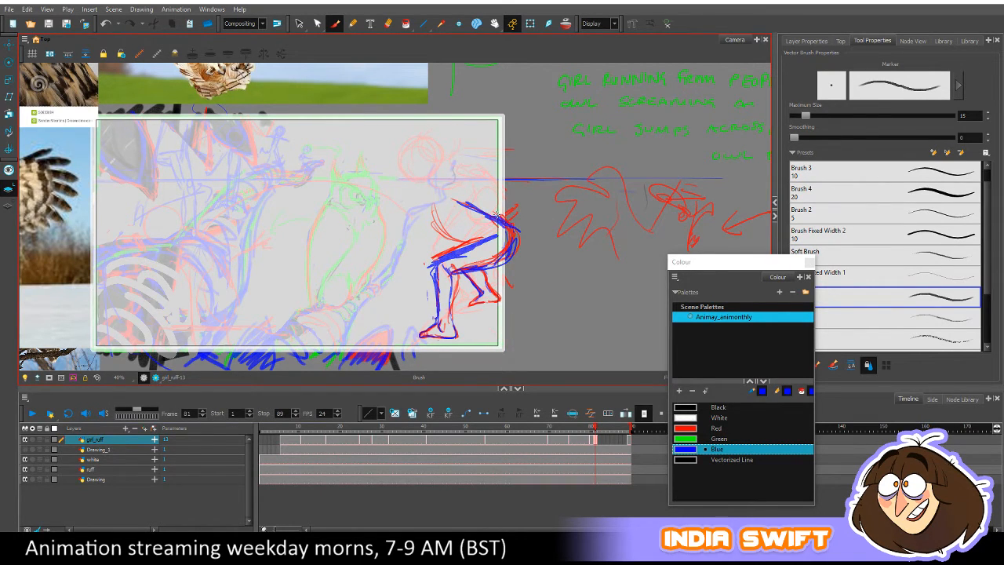
pyautogui.press(',')
pyautogui.press('.')
# Sketch the torso, shoulder circle and bent arm in blue, matching them to the neighbouring drawings.
pyautogui.moveTo(473, 202)
pyautogui.mouseDown()
pyautogui.moveTo(512, 226)
pyautogui.moveTo(521, 218)
pyautogui.moveTo(436, 237)
pyautogui.moveTo(466, 236)
pyautogui.moveTo(438, 228)
pyautogui.moveTo(477, 235)
pyautogui.moveTo(438, 229)
pyautogui.moveTo(456, 204)
pyautogui.moveTo(516, 223)
pyautogui.moveTo(489, 257)
pyautogui.mouseUp()
pyautogui.press('.')
pyautogui.press(',')
pyautogui.press(',')
pyautogui.press('.')
pyautogui.moveTo(488, 214)
pyautogui.mouseDown()
pyautogui.moveTo(518, 248)
pyautogui.moveTo(506, 262)
pyautogui.moveTo(512, 234)
pyautogui.mouseUp()
pyautogui.press(',')
pyautogui.press('.')
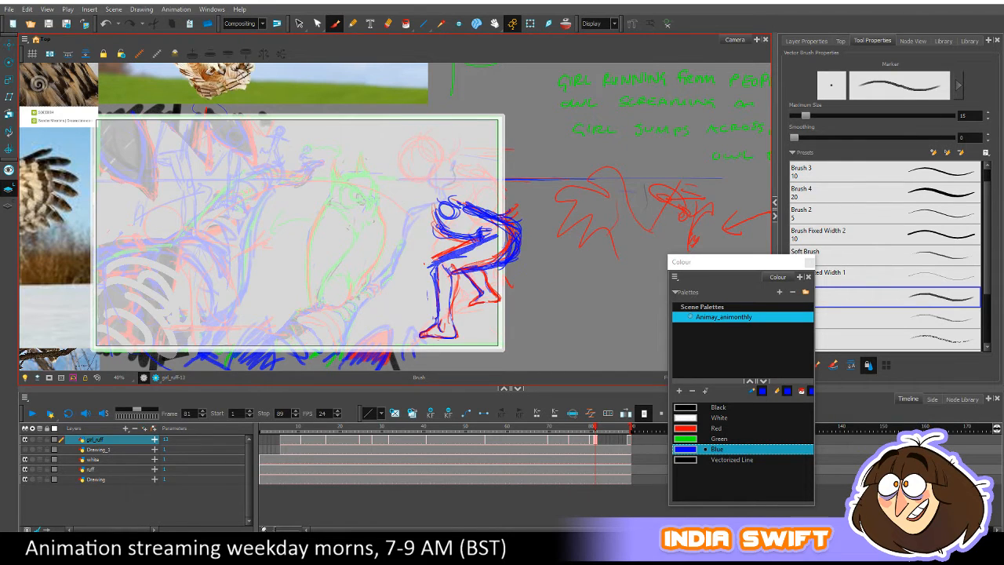
# Add green accent strokes along the inside of the buttock curve and return the brush colour to Blue.
pyautogui.click(698, 448)
pyautogui.click(684, 439)
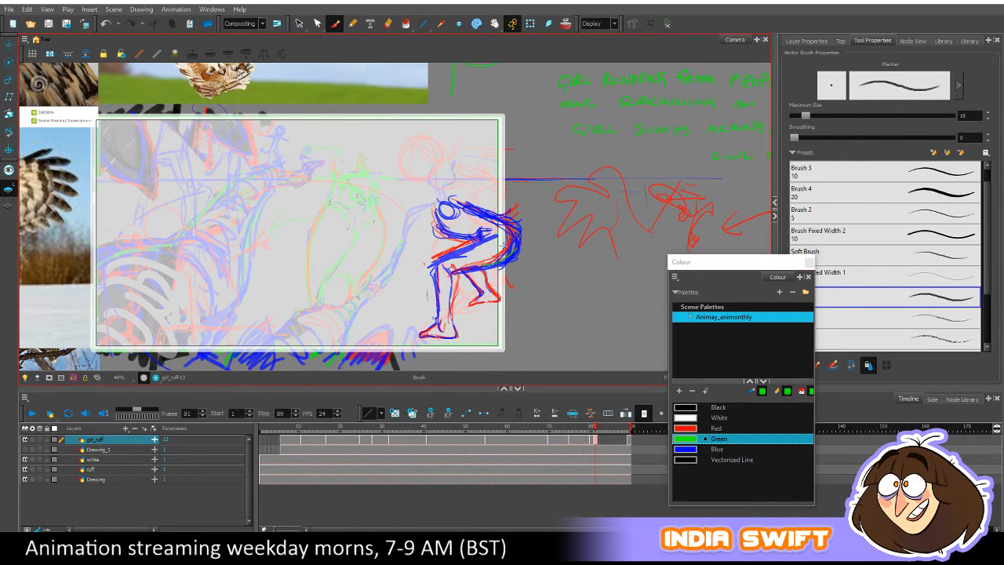
pyautogui.moveTo(510, 234)
pyautogui.mouseDown()
pyautogui.moveTo(503, 258)
pyautogui.moveTo(518, 251)
pyautogui.mouseUp()
pyautogui.click(698, 449)
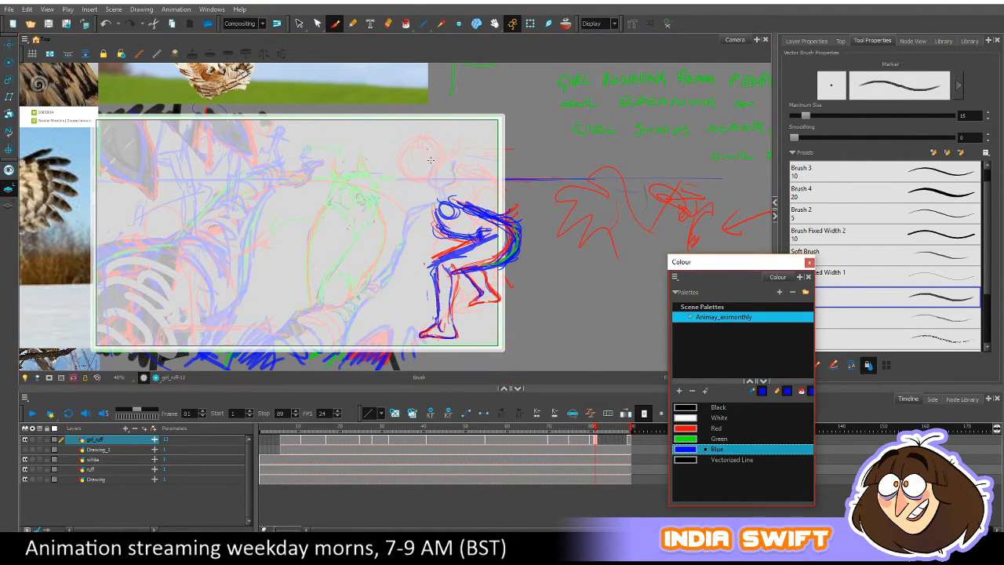
# Sketch the girl's round head in blue with a facial guideline, ahead of the shoulder on frame 81.
pyautogui.press(',')
pyautogui.press('.')
pyautogui.moveTo(409, 178)
pyautogui.mouseDown()
pyautogui.moveTo(431, 187)
pyautogui.moveTo(403, 185)
pyautogui.mouseUp()
pyautogui.moveTo(408, 174)
pyautogui.mouseDown()
pyautogui.moveTo(414, 160)
pyautogui.moveTo(397, 204)
pyautogui.moveTo(433, 163)
pyautogui.moveTo(414, 202)
pyautogui.moveTo(424, 162)
pyautogui.mouseUp()
pyautogui.press(',')
pyautogui.press('.')
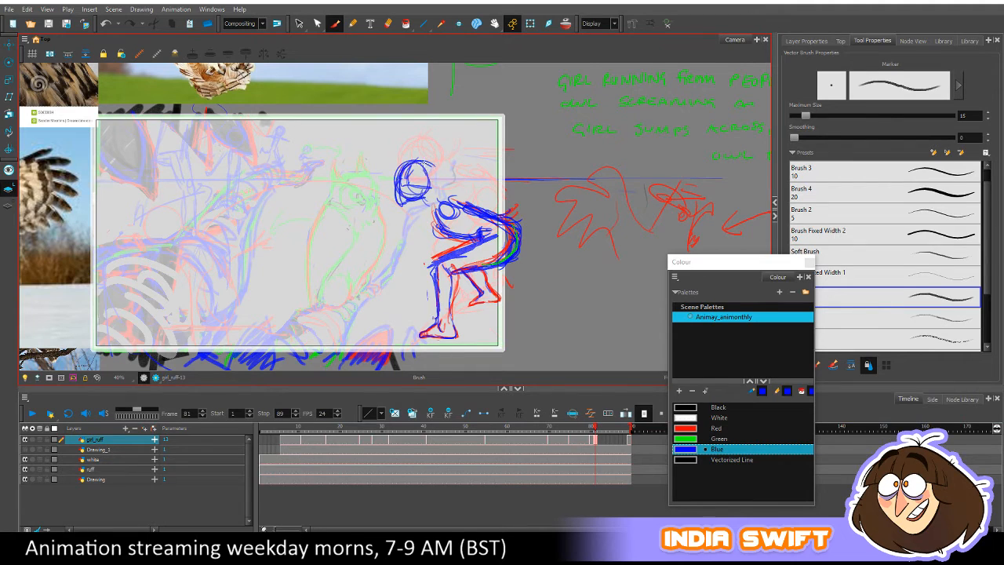
# Strengthen the head's outline and jaw with more blue strokes, checking against the previous drawing.
pyautogui.press(',')
pyautogui.press('.')
pyautogui.moveTo(400, 195)
pyautogui.mouseDown()
pyautogui.moveTo(428, 202)
pyautogui.moveTo(418, 200)
pyautogui.mouseUp()
pyautogui.press(',')
pyautogui.press('.')
pyautogui.press(',')
pyautogui.press('.')
pyautogui.moveTo(423, 163); pyautogui.dragTo(394, 180)
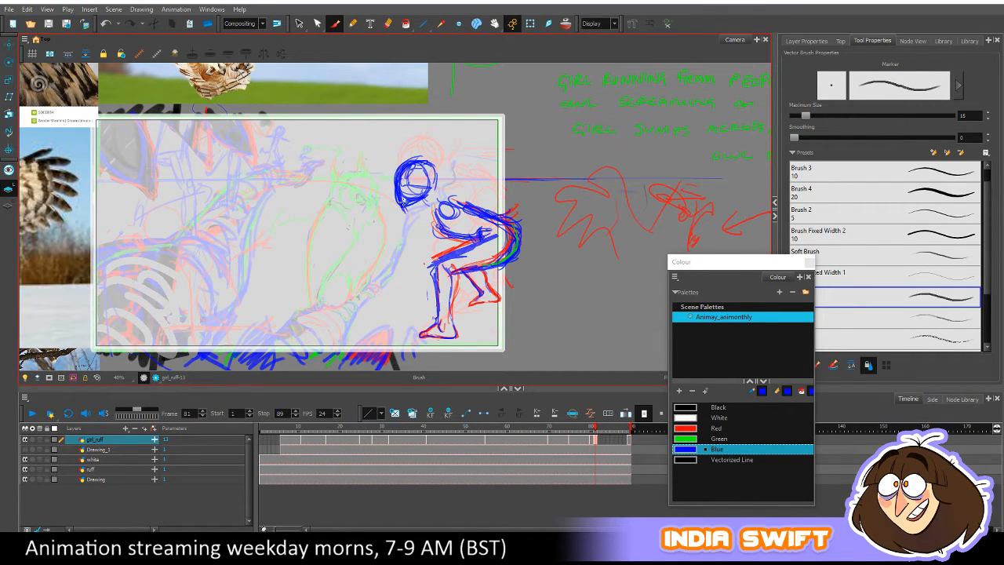
# Set the brush colour to Red and reinforce the face side of the girl's head, comparing with the preceding drawing.
pyautogui.press(',')
pyautogui.press('.')
pyautogui.click(715, 427)
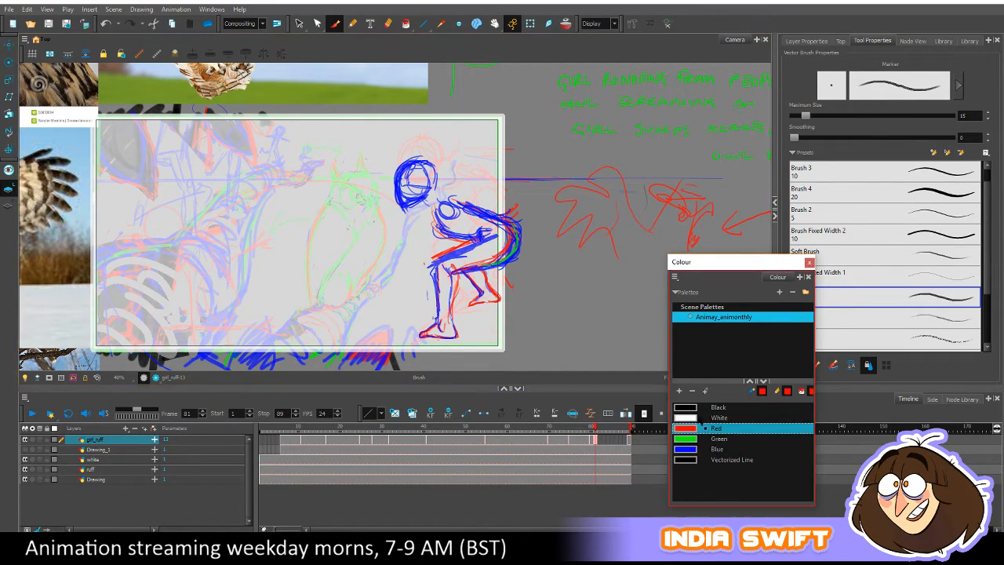
pyautogui.press(',')
pyautogui.press('.')
pyautogui.moveTo(397, 179)
pyautogui.mouseDown()
pyautogui.moveTo(400, 199)
pyautogui.moveTo(418, 210)
pyautogui.mouseUp()
pyautogui.press(',')
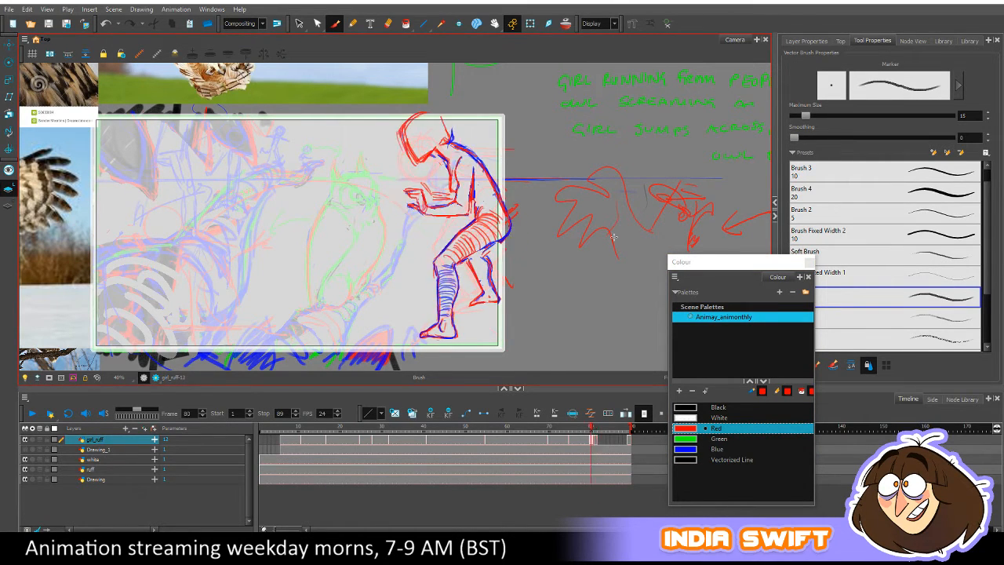
pyautogui.press('.')
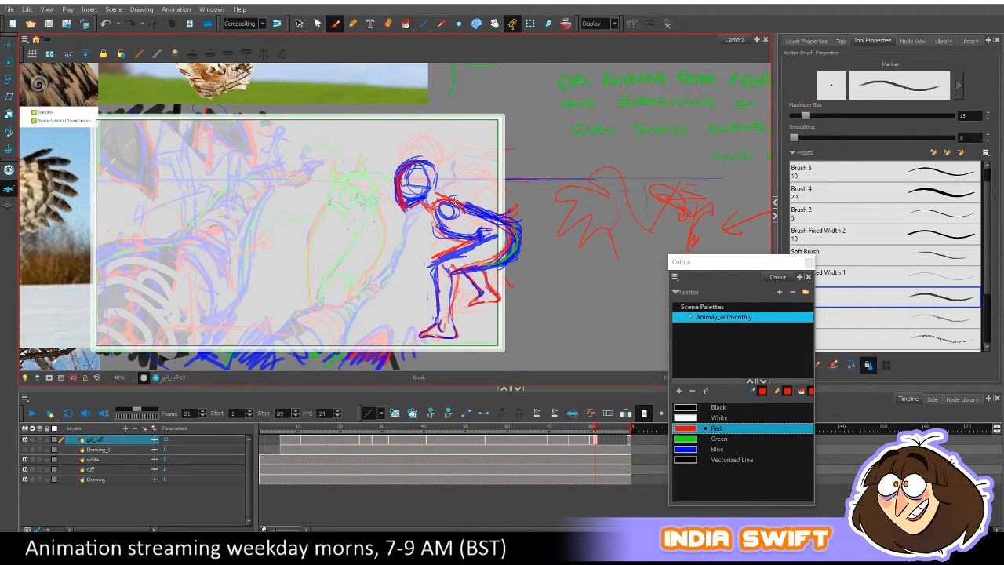
# Return the brush colour to Blue and strengthen the chest line below the shoulder circle, checking against the preceding drawing.
pyautogui.press(',')
pyautogui.press('.')
pyautogui.click(722, 449)
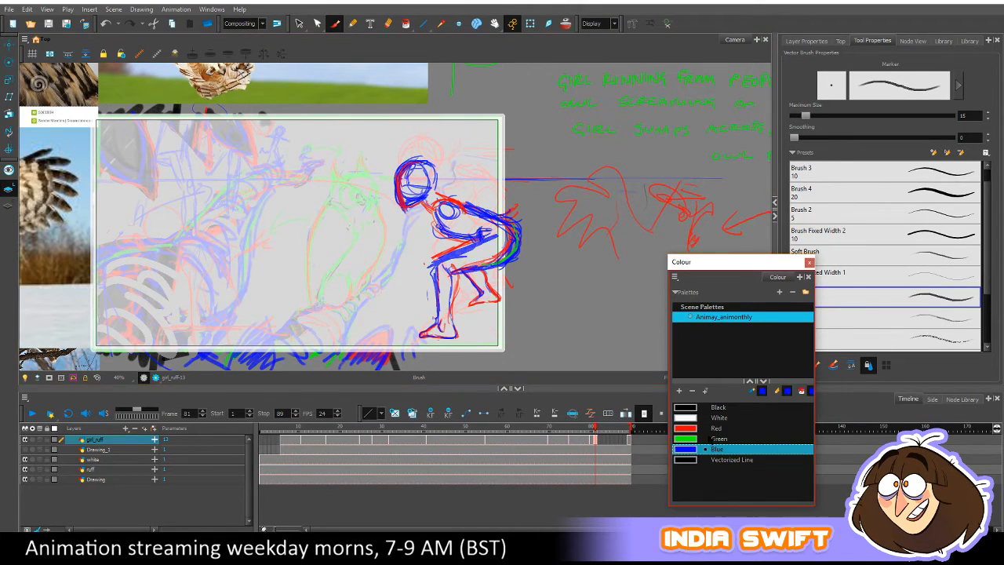
pyautogui.moveTo(450, 199)
pyautogui.mouseDown()
pyautogui.moveTo(469, 214)
pyautogui.moveTo(455, 239)
pyautogui.mouseUp()
pyautogui.press(',')
pyautogui.press('.')
pyautogui.press(',')
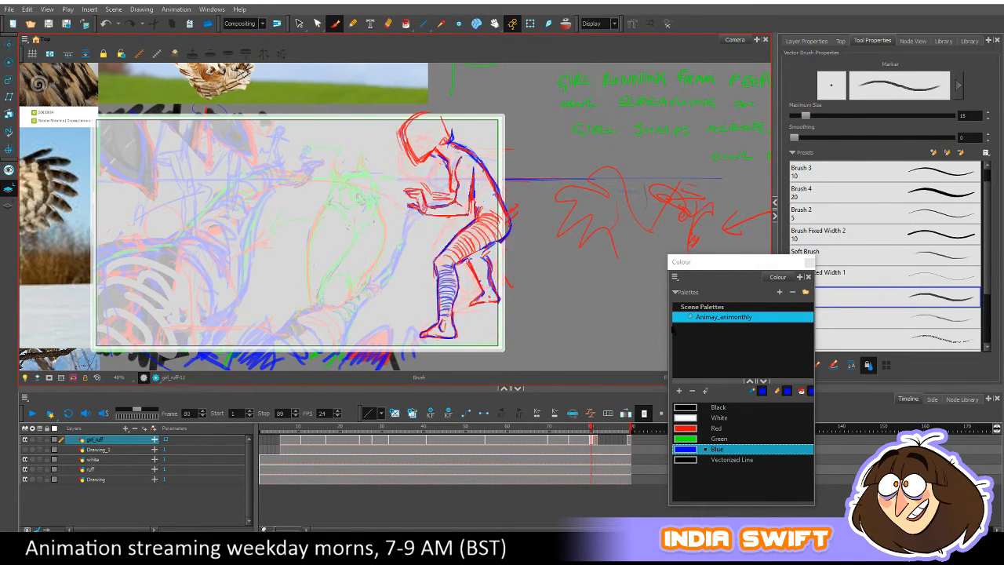
pyautogui.press('.')
# Go over the neck, chest and bent arm in red on frame 81, matching them to the preceding drawing.
pyautogui.click(710, 428)
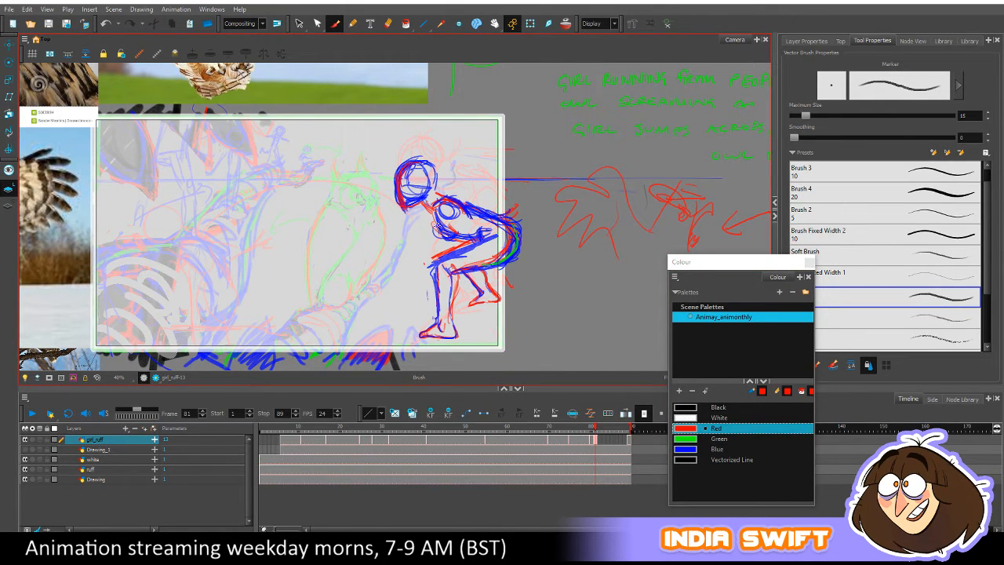
pyautogui.press(',')
pyautogui.press('.')
pyautogui.press(',')
pyautogui.press('.')
pyautogui.press(',')
pyautogui.press('.')
pyautogui.press(',')
pyautogui.press('.')
pyautogui.press(',')
pyautogui.press('.')
pyautogui.press(',')
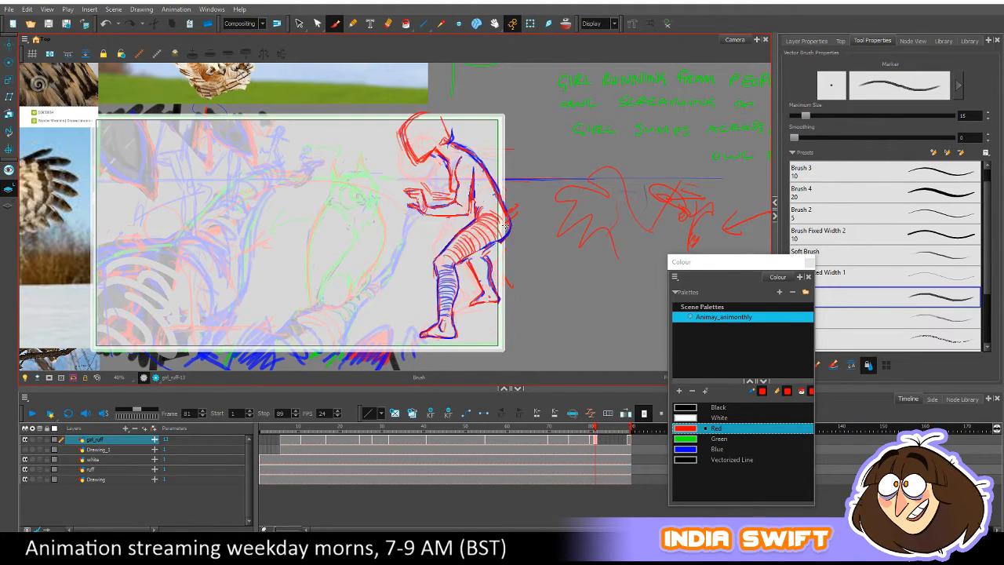
pyautogui.press('.')
pyautogui.press(',')
pyautogui.press('.')
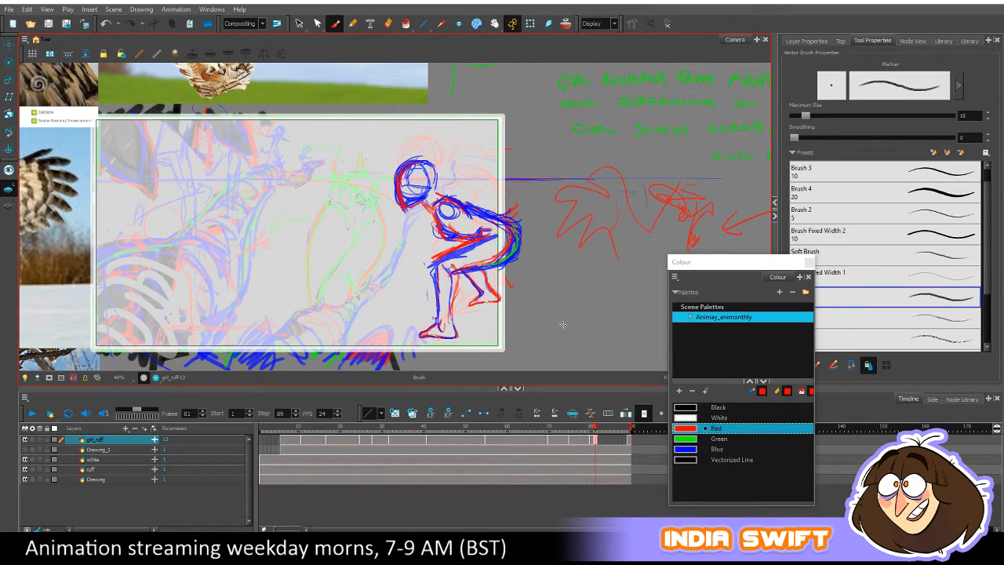
# Reinforce the front thigh, knee and forearm with red strokes, comparing repeatedly with the preceding drawing.
pyautogui.press(',')
pyautogui.press('.')
pyautogui.moveTo(429, 258); pyautogui.dragTo(475, 236)
pyautogui.press(',')
pyautogui.press('.')
pyautogui.press(',')
pyautogui.press('.')
pyautogui.press(',')
pyautogui.press('.')
pyautogui.press(',')
pyautogui.press('.')
pyautogui.moveTo(459, 245)
pyautogui.mouseDown()
pyautogui.moveTo(436, 262)
pyautogui.moveTo(437, 276)
pyautogui.mouseUp()
pyautogui.moveTo(444, 228); pyautogui.dragTo(470, 233)
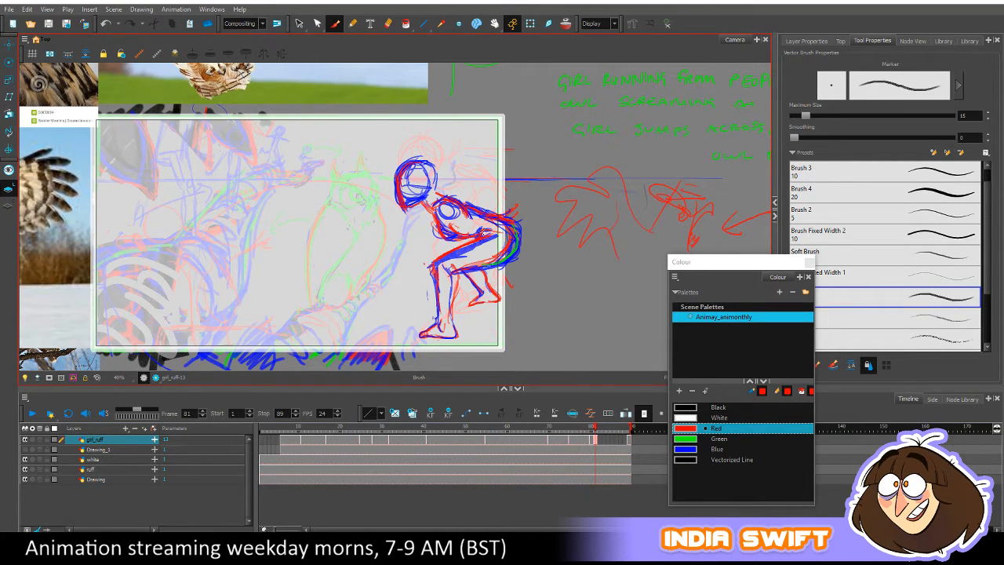
# Add further red strokes along the top of the front thigh and at the hip on frame 81.
pyautogui.press(',')
pyautogui.press('.')
pyautogui.press(',')
pyautogui.press('.')
pyautogui.press(',')
pyautogui.press('.')
pyautogui.moveTo(434, 258); pyautogui.dragTo(488, 235)
pyautogui.moveTo(518, 204); pyautogui.dragTo(511, 212)
# Erase the excess lines at the lower back and outside the buttock curve, checking against the preceding drawing.
pyautogui.hotkey('alt', 'e')
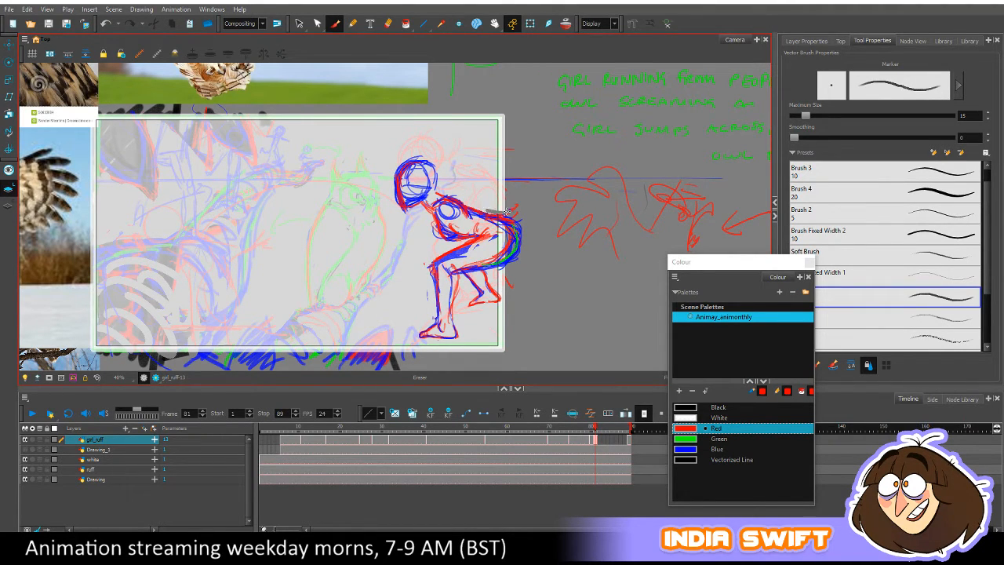
pyautogui.press(',')
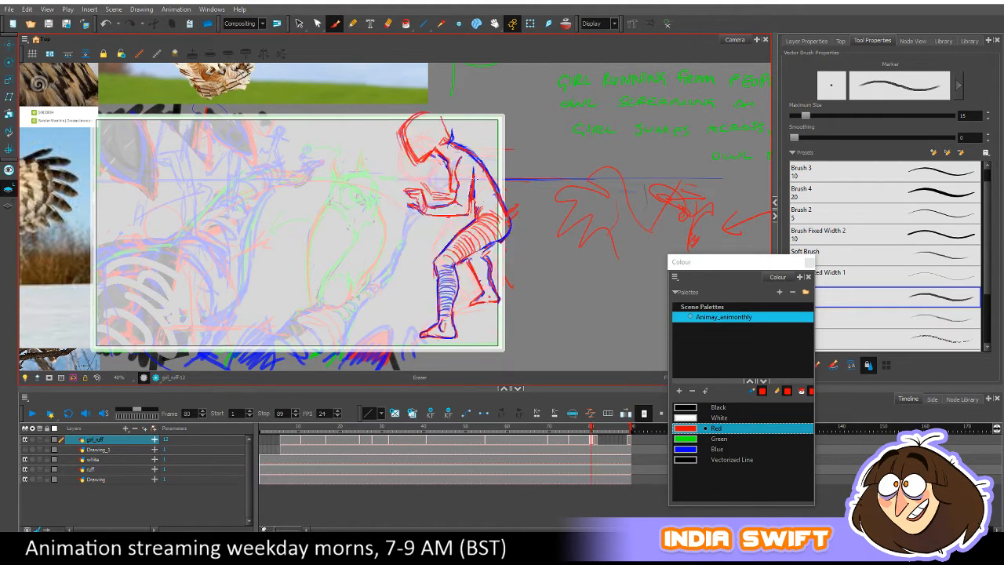
pyautogui.press('.')
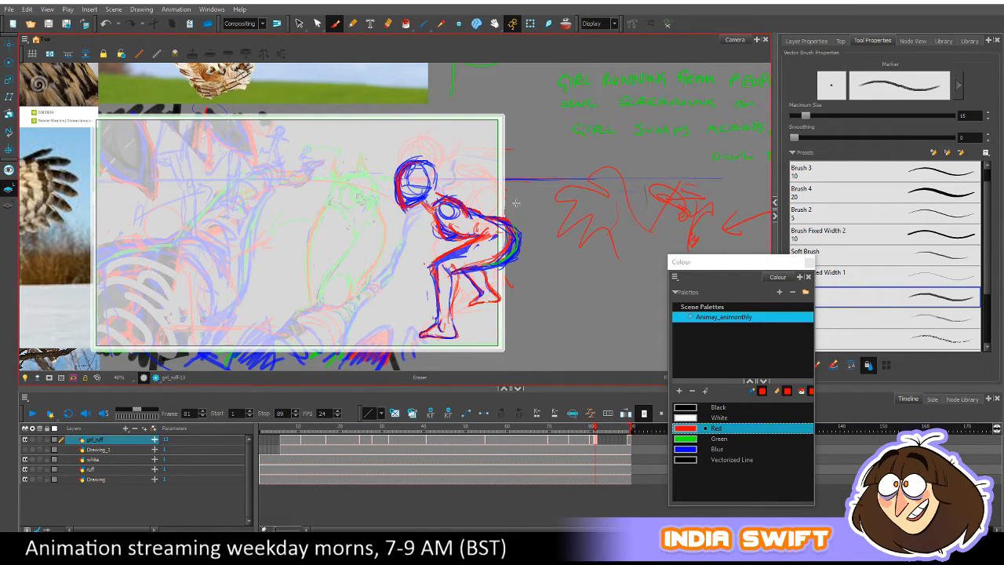
pyautogui.moveTo(518, 224)
pyautogui.mouseDown()
pyautogui.moveTo(512, 261)
pyautogui.moveTo(523, 253)
pyautogui.moveTo(500, 269)
pyautogui.moveTo(496, 256)
pyautogui.moveTo(509, 246)
pyautogui.moveTo(499, 227)
pyautogui.moveTo(518, 251)
pyautogui.mouseUp()
pyautogui.press(',')
pyautogui.press('.')
pyautogui.press(',')
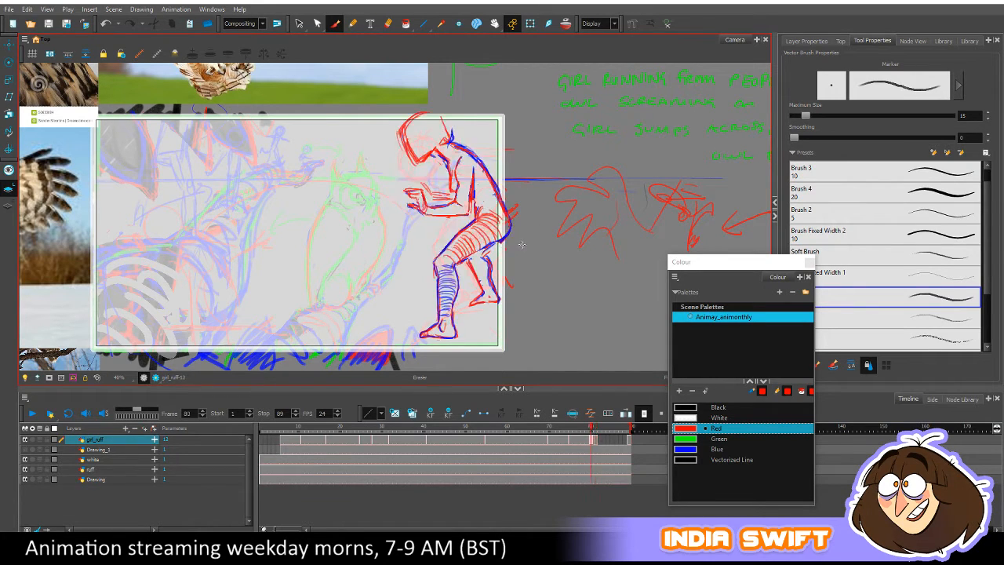
pyautogui.press('.')
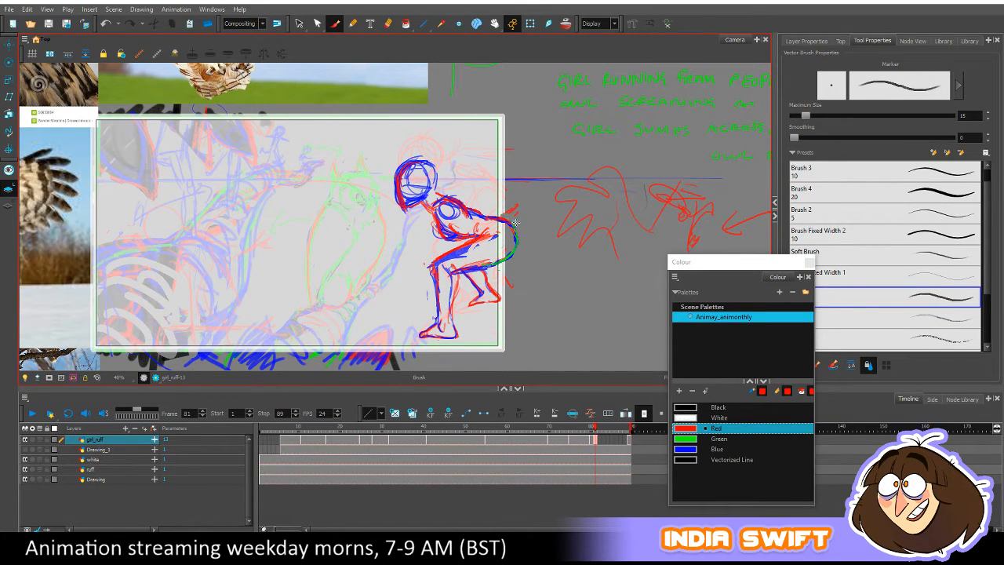
# Erase the rough lines beneath the thigh and redraw the underside of the thigh and buttock in red.
pyautogui.hotkey('alt', 'e')
pyautogui.moveTo(489, 260)
pyautogui.mouseDown()
pyautogui.moveTo(480, 263)
pyautogui.moveTo(502, 256)
pyautogui.mouseUp()
pyautogui.press(',')
pyautogui.press('.')
pyautogui.press(',')
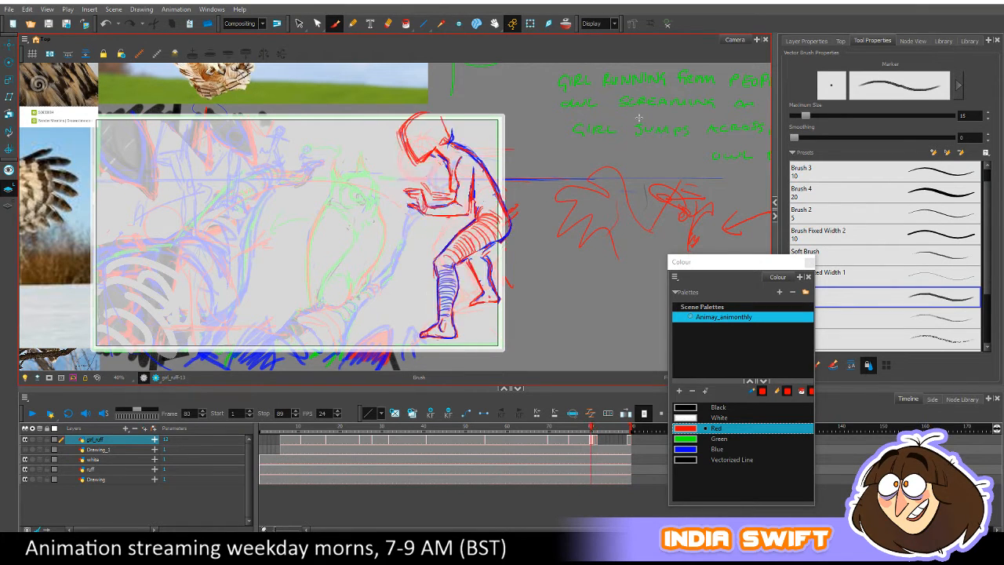
pyautogui.press('.')
pyautogui.moveTo(494, 261)
pyautogui.mouseDown()
pyautogui.moveTo(509, 258)
pyautogui.moveTo(455, 272)
pyautogui.moveTo(483, 261)
pyautogui.mouseUp()
pyautogui.press(',')
pyautogui.press('.')
pyautogui.press(',')
pyautogui.press('.')
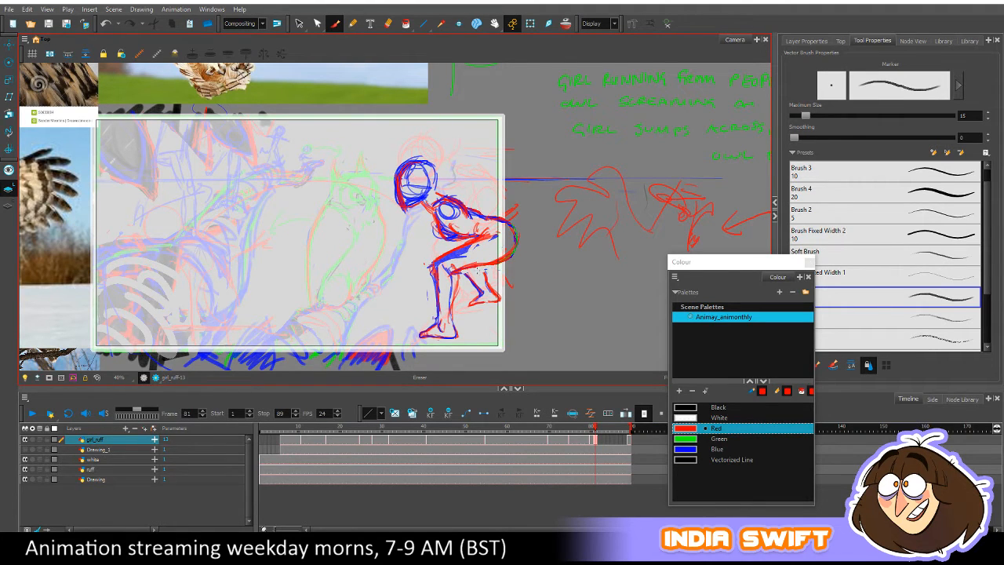
pyautogui.moveTo(488, 267); pyautogui.dragTo(516, 249)
pyautogui.press(',')
pyautogui.press('.')
# Outline the thigh, buttock and lower legs in green, comparing with the preceding drawing, and return the brush colour to Blue.
pyautogui.click(718, 438)
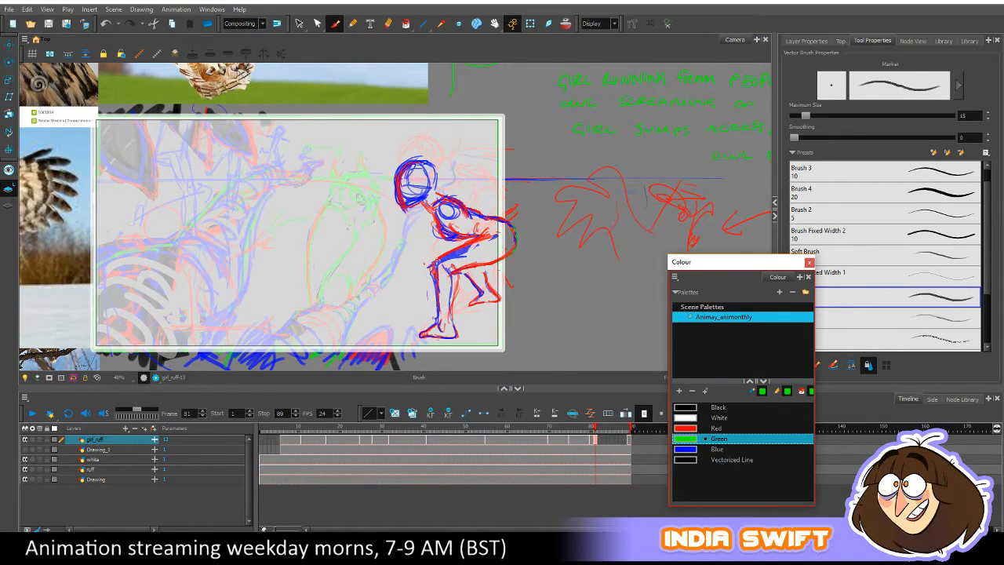
pyautogui.moveTo(436, 261)
pyautogui.mouseDown()
pyautogui.moveTo(473, 236)
pyautogui.moveTo(464, 246)
pyautogui.mouseUp()
pyautogui.press('f')
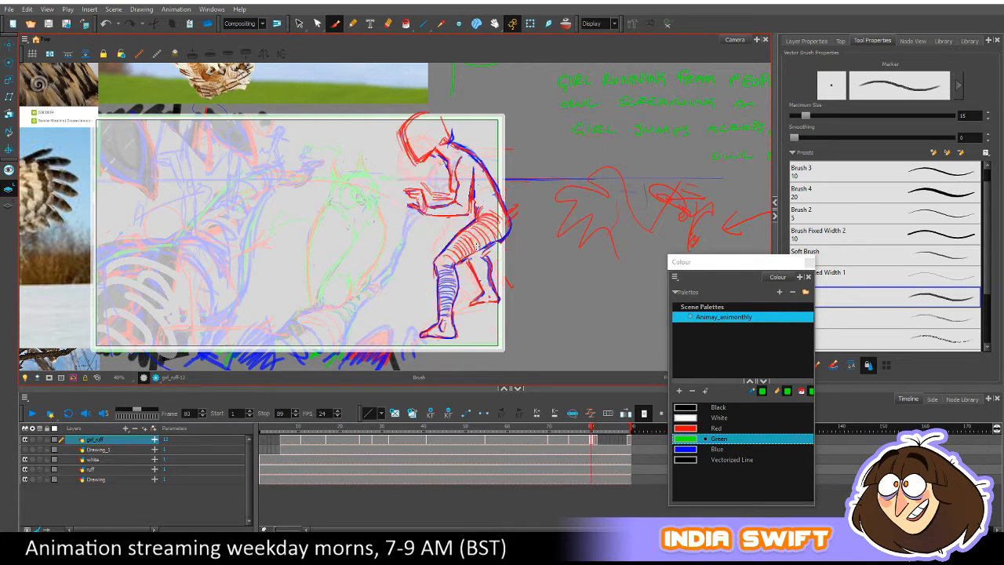
pyautogui.press('g')
pyautogui.press('f')
pyautogui.press('g')
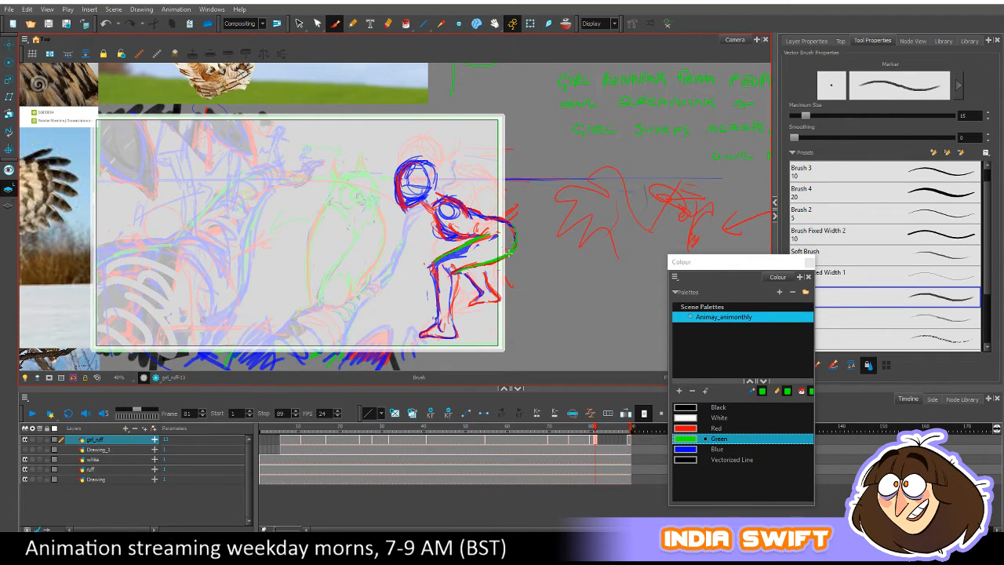
pyautogui.press('f')
pyautogui.press('g')
pyautogui.moveTo(434, 280); pyautogui.dragTo(441, 323)
pyautogui.click(679, 450)
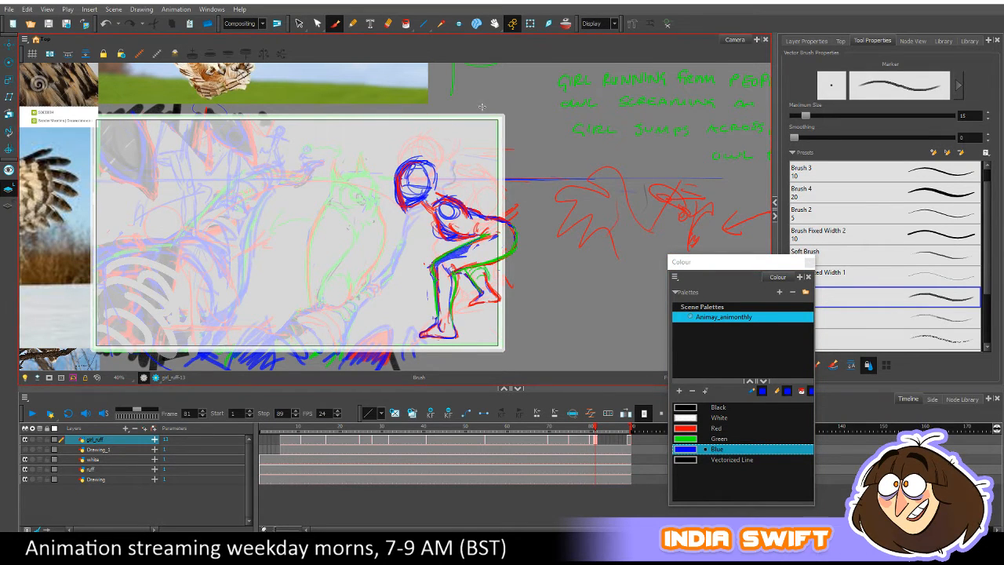
# Flip between frames 80 and 81 to examine how the crouching pose follows from the preceding drawing.
pyautogui.press(',')
pyautogui.press('.')
pyautogui.press(',')
pyautogui.press('.')
pyautogui.press(',')
pyautogui.press('.')
pyautogui.press(',')
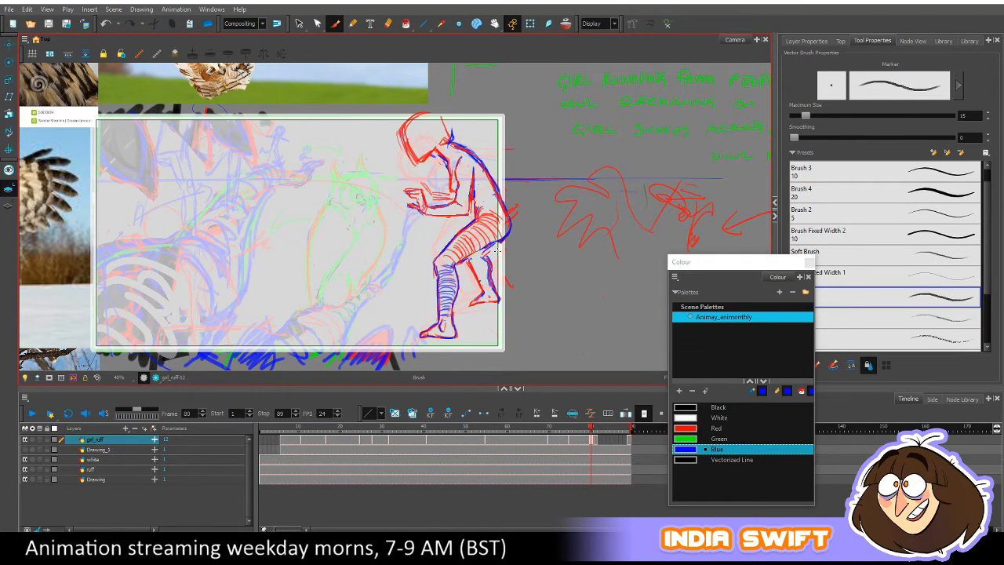
pyautogui.press('.')
pyautogui.press(',')
pyautogui.press('.')
pyautogui.press(',')
pyautogui.press('.')
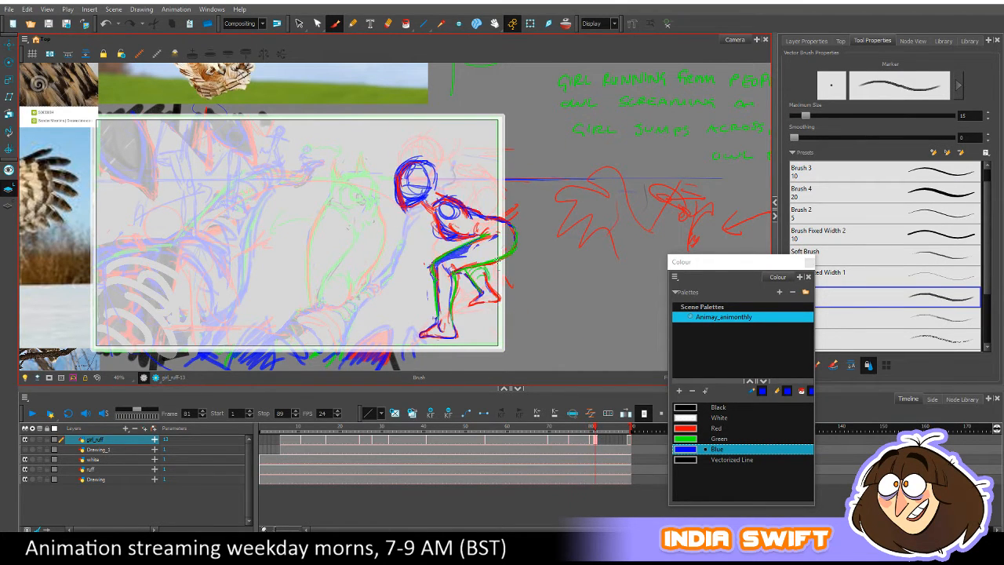
pyautogui.press(',')
pyautogui.press('.')
pyautogui.press(',')
pyautogui.press('.')
# Select the front leg's strokes and adjust them slightly, comparing frame 81 with the preceding drawing.
pyautogui.click(299, 23)
pyautogui.moveTo(467, 280)
pyautogui.mouseDown()
pyautogui.moveTo(427, 245)
pyautogui.moveTo(448, 300)
pyautogui.mouseUp()
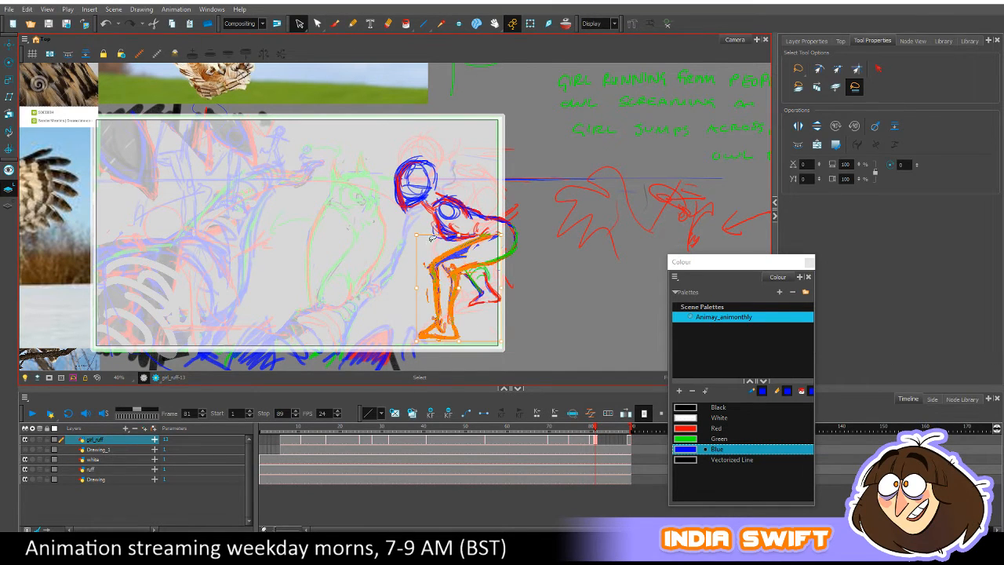
pyautogui.click(415, 271)
pyautogui.moveTo(415, 272); pyautogui.dragTo(417, 274)
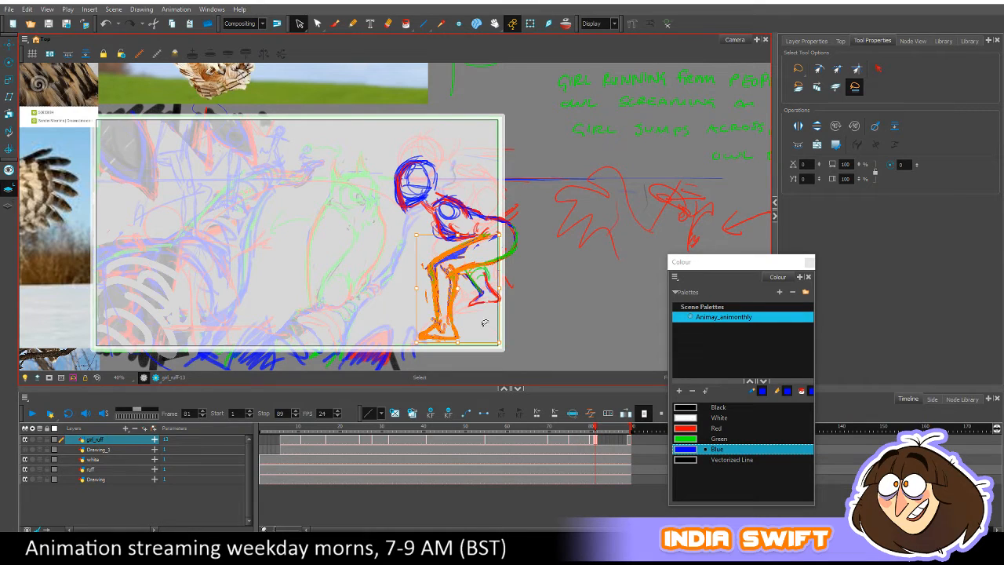
pyautogui.moveTo(489, 343)
pyautogui.mouseDown()
pyautogui.moveTo(427, 339)
pyautogui.moveTo(457, 340)
pyautogui.mouseUp()
pyautogui.click(495, 335)
pyautogui.click(455, 340)
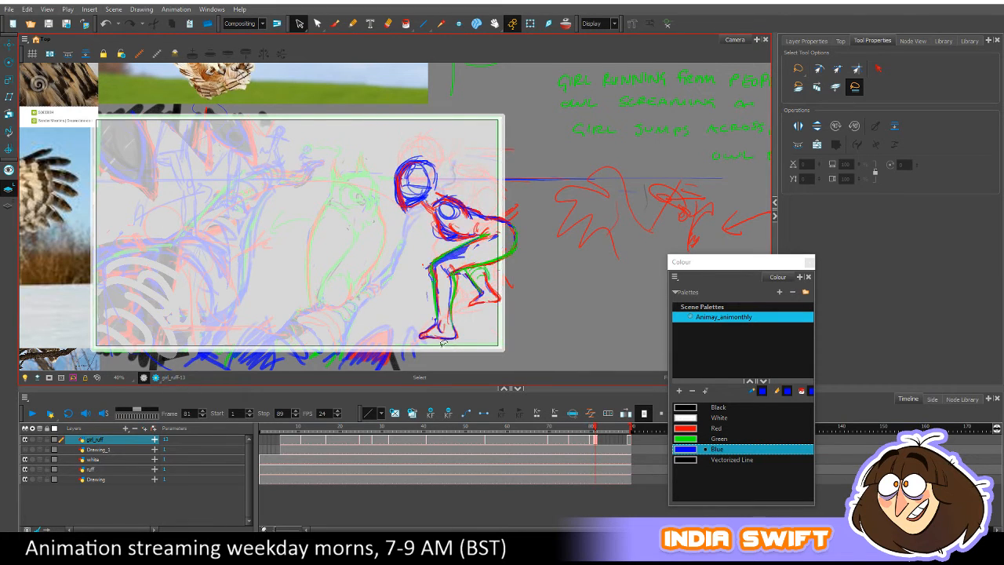
pyautogui.moveTo(462, 345); pyautogui.dragTo(435, 340)
pyautogui.press(',')
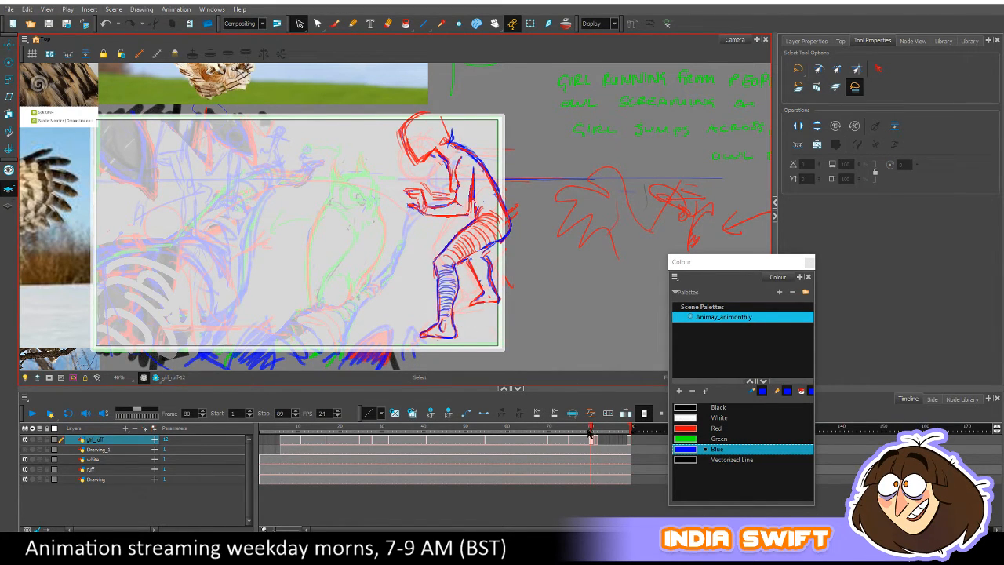
pyautogui.moveTo(592, 433); pyautogui.dragTo(596, 430)
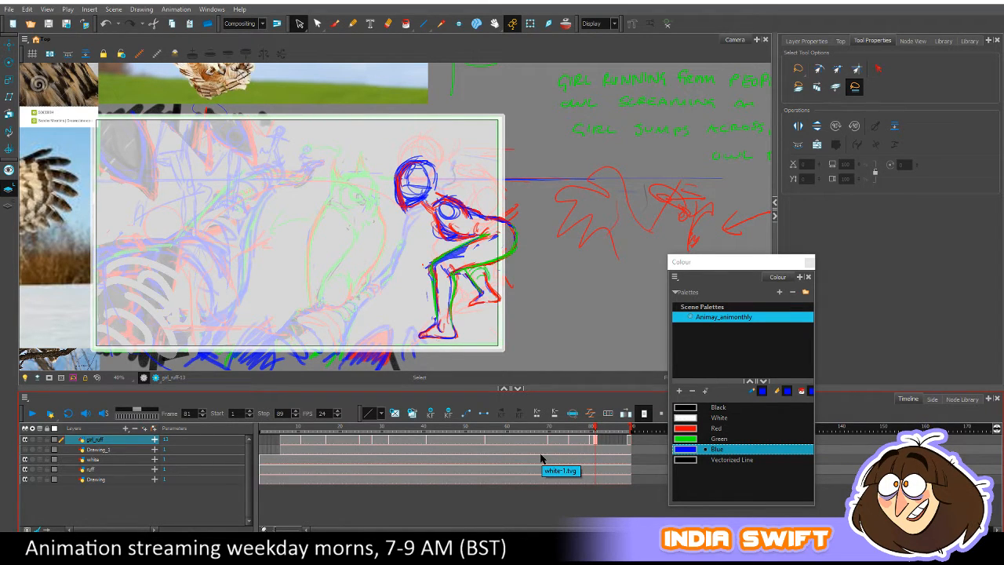
# Sketch the hand resting on the thigh and the upper arm with the Brush in red, checking against the preceding drawing.
pyautogui.click(686, 427)
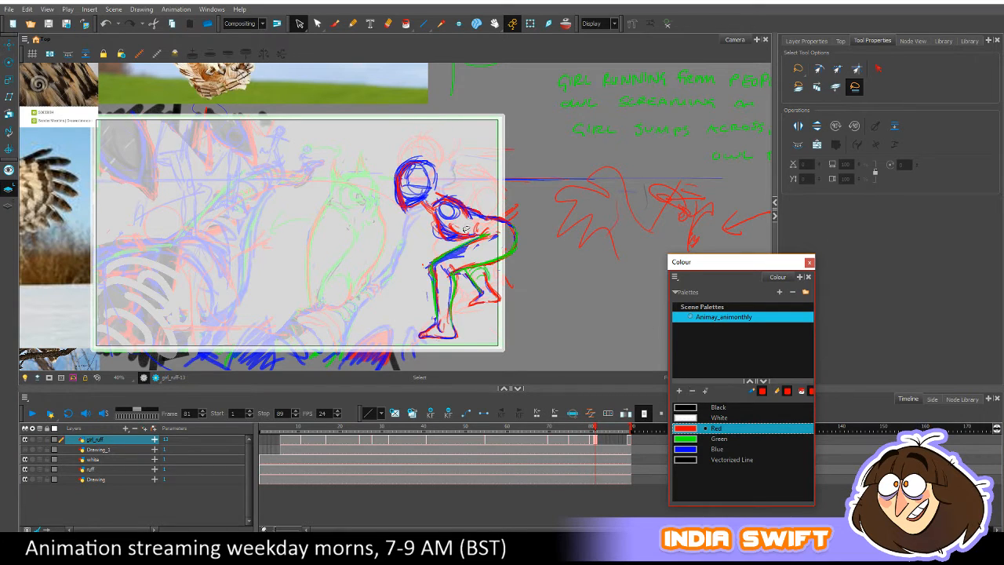
pyautogui.click(335, 22)
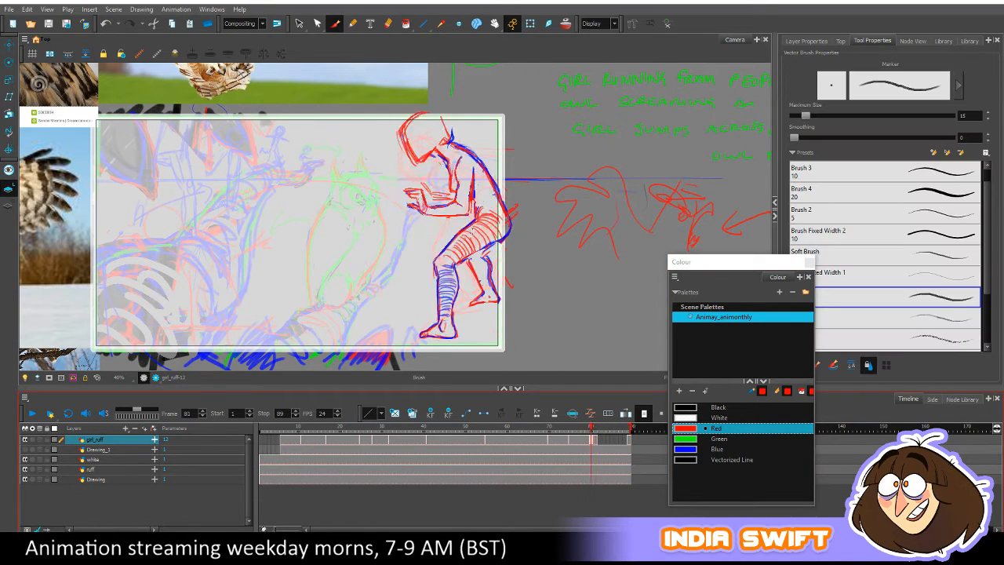
pyautogui.press('f')
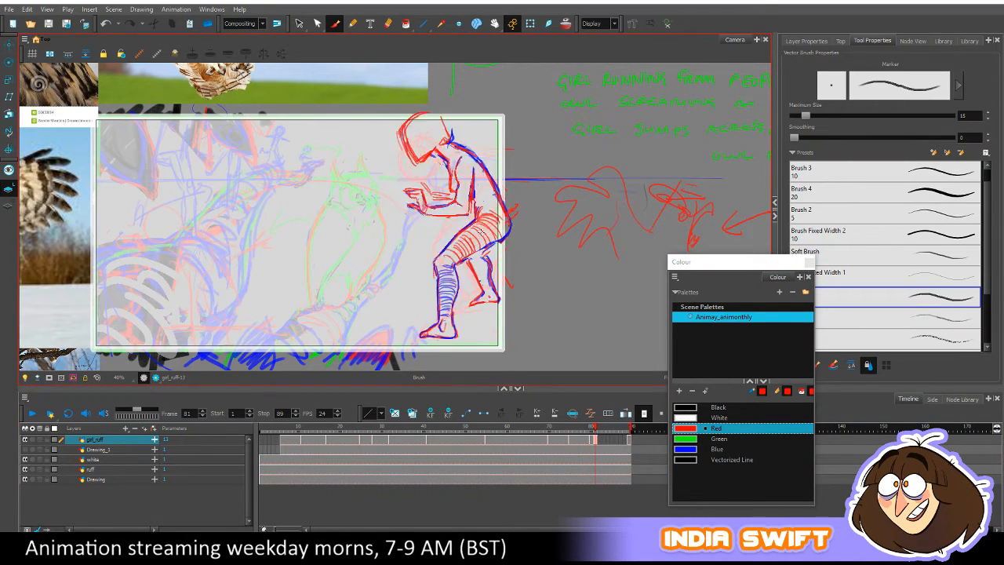
pyautogui.press('g')
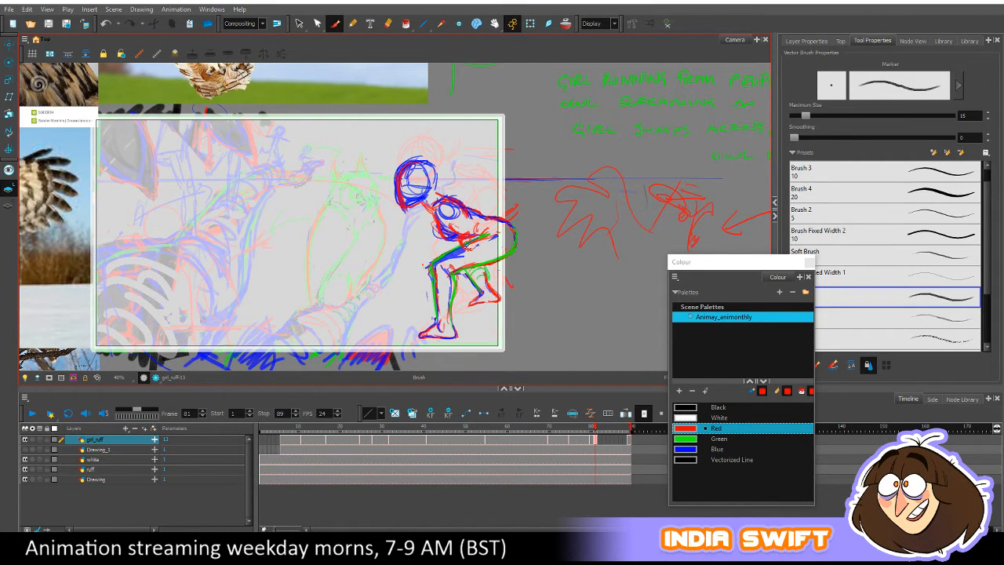
pyautogui.press('f')
pyautogui.press('g')
pyautogui.press('f')
pyautogui.press('g')
pyautogui.press('f')
pyautogui.press('g')
pyautogui.moveTo(487, 231)
pyautogui.mouseDown()
pyautogui.moveTo(469, 205)
pyautogui.moveTo(455, 206)
pyautogui.moveTo(468, 215)
pyautogui.mouseUp()
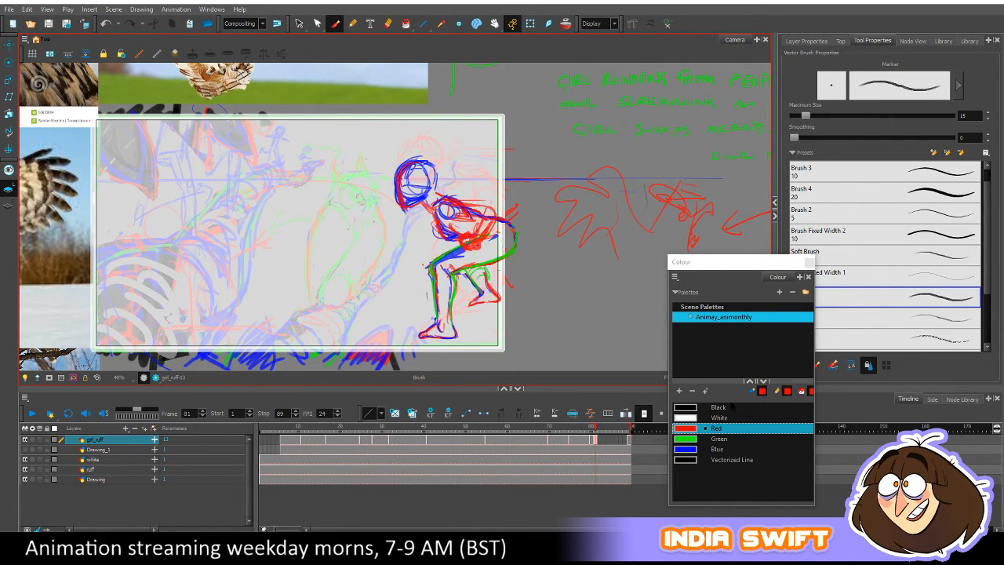
# Set the brush colour to Blue and strengthen the lines of the back and bent arm.
pyautogui.click(697, 439)
pyautogui.moveTo(690, 460); pyautogui.dragTo(689, 441)
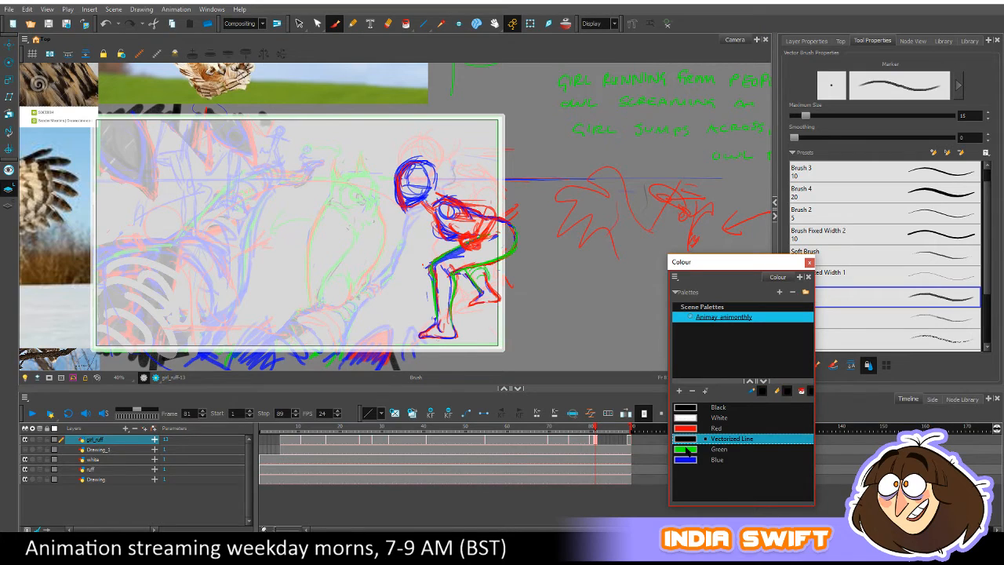
pyautogui.click(690, 449)
pyautogui.click(691, 460)
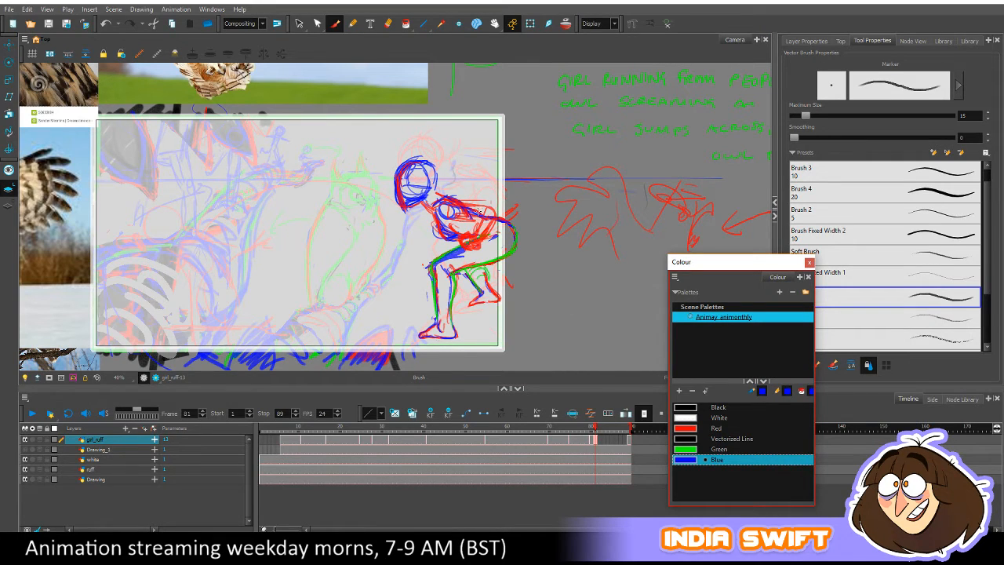
pyautogui.click(478, 212)
pyautogui.moveTo(480, 213); pyautogui.dragTo(480, 239)
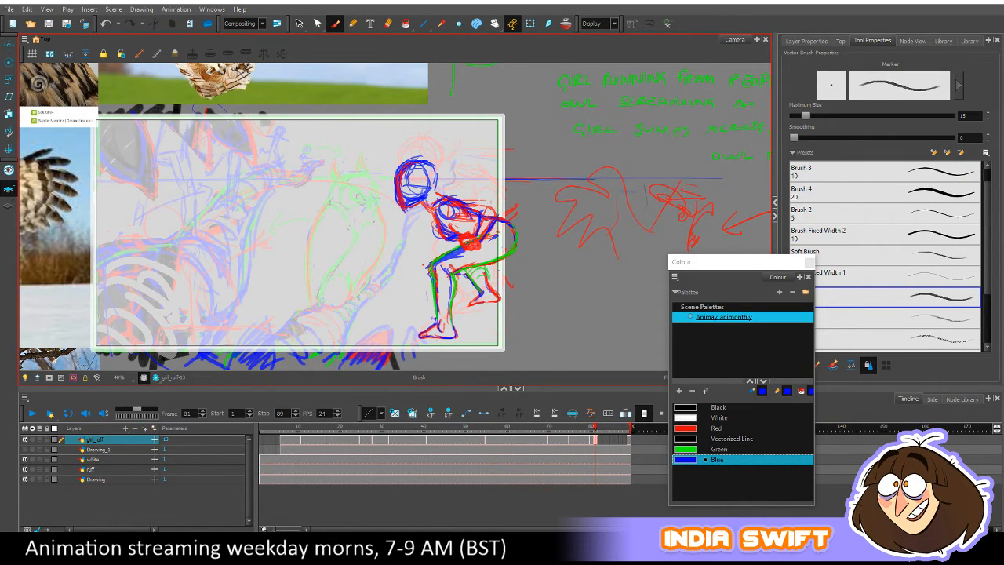
# Refine the bent upper arm with blue strokes and erase the red sketch lines inside it, comparing frames 80 and 81.
pyautogui.moveTo(463, 201); pyautogui.dragTo(486, 206)
pyautogui.press(',')
pyautogui.press('.')
pyautogui.press(',')
pyautogui.press('.')
pyautogui.press(',')
pyautogui.press('.')
pyautogui.press(',')
pyautogui.press('.')
pyautogui.hotkey('alt', 'e')
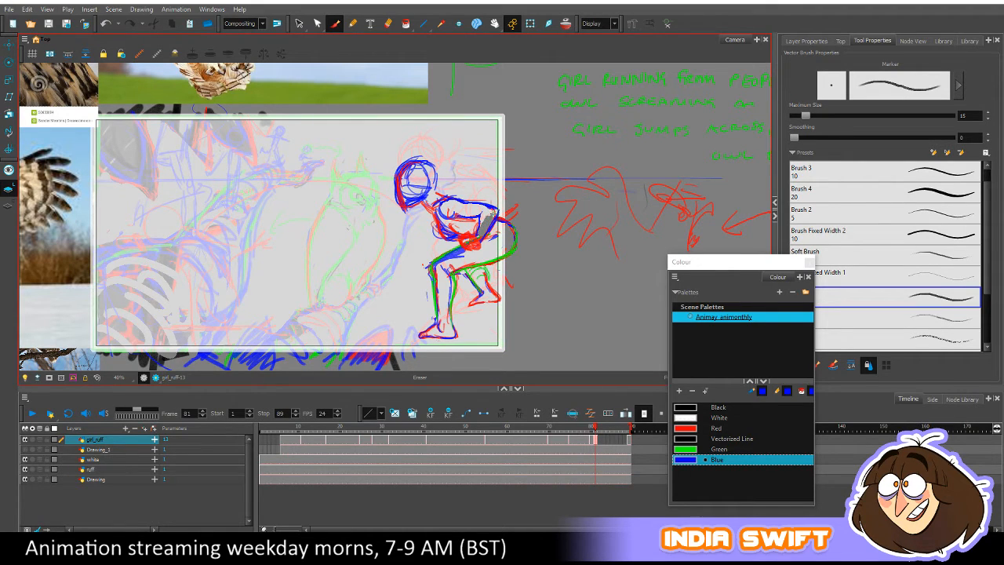
pyautogui.moveTo(492, 212); pyautogui.dragTo(483, 207)
# Flip between frames 80 and 81 to examine how the reworked arm follows from the preceding drawing.
pyautogui.press(',')
pyautogui.press('.')
pyautogui.press(',')
pyautogui.press('.')
pyautogui.press(',')
pyautogui.press('.')
pyautogui.press(',')
pyautogui.press('.')
pyautogui.press(',')
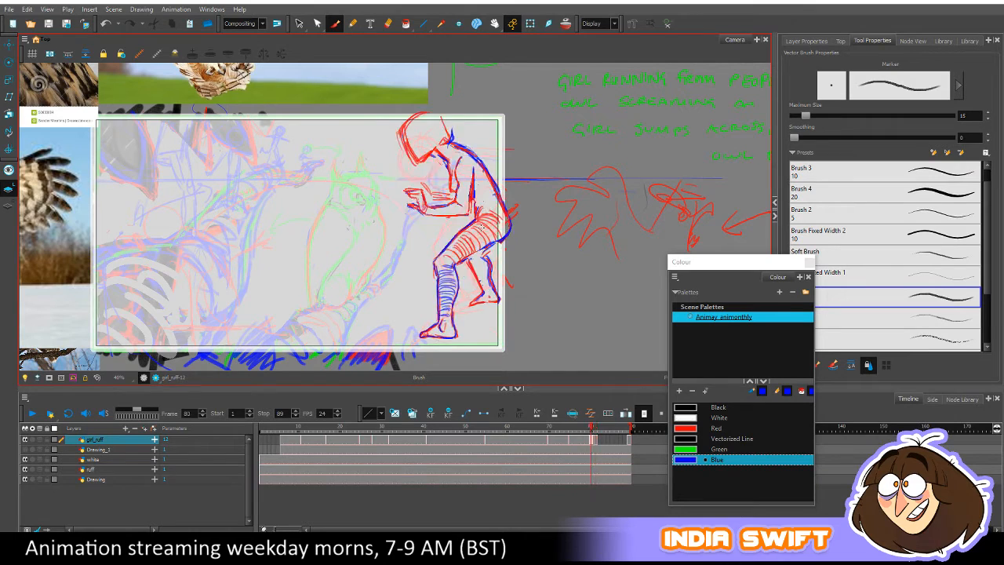
pyautogui.press('.')
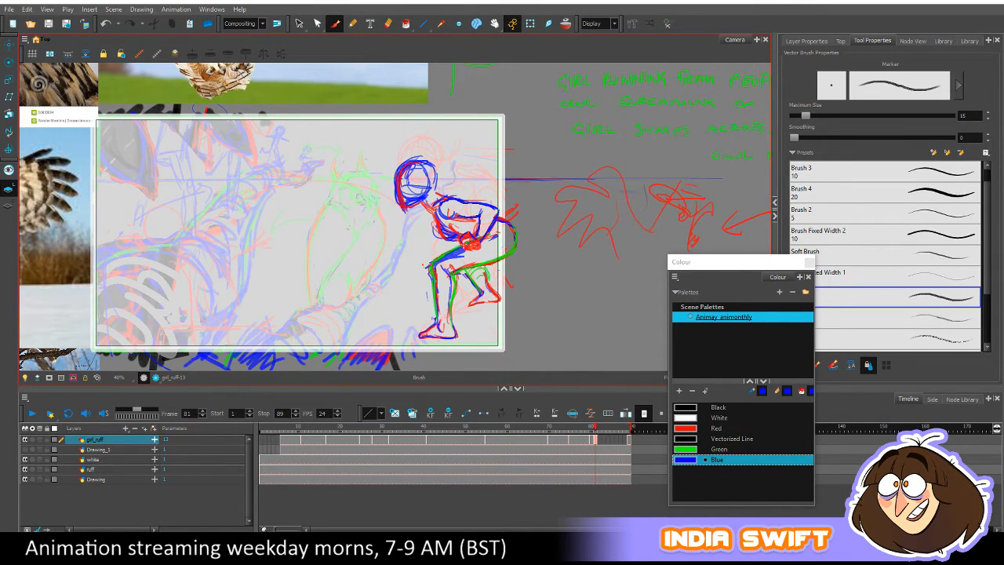
pyautogui.press(',')
pyautogui.press('.')
pyautogui.press(',')
pyautogui.press('.')
pyautogui.press(',')
pyautogui.press('.')
# Draw the hand and forearm in blue over the red sketch, checking frame 81 against the preceding drawing.
pyautogui.moveTo(477, 242); pyautogui.dragTo(496, 212)
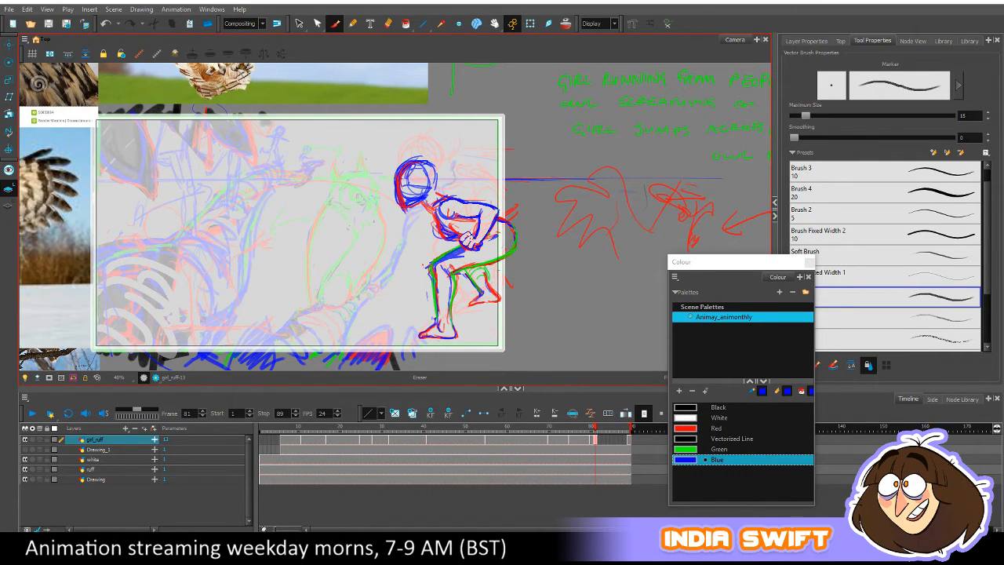
pyautogui.press(',')
pyautogui.press('.')
pyautogui.press(',')
pyautogui.press('.')
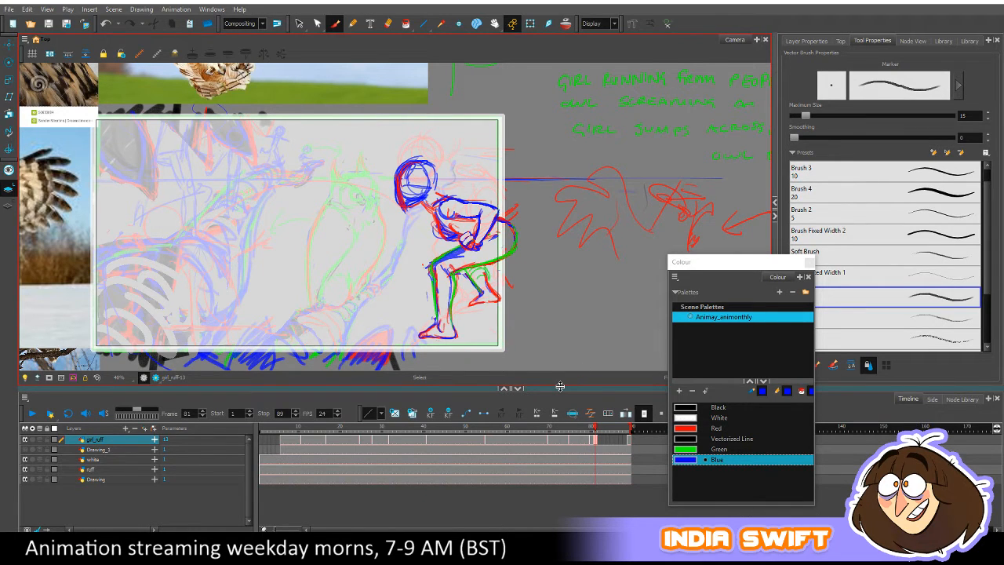
pyautogui.press(',')
pyautogui.press('.')
pyautogui.press(',')
pyautogui.press('.')
pyautogui.press(',')
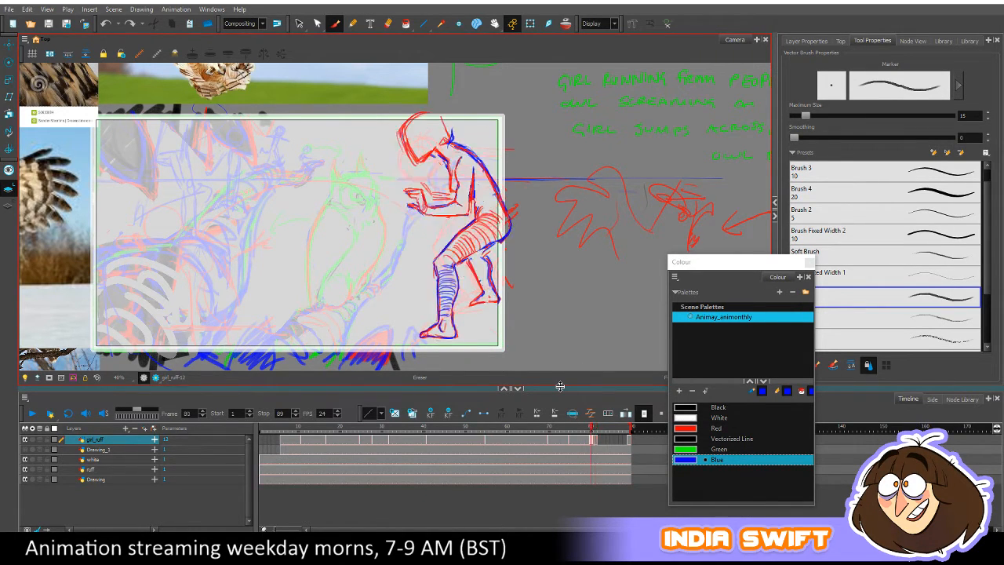
pyautogui.press('.')
# Select and delete the leftover red sketch strokes around the hand and forearm one by one.
pyautogui.hotkey('alt', 's')
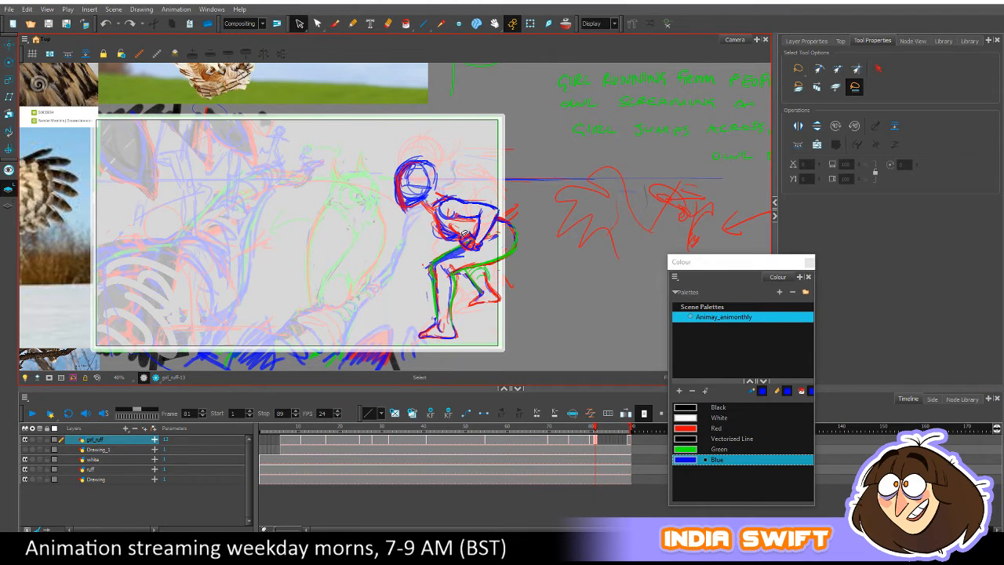
pyautogui.click(465, 234)
pyautogui.press('Delete')
pyautogui.click(469, 236)
pyautogui.press('Delete')
pyautogui.click(471, 235)
pyautogui.press('Delete')
pyautogui.click(473, 232)
pyautogui.press('Delete')
pyautogui.click(467, 234)
pyautogui.press('Delete')
pyautogui.click(469, 235)
pyautogui.press('Delete')
pyautogui.click(470, 232)
pyautogui.press('Delete')
pyautogui.click(470, 232)
pyautogui.press('Delete')
pyautogui.click(473, 233)
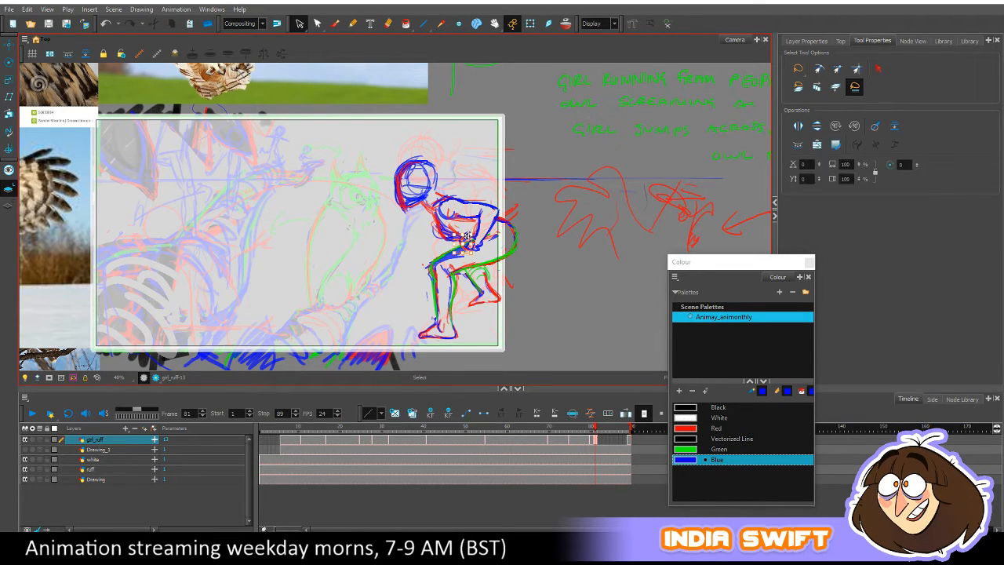
pyautogui.press('Delete')
pyautogui.click(473, 236)
pyautogui.press('Delete')
pyautogui.click(478, 235)
pyautogui.press('Delete')
pyautogui.click(478, 235)
pyautogui.press('Delete')
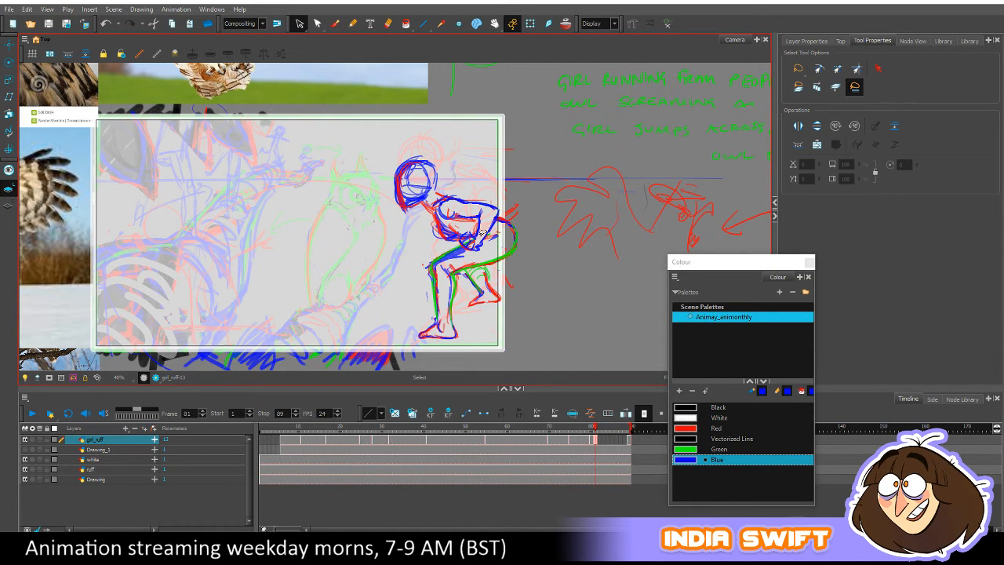
pyautogui.click(479, 236)
pyautogui.press('Delete')
pyautogui.click(476, 235)
pyautogui.press('Delete')
pyautogui.click(476, 235)
pyautogui.press('Delete')
pyautogui.click(471, 243)
pyautogui.press('Delete')
pyautogui.click(489, 216)
pyautogui.press('Delete')
pyautogui.press(',')
pyautogui.press('.')
# Set the brush colour to Red and add lines to the hand and forearm, comparing with frame 80.
pyautogui.click(335, 22)
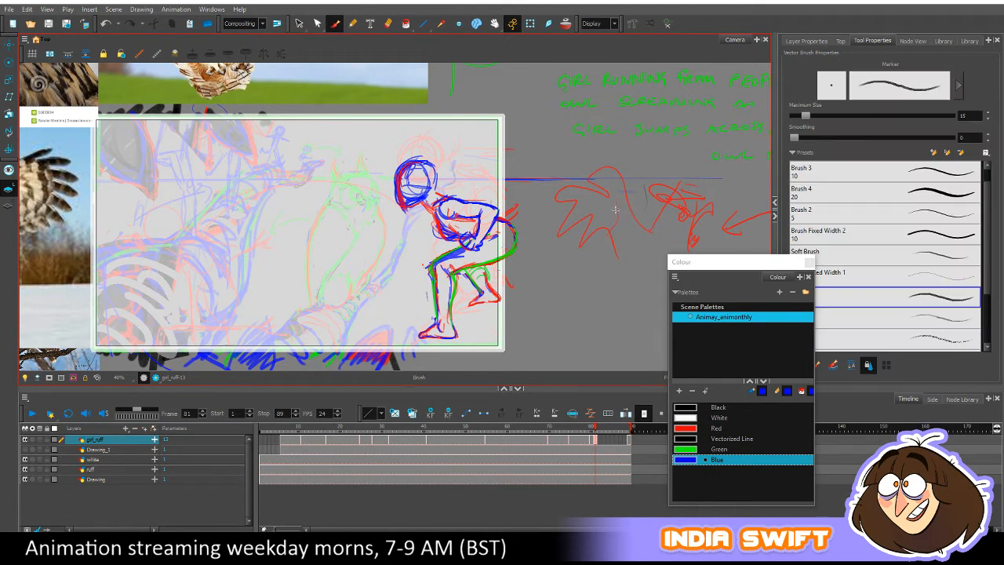
pyautogui.click(685, 428)
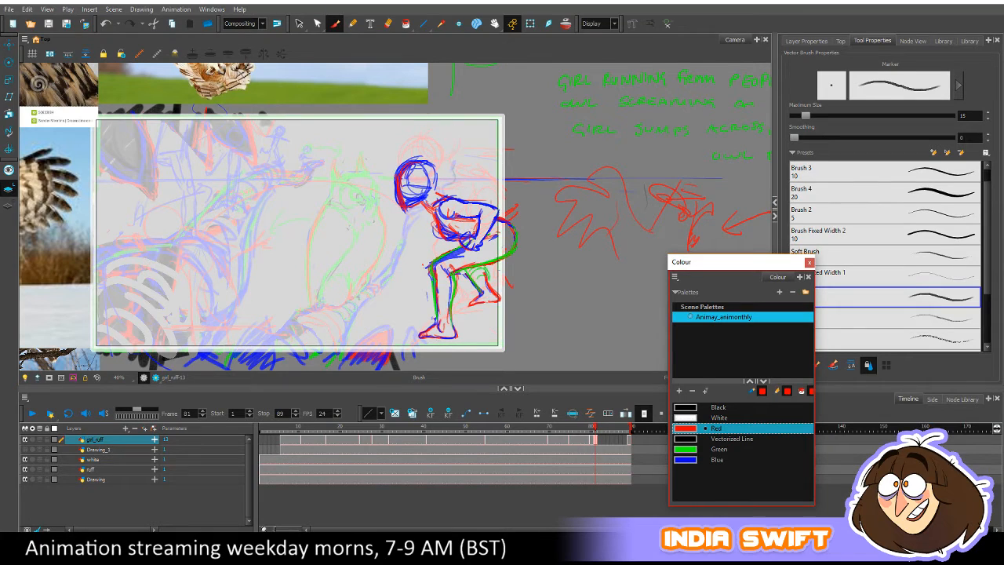
pyautogui.click(475, 240)
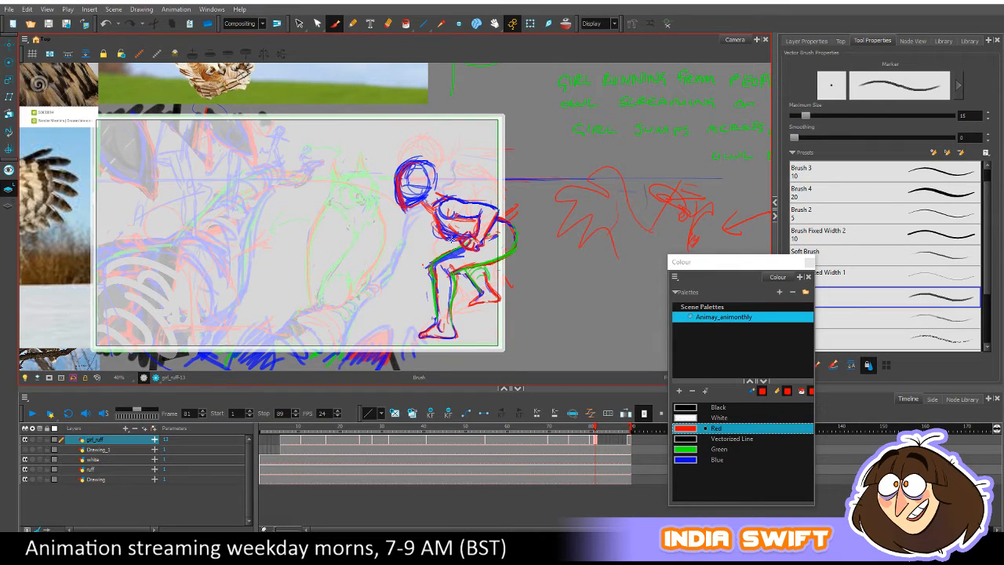
pyautogui.press(',')
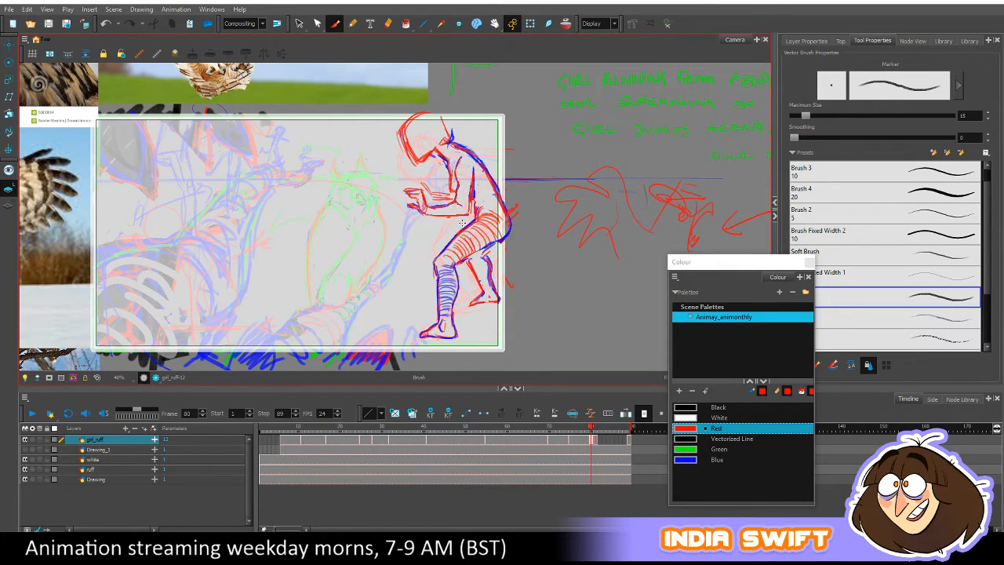
pyautogui.press('.')
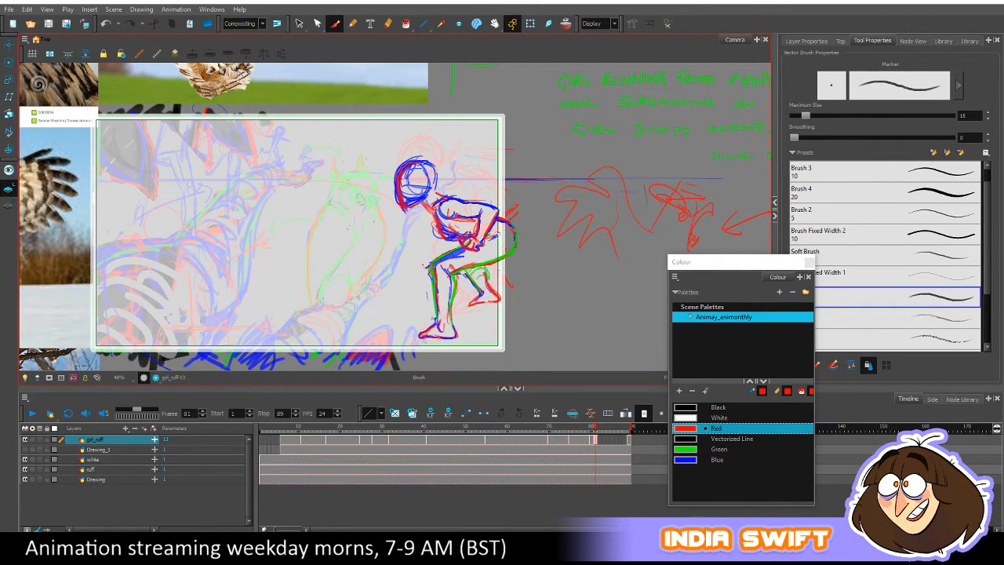
pyautogui.press(',')
pyautogui.press('.')
# Erase stray strokes and touch up the red torso and forearm lines, comparing frame 81 with frame 80.
pyautogui.hotkey('alt', 'e')
pyautogui.press(',')
pyautogui.press('.')
pyautogui.press(',')
pyautogui.press('.')
pyautogui.hotkey('alt', 'b')
pyautogui.press(',')
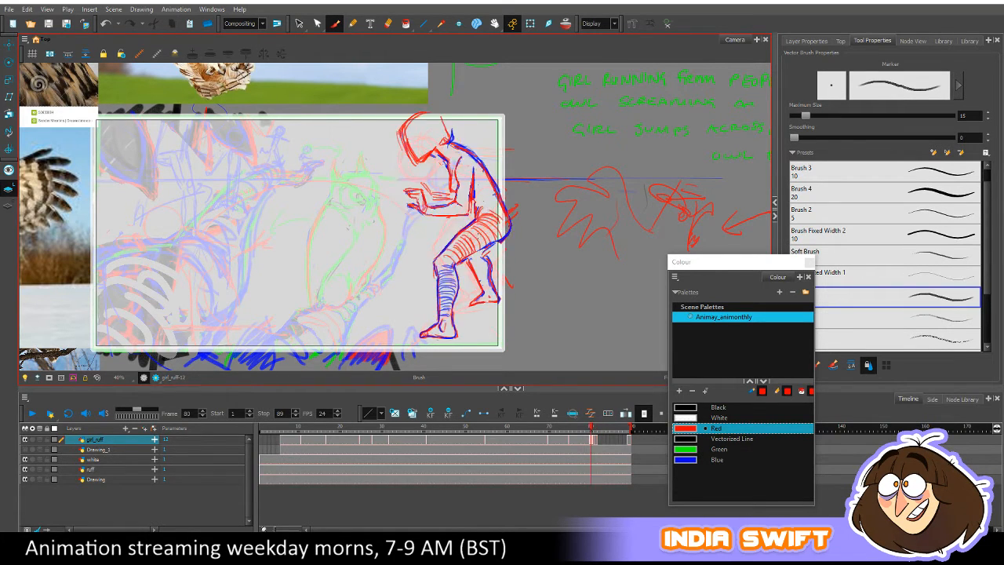
pyautogui.press('.')
pyautogui.press(',')
pyautogui.press('.')
pyautogui.hotkey('alt', 'e')
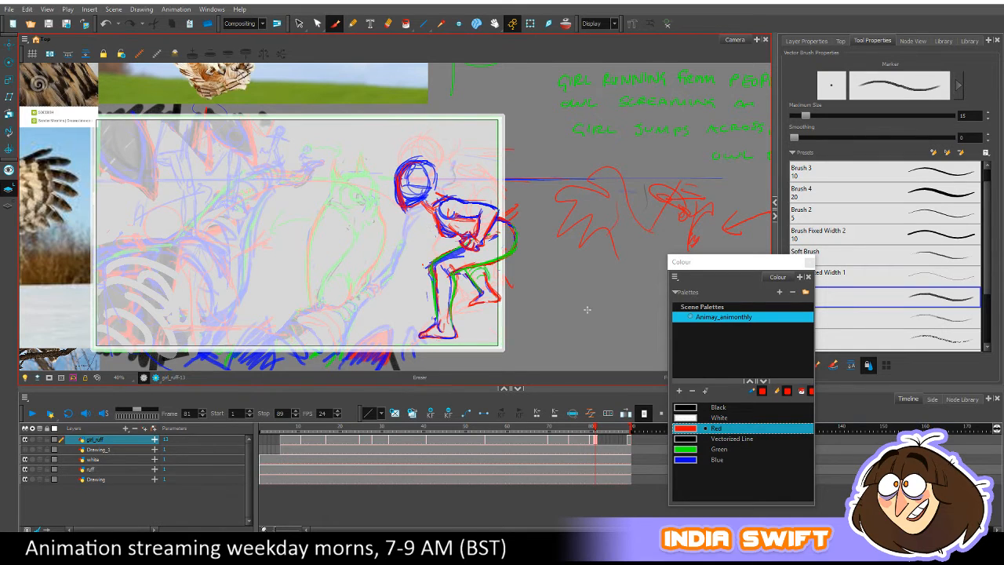
pyautogui.hotkey('alt', 'b')
pyautogui.hotkey('alt', 'b')
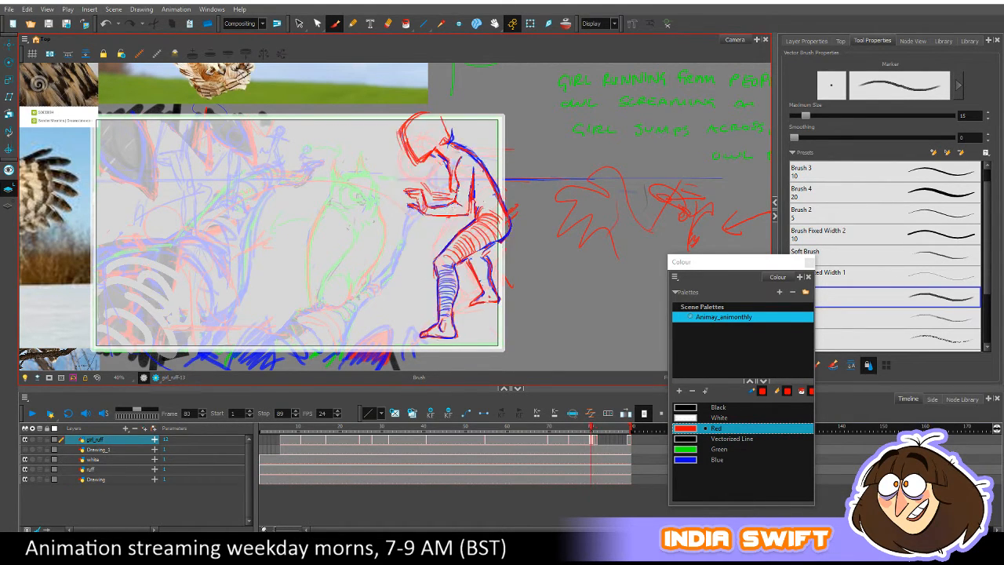
pyautogui.press('.')
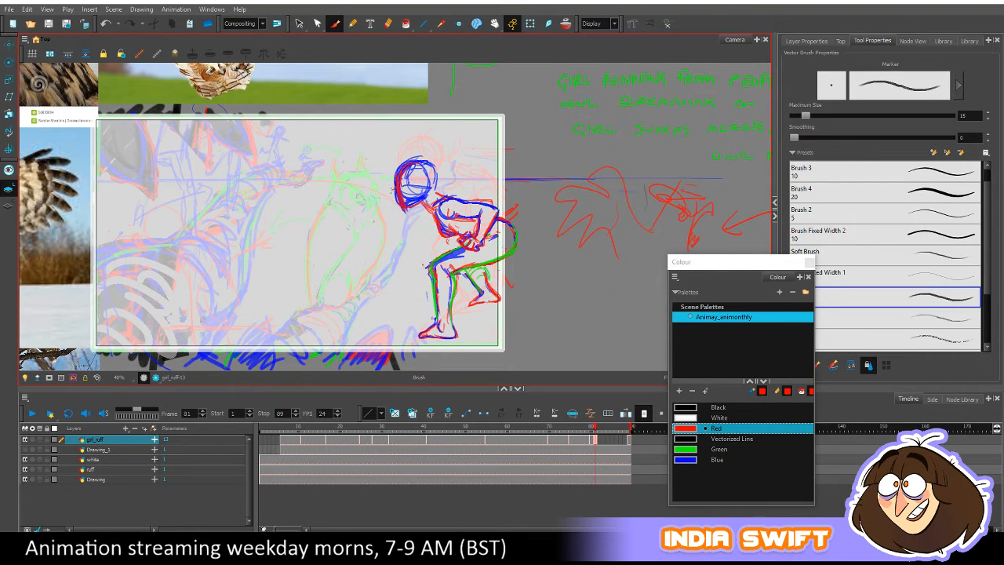
pyautogui.press(',')
pyautogui.press('.')
# Set the brush colour to Vectorized Line, sketch the nose and mouth profile on the head, and save the scene.
pyautogui.click(730, 438)
pyautogui.moveTo(401, 198); pyautogui.dragTo(396, 200)
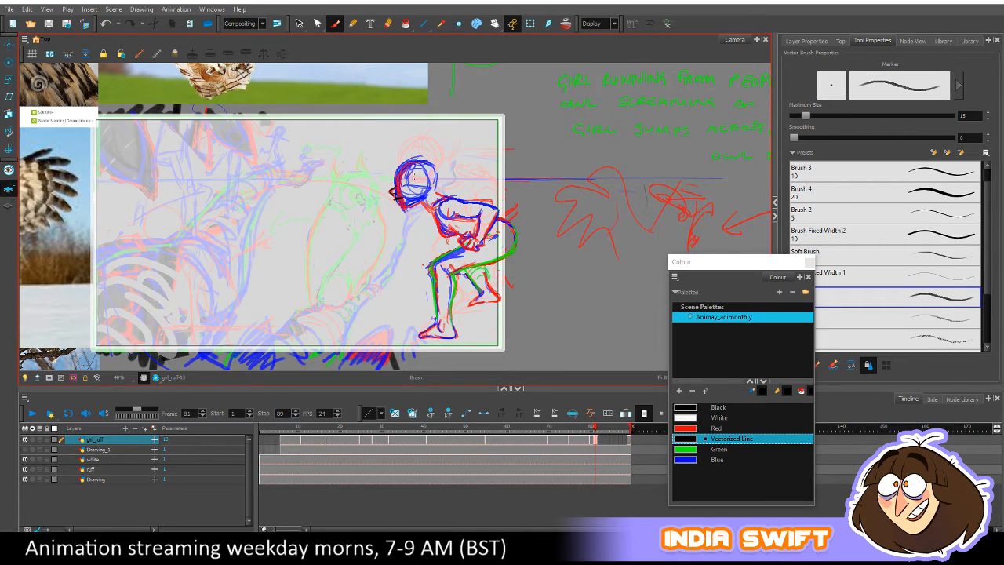
pyautogui.press('f')
pyautogui.press('g')
pyautogui.press('f')
pyautogui.press('g')
pyautogui.hotkey('ctrl', 's')
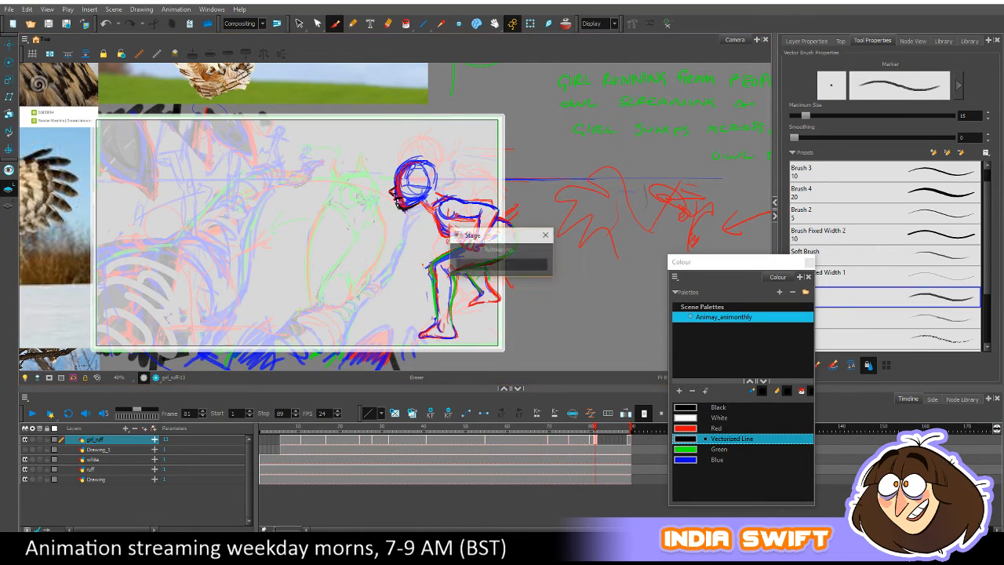
# Erase the old lower-face strokes and draw the jaw and chin line in black, checking against frame 80.
pyautogui.moveTo(398, 201)
pyautogui.mouseDown()
pyautogui.moveTo(418, 199)
pyautogui.moveTo(405, 212)
pyautogui.moveTo(406, 198)
pyautogui.moveTo(429, 196)
pyautogui.moveTo(415, 200)
pyautogui.mouseUp()
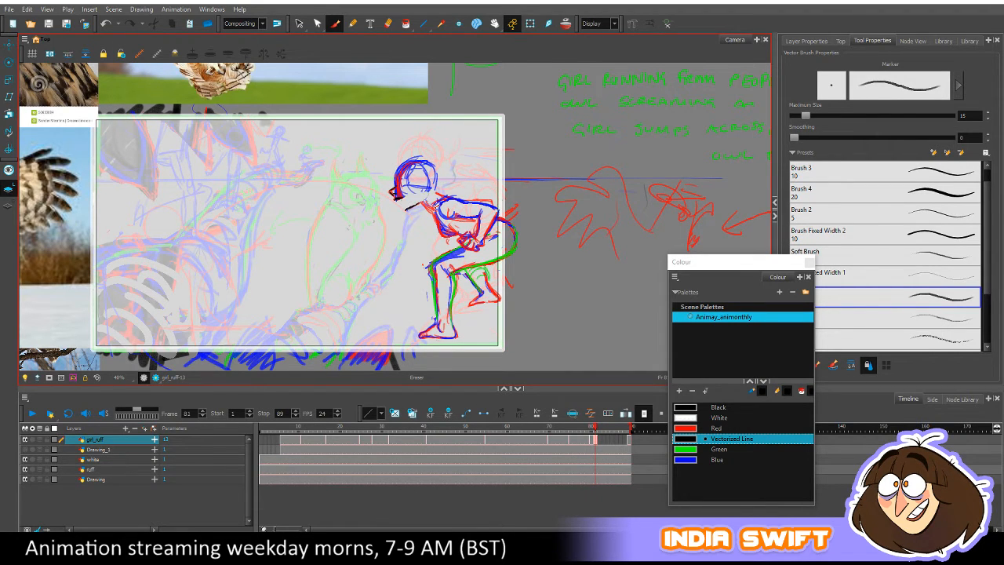
pyautogui.press(',')
pyautogui.press('.')
pyautogui.press(',')
pyautogui.press('.')
pyautogui.press(',')
pyautogui.press('.')
pyautogui.press(',')
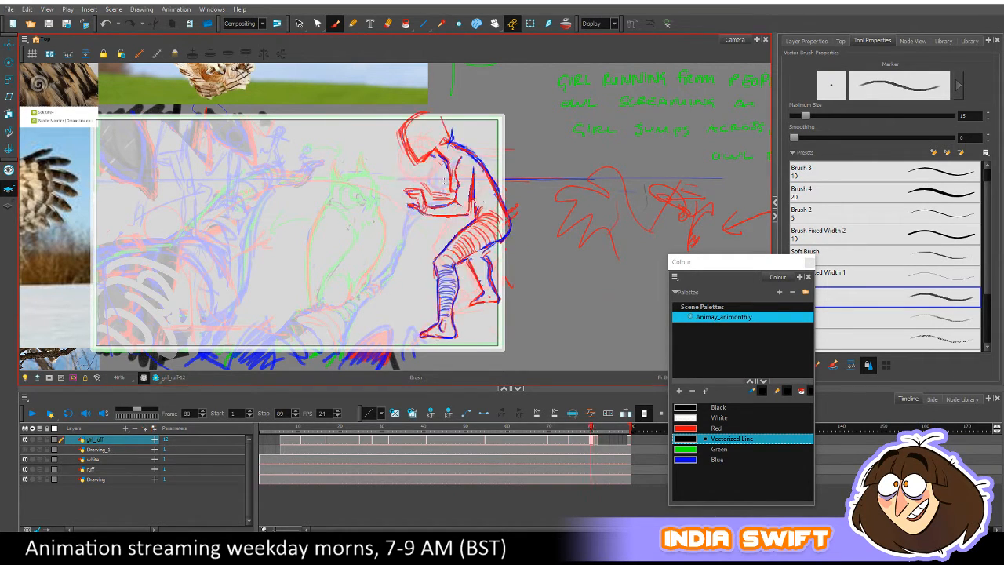
pyautogui.press('.')
pyautogui.press(',')
pyautogui.press('.')
pyautogui.press(',')
pyautogui.press('.')
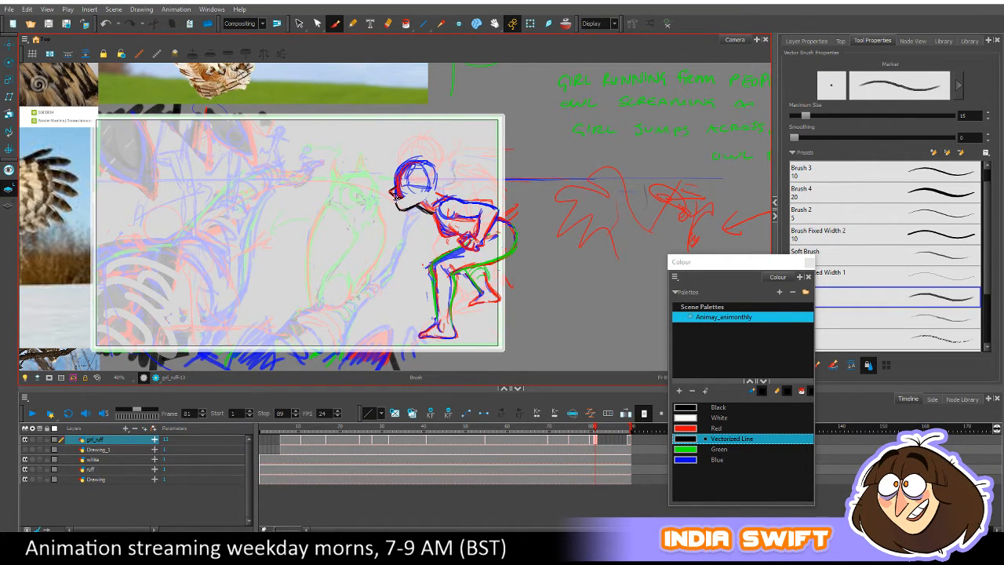
pyautogui.press(',')
pyautogui.press('.')
pyautogui.press(',')
pyautogui.press('.')
# Clean up the strokes around the face and redraw the nose and mouth in black, comparing with frame 80.
pyautogui.moveTo(400, 192); pyautogui.dragTo(401, 185)
pyautogui.press(',')
pyautogui.press('.')
pyautogui.hotkey('alt', 'b')
pyautogui.press(',')
pyautogui.press('.')
pyautogui.hotkey('alt', 'e')
pyautogui.press(',')
pyautogui.press('.')
pyautogui.moveTo(401, 197); pyautogui.dragTo(399, 198)
pyautogui.hotkey('alt', 'b')
pyautogui.moveTo(395, 201); pyautogui.dragTo(404, 204)
pyautogui.moveTo(395, 204); pyautogui.dragTo(398, 200)
# Erase the construction lines inside the head and draw the eye and brow in black, checking the neighbouring drawing.
pyautogui.press('e')
pyautogui.press('f')
pyautogui.press('f')
pyautogui.press('g')
pyautogui.press('g')
pyautogui.moveTo(422, 181); pyautogui.dragTo(424, 181)
pyautogui.press(',')
pyautogui.press('.')
pyautogui.press(',')
pyautogui.press('.')
pyautogui.press(',')
pyautogui.press('.')
pyautogui.moveTo(407, 176)
pyautogui.mouseDown()
pyautogui.moveTo(411, 165)
pyautogui.moveTo(393, 182)
pyautogui.moveTo(410, 160)
pyautogui.moveTo(399, 177)
pyautogui.mouseUp()
pyautogui.press(',')
pyautogui.press('.')
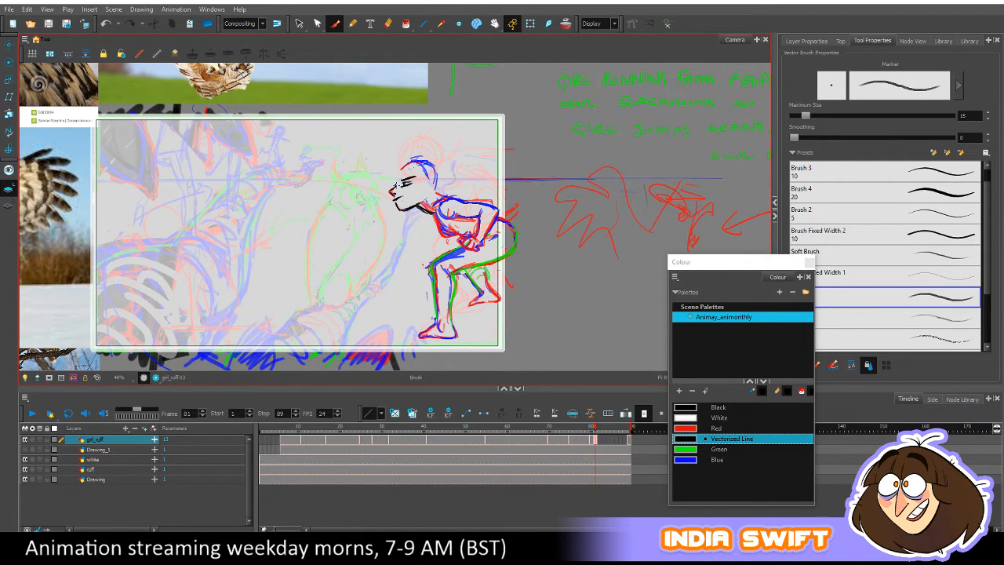
# Draw the forehead and the front of the chest in black, erasing old rough strokes and comparing with frame 80.
pyautogui.moveTo(395, 187)
pyautogui.mouseDown()
pyautogui.moveTo(422, 165)
pyautogui.moveTo(399, 172)
pyautogui.moveTo(394, 199)
pyautogui.mouseUp()
pyautogui.press(',')
pyautogui.press('.')
pyautogui.press('e')
pyautogui.press(',')
pyautogui.press('.')
pyautogui.press(',')
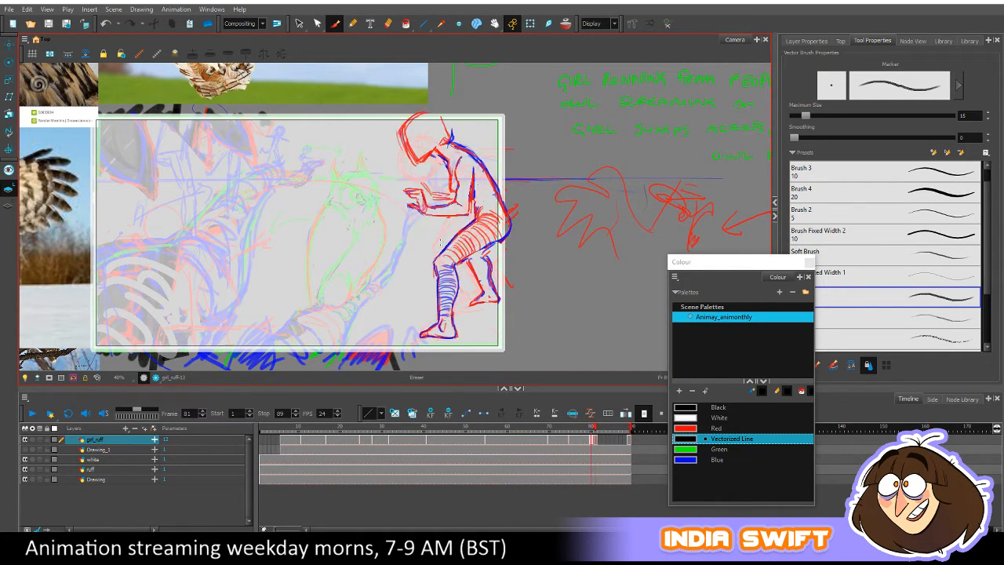
pyautogui.press('.')
pyautogui.hotkey('alt', 'b')
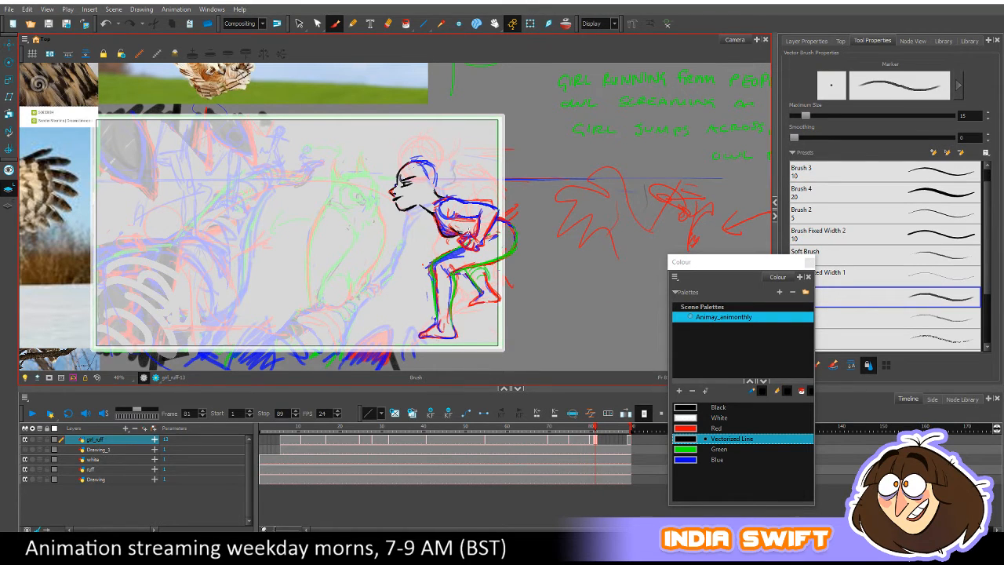
# Compare the girl's crouching pose on frame 81 with the drawing on frame 80.
pyautogui.press(',')
pyautogui.press('.')
pyautogui.press(',')
pyautogui.press('.')
pyautogui.press(',')
pyautogui.press('.')
pyautogui.press(',')
pyautogui.press('.')
pyautogui.press(',')
pyautogui.press('.')
pyautogui.press(',')
pyautogui.press('.')
# Select the girl's head on frame 81 and adjust its angle, checking it against the preceding drawing.
pyautogui.click(298, 23)
pyautogui.moveTo(414, 207)
pyautogui.mouseDown()
pyautogui.moveTo(420, 155)
pyautogui.moveTo(436, 156)
pyautogui.mouseUp()
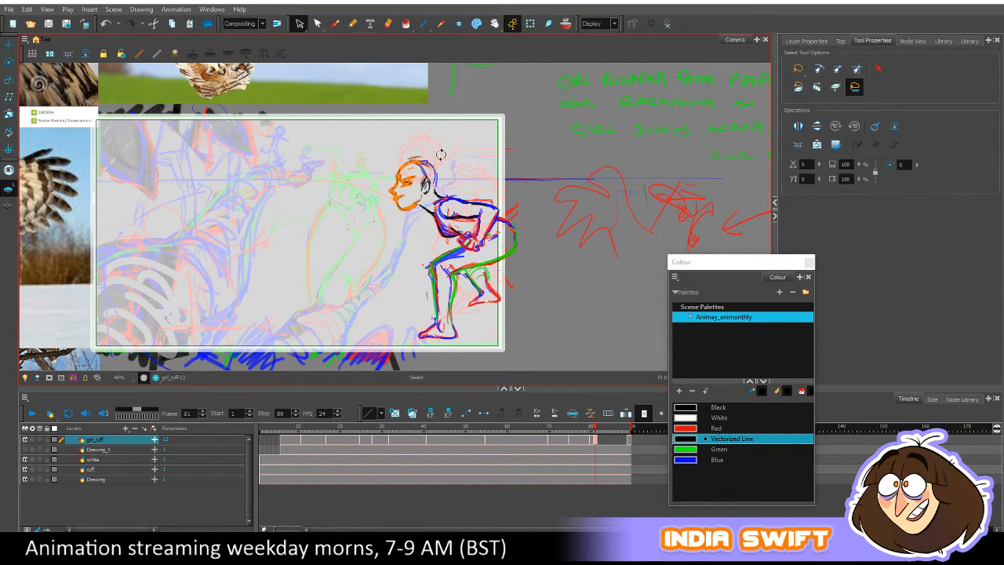
pyautogui.click(529, 187)
pyautogui.press(',')
pyautogui.press(',')
pyautogui.press(',')
pyautogui.press(',')
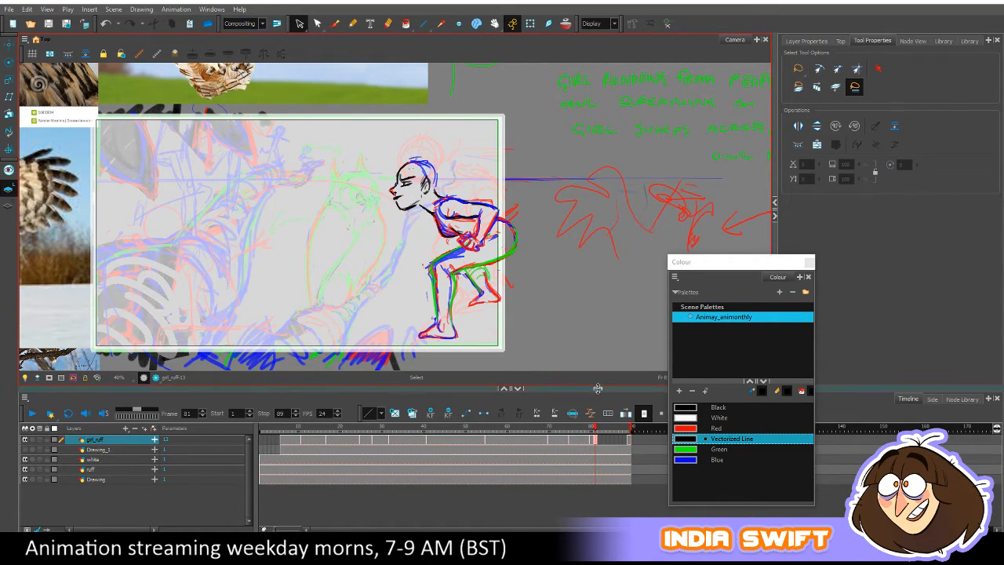
pyautogui.moveTo(592, 428)
pyautogui.mouseDown()
pyautogui.moveTo(570, 431)
pyautogui.moveTo(597, 428)
pyautogui.moveTo(582, 430)
pyautogui.moveTo(595, 440)
pyautogui.mouseUp()
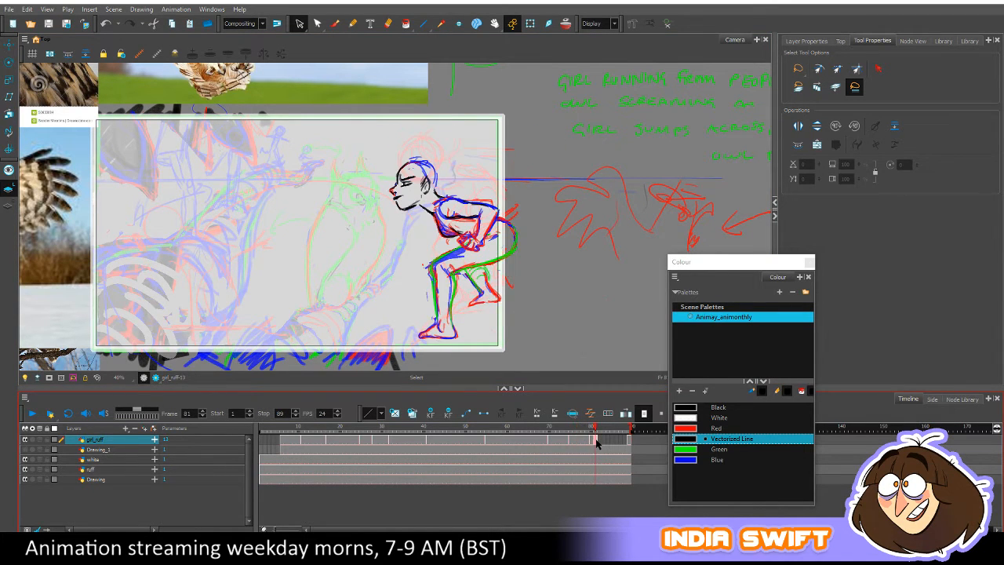
# Sketch the top of the hair and the tuft behind the head in black on frame 81.
pyautogui.hotkey('alt', 'b')
pyautogui.moveTo(407, 160); pyautogui.dragTo(420, 154)
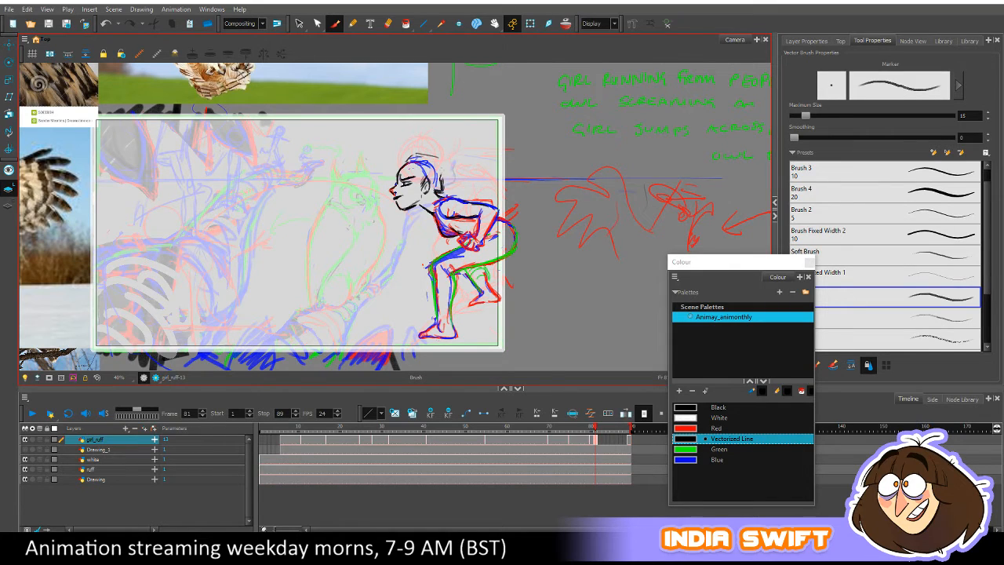
pyautogui.moveTo(403, 162)
pyautogui.mouseDown()
pyautogui.moveTo(412, 155)
pyautogui.moveTo(456, 170)
pyautogui.mouseUp()
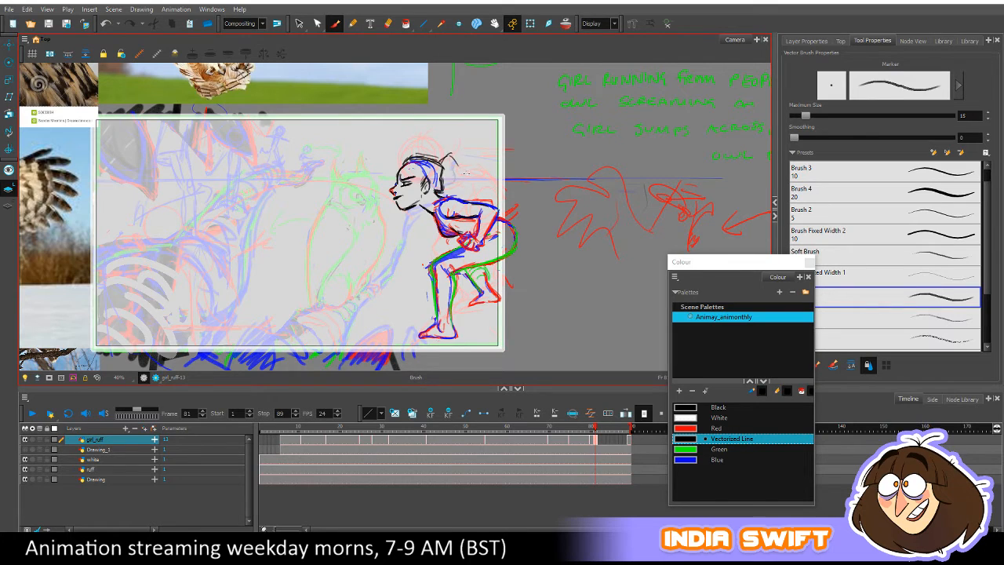
# Select and copy the girl's head with its hair on frame 77, undoing any accidental transformations.
pyautogui.click(568, 431)
pyautogui.click(584, 430)
pyautogui.moveTo(584, 430)
pyautogui.mouseDown()
pyautogui.moveTo(601, 430)
pyautogui.moveTo(579, 430)
pyautogui.mouseUp()
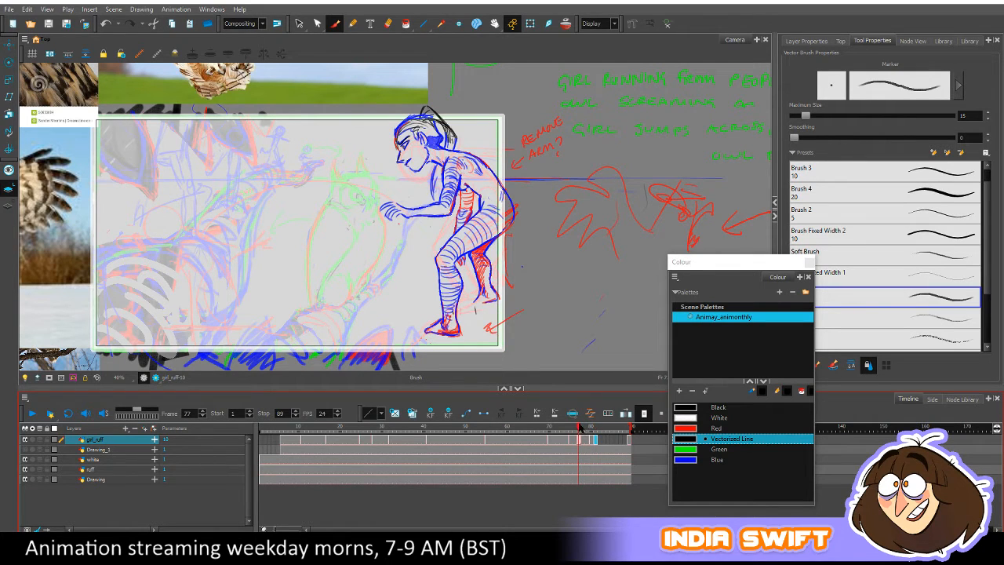
pyautogui.click(299, 23)
pyautogui.moveTo(427, 101)
pyautogui.mouseDown()
pyautogui.moveTo(404, 167)
pyautogui.moveTo(458, 179)
pyautogui.mouseUp()
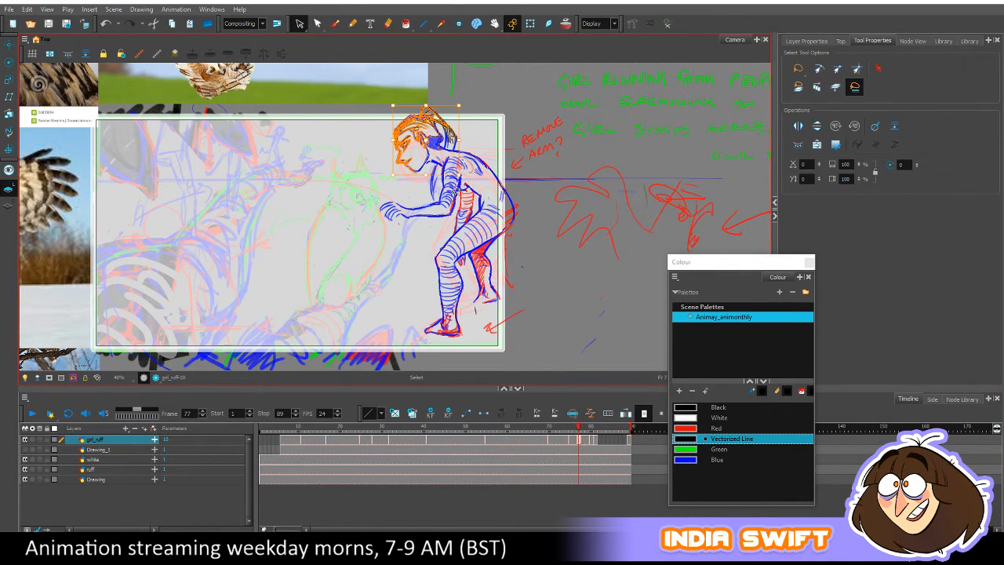
pyautogui.moveTo(461, 104); pyautogui.dragTo(407, 171)
pyautogui.hotkey('ctrl', 'z')
pyautogui.moveTo(461, 107)
pyautogui.mouseDown()
pyautogui.moveTo(412, 96)
pyautogui.moveTo(471, 105)
pyautogui.moveTo(476, 120)
pyautogui.moveTo(391, 168)
pyautogui.moveTo(502, 115)
pyautogui.mouseUp()
pyautogui.hotkey('ctrl', 'z')
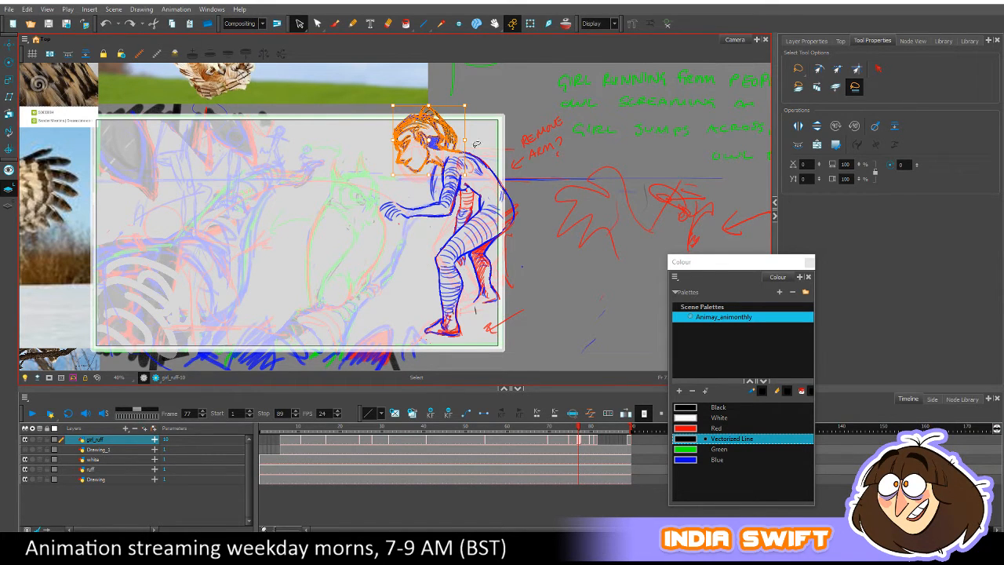
# Paste the copied head onto frame 81 and move it above the upper-right corner of the camera frame as reference.
pyautogui.click(594, 429)
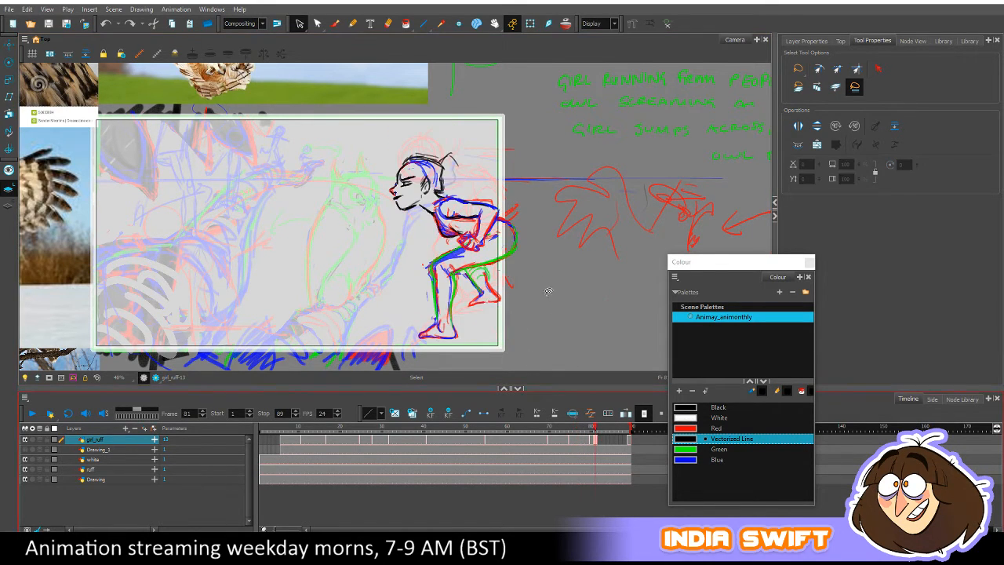
pyautogui.moveTo(462, 106); pyautogui.dragTo(392, 169)
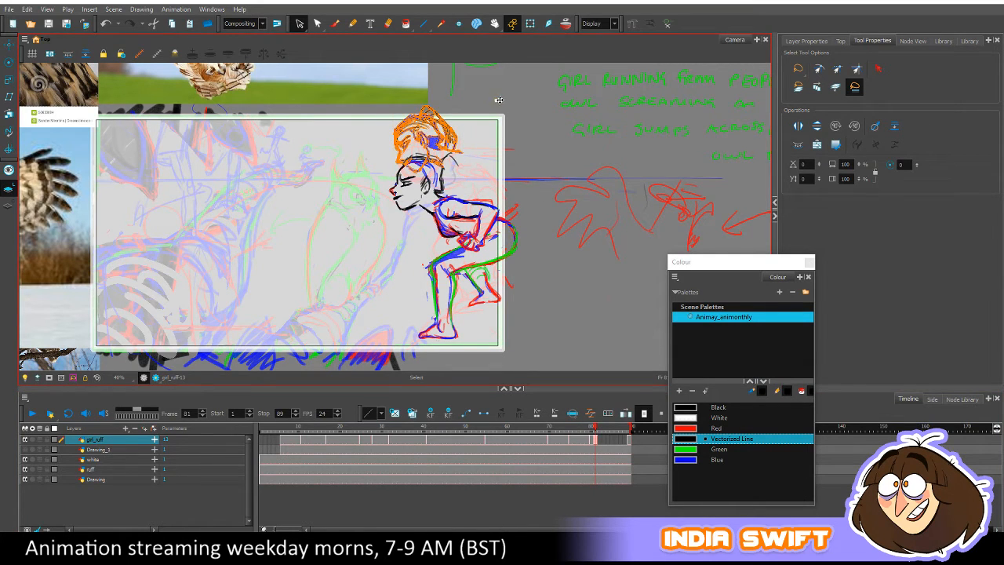
pyautogui.moveTo(432, 141); pyautogui.dragTo(510, 100)
pyautogui.click(519, 162)
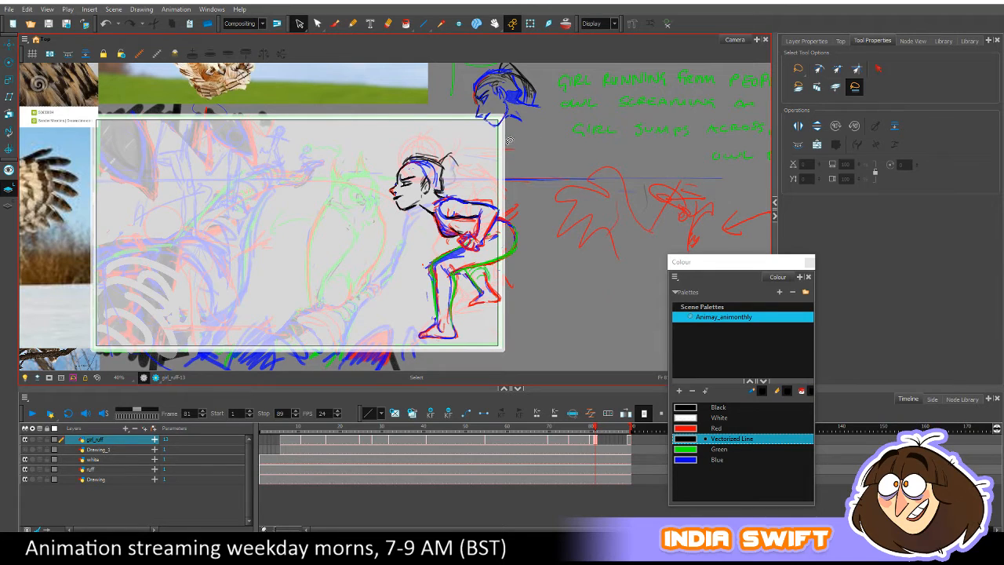
# Strengthen the hairline, crown and rear tuft in black on the crouching girl, following the reference head.
pyautogui.click(336, 24)
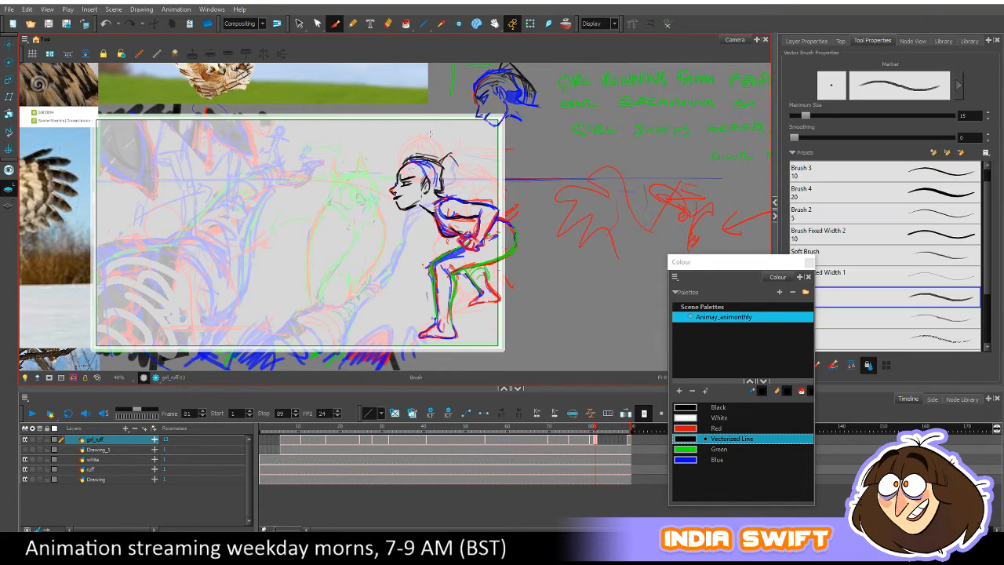
pyautogui.moveTo(404, 168); pyautogui.dragTo(424, 173)
pyautogui.moveTo(401, 164)
pyautogui.mouseDown()
pyautogui.moveTo(441, 155)
pyautogui.moveTo(436, 187)
pyautogui.moveTo(454, 154)
pyautogui.mouseUp()
pyautogui.moveTo(444, 159); pyautogui.dragTo(459, 152)
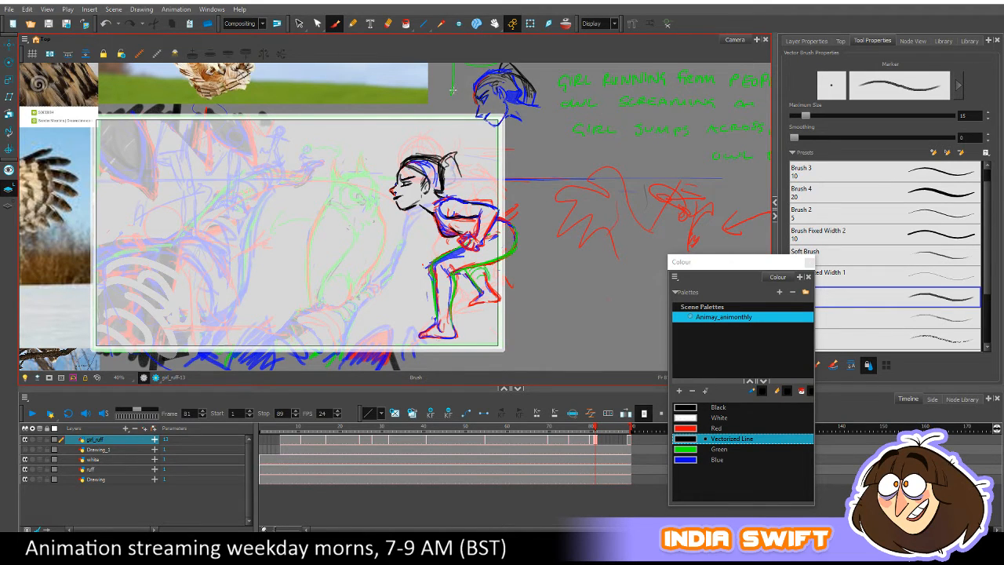
# Select the eye and brow strokes and adjust their position on the crouching girl's face.
pyautogui.click(299, 23)
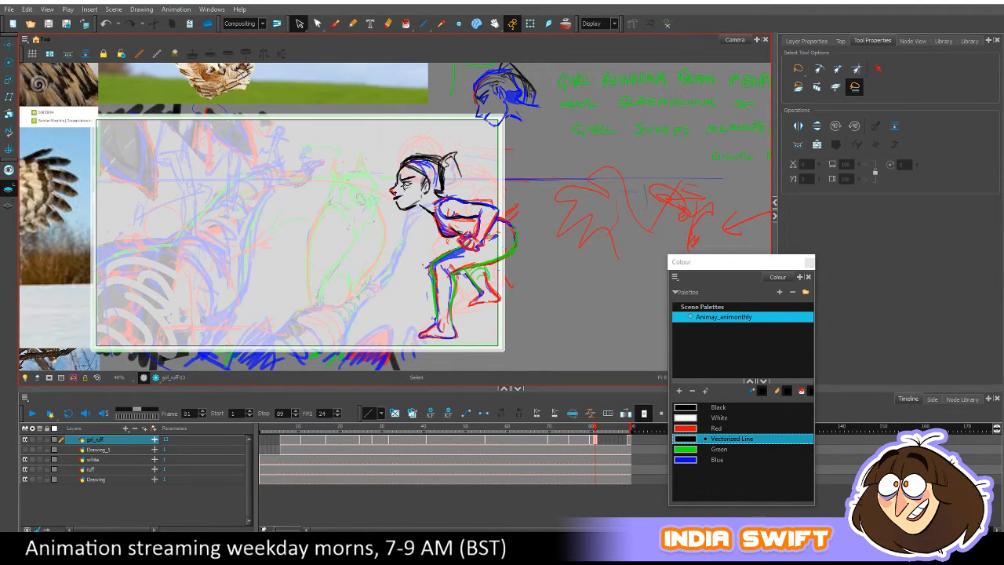
pyautogui.click(406, 181)
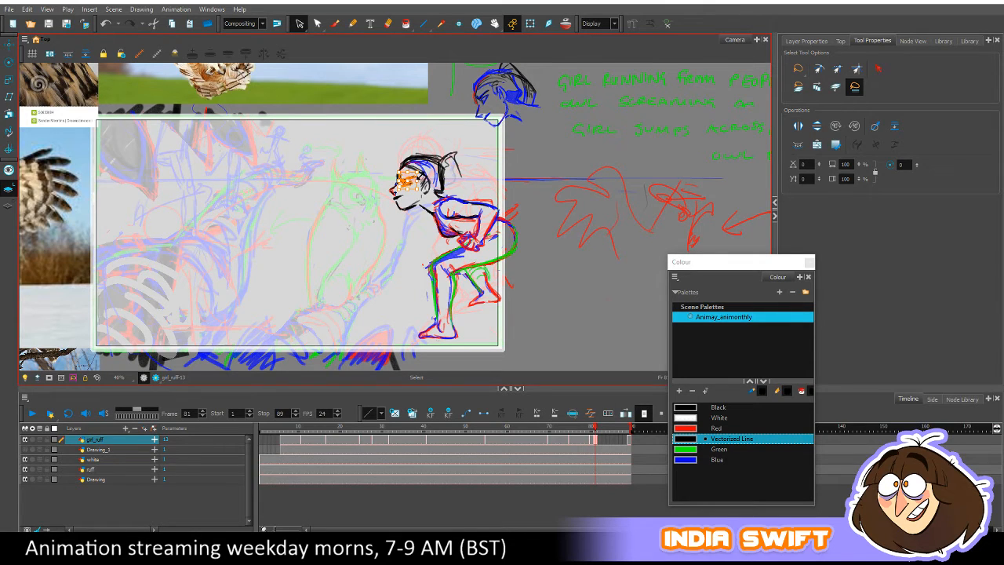
pyautogui.moveTo(424, 170); pyautogui.dragTo(424, 165)
pyautogui.click(456, 172)
pyautogui.press('.')
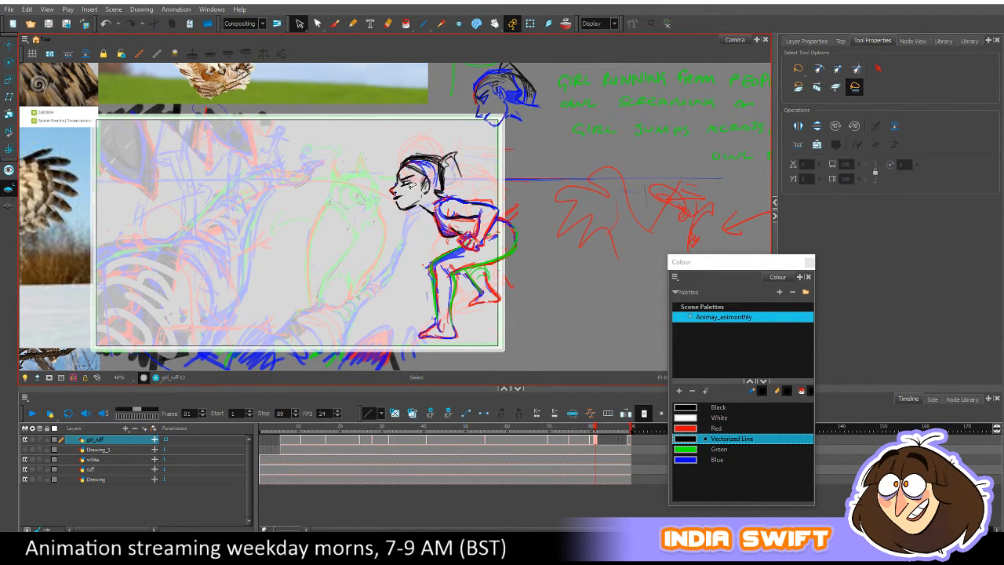
pyautogui.click(408, 179)
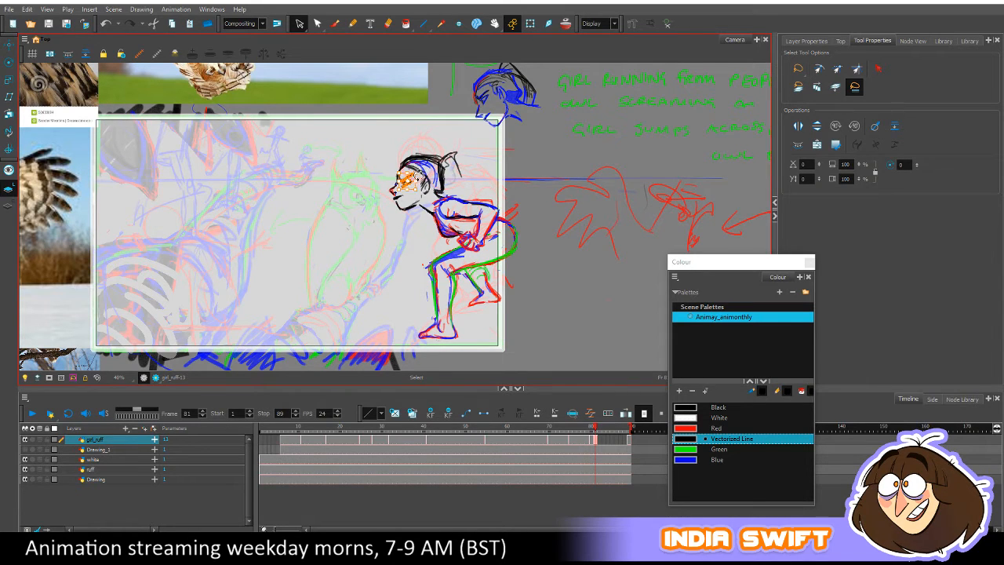
pyautogui.press('.')
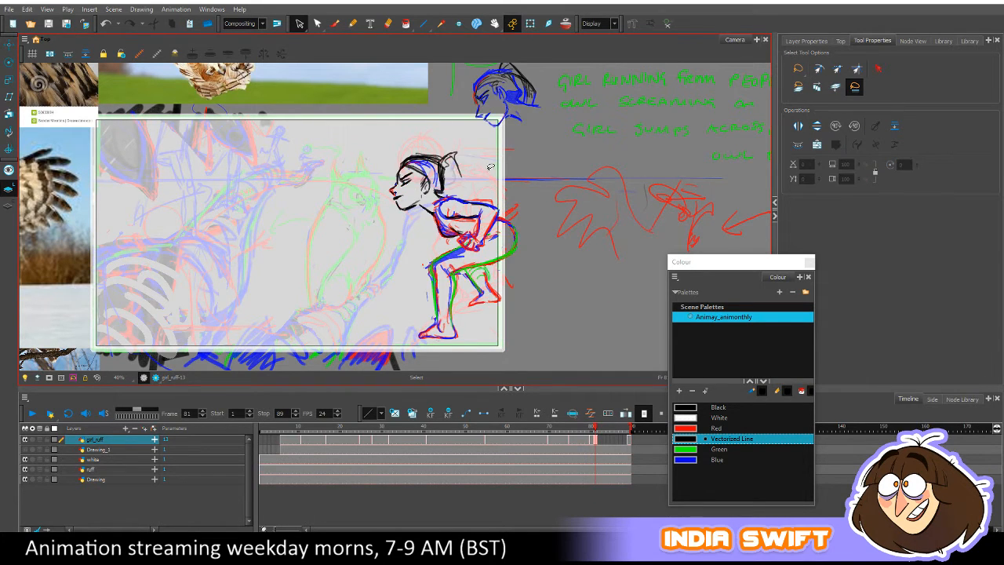
pyautogui.press('.')
# Select the whole head with its hair on frame 81 and shift it slightly to fit the neck.
pyautogui.click(591, 427)
pyautogui.moveTo(592, 428); pyautogui.dragTo(596, 427)
pyautogui.moveTo(464, 130); pyautogui.dragTo(374, 210)
pyautogui.moveTo(462, 150); pyautogui.dragTo(435, 182)
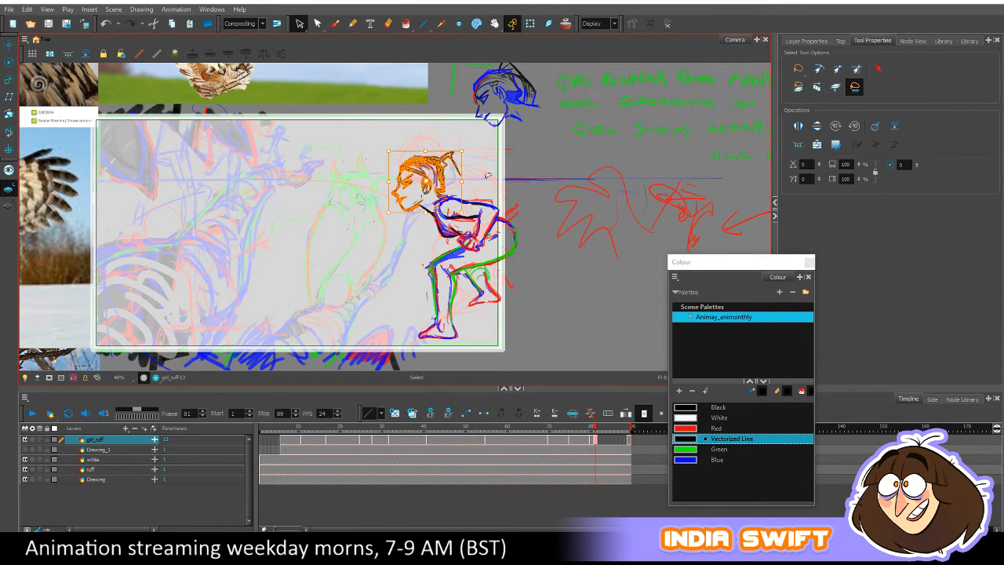
pyautogui.click(513, 207)
# Check the adjusted head on frame 81 against the girl's drawing on frame 80.
pyautogui.press(',')
pyautogui.press('.')
pyautogui.press(',')
pyautogui.press('.')
pyautogui.press(',')
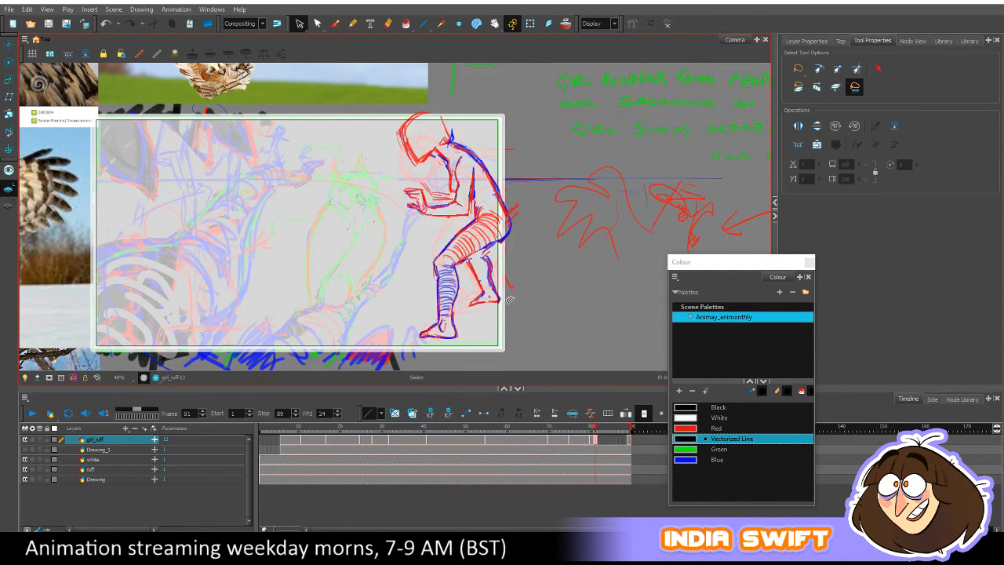
pyautogui.press('.')
pyautogui.press(',')
pyautogui.press('.')
pyautogui.press(',')
pyautogui.press('.')
pyautogui.press(',')
pyautogui.press('.')
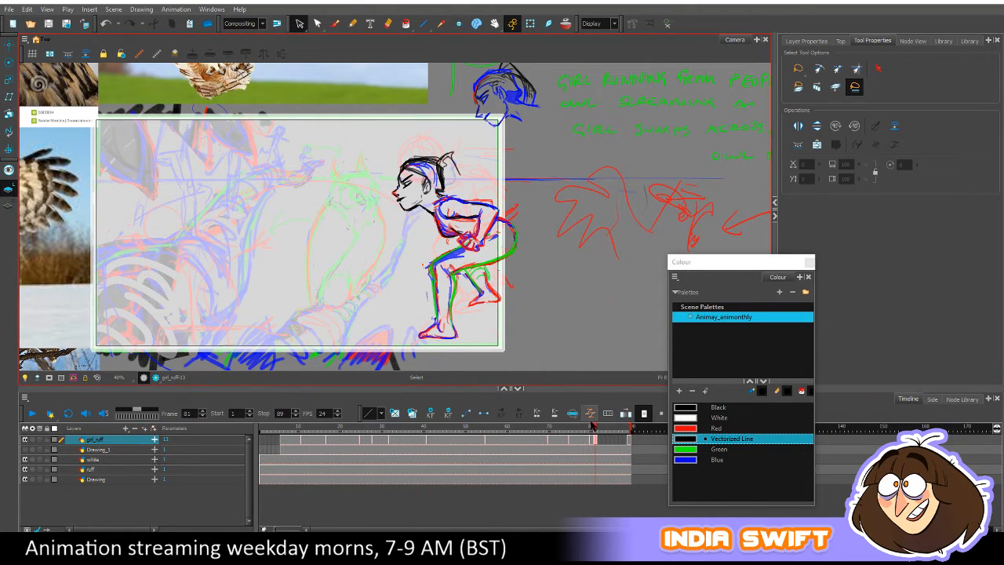
pyautogui.moveTo(590, 427); pyautogui.dragTo(596, 425)
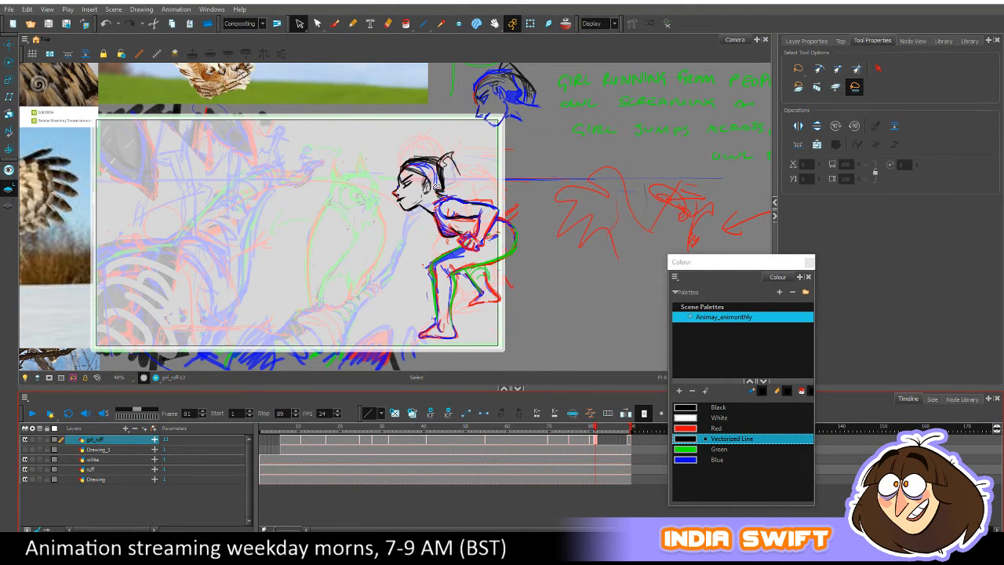
# Tilt the crouching girl's head forward and down on frame 81.
pyautogui.moveTo(423, 177)
pyautogui.mouseDown()
pyautogui.moveTo(394, 193)
pyautogui.moveTo(461, 148)
pyautogui.moveTo(431, 193)
pyautogui.moveTo(468, 164)
pyautogui.moveTo(408, 192)
pyautogui.moveTo(420, 172)
pyautogui.mouseUp()
pyautogui.moveTo(485, 179)
pyautogui.mouseDown()
pyautogui.moveTo(396, 143)
pyautogui.moveTo(394, 193)
pyautogui.moveTo(462, 146)
pyautogui.moveTo(417, 191)
pyautogui.moveTo(427, 214)
pyautogui.moveTo(410, 205)
pyautogui.moveTo(429, 189)
pyautogui.moveTo(417, 207)
pyautogui.mouseUp()
pyautogui.click(418, 221)
pyautogui.click(421, 231)
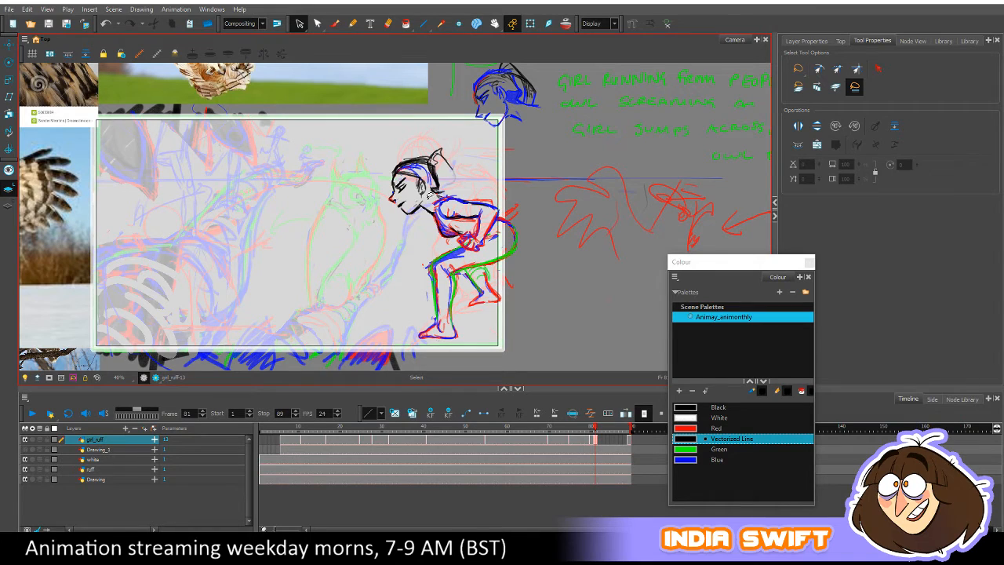
# Select the nose and mouth strokes and reposition them on the tilted face.
pyautogui.moveTo(405, 191); pyautogui.dragTo(414, 193)
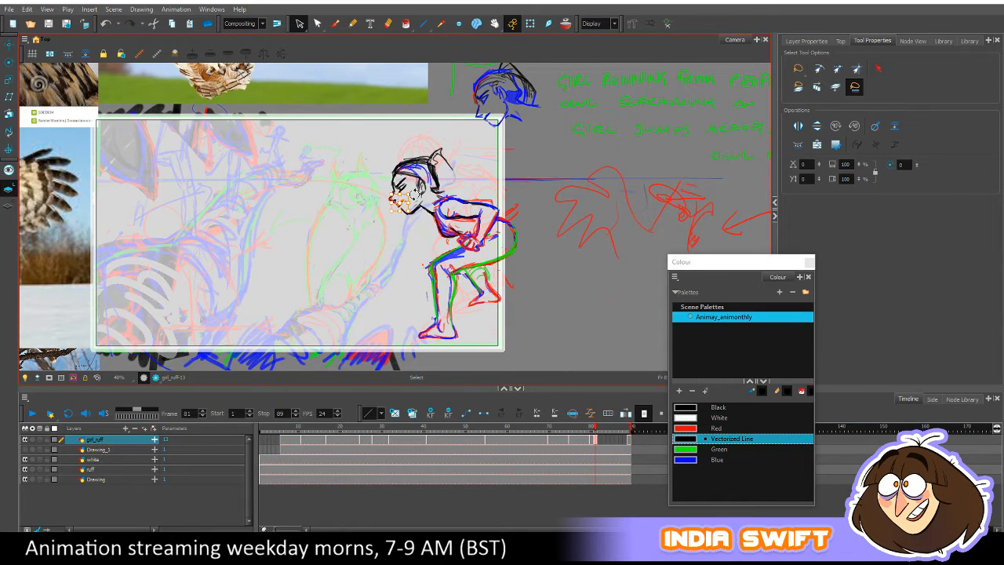
pyautogui.press('Escape')
pyautogui.click(400, 202)
pyautogui.press('Escape')
pyautogui.click(418, 207)
pyautogui.press('Escape')
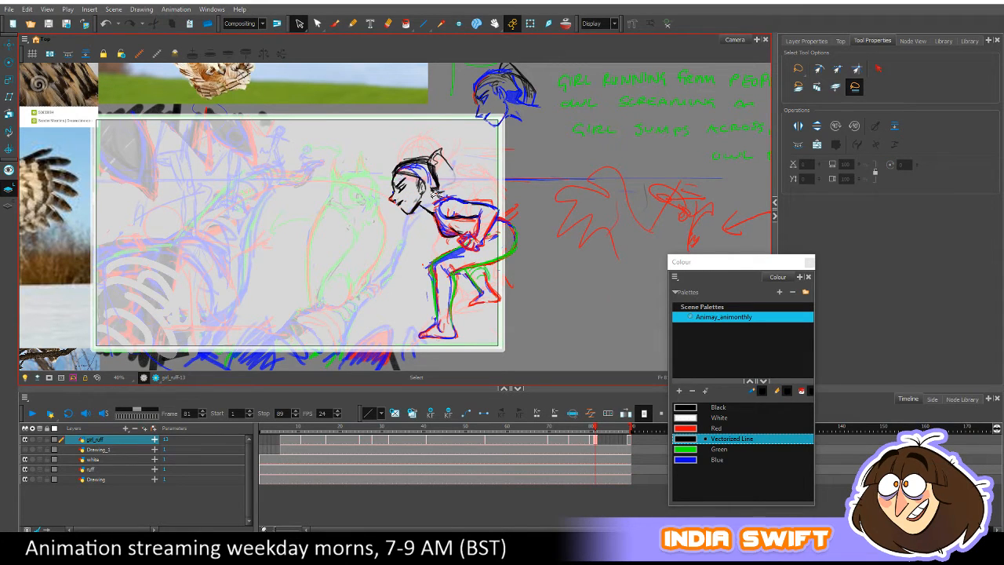
# Clean up the chin and jaw line of the tilted head, checking against frame 80.
pyautogui.click(336, 23)
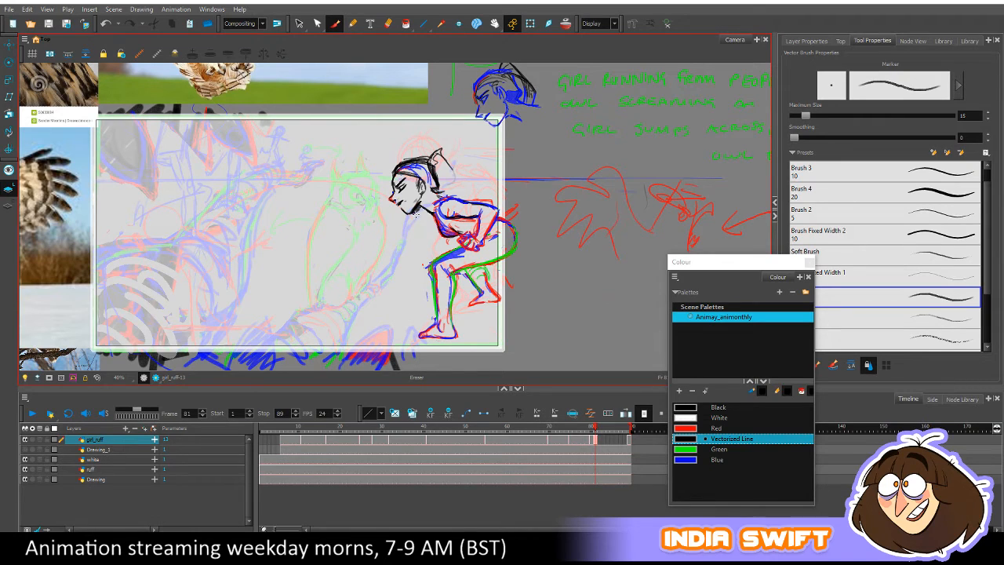
pyautogui.press(',')
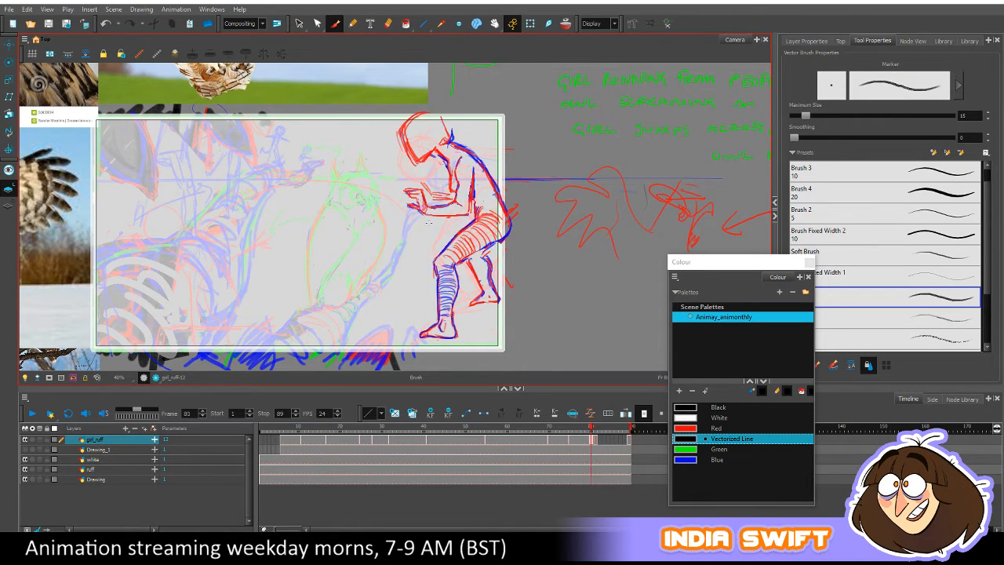
pyautogui.press('.')
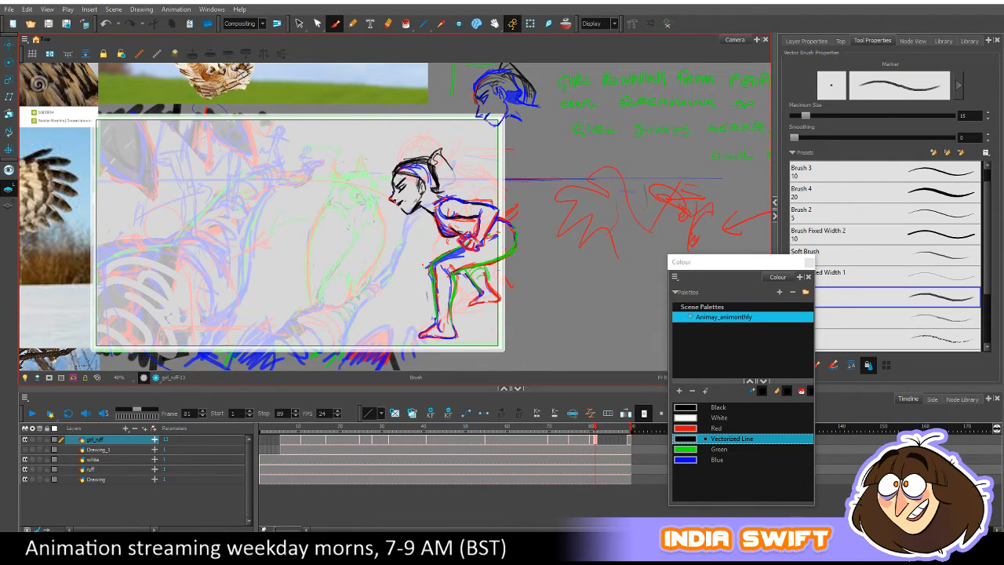
# Nudge the eye and brow strokes into place on the tilted face, comparing with the preceding drawing.
pyautogui.click(299, 24)
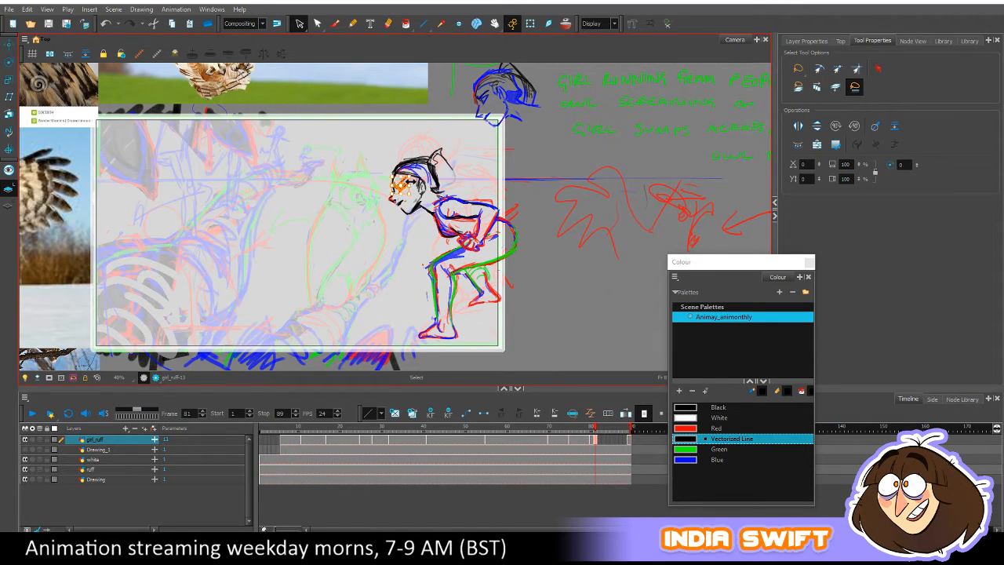
pyautogui.moveTo(405, 187); pyautogui.dragTo(402, 186)
pyautogui.click(443, 142)
pyautogui.press(',')
pyautogui.press(',')
pyautogui.press('.')
pyautogui.press('.')
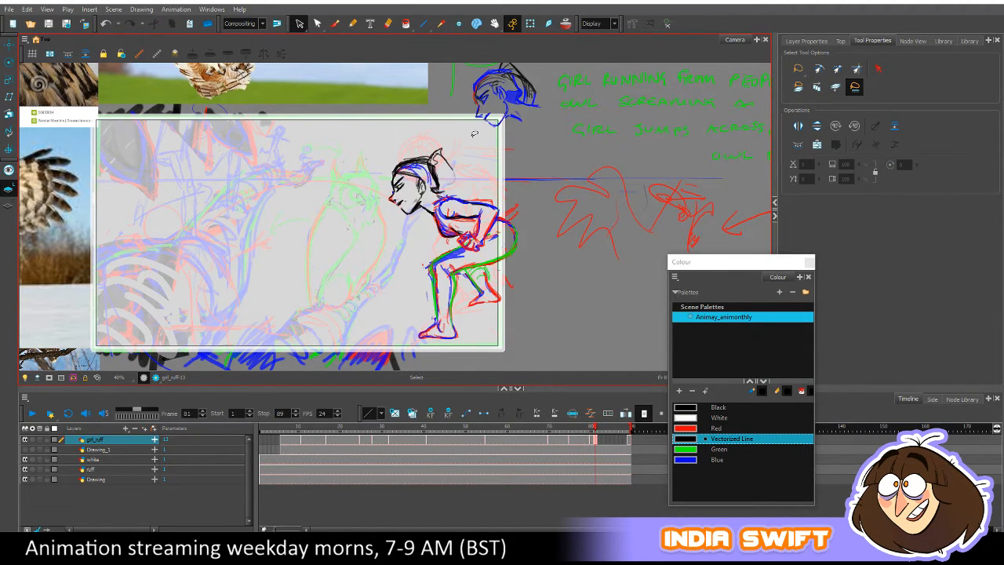
pyautogui.moveTo(411, 178)
pyautogui.mouseDown()
pyautogui.moveTo(406, 190)
pyautogui.moveTo(405, 179)
pyautogui.mouseUp()
pyautogui.click(474, 144)
# Erase the blue construction lines inside the hair and tidy the black head outline, checking against frame 80.
pyautogui.click(335, 24)
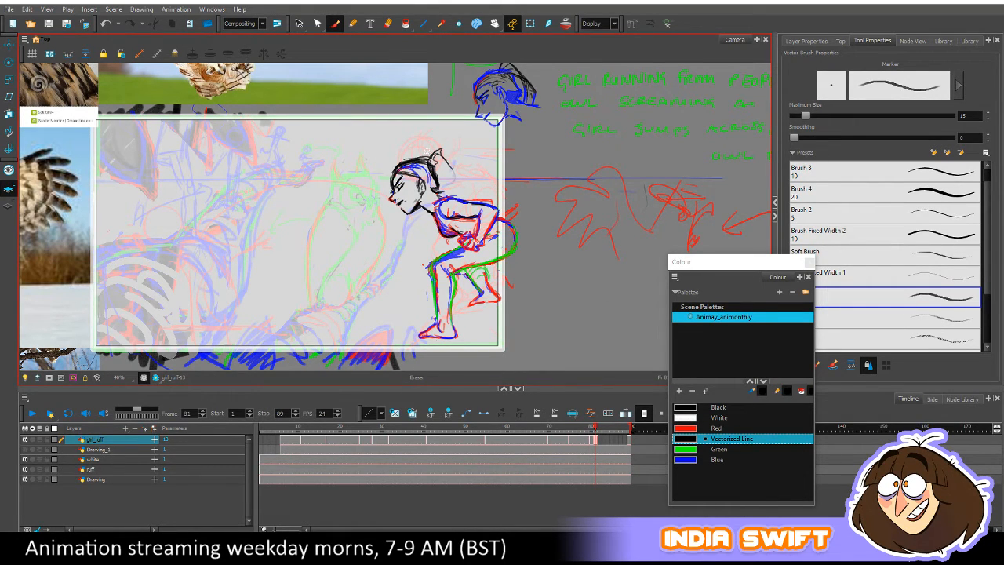
pyautogui.hotkey('alt', 'b')
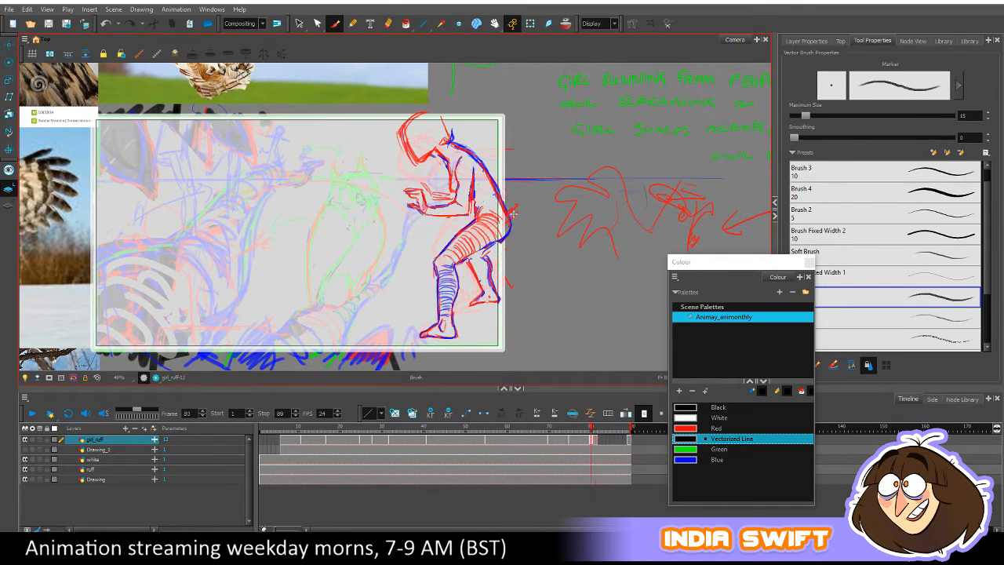
pyautogui.press('.')
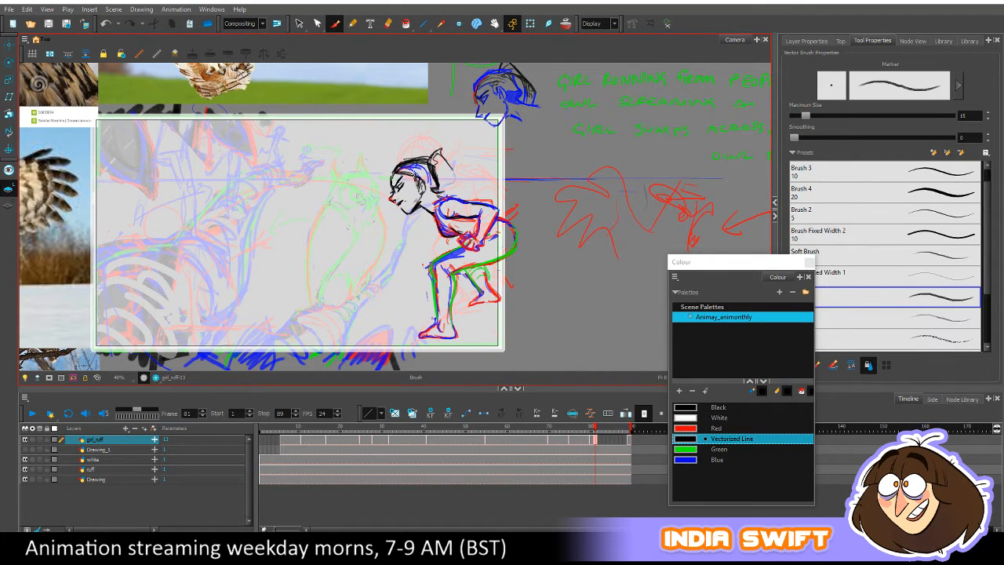
pyautogui.press('.')
pyautogui.hotkey('alt', 'b')
pyautogui.press('.')
pyautogui.press('.')
pyautogui.press('.')
pyautogui.press('.')
pyautogui.hotkey('alt', 'b')
pyautogui.press('.')
pyautogui.moveTo(420, 178); pyautogui.dragTo(427, 186)
pyautogui.press('.')
pyautogui.press('.')
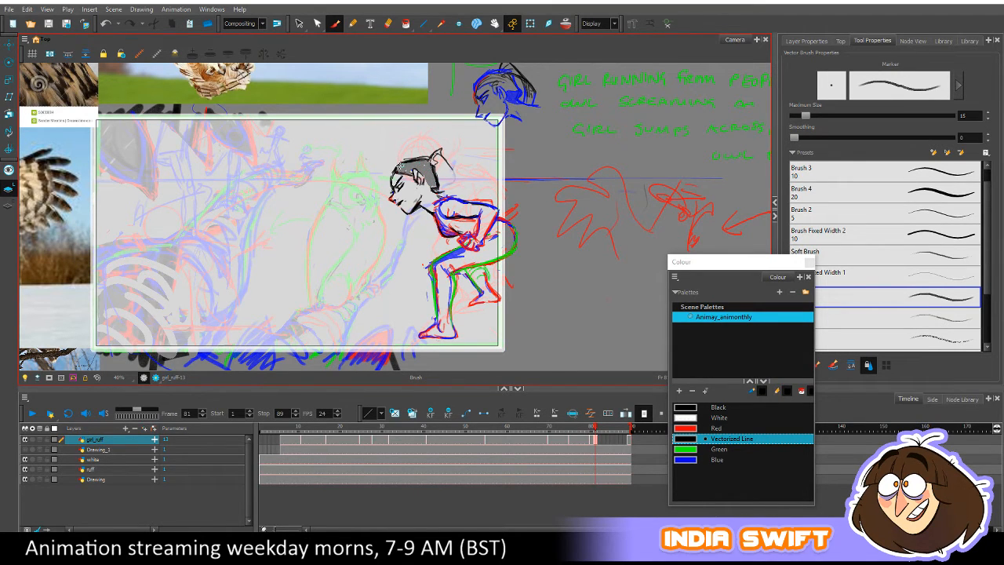
pyautogui.press('.')
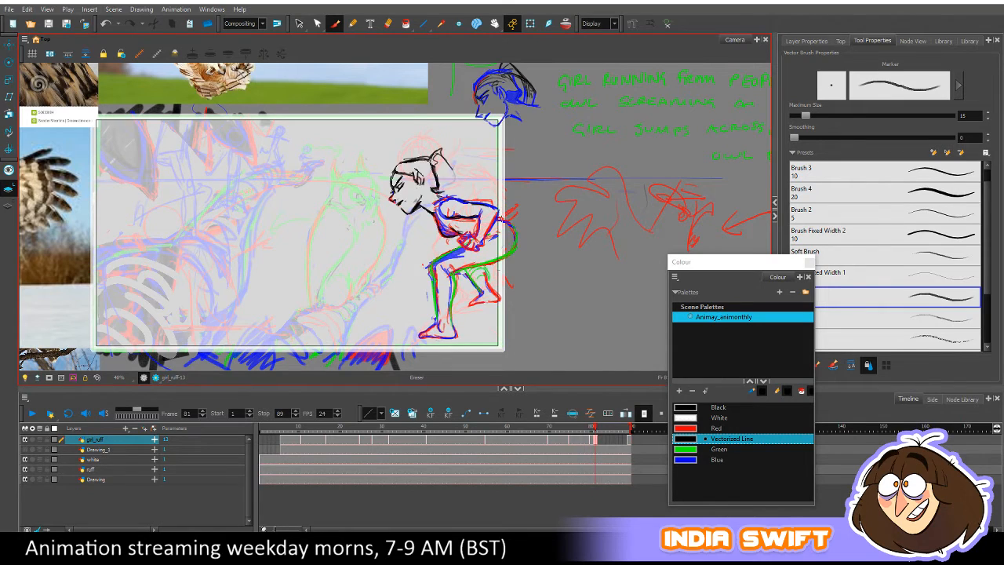
# Touch up the hair edge above the forehead on frame 81, comparing it repeatedly with frame 80.
pyautogui.press('.')
pyautogui.moveTo(387, 171); pyautogui.dragTo(396, 163)
pyautogui.press('.')
pyautogui.press(',')
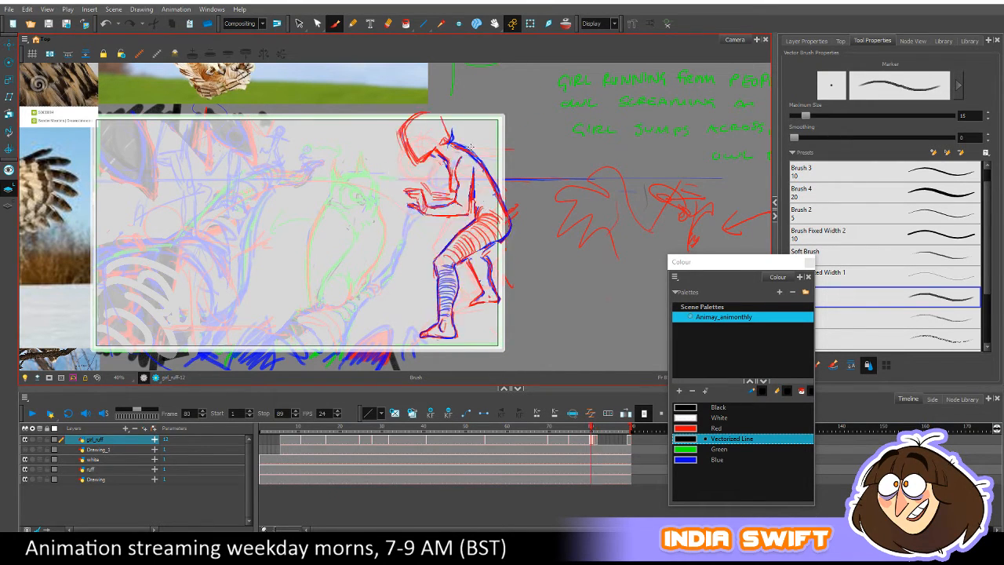
pyautogui.press('.')
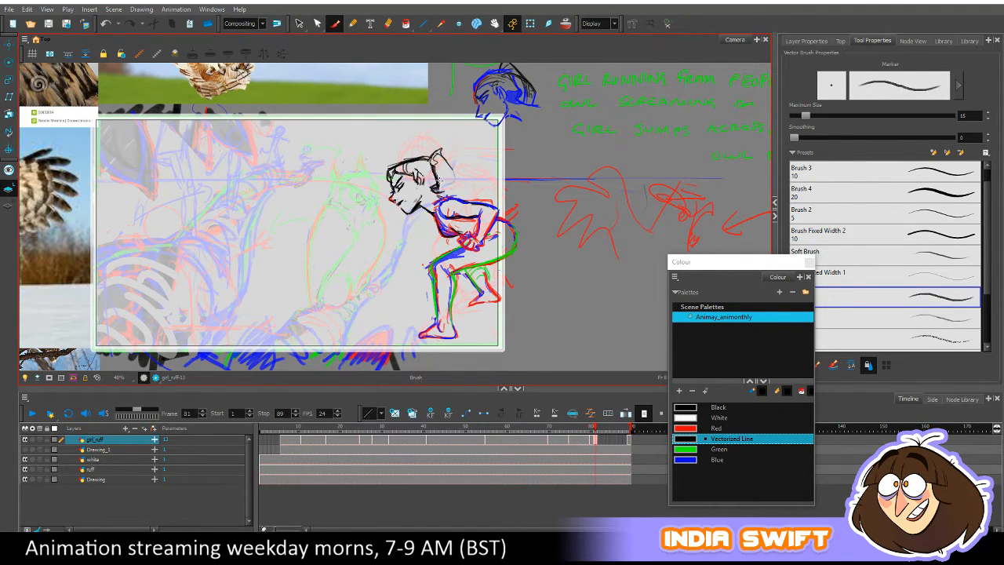
pyautogui.press(',')
pyautogui.press('.')
pyautogui.press(',')
pyautogui.press('.')
pyautogui.press(',')
pyautogui.press('.')
pyautogui.press(',')
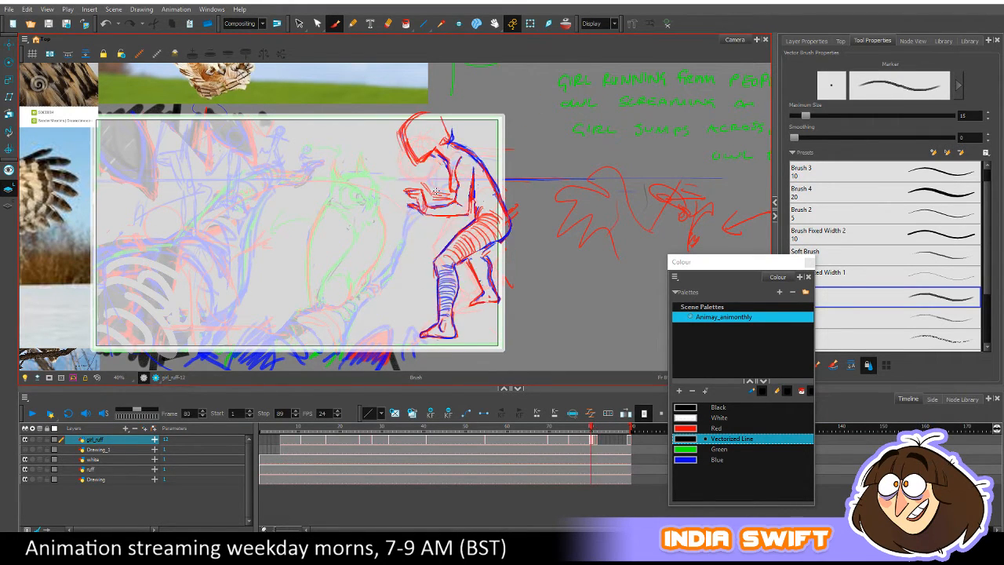
pyautogui.press('.')
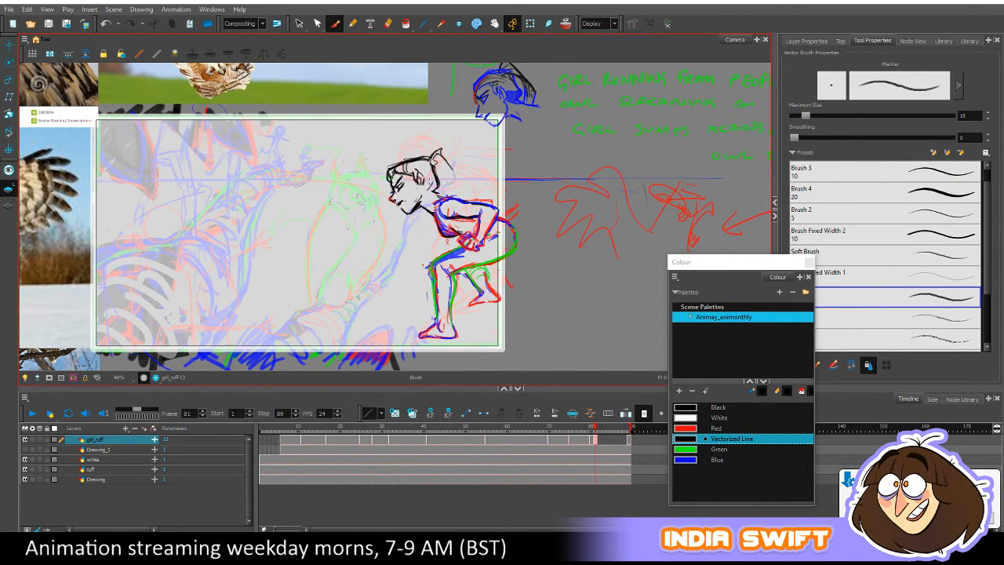
# Add a short hair stroke beside the ear, check it against frame 80 and save the scene.
pyautogui.moveTo(428, 173); pyautogui.dragTo(426, 162)
pyautogui.press(',')
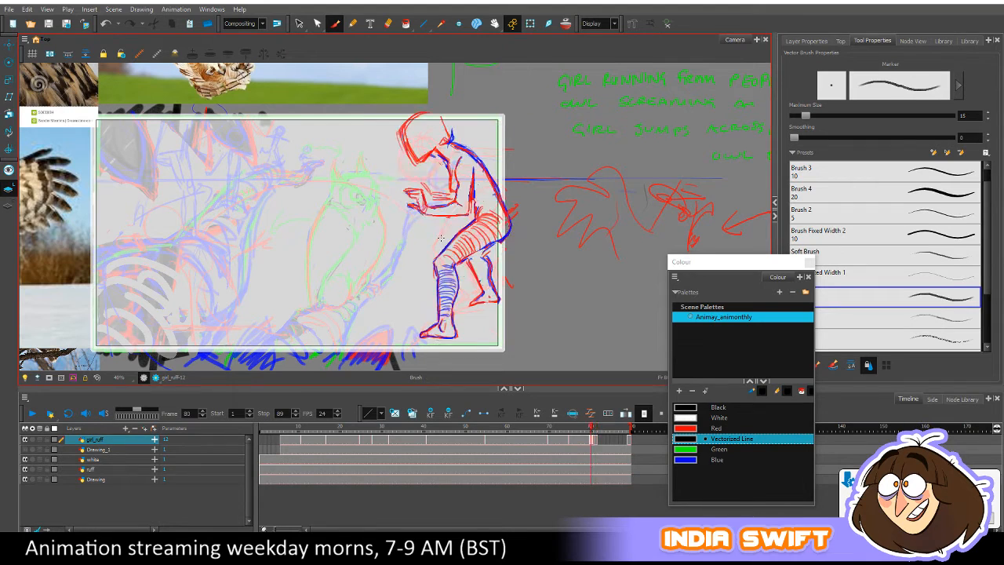
pyautogui.press('.')
pyautogui.press(',')
pyautogui.press('.')
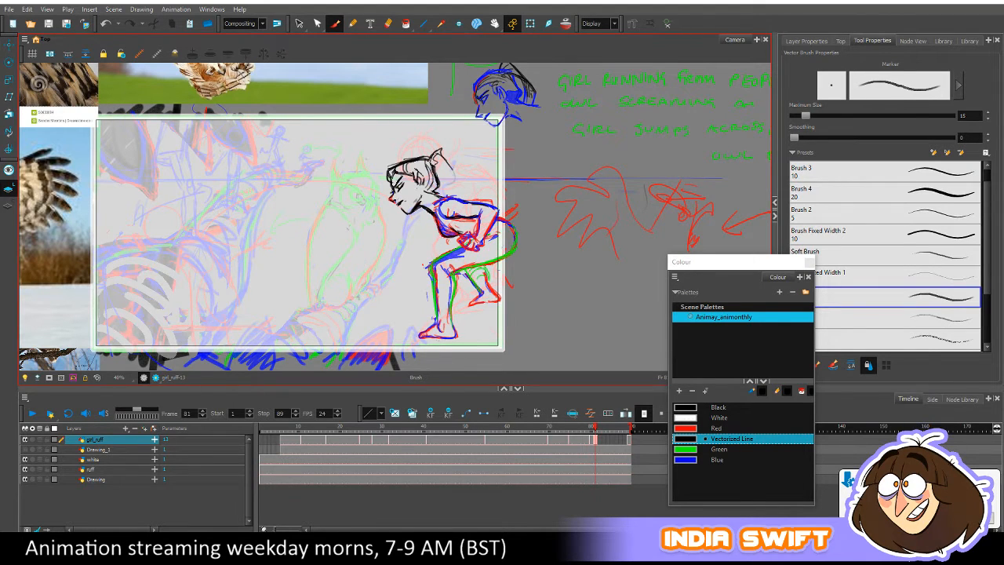
pyautogui.hotkey('ctrl', 's')
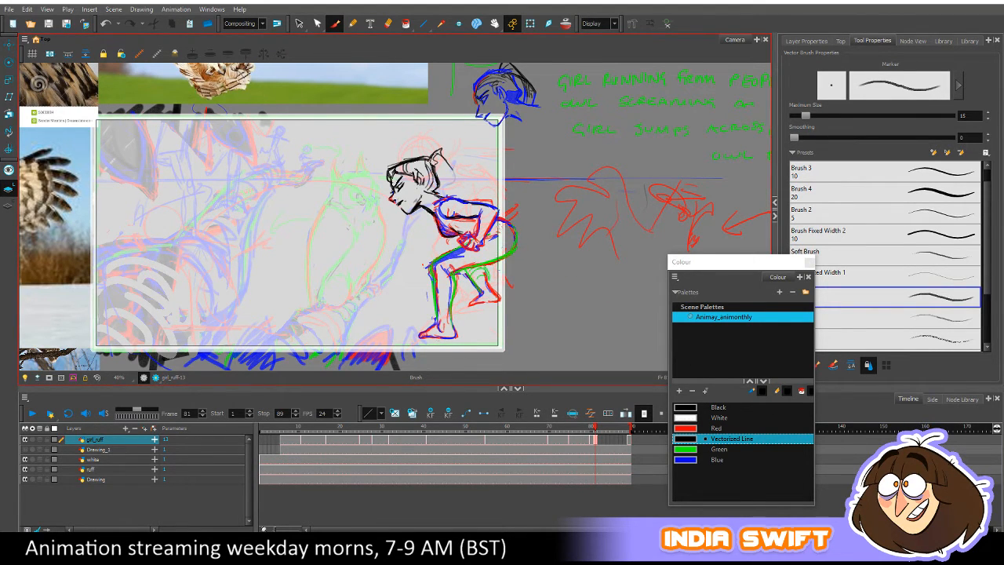
# Draw over the front profile of the face around the nose and mouth, comparing frame 81 with frame 80.
pyautogui.press(',')
pyautogui.press('.')
pyautogui.press(',')
pyautogui.press('.')
pyautogui.press(',')
pyautogui.press('.')
pyautogui.moveTo(392, 188); pyautogui.dragTo(394, 204)
pyautogui.press(',')
pyautogui.press('.')
pyautogui.press(',')
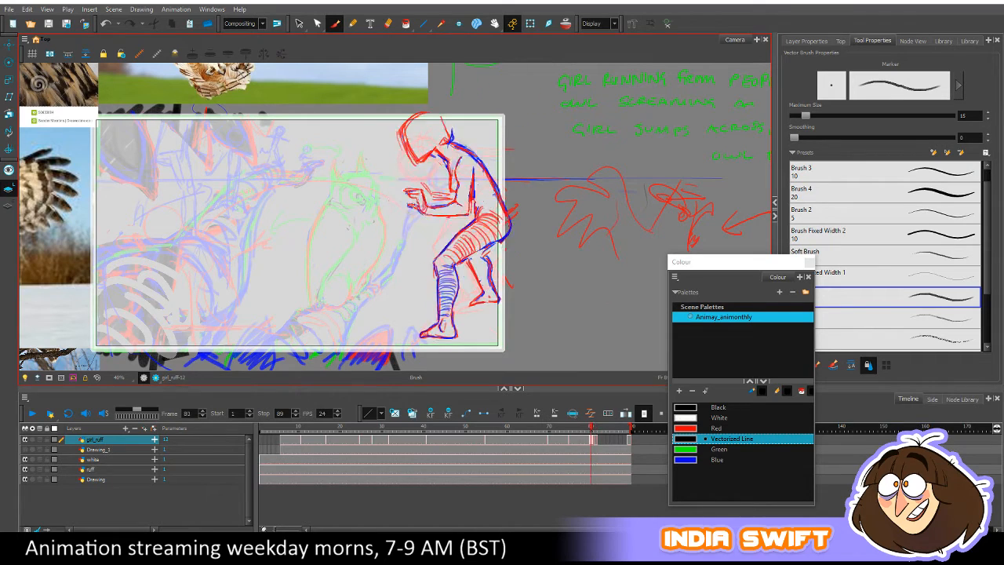
pyautogui.press('.')
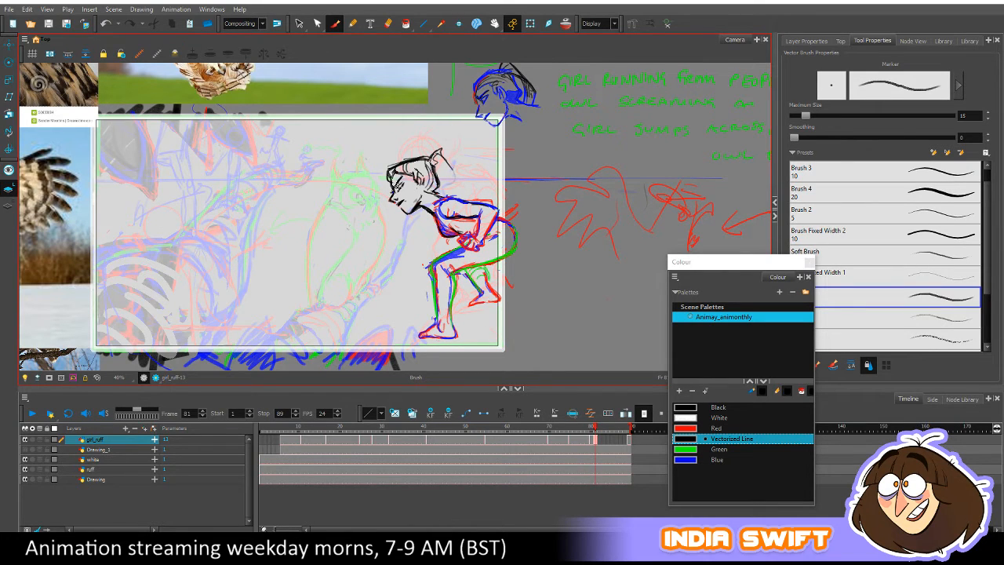
# Scrub through the frames around 81 to review how the girl drops into the crouch.
pyautogui.press('f')
pyautogui.press('g')
pyautogui.moveTo(587, 431)
pyautogui.mouseDown()
pyautogui.moveTo(575, 434)
pyautogui.moveTo(595, 425)
pyautogui.mouseUp()
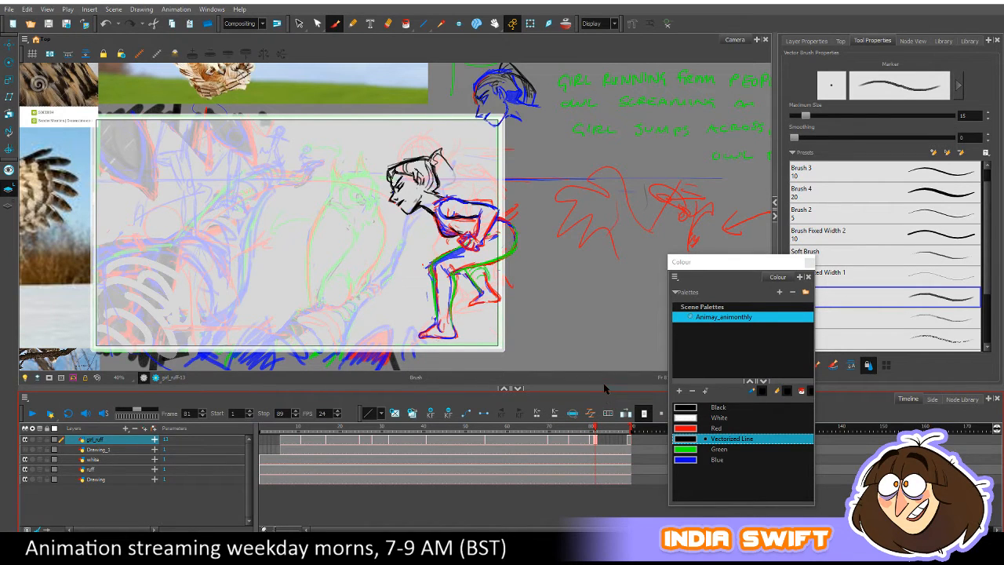
pyautogui.moveTo(382, 167); pyautogui.dragTo(428, 151)
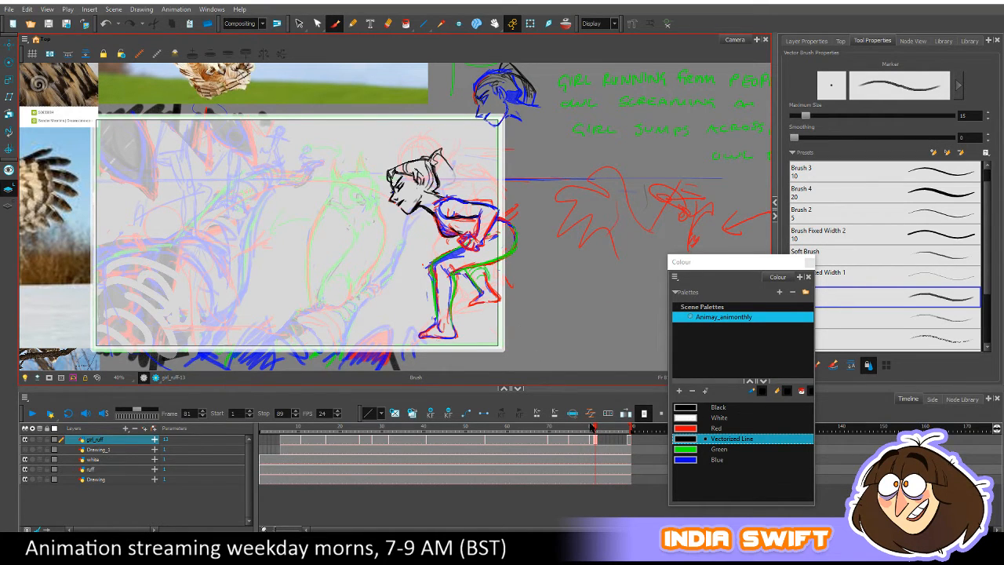
pyautogui.moveTo(593, 427)
pyautogui.mouseDown()
pyautogui.moveTo(565, 428)
pyautogui.moveTo(603, 419)
pyautogui.moveTo(561, 423)
pyautogui.moveTo(595, 413)
pyautogui.mouseUp()
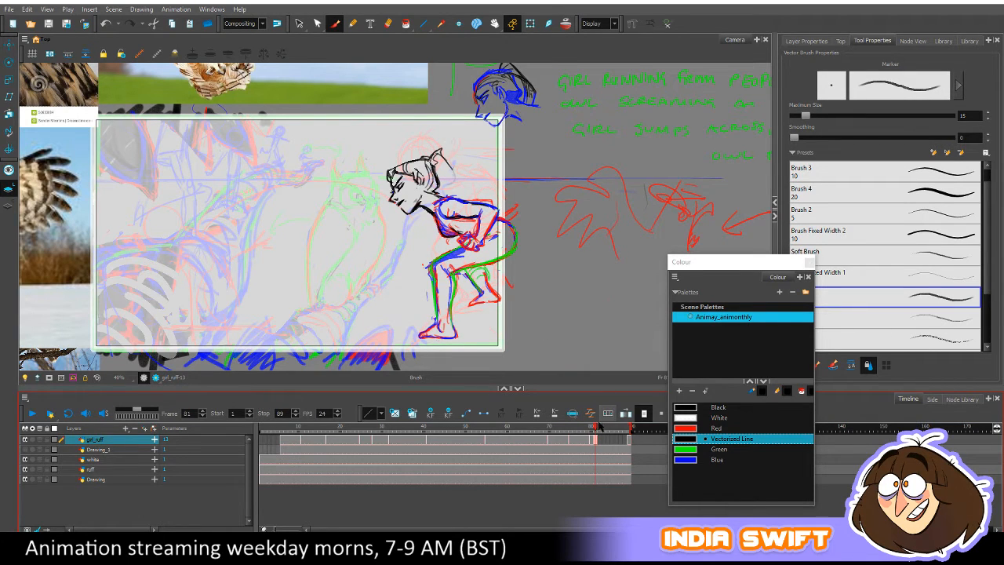
pyautogui.moveTo(596, 423); pyautogui.dragTo(593, 423)
# Select the girl's head, torso and hip strokes and shift them slightly back, checking against frame 80.
pyautogui.click(299, 23)
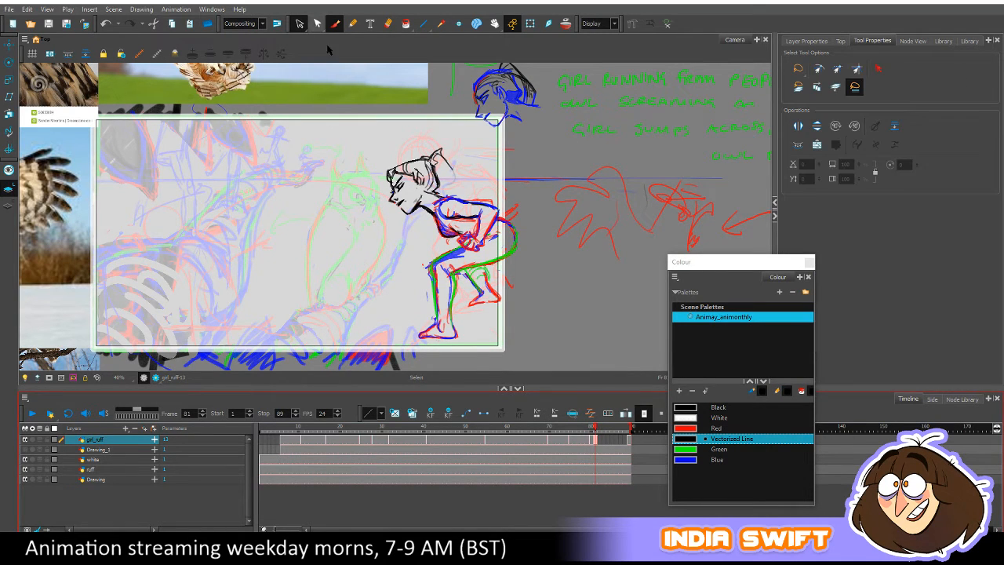
pyautogui.moveTo(523, 248)
pyautogui.mouseDown()
pyautogui.moveTo(465, 249)
pyautogui.moveTo(379, 223)
pyautogui.moveTo(515, 178)
pyautogui.moveTo(519, 235)
pyautogui.moveTo(500, 234)
pyautogui.moveTo(504, 249)
pyautogui.mouseUp()
pyautogui.moveTo(525, 143); pyautogui.dragTo(510, 169)
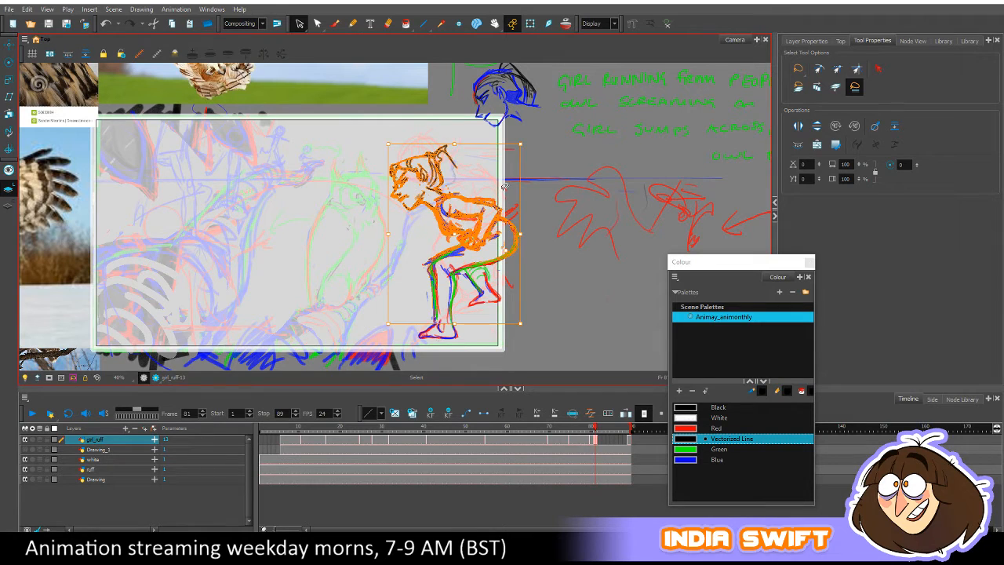
pyautogui.moveTo(488, 229); pyautogui.dragTo(495, 233)
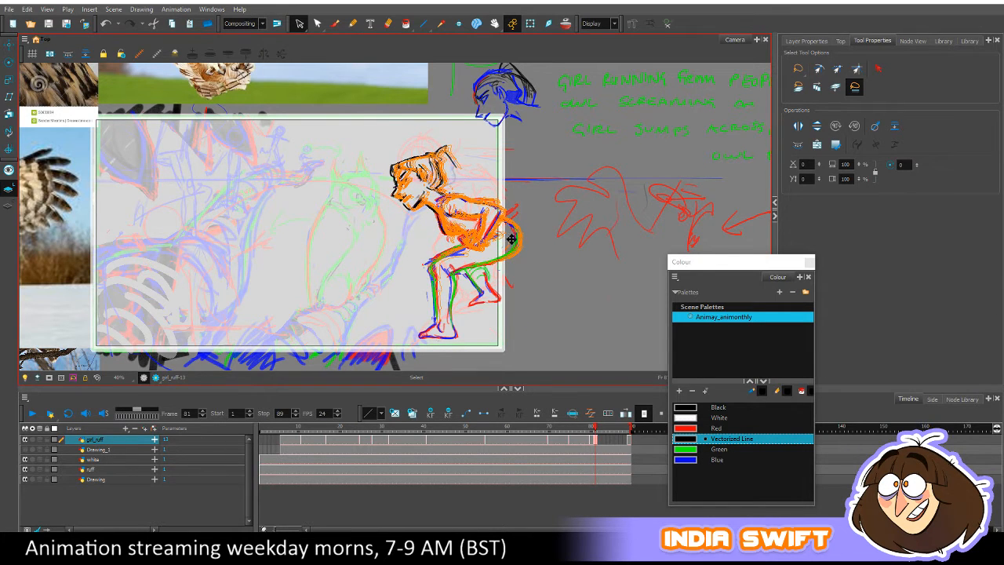
pyautogui.moveTo(534, 325); pyautogui.dragTo(537, 323)
pyautogui.click(557, 313)
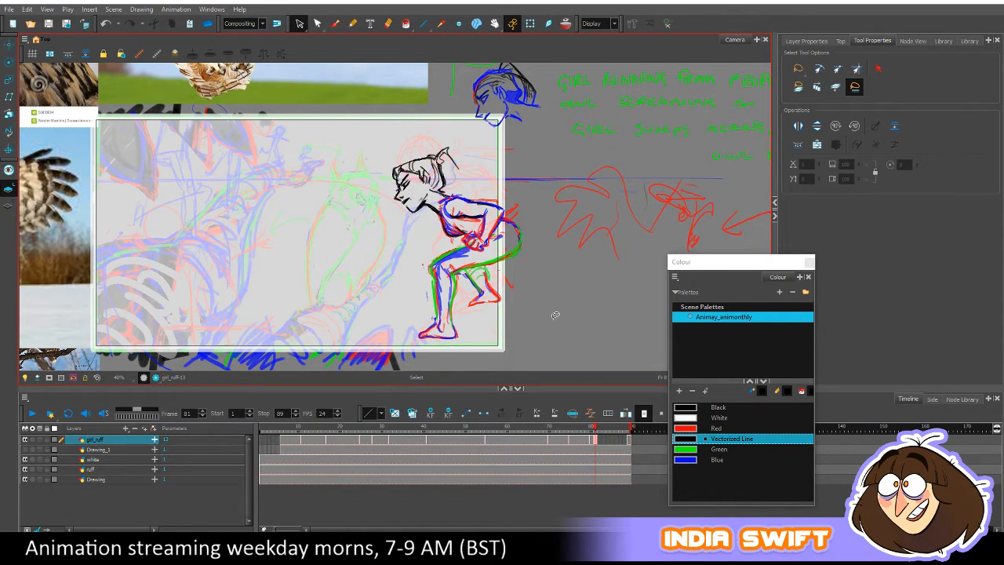
pyautogui.press(',')
pyautogui.press('.')
# Delete the stray blue strokes on the front thigh and shin, keeping the green leg outline.
pyautogui.click(458, 253)
pyautogui.click(539, 242)
pyautogui.click(467, 256)
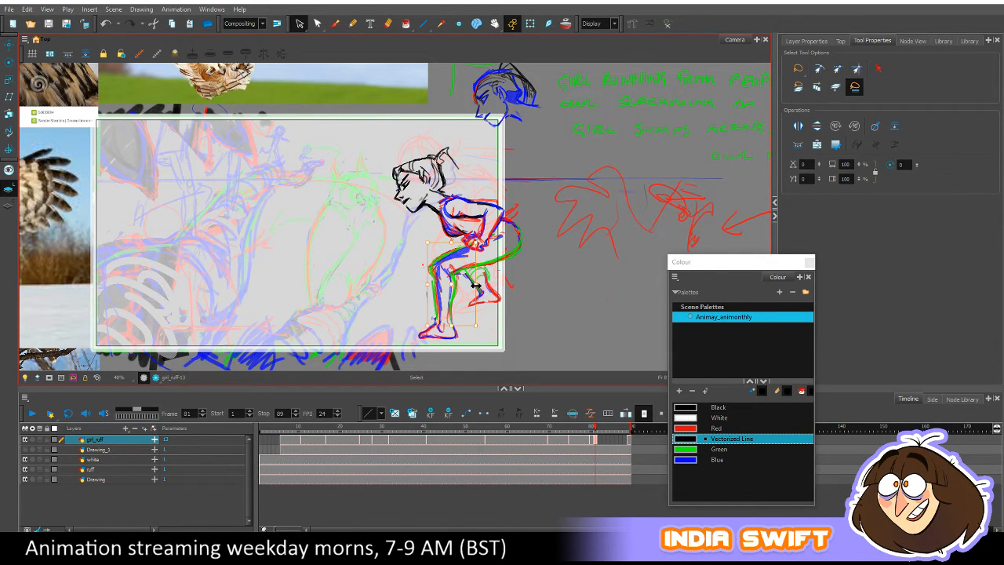
pyautogui.press('Delete')
pyautogui.click(438, 270)
pyautogui.press('Delete')
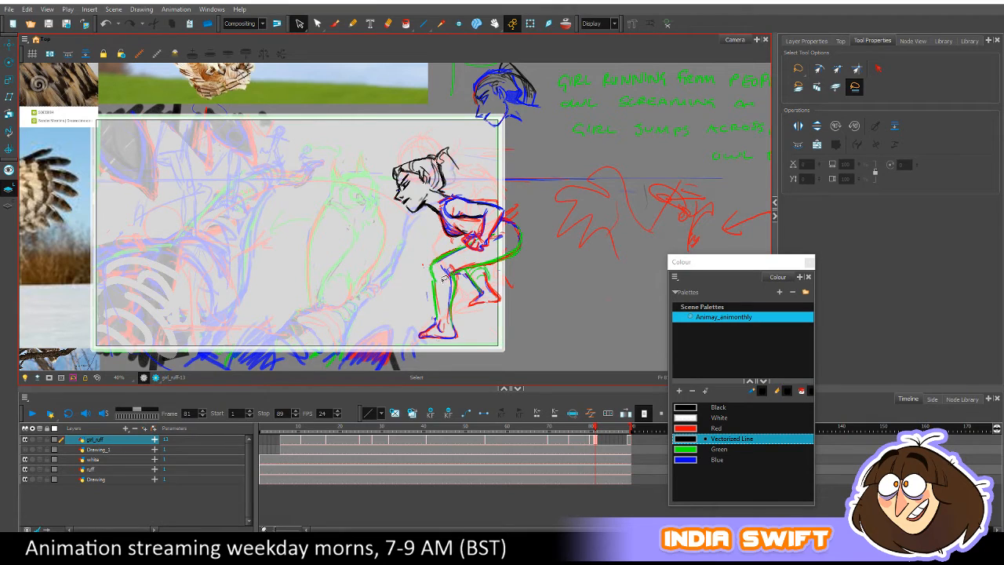
pyautogui.click(438, 306)
pyautogui.press('Delete')
pyautogui.click(433, 312)
pyautogui.press('Delete')
pyautogui.click(432, 311)
pyautogui.press('Delete')
# Compare the adjusted crouch on frame 81 with the drawing on frame 80.
pyautogui.press(',')
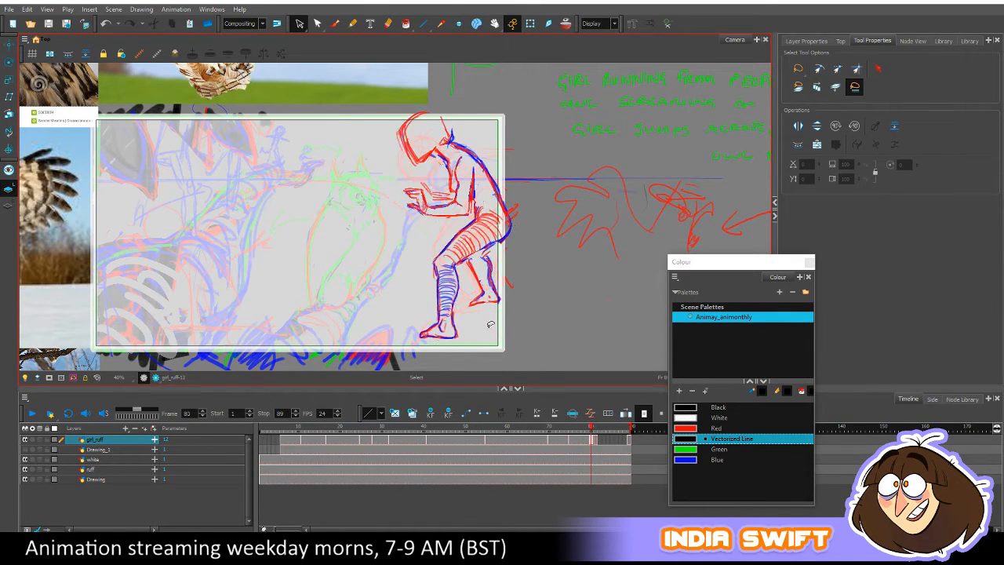
pyautogui.press('.')
pyautogui.press(',')
pyautogui.press('.')
pyautogui.press(',')
pyautogui.press('.')
pyautogui.press(',')
pyautogui.press('.')
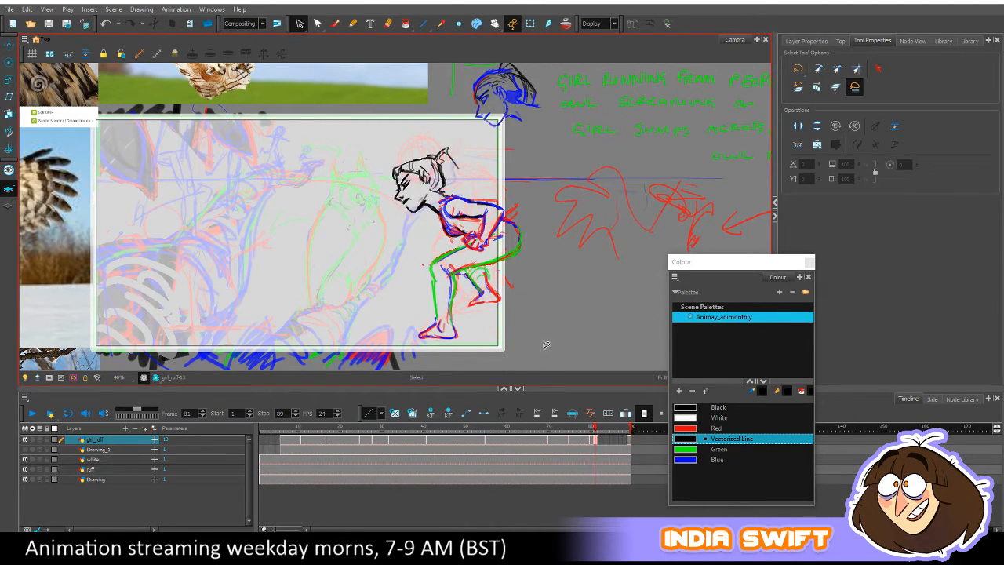
pyautogui.press(',')
pyautogui.press('.')
pyautogui.press(',')
pyautogui.press('.')
# Select the head strokes, shift and rotate them slightly towards her back, and check the result against frame 80.
pyautogui.moveTo(448, 187)
pyautogui.mouseDown()
pyautogui.moveTo(428, 211)
pyautogui.moveTo(469, 135)
pyautogui.moveTo(455, 186)
pyautogui.mouseUp()
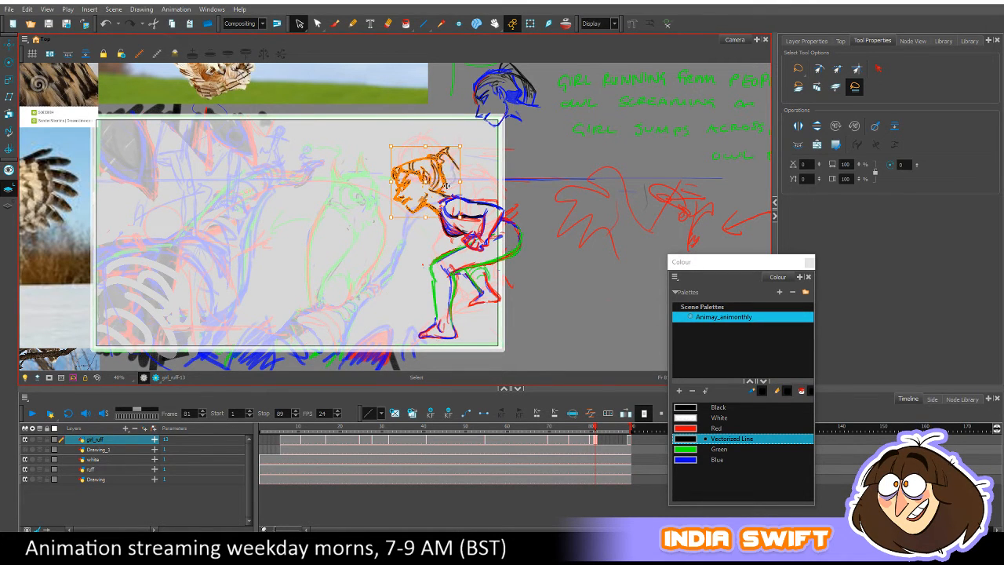
pyautogui.moveTo(466, 144); pyautogui.dragTo(471, 148)
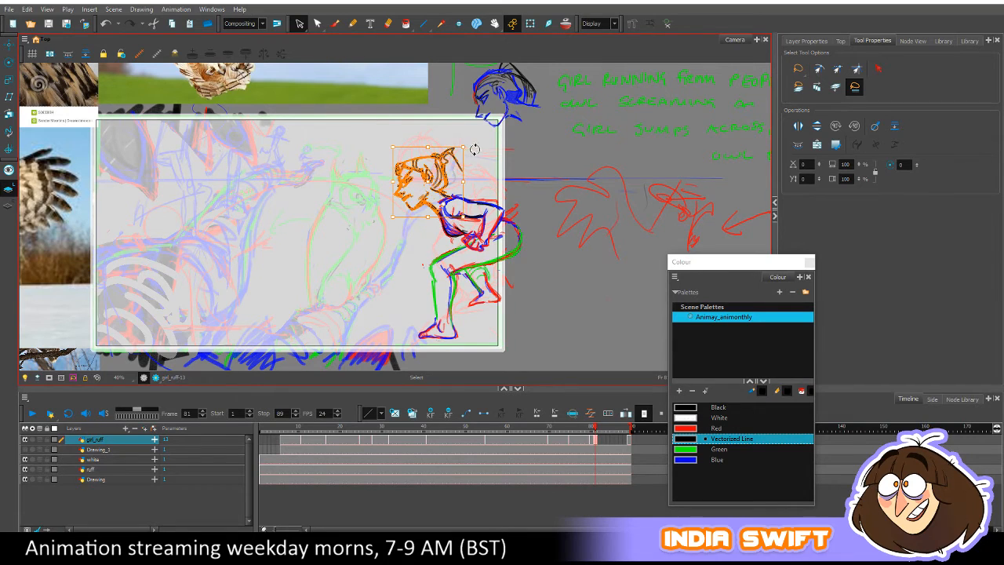
pyautogui.press(',')
pyautogui.press('.')
pyautogui.press(',')
pyautogui.press('.')
pyautogui.press(',')
pyautogui.press('.')
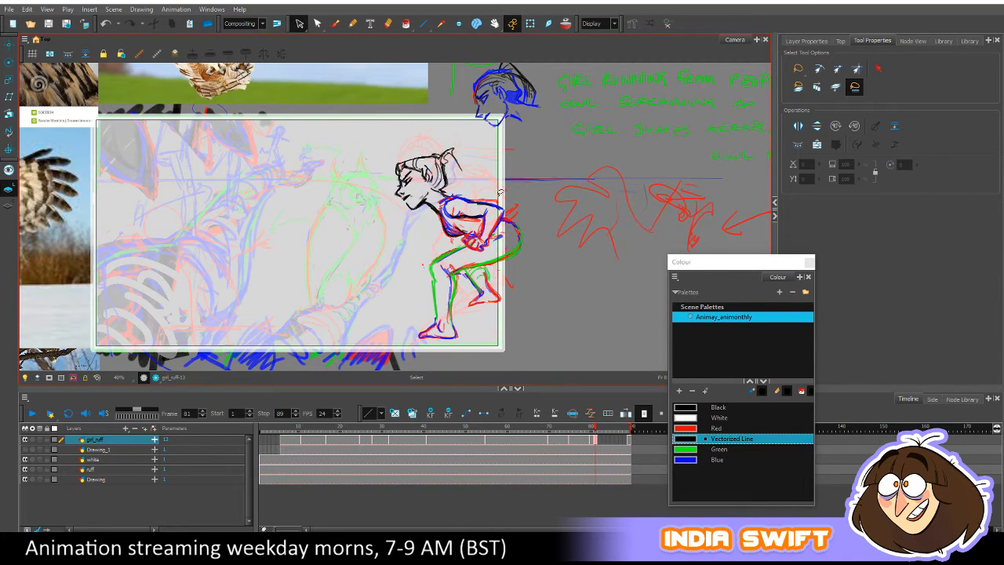
pyautogui.press(',')
pyautogui.press('.')
pyautogui.press(',')
pyautogui.press('.')
# Reselect the head and skew its upper part slightly towards her back, comparing with frame 80.
pyautogui.moveTo(426, 202); pyautogui.dragTo(430, 206)
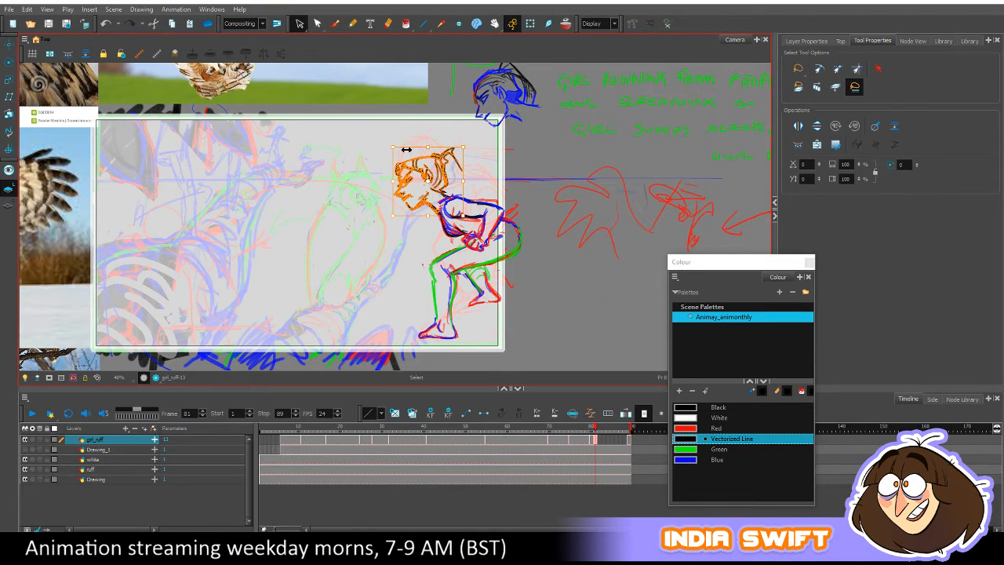
pyautogui.moveTo(406, 145); pyautogui.dragTo(436, 141)
pyautogui.click(514, 182)
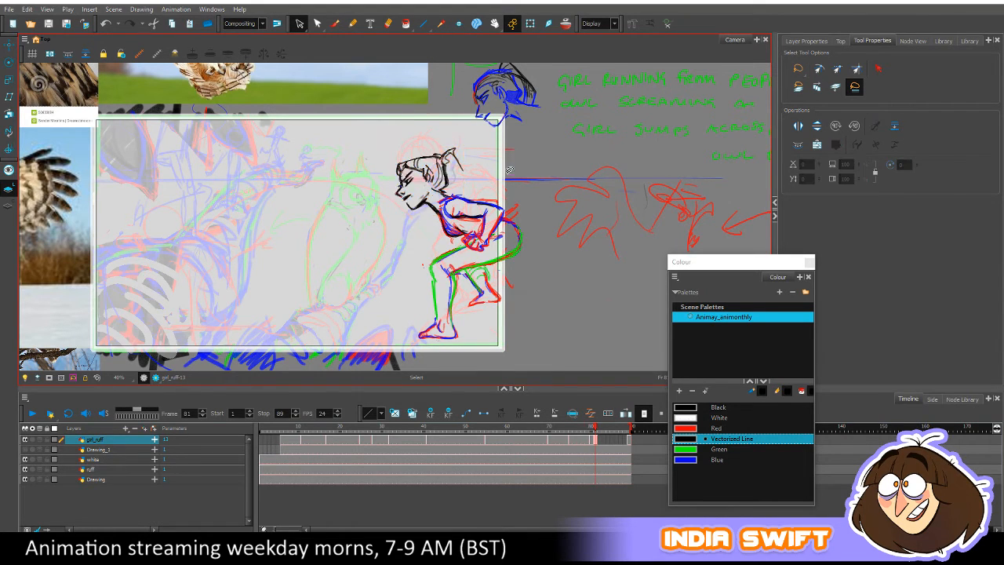
pyautogui.press(',')
pyautogui.press('.')
pyautogui.press(',')
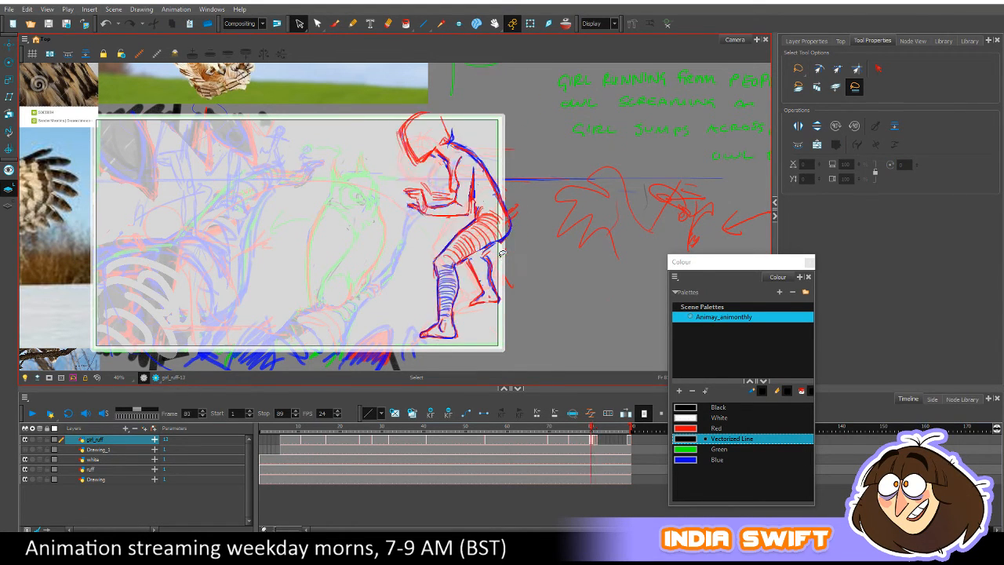
pyautogui.press('.')
# Scrub between frames 78 and 82 to review the movement leading into the crouch.
pyautogui.moveTo(593, 424)
pyautogui.mouseDown()
pyautogui.moveTo(561, 426)
pyautogui.moveTo(596, 424)
pyautogui.mouseUp()
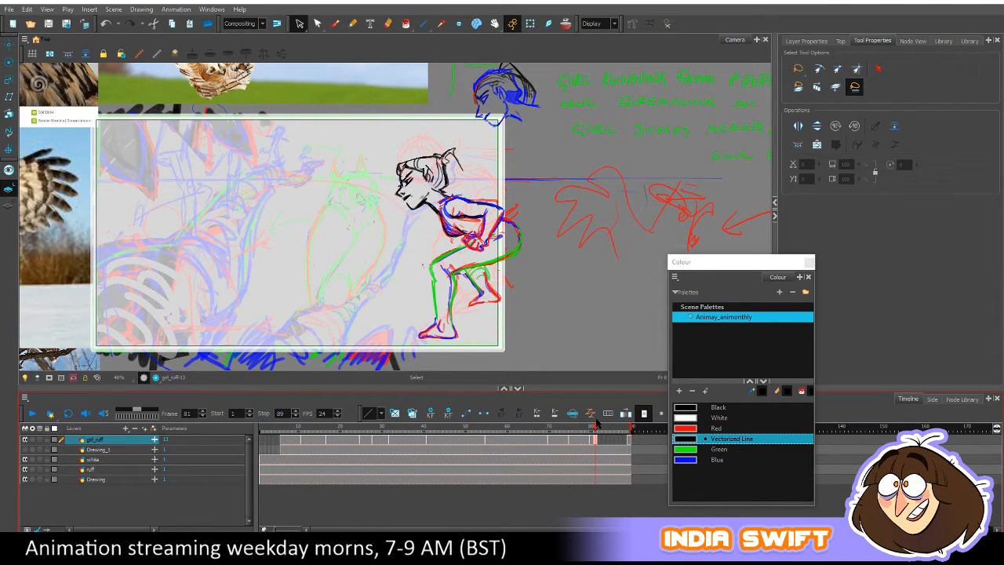
pyautogui.moveTo(596, 423)
pyautogui.mouseDown()
pyautogui.moveTo(582, 424)
pyautogui.moveTo(600, 425)
pyautogui.mouseUp()
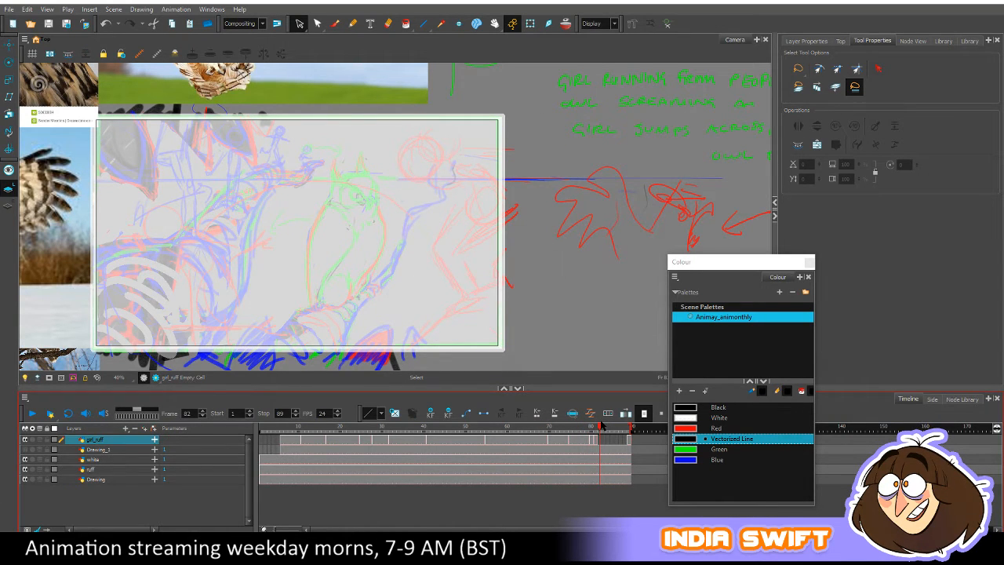
pyautogui.click(583, 428)
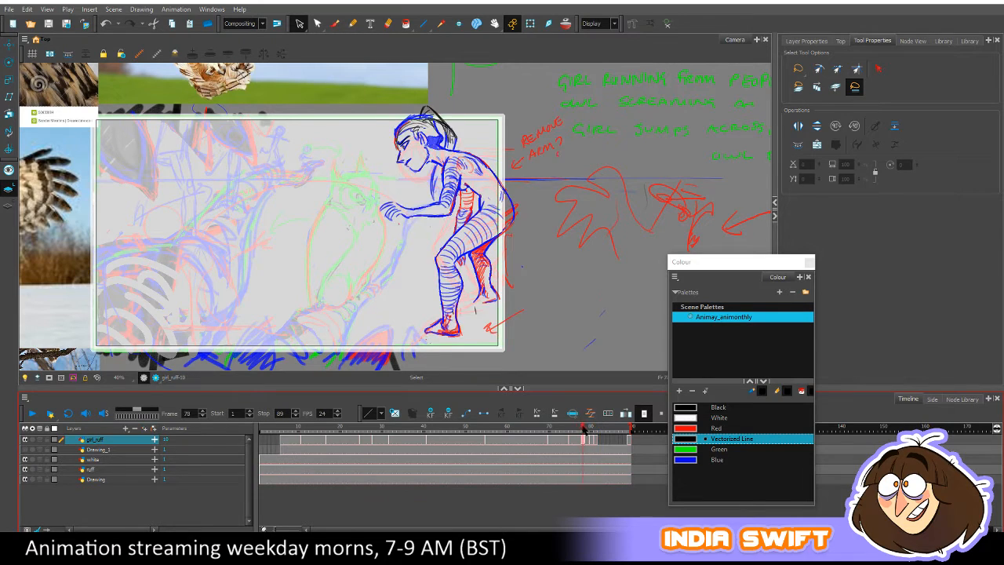
# Start a new girl_ruff drawing on frame 82 with black brush strokes for the eye and brow, matched to frame 81.
pyautogui.moveTo(584, 429); pyautogui.dragTo(599, 429)
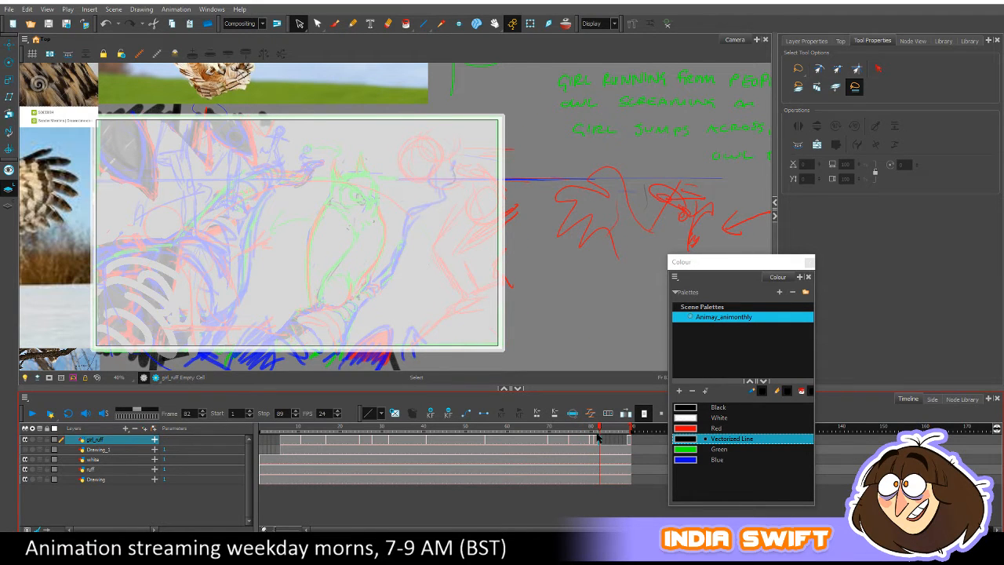
pyautogui.click(335, 23)
pyautogui.press(',')
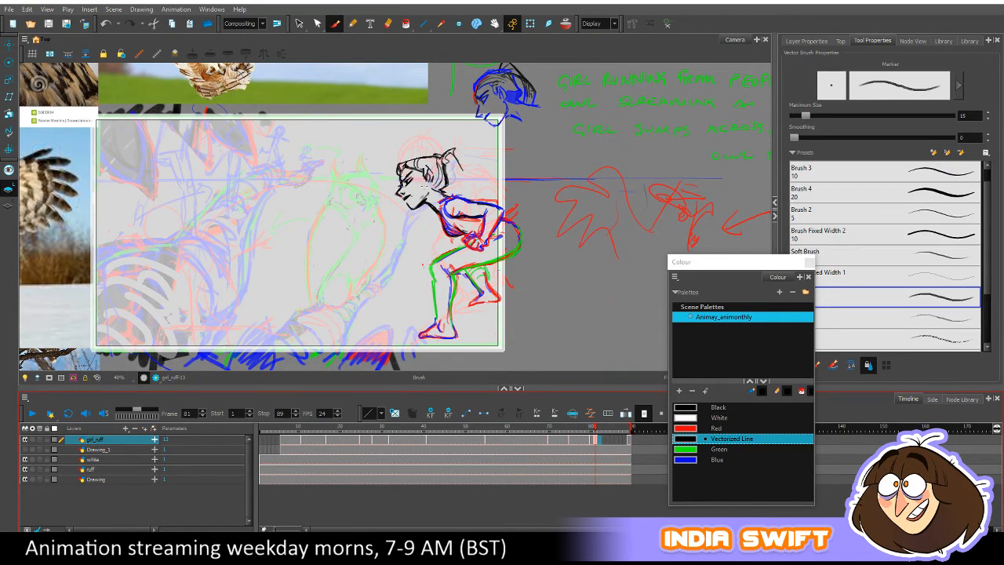
pyautogui.press('.')
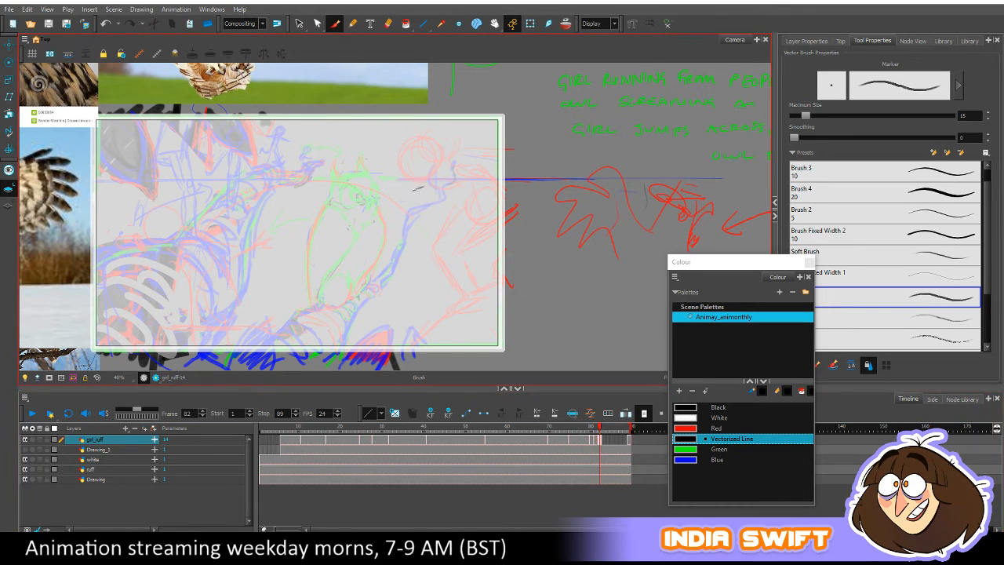
pyautogui.press(',')
pyautogui.press('.')
pyautogui.press('.')
pyautogui.press(',')
pyautogui.press('.')
pyautogui.press(',')
pyautogui.press('.')
# Check the placement of the eye strokes on frame 82 and brush a small mouth mark below them, comparing with frame 81.
pyautogui.click(299, 23)
pyautogui.click(414, 183)
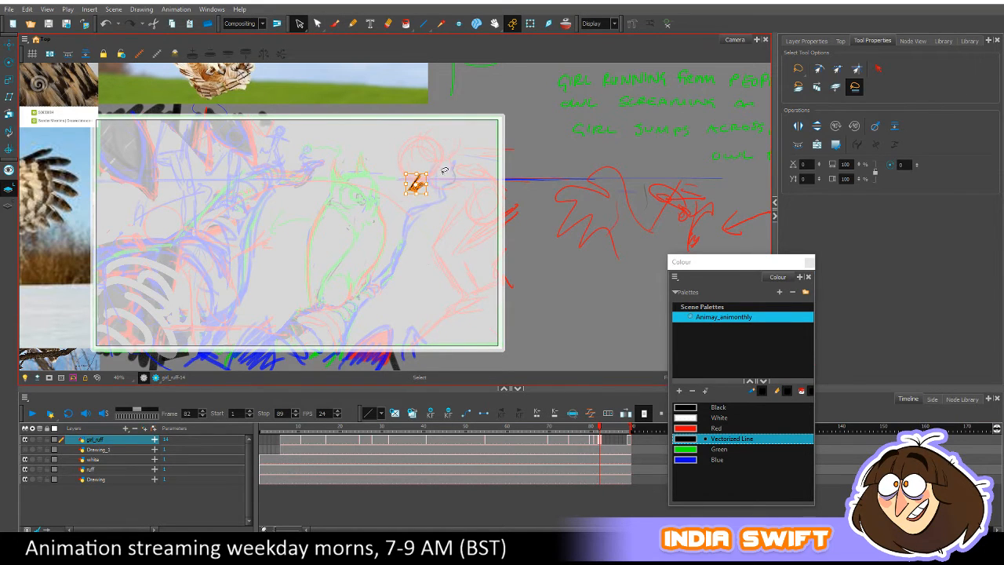
pyautogui.click(444, 170)
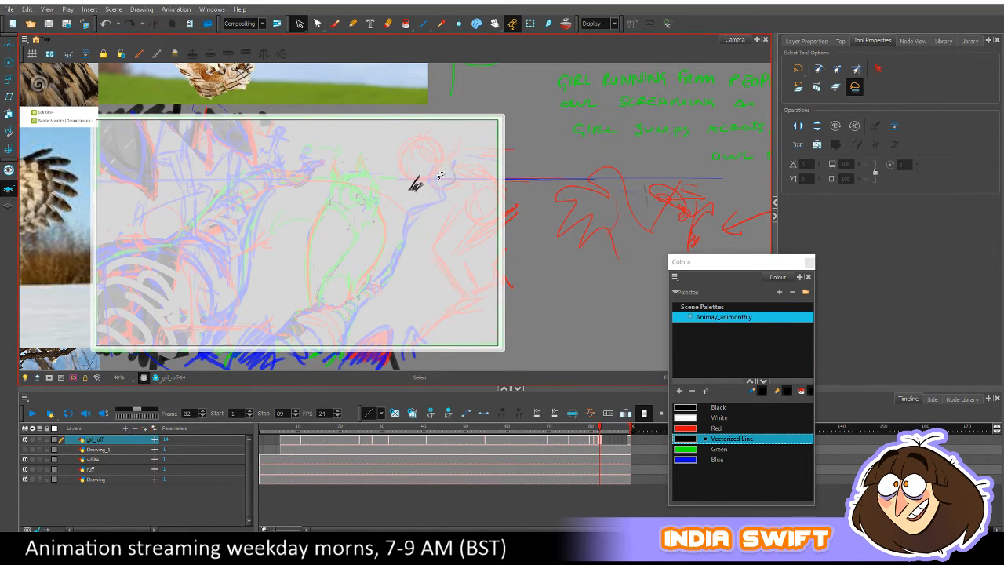
pyautogui.click(335, 23)
pyautogui.press(',')
pyautogui.press('.')
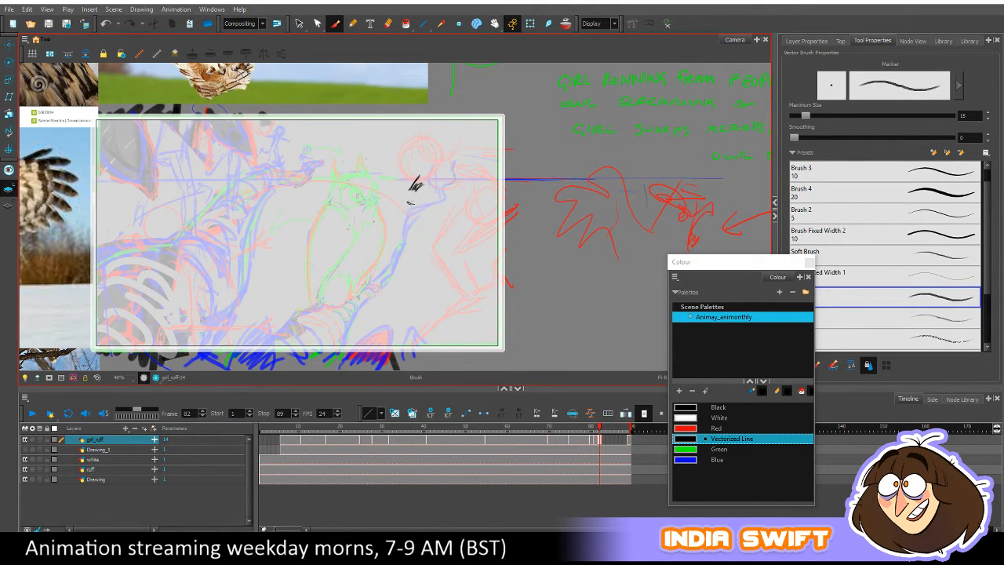
# Delete the misplaced mouth stroke on frame 82, checking the face marks against frame 81.
pyautogui.press(',')
pyautogui.press('.')
pyautogui.press(',')
pyautogui.press('.')
pyautogui.press(',')
pyautogui.press('.')
pyautogui.click(299, 23)
pyautogui.click(410, 202)
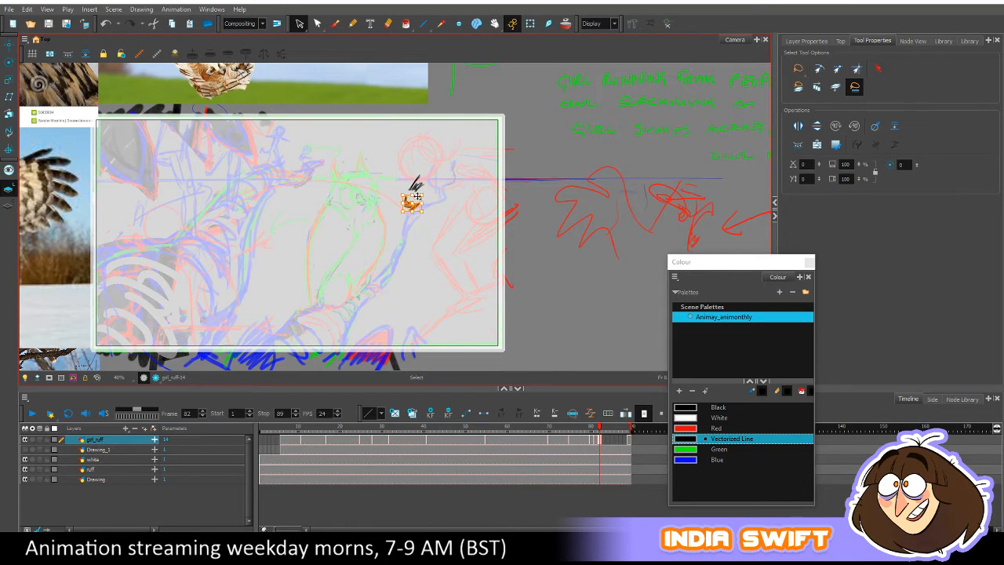
pyautogui.click(443, 184)
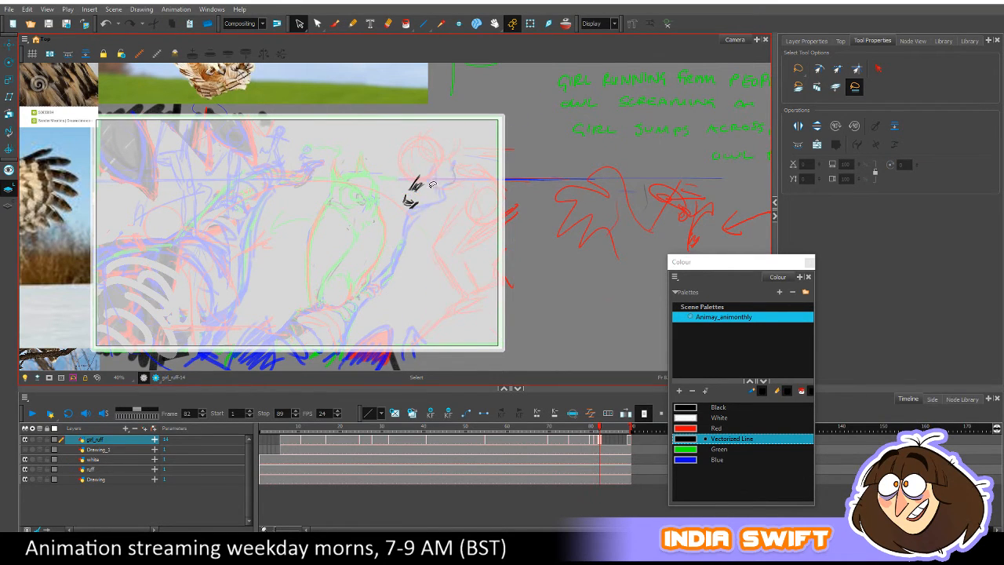
pyautogui.click(409, 203)
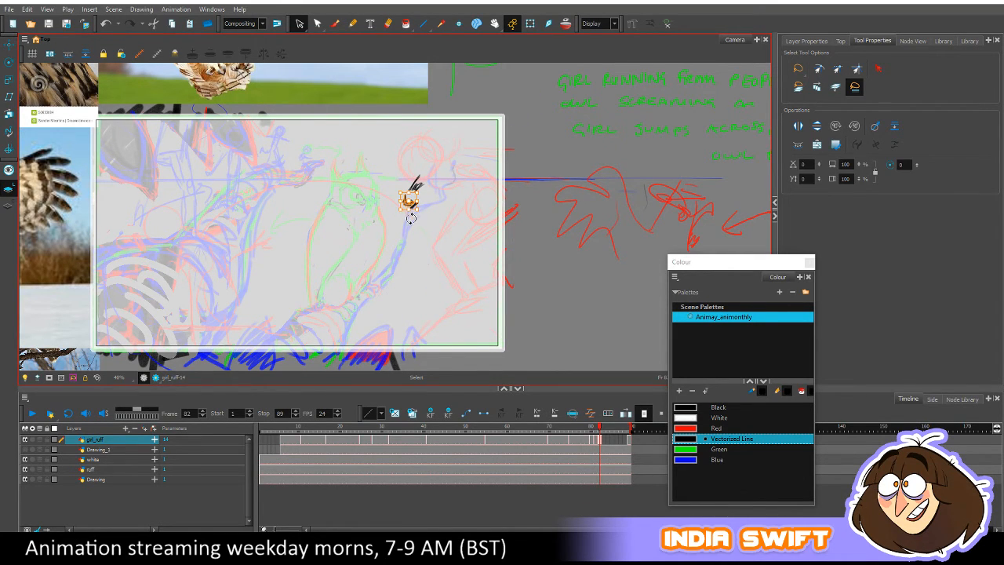
pyautogui.press('Delete')
pyautogui.press(',')
pyautogui.press('.')
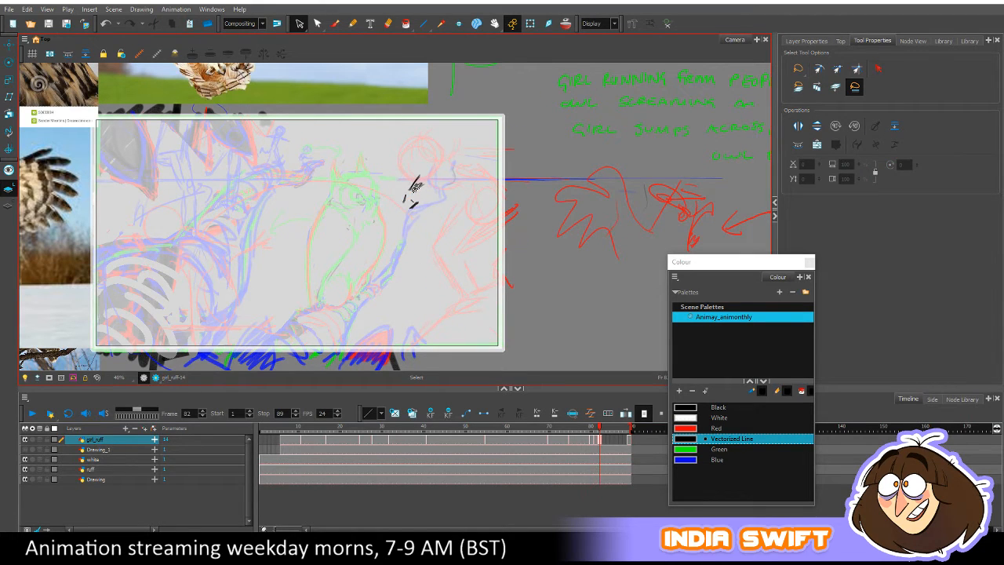
# Delete another stray stroke from the mouth on frame 82 and compare the remaining marks with frame 81.
pyautogui.click(413, 203)
pyautogui.press('Delete')
pyautogui.press(',')
pyautogui.press('.')
# Brush short black strokes for the nose in front of the mouth on frame 82, matched to frame 81.
pyautogui.click(335, 23)
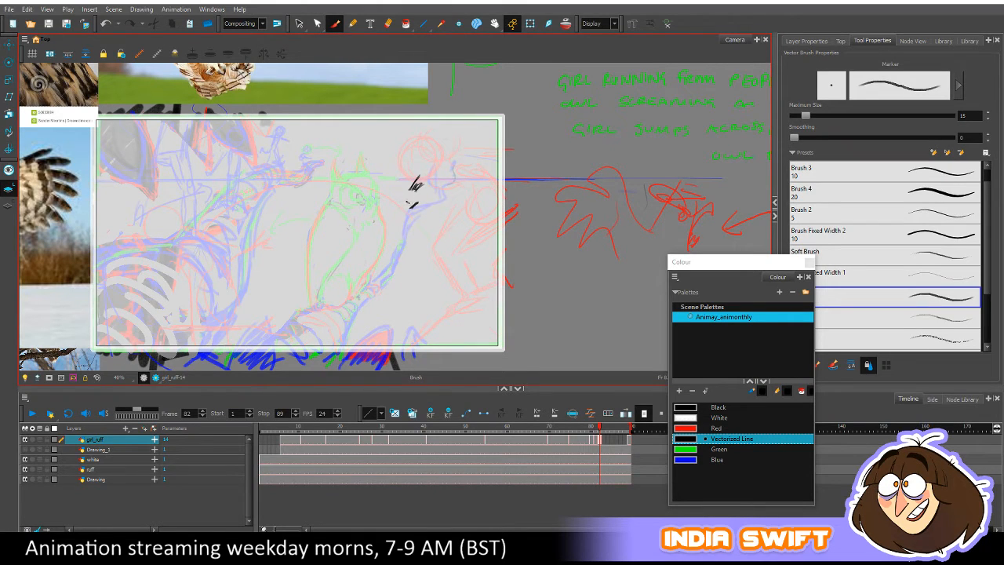
pyautogui.press(',')
pyautogui.press('.')
pyautogui.press(',')
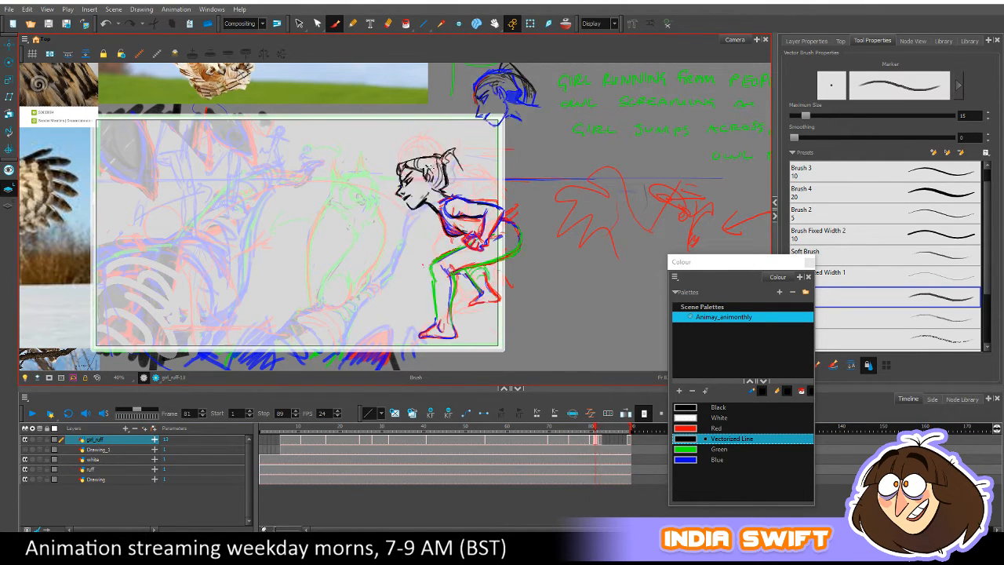
pyautogui.press('.')
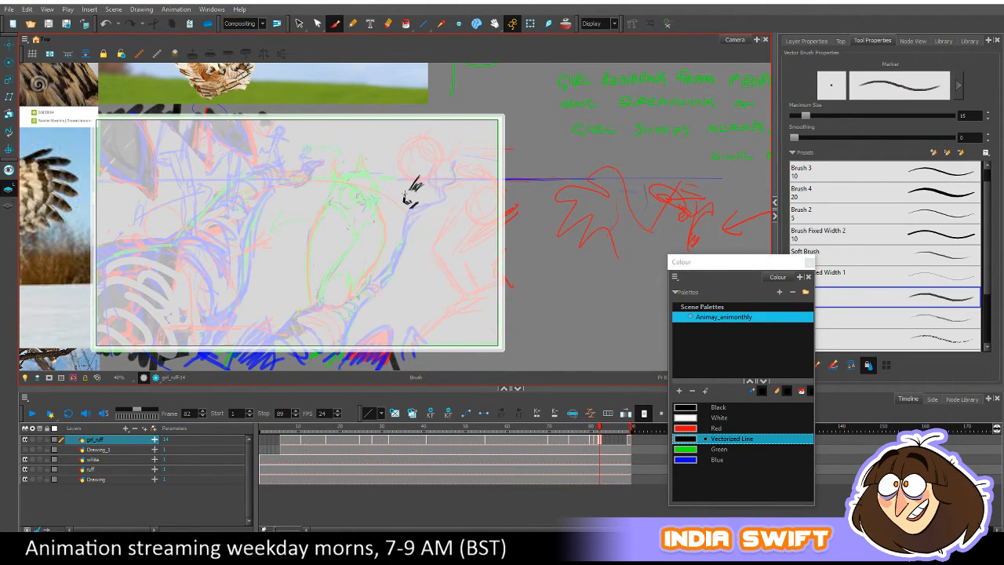
# Build up the nose and mouth with more black brush strokes on frame 82, comparing with frame 81.
pyautogui.press(',')
pyautogui.press('.')
pyautogui.press(',')
pyautogui.press('.')
pyautogui.press(',')
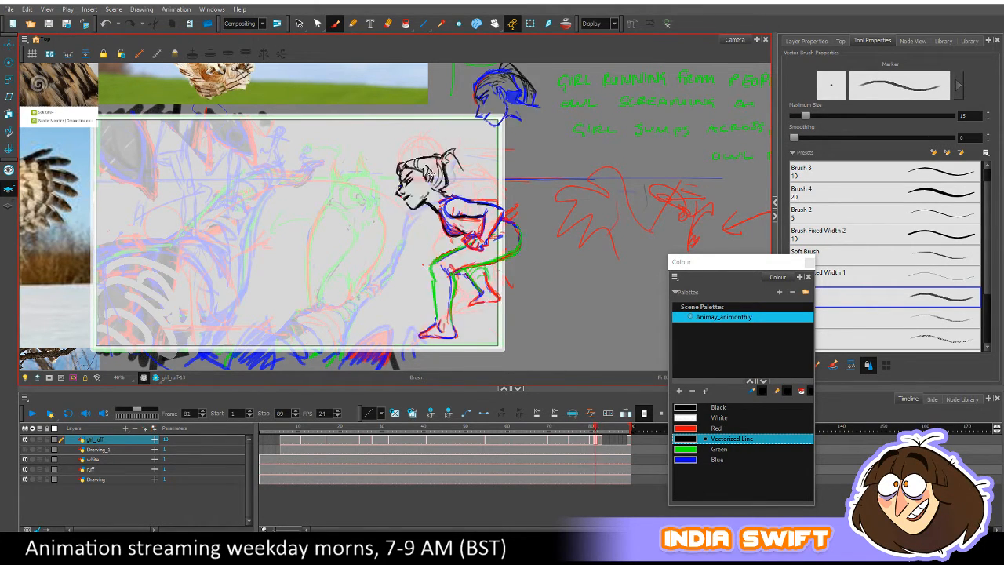
pyautogui.press('.')
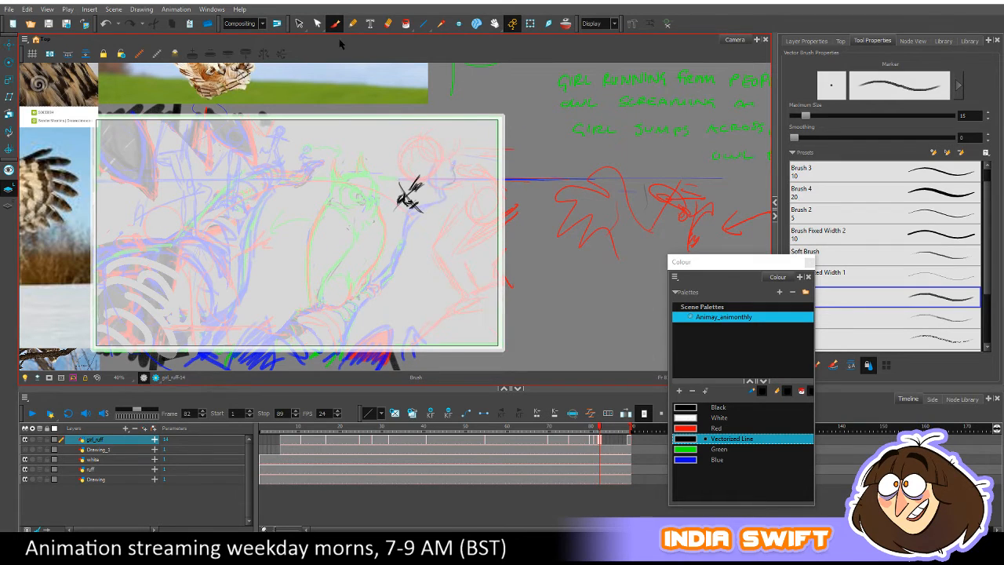
# Rework the eye and brow strokes and extend the nose lines on frame 82, comparing with frame 81.
pyautogui.click(299, 22)
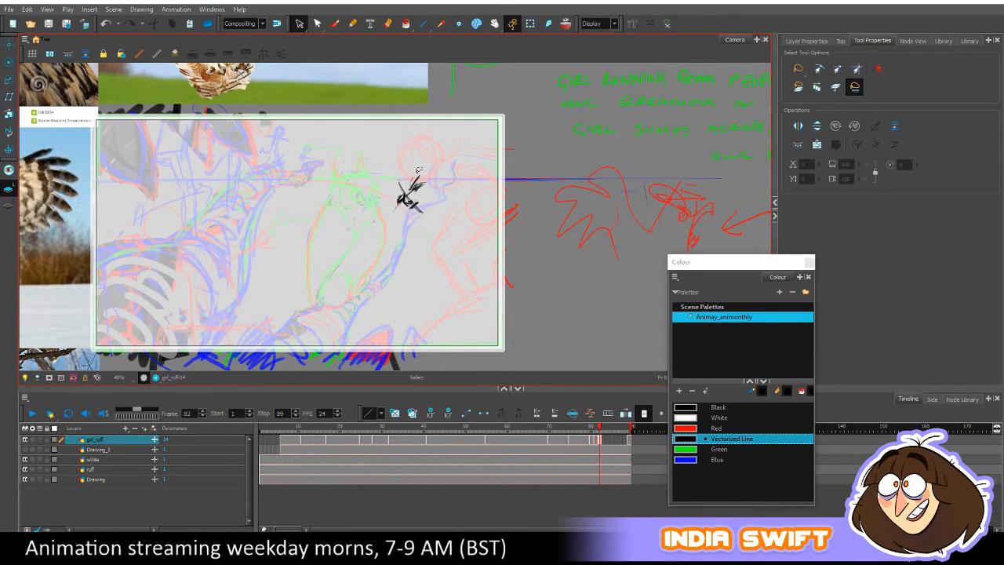
pyautogui.click(420, 181)
pyautogui.press(',')
pyautogui.press('.')
pyautogui.press(',')
pyautogui.press('.')
pyautogui.hotkey('alt', 'b')
pyautogui.press(',')
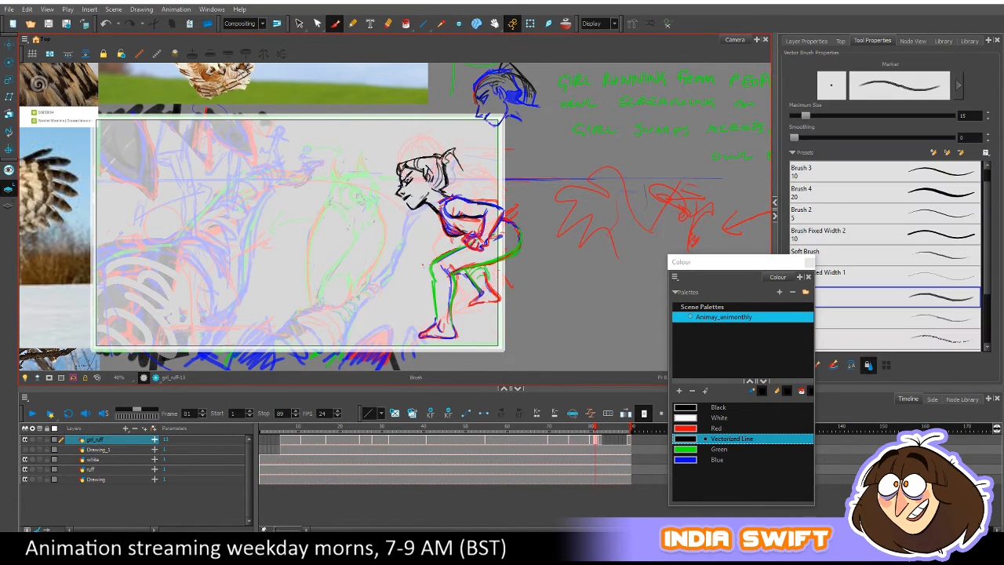
pyautogui.press('.')
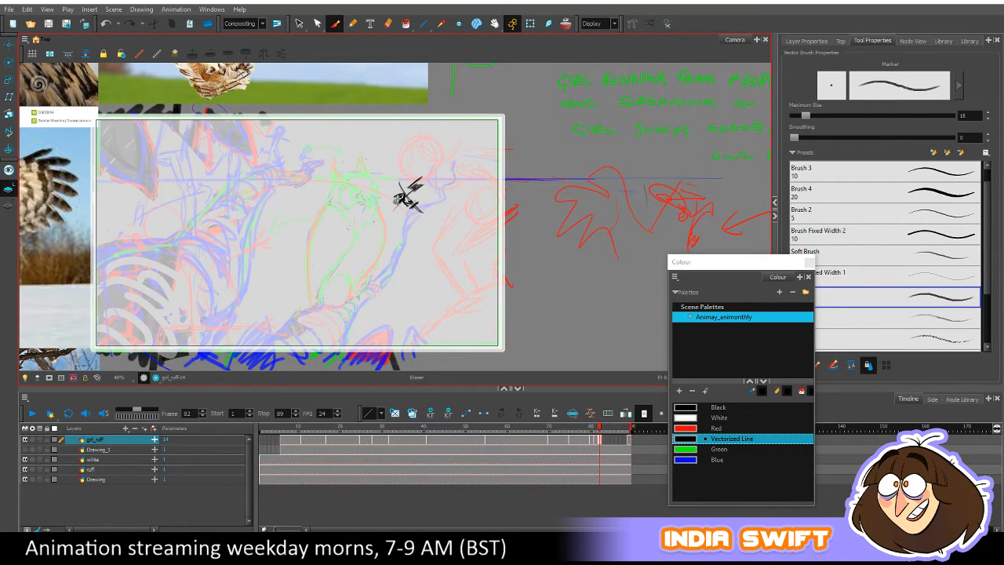
# Brush the black front-of-face and chin lines around the nose and mouth on frame 82, matched to frame 81.
pyautogui.hotkey('alt', 'b')
pyautogui.moveTo(416, 187)
pyautogui.mouseDown()
pyautogui.moveTo(398, 209)
pyautogui.moveTo(420, 220)
pyautogui.mouseUp()
pyautogui.press(',')
pyautogui.press('.')
pyautogui.moveTo(396, 203); pyautogui.dragTo(419, 223)
pyautogui.press(',')
pyautogui.press('.')
pyautogui.moveTo(400, 197); pyautogui.dragTo(397, 205)
pyautogui.press('.')
# Brush the rounded head outline, jaw and pointed ear in black on frame 82, comparing with frame 81.
pyautogui.moveTo(408, 215)
pyautogui.mouseDown()
pyautogui.moveTo(429, 221)
pyautogui.moveTo(401, 189)
pyautogui.moveTo(418, 174)
pyautogui.mouseUp()
pyautogui.moveTo(425, 212)
pyautogui.mouseDown()
pyautogui.moveTo(434, 219)
pyautogui.moveTo(441, 199)
pyautogui.moveTo(433, 209)
pyautogui.mouseUp()
pyautogui.press(',')
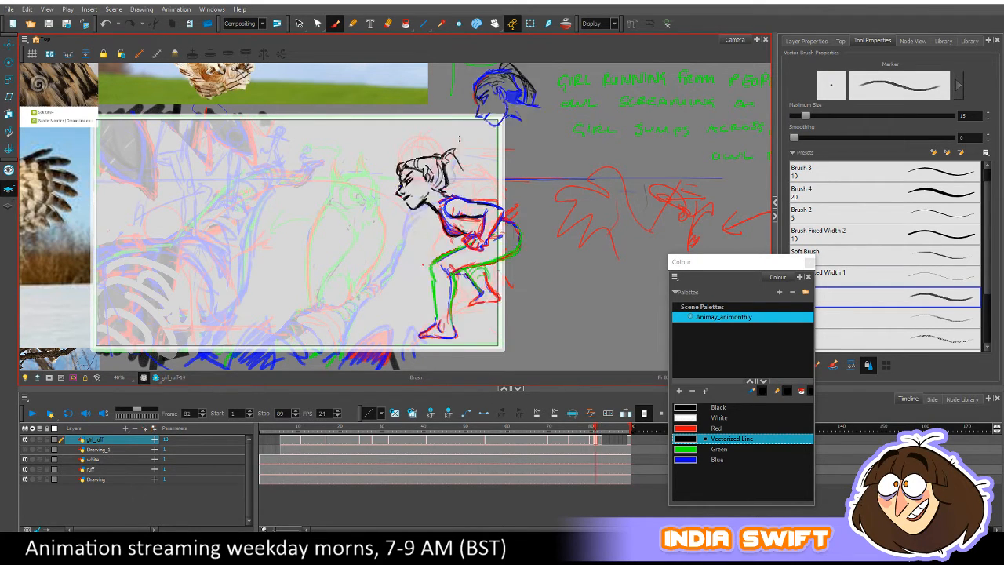
pyautogui.press('.')
pyautogui.moveTo(410, 177)
pyautogui.mouseDown()
pyautogui.moveTo(429, 171)
pyautogui.moveTo(439, 203)
pyautogui.moveTo(432, 179)
pyautogui.moveTo(436, 189)
pyautogui.mouseUp()
pyautogui.press(',')
pyautogui.press('.')
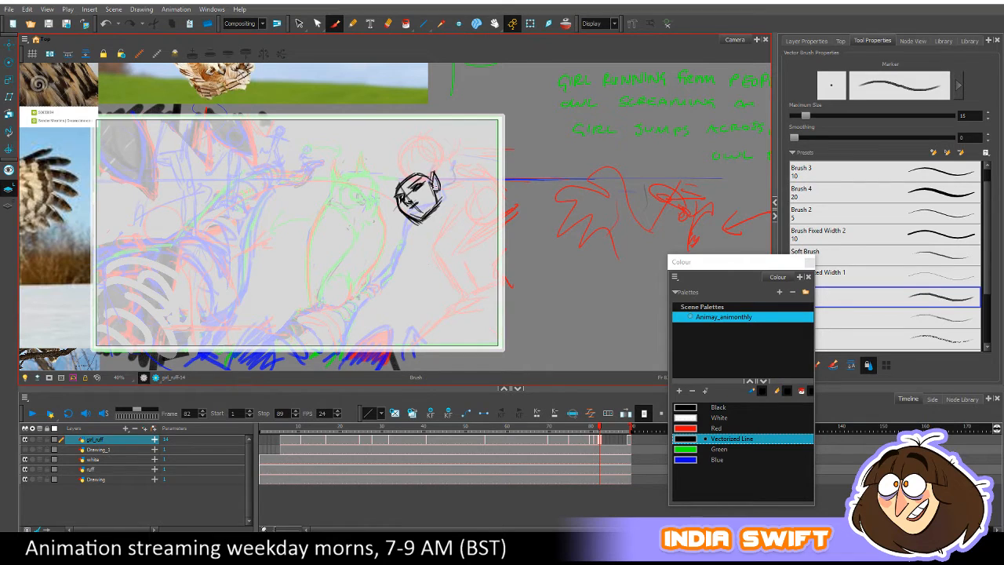
# Thicken the ear and the top of the head with black strokes on frame 82, comparing with frame 81.
pyautogui.press(',')
pyautogui.press('.')
pyautogui.moveTo(431, 169)
pyautogui.mouseDown()
pyautogui.moveTo(395, 192)
pyautogui.moveTo(392, 177)
pyautogui.moveTo(424, 167)
pyautogui.moveTo(394, 187)
pyautogui.moveTo(416, 168)
pyautogui.moveTo(436, 170)
pyautogui.moveTo(449, 190)
pyautogui.mouseUp()
pyautogui.press(',')
pyautogui.press('.')
pyautogui.press(',')
pyautogui.press('.')
# Switch the brush colour to Red and mark the nose and mouth over the black sketch on frame 82.
pyautogui.click(729, 427)
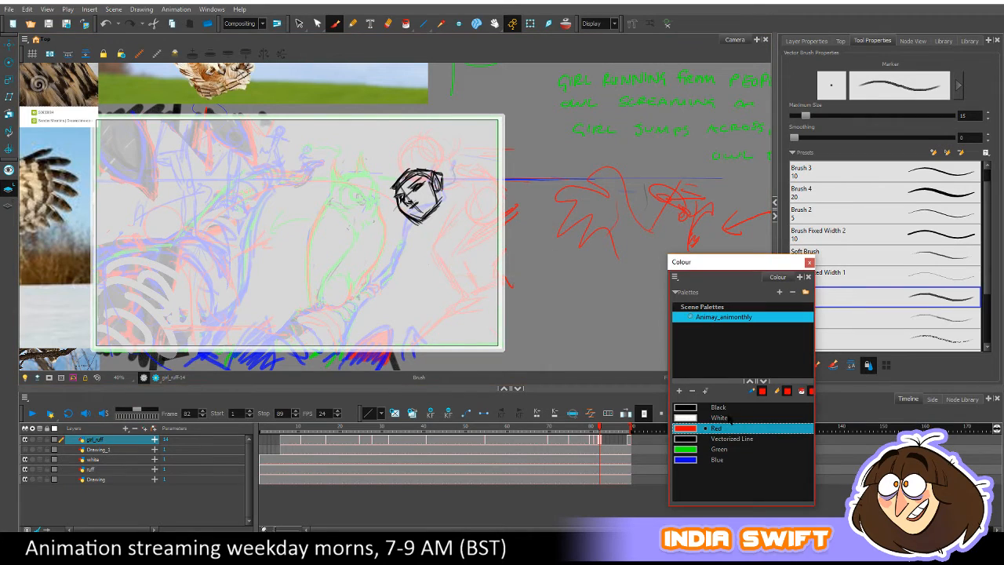
pyautogui.moveTo(403, 193); pyautogui.dragTo(406, 196)
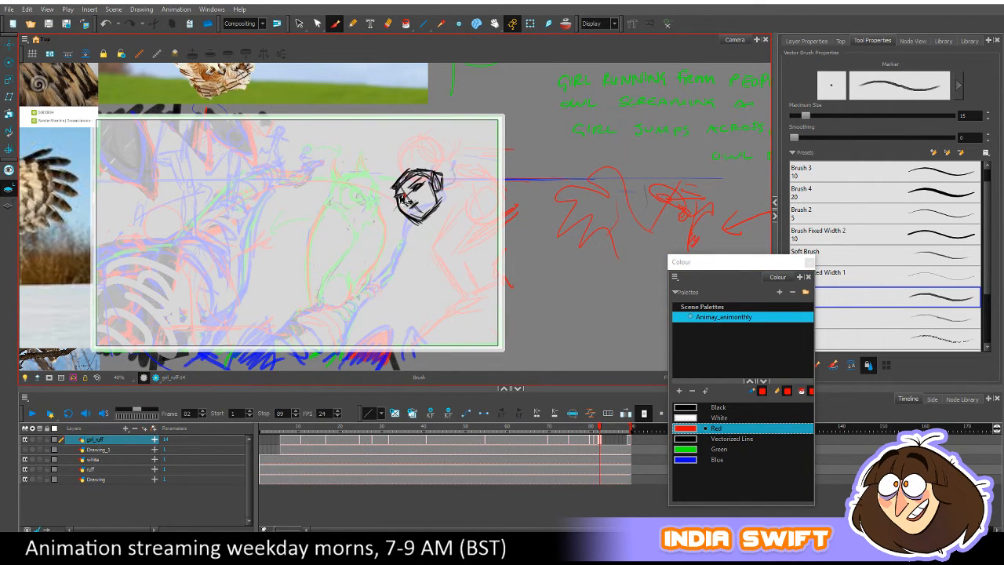
pyautogui.moveTo(405, 200); pyautogui.dragTo(409, 204)
pyautogui.press(',')
pyautogui.press('.')
pyautogui.press(',')
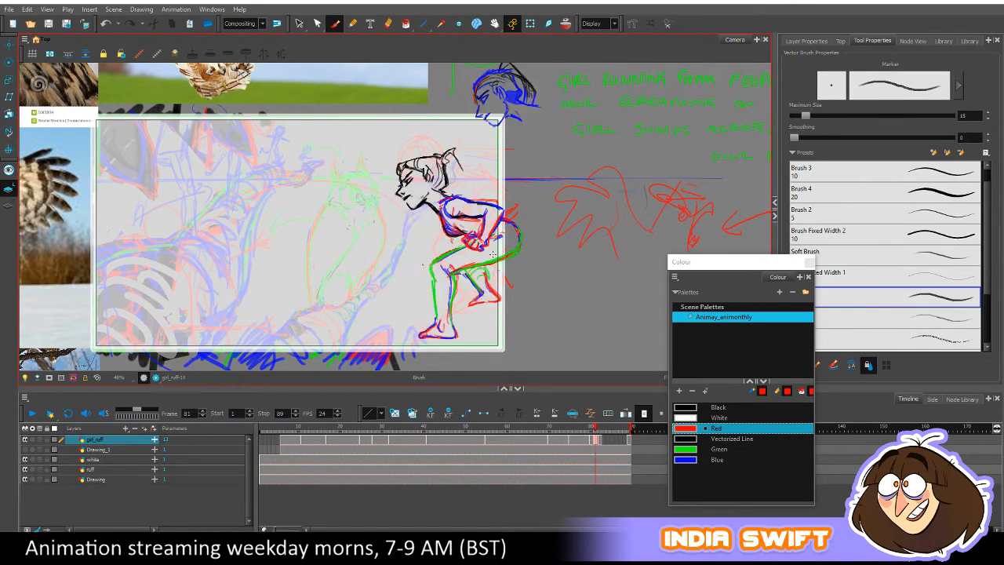
pyautogui.press('.')
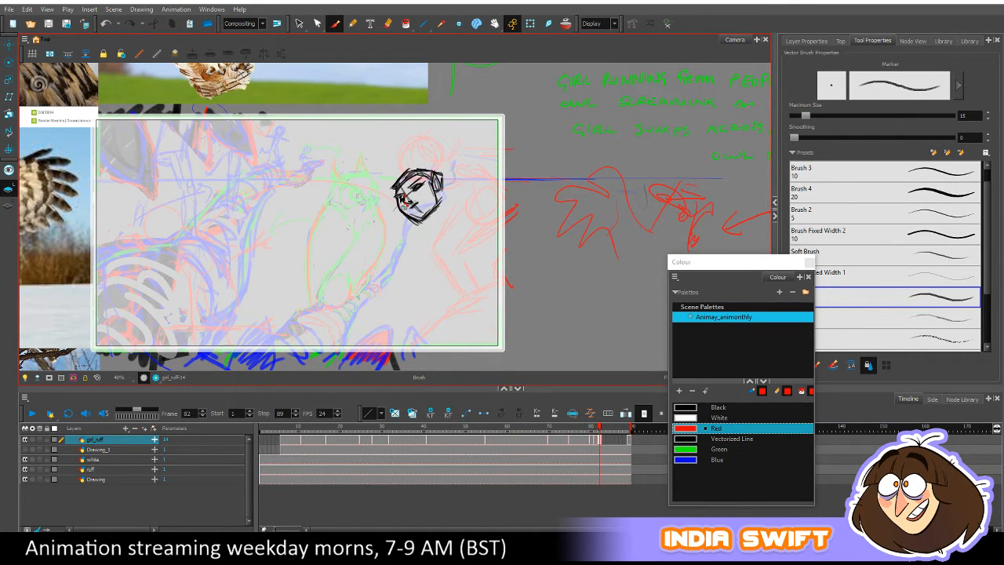
# Redraw the eye and brow in red over the black sketch on frame 82, comparing with frame 81.
pyautogui.press(',')
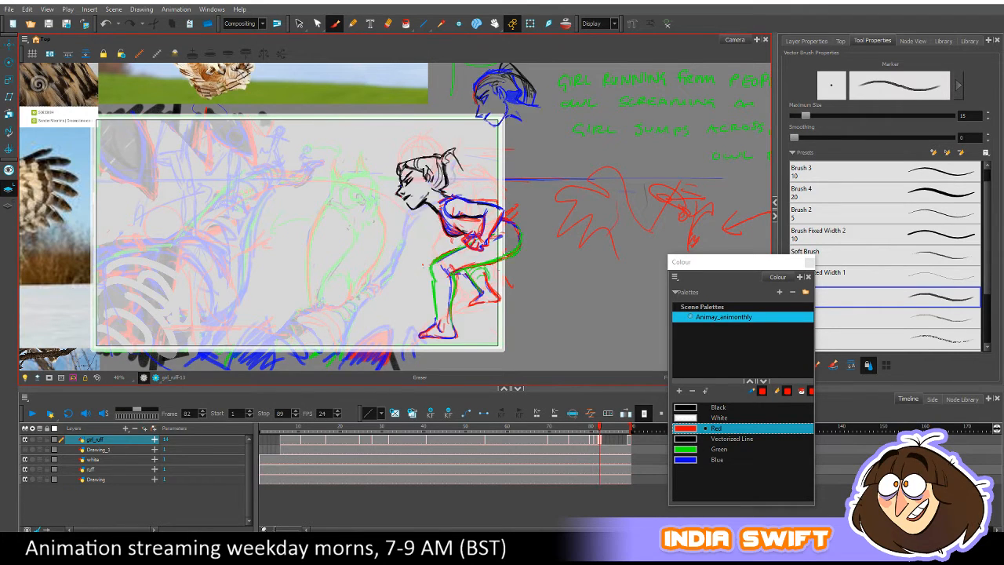
pyautogui.press('.')
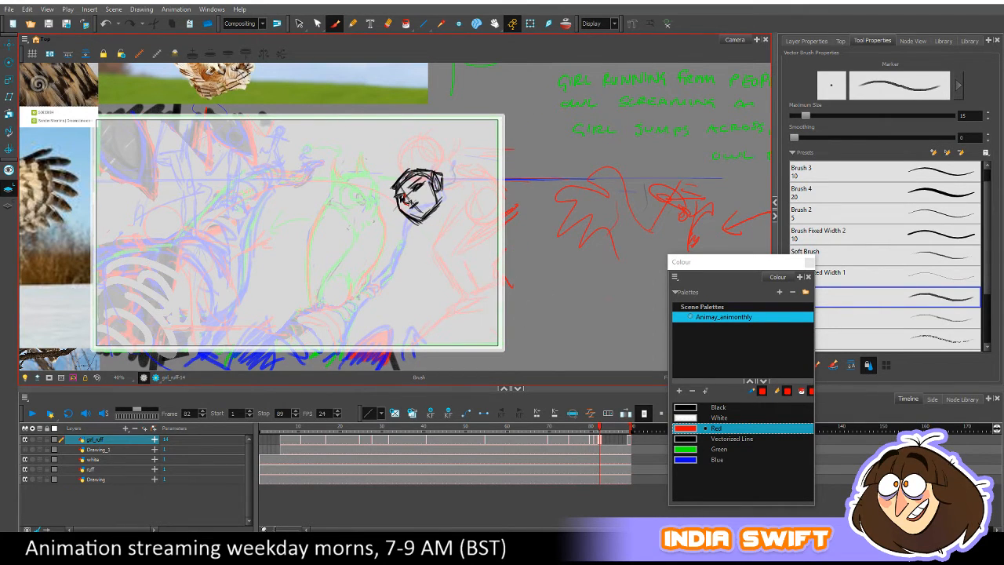
pyautogui.press(',')
pyautogui.press('.')
pyautogui.press('.')
pyautogui.press(',')
pyautogui.press('.')
pyautogui.press(',')
pyautogui.moveTo(412, 187); pyautogui.dragTo(421, 183)
pyautogui.moveTo(432, 176); pyautogui.dragTo(429, 180)
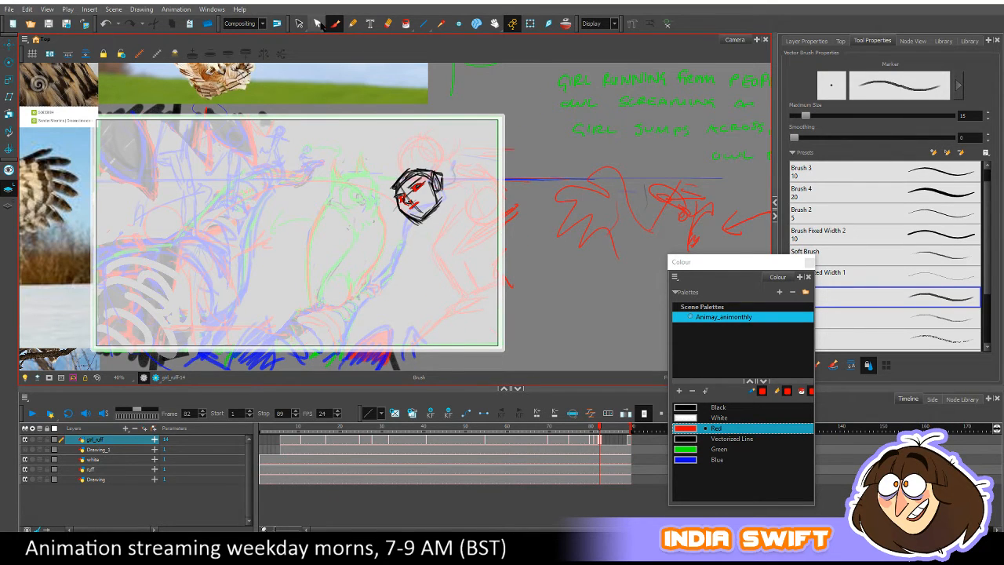
# Select and clear the black sketch strokes beneath the red brow and mouth on frame 82.
pyautogui.hotkey('alt', 's')
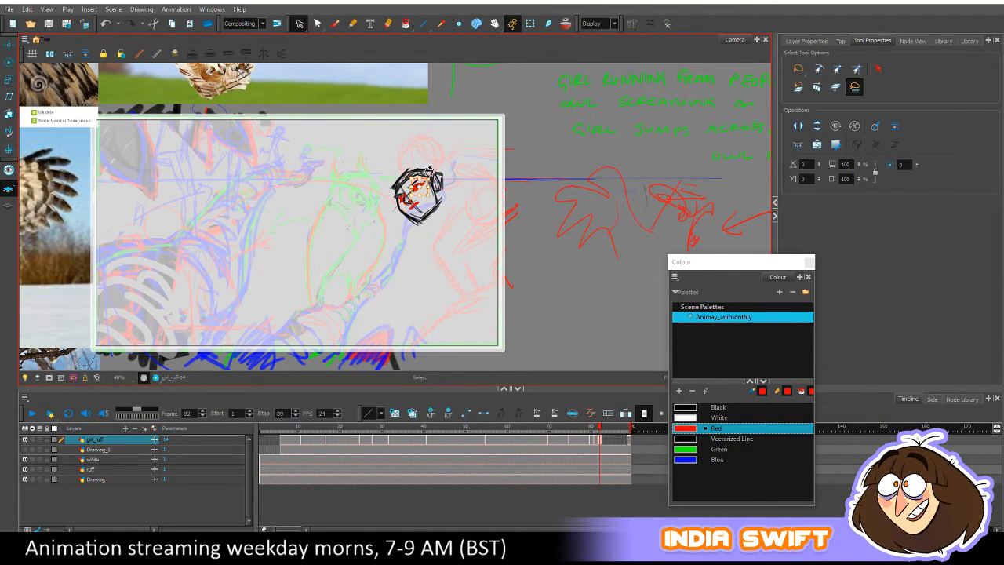
pyautogui.click(445, 148)
pyautogui.click(417, 183)
pyautogui.click(439, 163)
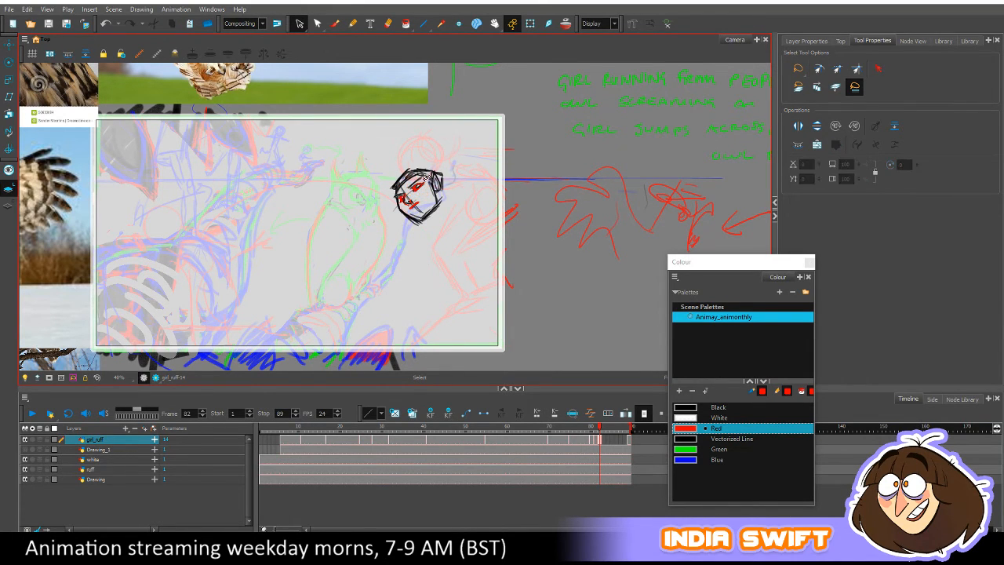
pyautogui.click(424, 178)
pyautogui.click(415, 188)
pyautogui.click(424, 179)
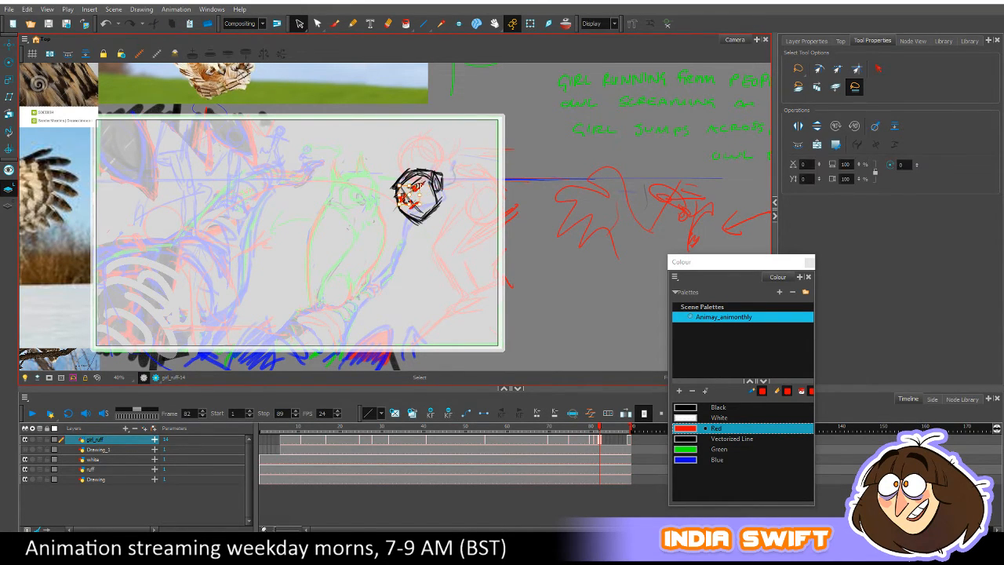
pyautogui.click(413, 204)
# Clear the remaining black sketch strokes around the red eye on frame 82, leaving the red lines.
pyautogui.click(421, 181)
pyautogui.click(420, 182)
pyautogui.click(420, 184)
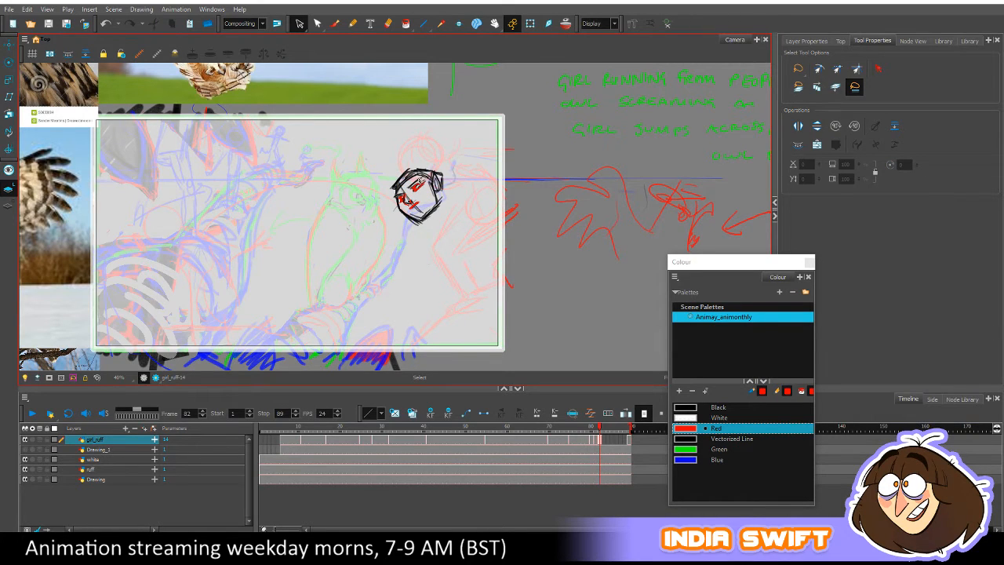
pyautogui.click(421, 185)
pyautogui.click(420, 183)
pyautogui.click(420, 182)
pyautogui.click(420, 182)
pyautogui.click(420, 183)
pyautogui.click(420, 183)
pyautogui.click(420, 183)
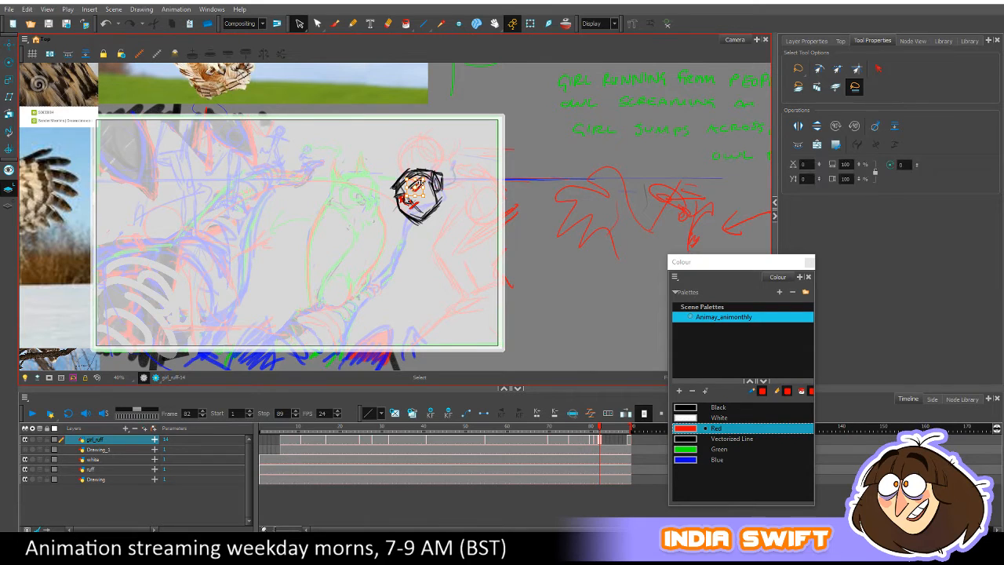
pyautogui.click(420, 182)
pyautogui.click(420, 184)
pyautogui.click(424, 178)
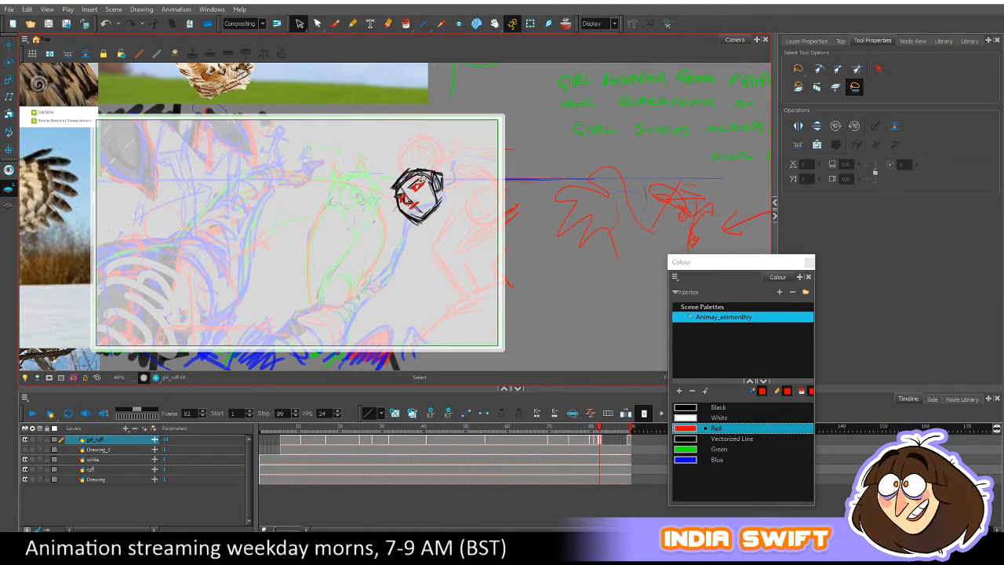
pyautogui.click(423, 178)
pyautogui.click(423, 178)
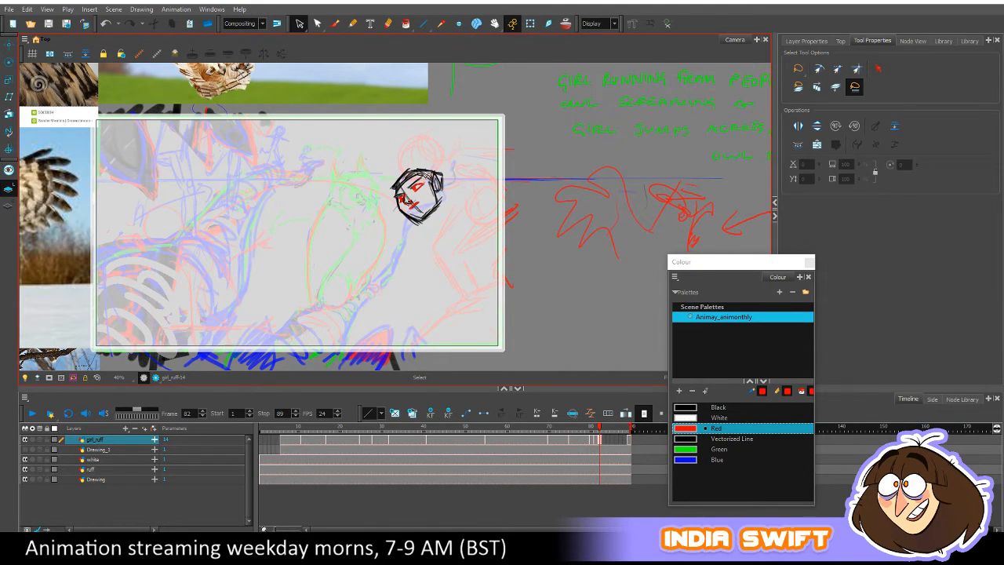
pyautogui.click(430, 176)
pyautogui.click(431, 177)
# Select and remove the black sketch strokes around the red nose on frame 82.
pyautogui.click(402, 198)
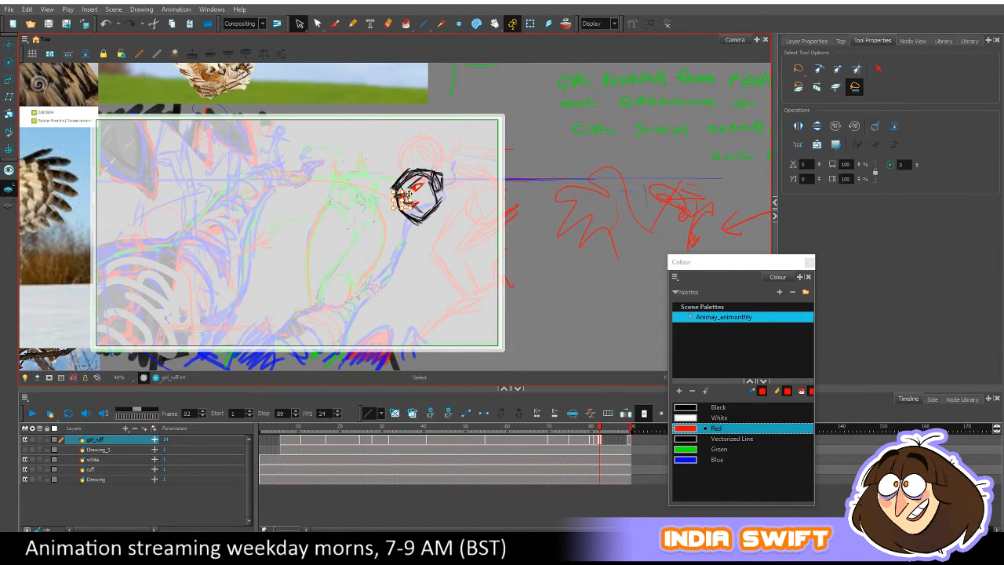
pyautogui.click(407, 192)
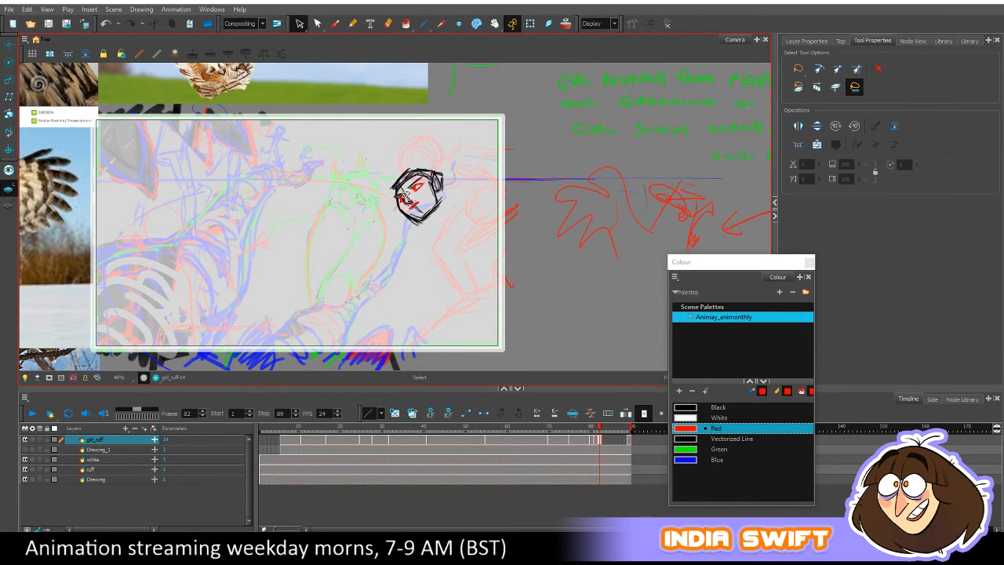
pyautogui.click(406, 197)
pyautogui.click(407, 197)
pyautogui.click(402, 202)
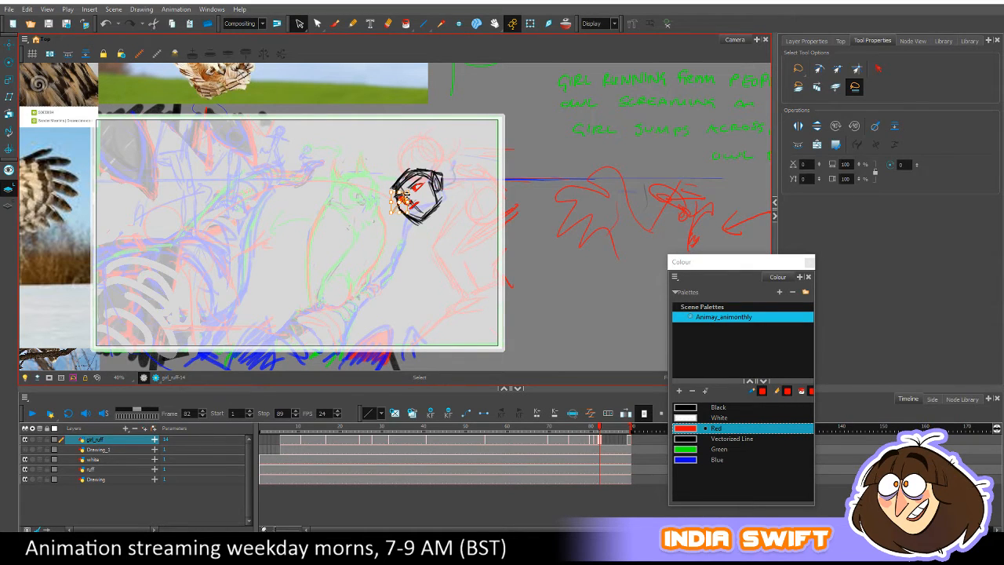
pyautogui.click(407, 198)
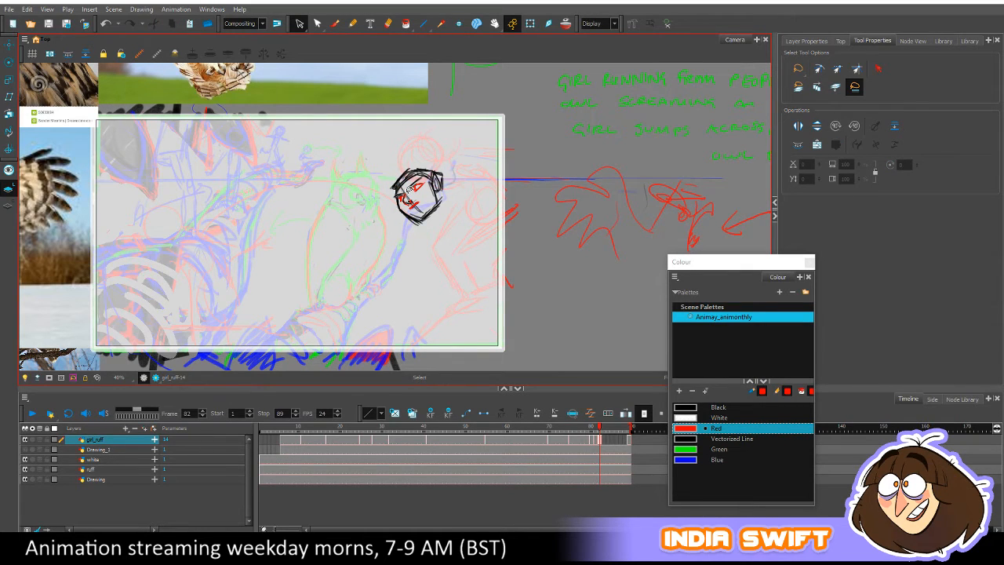
# Brush the front of the face and the jawline in red on frame 82, comparing with frame 81.
pyautogui.click(335, 24)
pyautogui.press(',')
pyautogui.press('.')
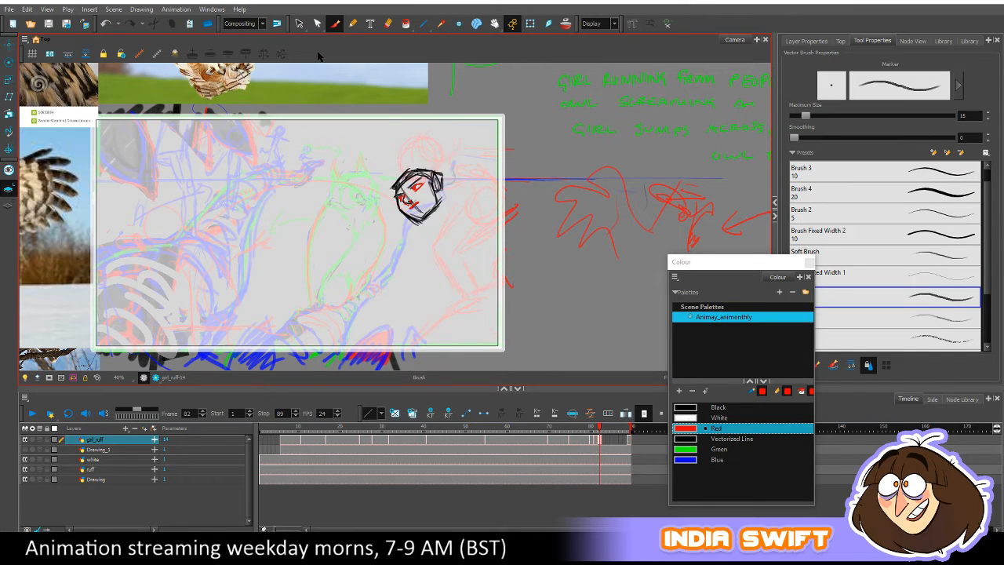
pyautogui.press(',')
pyautogui.press('.')
pyautogui.press(',')
pyautogui.press('.')
pyautogui.press(',')
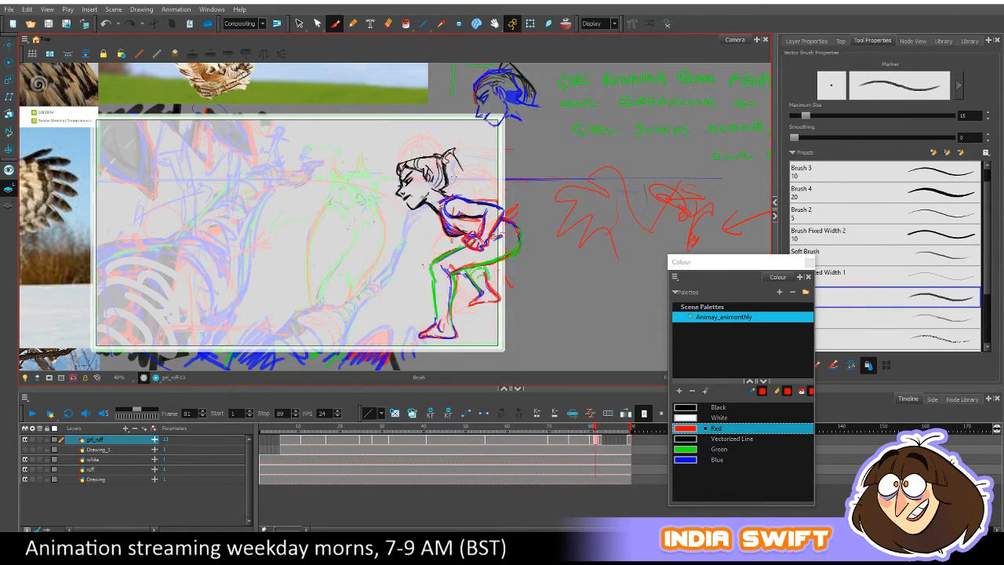
pyautogui.press('.')
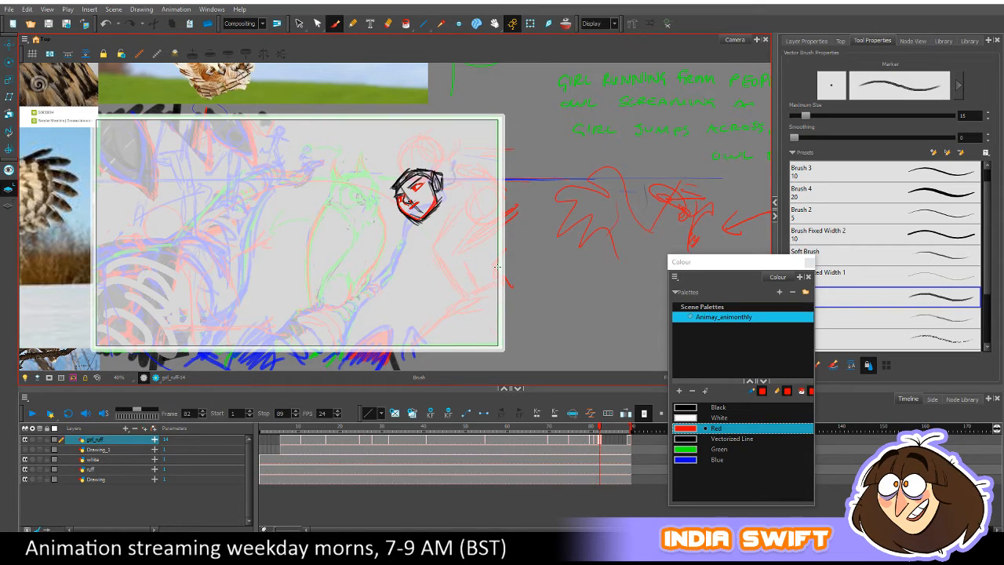
# Brush the jaw and the side of the face by the ear in red on frame 82, comparing with frame 81.
pyautogui.press(',')
pyautogui.press('.')
pyautogui.moveTo(427, 221)
pyautogui.mouseDown()
pyautogui.moveTo(440, 203)
pyautogui.moveTo(424, 225)
pyautogui.moveTo(406, 222)
pyautogui.moveTo(424, 227)
pyautogui.mouseUp()
pyautogui.press(',')
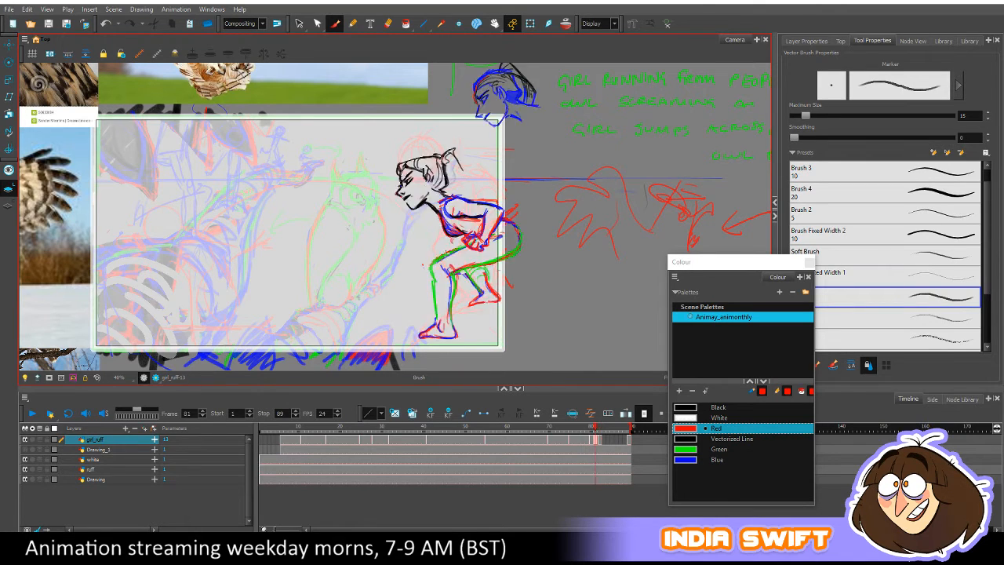
pyautogui.press('.')
pyautogui.press(',')
pyautogui.press('.')
pyautogui.hotkey('alt', 'b')
pyautogui.moveTo(430, 188)
pyautogui.mouseDown()
pyautogui.moveTo(436, 172)
pyautogui.moveTo(442, 187)
pyautogui.mouseUp()
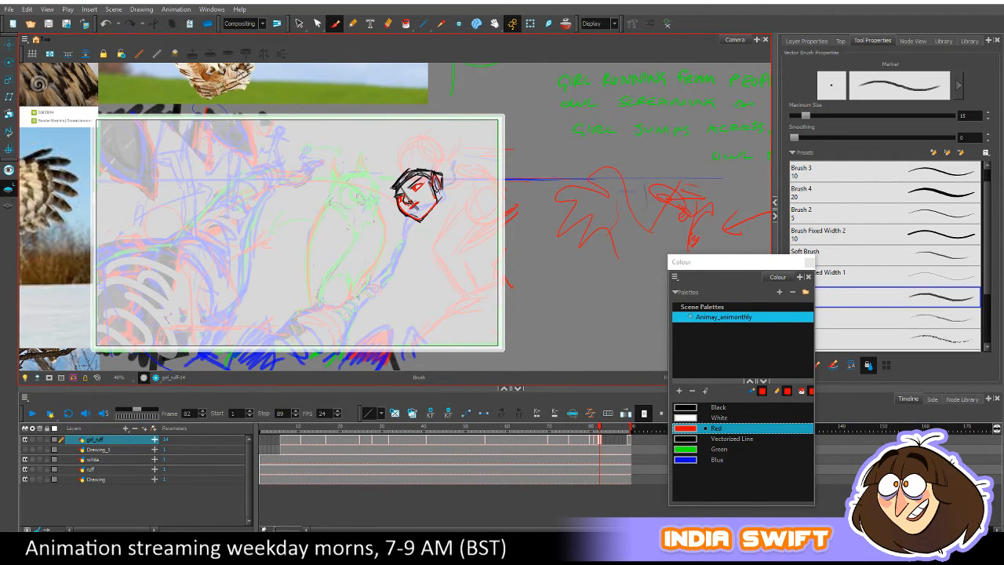
# Select the red eye and brow strokes on frame 82 and adjust their position on the face, checking against frame 81.
pyautogui.press(',')
pyautogui.press('.')
pyautogui.press(',')
pyautogui.press('.')
pyautogui.hotkey('alt', 's')
pyautogui.moveTo(413, 174)
pyautogui.mouseDown()
pyautogui.moveTo(408, 196)
pyautogui.moveTo(422, 176)
pyautogui.mouseUp()
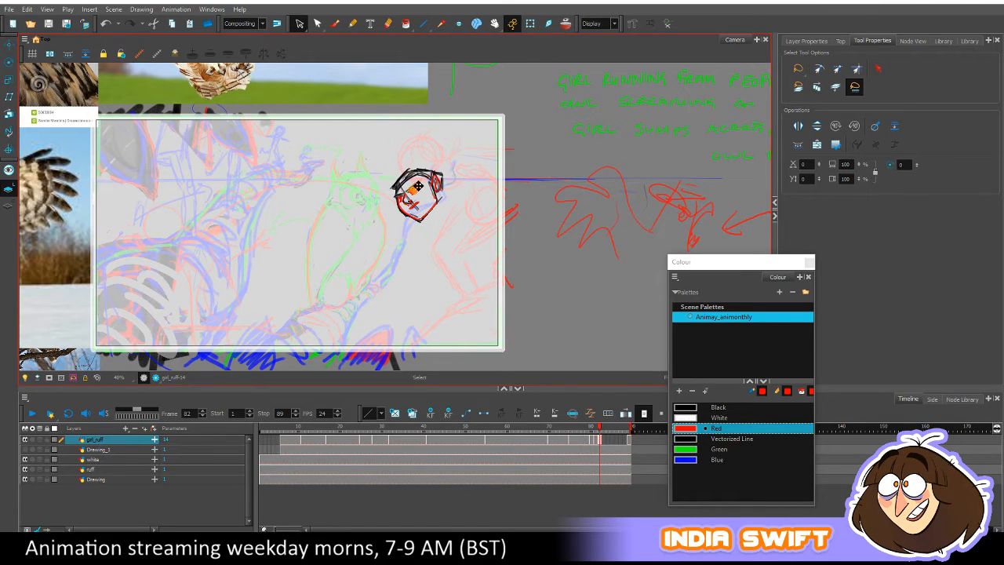
pyautogui.moveTo(418, 186)
pyautogui.mouseDown()
pyautogui.moveTo(396, 187)
pyautogui.moveTo(444, 207)
pyautogui.mouseUp()
pyautogui.click(458, 156)
pyautogui.click(469, 168)
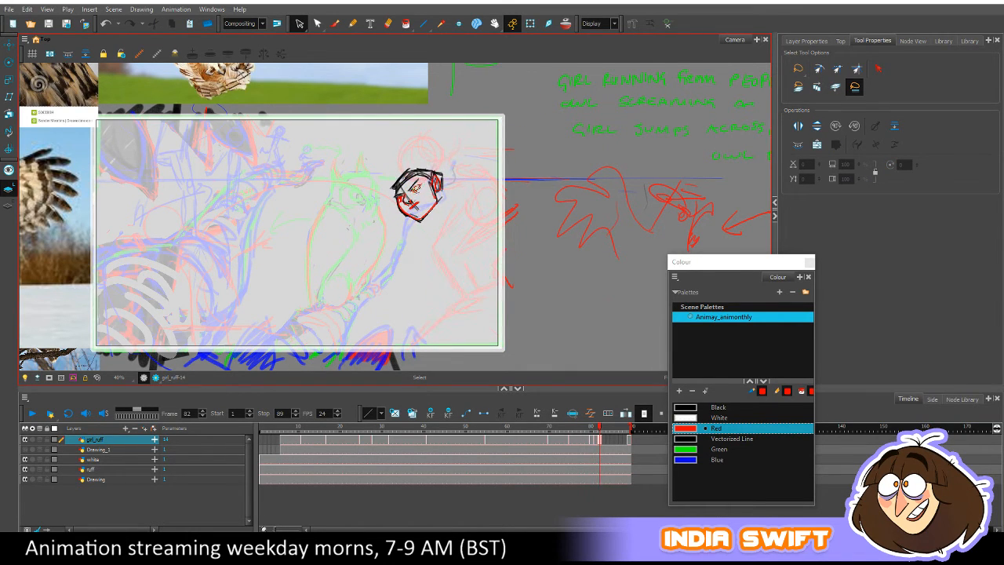
pyautogui.click(433, 176)
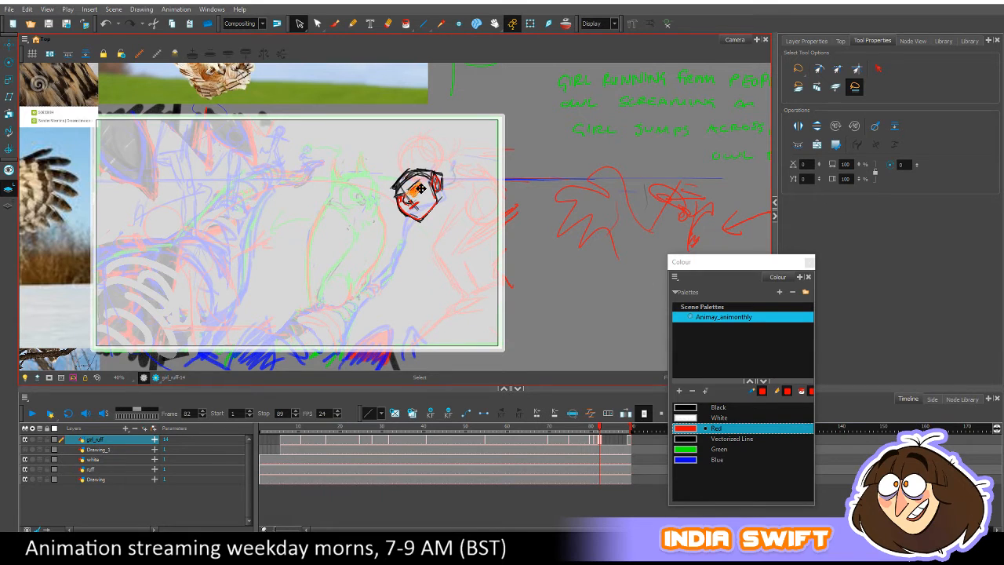
pyautogui.click(471, 164)
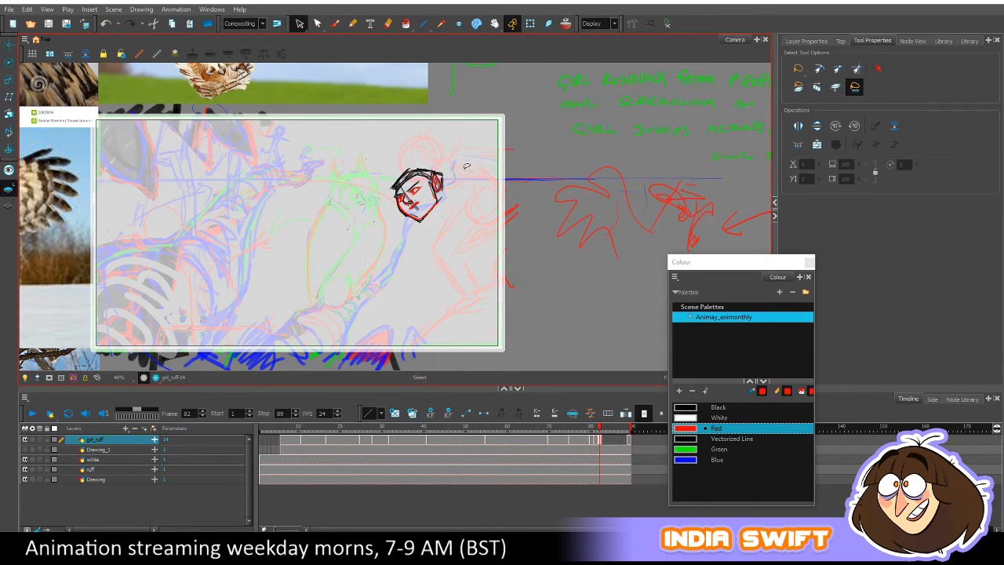
pyautogui.moveTo(433, 178); pyautogui.dragTo(436, 196)
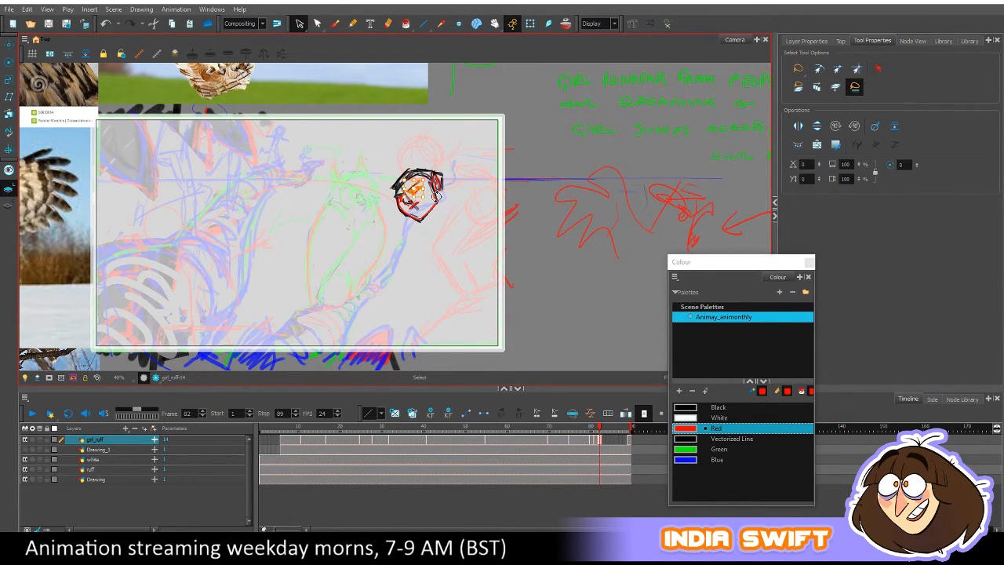
pyautogui.press(',')
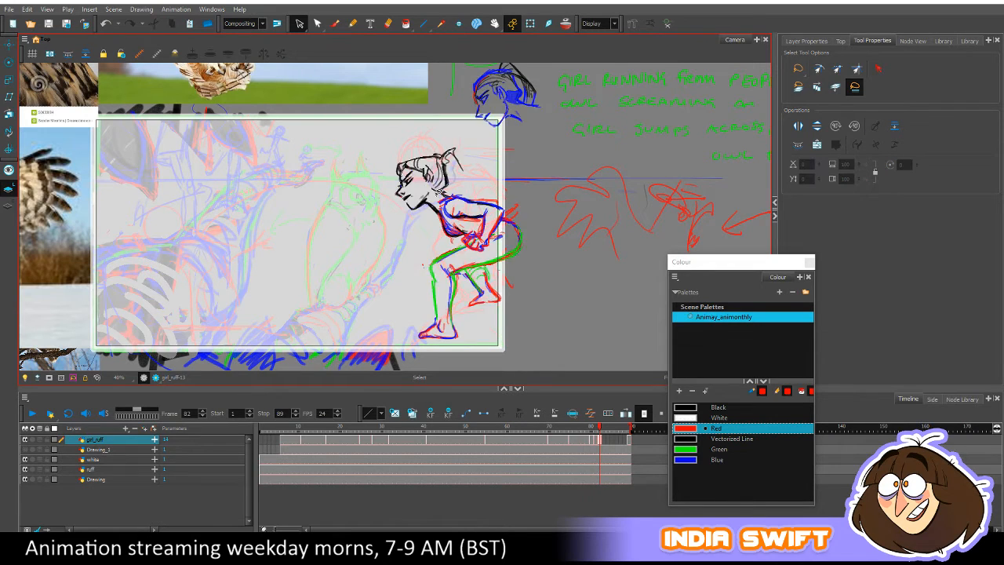
pyautogui.press('.')
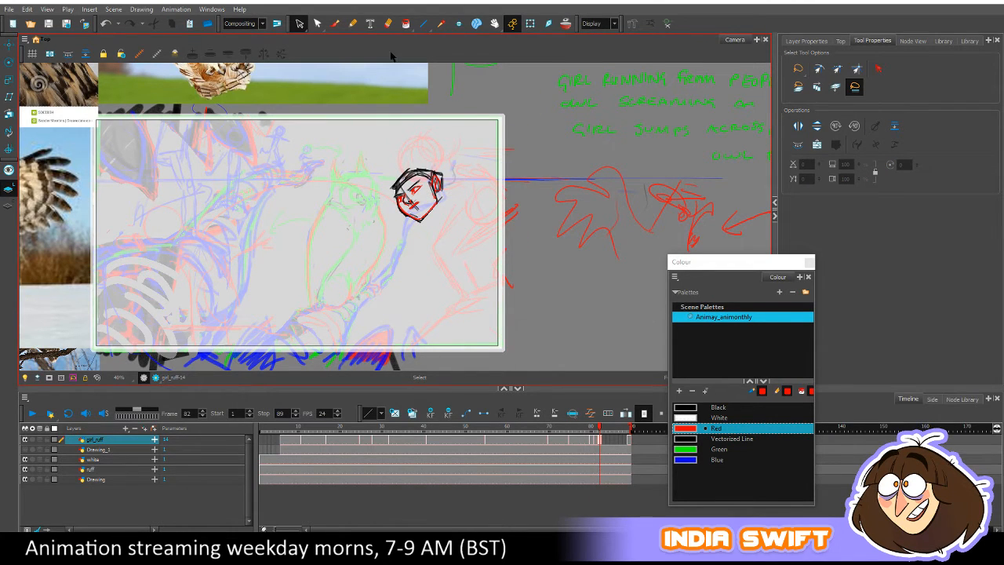
# Brush the front of the face and the hairline over the forehead in red on frame 82, comparing with frame 81.
pyautogui.click(335, 25)
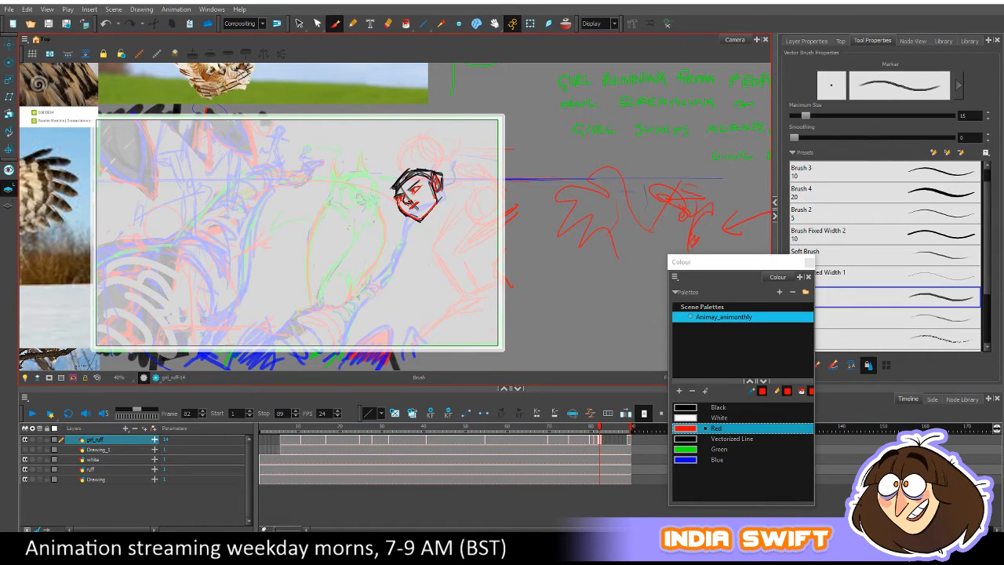
pyautogui.moveTo(398, 199)
pyautogui.mouseDown()
pyautogui.moveTo(404, 212)
pyautogui.moveTo(396, 196)
pyautogui.mouseUp()
pyautogui.press(',')
pyautogui.press('.')
pyautogui.moveTo(414, 175); pyautogui.dragTo(404, 184)
pyautogui.press(',')
pyautogui.press('.')
pyautogui.press(',')
pyautogui.press('.')
pyautogui.press(',')
pyautogui.press('.')
# Brush the top of the head and the pointed ear in red on frame 82, using frame 81 as reference.
pyautogui.moveTo(391, 187)
pyautogui.mouseDown()
pyautogui.moveTo(409, 167)
pyautogui.moveTo(431, 167)
pyautogui.mouseUp()
pyautogui.press(',')
pyautogui.press('.')
pyautogui.press(',')
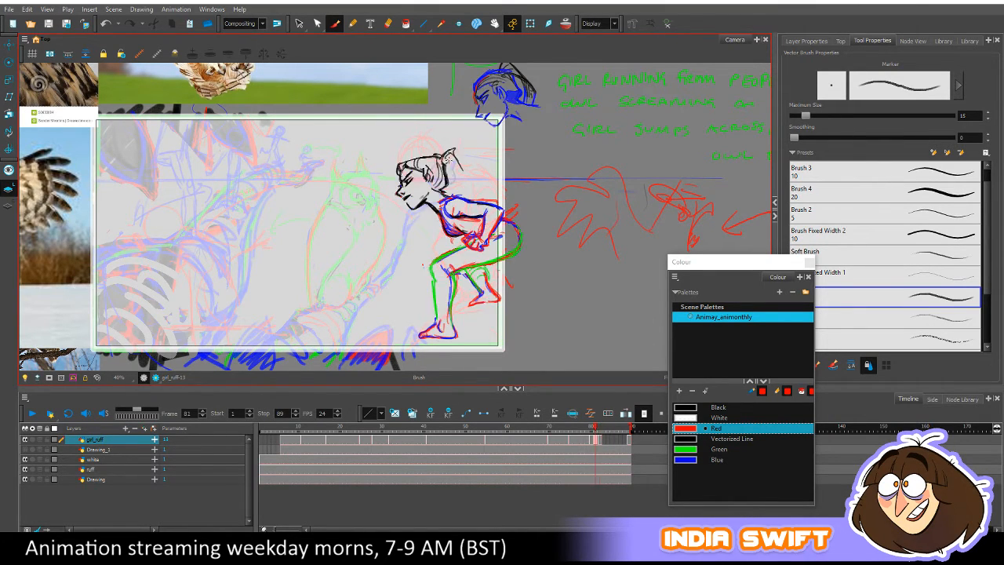
pyautogui.press('.')
pyautogui.moveTo(441, 162)
pyautogui.mouseDown()
pyautogui.moveTo(468, 178)
pyautogui.moveTo(446, 202)
pyautogui.mouseUp()
pyautogui.press(',')
pyautogui.press('.')
pyautogui.press(',')
pyautogui.press('.')
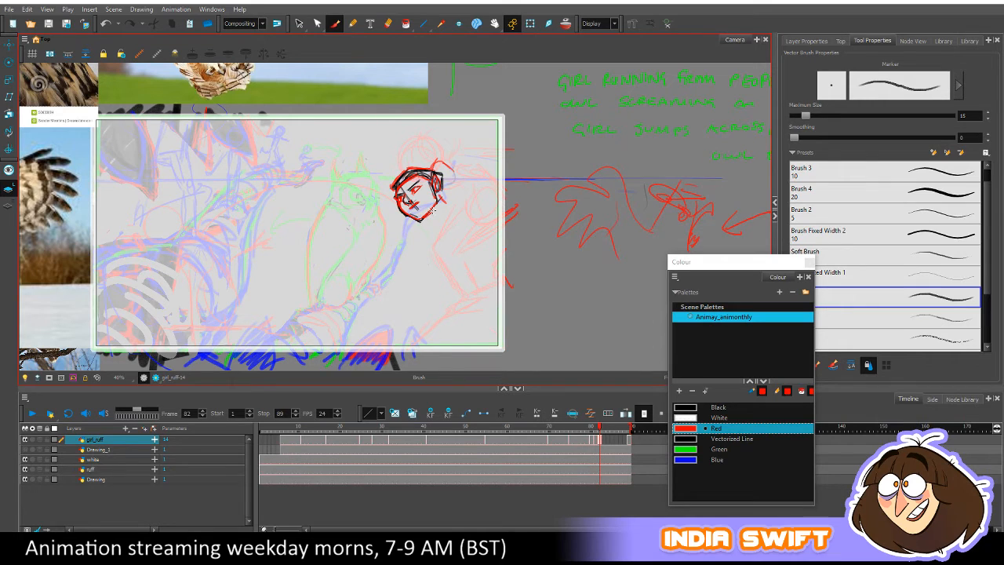
# Brush a short red neck line behind the jaw on frame 82 and compare it with the neighbouring frames.
pyautogui.moveTo(428, 212); pyautogui.dragTo(438, 220)
pyautogui.press(',')
pyautogui.press('.')
pyautogui.press(',')
pyautogui.press('.')
pyautogui.press(',')
pyautogui.press('.')
pyautogui.press(',')
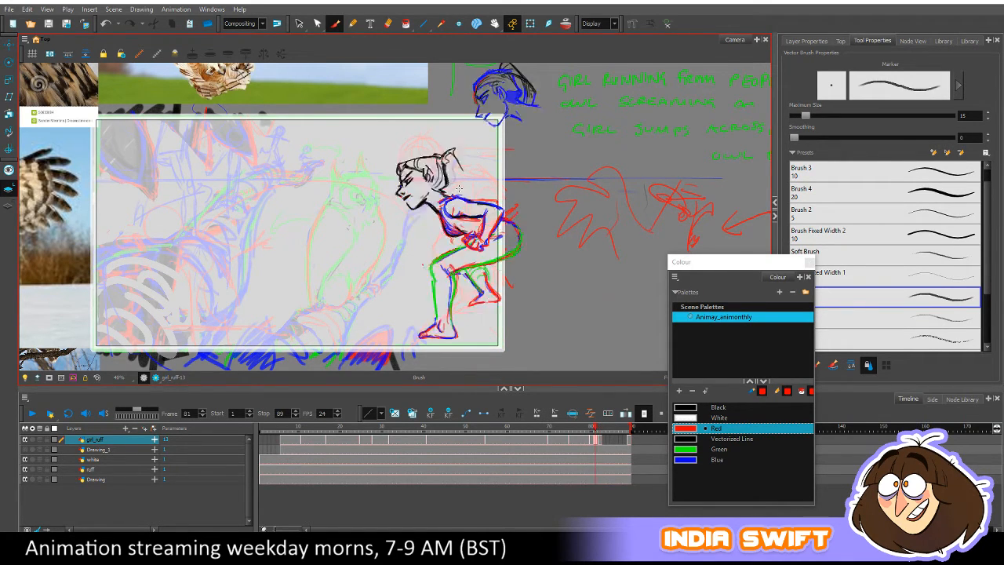
pyautogui.press('.')
pyautogui.press(',')
pyautogui.press(',')
pyautogui.press('.')
pyautogui.press('.')
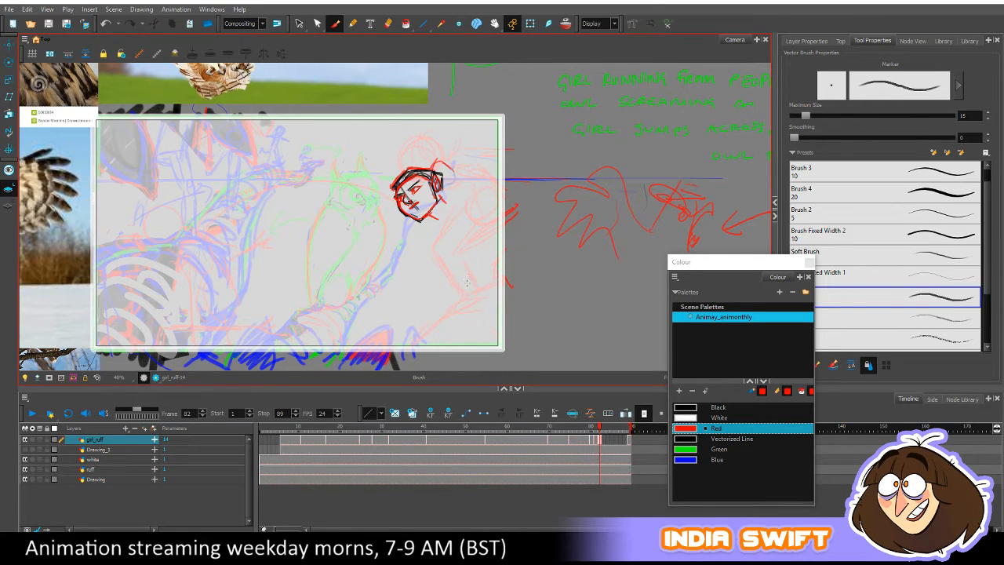
# Brush the knee and lower front leg in red on frame 82, using frame 81's leg as reference.
pyautogui.press(',')
pyautogui.press('.')
pyautogui.press(',')
pyautogui.press('.')
pyautogui.moveTo(436, 324)
pyautogui.mouseDown()
pyautogui.moveTo(425, 275)
pyautogui.moveTo(446, 312)
pyautogui.moveTo(441, 325)
pyautogui.mouseUp()
pyautogui.press(',')
pyautogui.press('.')
pyautogui.press(',')
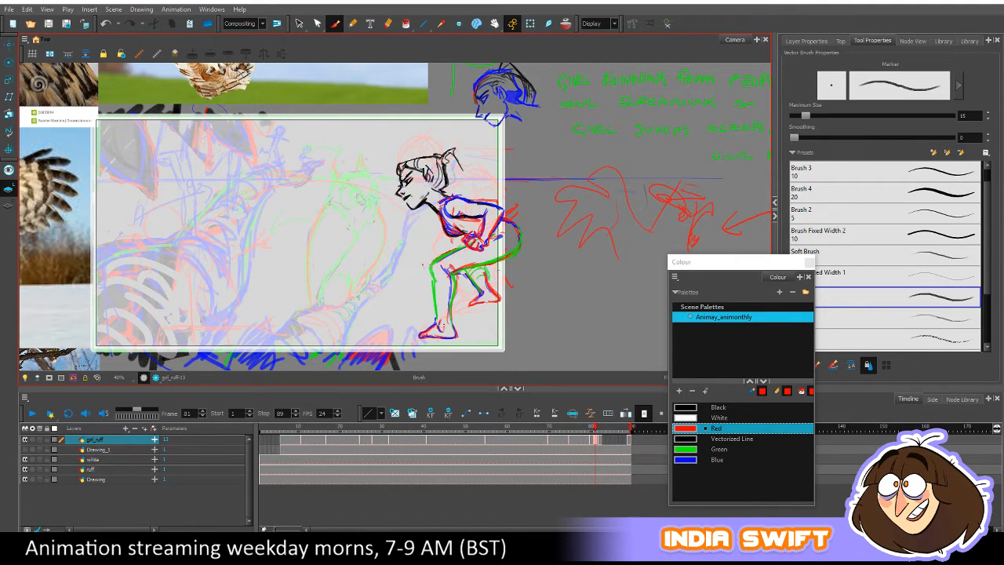
pyautogui.press('.')
# Copy the front foot from frame 81 onto frame 82, placing it beneath the red lower leg.
pyautogui.hotkey('alt', 's')
pyautogui.press(',')
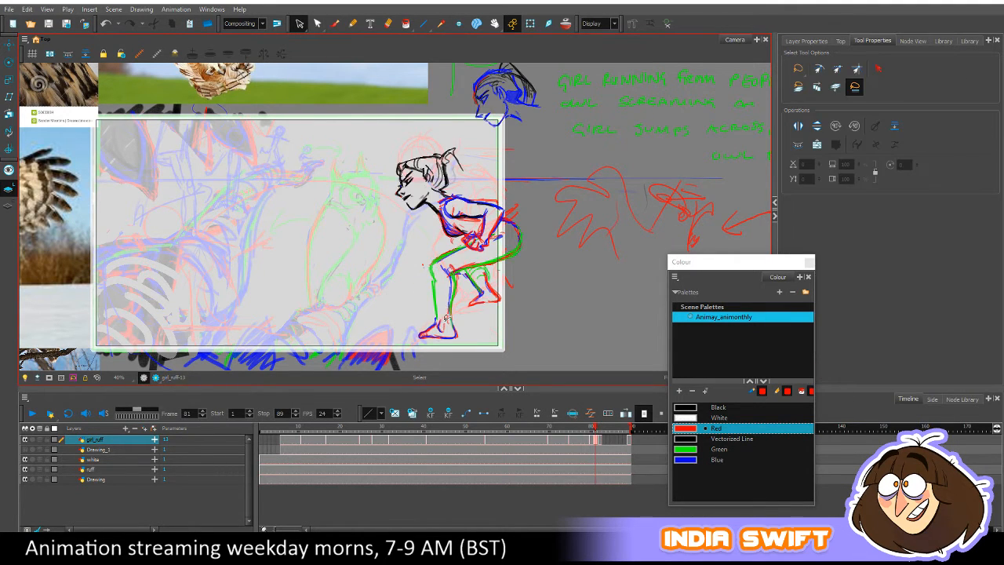
pyautogui.moveTo(417, 324); pyautogui.dragTo(461, 332)
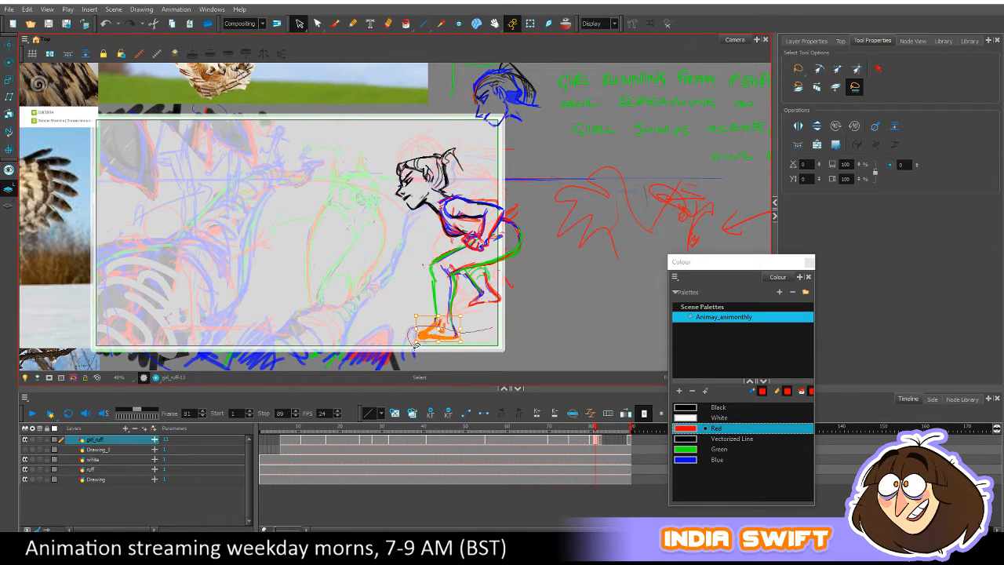
pyautogui.press('.')
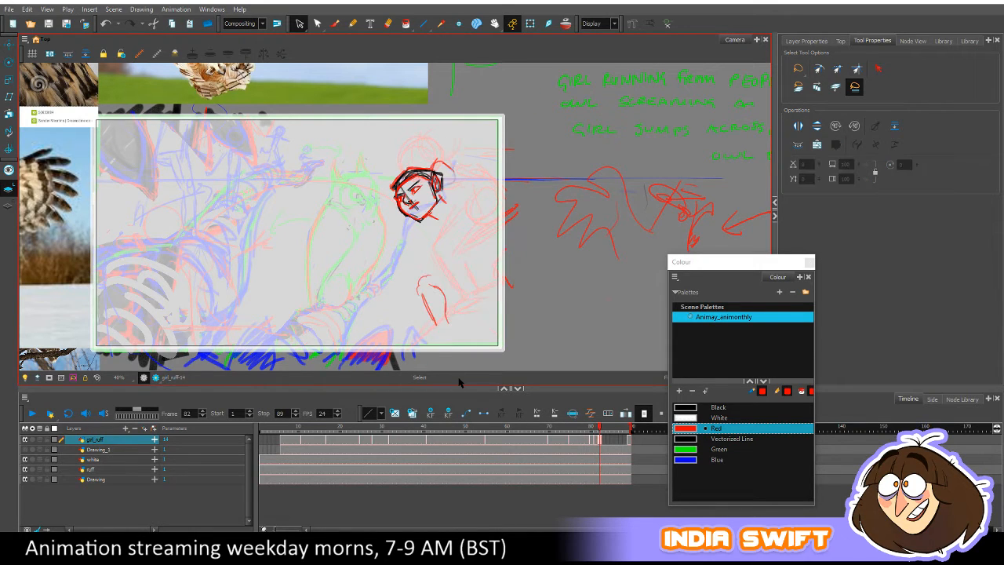
pyautogui.moveTo(439, 329)
pyautogui.mouseDown()
pyautogui.moveTo(438, 341)
pyautogui.moveTo(448, 313)
pyautogui.mouseUp()
pyautogui.click(459, 309)
pyautogui.press(',')
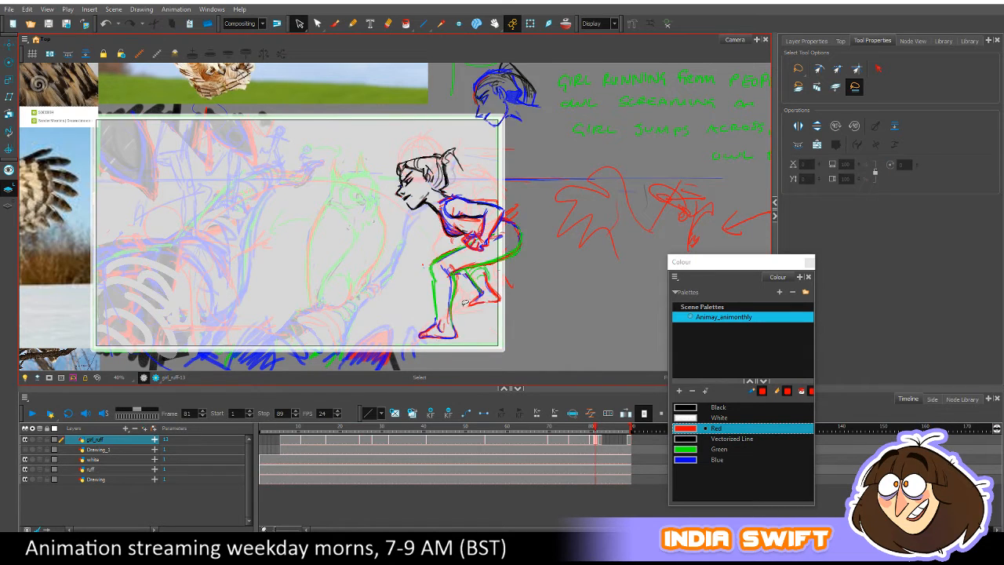
pyautogui.press('.')
pyautogui.press(',')
pyautogui.press('.')
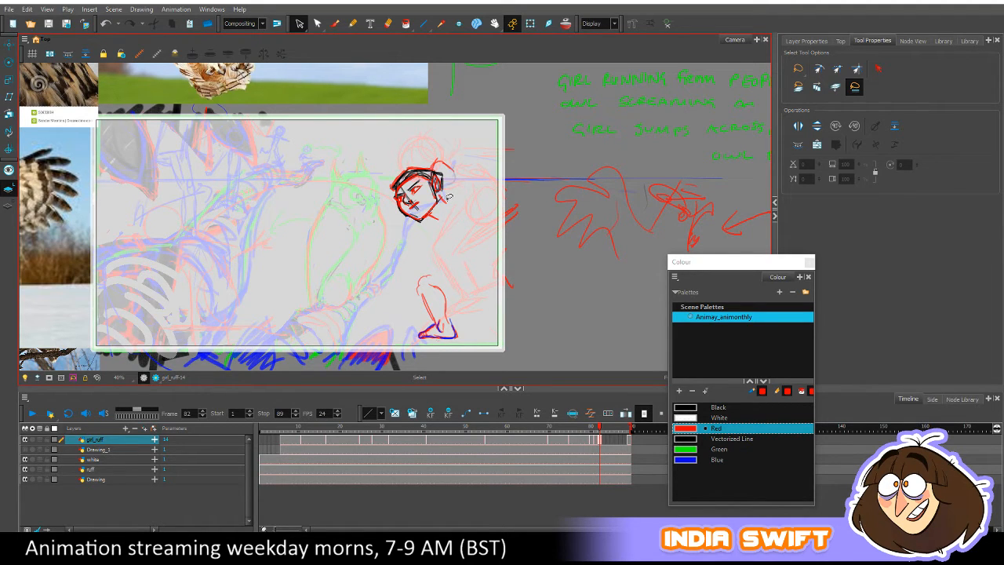
# Select the girl's head strokes on frame 82 and slightly adjust the face and hair forward.
pyautogui.press('.')
pyautogui.moveTo(391, 179); pyautogui.dragTo(452, 159)
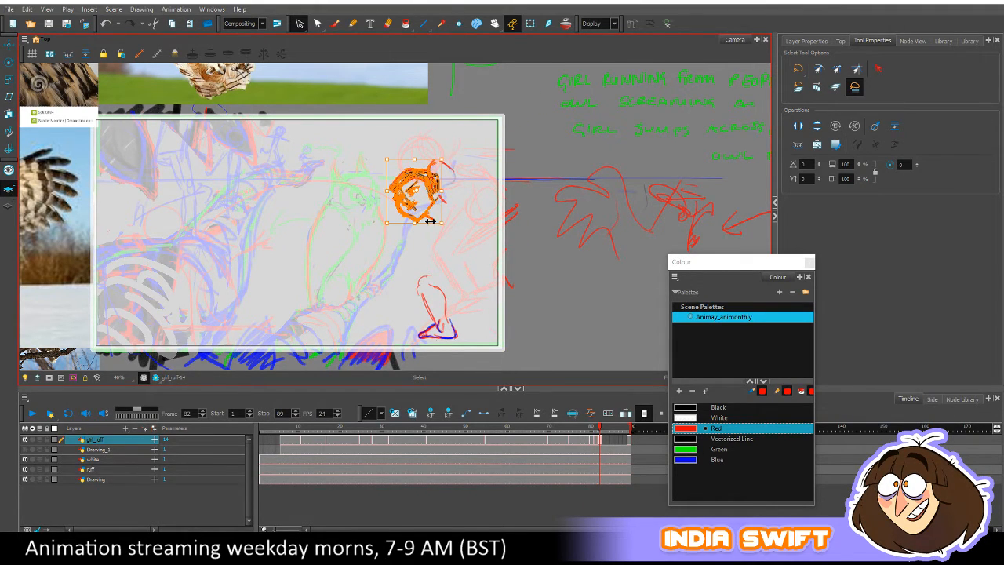
pyautogui.click(471, 211)
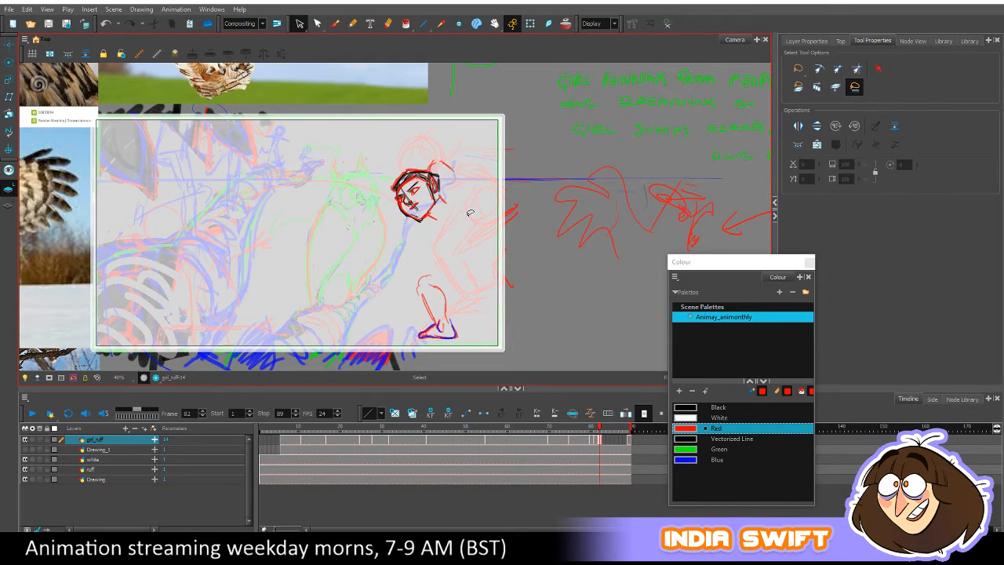
pyautogui.moveTo(398, 210); pyautogui.dragTo(449, 160)
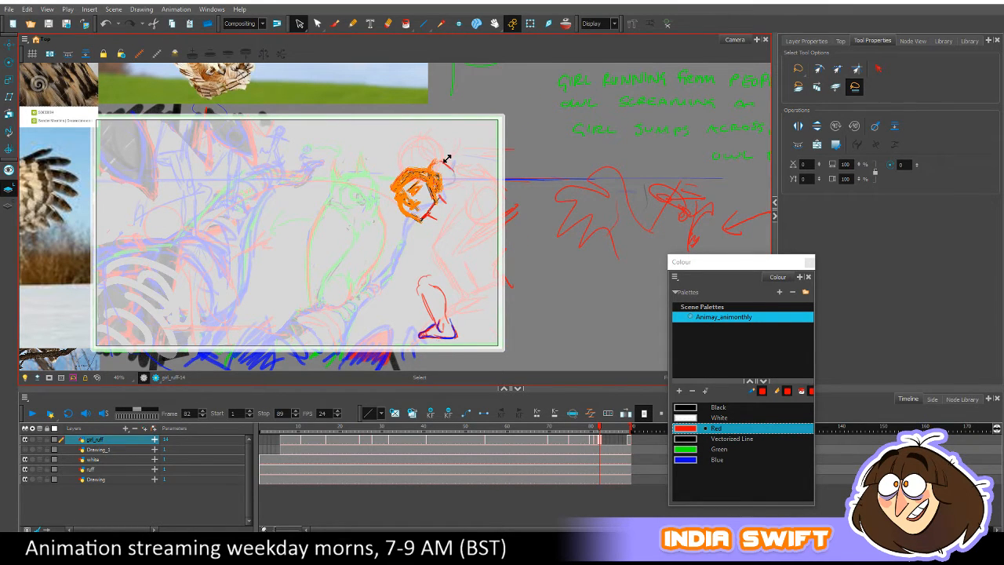
pyautogui.click(458, 163)
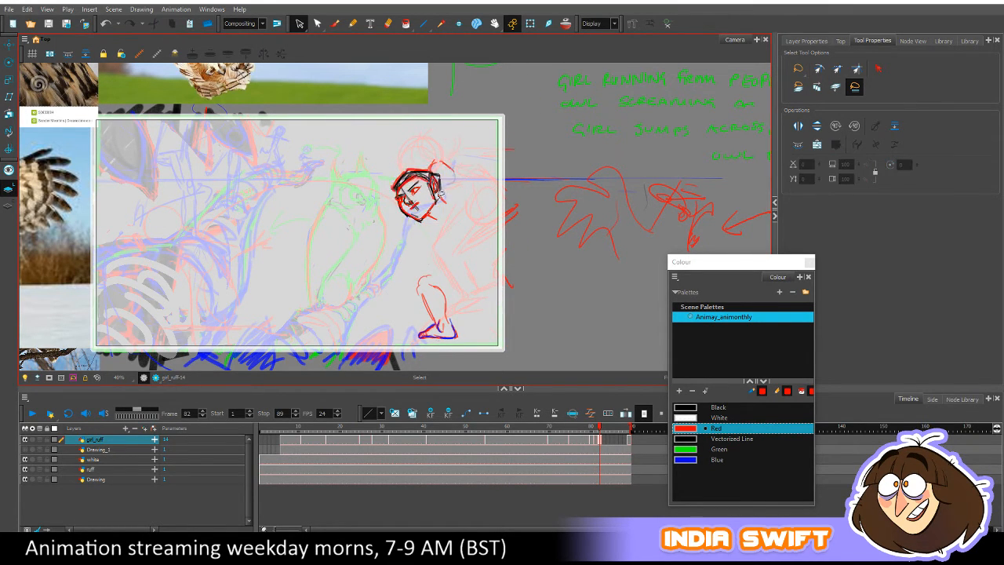
pyautogui.moveTo(425, 208); pyautogui.dragTo(439, 165)
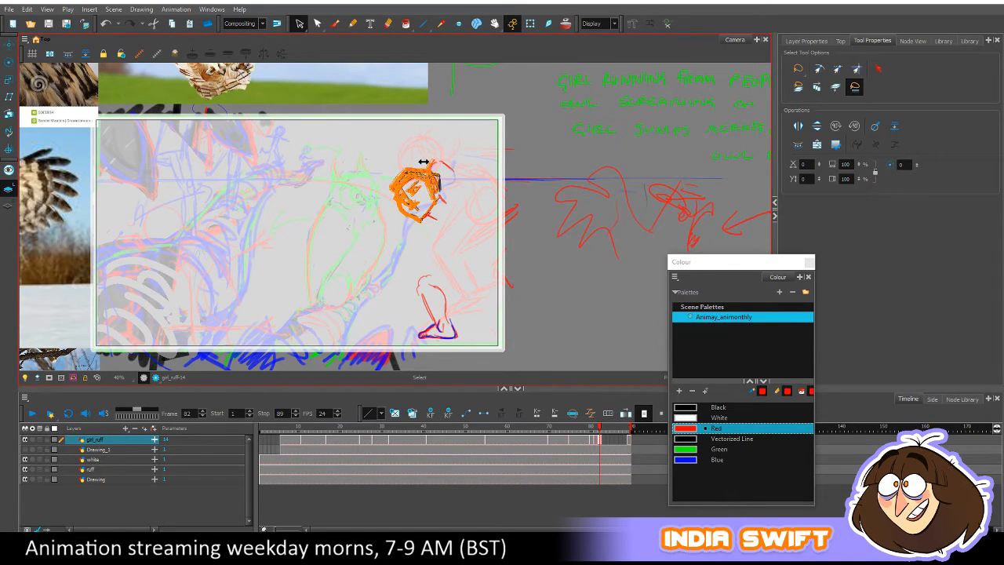
pyautogui.click(439, 161)
pyautogui.moveTo(404, 213); pyautogui.dragTo(381, 161)
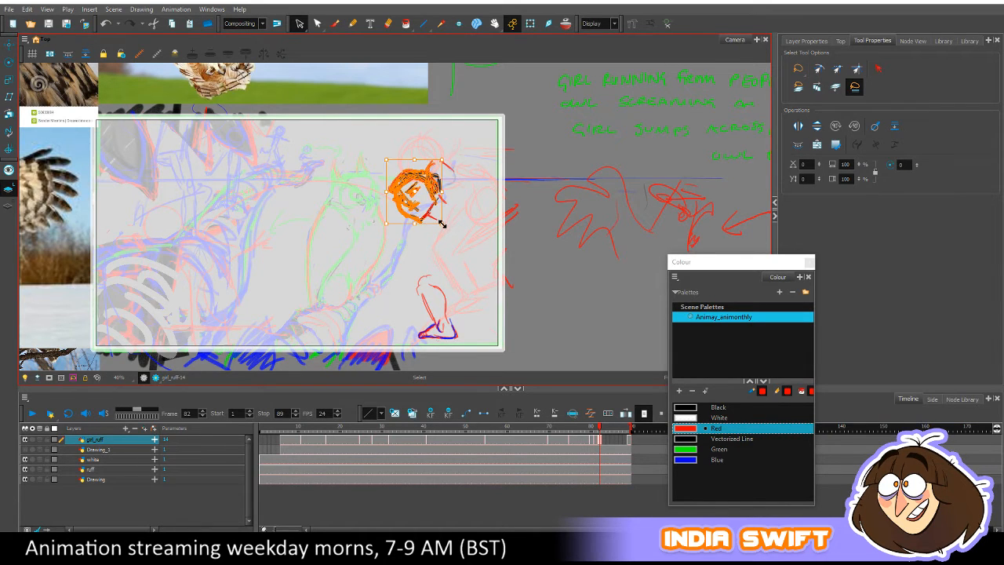
pyautogui.click(465, 209)
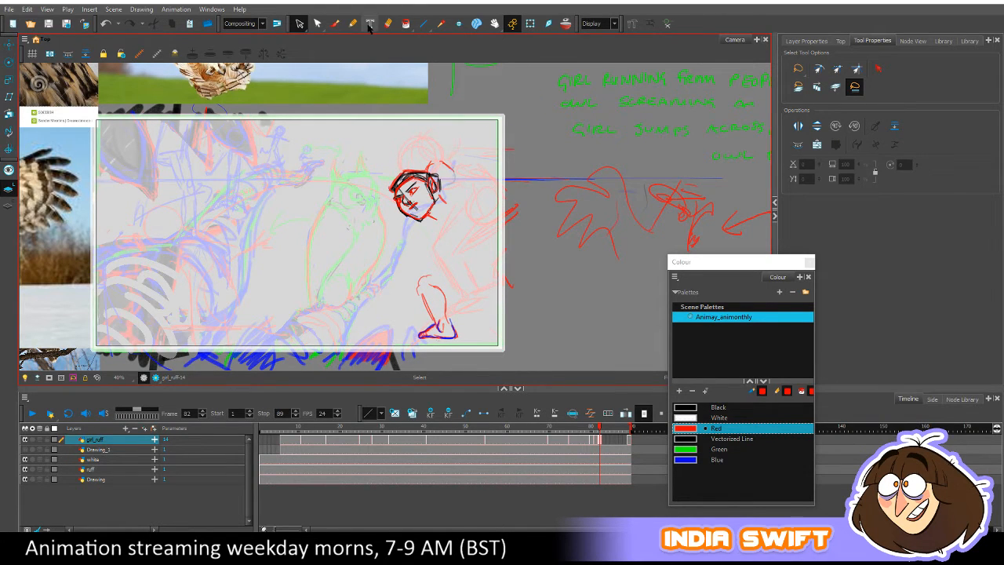
# Brush the lines below the ear and at the neck in red on frame 82, comparing with frame 81.
pyautogui.click(338, 23)
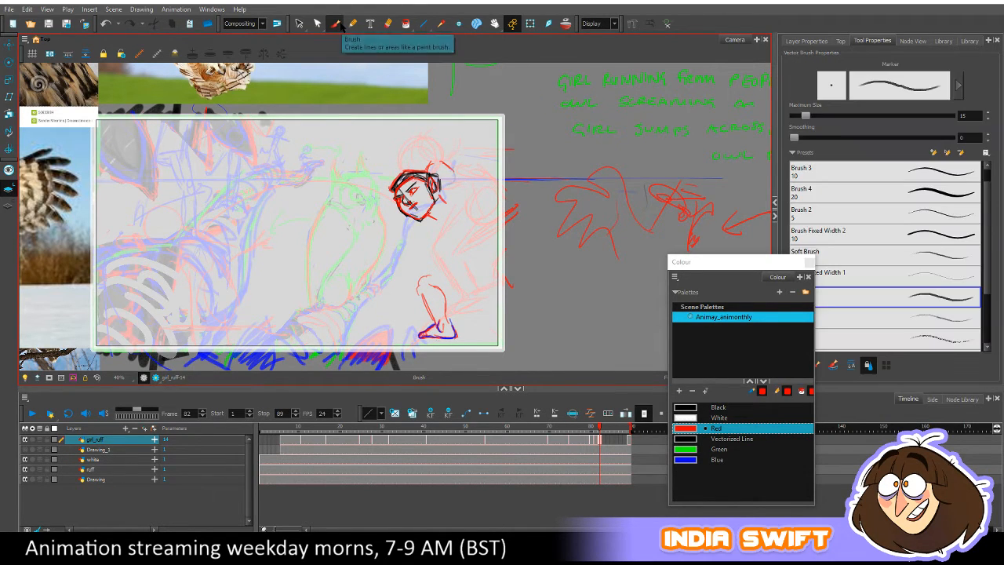
pyautogui.press(',')
pyautogui.press('.')
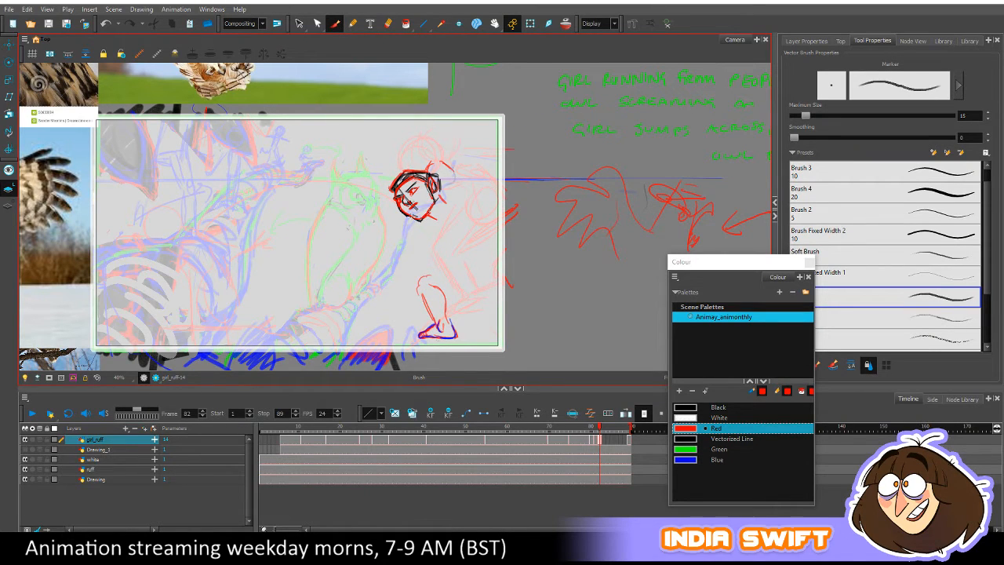
pyautogui.press('.')
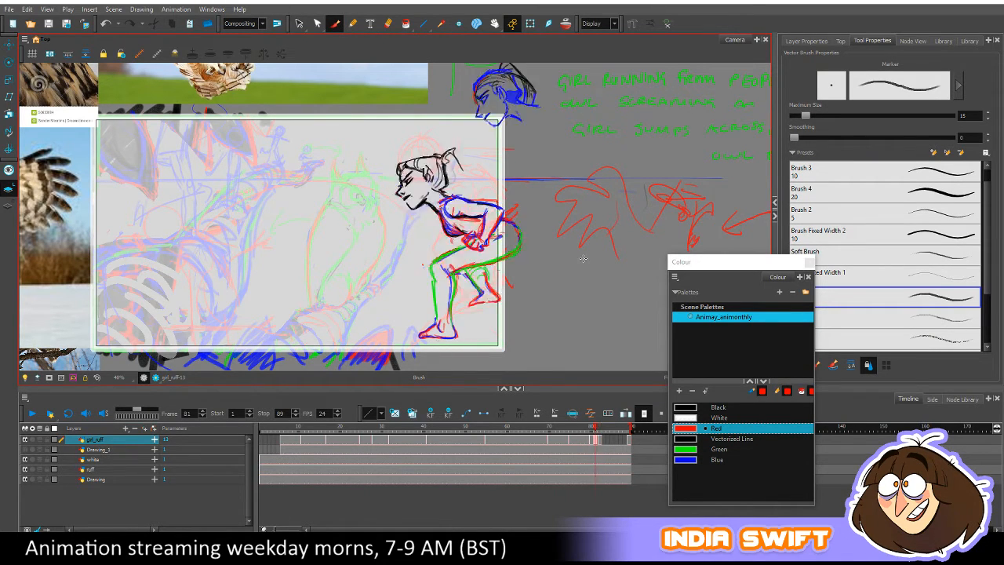
pyautogui.press(',')
pyautogui.hotkey('alt', 'e')
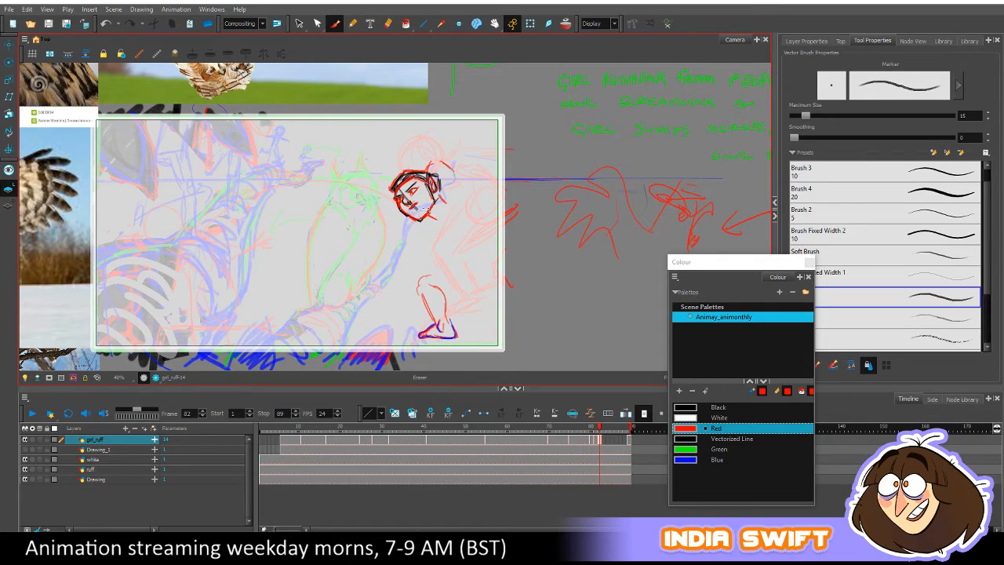
pyautogui.press(',')
pyautogui.press('.')
pyautogui.hotkey('alt', 'b')
pyautogui.moveTo(428, 207)
pyautogui.mouseDown()
pyautogui.moveTo(420, 221)
pyautogui.moveTo(440, 221)
pyautogui.mouseUp()
# Flip between frame 82 and the preceding frames to examine the motion of the head and front leg.
pyautogui.press(',')
pyautogui.press('.')
pyautogui.press(',')
pyautogui.press('.')
pyautogui.press(',')
pyautogui.press('.')
pyautogui.press(',')
pyautogui.press('.')
pyautogui.press(',')
pyautogui.press('.')
pyautogui.press(',')
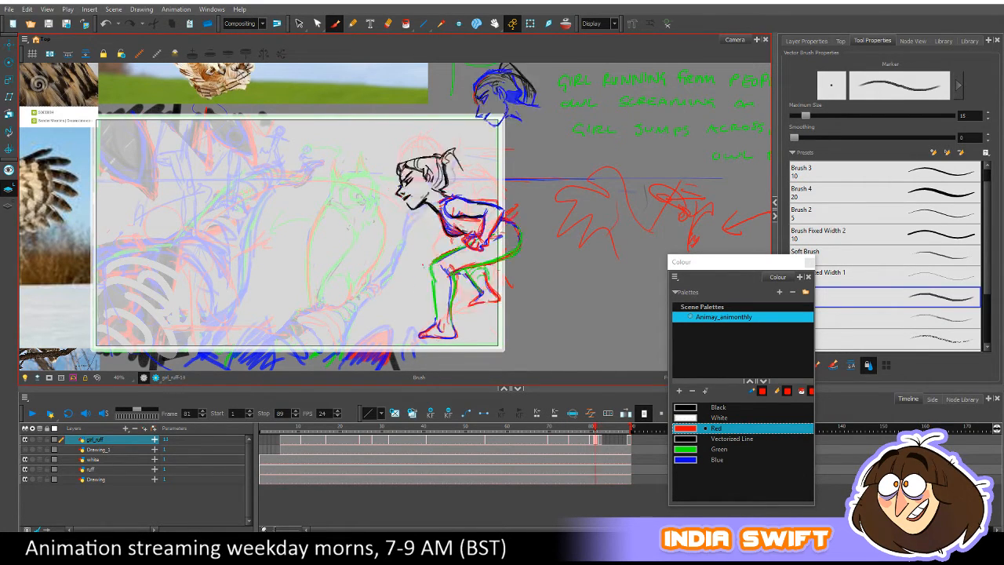
pyautogui.press('.')
pyautogui.press(',')
pyautogui.press('.')
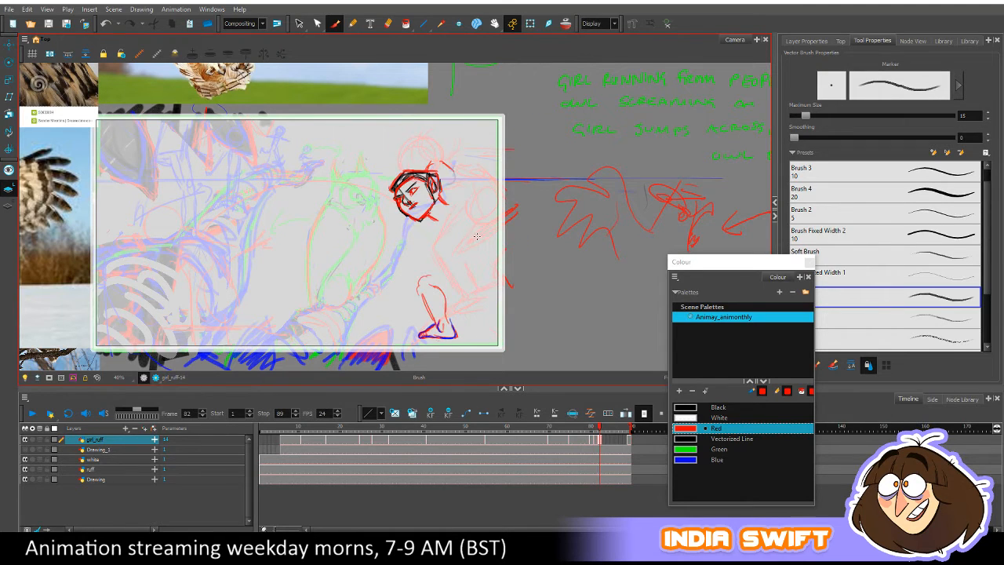
pyautogui.press(',')
pyautogui.press(',')
pyautogui.press('.')
pyautogui.press('.')
pyautogui.press(',')
pyautogui.press(',')
pyautogui.press('.')
pyautogui.press('.')
pyautogui.press(',')
pyautogui.press('.')
pyautogui.press(',')
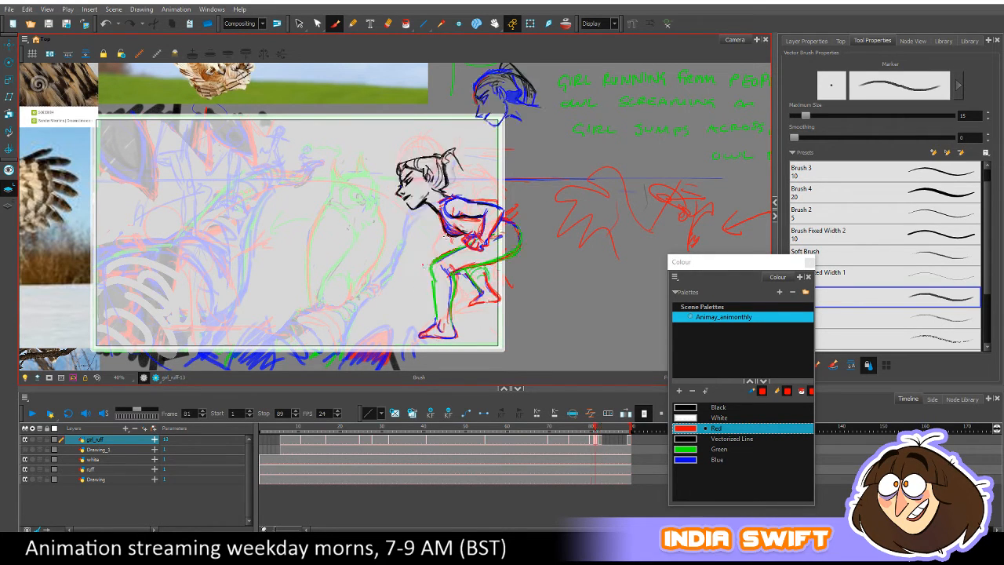
# Brush a red contour around the front of the knee, extending the leg upward on frame 82.
pyautogui.press(',')
pyautogui.press('.')
pyautogui.press('.')
pyautogui.moveTo(425, 260); pyautogui.dragTo(423, 289)
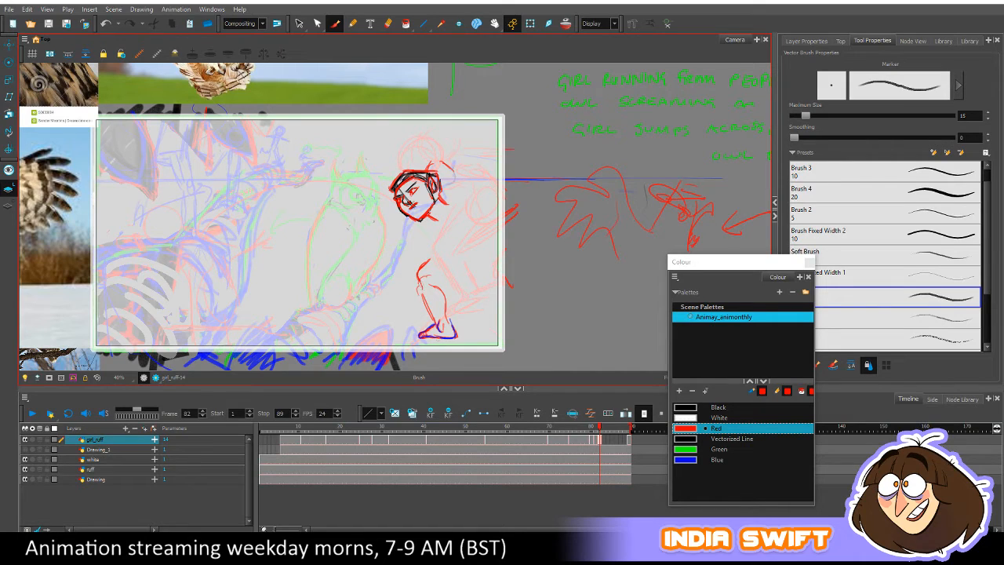
# Brush the shin and calf contours of the front leg in red on frame 82, comparing with frame 81.
pyautogui.press(',')
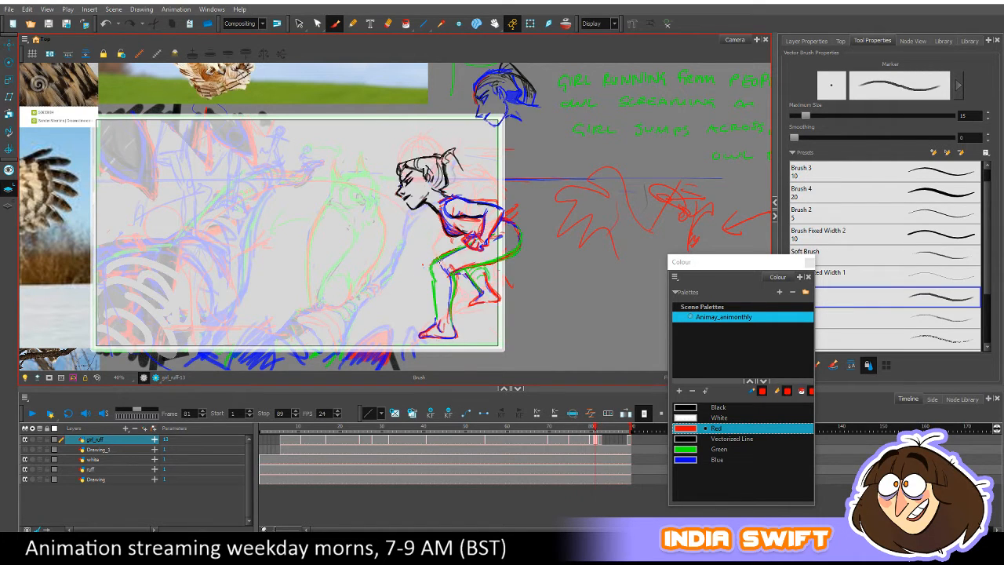
pyautogui.press('.')
pyautogui.moveTo(421, 281); pyautogui.dragTo(436, 324)
pyautogui.press(',')
pyautogui.press('.')
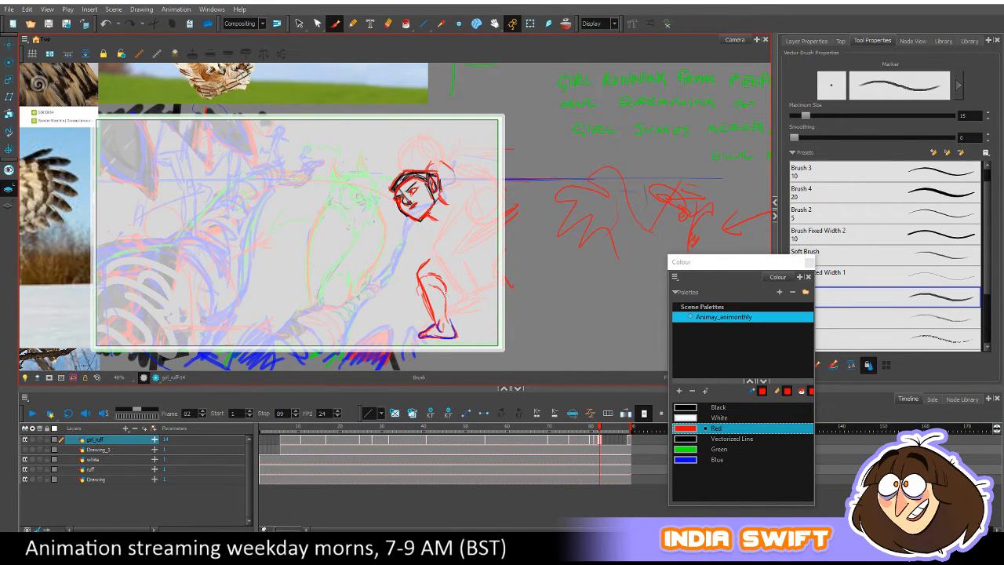
pyautogui.press(',')
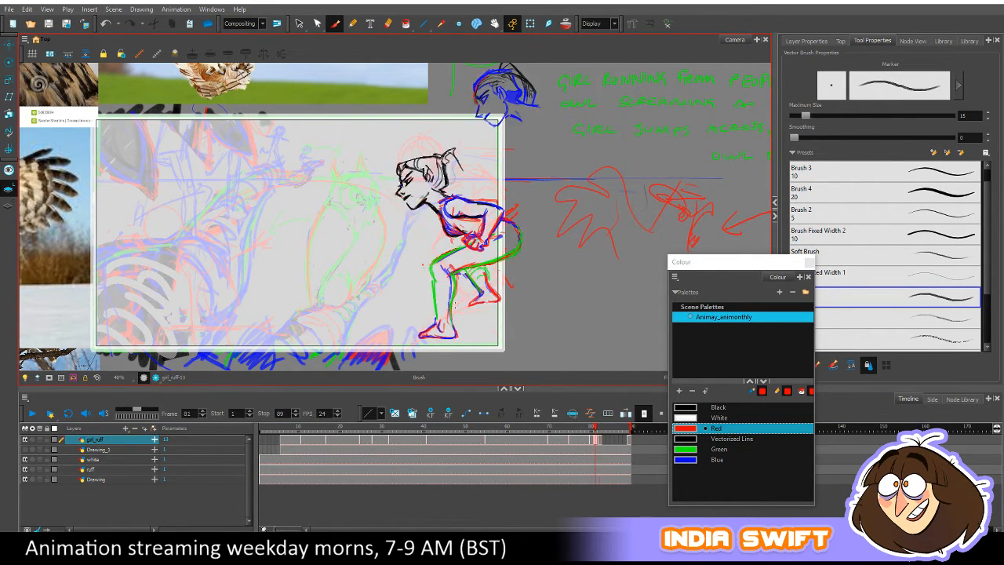
pyautogui.press('.')
pyautogui.press(',')
pyautogui.press('.')
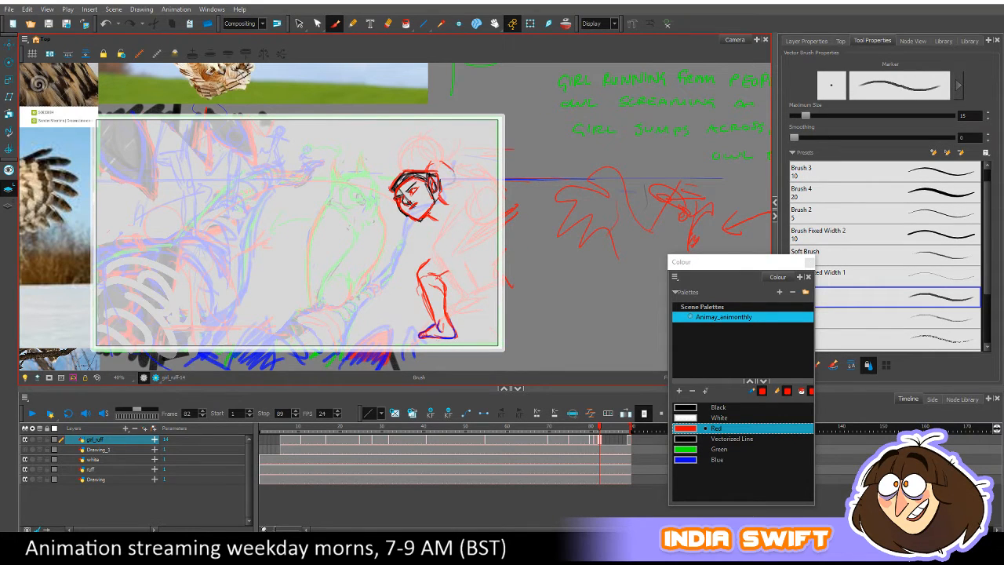
# Brush the underside of the front thigh in red behind the knee on frame 82, checking against frame 81.
pyautogui.press(',')
pyautogui.press('.')
pyautogui.press(',')
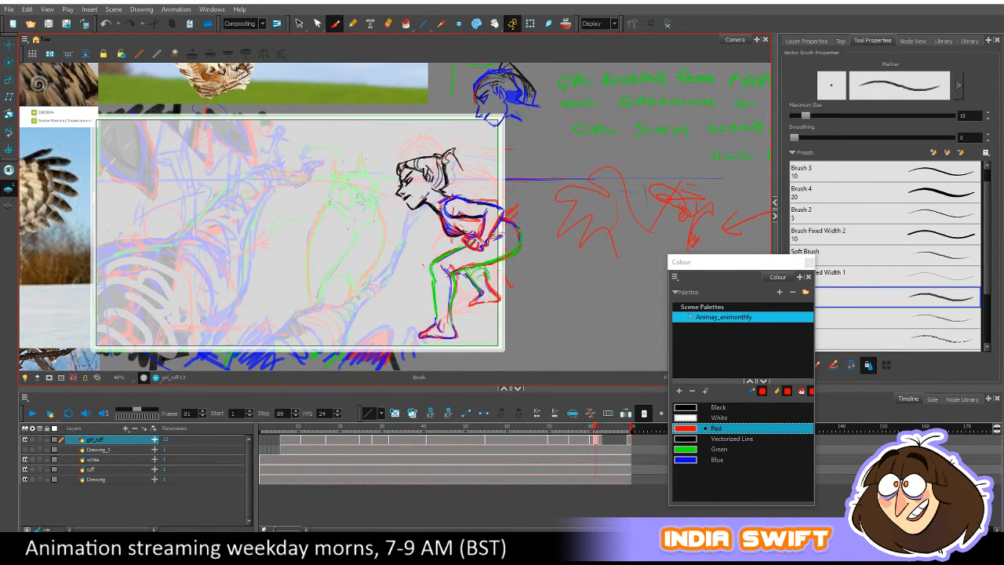
pyautogui.press('.')
pyautogui.press(',')
pyautogui.press('.')
pyautogui.press(',')
pyautogui.press('.')
pyautogui.press(',')
pyautogui.press('.')
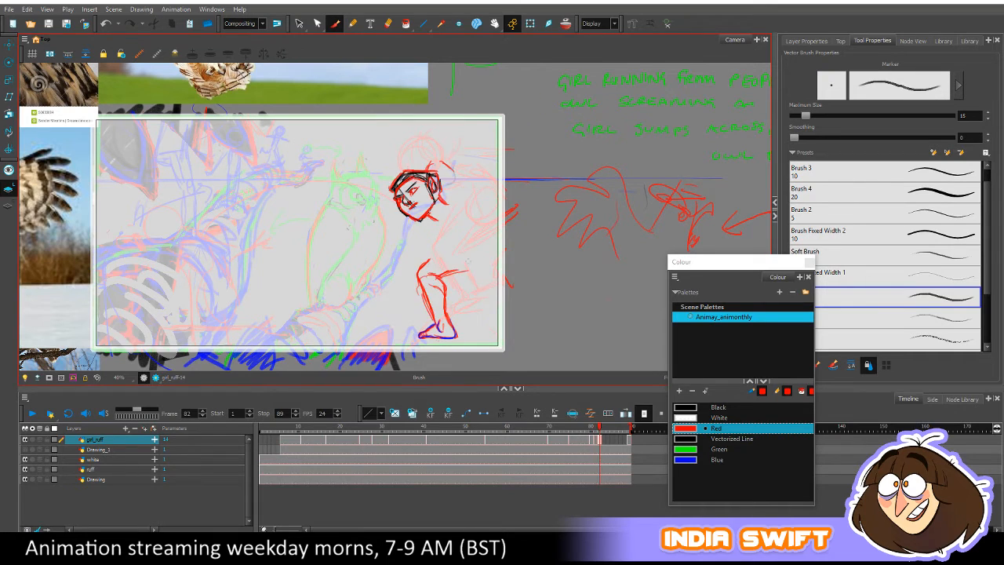
# Extend the front thigh in red up to a rounded hip on frame 82, closing its upper and lower contours.
pyautogui.press(',')
pyautogui.press('.')
pyautogui.press(',')
pyautogui.press('.')
pyautogui.press(',')
pyautogui.press('.')
pyautogui.moveTo(461, 271); pyautogui.dragTo(481, 263)
# Flip between frames 81 and 82 to examine how the front thigh and hip move.
pyautogui.press(',')
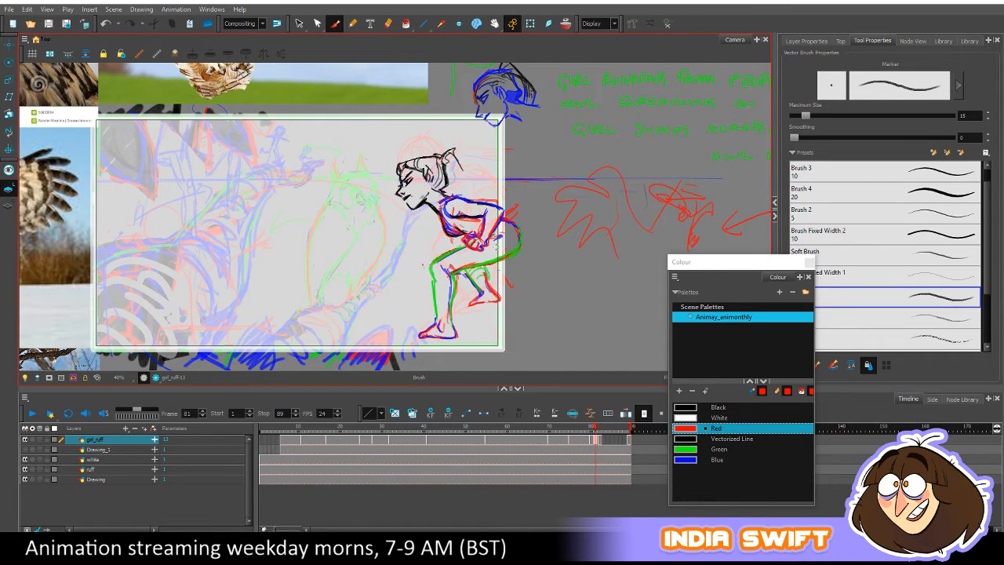
pyautogui.press('.')
pyautogui.press(',')
pyautogui.press('.')
pyautogui.press(',')
pyautogui.press('.')
pyautogui.press(',')
pyautogui.press('.')
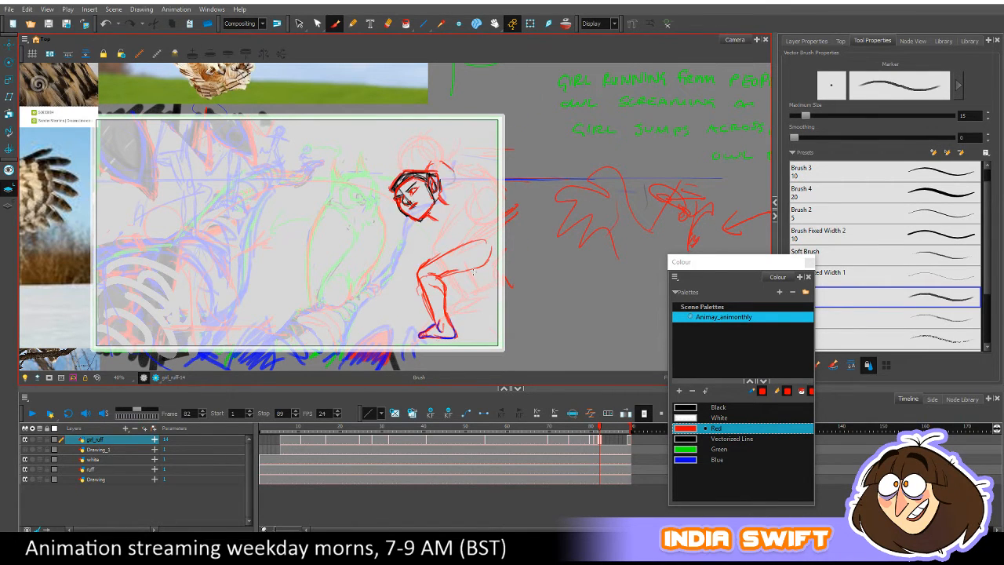
pyautogui.press(',')
pyautogui.press('.')
pyautogui.press(',')
pyautogui.press('.')
pyautogui.press(',')
pyautogui.press('.')
# Select the girl's back foot on frame 81 and copy it over to frame 82.
pyautogui.press(',')
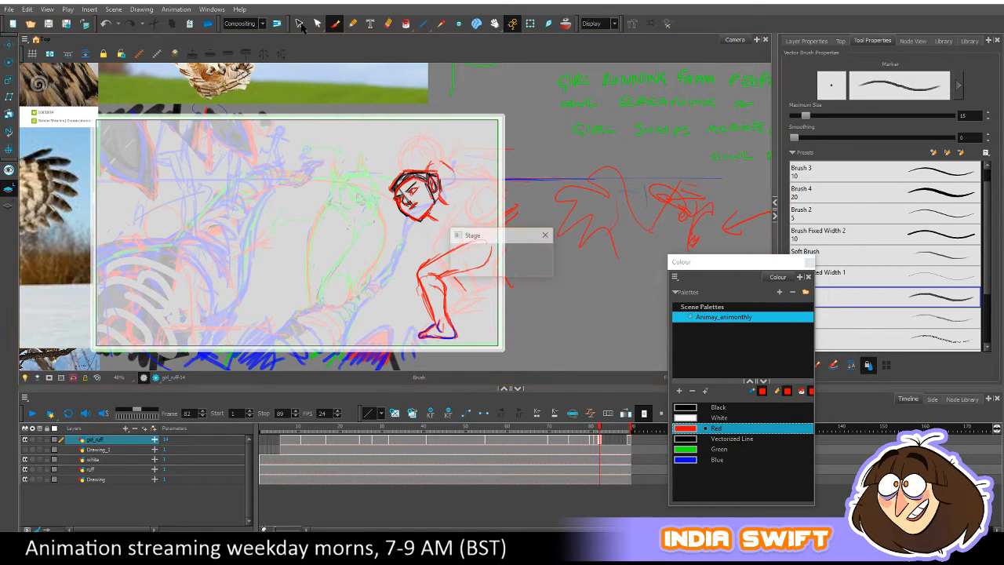
pyautogui.hotkey('alt', 's')
pyautogui.click(504, 300)
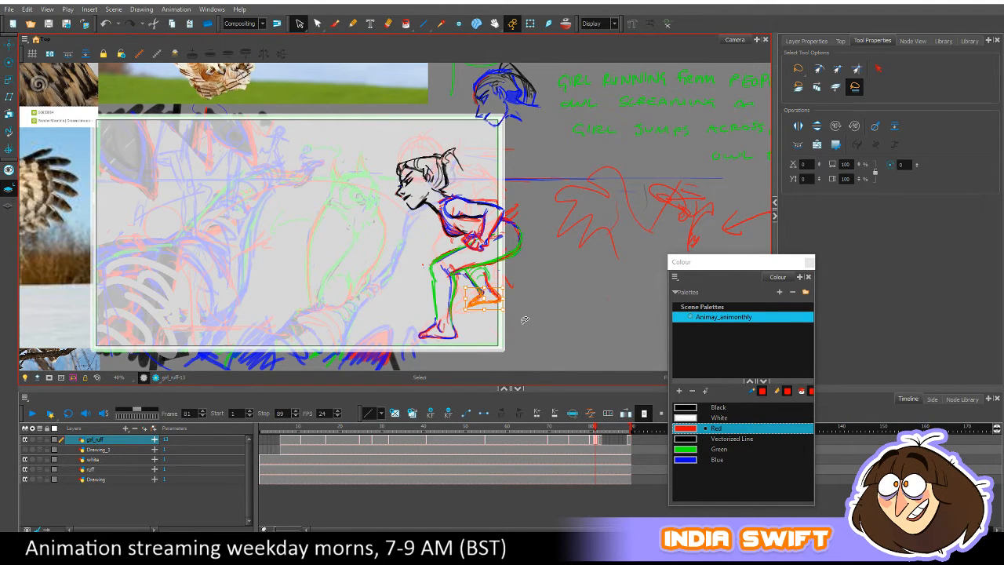
pyautogui.press('.')
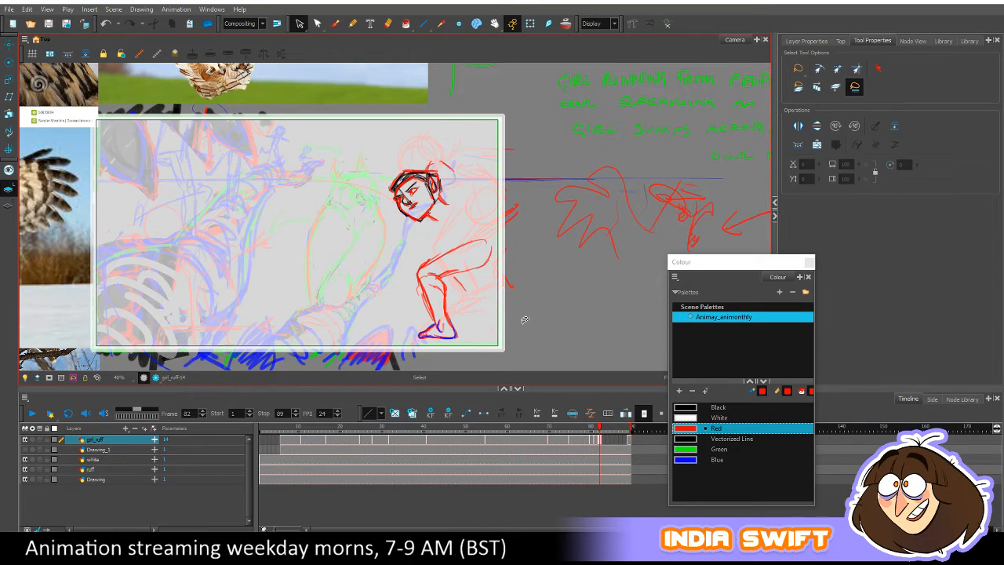
pyautogui.click(524, 320)
pyautogui.press(',')
pyautogui.press('.')
# Adjust the copied back foot's position slightly on frame 82 and compare it with frame 81.
pyautogui.click(501, 295)
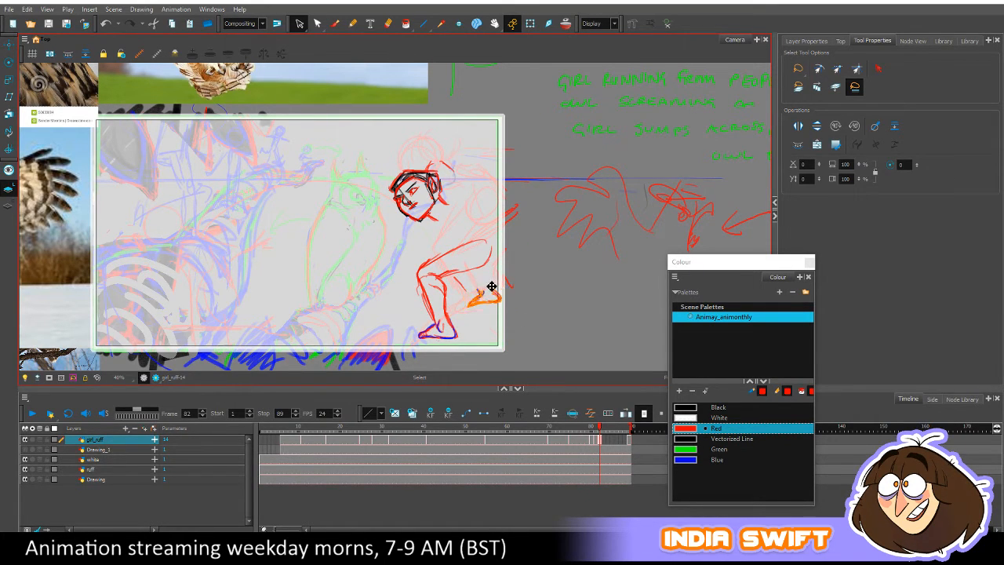
pyautogui.moveTo(492, 286); pyautogui.dragTo(493, 286)
pyautogui.click(513, 269)
pyautogui.press(',')
pyautogui.press('.')
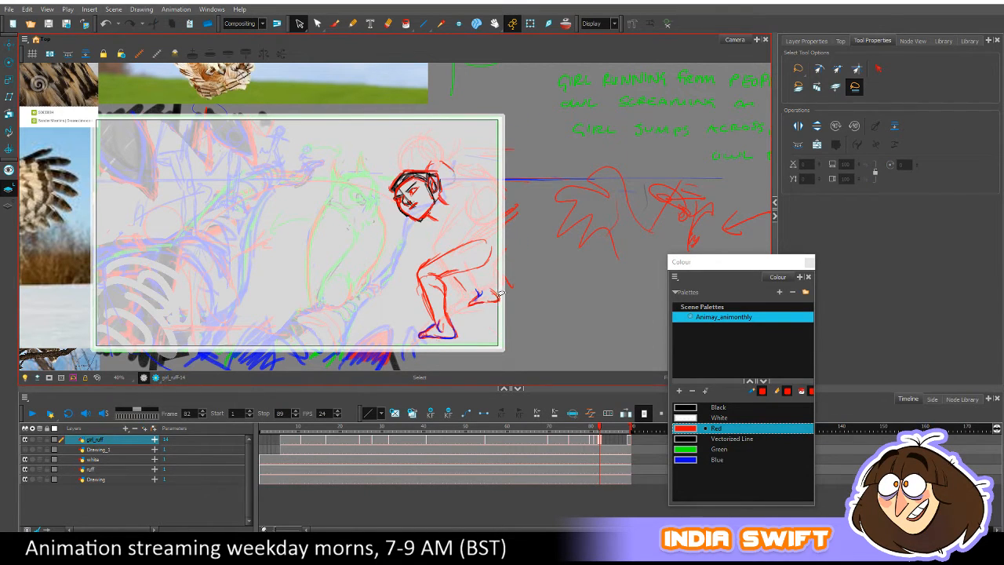
pyautogui.click(499, 294)
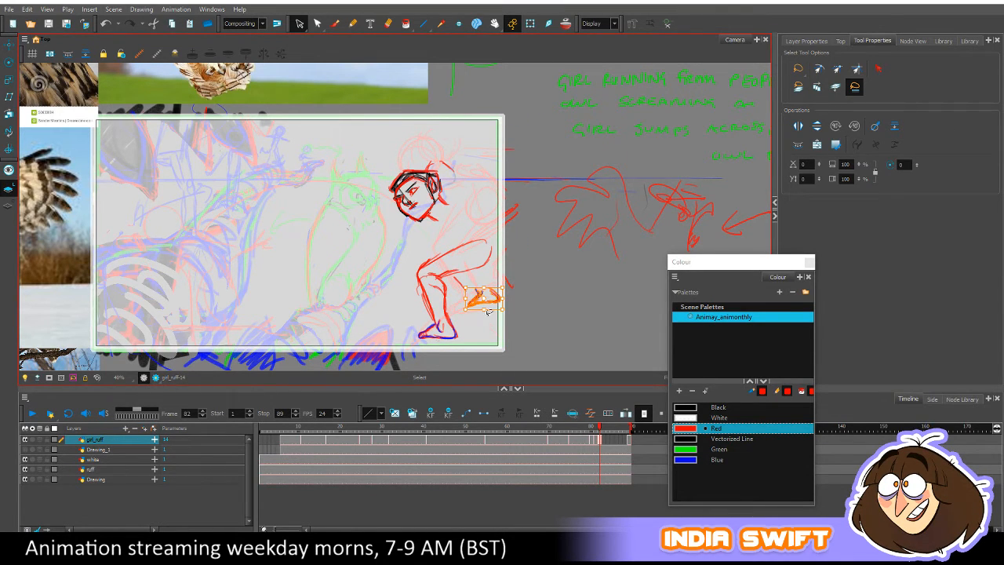
pyautogui.press(',')
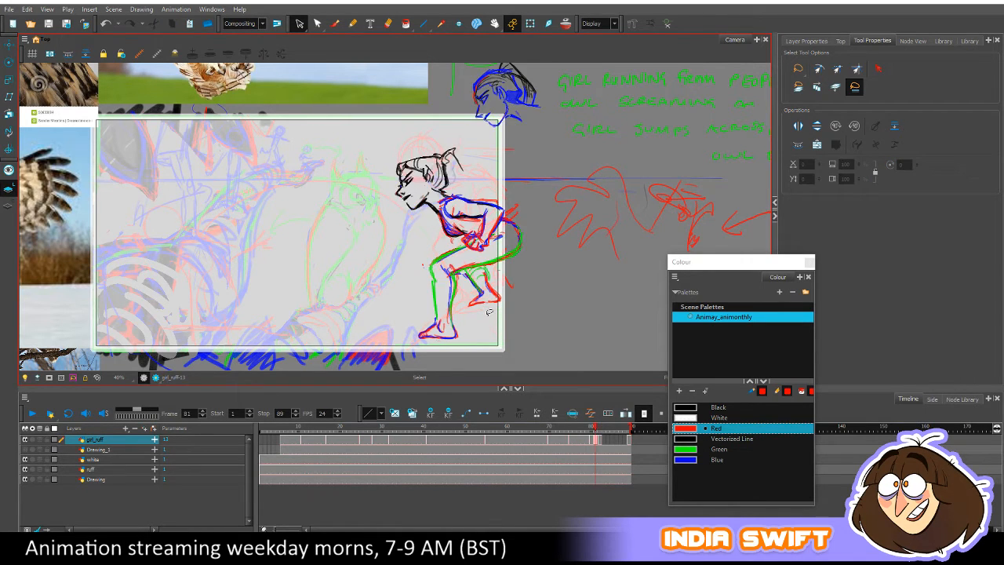
pyautogui.press('.')
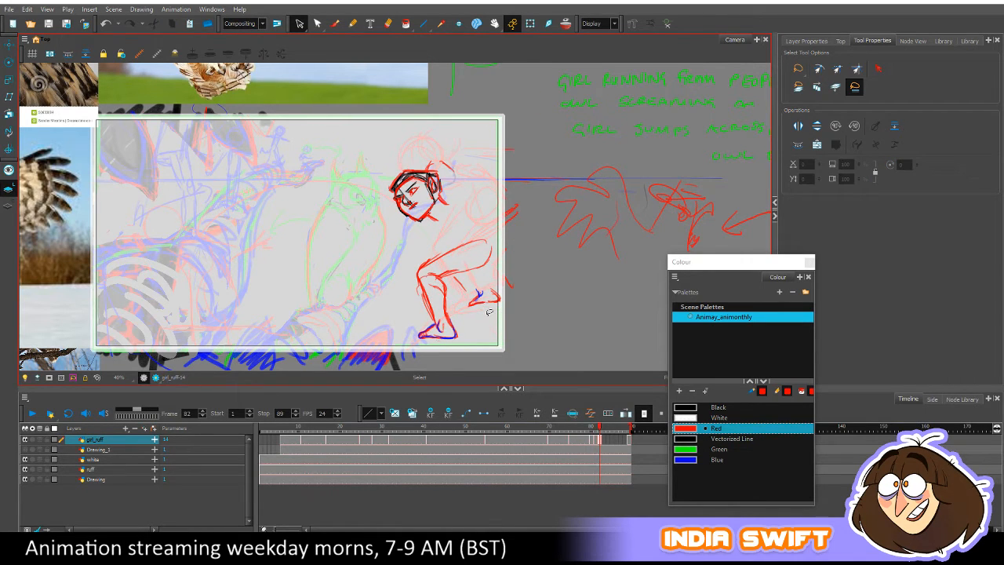
# Brush the back leg's shin and calf lines in red on frame 82, joining the thigh to the back foot.
pyautogui.click(335, 25)
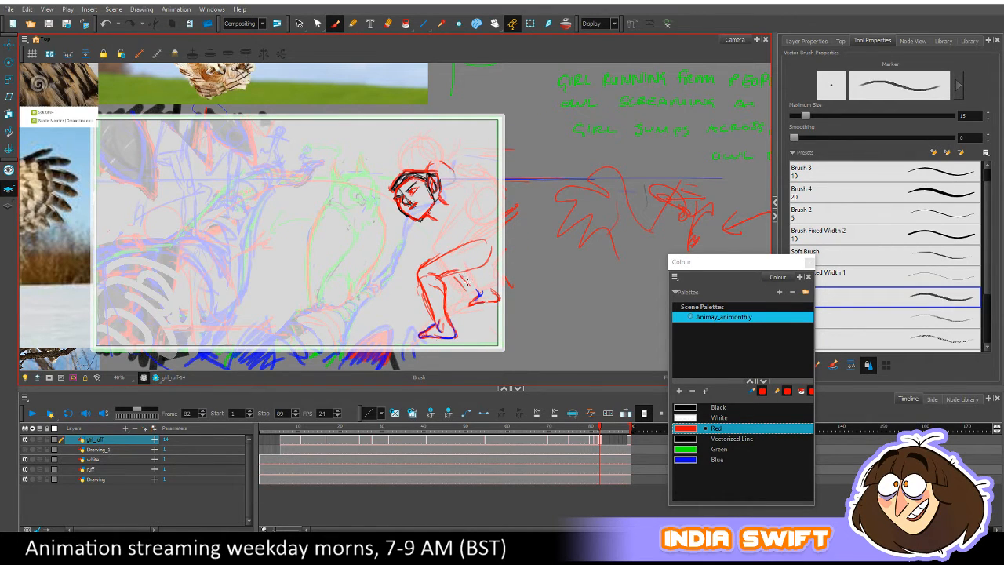
pyautogui.press(',')
pyautogui.press('.')
pyautogui.press(',')
pyautogui.press('.')
pyautogui.press(',')
pyautogui.press('.')
pyautogui.press(',')
pyautogui.press('.')
# Brush a green contour over the front leg on frame 82 and hatch curved green lines across its thigh and shin.
pyautogui.click(709, 449)
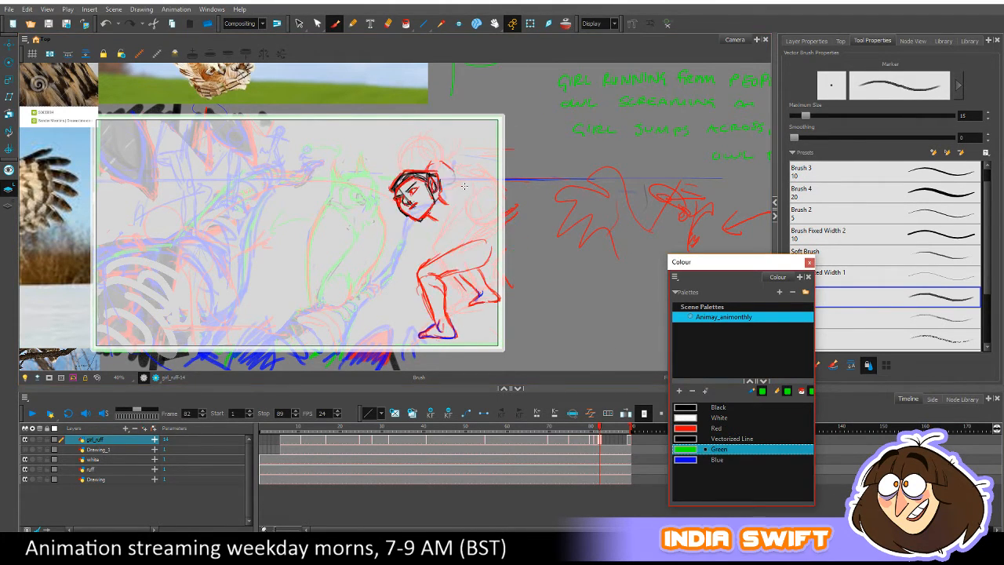
pyautogui.moveTo(427, 262)
pyautogui.mouseDown()
pyautogui.moveTo(465, 241)
pyautogui.moveTo(427, 264)
pyautogui.mouseUp()
pyautogui.press(',')
pyautogui.press('.')
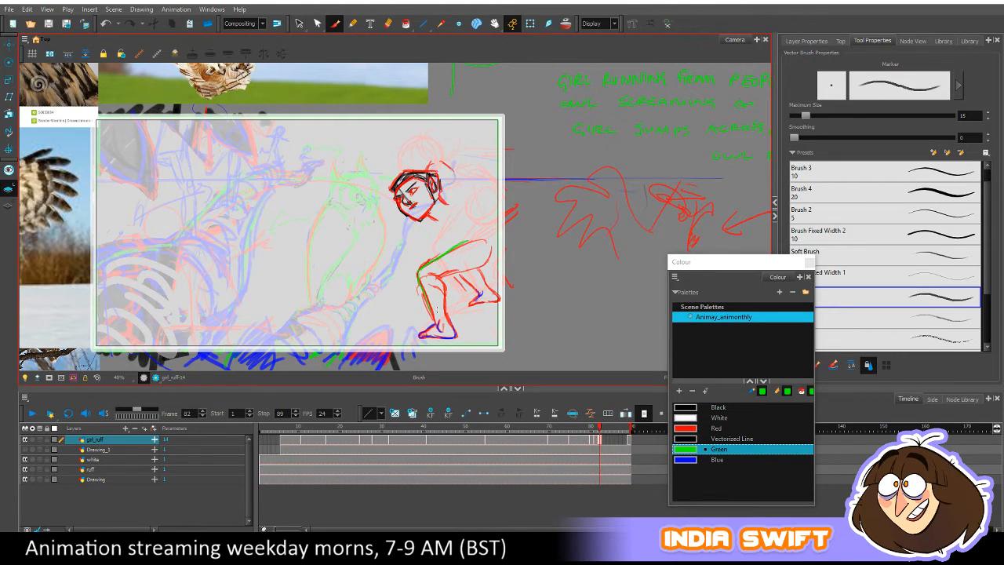
pyautogui.moveTo(440, 298)
pyautogui.mouseDown()
pyautogui.moveTo(426, 275)
pyautogui.moveTo(468, 248)
pyautogui.moveTo(474, 266)
pyautogui.mouseUp()
pyautogui.press(',')
pyautogui.press('.')
pyautogui.press(',')
pyautogui.press('.')
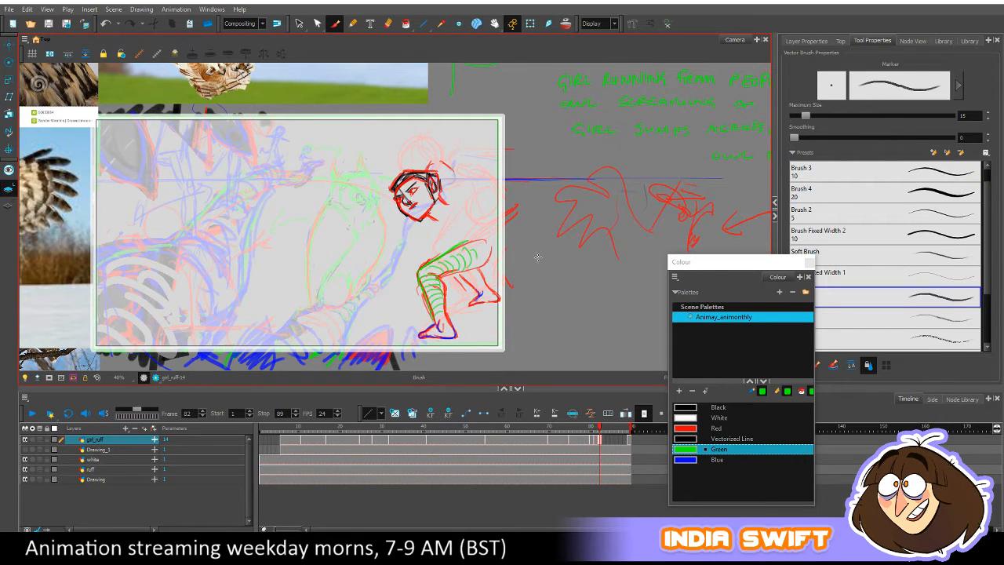
# Compare frames 81 and 82, then delete the red and green leg strokes from frame 82, keeping both feet.
pyautogui.press(',')
pyautogui.press('.')
pyautogui.press(',')
pyautogui.press('.')
pyautogui.press(',')
pyautogui.press('.')
pyautogui.press(',')
pyautogui.press('.')
pyautogui.hotkey('alt', 's')
pyautogui.moveTo(490, 249)
pyautogui.mouseDown()
pyautogui.moveTo(415, 306)
pyautogui.moveTo(482, 239)
pyautogui.mouseUp()
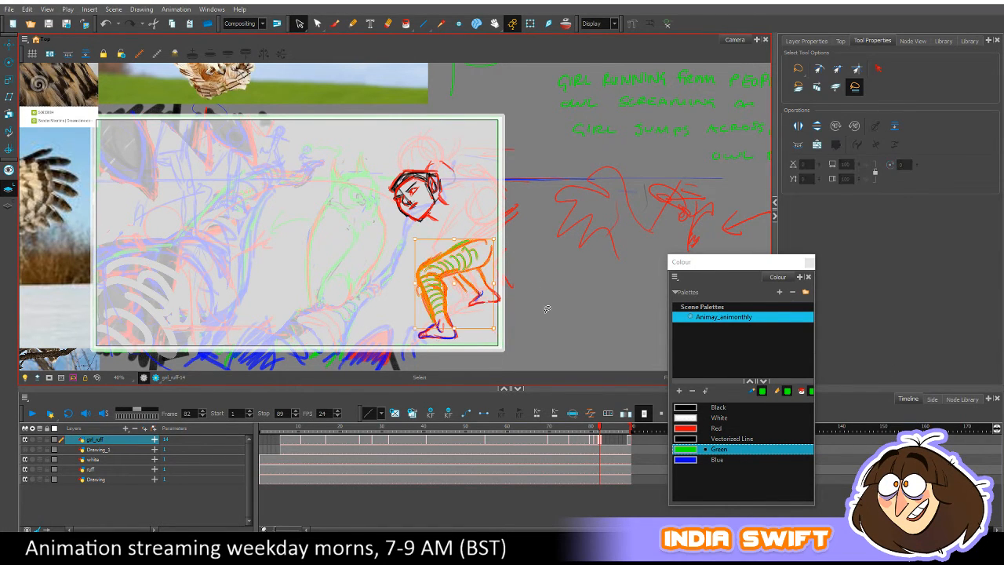
pyautogui.press('Delete')
# Brush the neck, front chest contour and a rounded chest form in blue on frame 82, following frame 81.
pyautogui.click(335, 23)
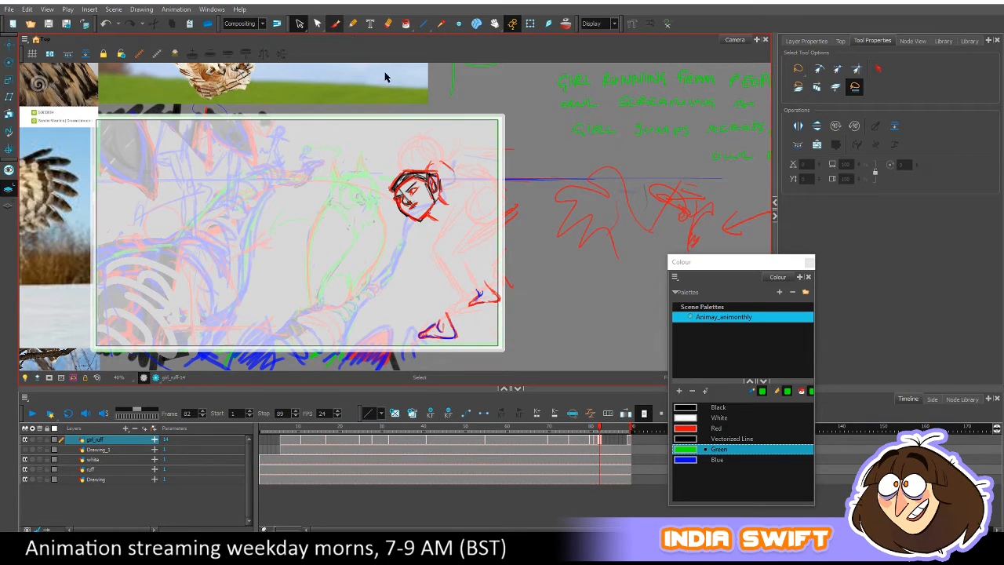
pyautogui.click(684, 459)
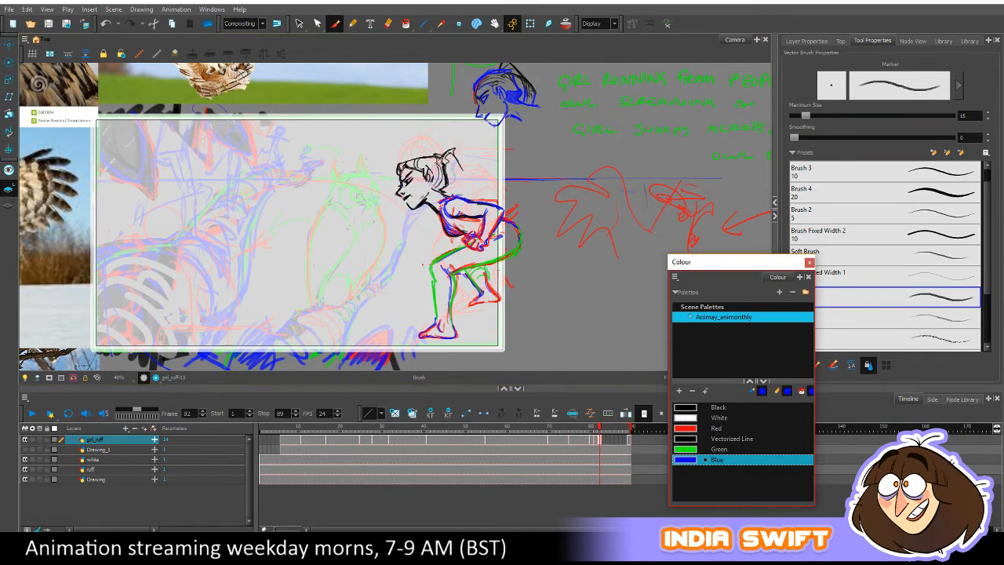
pyautogui.moveTo(428, 213)
pyautogui.mouseDown()
pyautogui.moveTo(443, 220)
pyautogui.moveTo(453, 205)
pyautogui.moveTo(446, 236)
pyautogui.moveTo(460, 237)
pyautogui.moveTo(455, 246)
pyautogui.moveTo(475, 235)
pyautogui.moveTo(469, 222)
pyautogui.mouseUp()
pyautogui.press('.')
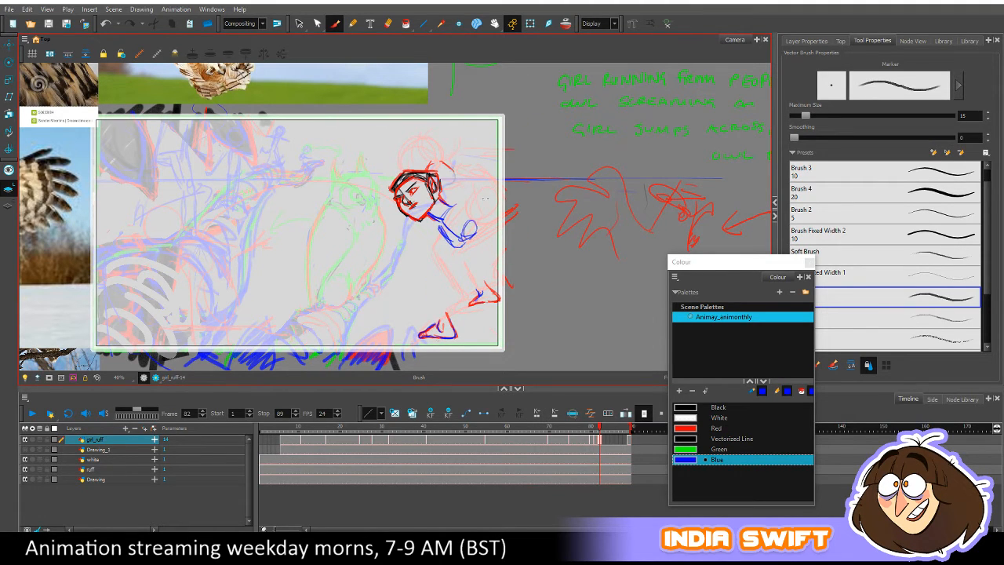
pyautogui.press('.')
pyautogui.press('.')
pyautogui.press('.')
# Extend the lower chest line back towards the belly and add a shoulder loop in blue on frame 82.
pyautogui.moveTo(427, 210)
pyautogui.mouseDown()
pyautogui.moveTo(454, 250)
pyautogui.moveTo(491, 244)
pyautogui.mouseUp()
pyautogui.press('.')
pyautogui.press('.')
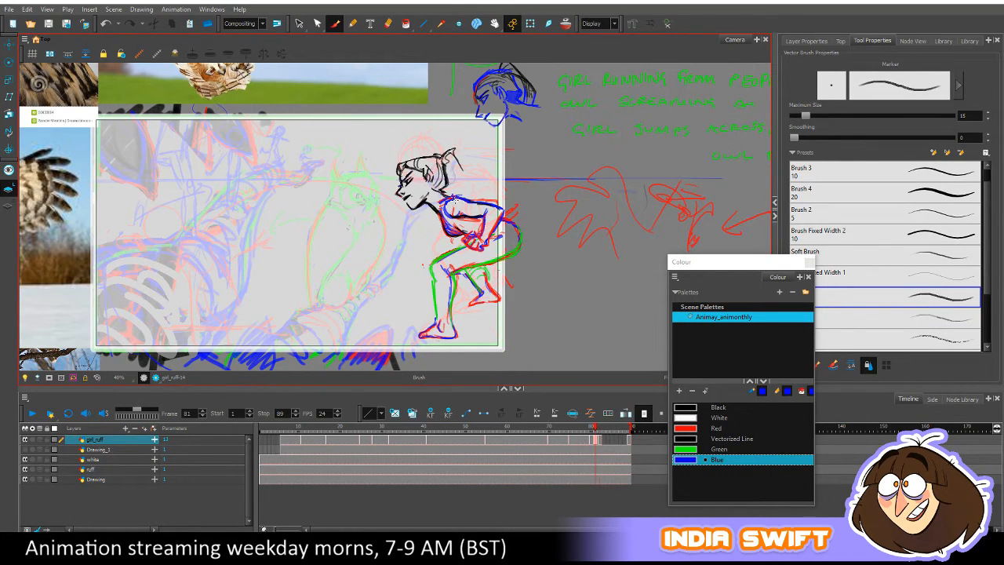
pyautogui.press('.')
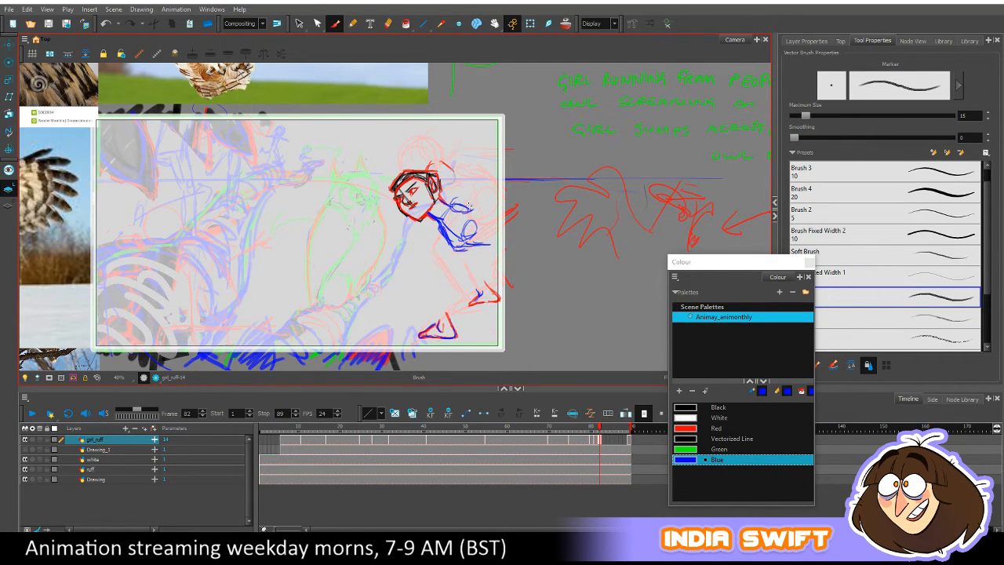
# Rough in the rear of the torso and the bent arm in blue on frame 82, checking against frame 81.
pyautogui.moveTo(472, 210); pyautogui.dragTo(491, 219)
pyautogui.press('.')
pyautogui.press('.')
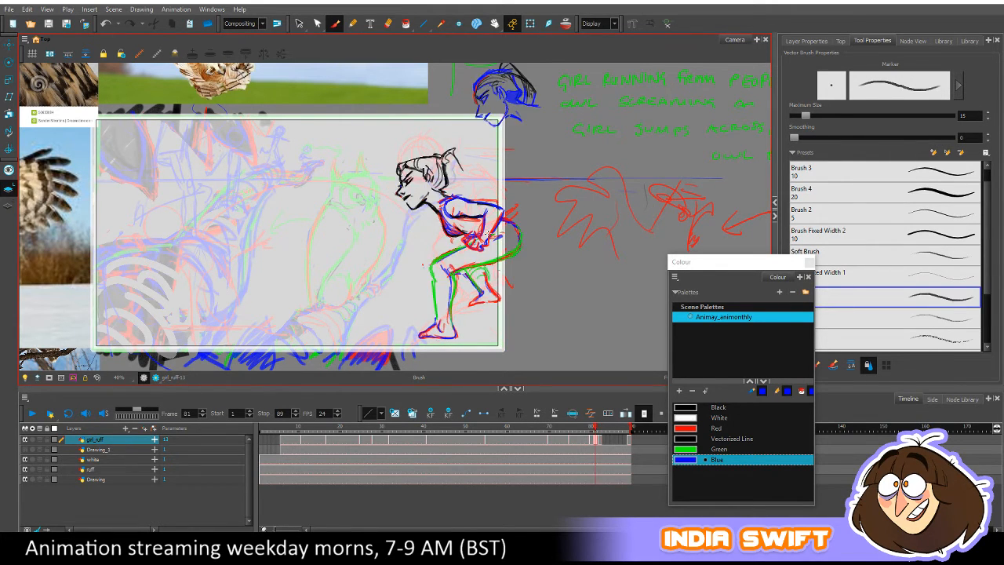
pyautogui.press('.')
pyautogui.moveTo(474, 245)
pyautogui.mouseDown()
pyautogui.moveTo(494, 247)
pyautogui.moveTo(494, 207)
pyautogui.moveTo(497, 236)
pyautogui.mouseUp()
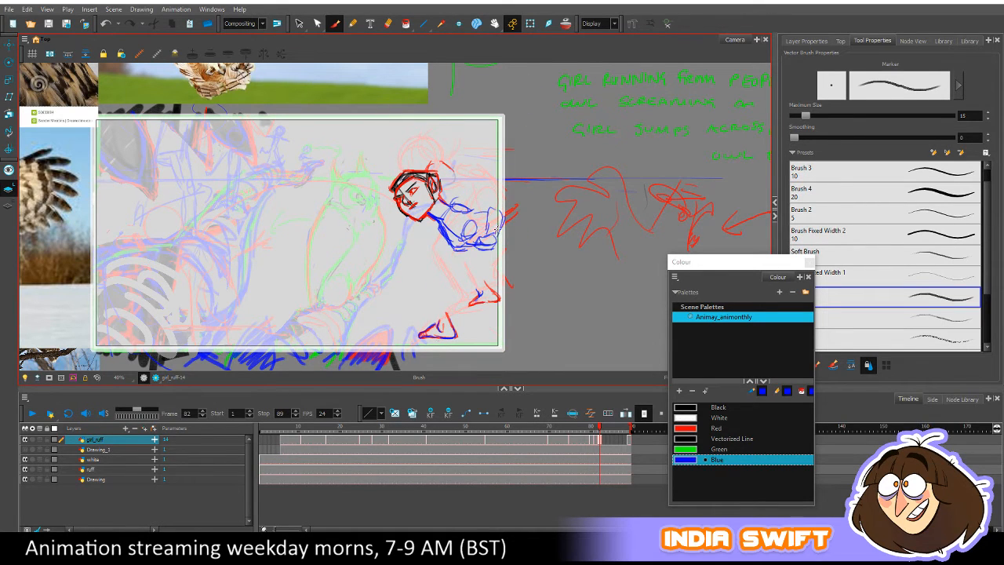
pyautogui.press('.')
# Brush the shoulder and upper back contour in blue on frame 82 and extend strokes behind the torso.
pyautogui.moveTo(470, 203)
pyautogui.mouseDown()
pyautogui.moveTo(493, 202)
pyautogui.moveTo(487, 213)
pyautogui.mouseUp()
pyautogui.press('.')
pyautogui.press(',')
pyautogui.press('.')
pyautogui.press('.')
pyautogui.press(',')
pyautogui.moveTo(483, 230)
pyautogui.mouseDown()
pyautogui.moveTo(480, 241)
pyautogui.moveTo(512, 223)
pyautogui.mouseUp()
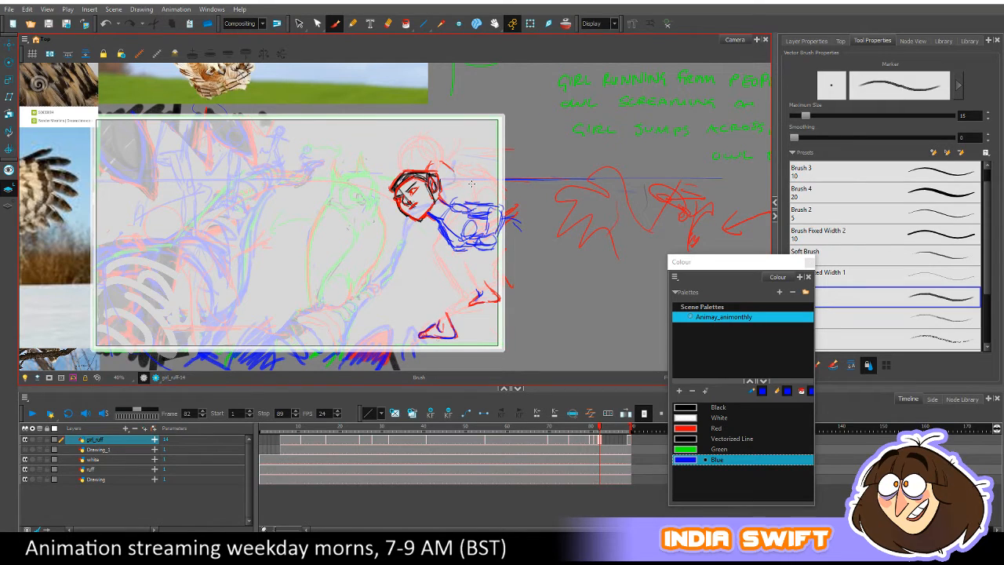
# Reinforce the rounded chest form and the shoulder lines with additional blue strokes on frame 82.
pyautogui.press('.')
pyautogui.press(',')
pyautogui.moveTo(459, 233); pyautogui.dragTo(474, 240)
pyautogui.press('.')
pyautogui.press(',')
pyautogui.moveTo(463, 235); pyautogui.dragTo(476, 232)
pyautogui.moveTo(455, 216); pyautogui.dragTo(473, 215)
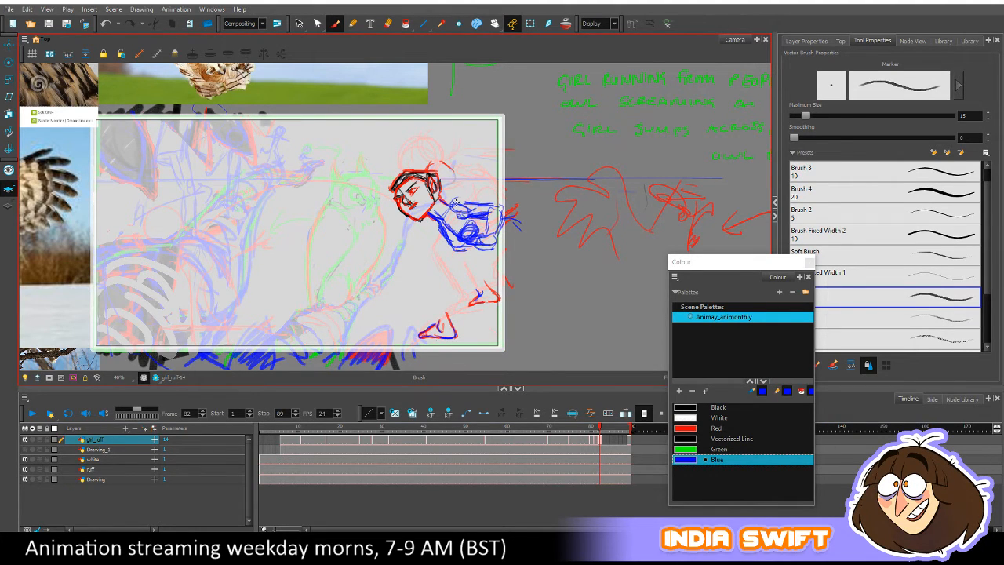
pyautogui.press(',')
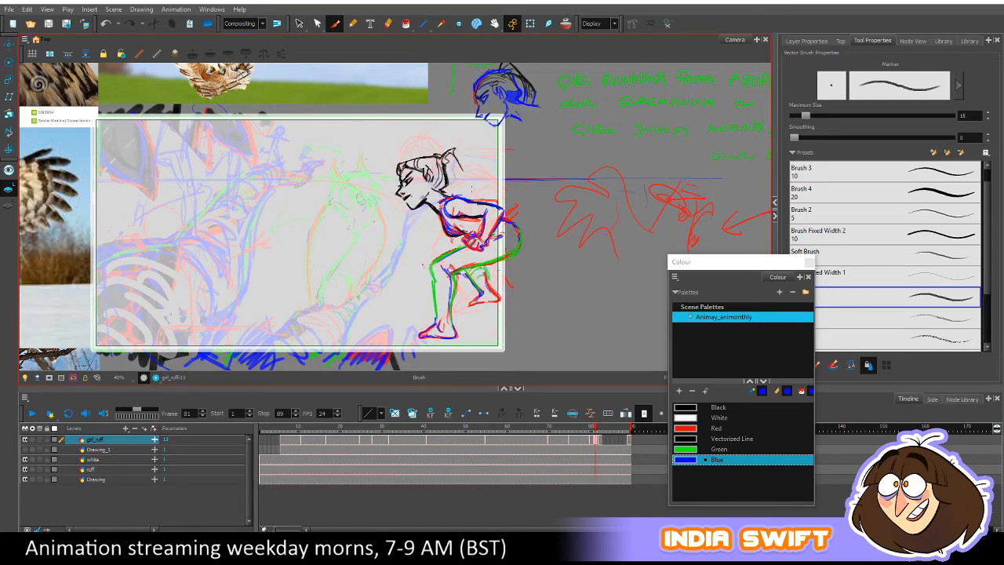
pyautogui.press('.')
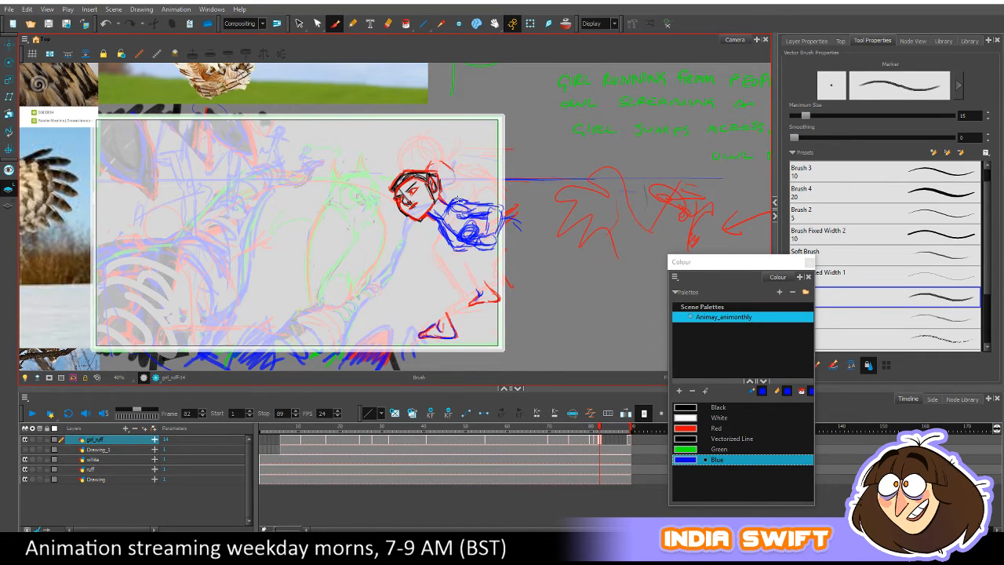
# Brush the curved hip and buttock contour in blue behind the torso on frame 82, flipping against frame 81.
pyautogui.press('.')
pyautogui.press(',')
pyautogui.press(',')
pyautogui.press('.')
pyautogui.press(',')
pyautogui.press('.')
pyautogui.press(',')
pyautogui.press('.')
pyautogui.press(',')
pyautogui.press('.')
pyautogui.press(',')
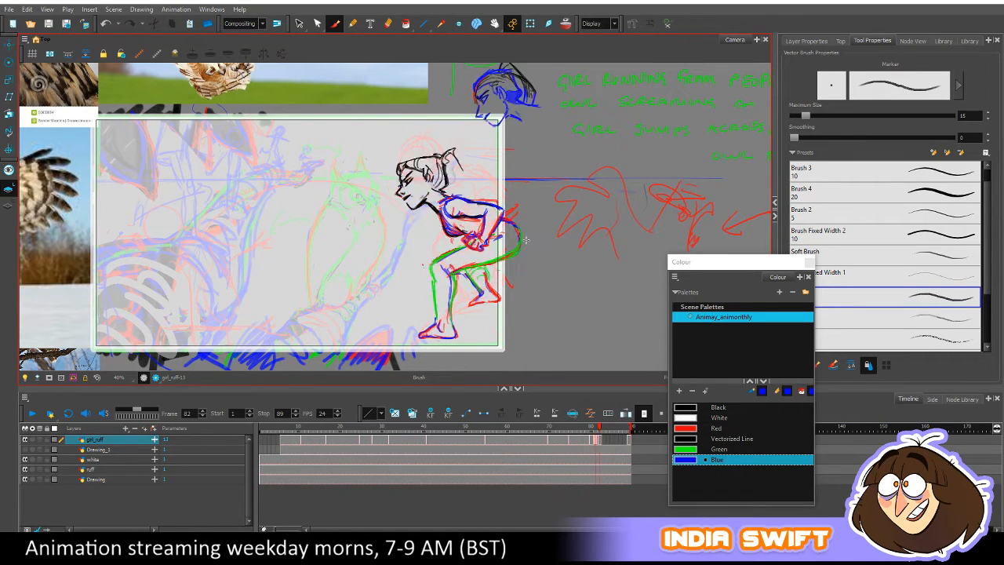
pyautogui.press('.')
pyautogui.press(',')
pyautogui.press('.')
pyautogui.press(',')
pyautogui.press('.')
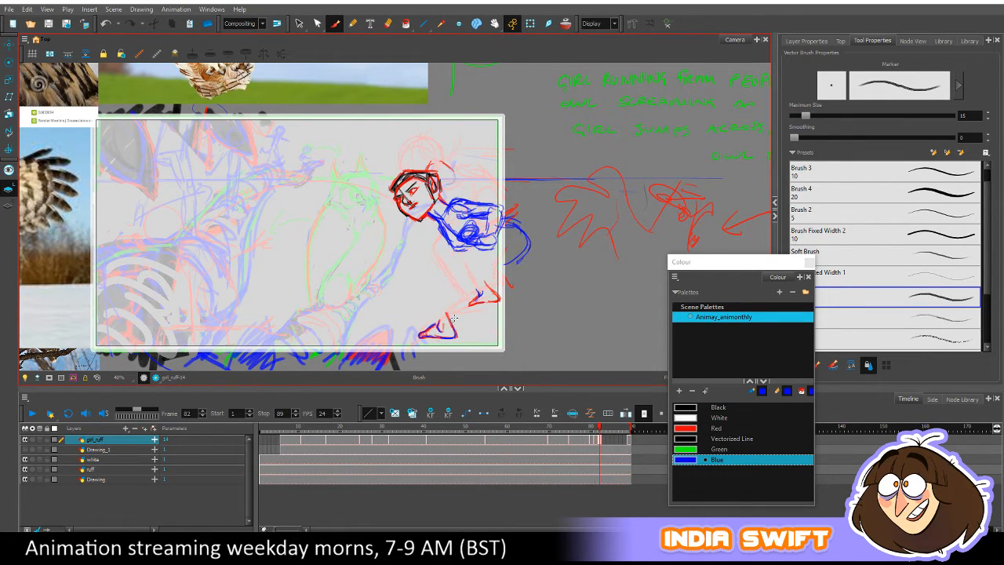
# Brush the front leg in blue on frame 82, joining the hip through the thigh, knee and shin to the foot.
pyautogui.moveTo(456, 318)
pyautogui.mouseDown()
pyautogui.moveTo(452, 279)
pyautogui.moveTo(442, 280)
pyautogui.moveTo(437, 325)
pyautogui.mouseUp()
pyautogui.moveTo(442, 284)
pyautogui.mouseDown()
pyautogui.moveTo(440, 318)
pyautogui.moveTo(454, 272)
pyautogui.moveTo(461, 297)
pyautogui.moveTo(526, 244)
pyautogui.moveTo(449, 266)
pyautogui.moveTo(441, 284)
pyautogui.mouseUp()
pyautogui.press(',')
pyautogui.press('.')
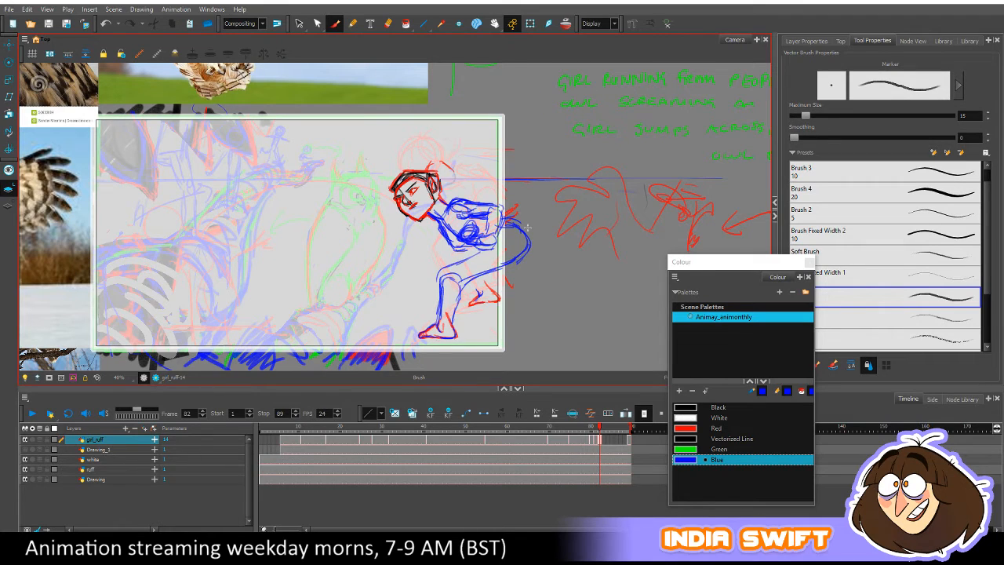
# Brush the top line of the front thigh down to the knee in blue on frame 82, checking against frame 81.
pyautogui.press(',')
pyautogui.press('.')
pyautogui.press(',')
pyautogui.press('.')
pyautogui.moveTo(470, 252); pyautogui.dragTo(436, 276)
pyautogui.press(',')
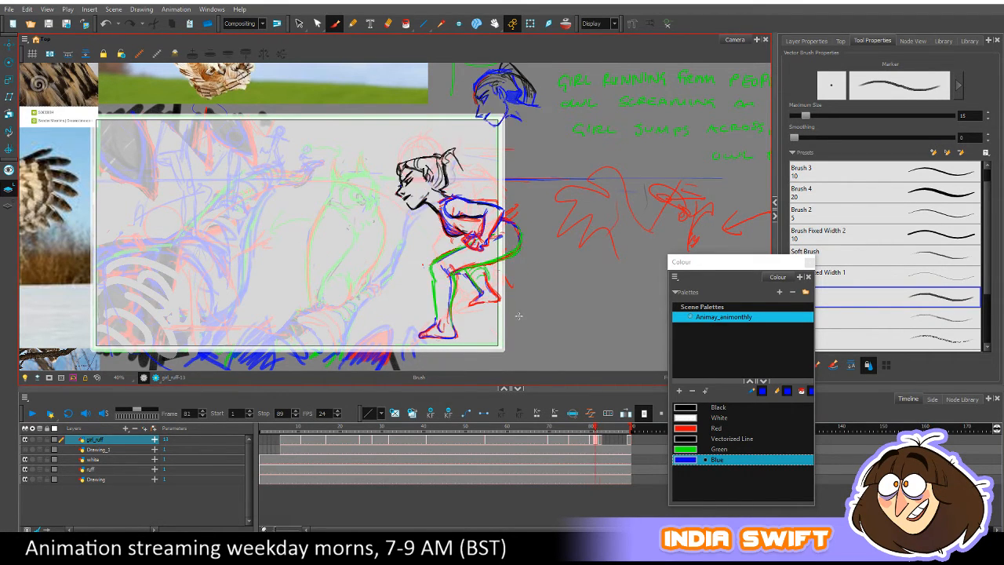
pyautogui.press('.')
pyautogui.press(',')
pyautogui.press('.')
pyautogui.press(',')
pyautogui.press('.')
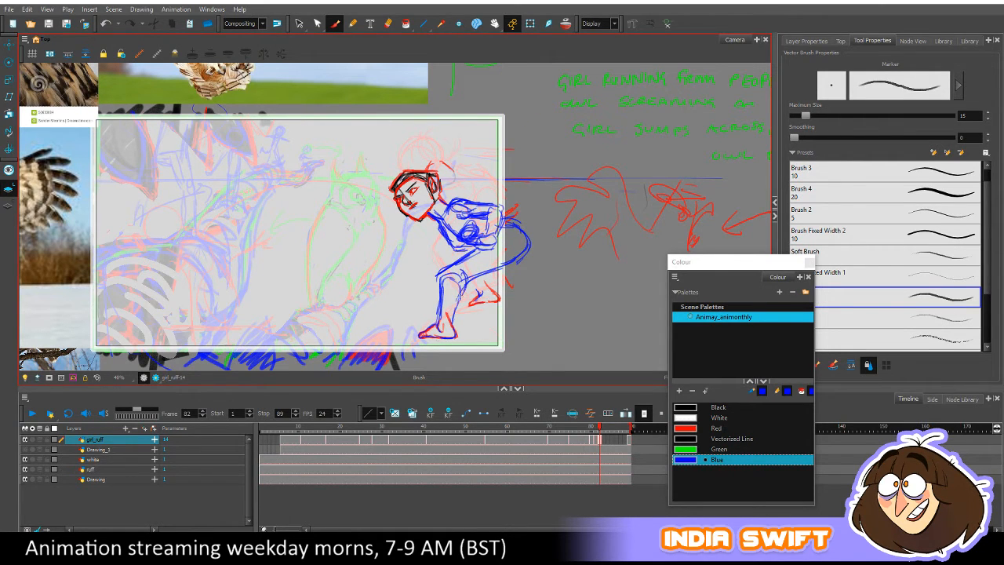
# Erase the old front shin contour on frame 82 and redraw it in blue from knee to ankle.
pyautogui.press(',')
pyautogui.press('.')
pyautogui.hotkey('alt', 'e')
pyautogui.moveTo(441, 307)
pyautogui.mouseDown()
pyautogui.moveTo(437, 275)
pyautogui.moveTo(435, 312)
pyautogui.moveTo(449, 259)
pyautogui.mouseUp()
pyautogui.hotkey('alt', 'b')
pyautogui.press(',')
pyautogui.press('.')
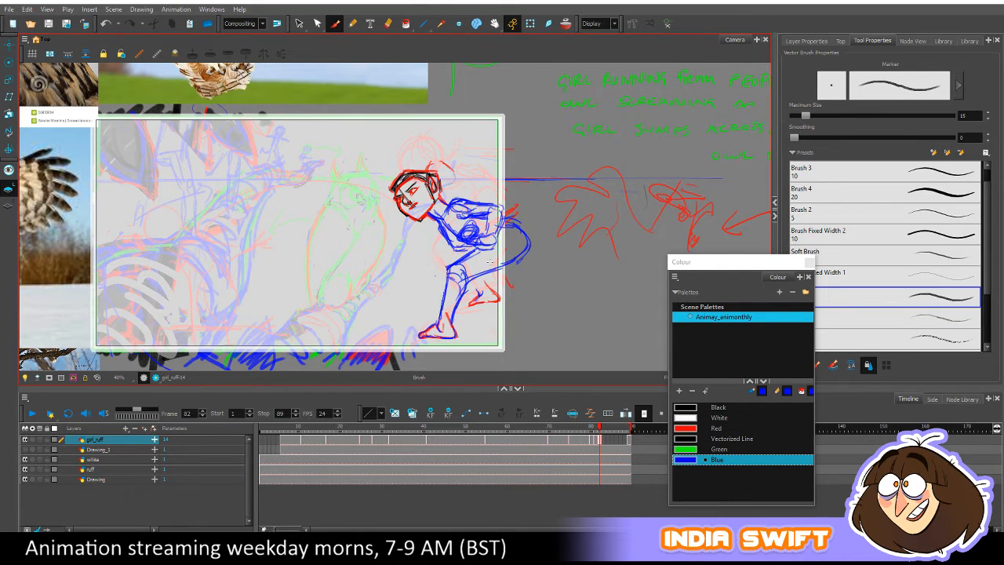
pyautogui.press(',')
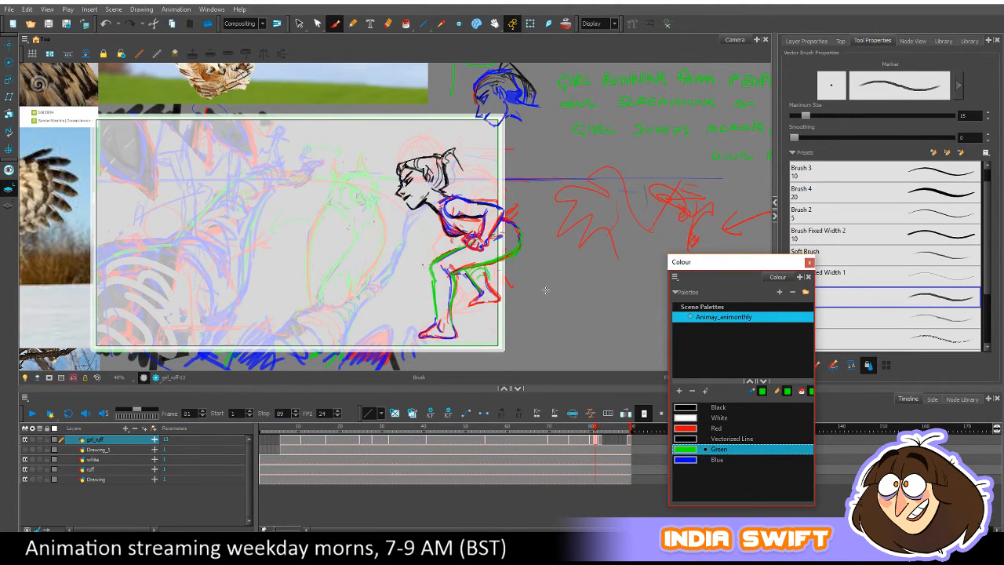
pyautogui.press('.')
# Trace the front thigh, knee and shin contours in red on frame 82, flipping against frame 81.
pyautogui.click(684, 428)
pyautogui.press(',')
pyautogui.press('.')
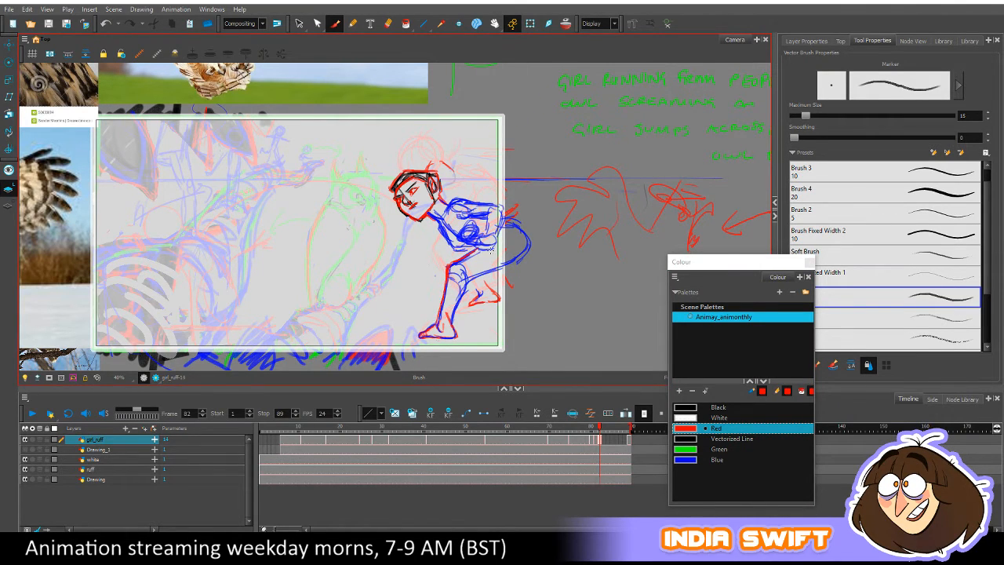
pyautogui.press(',')
pyautogui.press('.')
pyautogui.press(',')
pyautogui.press('.')
pyautogui.press(',')
pyautogui.press('.')
# Lasso the front foot on frame 82 with the Select tool and adjust its placement against frame 81.
pyautogui.click(298, 22)
pyautogui.moveTo(443, 284)
pyautogui.mouseDown()
pyautogui.moveTo(463, 339)
pyautogui.moveTo(416, 316)
pyautogui.mouseUp()
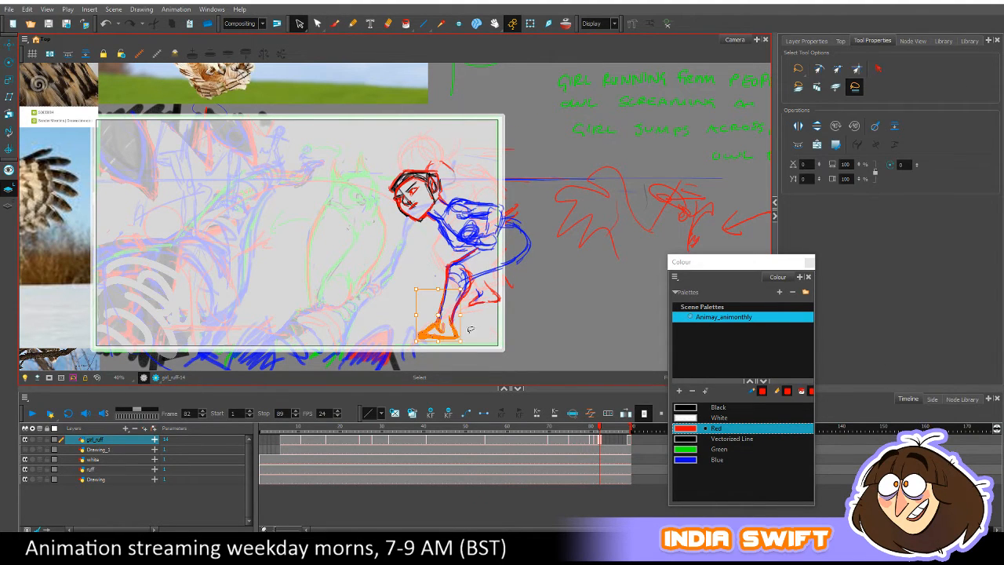
pyautogui.press(',')
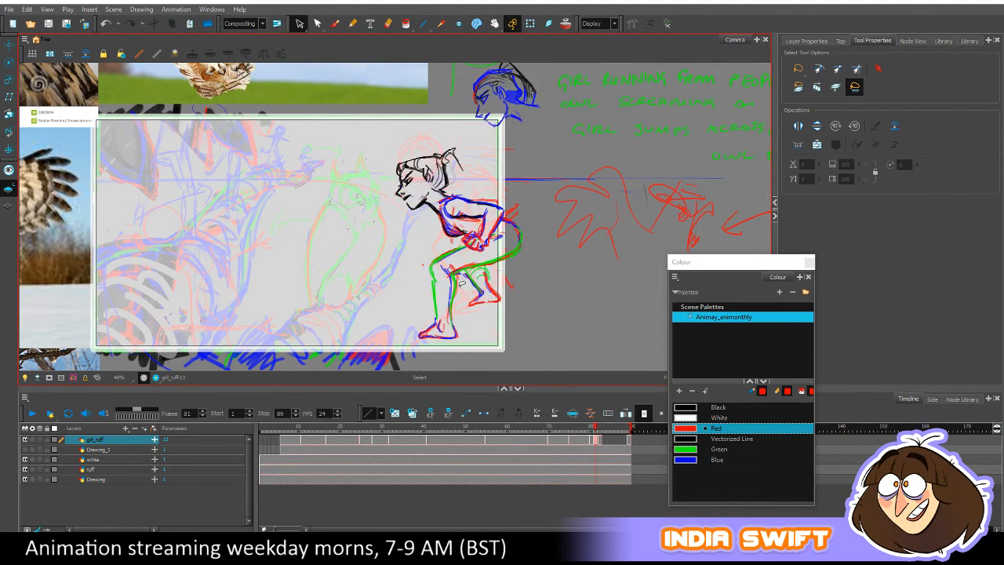
pyautogui.press('.')
pyautogui.moveTo(456, 328); pyautogui.dragTo(445, 312)
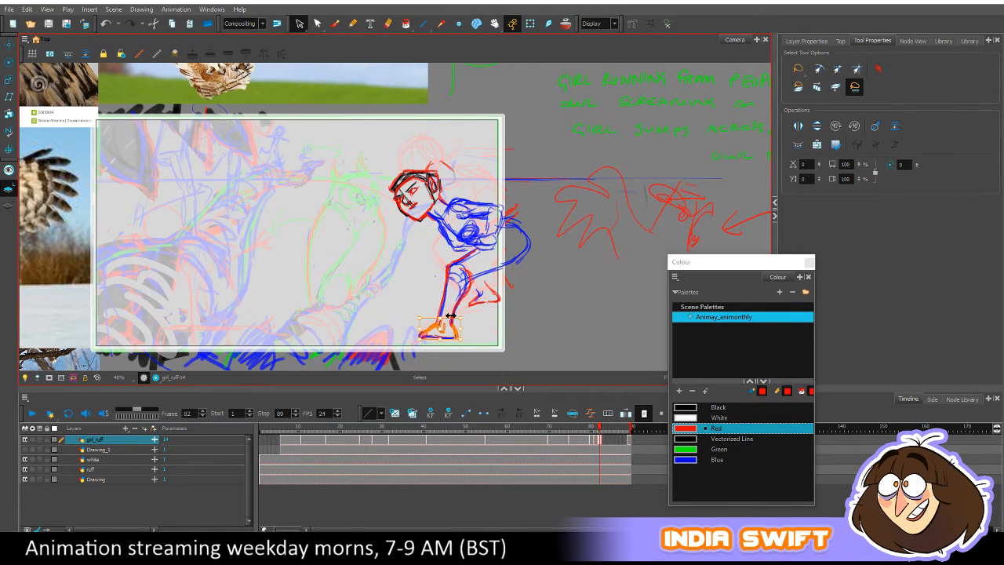
pyautogui.click(461, 312)
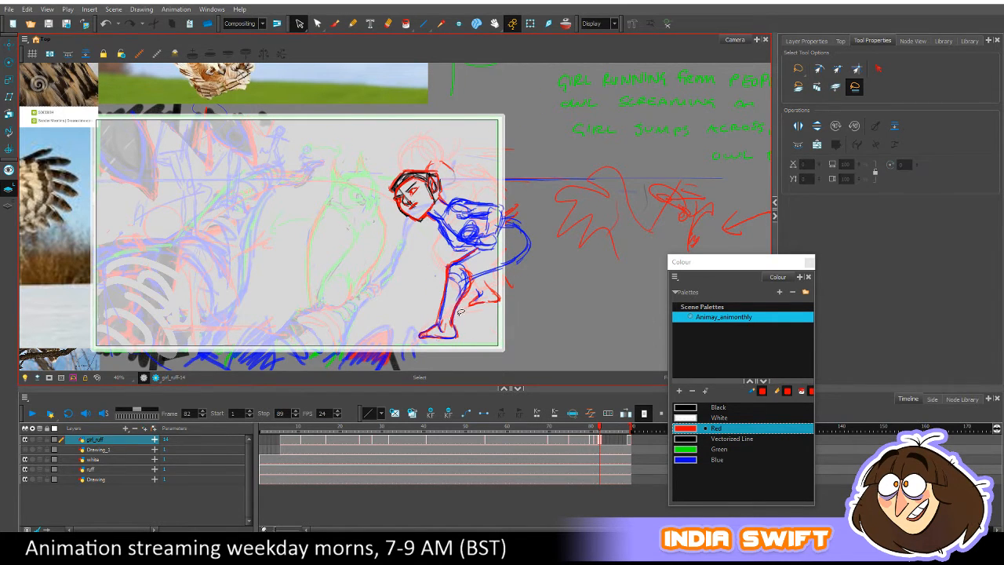
pyautogui.press(',')
pyautogui.press('.')
pyautogui.moveTo(463, 333)
pyautogui.mouseDown()
pyautogui.moveTo(433, 334)
pyautogui.moveTo(453, 314)
pyautogui.mouseUp()
pyautogui.click(462, 306)
# Select the lower part of the front leg on frame 82 and adjust it against frame 81.
pyautogui.press(',')
pyautogui.press('.')
pyautogui.press(',')
pyautogui.press('.')
pyautogui.press(',')
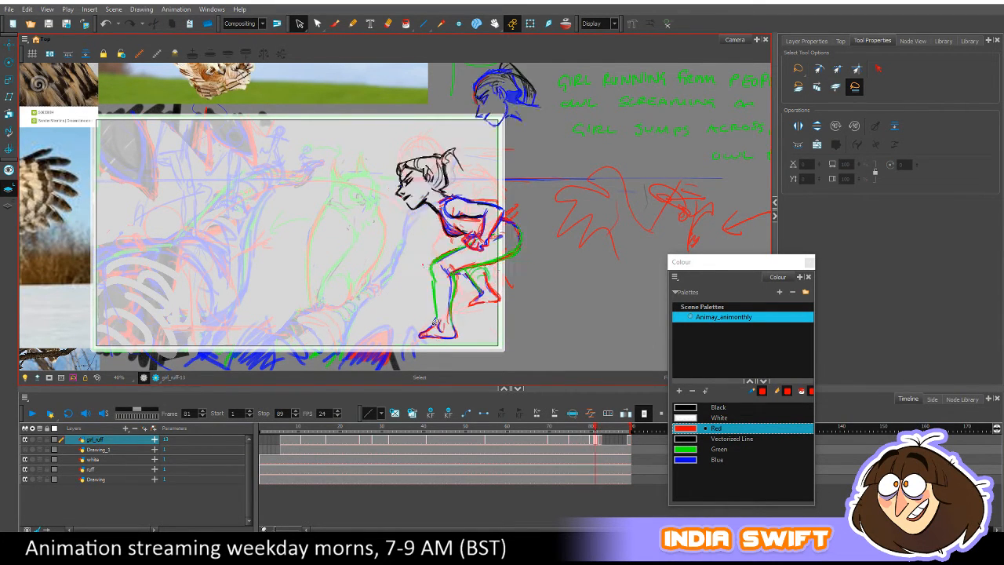
pyautogui.press('.')
pyautogui.moveTo(462, 320); pyautogui.dragTo(453, 291)
pyautogui.click(460, 284)
pyautogui.press(',')
pyautogui.press('.')
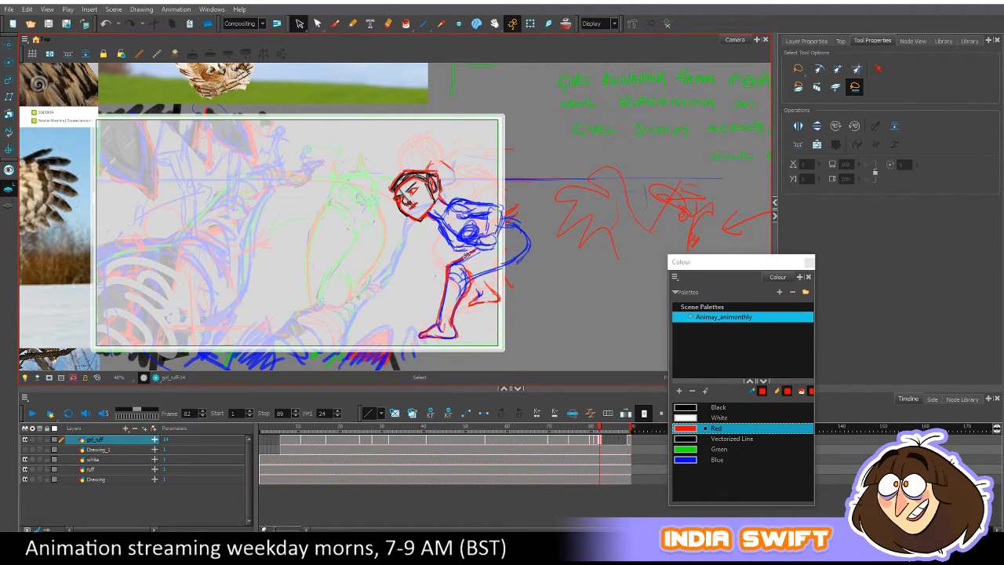
# Brush the calf contour of the front leg in blue on frame 82, comparing it with frame 81.
pyautogui.click(336, 23)
pyautogui.press(',')
pyautogui.press('.')
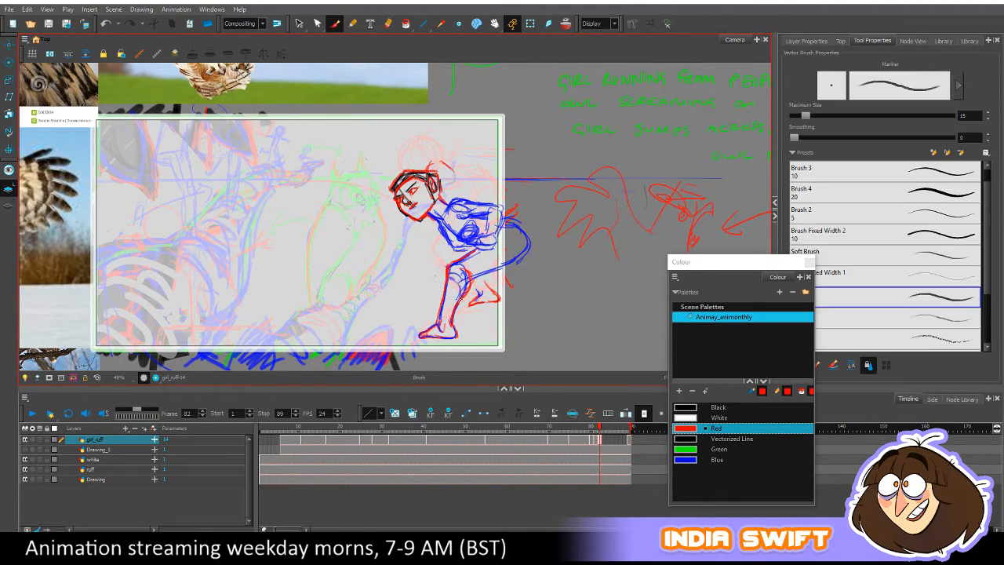
pyautogui.press(',')
pyautogui.press('.')
pyautogui.press(',')
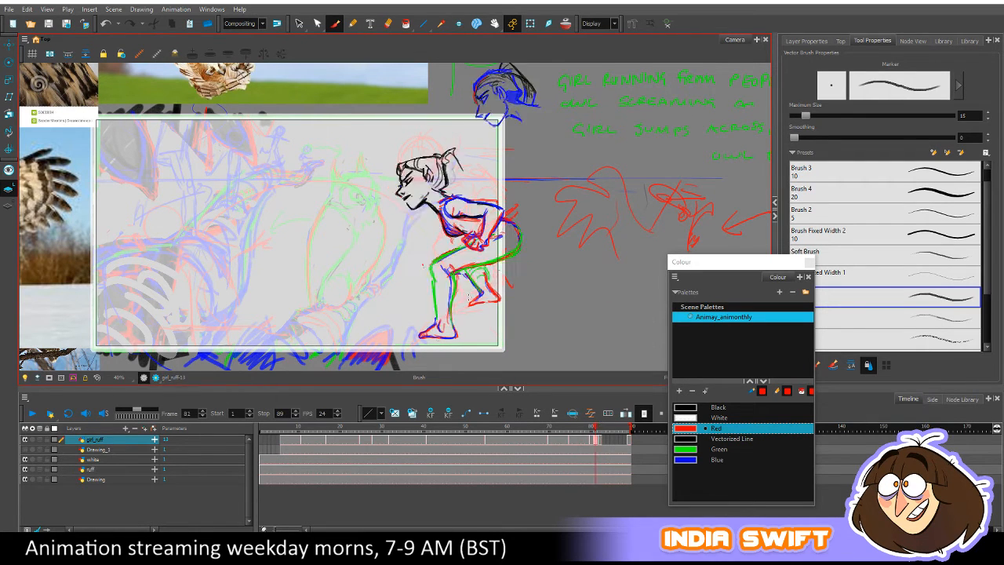
pyautogui.press('.')
pyautogui.click(696, 459)
pyautogui.press(',')
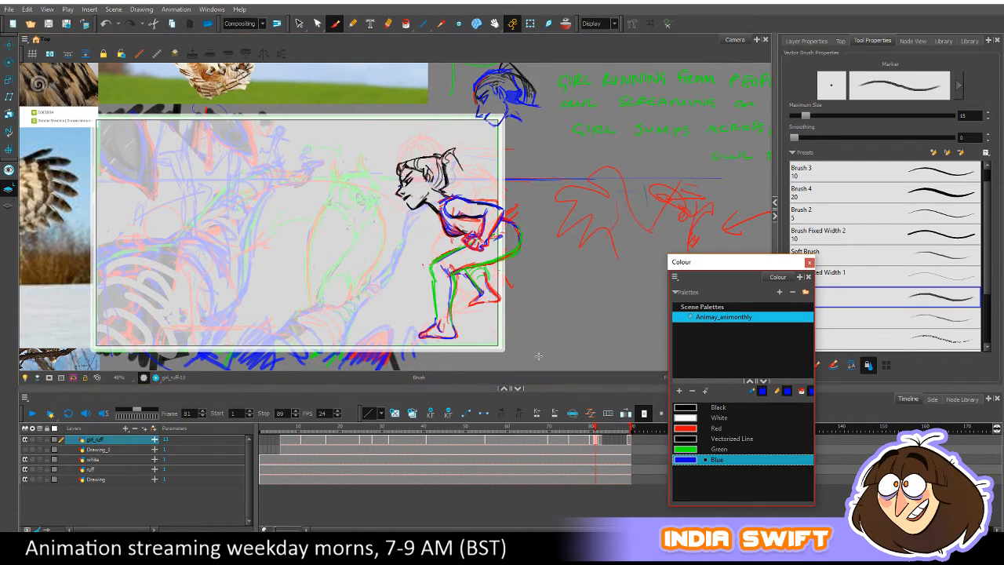
pyautogui.press('.')
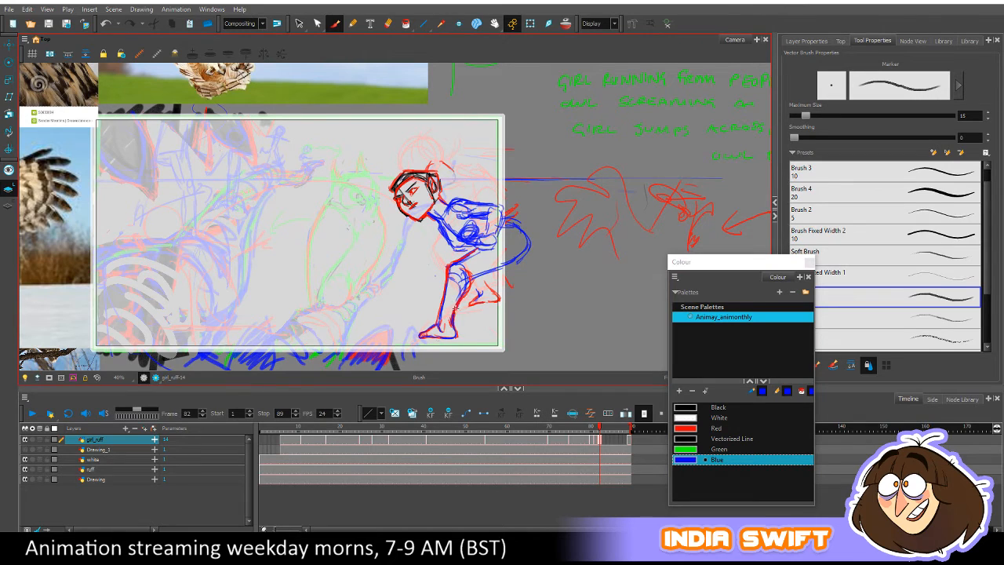
pyautogui.moveTo(454, 314); pyautogui.dragTo(471, 276)
pyautogui.press(',')
pyautogui.press('.')
pyautogui.press(',')
pyautogui.press('.')
# Rework the front shin contour between ankle and knee in blue on frame 82.
pyautogui.moveTo(449, 314)
pyautogui.mouseDown()
pyautogui.moveTo(450, 333)
pyautogui.moveTo(465, 283)
pyautogui.moveTo(463, 296)
pyautogui.moveTo(450, 267)
pyautogui.mouseUp()
pyautogui.press(',')
pyautogui.press('.')
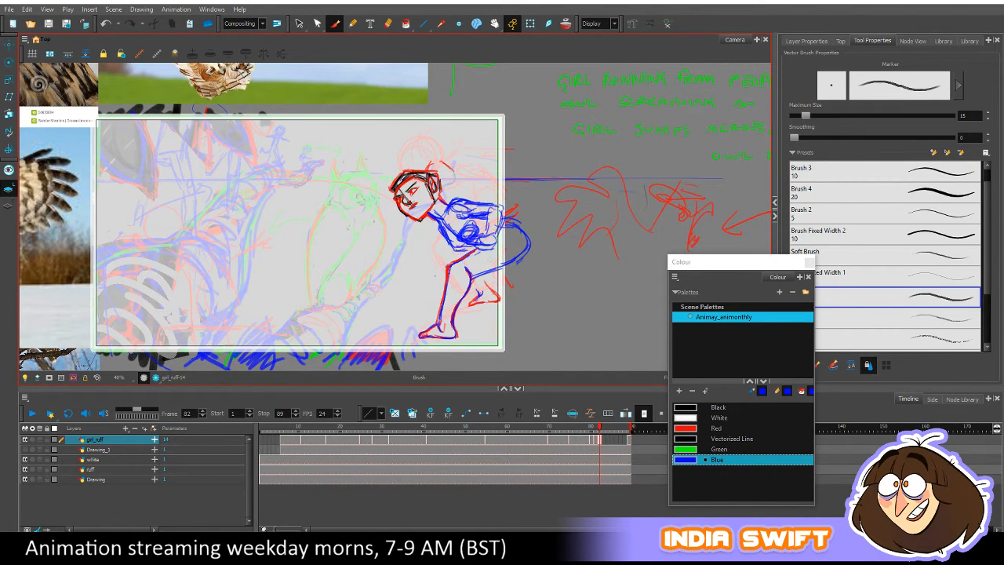
pyautogui.press(',')
pyautogui.press('.')
# Brush the kneecap and the underside of the front thigh in blue on frame 82.
pyautogui.moveTo(450, 264); pyautogui.dragTo(448, 270)
pyautogui.moveTo(475, 273); pyautogui.dragTo(522, 253)
pyautogui.press(',')
pyautogui.press('.')
# Trace the hip and buttock curve and the underside of the thigh in red on frame 82.
pyautogui.click(705, 427)
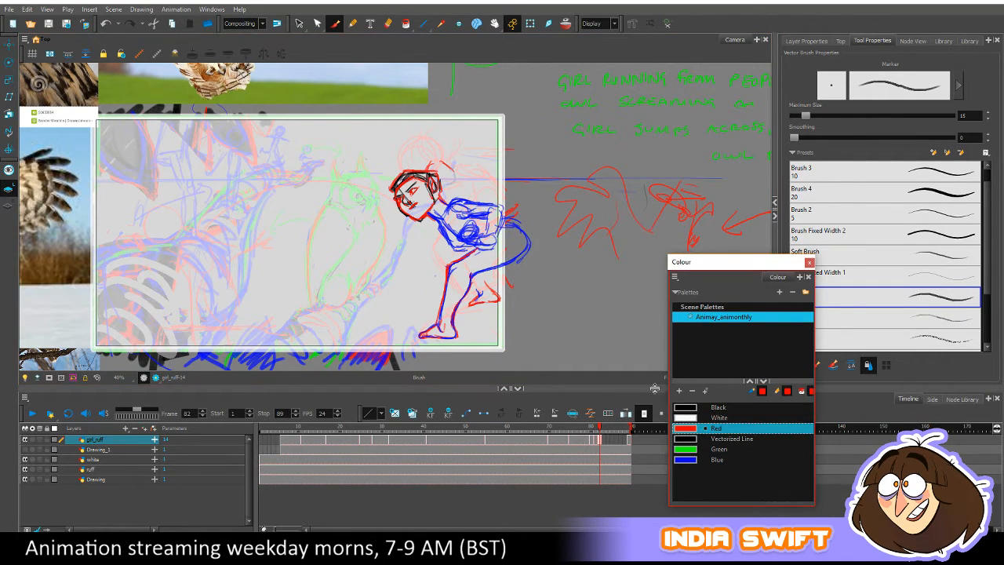
pyautogui.click(507, 223)
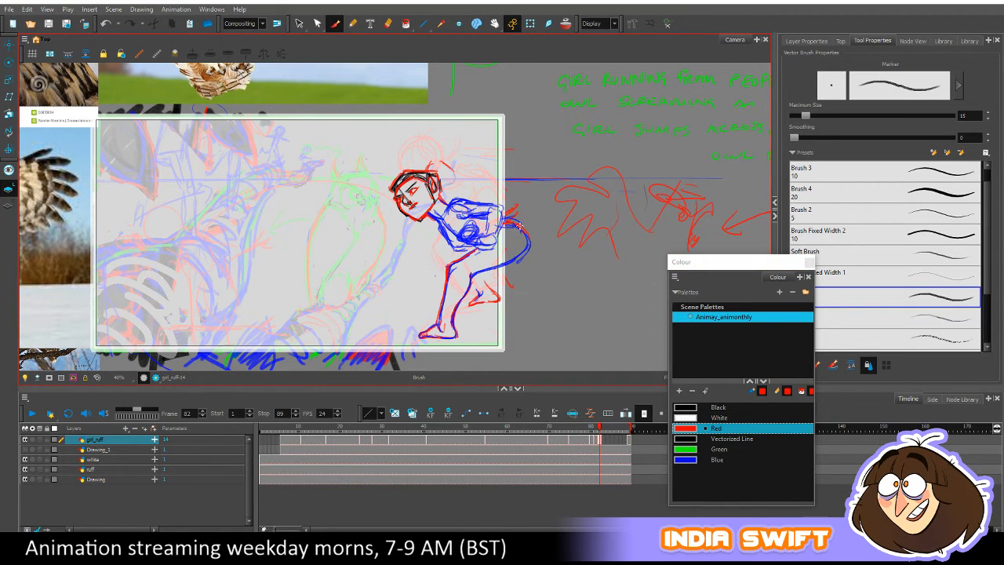
pyautogui.press(',')
pyautogui.press('.')
pyautogui.press(',')
pyautogui.press('.')
pyautogui.press(',')
pyautogui.press('.')
pyautogui.press(',')
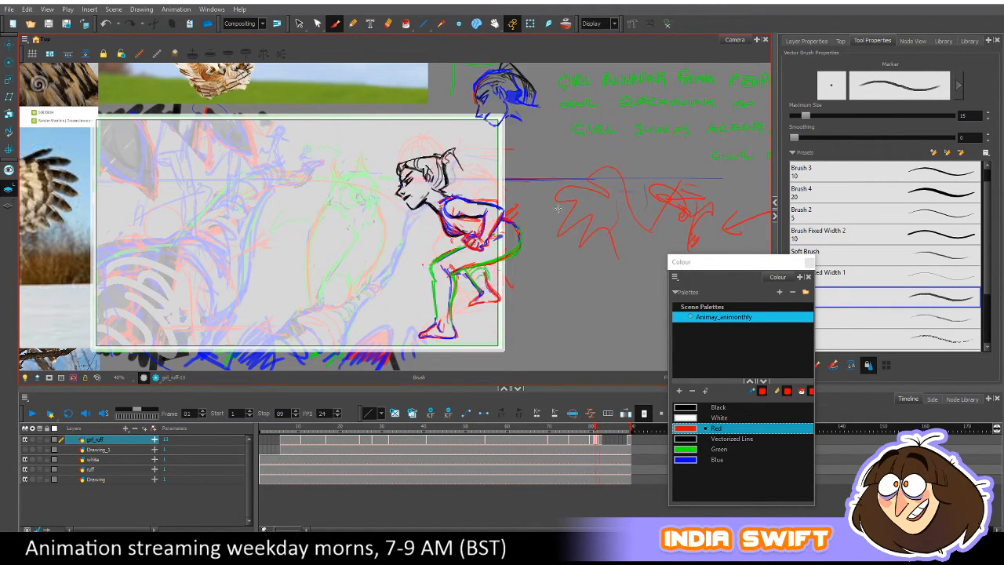
pyautogui.press('.')
pyautogui.press(',')
pyautogui.press('.')
pyautogui.press(',')
pyautogui.press('.')
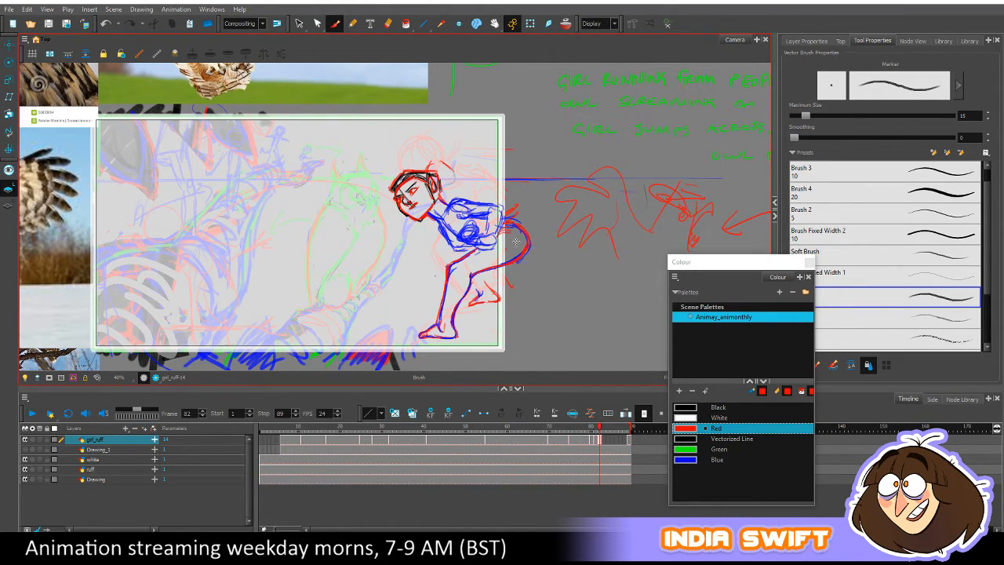
# Sketch the bent back leg and foot in red beneath the thigh on frame 82, flipping repeatedly against frame 81.
pyautogui.press(',')
pyautogui.press('.')
pyautogui.press(',')
pyautogui.press('.')
pyautogui.press(',')
pyautogui.press('.')
pyautogui.press(',')
pyautogui.press('.')
pyautogui.press(',')
pyautogui.press('.')
pyautogui.press(',')
pyautogui.press('.')
pyautogui.press(',')
pyautogui.press('.')
pyautogui.press(',')
pyautogui.press('.')
pyautogui.press(',')
pyautogui.press('.')
pyautogui.press(',')
pyautogui.press('.')
# Select the back leg on frame 82 and nudge it slightly under the thigh.
pyautogui.click(298, 23)
pyautogui.moveTo(472, 286)
pyautogui.mouseDown()
pyautogui.moveTo(490, 276)
pyautogui.moveTo(493, 290)
pyautogui.moveTo(496, 265)
pyautogui.mouseUp()
pyautogui.hotkey('ctrl', 'z')
pyautogui.press('.')
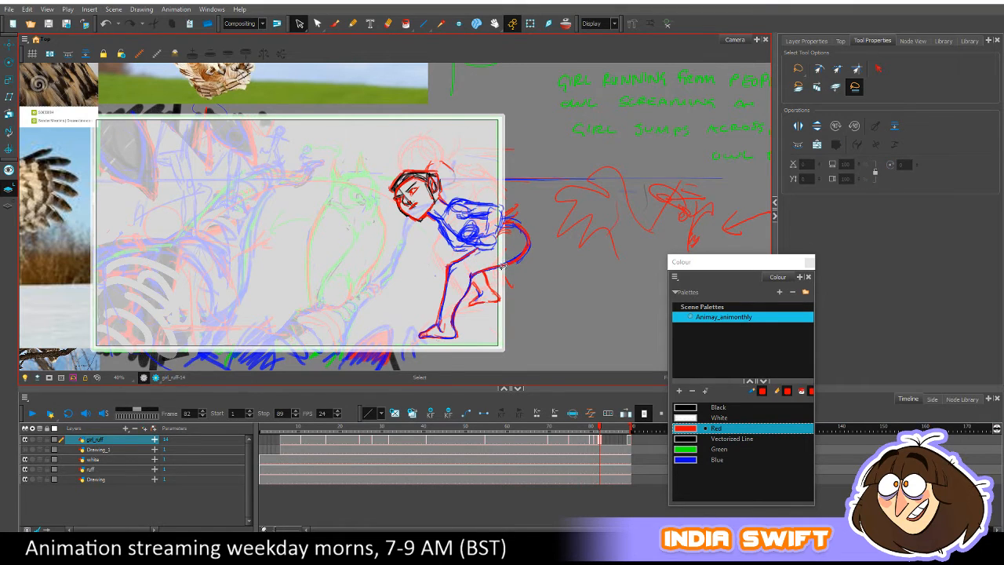
pyautogui.click(501, 268)
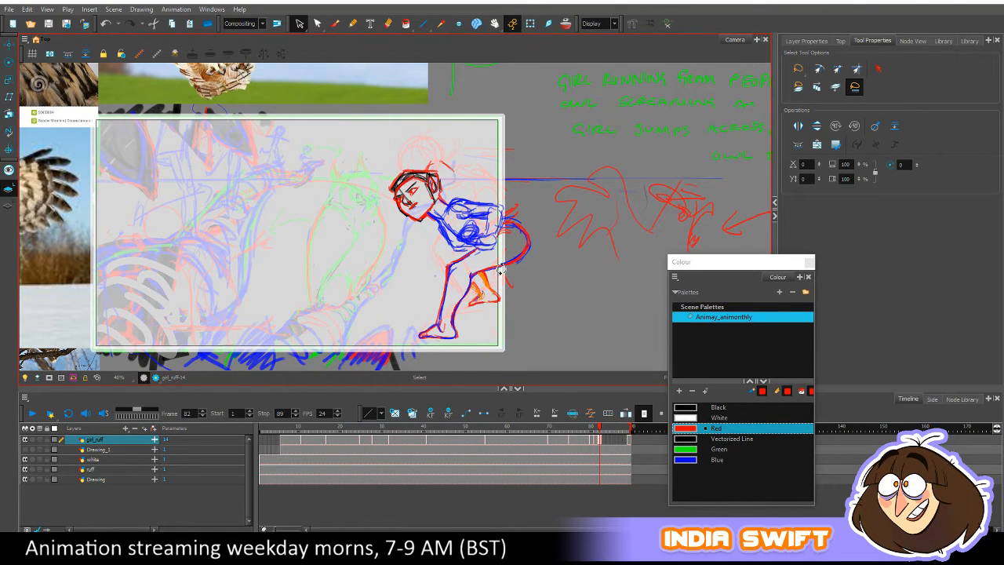
pyautogui.moveTo(500, 270); pyautogui.dragTo(504, 269)
pyautogui.click(519, 268)
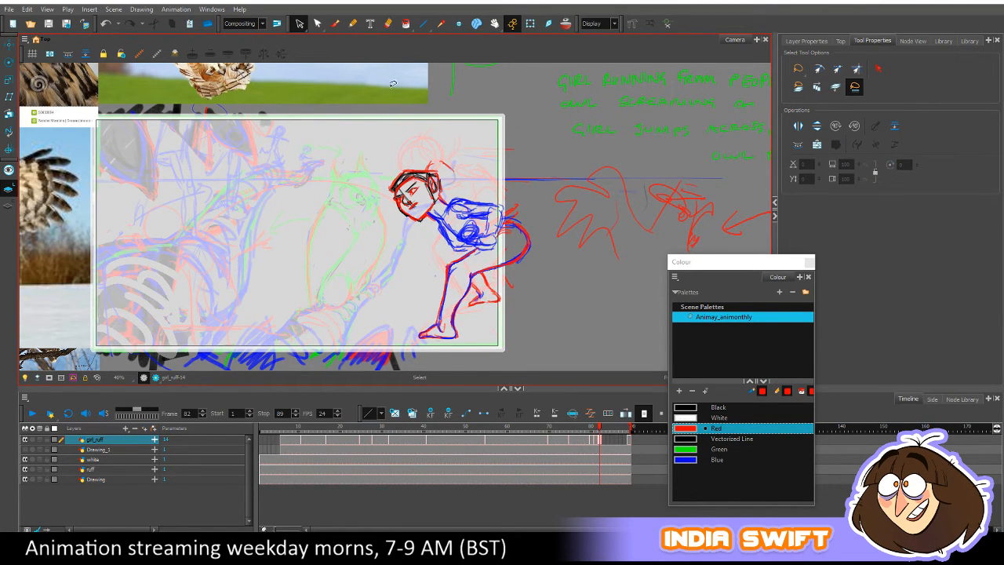
# Refine the thigh and back leg with red brush strokes on frame 82, checking against frame 81.
pyautogui.click(335, 23)
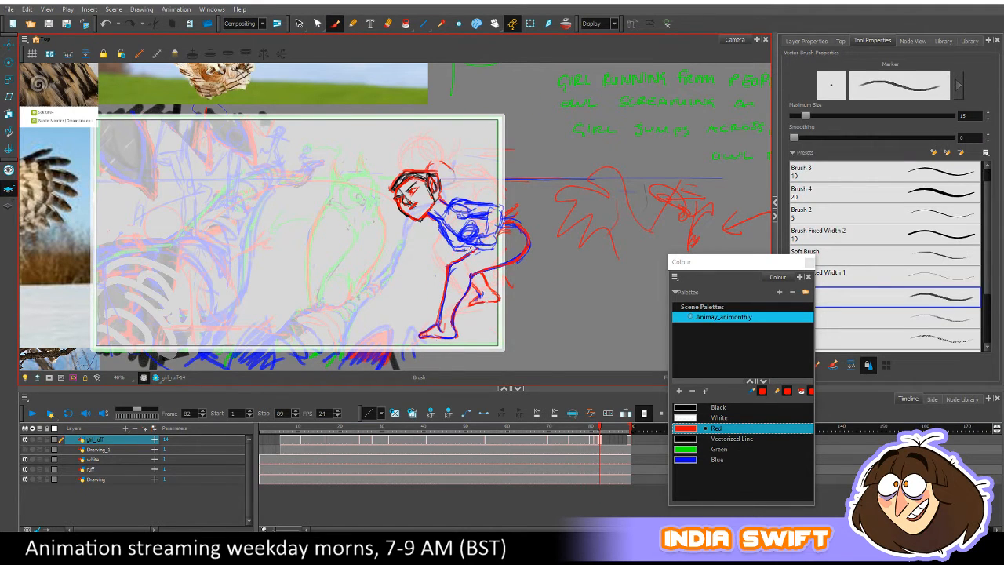
pyautogui.press(',')
pyautogui.press('.')
pyautogui.press(',')
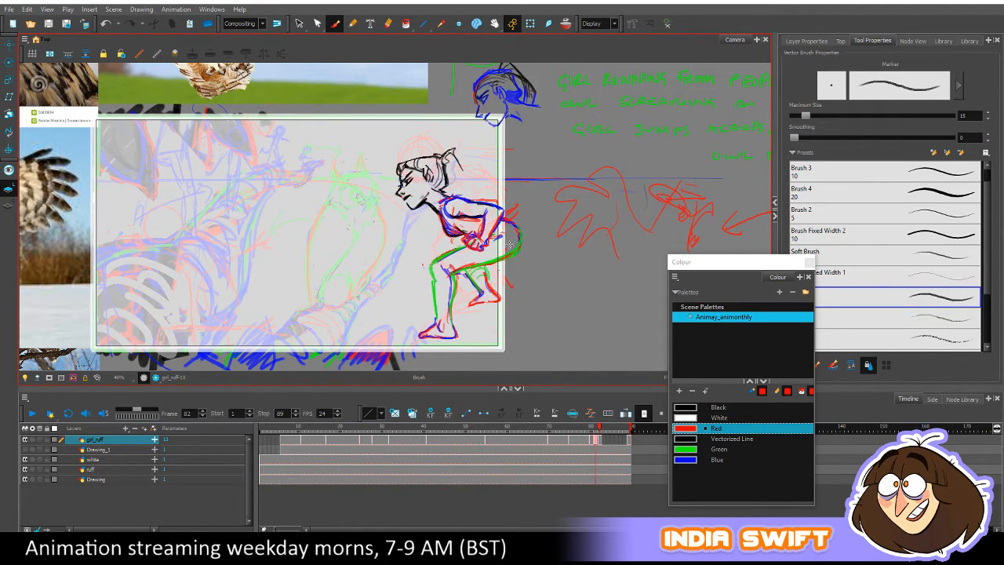
pyautogui.press('.')
pyautogui.press(',')
pyautogui.press('.')
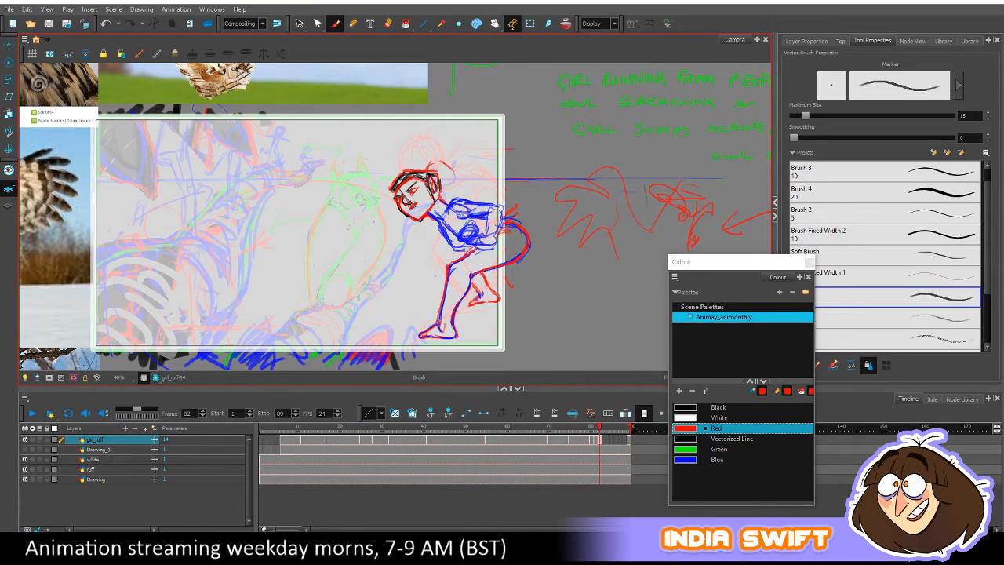
pyautogui.moveTo(448, 255)
pyautogui.mouseDown()
pyautogui.moveTo(433, 279)
pyautogui.moveTo(474, 287)
pyautogui.mouseUp()
pyautogui.press(',')
pyautogui.press('.')
pyautogui.moveTo(480, 295); pyautogui.dragTo(487, 298)
pyautogui.press(',')
pyautogui.press('.')
# Erase the rounded blue chest form on frame 82 and replace it with red contour strokes.
pyautogui.hotkey('alt', 'e')
pyautogui.press(',')
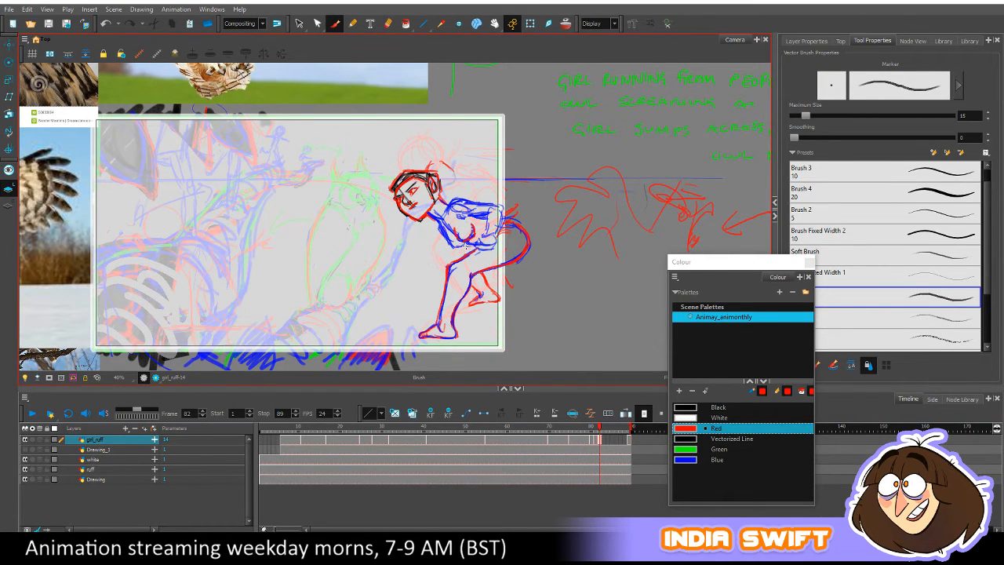
pyautogui.press(',')
pyautogui.press('.')
pyautogui.press(',')
pyautogui.press('.')
# Brush the upper chest line below the neck on frame 82 and compare it with frame 81.
pyautogui.moveTo(452, 224); pyautogui.dragTo(445, 224)
pyautogui.press(',')
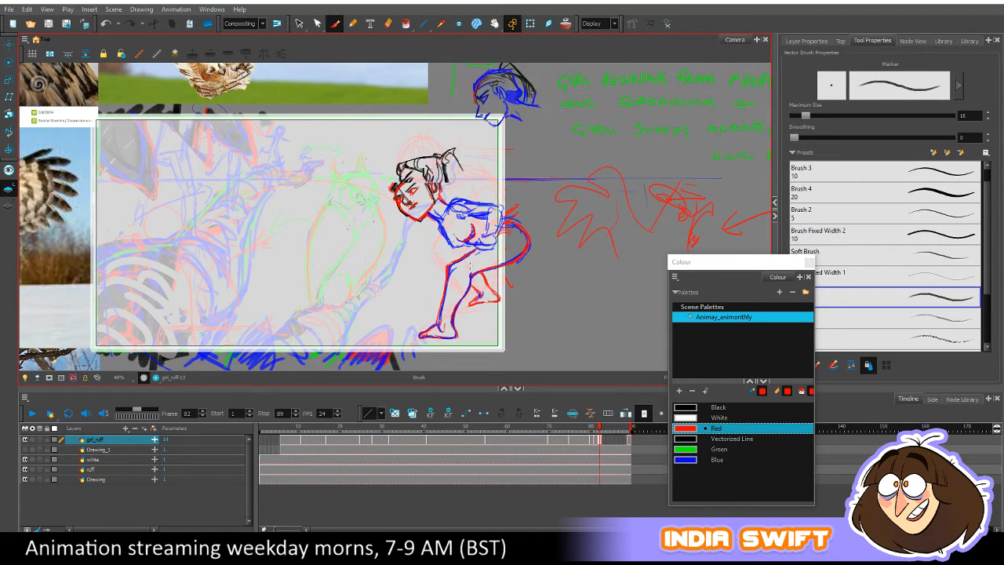
pyautogui.press('.')
pyautogui.press(',')
pyautogui.press('.')
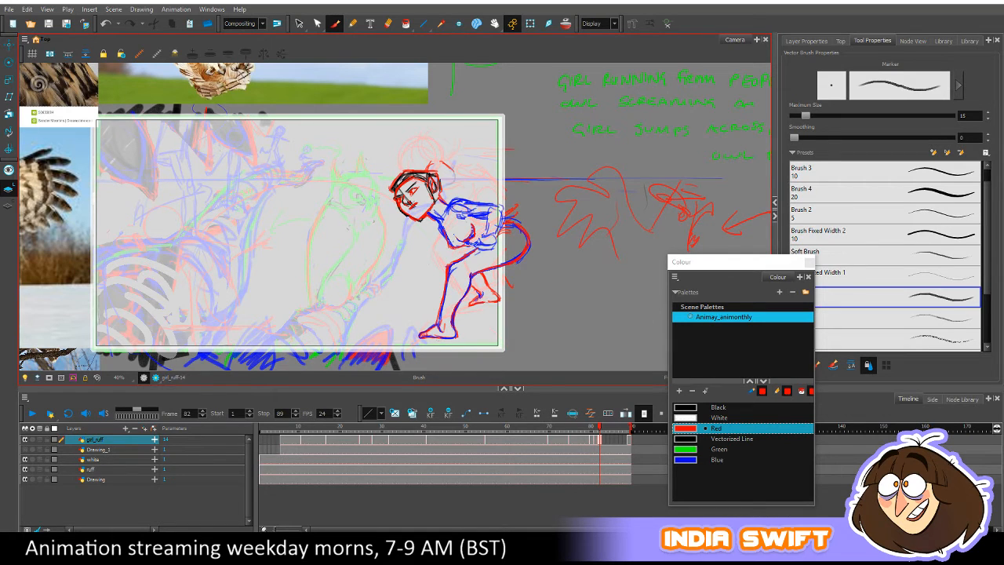
# Trace the front contour of the torso from neck to belly in red on frame 82.
pyautogui.press(',')
pyautogui.press(',')
pyautogui.press('.')
pyautogui.press('.')
pyautogui.hotkey('alt', 'b')
pyautogui.hotkey('alt', 'b')
pyautogui.hotkey('alt', 'b')
pyautogui.press(',')
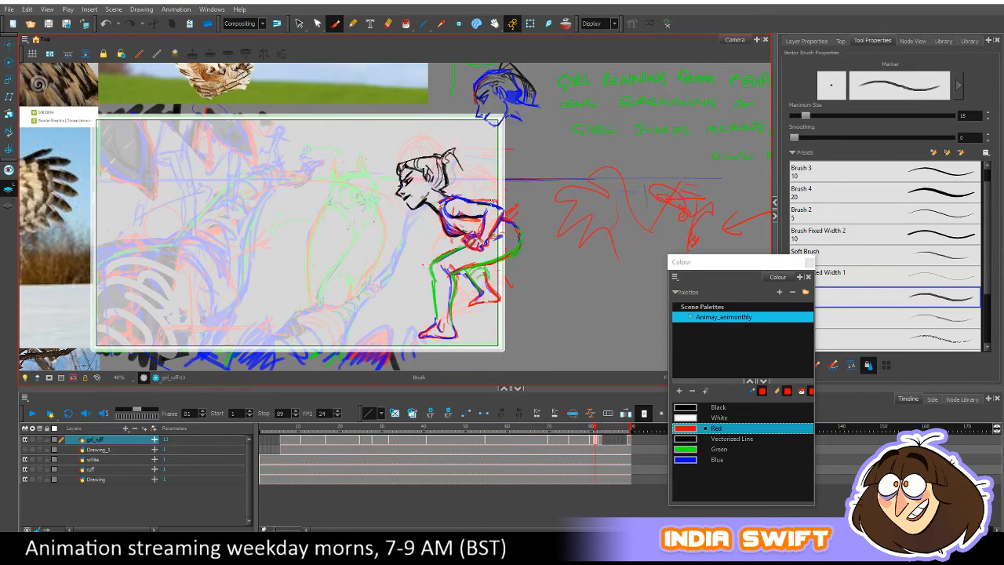
pyautogui.press('.')
pyautogui.press(',')
pyautogui.press('.')
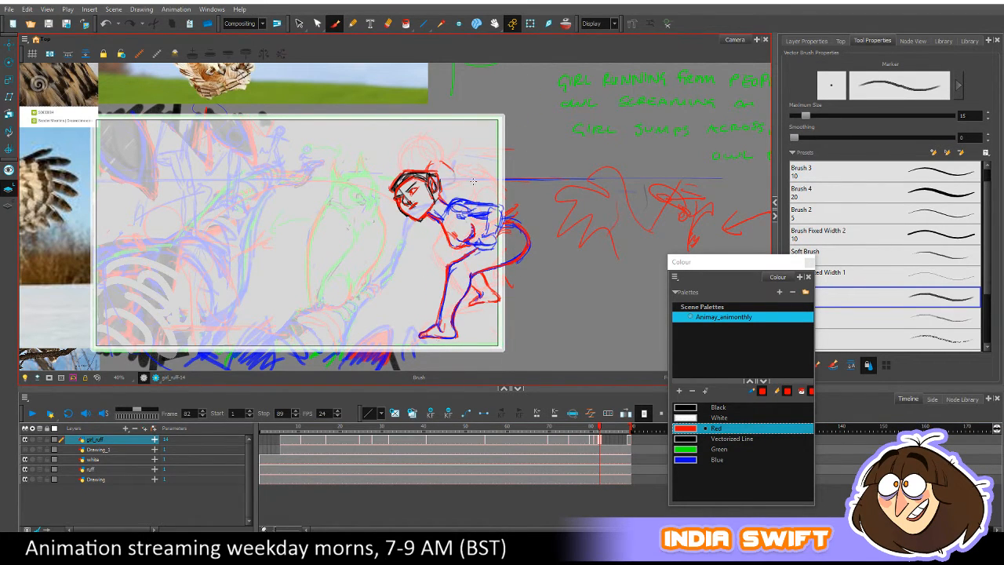
pyautogui.press(',')
pyautogui.press('.')
# Clean up the chest and belly lines with the eraser and rebrush them in red on frame 82.
pyautogui.hotkey('alt', 'e')
pyautogui.hotkey('alt', 'b')
pyautogui.press(',')
pyautogui.press('.')
pyautogui.press(',')
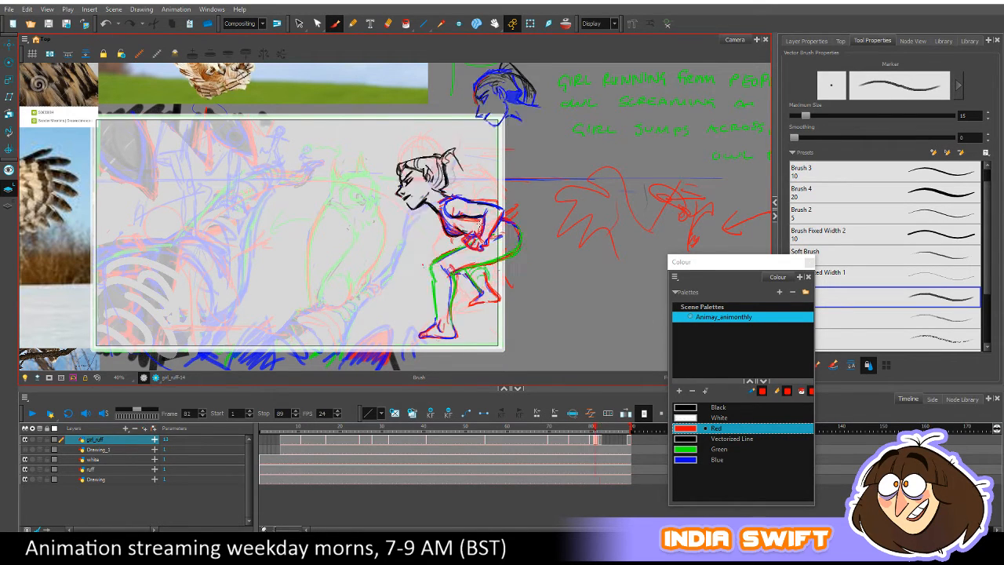
pyautogui.press('.')
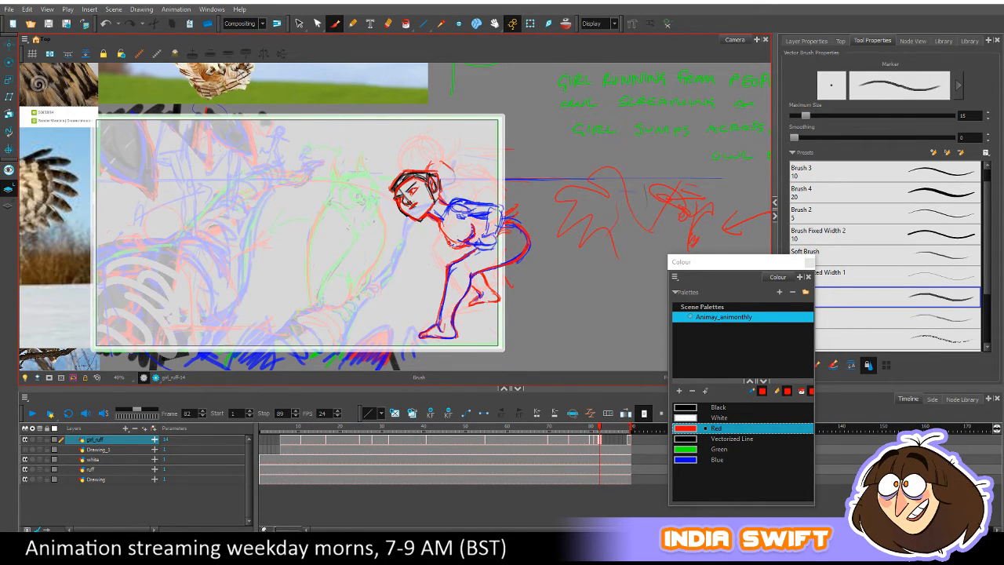
pyautogui.press(',')
pyautogui.press('.')
pyautogui.press(',')
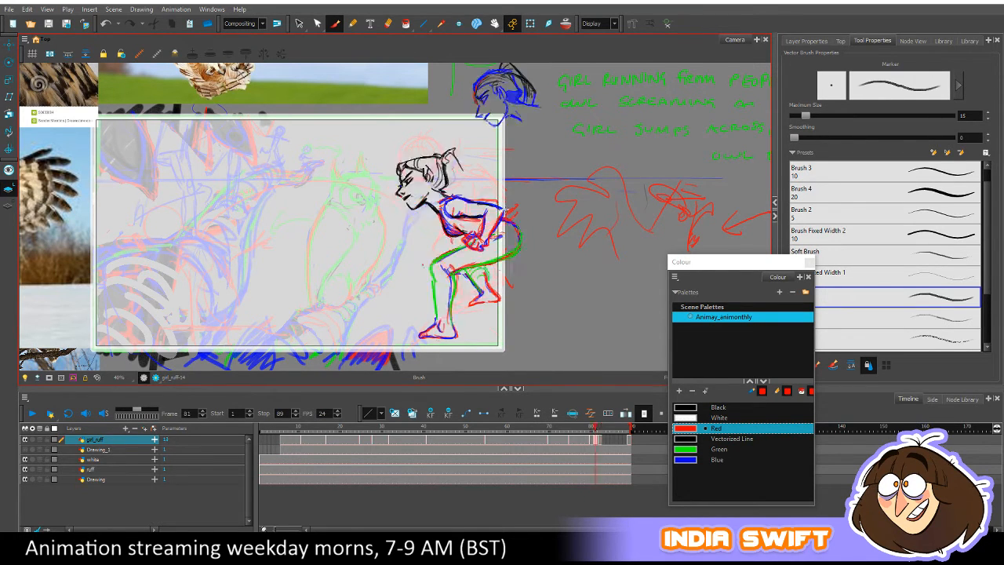
# Brush a blue line along the front of the chest on frame 82, comparing it with frame 81.
pyautogui.press('.')
pyautogui.click(691, 459)
pyautogui.press(',')
pyautogui.press('.')
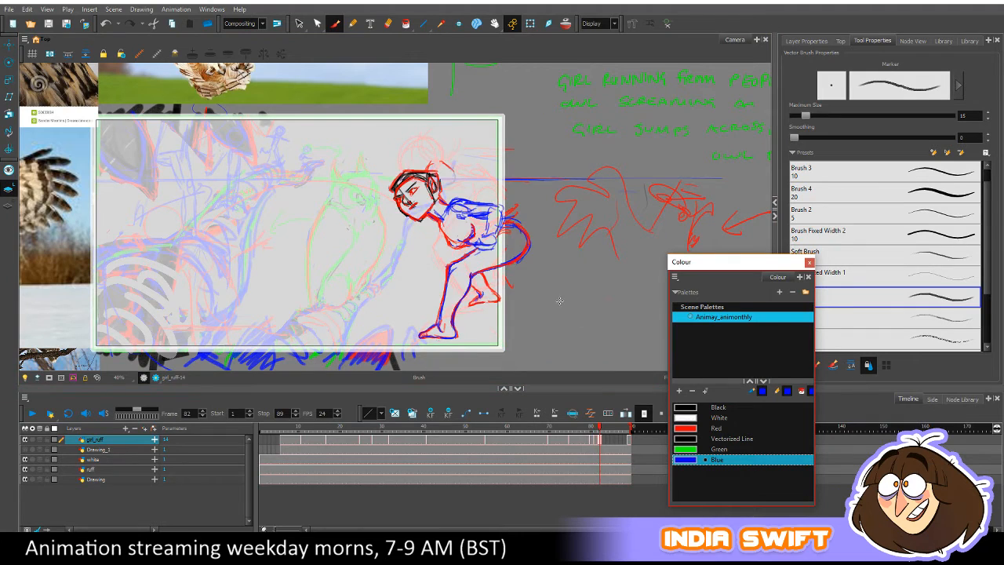
pyautogui.press(',')
pyautogui.press('.')
pyautogui.moveTo(439, 228); pyautogui.dragTo(447, 243)
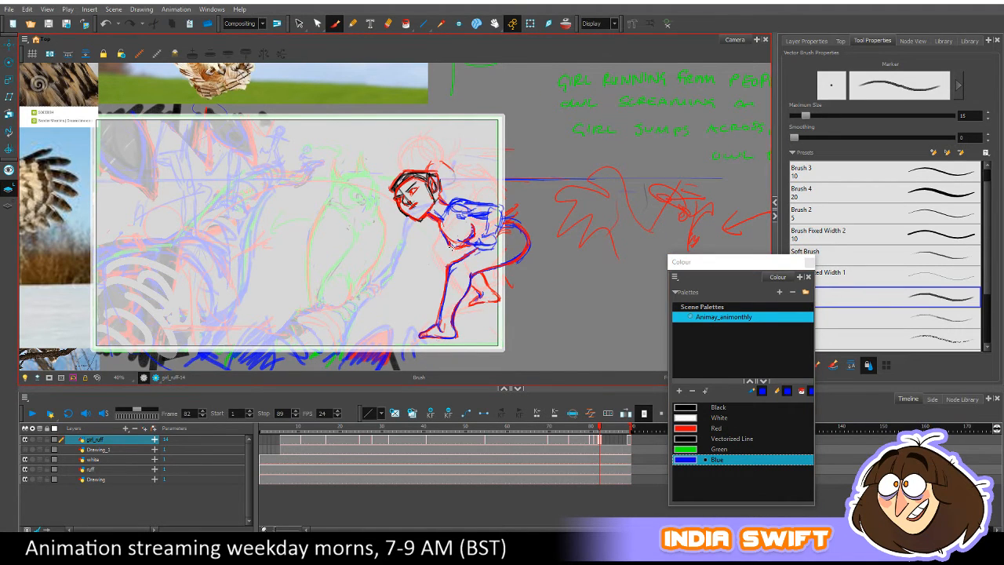
pyautogui.press(',')
pyautogui.press('.')
pyautogui.press(',')
pyautogui.press('.')
pyautogui.press(',')
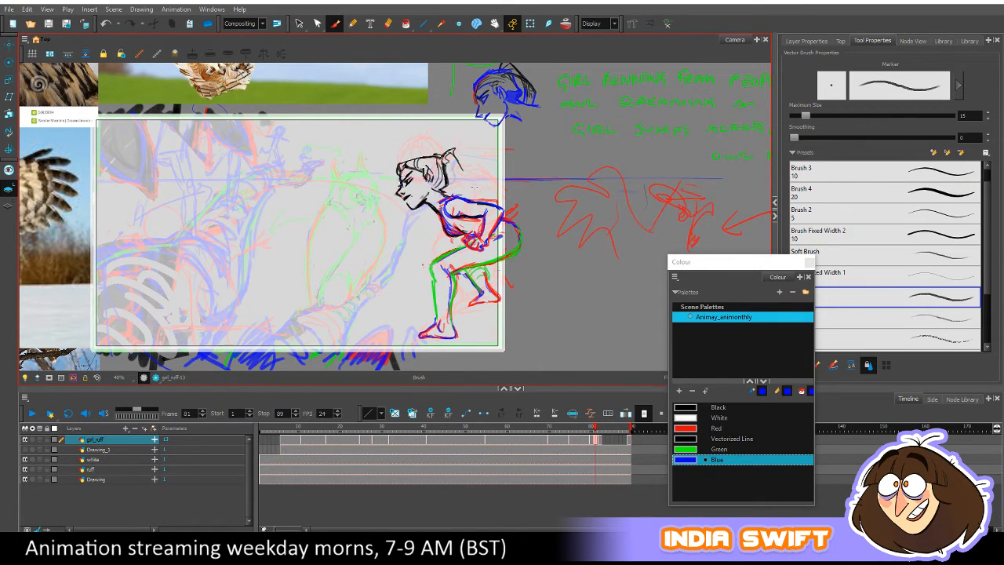
pyautogui.press('.')
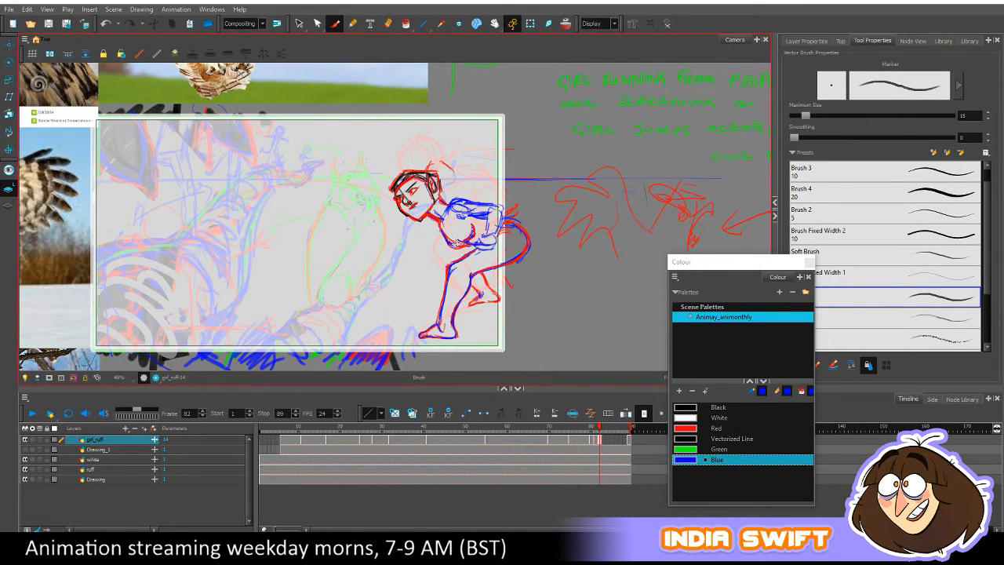
pyautogui.press(',')
pyautogui.press('.')
# Erase the heavy chest contour on frame 82 and redraw the chest as a rounded blue form following frame 81.
pyautogui.press('e')
pyautogui.moveTo(441, 224)
pyautogui.mouseDown()
pyautogui.moveTo(454, 250)
pyautogui.moveTo(476, 236)
pyautogui.mouseUp()
pyautogui.press(',')
pyautogui.press('.')
pyautogui.press(',')
pyautogui.press('.')
pyautogui.press(',')
pyautogui.press('.')
pyautogui.press(',')
pyautogui.press('.')
pyautogui.press(',')
pyautogui.press('.')
pyautogui.press(',')
pyautogui.press(',')
pyautogui.press('.')
pyautogui.press('.')
pyautogui.press(',')
pyautogui.press('.')
pyautogui.press(',')
pyautogui.press('.')
pyautogui.press(',')
pyautogui.press('.')
pyautogui.press(',')
pyautogui.press('.')
# Lasso the girl's head on frame 82 and check its placement against frame 81.
pyautogui.click(298, 23)
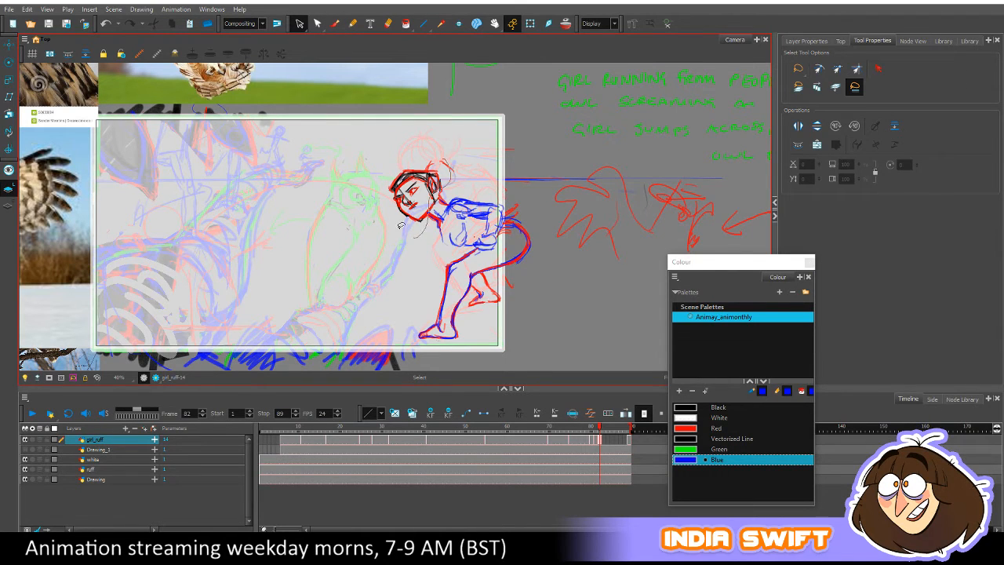
pyautogui.moveTo(401, 226)
pyautogui.mouseDown()
pyautogui.moveTo(455, 156)
pyautogui.moveTo(412, 154)
pyautogui.moveTo(454, 159)
pyautogui.mouseUp()
pyautogui.press(',')
pyautogui.press('.')
pyautogui.click(475, 156)
pyautogui.press(',')
pyautogui.press('.')
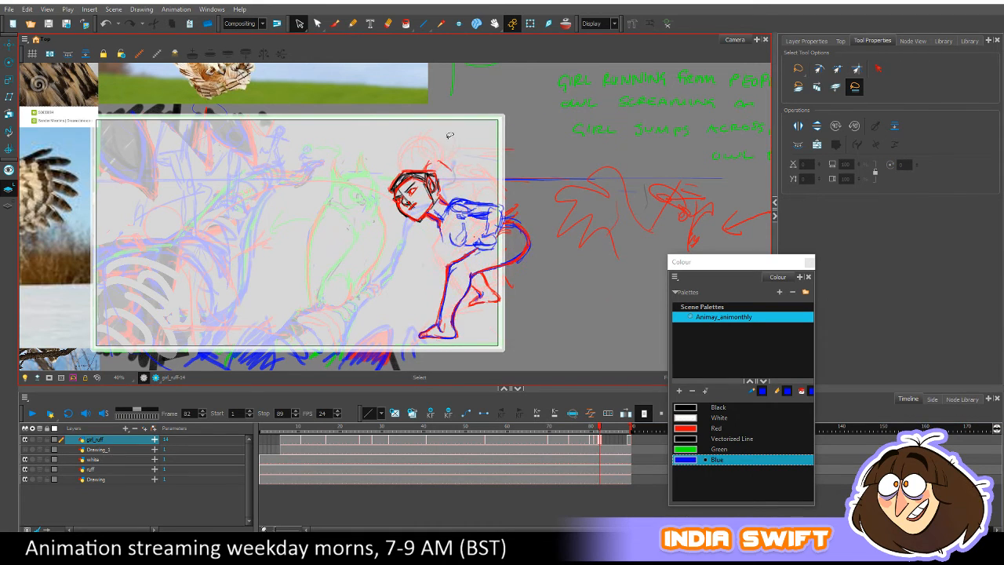
# Brush the girl's eye in blue on frame 82, comparing the face with frame 81.
pyautogui.hotkey('alt', 'b')
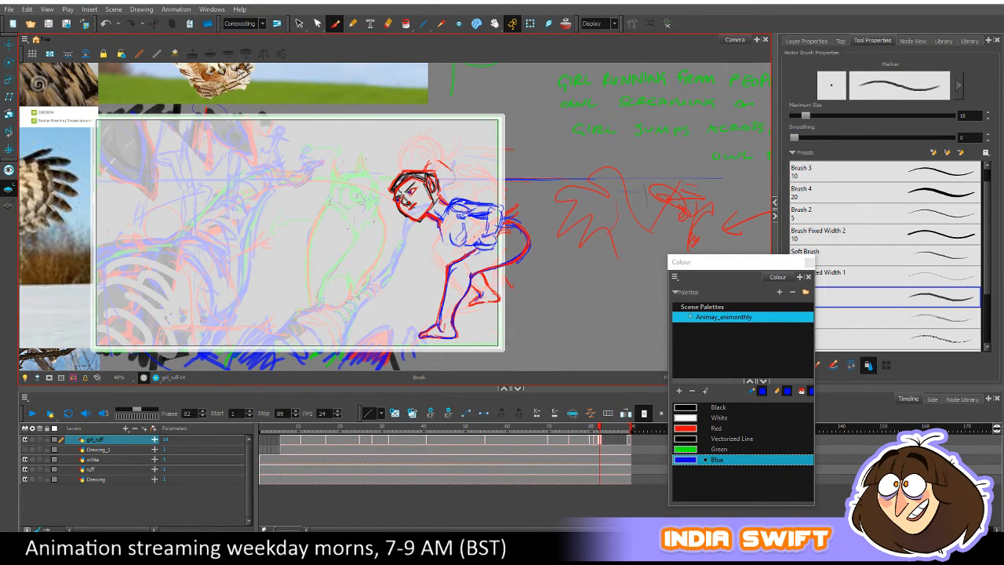
pyautogui.press(',')
pyautogui.press('.')
pyautogui.press(',')
pyautogui.press('.')
pyautogui.moveTo(409, 192); pyautogui.dragTo(411, 191)
pyautogui.press(',')
pyautogui.press('.')
pyautogui.press(',')
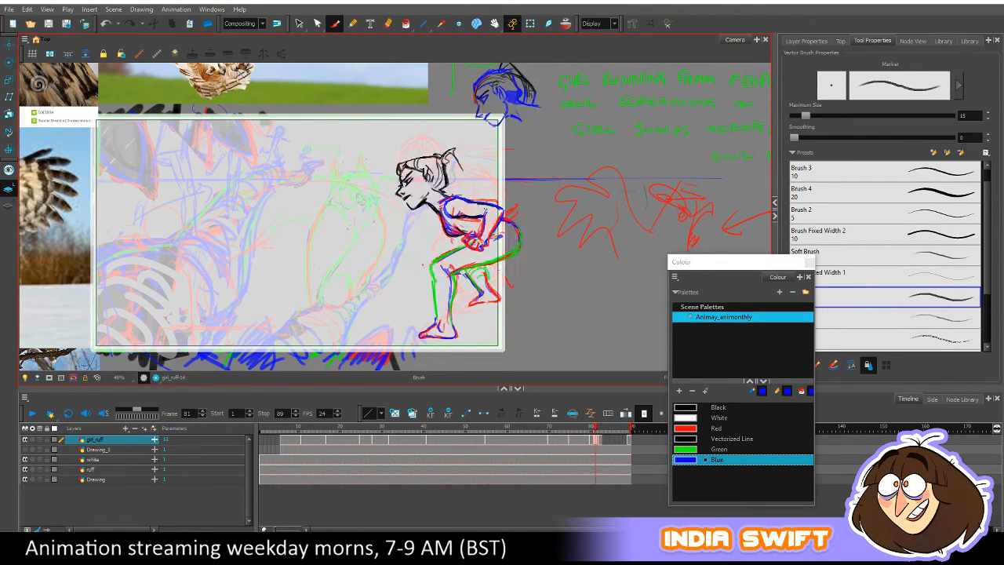
pyautogui.press('.')
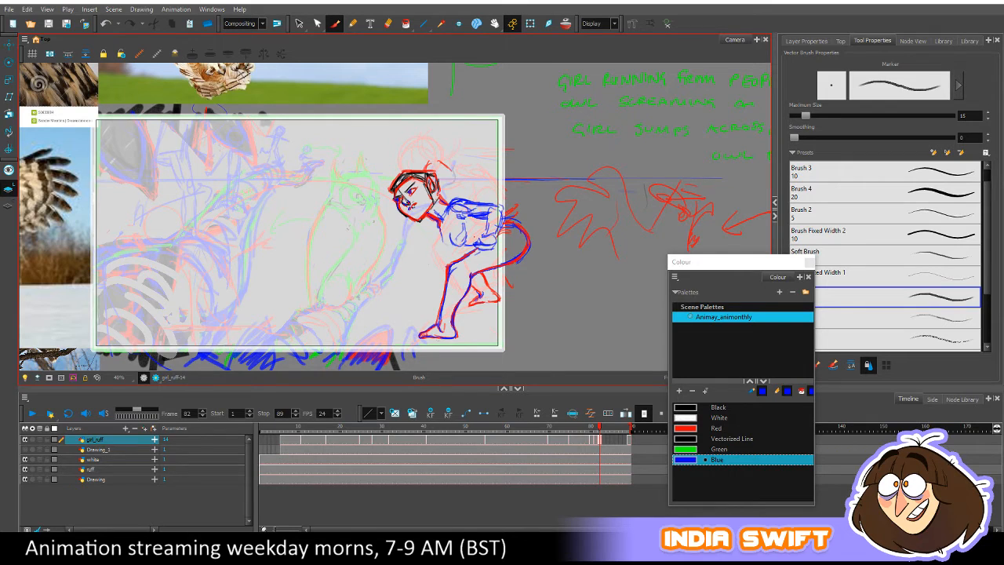
# Brush and clean up the girl's mouth in blue on frame 82, checking it against frame 81.
pyautogui.moveTo(408, 205); pyautogui.dragTo(410, 207)
pyautogui.moveTo(421, 198); pyautogui.dragTo(413, 201)
pyautogui.press('e')
pyautogui.hotkey('alt', 'b')
pyautogui.press('f')
pyautogui.press('g')
pyautogui.press('f')
pyautogui.press('g')
pyautogui.press('f')
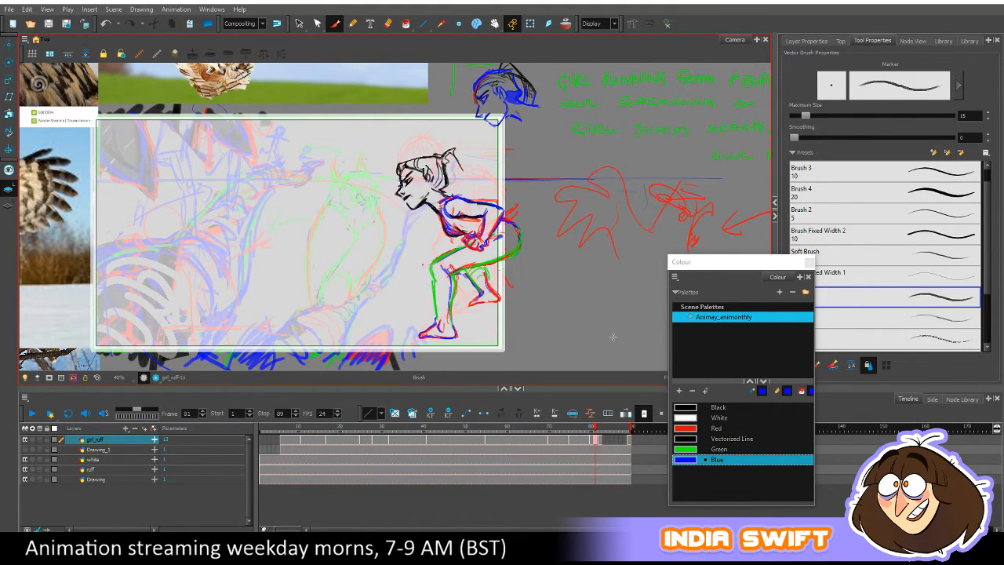
pyautogui.press('g')
# Trace the shoulder, upper back and arm contours in red on frame 82, following frame 81.
pyautogui.click(685, 428)
pyautogui.press('f')
pyautogui.press('g')
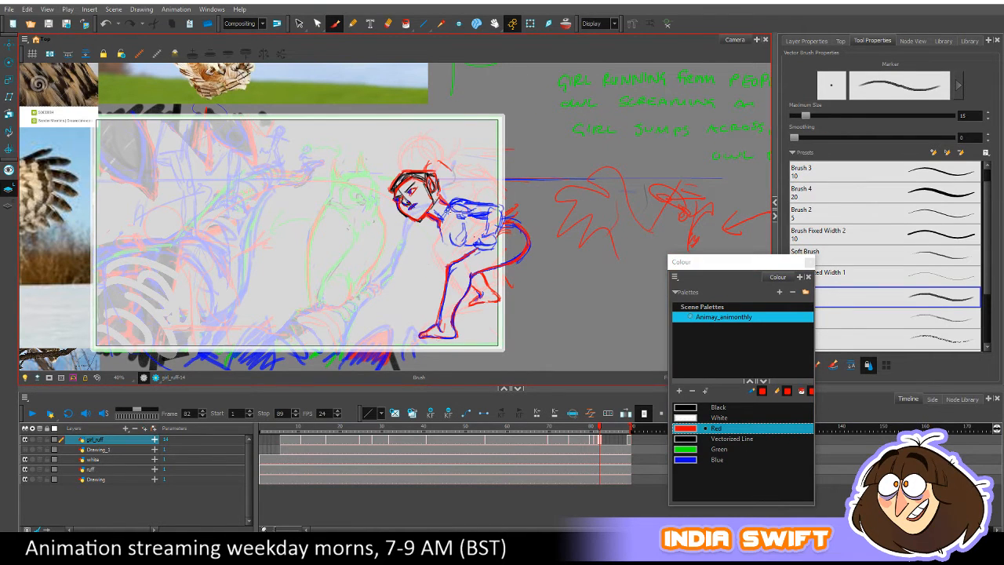
pyautogui.press('f')
pyautogui.press('g')
pyautogui.press('f')
pyautogui.press('g')
pyautogui.press('f')
pyautogui.press('g')
pyautogui.press('f')
pyautogui.press('g')
pyautogui.press('f')
pyautogui.press('g')
pyautogui.press('f')
pyautogui.press('g')
pyautogui.press('f')
pyautogui.press('g')
pyautogui.press('f')
pyautogui.press('g')
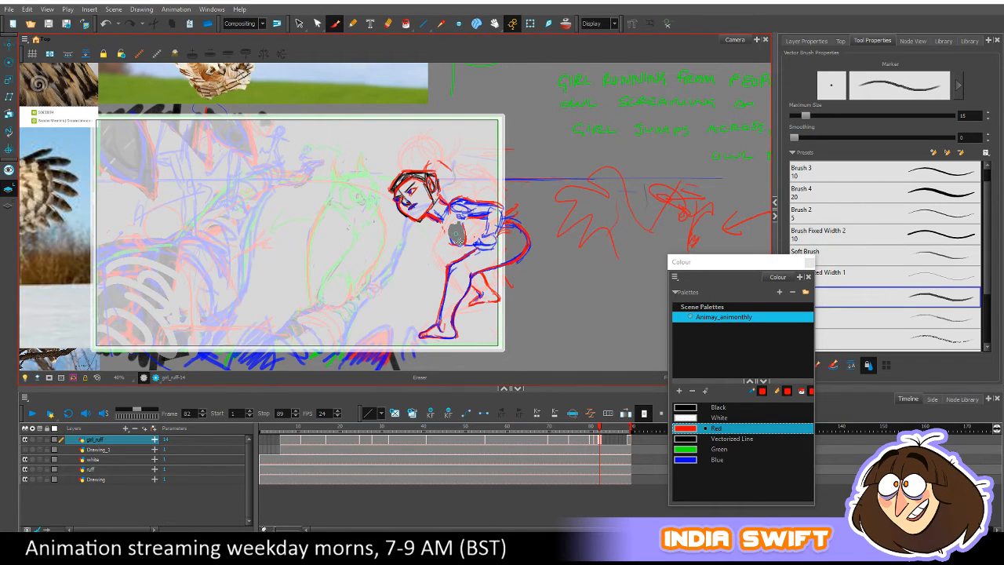
# Replace the rounded blue chest form on frame 82 with red contour strokes, comparing with frame 81.
pyautogui.hotkey('alt', 'b')
pyautogui.press(',')
pyautogui.press('.')
pyautogui.press(',')
pyautogui.press('.')
pyautogui.hotkey('alt', 'b')
pyautogui.press(',')
pyautogui.press('.')
pyautogui.press(',')
pyautogui.press('.')
pyautogui.press(',')
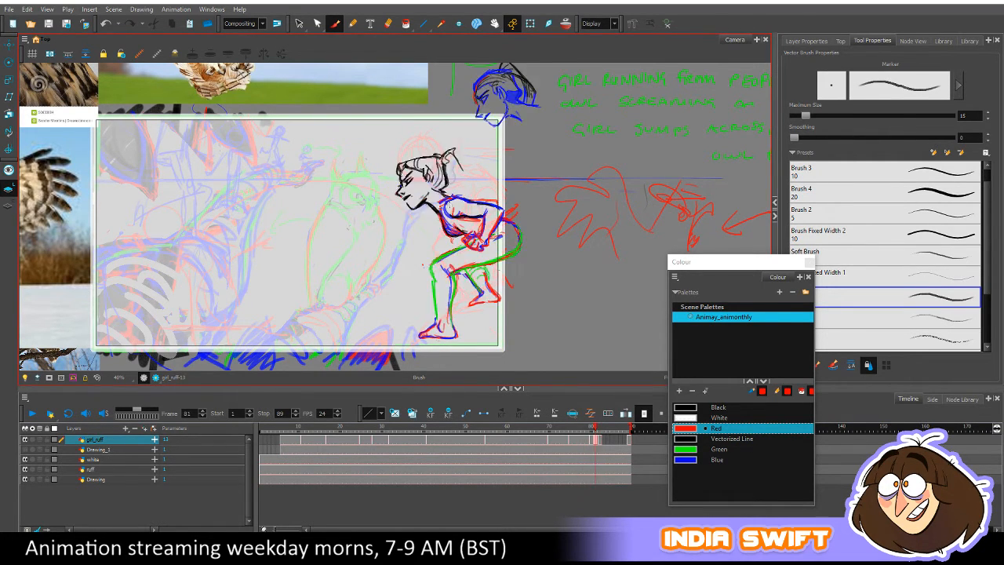
pyautogui.press('.')
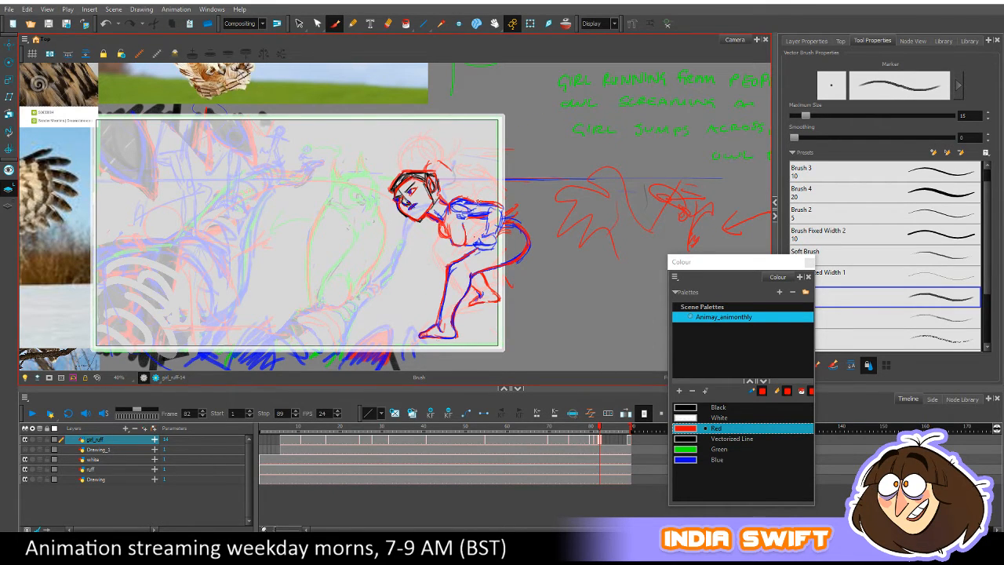
pyautogui.press(',')
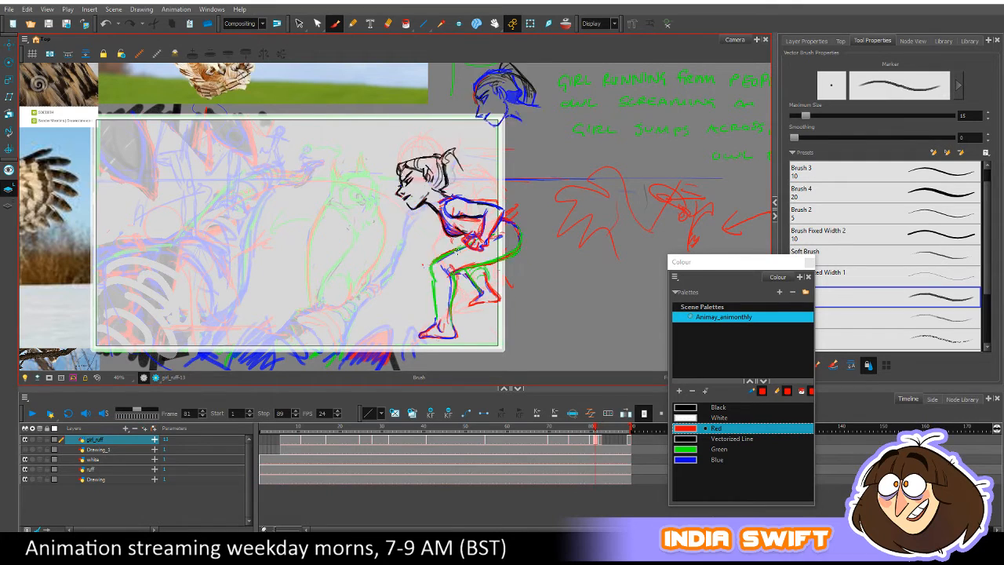
pyautogui.press('.')
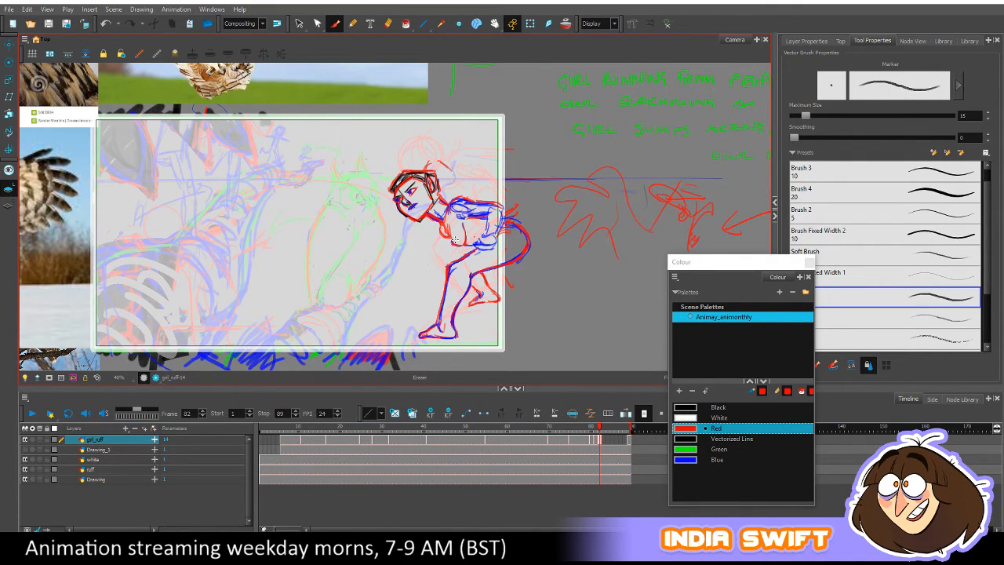
# Clean up the red chest contour with the eraser and rebrush it to match frame 81.
pyautogui.press(',')
pyautogui.press('.')
pyautogui.press(',')
pyautogui.press('.')
pyautogui.hotkey('alt', 'b')
pyautogui.press(',')
pyautogui.press('.')
pyautogui.hotkey('alt', 'e')
pyautogui.hotkey('alt', 'b')
pyautogui.press(',')
pyautogui.press('.')
pyautogui.press(',')
pyautogui.press('.')
pyautogui.press(',')
pyautogui.press('.')
pyautogui.press(',')
pyautogui.press('.')
# Brush the shoulder line beside the neck in blue on frame 82 and clear away the red shoulder strokes.
pyautogui.click(697, 449)
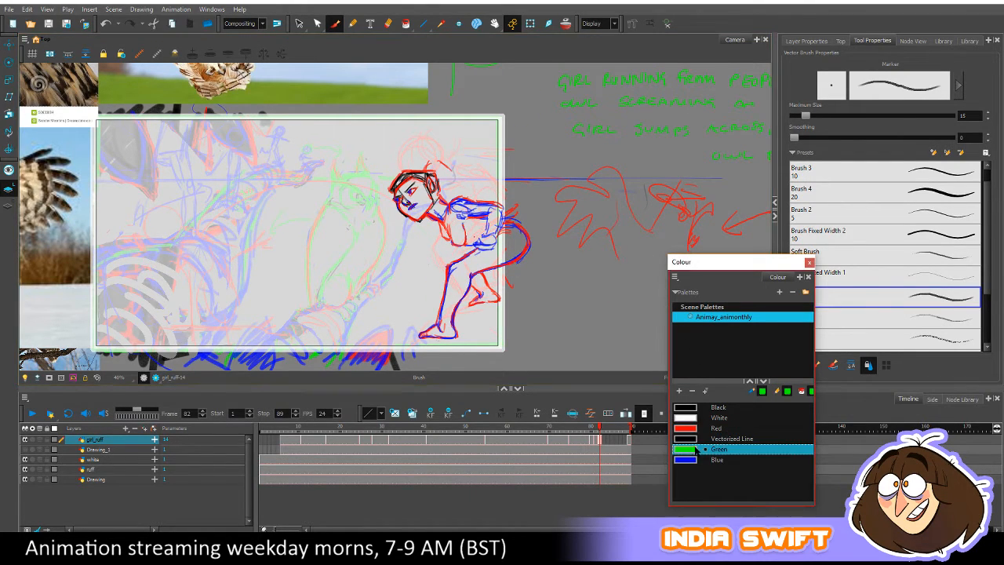
pyautogui.click(698, 459)
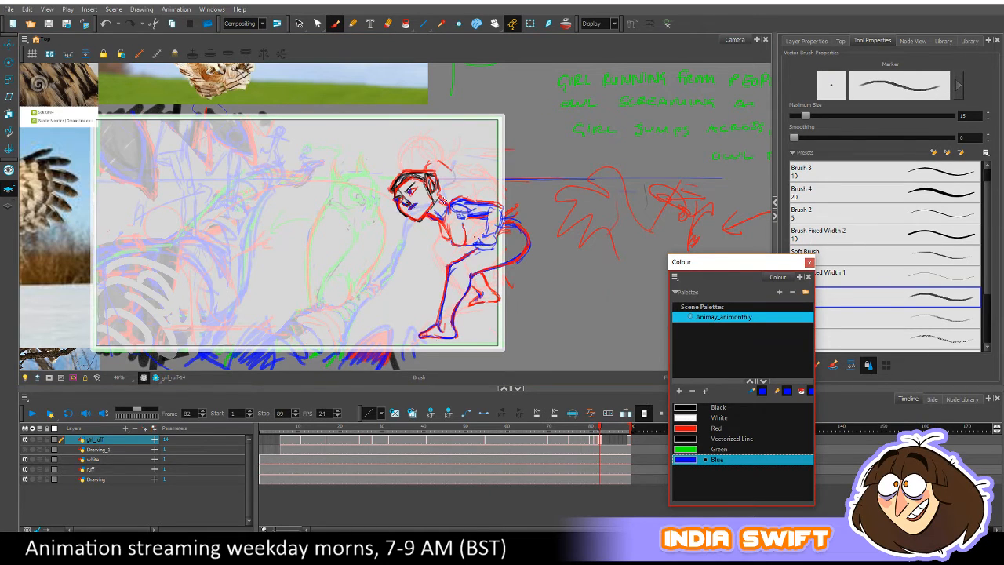
pyautogui.click(446, 201)
pyautogui.moveTo(454, 198); pyautogui.dragTo(444, 203)
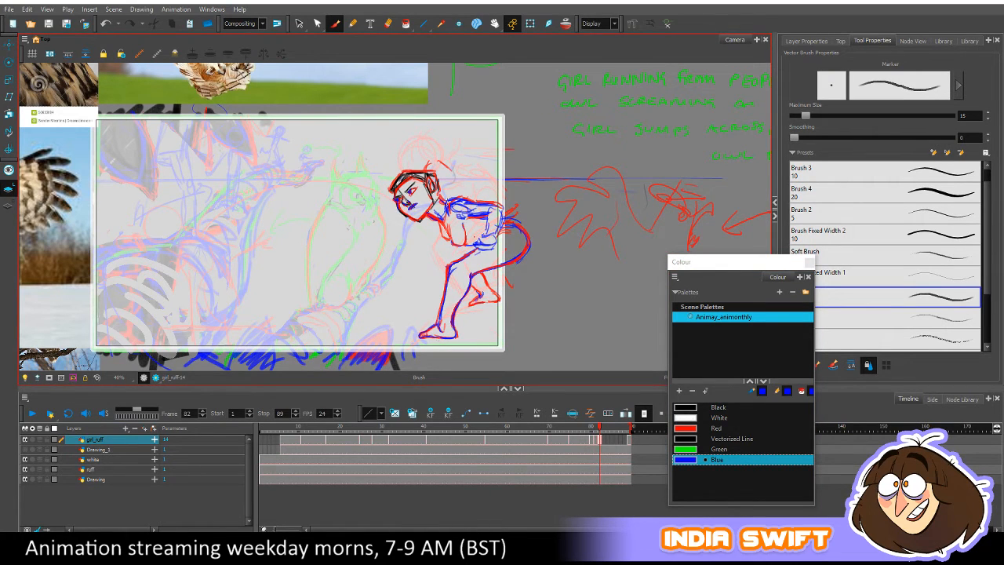
pyautogui.press(',')
pyautogui.press('.')
pyautogui.press('.')
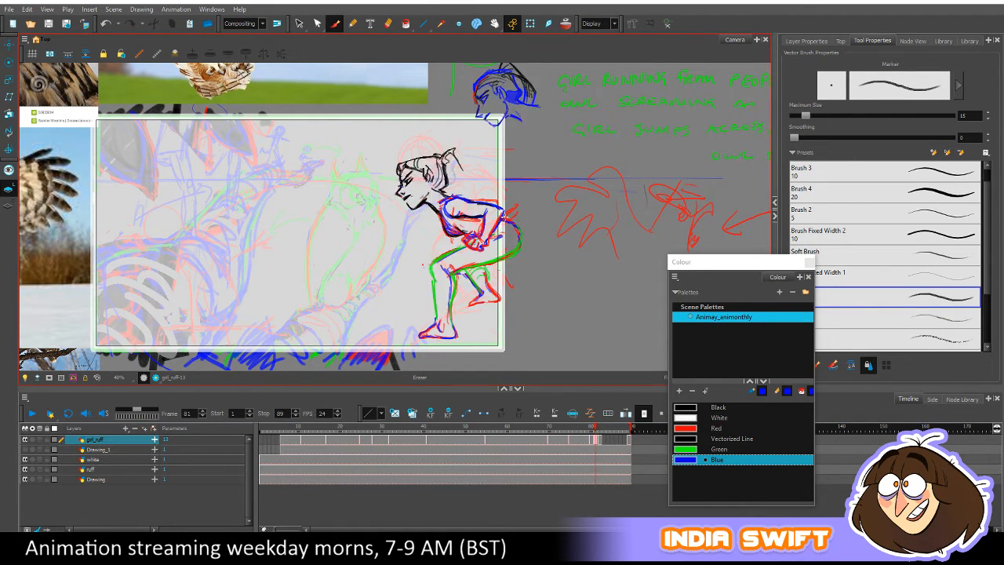
pyautogui.press(',')
pyautogui.press('.')
pyautogui.press('.')
pyautogui.press(',')
pyautogui.press(',')
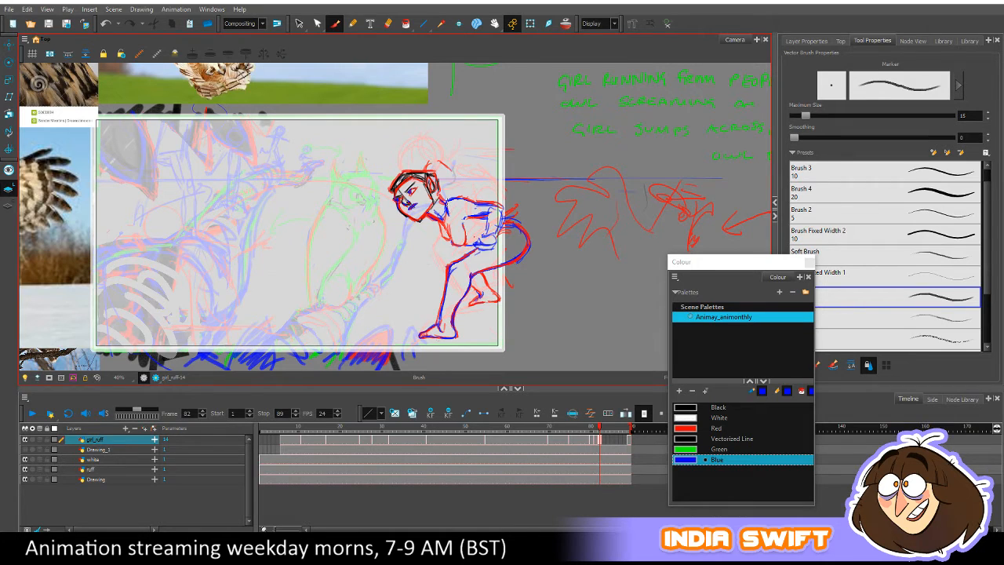
# Erase the shoulder and upper back outline on frame 82 while comparing it with frame 81.
pyautogui.press('.')
pyautogui.press(',')
pyautogui.press('.')
pyautogui.press('.')
pyautogui.press(',')
pyautogui.press(',')
pyautogui.press('.')
pyautogui.press(',')
pyautogui.hotkey('alt', 'b')
pyautogui.press('.')
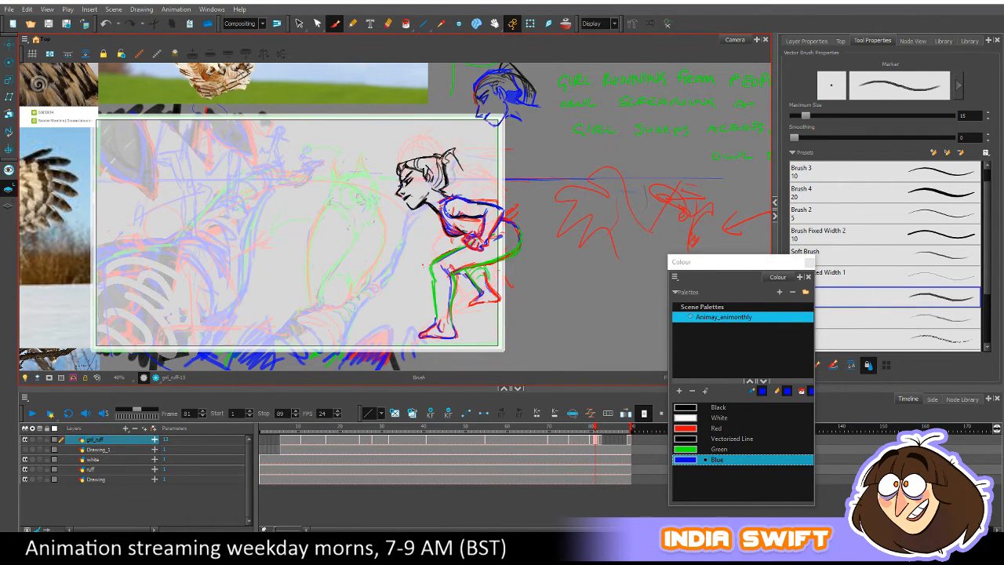
pyautogui.press(',')
pyautogui.press('.')
pyautogui.press(',')
pyautogui.press('.')
pyautogui.press(',')
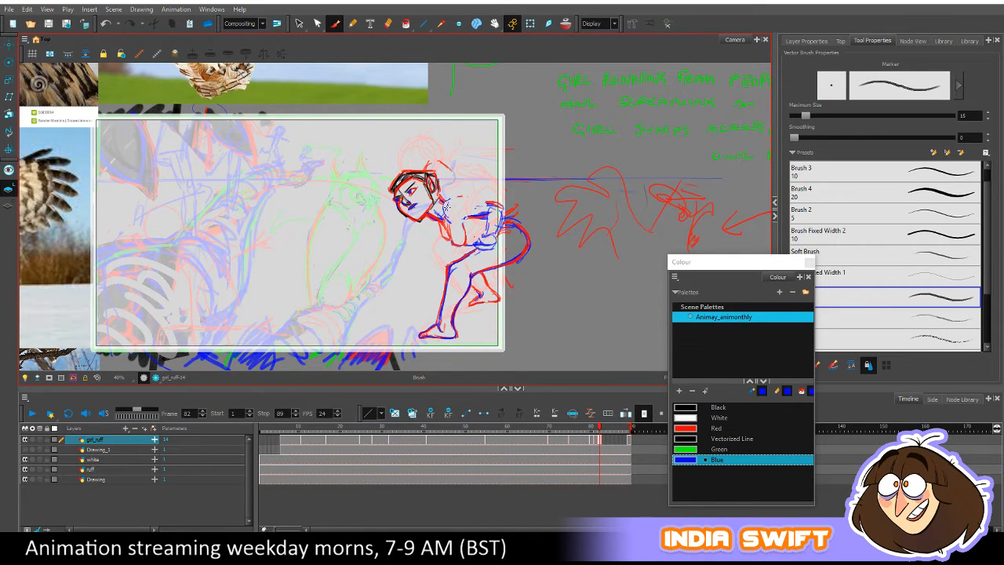
# Redraw the shoulder and upper back outline in blue on frame 82, following frame 81.
pyautogui.press('.')
pyautogui.press(',')
pyautogui.press('.')
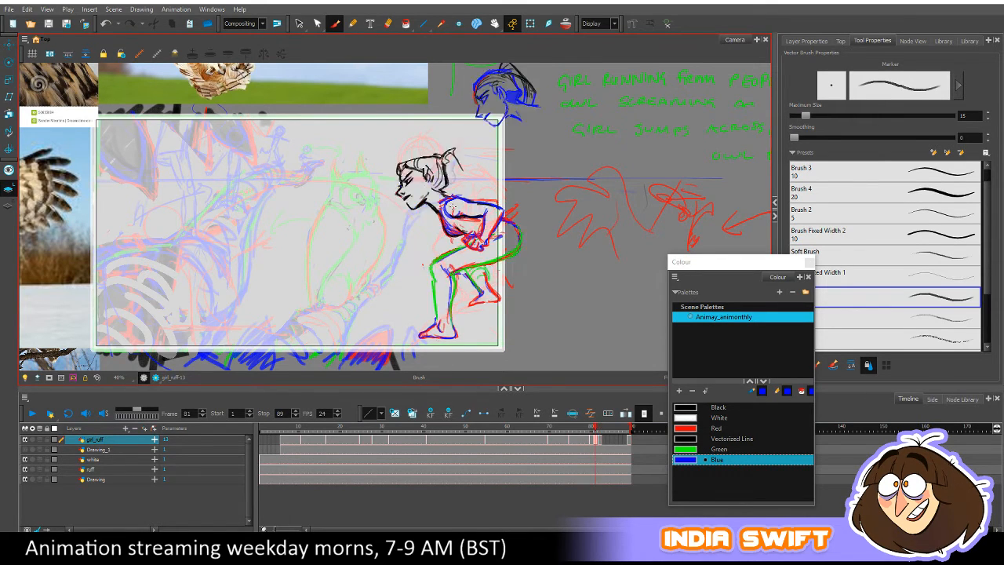
pyautogui.press(',')
pyautogui.press('.')
pyautogui.press(',')
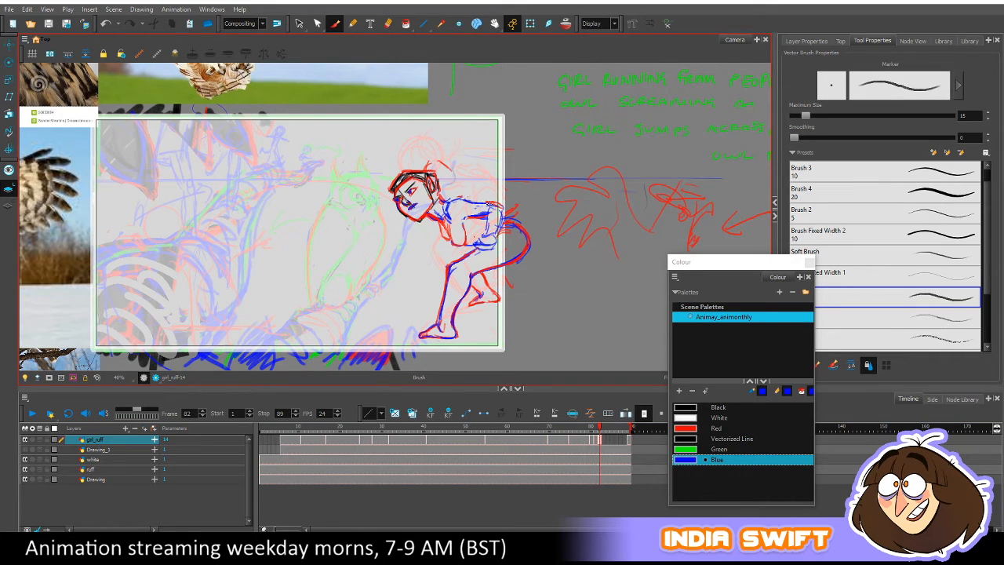
# Brush the chest contour in blue over the red lines on frame 82 and compare it with frame 81.
pyautogui.press(',')
pyautogui.press('.')
pyautogui.press('.')
pyautogui.press(',')
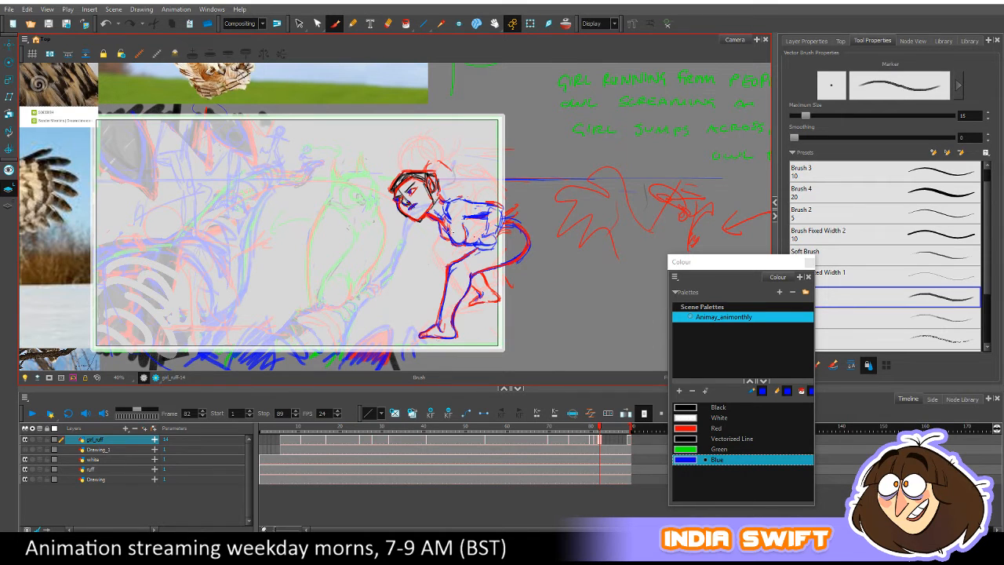
pyautogui.press(',')
pyautogui.press('.')
pyautogui.press(',')
pyautogui.press('.')
pyautogui.press(',')
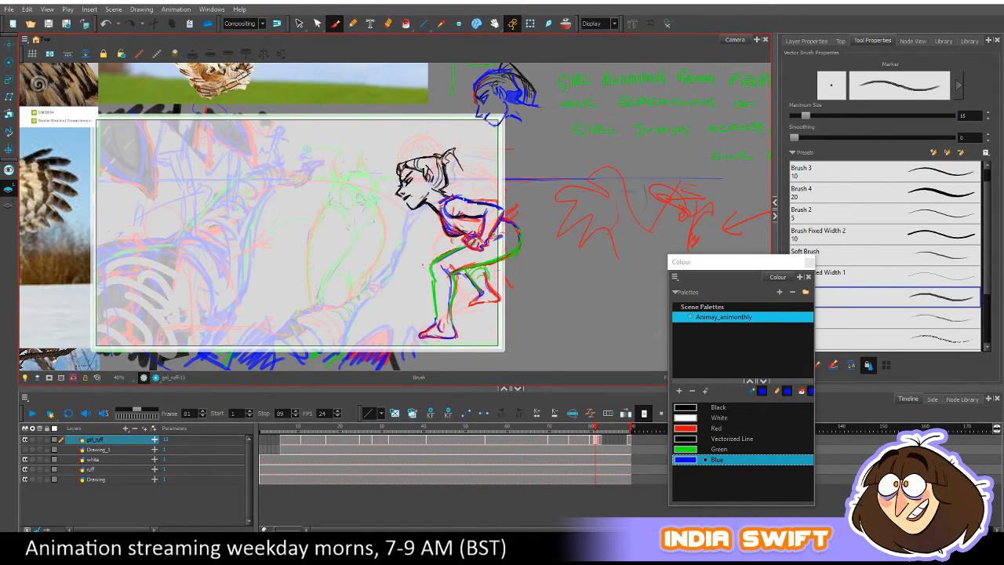
pyautogui.press('.')
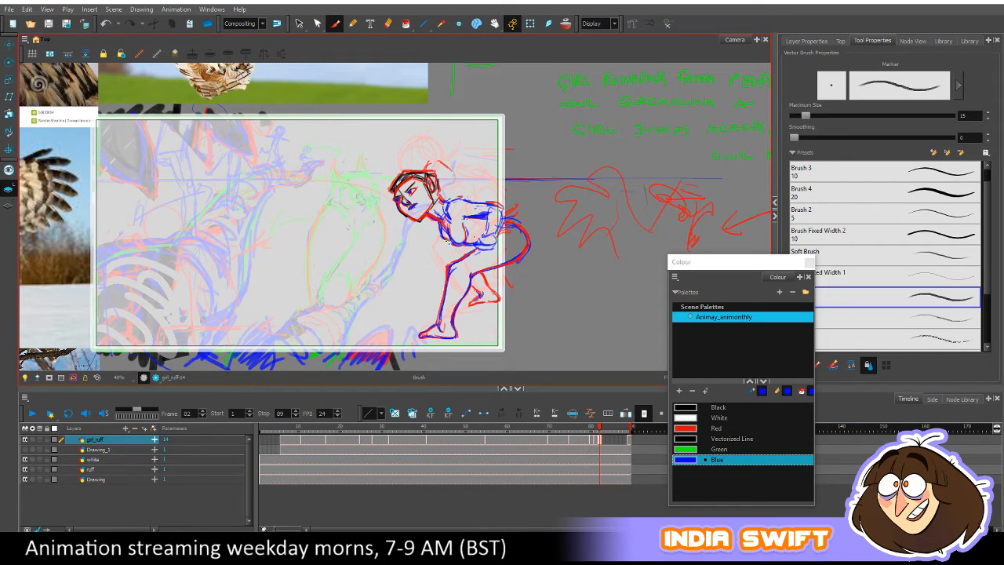
# Flip repeatedly between frames 81 and 82 of the girl_ruff layer to compare the girl's chest, shoulders and crouching pose.
pyautogui.press('.')
pyautogui.press(',')
pyautogui.press('.')
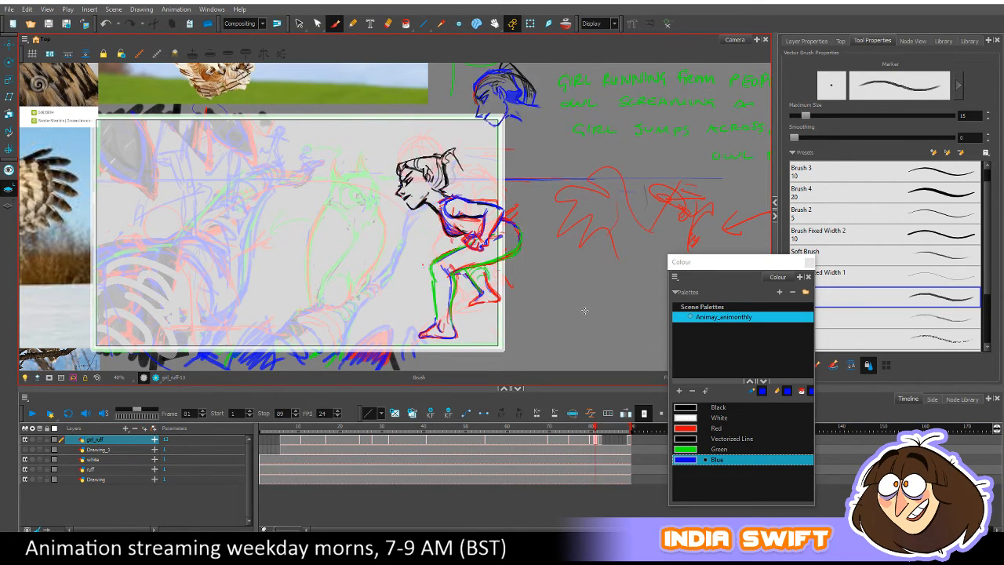
pyautogui.press(',')
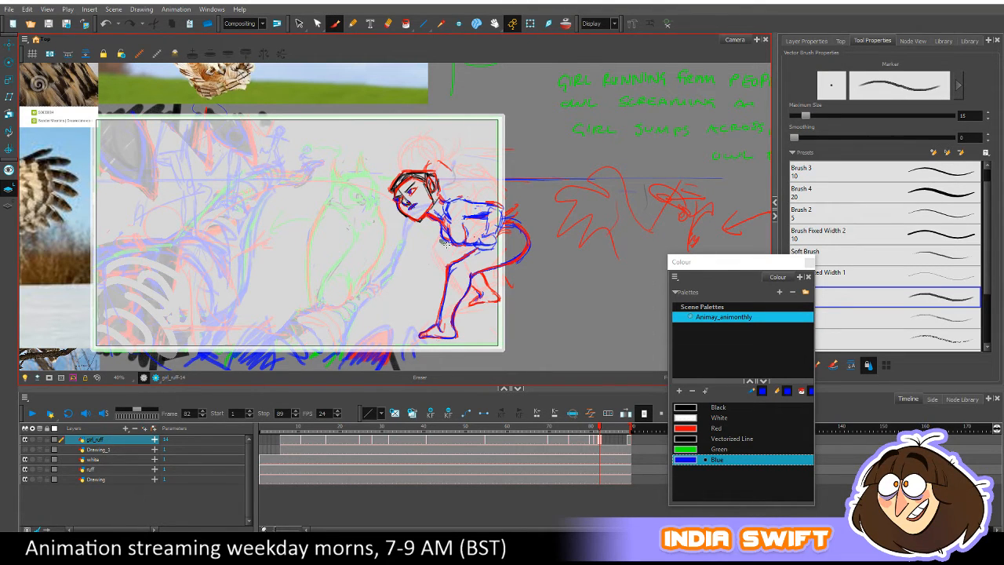
pyautogui.press('.')
pyautogui.press(',')
pyautogui.press('.')
pyautogui.press('.')
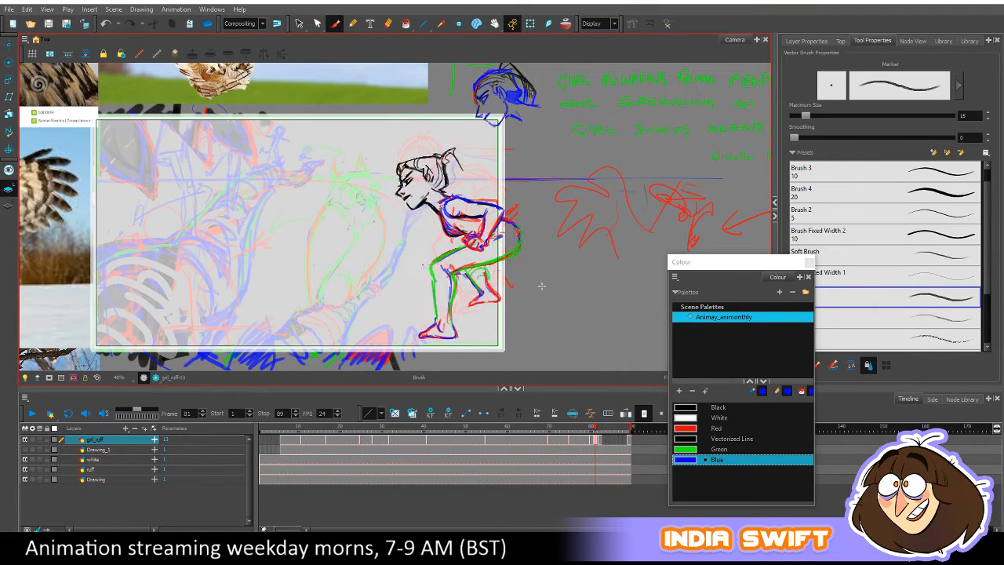
pyautogui.press(',')
pyautogui.press('.')
pyautogui.press(',')
pyautogui.press('.')
pyautogui.press(',')
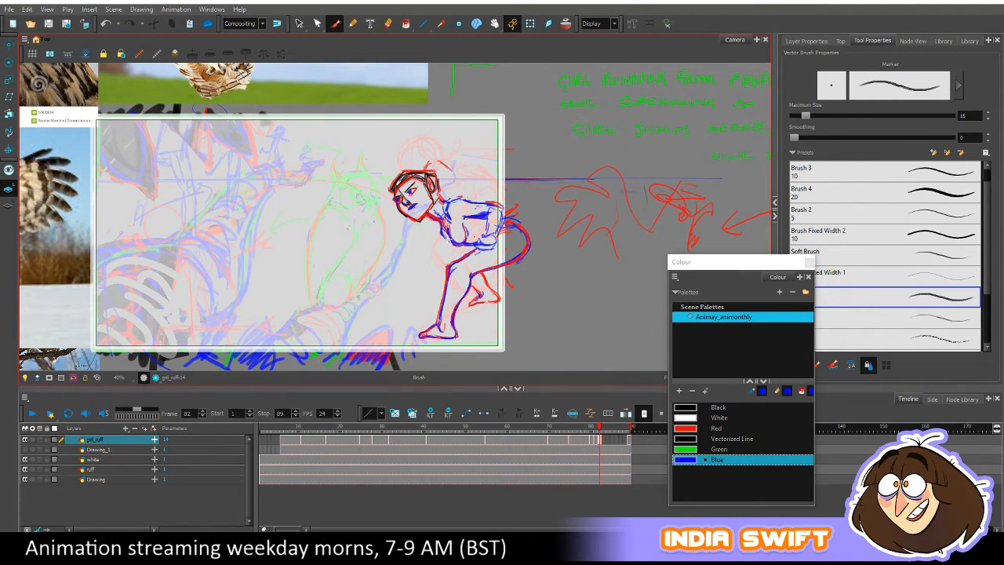
pyautogui.press(',')
pyautogui.press('.')
pyautogui.press(',')
pyautogui.press('.')
pyautogui.press(',')
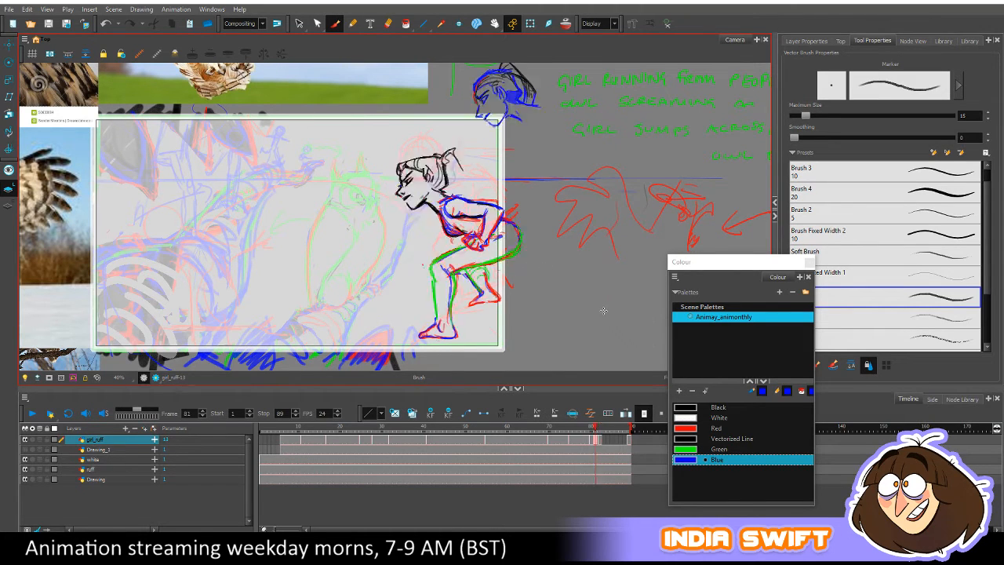
pyautogui.press('.')
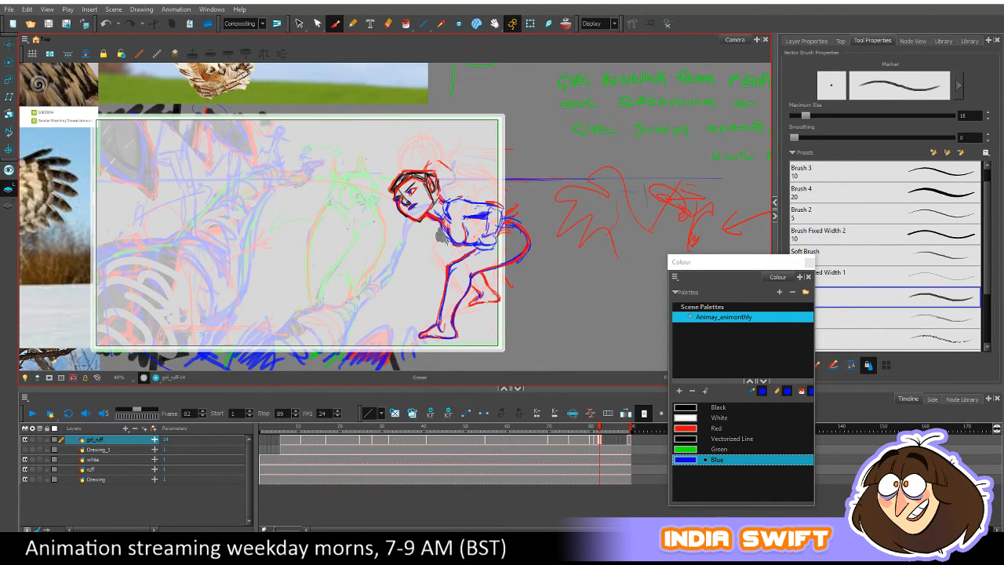
pyautogui.press(',')
pyautogui.press('.')
pyautogui.press(',')
pyautogui.press('.')
pyautogui.press(',')
pyautogui.press('.')
pyautogui.press(',')
pyautogui.press('.')
pyautogui.press(',')
pyautogui.press('.')
pyautogui.press(',')
pyautogui.press('.')
# Check frame 81 once more, return to frame 82 and set the drawing colour to Red.
pyautogui.press('.')
pyautogui.press(',')
pyautogui.click(685, 426)
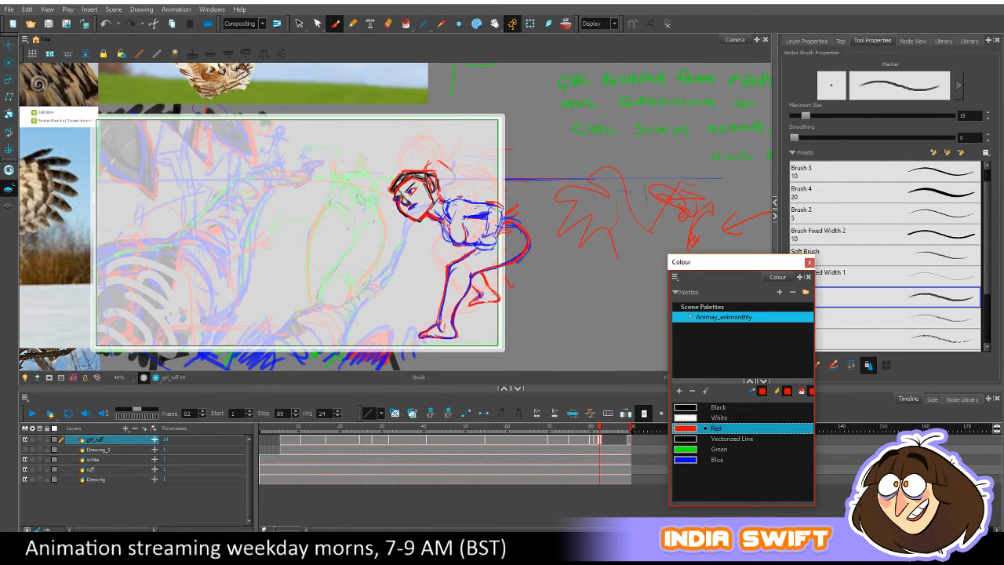
# Compare the girl's crouching pose between frames 81 and 82 of the girl_ruff layer.
pyautogui.press('f')
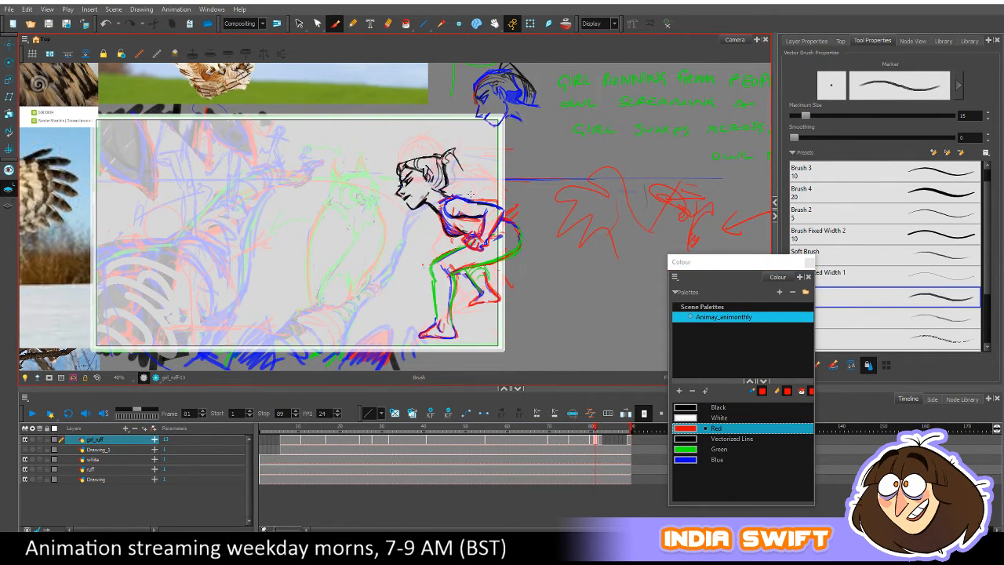
pyautogui.press('g')
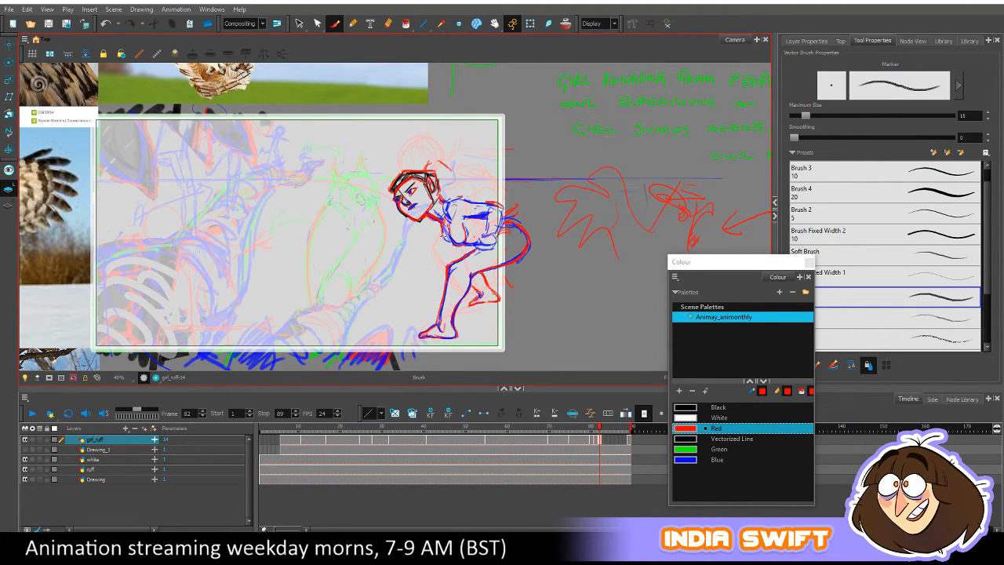
pyautogui.press('f')
pyautogui.press('g')
pyautogui.press(',')
pyautogui.press('.')
pyautogui.press(',')
pyautogui.press('.')
# Erase stray lines from the girl's lower chest on frame 82, checking the pose against frame 81.
pyautogui.hotkey('alt', 'e')
pyautogui.moveTo(464, 238); pyautogui.dragTo(467, 240)
pyautogui.press(',')
pyautogui.press('.')
pyautogui.press(',')
pyautogui.press('.')
pyautogui.press(',')
pyautogui.press('.')
pyautogui.press(',')
pyautogui.press('.')
pyautogui.press(',')
pyautogui.press('.')
# Set the drawing colour to Blue and check the girl's torso on frame 82 against frame 81.
pyautogui.click(682, 460)
pyautogui.press(',')
pyautogui.press('.')
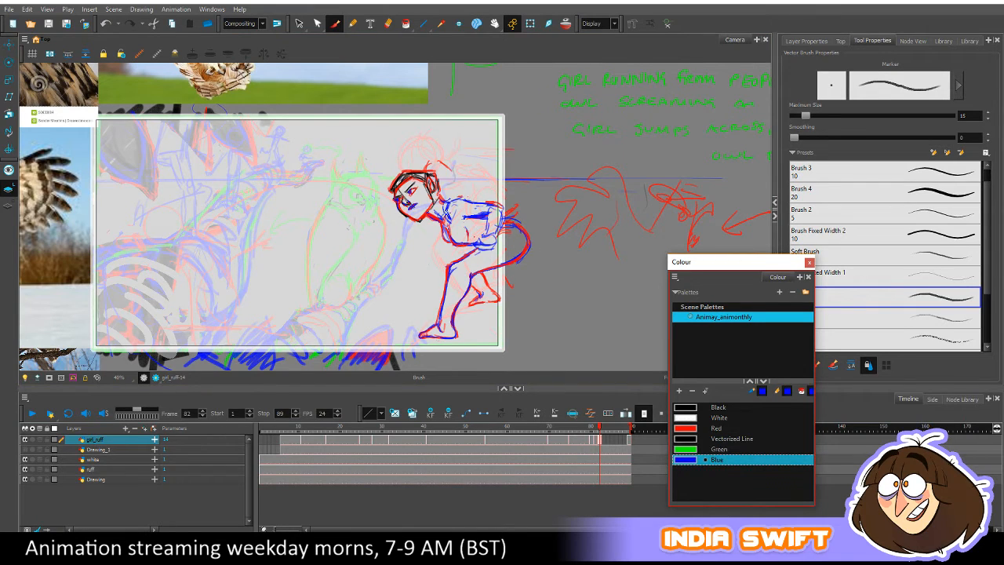
pyautogui.press(',')
pyautogui.press('.')
pyautogui.press(',')
pyautogui.press('.')
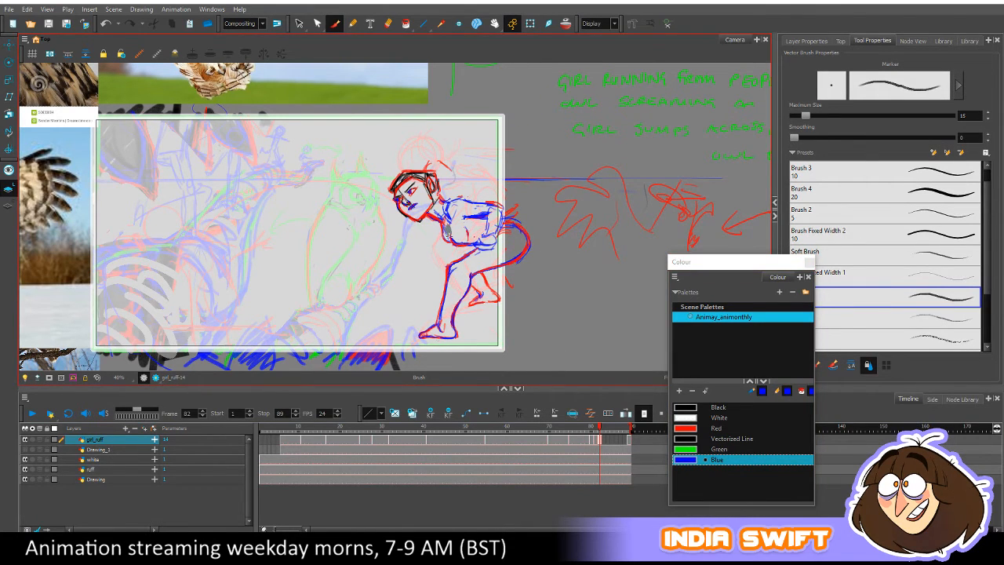
pyautogui.press(',')
pyautogui.press('.')
pyautogui.press(',')
pyautogui.press('.')
pyautogui.press(',')
pyautogui.press('.')
pyautogui.press(',')
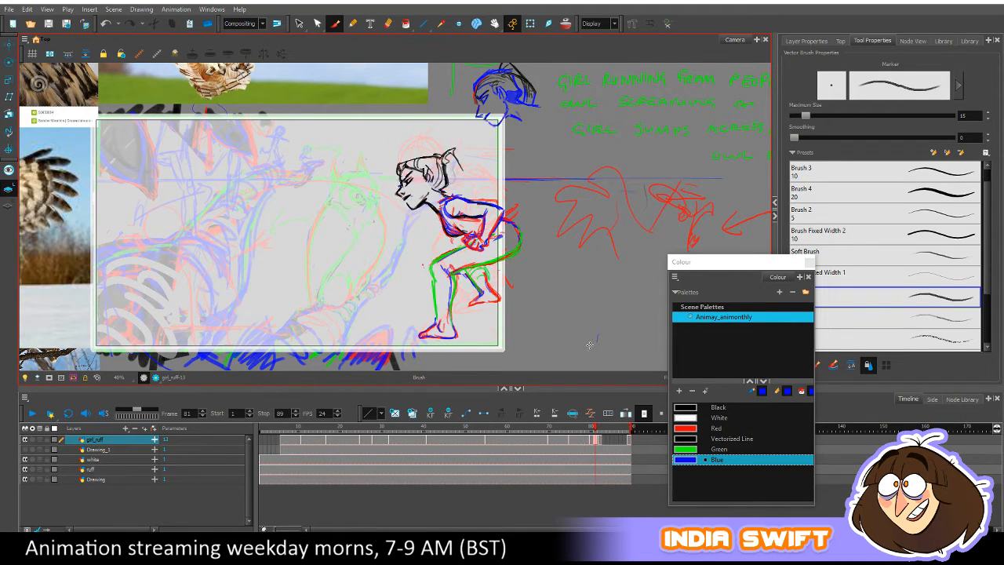
pyautogui.press('.')
pyautogui.press(',')
pyautogui.press('.')
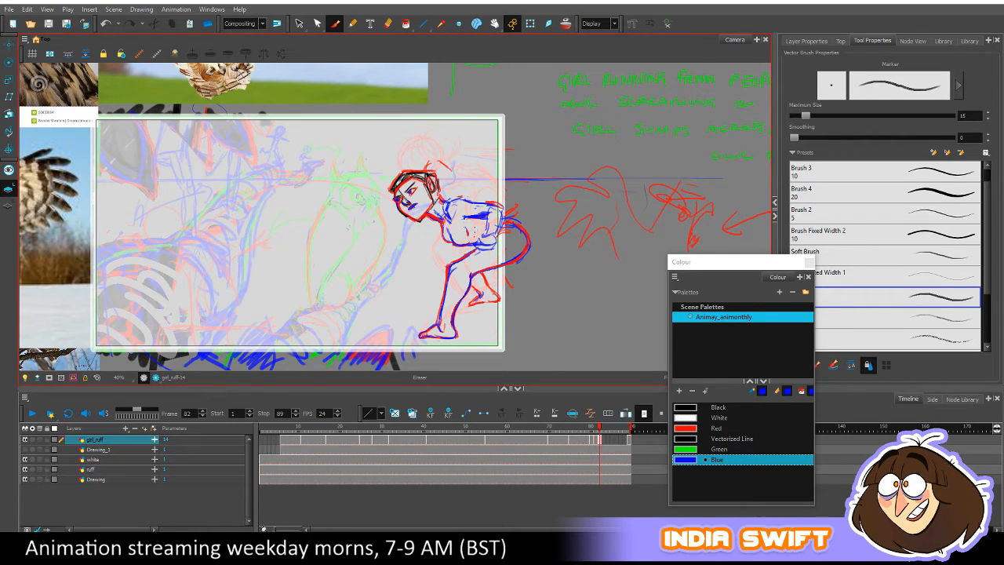
# Redraw the lower contour of the girl's chest in blue on frame 82, using frame 81 as reference.
pyautogui.press(',')
pyautogui.press('.')
pyautogui.press(',')
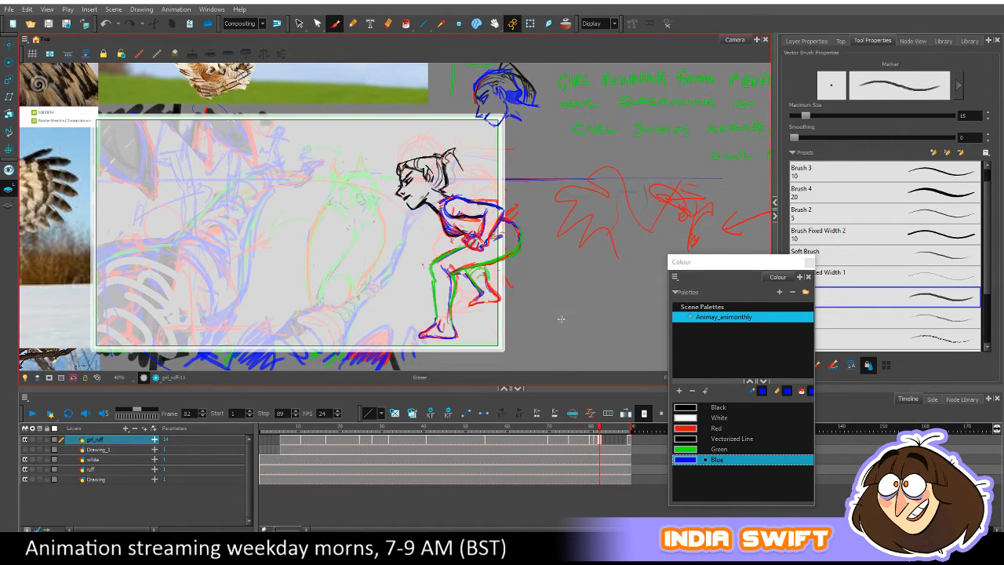
pyautogui.press('.')
pyautogui.press(',')
pyautogui.press('.')
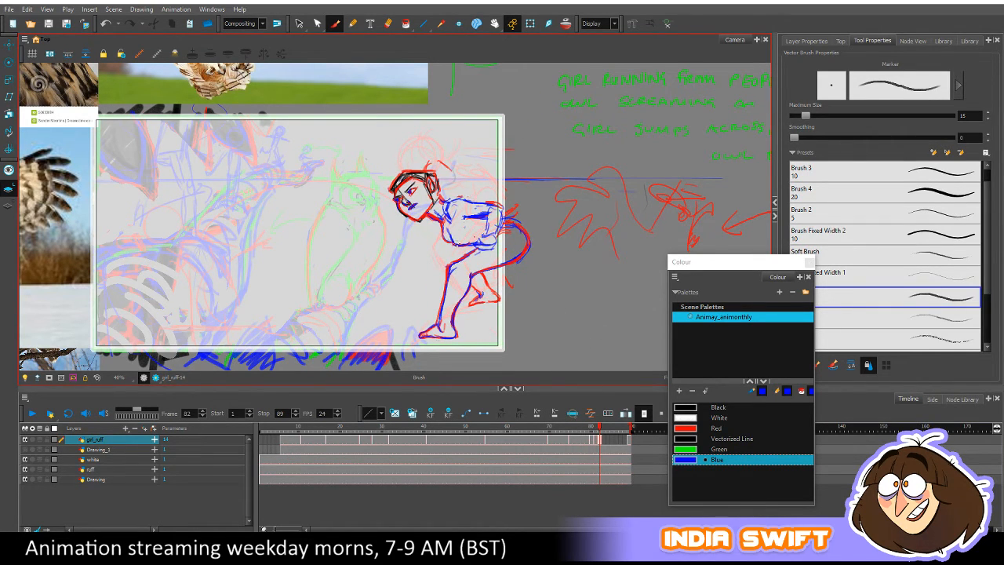
pyautogui.press(',')
pyautogui.press('.')
pyautogui.press(',')
pyautogui.press('.')
pyautogui.moveTo(469, 245); pyautogui.dragTo(473, 242)
pyautogui.press(',')
pyautogui.press('.')
pyautogui.press(',')
pyautogui.press('.')
# Sketch the girl's shoulder and backward-reaching arm in red on frame 82.
pyautogui.moveTo(508, 223); pyautogui.dragTo(525, 187)
pyautogui.click(703, 437)
pyautogui.click(690, 428)
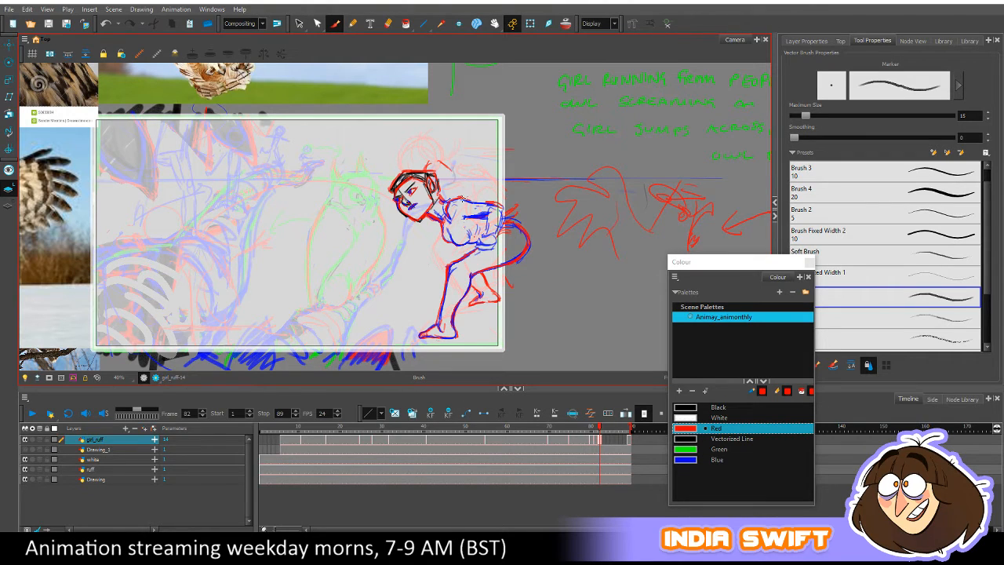
pyautogui.moveTo(477, 203); pyautogui.dragTo(498, 204)
pyautogui.press('f')
pyautogui.press('g')
pyautogui.moveTo(486, 224); pyautogui.dragTo(498, 208)
# Examine the girl's arm and torso by flipping between frames 81 and 82.
pyautogui.press(',')
pyautogui.press('.')
pyautogui.press(',')
pyautogui.press('.')
pyautogui.press(',')
pyautogui.press('.')
pyautogui.press(',')
pyautogui.press('.')
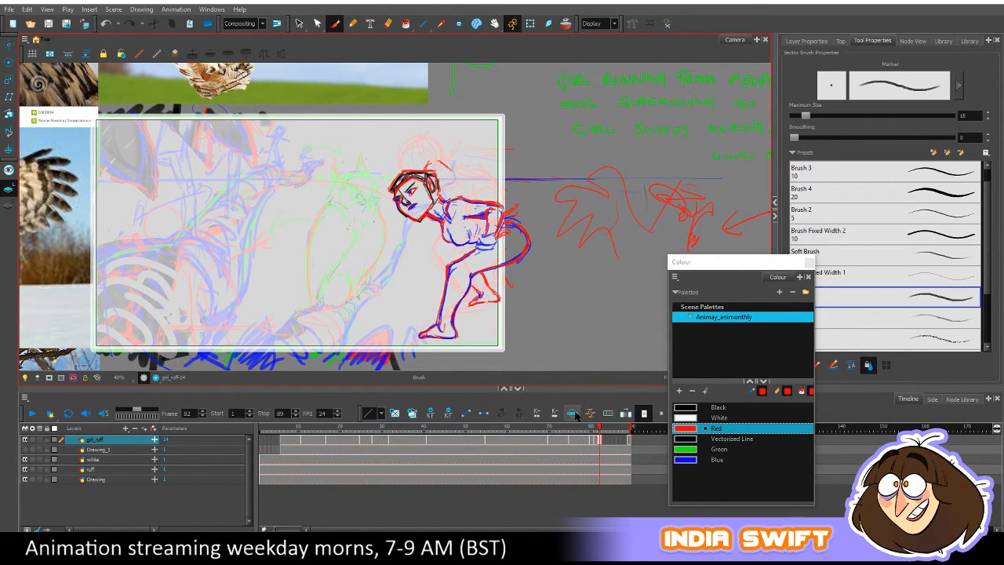
pyautogui.press(',')
pyautogui.press('.')
# Clean up the red arm lines on frame 82 and check the arm against frame 81.
pyautogui.hotkey('alt', 'e')
pyautogui.hotkey('alt', 'b')
pyautogui.press(',')
pyautogui.press('.')
pyautogui.press(',')
pyautogui.press('.')
pyautogui.press(',')
pyautogui.press('.')
# Trace the curve of the girl's lower back and hips in green on frame 82.
pyautogui.click(710, 449)
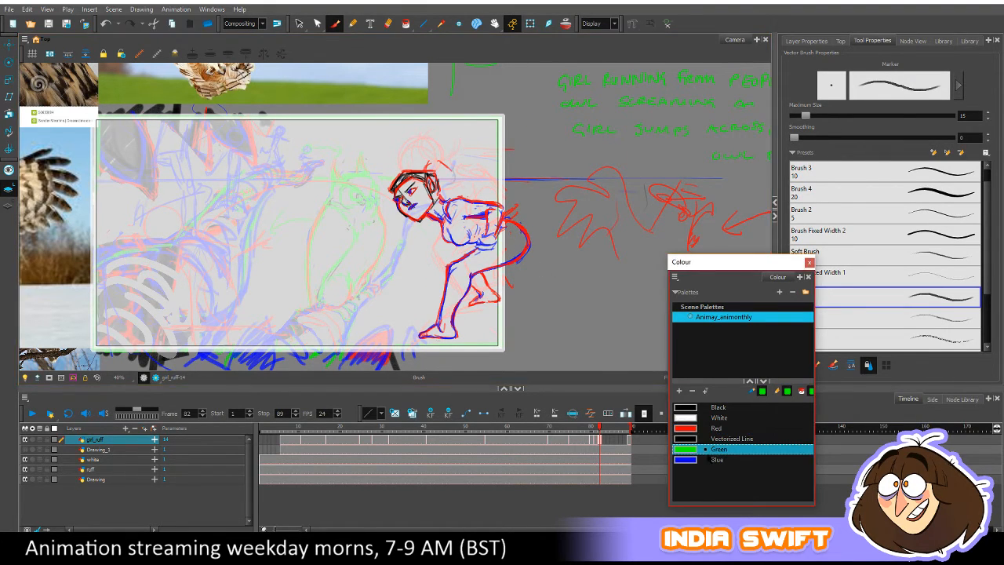
pyautogui.press(',')
pyautogui.press('.')
pyautogui.click(507, 218)
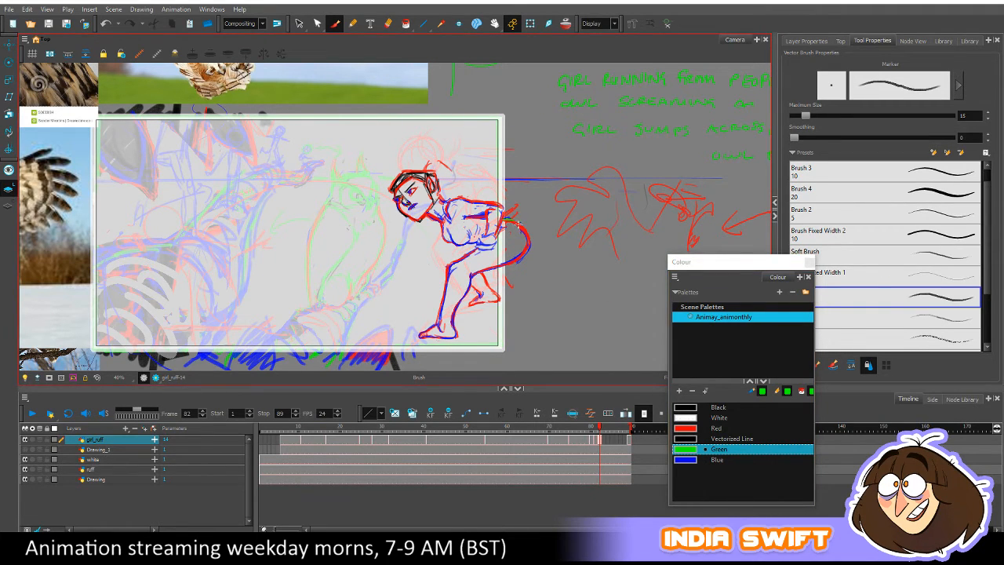
pyautogui.moveTo(522, 227); pyautogui.dragTo(528, 245)
# Refine the girl's chest and belly lines in blue on frame 82, comparing with frame 81.
pyautogui.click(685, 458)
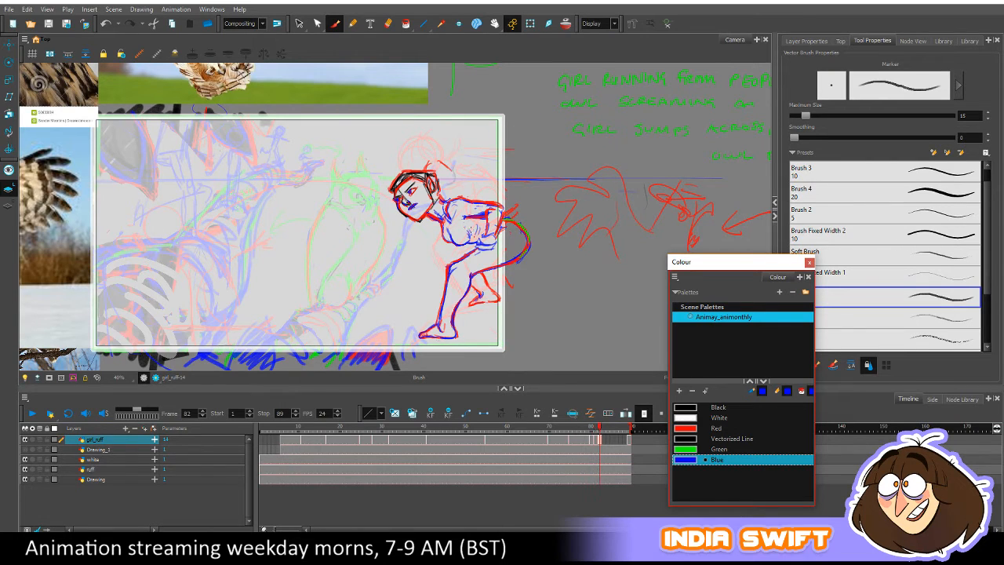
pyautogui.moveTo(472, 228); pyautogui.dragTo(469, 239)
pyautogui.press('f')
pyautogui.press('g')
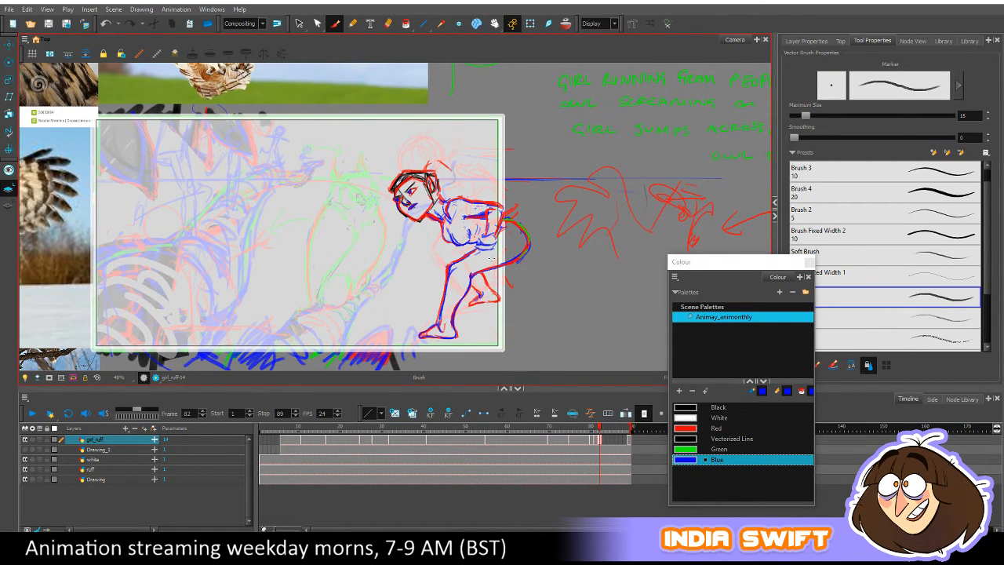
pyautogui.hotkey('alt', 'e')
pyautogui.hotkey('alt', 'b')
pyautogui.moveTo(442, 222); pyautogui.dragTo(444, 239)
pyautogui.moveTo(460, 246); pyautogui.dragTo(473, 236)
pyautogui.press('f')
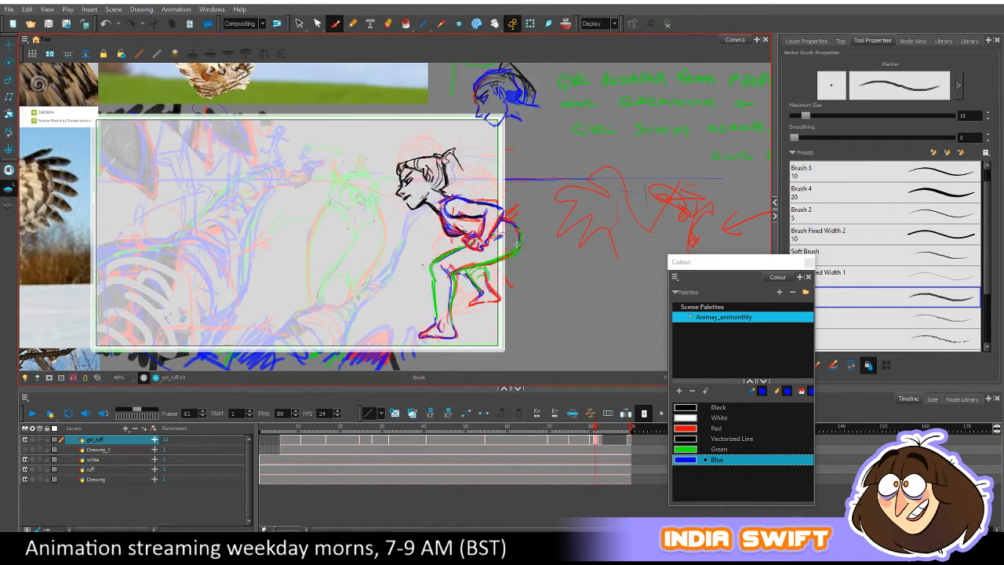
pyautogui.press('g')
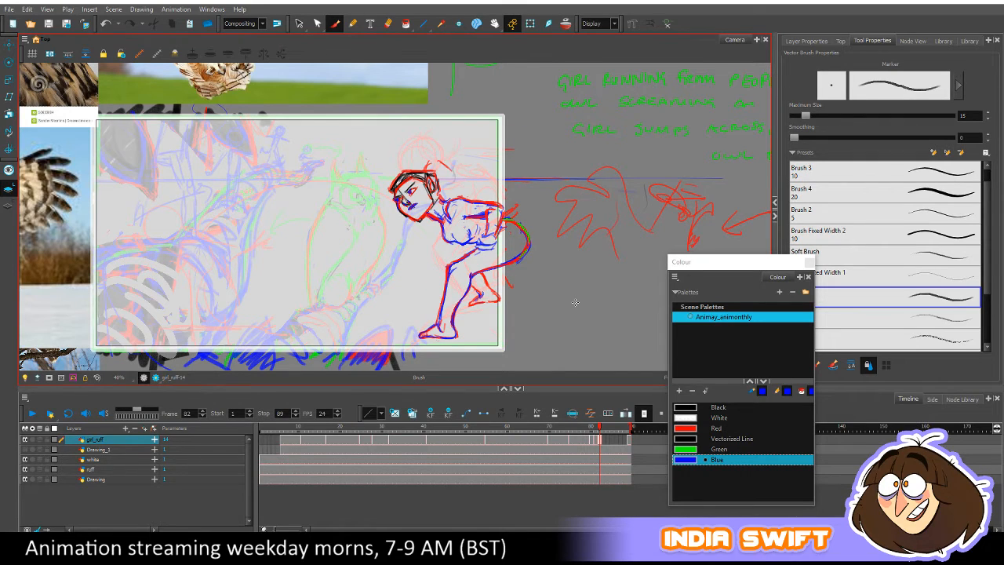
# Handwrite the note "fix BOOB" in blue beside the girl's hips, with emphasis lines and a cloud outline around it.
pyautogui.hotkey('alt', 's')
pyautogui.hotkey('ctrl', 'z')
pyautogui.hotkey('alt', 'b')
pyautogui.moveTo(547, 271)
pyautogui.mouseDown()
pyautogui.moveTo(540, 291)
pyautogui.moveTo(570, 287)
pyautogui.mouseUp()
pyautogui.moveTo(571, 277)
pyautogui.mouseDown()
pyautogui.moveTo(561, 288)
pyautogui.moveTo(604, 274)
pyautogui.mouseUp()
pyautogui.moveTo(535, 260); pyautogui.dragTo(559, 247)
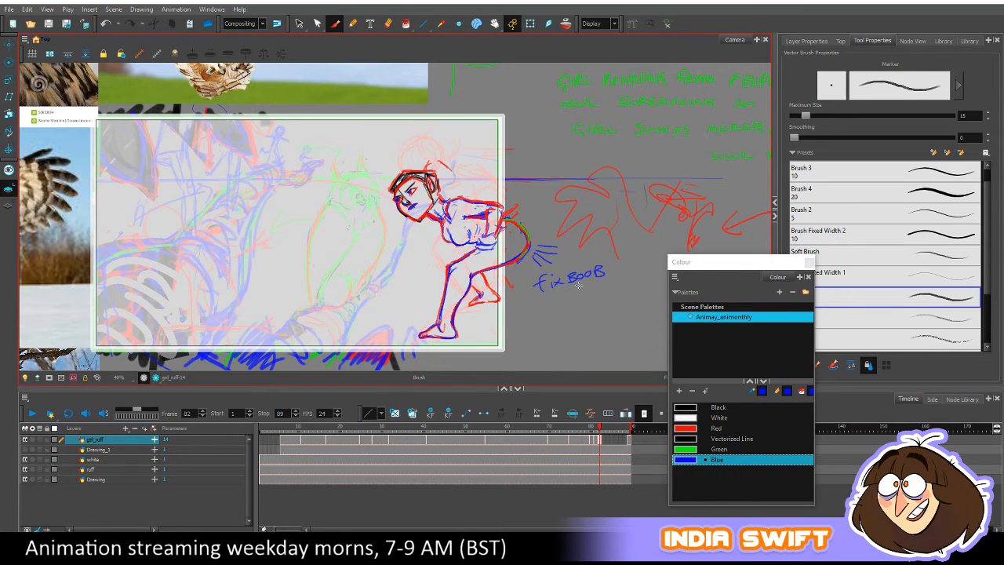
pyautogui.moveTo(524, 280)
pyautogui.mouseDown()
pyautogui.moveTo(585, 293)
pyautogui.moveTo(601, 270)
pyautogui.moveTo(569, 243)
pyautogui.mouseUp()
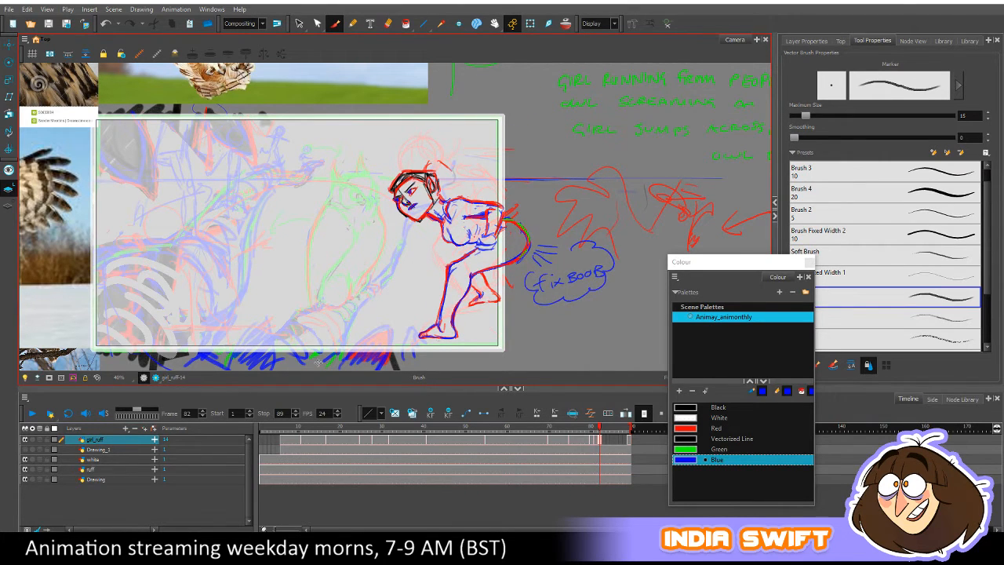
# Mask the view to the camera frame and shift the girl's head and upper torso slightly up and right on frame 82.
pyautogui.click(49, 377)
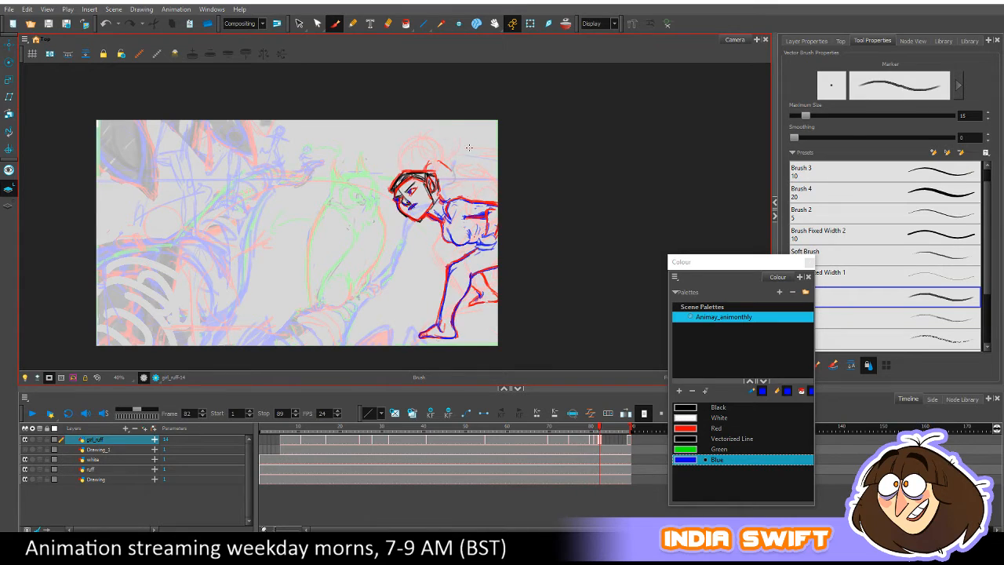
pyautogui.click(298, 25)
pyautogui.moveTo(500, 182)
pyautogui.mouseDown()
pyautogui.moveTo(499, 207)
pyautogui.moveTo(476, 236)
pyautogui.moveTo(438, 235)
pyautogui.moveTo(382, 210)
pyautogui.moveTo(382, 151)
pyautogui.moveTo(500, 162)
pyautogui.mouseUp()
pyautogui.moveTo(471, 204); pyautogui.dragTo(473, 201)
pyautogui.moveTo(517, 154); pyautogui.dragTo(516, 155)
pyautogui.moveTo(391, 156); pyautogui.dragTo(401, 149)
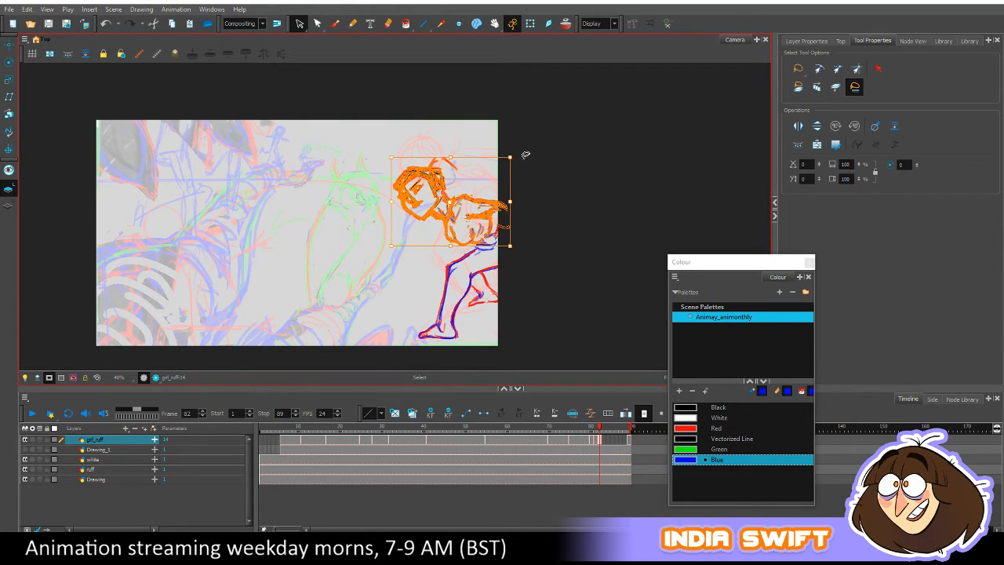
pyautogui.moveTo(526, 155)
pyautogui.mouseDown()
pyautogui.moveTo(514, 200)
pyautogui.moveTo(464, 237)
pyautogui.moveTo(400, 229)
pyautogui.moveTo(443, 119)
pyautogui.moveTo(518, 165)
pyautogui.mouseUp()
pyautogui.moveTo(495, 203); pyautogui.dragTo(498, 201)
# Delete the small stroke outside the camera frame beside the hips and nudge the girl's upper body up again.
pyautogui.click(531, 227)
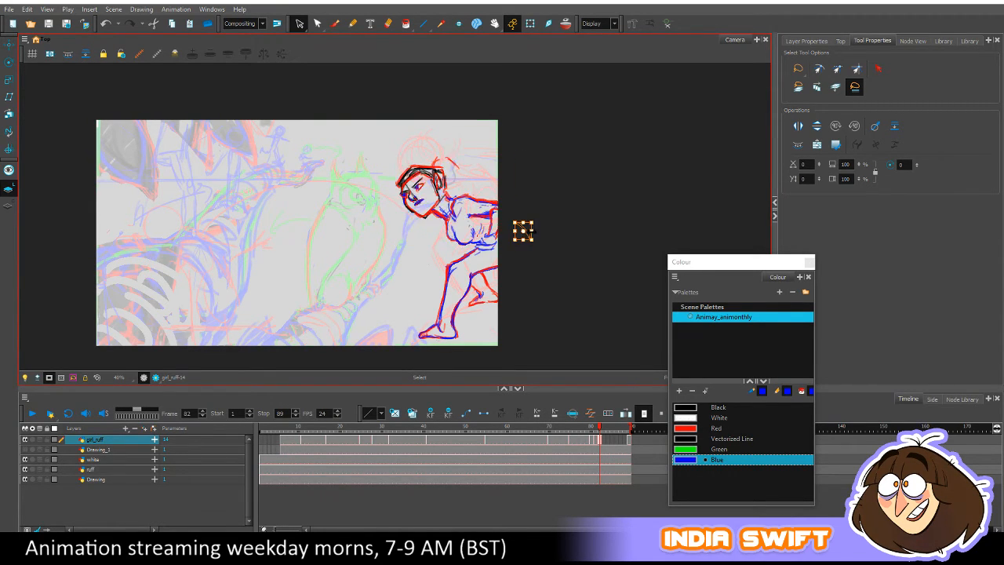
pyautogui.press('Delete')
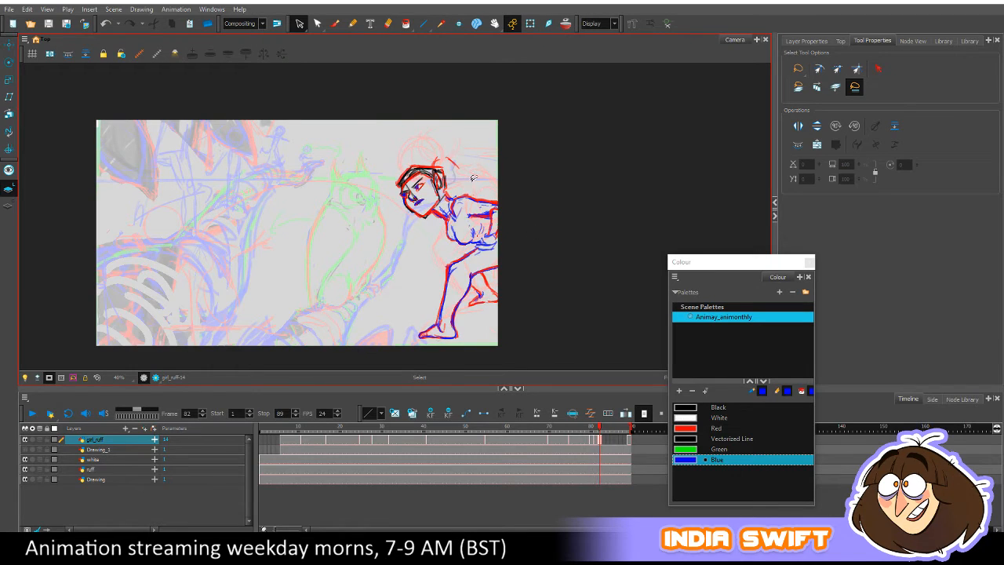
pyautogui.moveTo(471, 185)
pyautogui.mouseDown()
pyautogui.moveTo(459, 233)
pyautogui.moveTo(425, 233)
pyautogui.moveTo(396, 172)
pyautogui.moveTo(461, 142)
pyautogui.moveTo(462, 215)
pyautogui.moveTo(491, 161)
pyautogui.mouseUp()
# Check the motion of the girl's head and torso between frames 81 and 82.
pyautogui.press(',')
pyautogui.press('.')
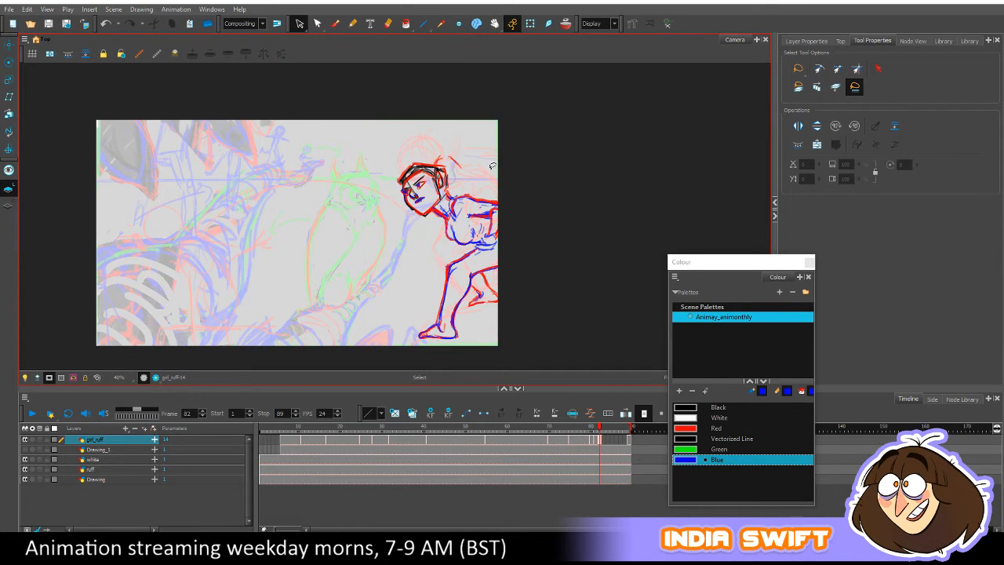
pyautogui.press(',')
pyautogui.press('.')
pyautogui.press(',')
pyautogui.press('.')
pyautogui.press(',')
pyautogui.press('.')
pyautogui.press(',')
pyautogui.press('.')
pyautogui.moveTo(599, 428)
pyautogui.mouseDown()
pyautogui.moveTo(580, 428)
pyautogui.moveTo(603, 429)
pyautogui.mouseUp()
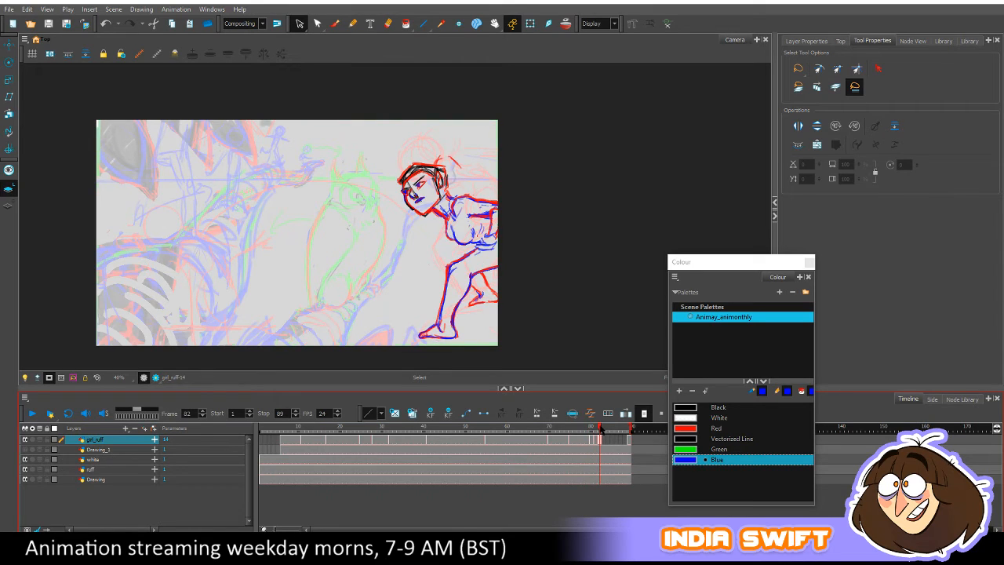
# Lasso the girl's head and torso on frame 82, nudge them slightly and check their position on the timeline.
pyautogui.moveTo(508, 200)
pyautogui.mouseDown()
pyautogui.moveTo(462, 240)
pyautogui.moveTo(533, 170)
pyautogui.moveTo(510, 196)
pyautogui.mouseUp()
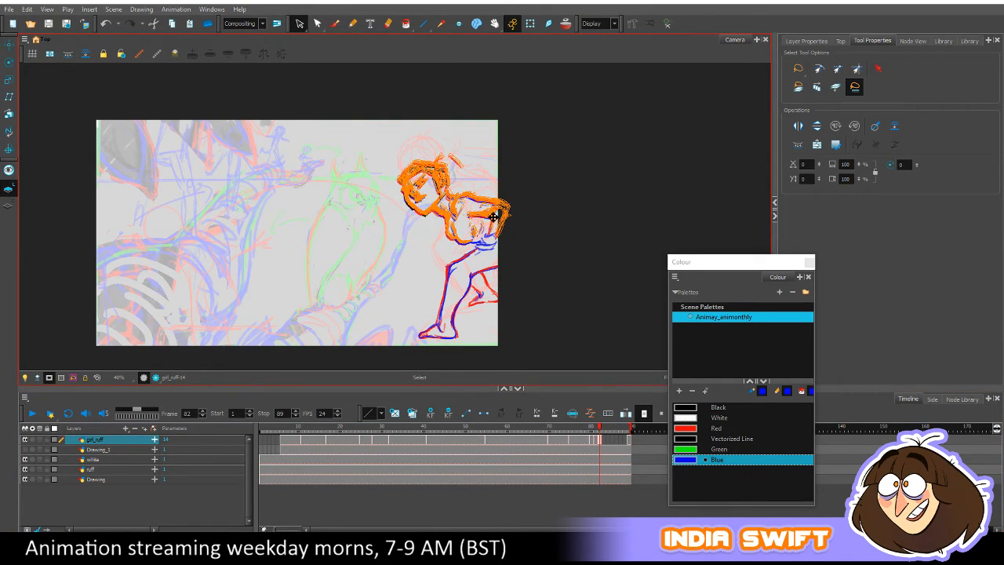
pyautogui.click(529, 221)
pyautogui.click(469, 240)
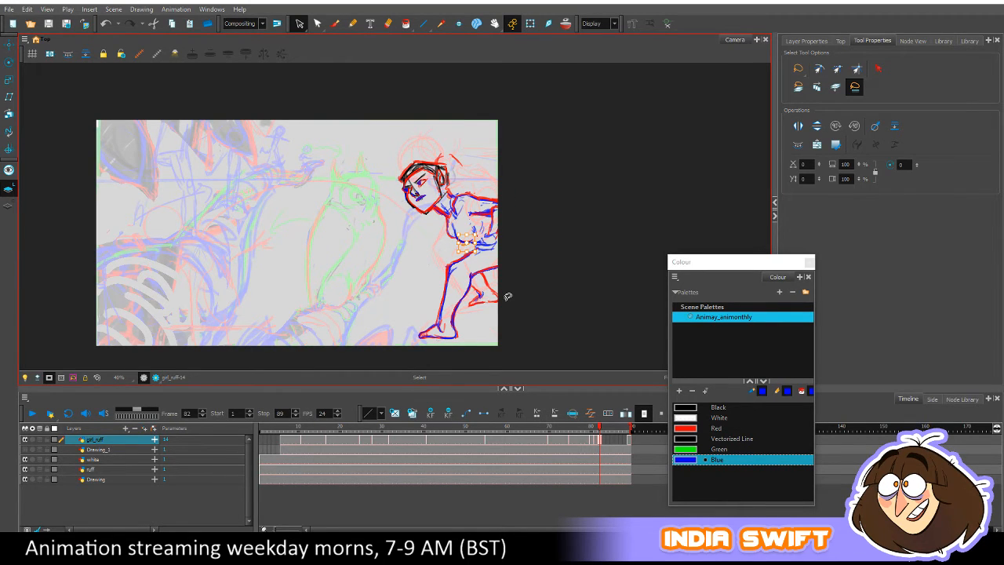
pyautogui.click(508, 296)
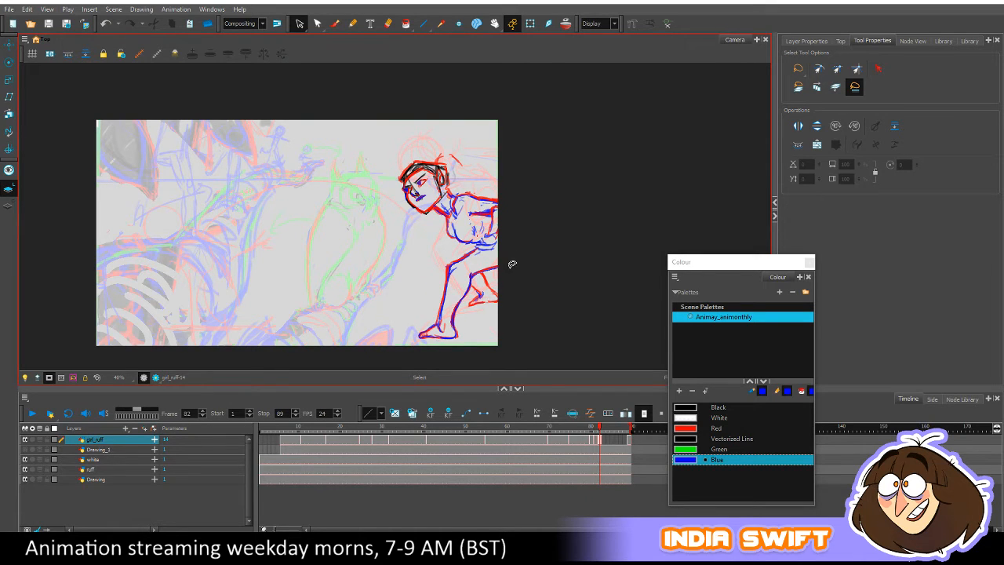
pyautogui.moveTo(601, 427)
pyautogui.mouseDown()
pyautogui.moveTo(588, 428)
pyautogui.moveTo(599, 426)
pyautogui.mouseUp()
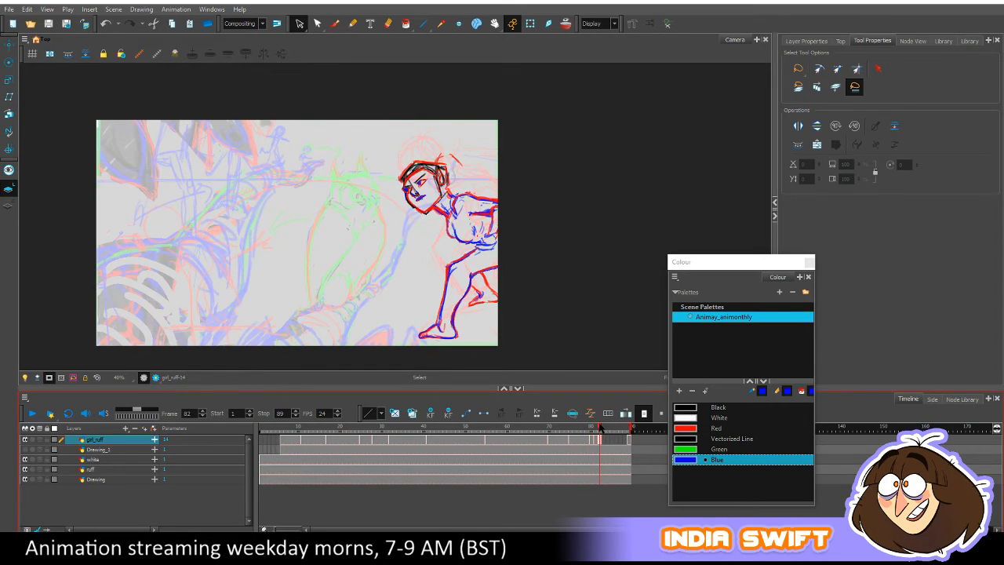
# Lasso the girl's head, torso and hips on frame 82 and reposition them slightly lower and further left.
pyautogui.moveTo(494, 263)
pyautogui.mouseDown()
pyautogui.moveTo(399, 141)
pyautogui.moveTo(404, 235)
pyautogui.mouseUp()
pyautogui.moveTo(538, 152); pyautogui.dragTo(506, 221)
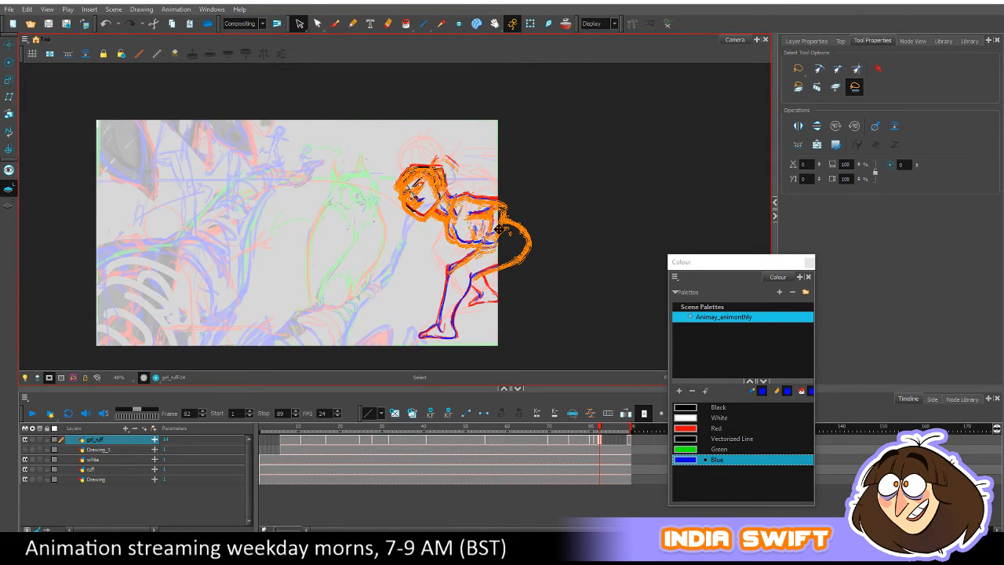
pyautogui.hotkey('ctrl', 'z')
pyautogui.click(510, 236)
# Compare frames 81 and 82, and delete the extra line along the top of the front thigh on frame 82.
pyautogui.press(',')
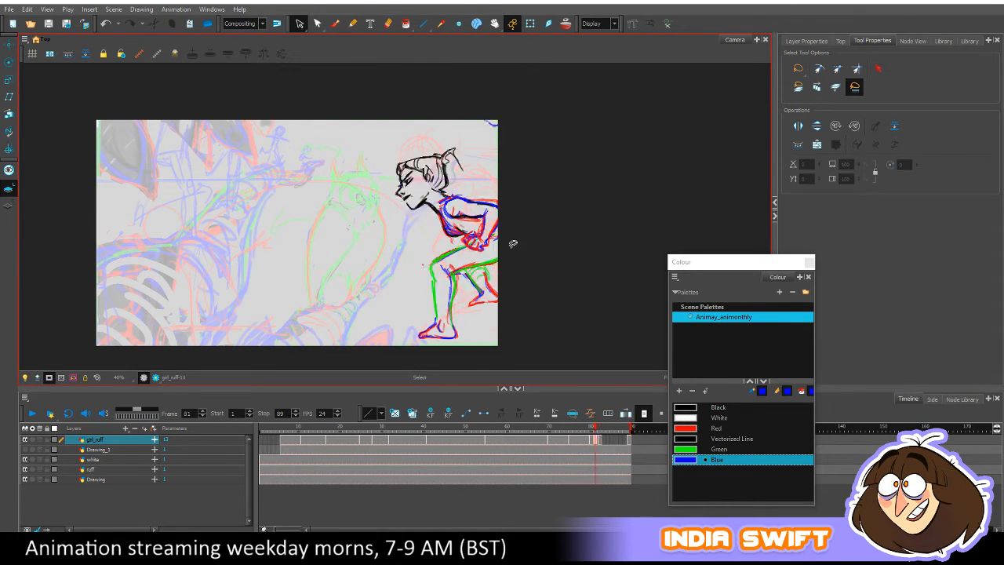
pyautogui.press('.')
pyautogui.press(',')
pyautogui.press('.')
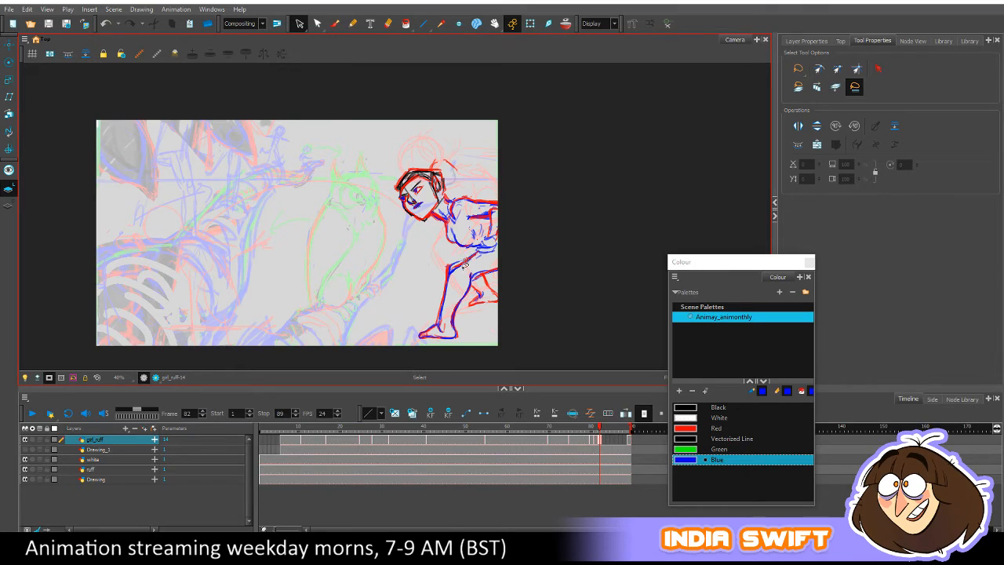
pyautogui.click(467, 264)
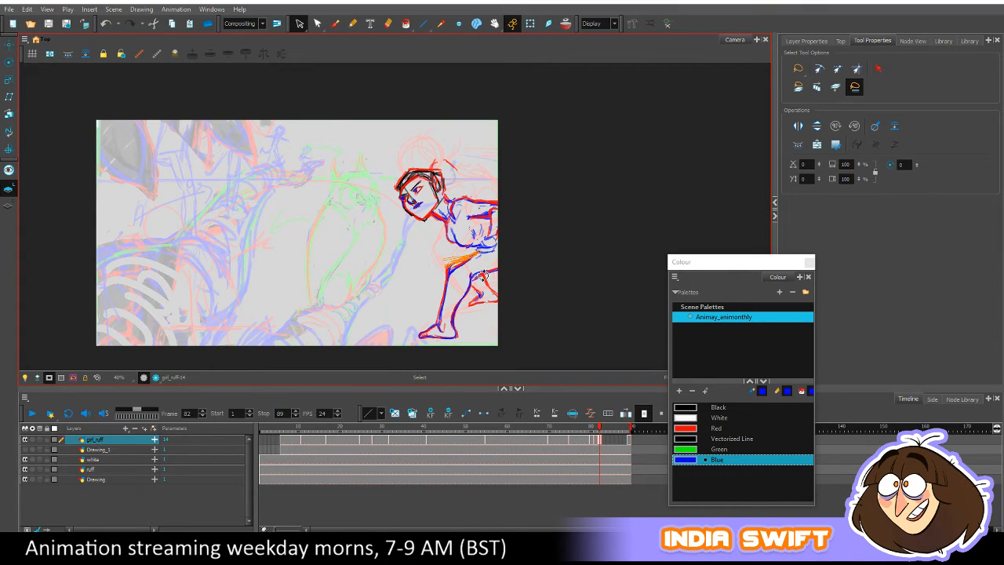
pyautogui.press('Delete')
# Review the pose across the neighbouring frames and go to frame 80.
pyautogui.press('.')
pyautogui.press(',')
pyautogui.press(',')
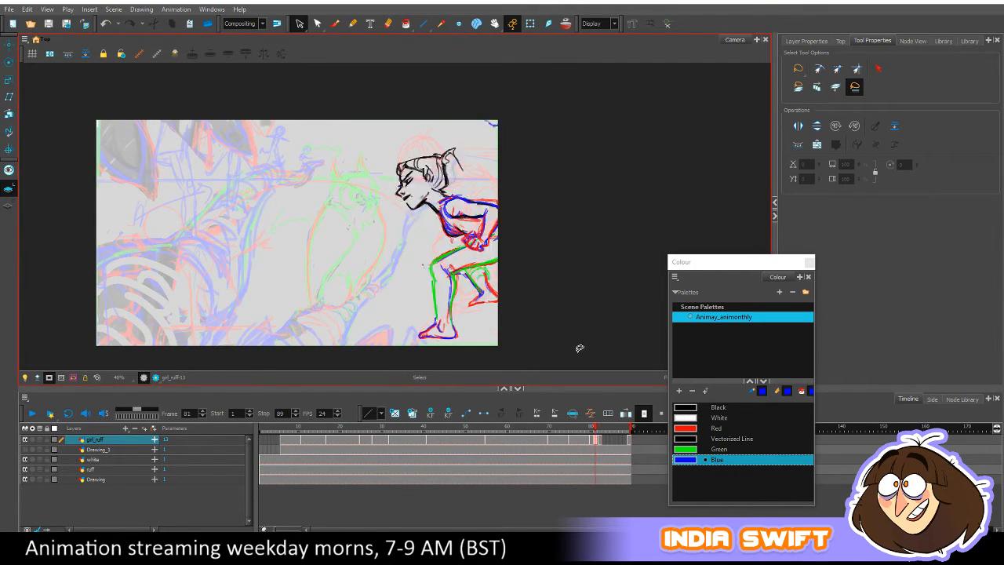
pyautogui.press('.')
pyautogui.moveTo(597, 428); pyautogui.dragTo(596, 428)
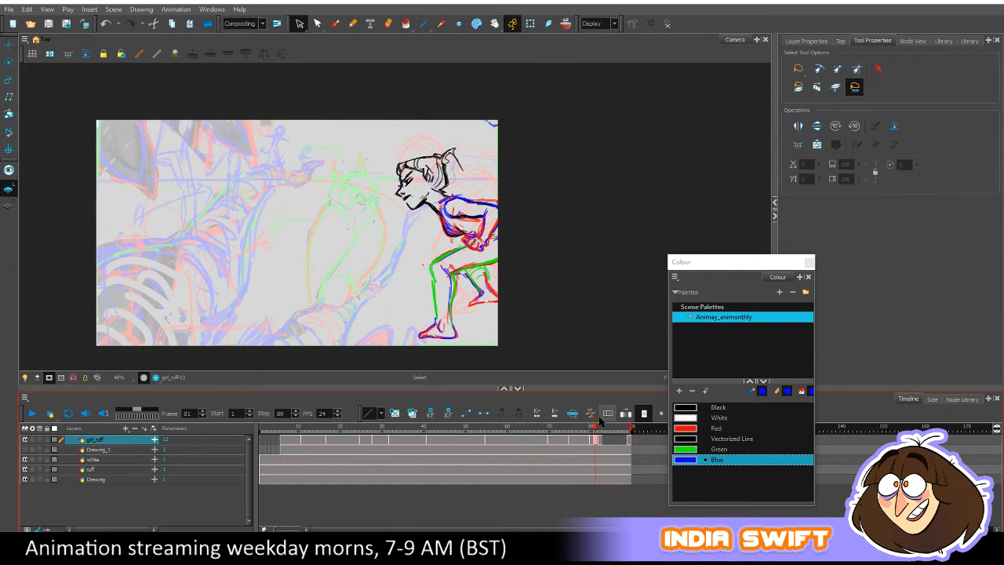
pyautogui.click(593, 428)
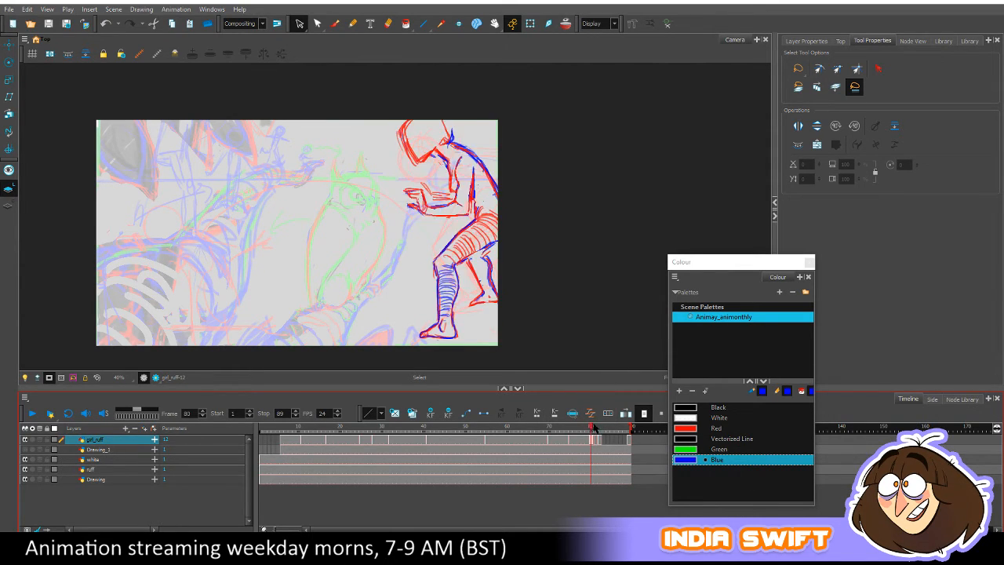
# Compare the girl's pose on frame 82 with the frames just before it.
pyautogui.moveTo(593, 427); pyautogui.dragTo(600, 428)
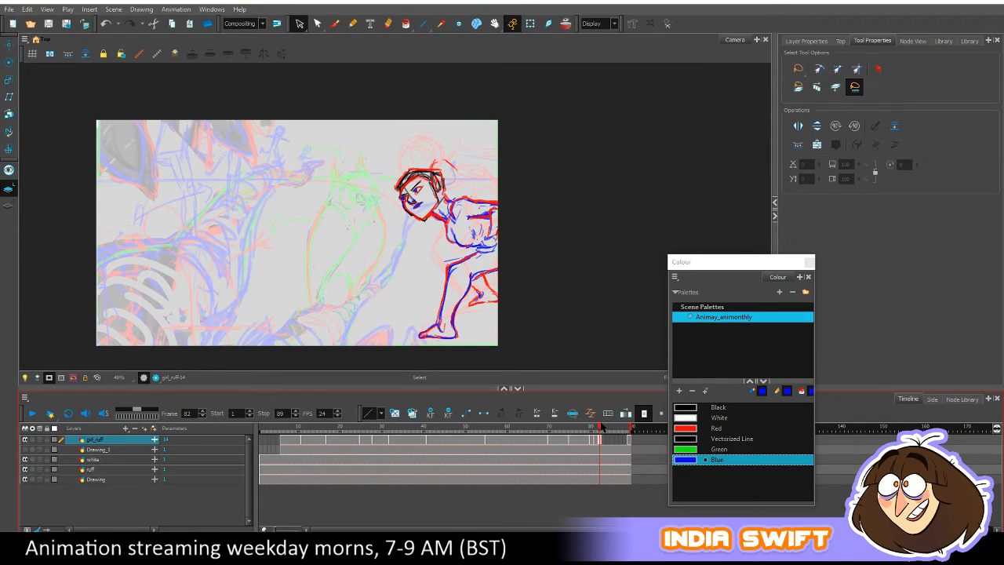
pyautogui.click(420, 173)
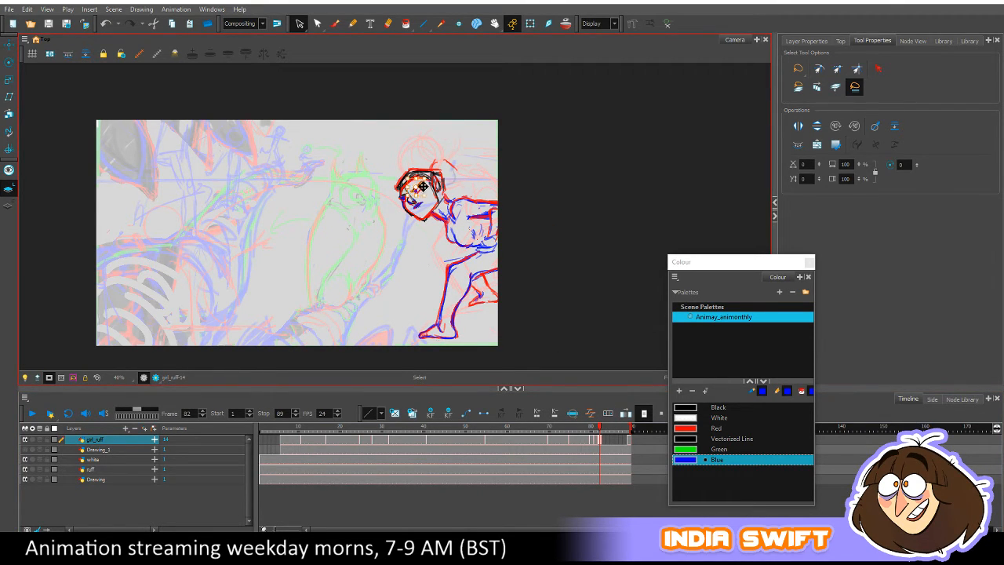
pyautogui.click(486, 190)
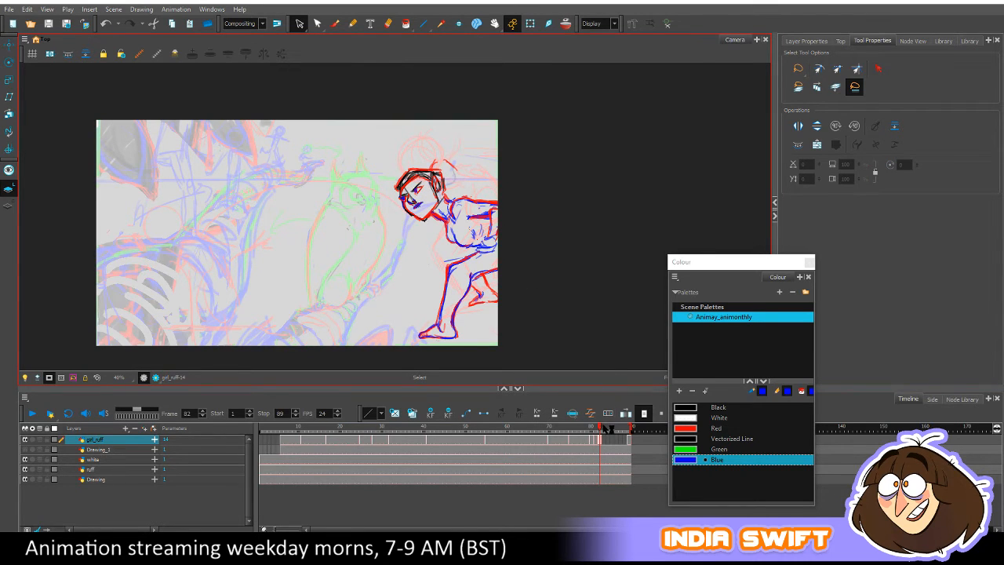
pyautogui.moveTo(603, 429)
pyautogui.mouseDown()
pyautogui.moveTo(589, 431)
pyautogui.moveTo(600, 430)
pyautogui.mouseUp()
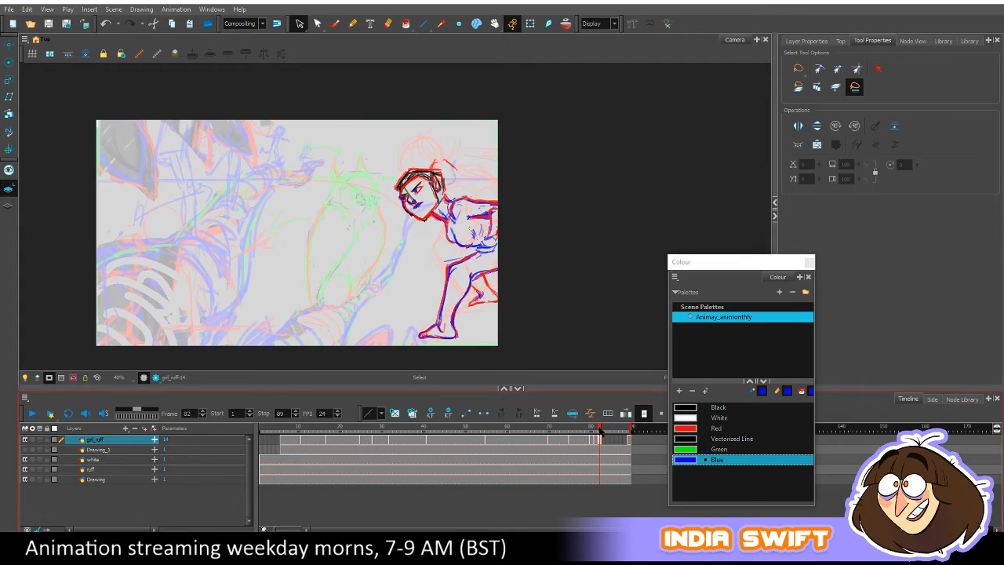
# Start the frame 83 drawing on the girl_ruff layer with a blue brush curve marking the head, above the green figure.
pyautogui.click(334, 22)
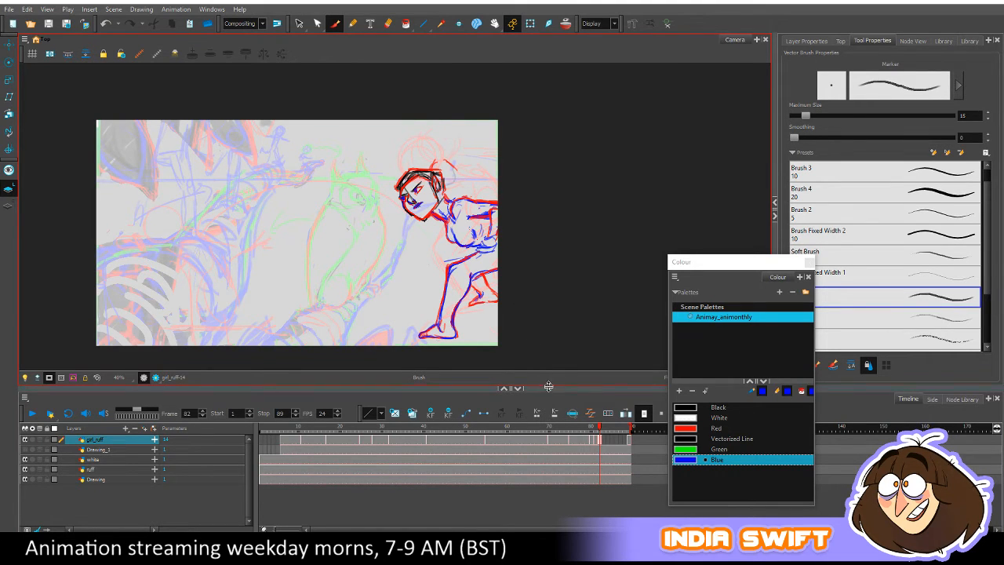
pyautogui.click(595, 428)
pyautogui.moveTo(595, 427); pyautogui.dragTo(600, 427)
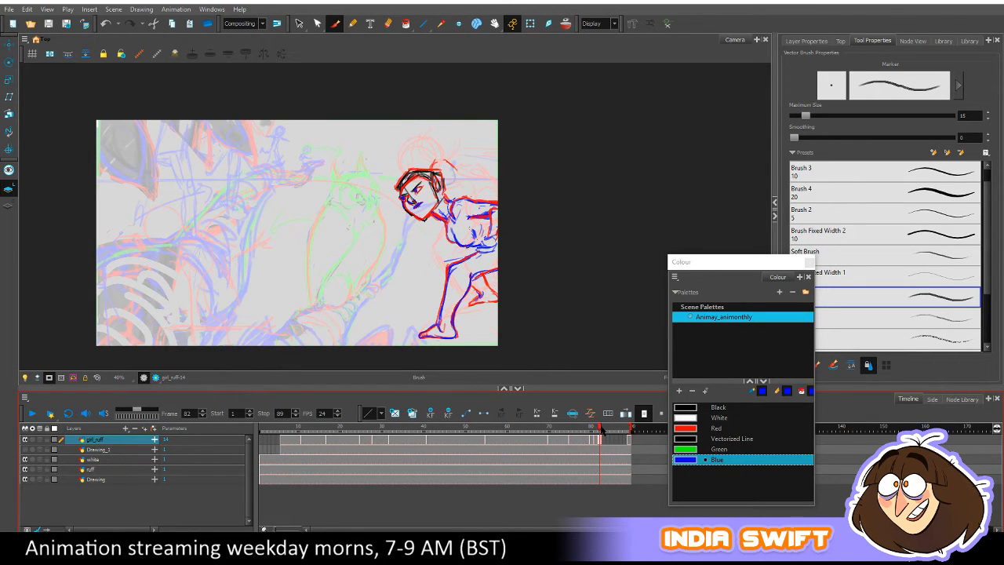
pyautogui.click(603, 441)
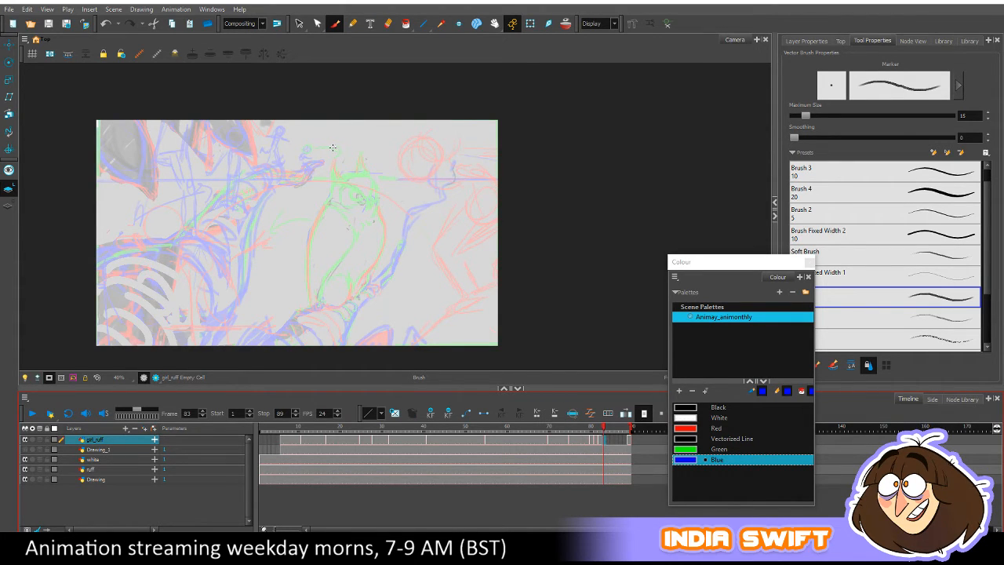
pyautogui.moveTo(315, 143); pyautogui.dragTo(309, 157)
pyautogui.moveTo(311, 147)
pyautogui.mouseDown()
pyautogui.moveTo(335, 136)
pyautogui.moveTo(312, 173)
pyautogui.mouseUp()
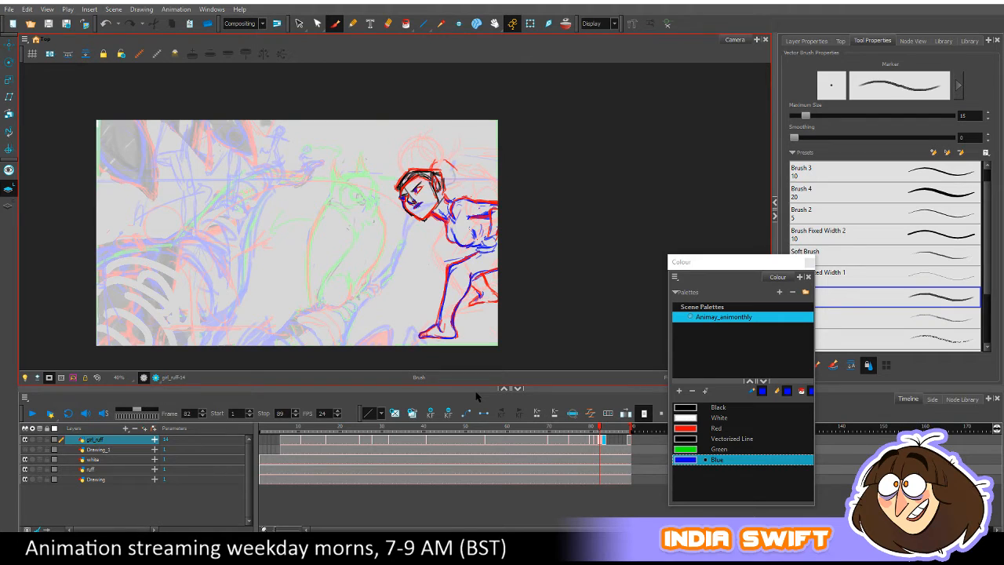
# Copy the girl's front foot from frame 82 into the same place on frame 83.
pyautogui.click(298, 23)
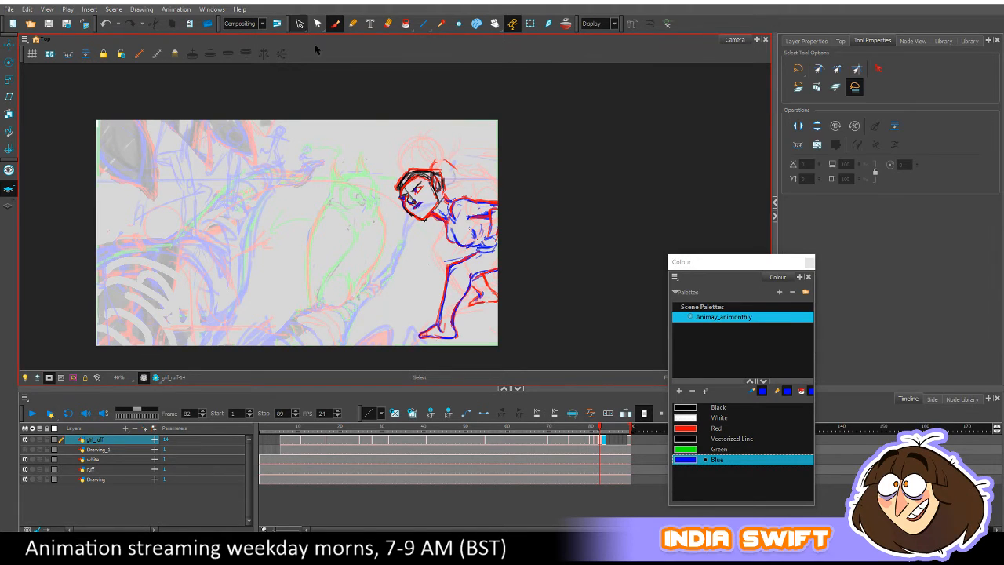
pyautogui.click(453, 334)
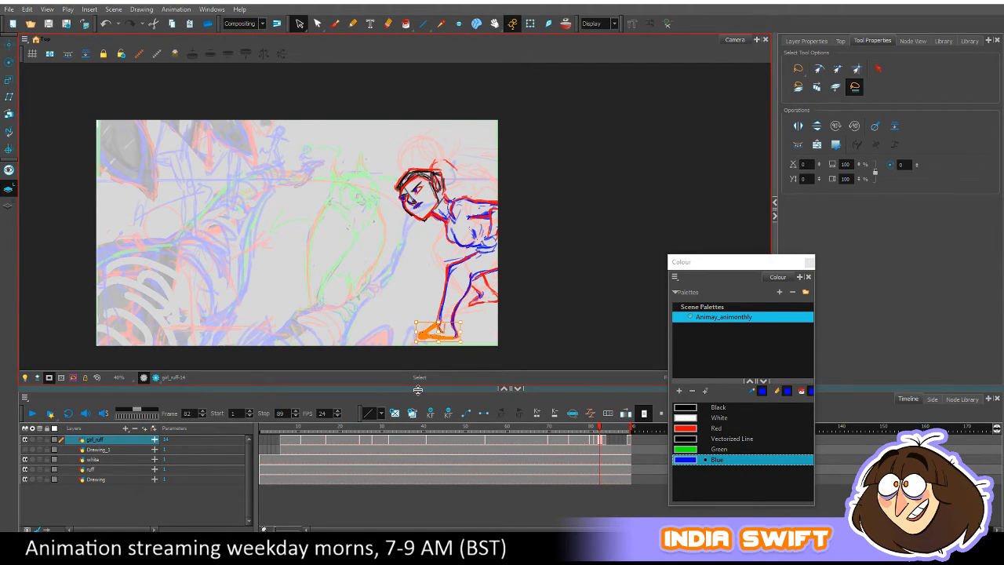
pyautogui.press('.')
pyautogui.hotkey('ctrl', 'v')
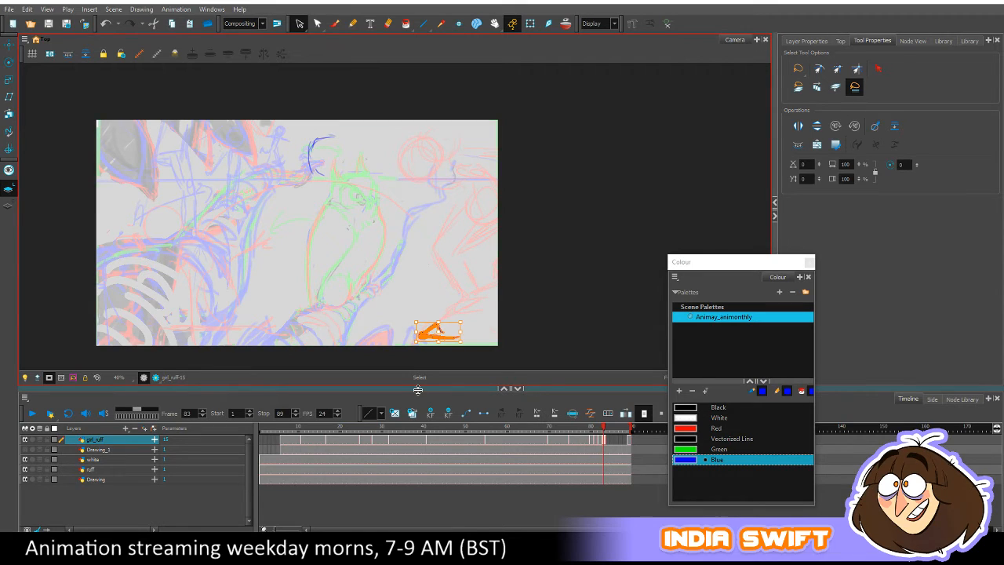
pyautogui.click(496, 307)
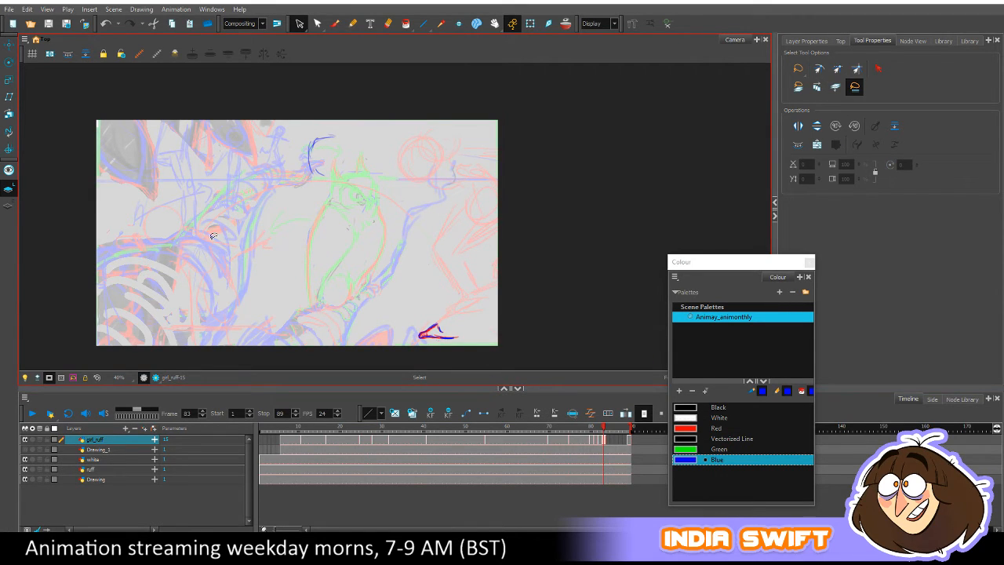
# Brush in the lower leg rising from the pasted foot to the knee on frame 83, checking it against frame 82.
pyautogui.click(335, 24)
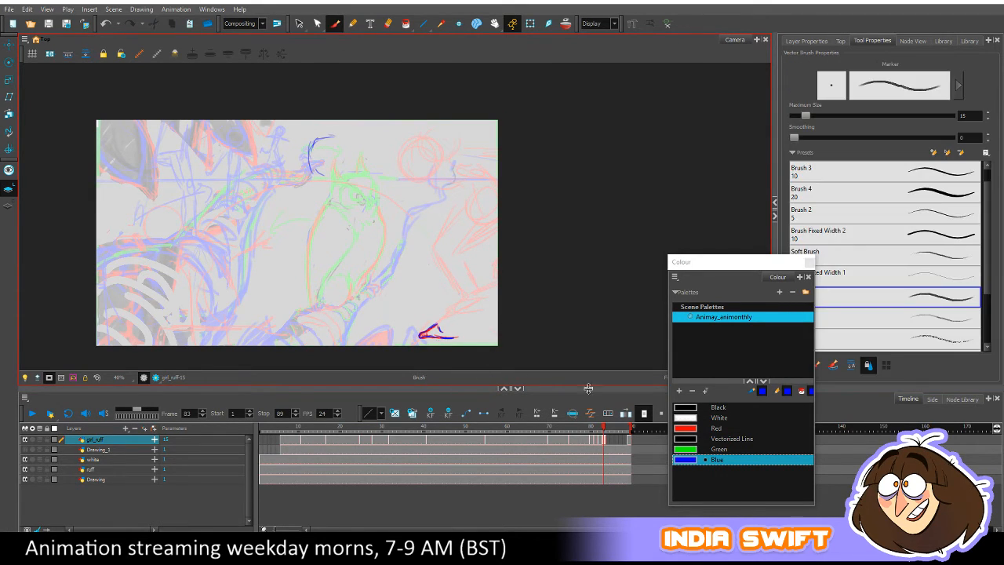
pyautogui.moveTo(598, 427); pyautogui.dragTo(602, 426)
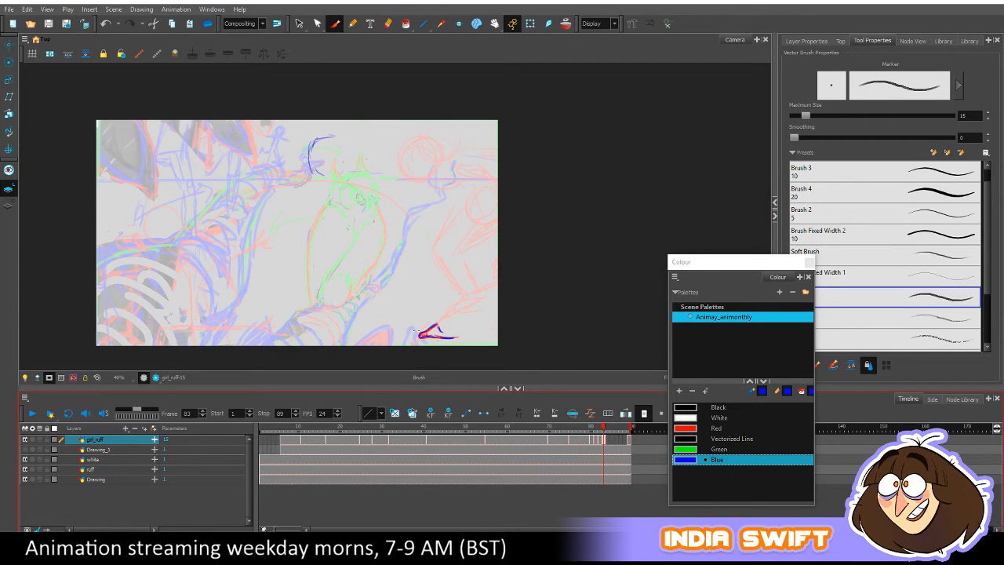
pyautogui.moveTo(418, 330)
pyautogui.mouseDown()
pyautogui.moveTo(429, 326)
pyautogui.moveTo(417, 323)
pyautogui.moveTo(432, 303)
pyautogui.moveTo(431, 328)
pyautogui.moveTo(432, 306)
pyautogui.moveTo(423, 297)
pyautogui.moveTo(418, 305)
pyautogui.moveTo(415, 293)
pyautogui.moveTo(424, 283)
pyautogui.moveTo(436, 296)
pyautogui.moveTo(420, 321)
pyautogui.moveTo(403, 260)
pyautogui.moveTo(419, 288)
pyautogui.moveTo(397, 273)
pyautogui.moveTo(408, 271)
pyautogui.mouseUp()
pyautogui.moveTo(390, 276)
pyautogui.mouseDown()
pyautogui.moveTo(384, 283)
pyautogui.moveTo(420, 307)
pyautogui.mouseUp()
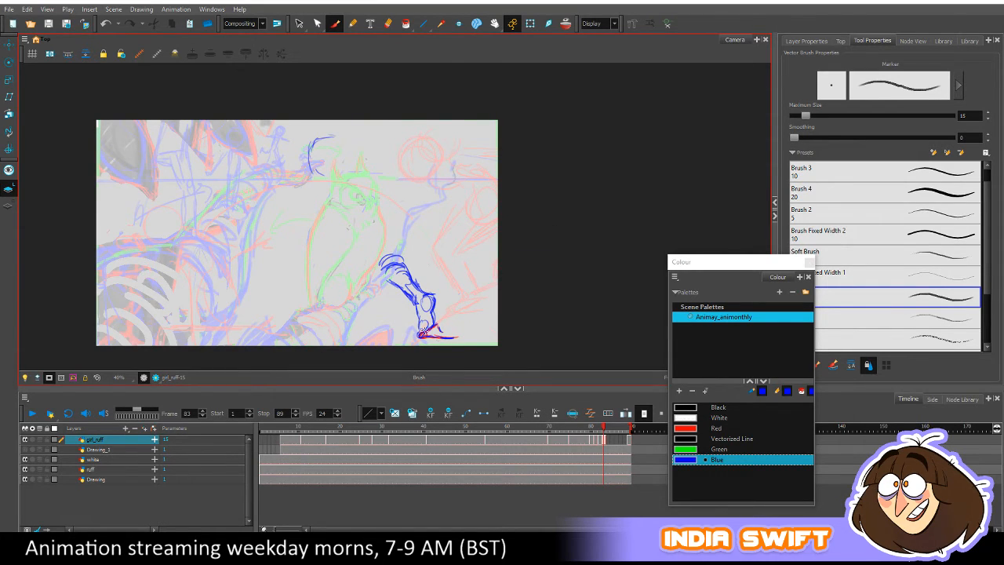
pyautogui.moveTo(440, 320)
pyautogui.mouseDown()
pyautogui.moveTo(428, 337)
pyautogui.moveTo(452, 337)
pyautogui.moveTo(424, 335)
pyautogui.mouseUp()
pyautogui.click(601, 431)
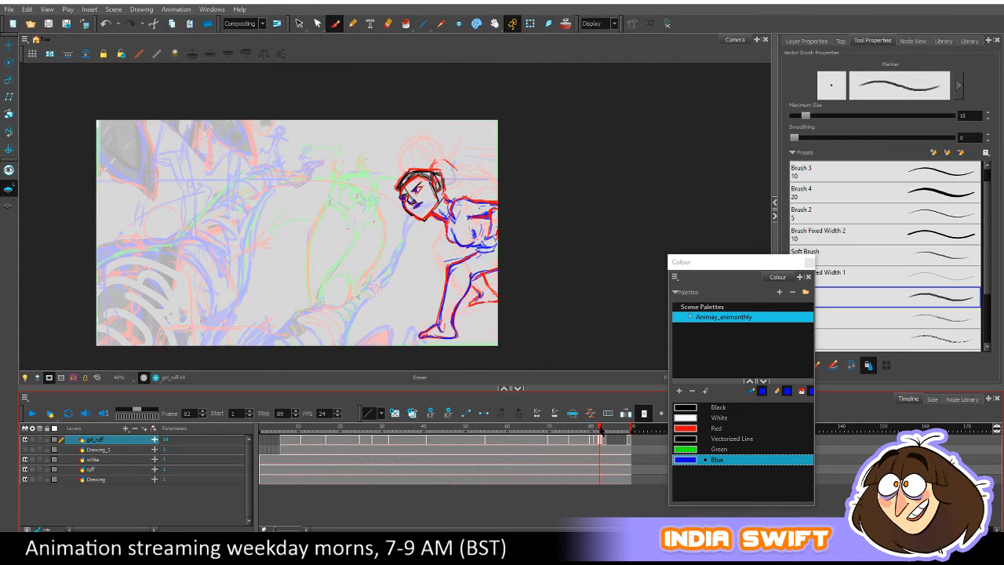
pyautogui.moveTo(601, 428)
pyautogui.mouseDown()
pyautogui.moveTo(555, 428)
pyautogui.moveTo(603, 432)
pyautogui.mouseUp()
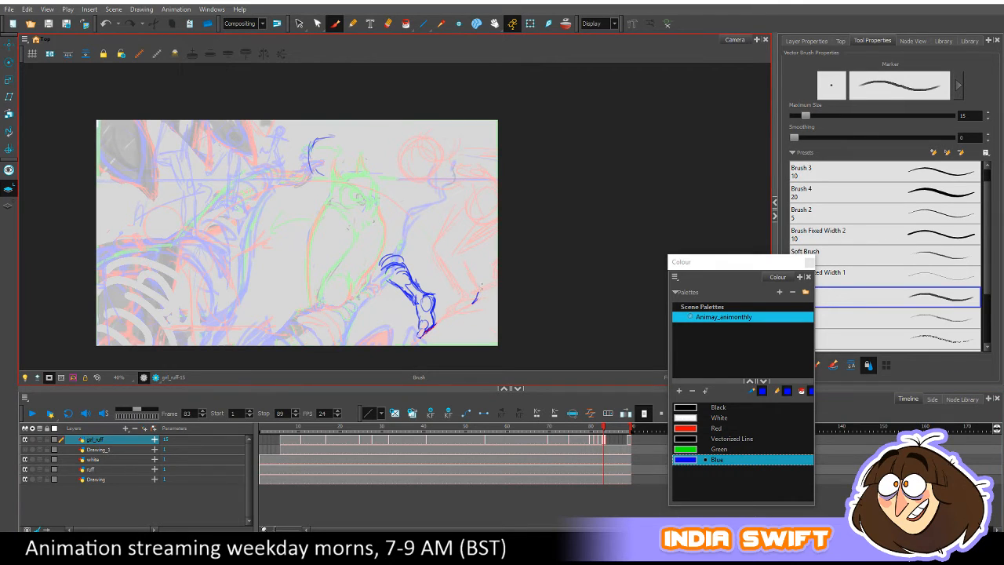
# Sketch the girl's rear foot in blue behind the front leg on frame 83.
pyautogui.moveTo(482, 286); pyautogui.dragTo(483, 274)
pyautogui.moveTo(452, 275)
pyautogui.mouseDown()
pyautogui.moveTo(465, 295)
pyautogui.moveTo(460, 270)
pyautogui.moveTo(468, 274)
pyautogui.moveTo(470, 304)
pyautogui.mouseUp()
pyautogui.moveTo(479, 269)
pyautogui.mouseDown()
pyautogui.moveTo(476, 303)
pyautogui.moveTo(485, 279)
pyautogui.mouseUp()
pyautogui.moveTo(604, 430); pyautogui.dragTo(603, 430)
# Lasso the front lower leg on frame 83, move it to the empty frame 84 and return to frame 83.
pyautogui.hotkey('alt', 's')
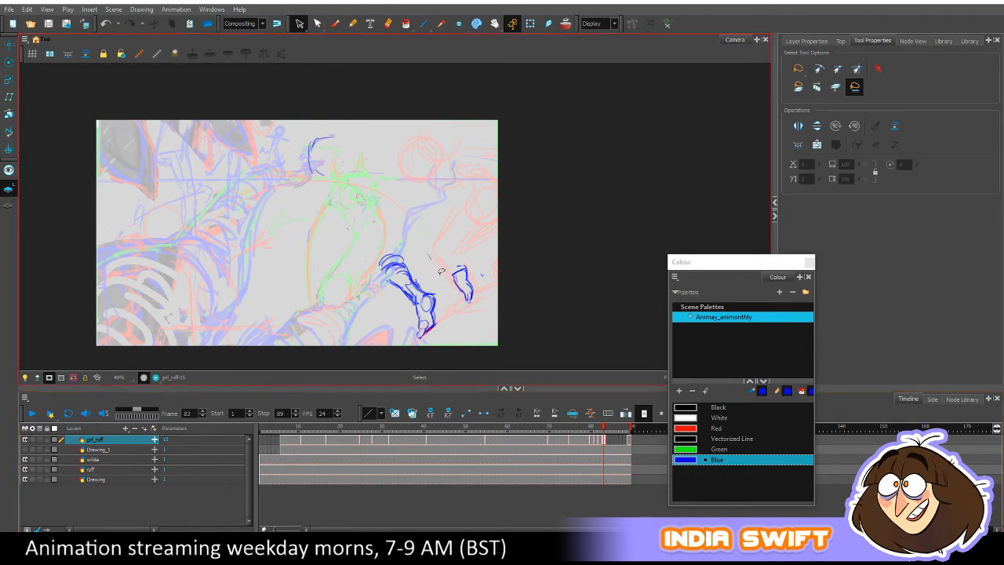
pyautogui.moveTo(436, 250)
pyautogui.mouseDown()
pyautogui.moveTo(392, 337)
pyautogui.moveTo(440, 333)
pyautogui.mouseUp()
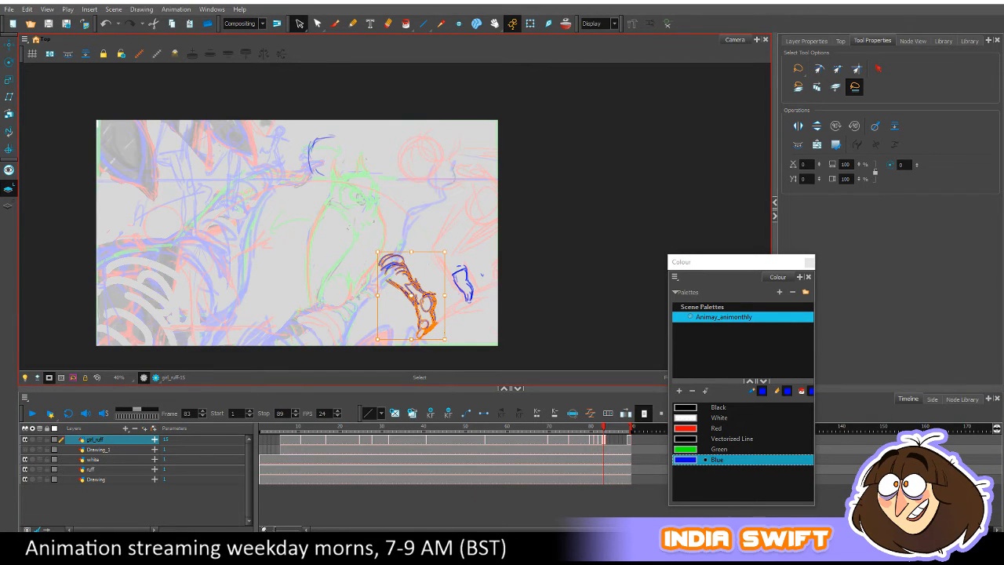
pyautogui.press('Delete')
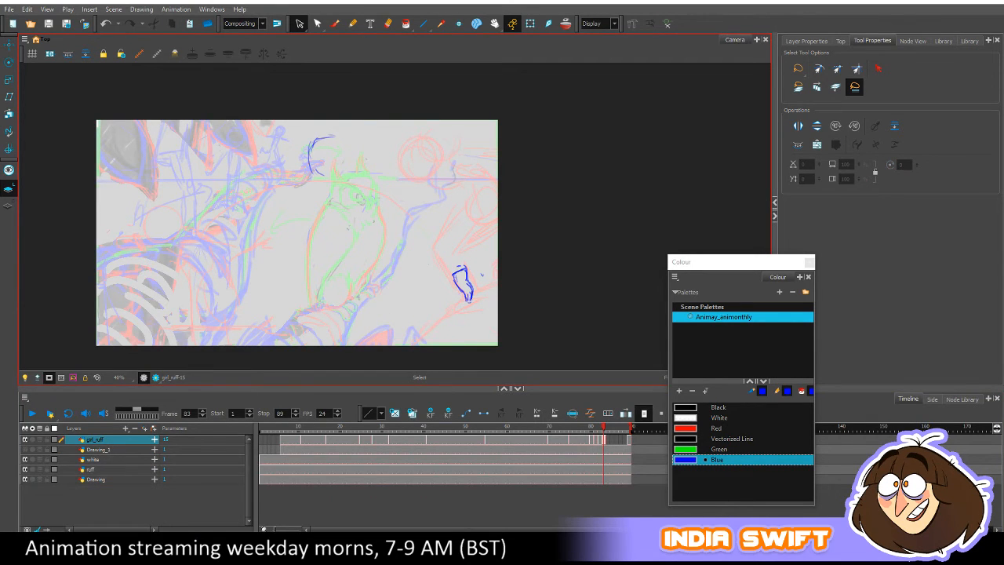
pyautogui.press('.')
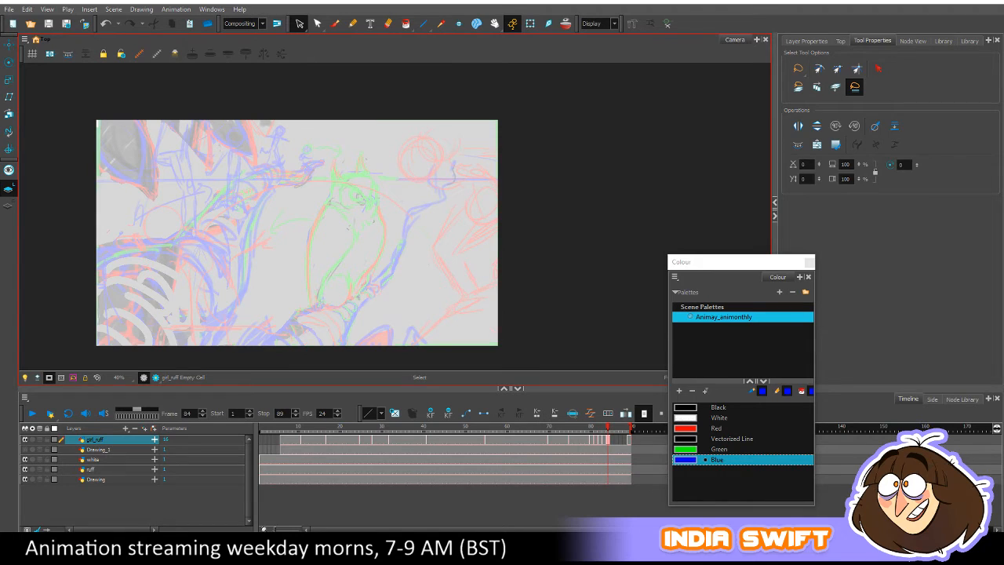
pyautogui.hotkey('ctrl', 'v')
pyautogui.press(',')
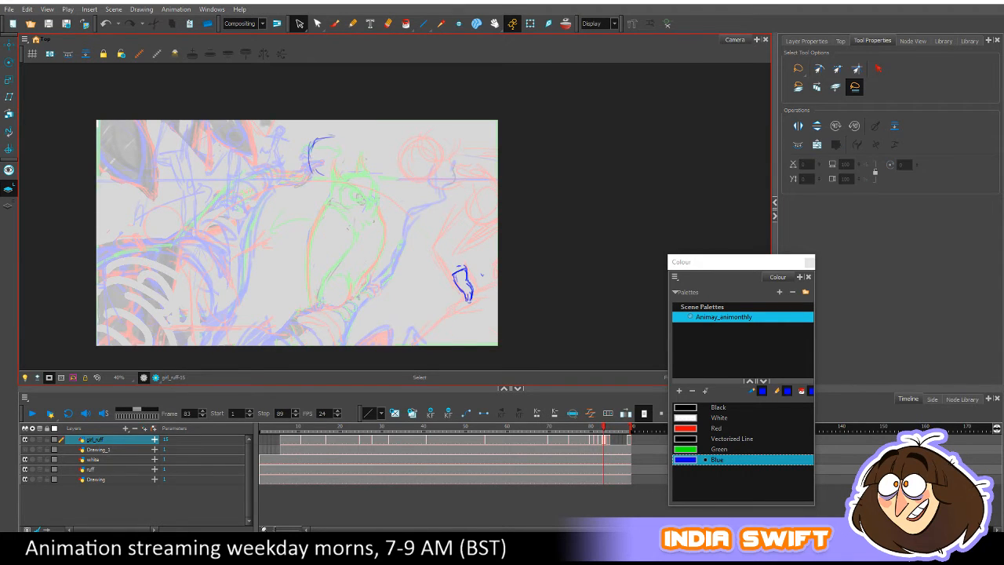
# Sketch a new front foot with raised heel and a lower leg on frame 83, checking it against frame 82.
pyautogui.click(335, 23)
pyautogui.moveTo(603, 429); pyautogui.dragTo(603, 431)
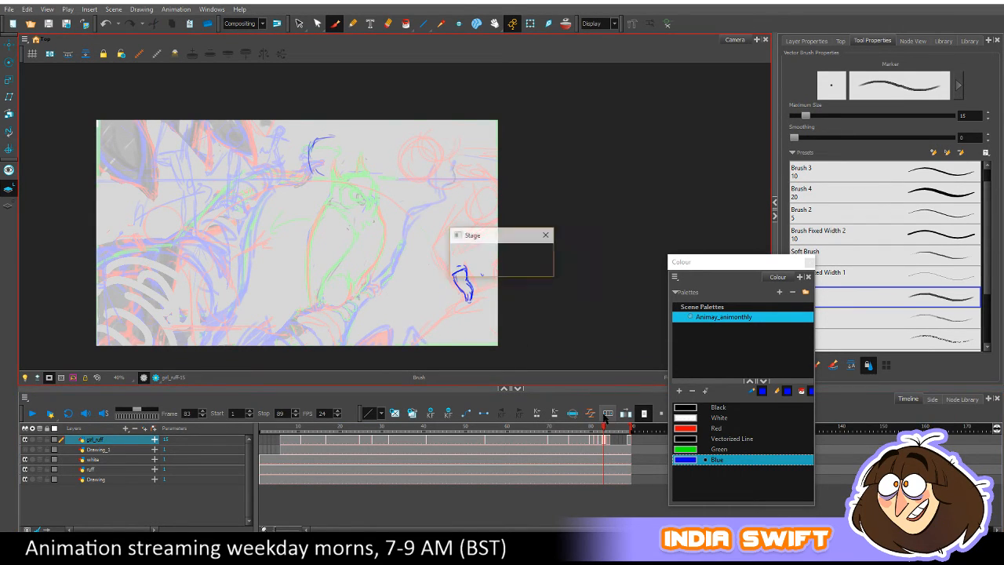
pyautogui.moveTo(604, 427); pyautogui.dragTo(604, 428)
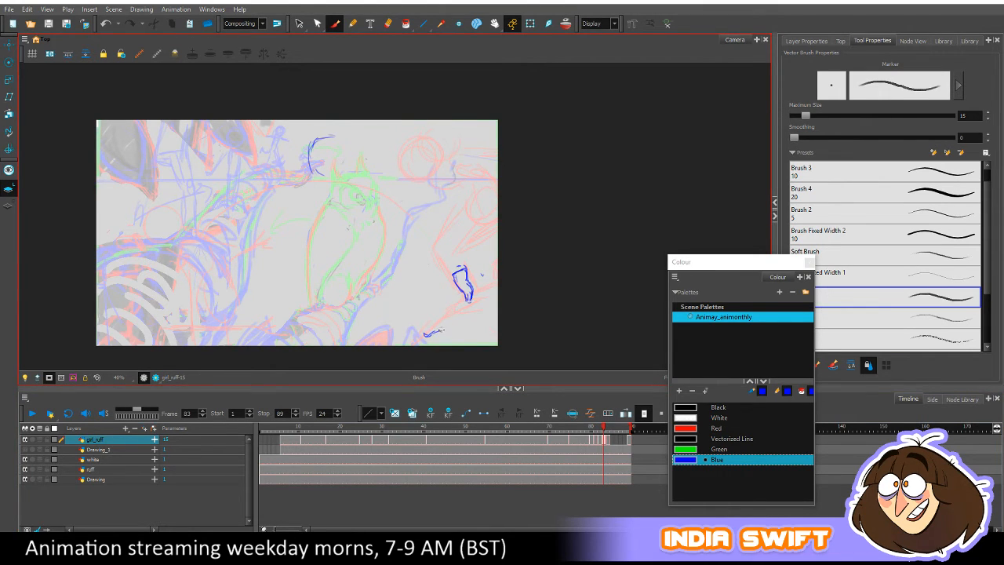
pyautogui.moveTo(436, 329); pyautogui.dragTo(448, 311)
pyautogui.moveTo(604, 428); pyautogui.dragTo(603, 428)
pyautogui.click(601, 428)
pyautogui.moveTo(601, 429); pyautogui.dragTo(603, 429)
pyautogui.moveTo(433, 308); pyautogui.dragTo(411, 273)
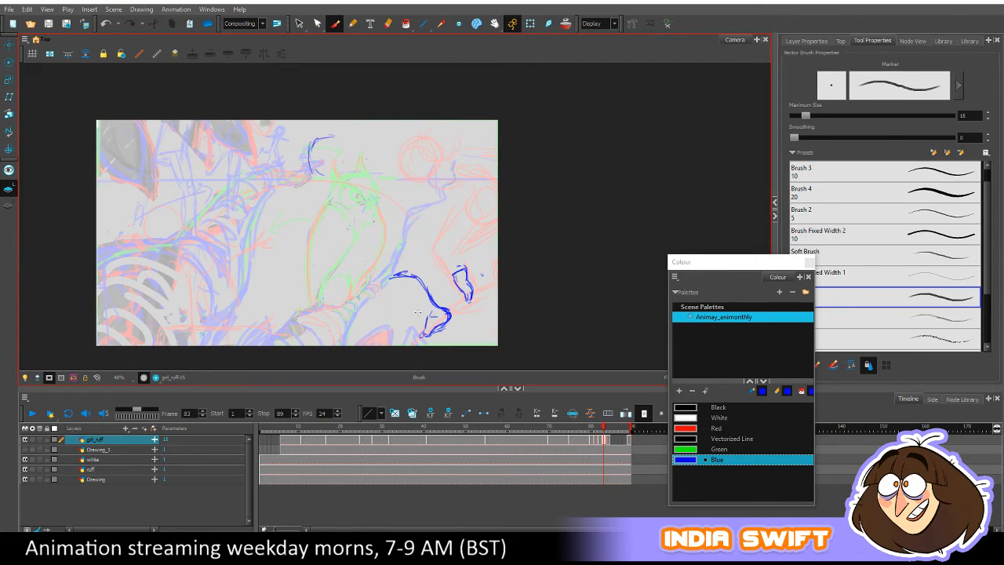
pyautogui.moveTo(428, 319)
pyautogui.mouseDown()
pyautogui.moveTo(392, 276)
pyautogui.moveTo(423, 334)
pyautogui.mouseUp()
pyautogui.moveTo(602, 427); pyautogui.dragTo(602, 427)
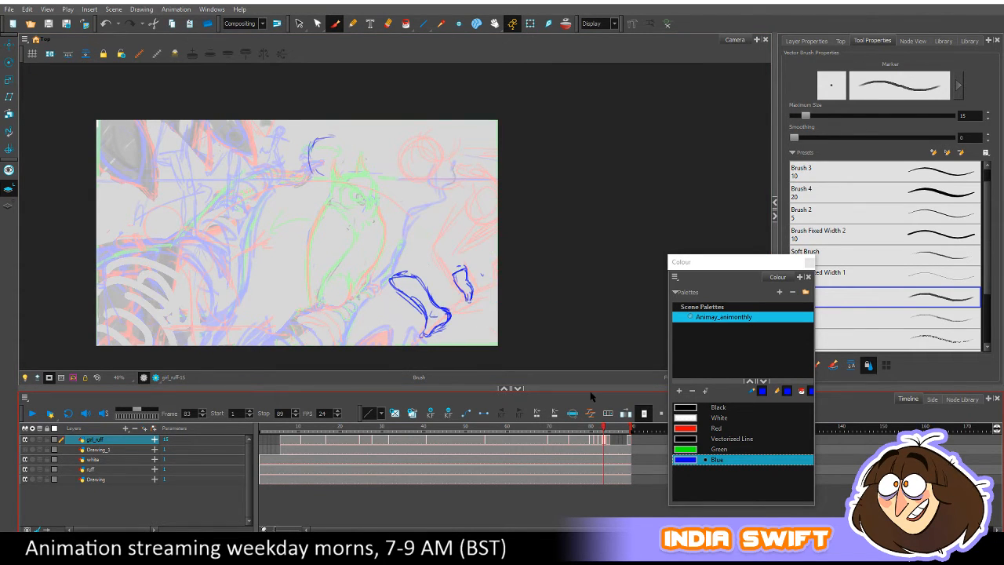
# Sketch the front thigh extending up from the knee on frame 83 and compare the stretched leg with frame 82.
pyautogui.moveTo(391, 278)
pyautogui.mouseDown()
pyautogui.moveTo(329, 239)
pyautogui.moveTo(364, 225)
pyautogui.moveTo(428, 301)
pyautogui.moveTo(361, 222)
pyautogui.moveTo(348, 258)
pyautogui.moveTo(427, 314)
pyautogui.mouseUp()
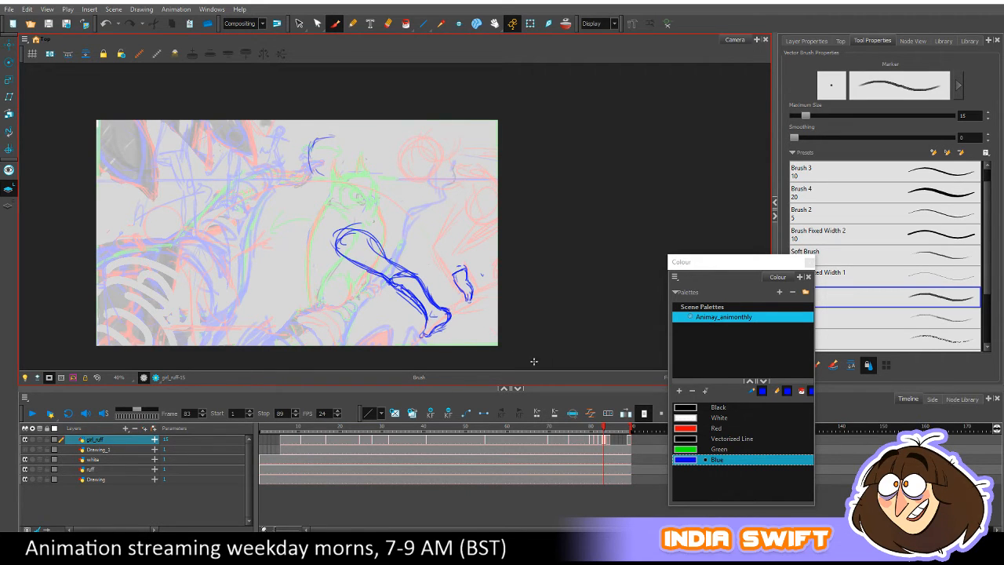
pyautogui.click(601, 430)
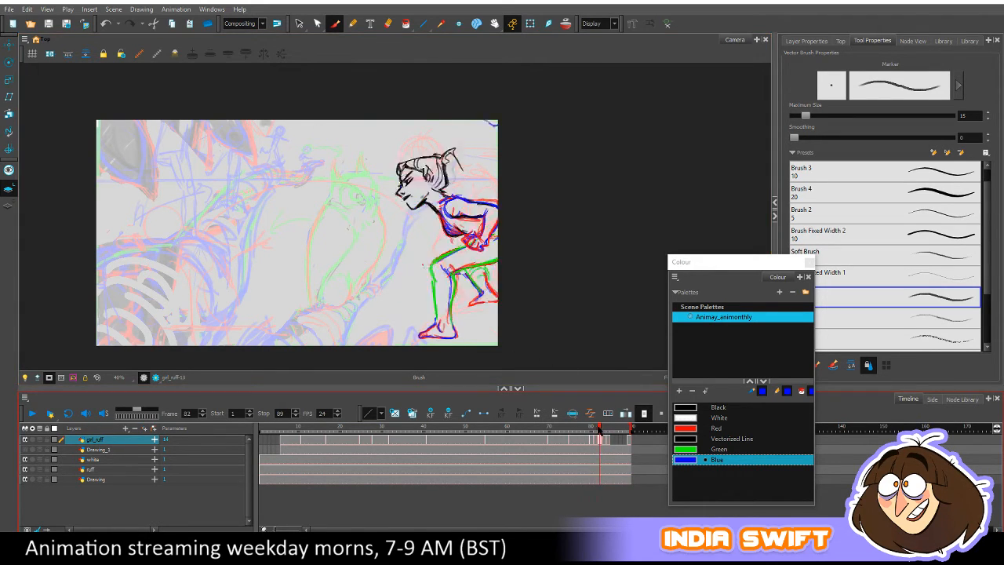
pyautogui.click(603, 430)
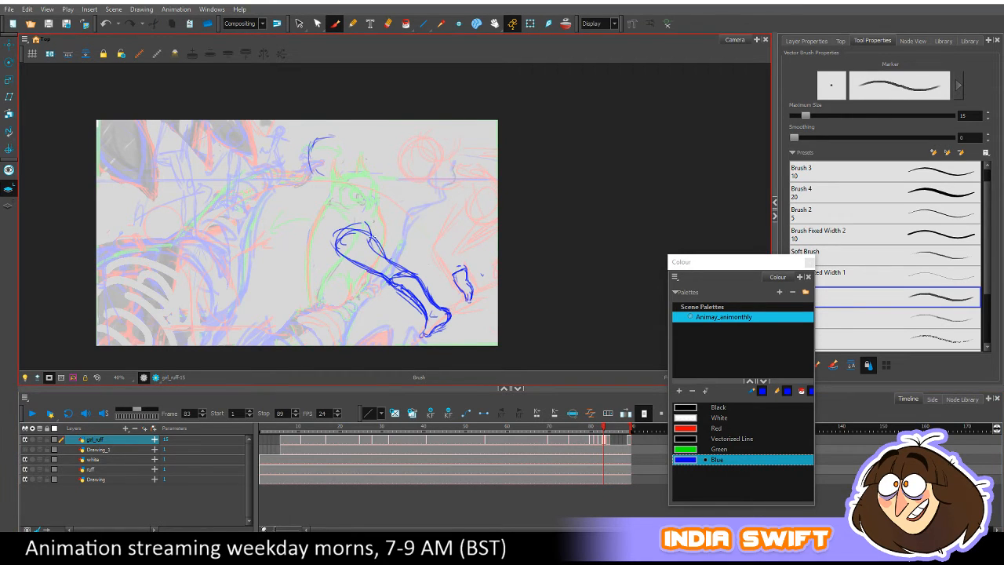
pyautogui.click(601, 429)
pyautogui.click(604, 429)
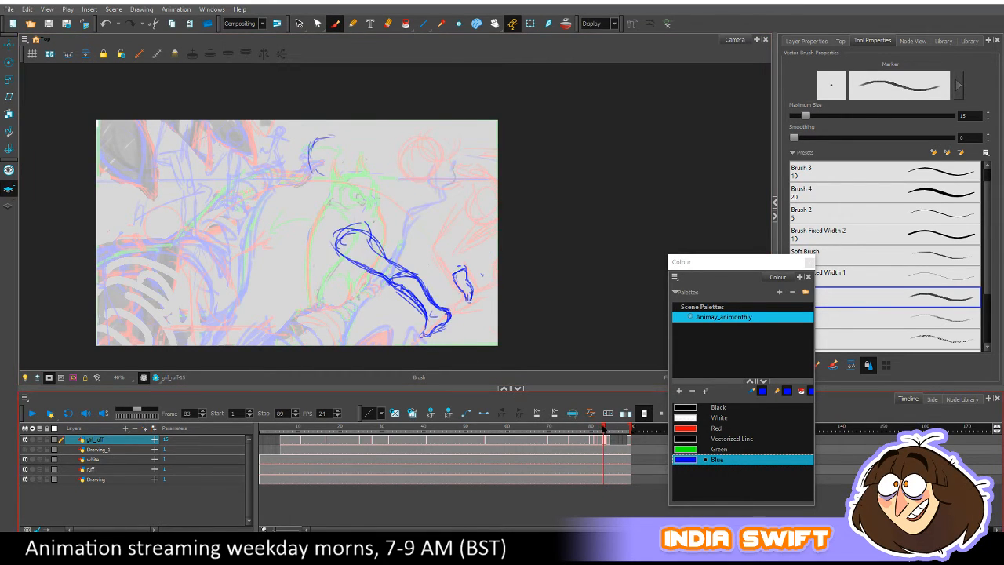
pyautogui.click(601, 430)
pyautogui.click(603, 428)
# Sketch the leg reaching back to the rear foot on frame 83, and delete the front thigh and shin, keeping the front foot.
pyautogui.moveTo(454, 282)
pyautogui.mouseDown()
pyautogui.moveTo(404, 251)
pyautogui.moveTo(453, 277)
pyautogui.moveTo(433, 250)
pyautogui.moveTo(404, 250)
pyautogui.moveTo(461, 273)
pyautogui.moveTo(389, 240)
pyautogui.moveTo(370, 249)
pyautogui.moveTo(409, 264)
pyautogui.moveTo(315, 236)
pyautogui.moveTo(424, 333)
pyautogui.mouseUp()
pyautogui.click(299, 22)
pyautogui.press('Delete')
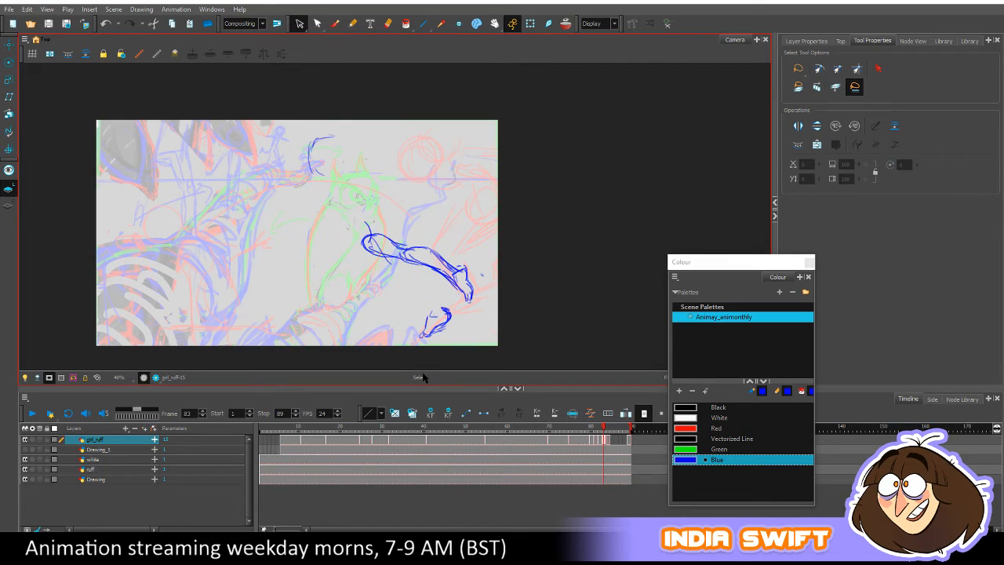
# Sketch the curved hip and upper thigh in blue, joining them to the top of the rear leg on frame 83.
pyautogui.click(334, 23)
pyautogui.moveTo(336, 227); pyautogui.dragTo(369, 250)
pyautogui.moveTo(333, 220); pyautogui.dragTo(379, 253)
pyautogui.moveTo(334, 222)
pyautogui.mouseDown()
pyautogui.moveTo(394, 260)
pyautogui.moveTo(345, 248)
pyautogui.moveTo(333, 203)
pyautogui.moveTo(356, 231)
pyautogui.moveTo(379, 236)
pyautogui.moveTo(375, 254)
pyautogui.moveTo(379, 240)
pyautogui.mouseUp()
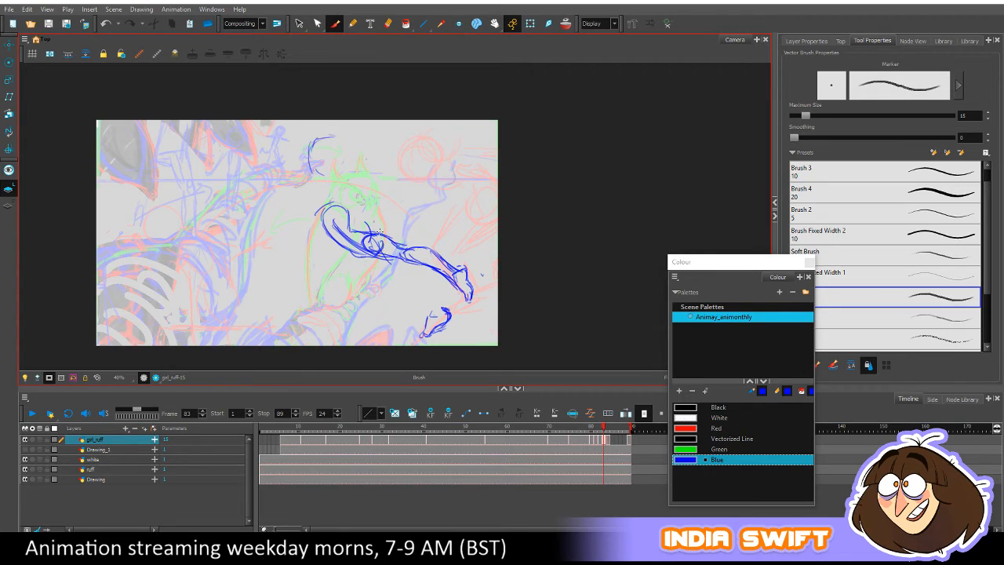
pyautogui.moveTo(382, 246)
pyautogui.mouseDown()
pyautogui.moveTo(368, 236)
pyautogui.moveTo(378, 249)
pyautogui.mouseUp()
pyautogui.moveTo(338, 221); pyautogui.dragTo(370, 254)
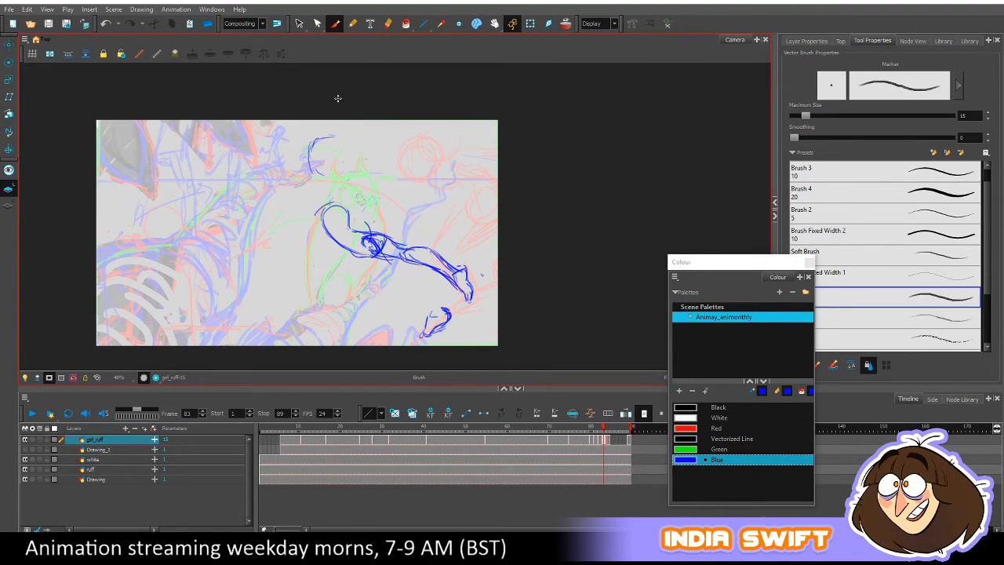
# Delete the curved hip and upper thigh strokes on frame 83, keeping the rear lower leg and both feet.
pyautogui.click(299, 23)
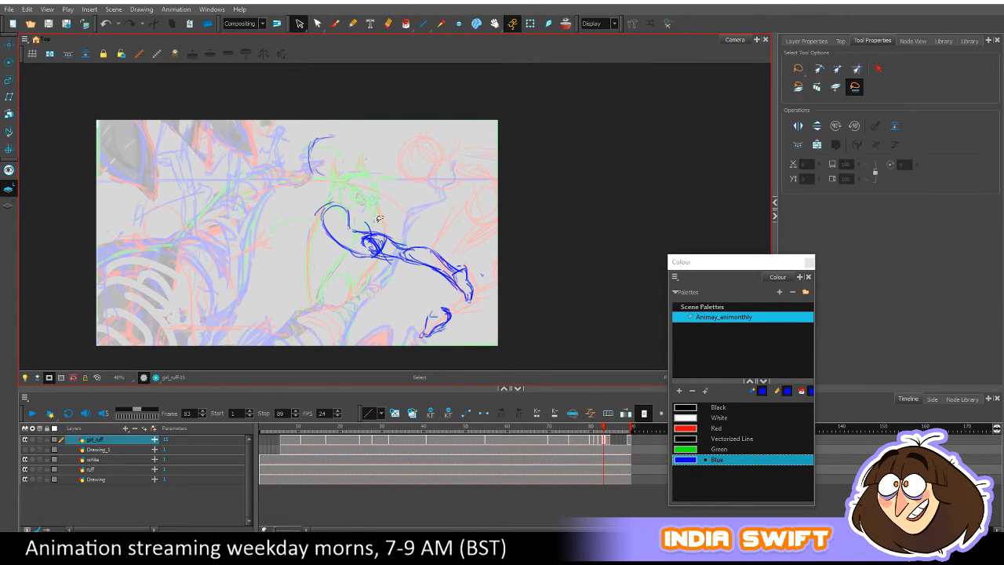
pyautogui.moveTo(379, 220)
pyautogui.mouseDown()
pyautogui.moveTo(354, 231)
pyautogui.moveTo(364, 257)
pyautogui.moveTo(325, 258)
pyautogui.moveTo(359, 175)
pyautogui.mouseUp()
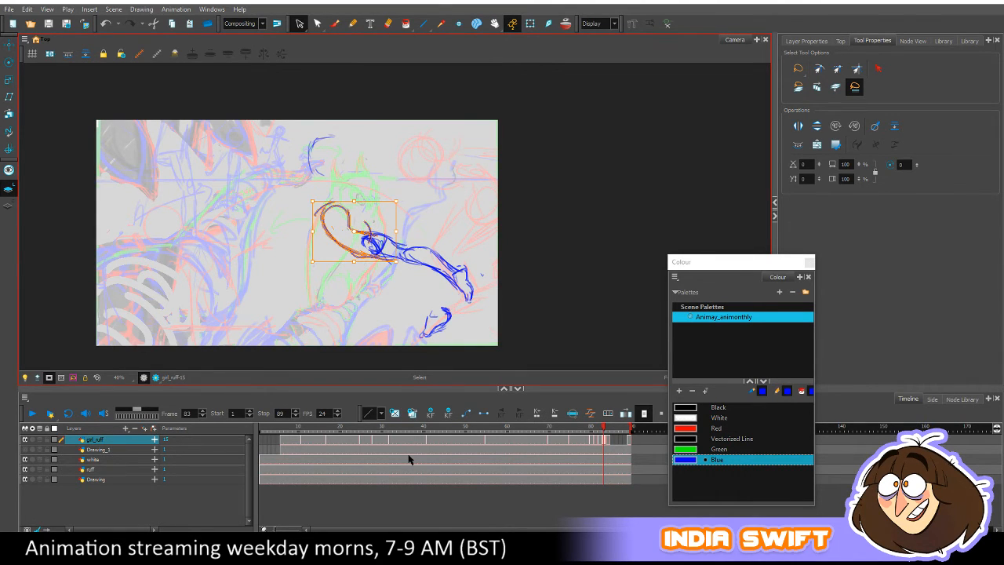
pyautogui.press('Delete')
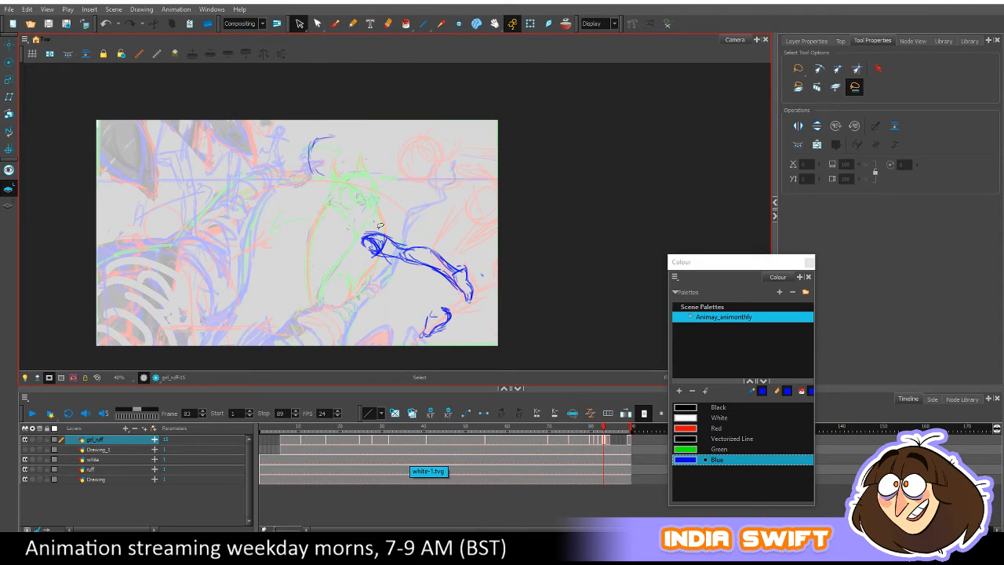
pyautogui.click(370, 245)
pyautogui.press('Delete')
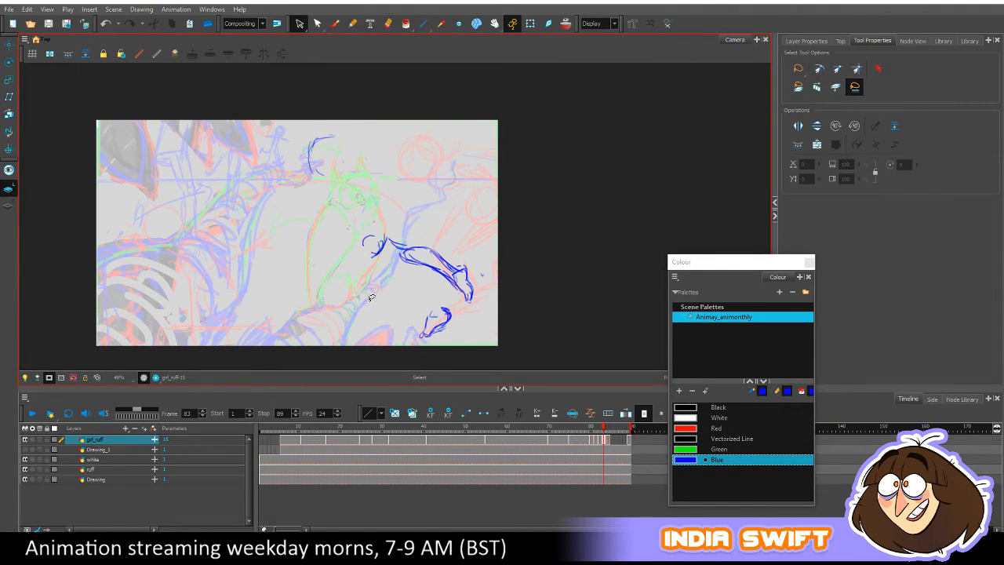
pyautogui.hotkey('ctrl', 'z')
pyautogui.moveTo(380, 224)
pyautogui.mouseDown()
pyautogui.moveTo(360, 219)
pyautogui.moveTo(392, 259)
pyautogui.mouseUp()
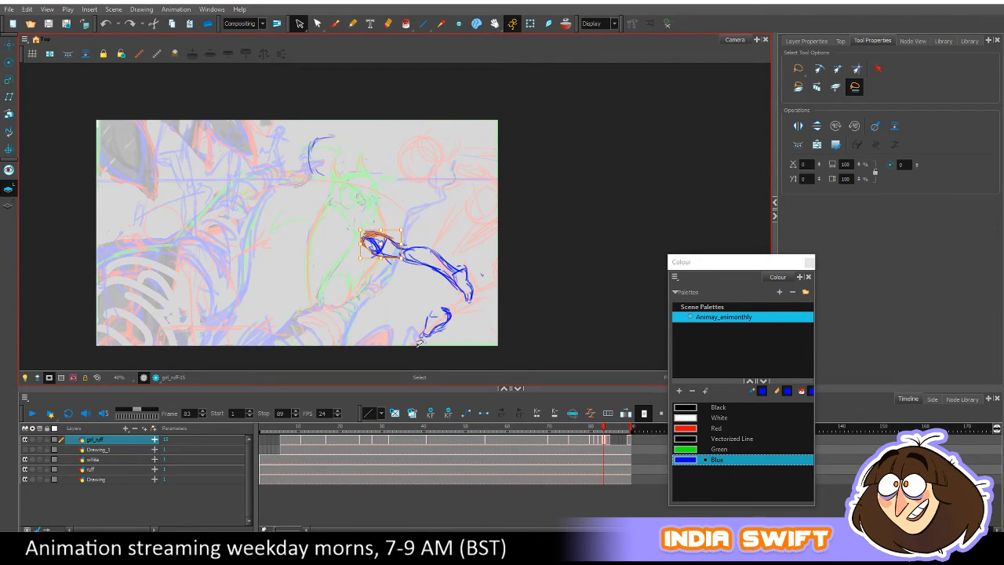
pyautogui.press('Delete')
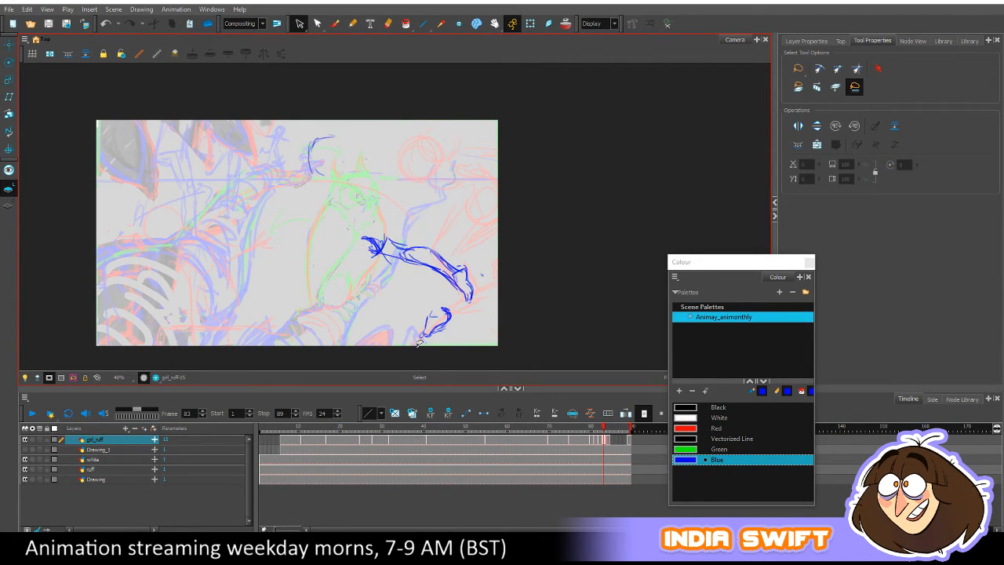
pyautogui.moveTo(360, 238)
pyautogui.mouseDown()
pyautogui.moveTo(389, 226)
pyautogui.moveTo(382, 250)
pyautogui.mouseUp()
pyautogui.press('Delete')
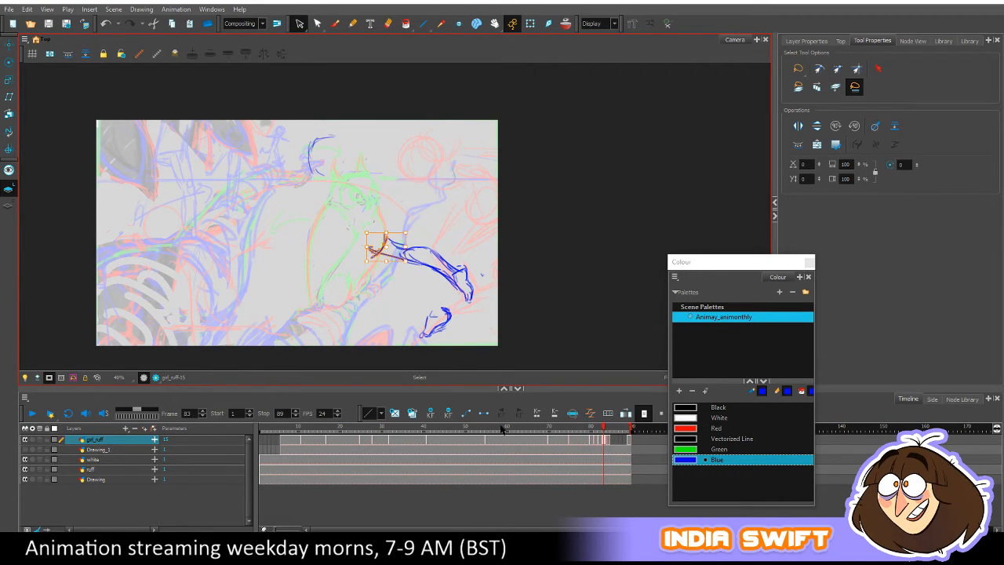
pyautogui.press('Delete')
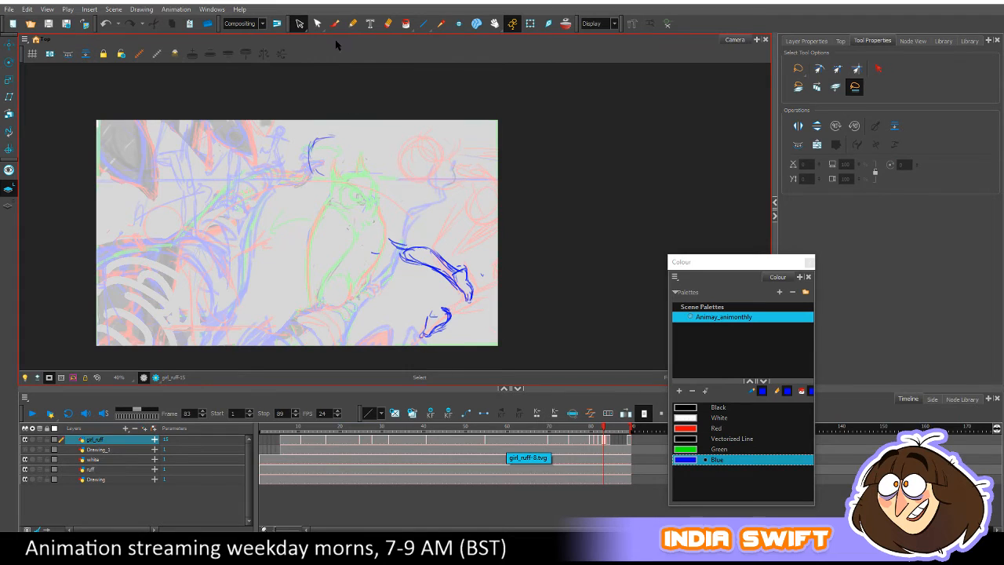
# Sketch a straighter rear thigh in blue from the knee up towards the hip on frame 83, comparing it with the neighbouring frames.
pyautogui.click(335, 25)
pyautogui.moveTo(360, 249); pyautogui.dragTo(404, 259)
pyautogui.moveTo(355, 219); pyautogui.dragTo(424, 248)
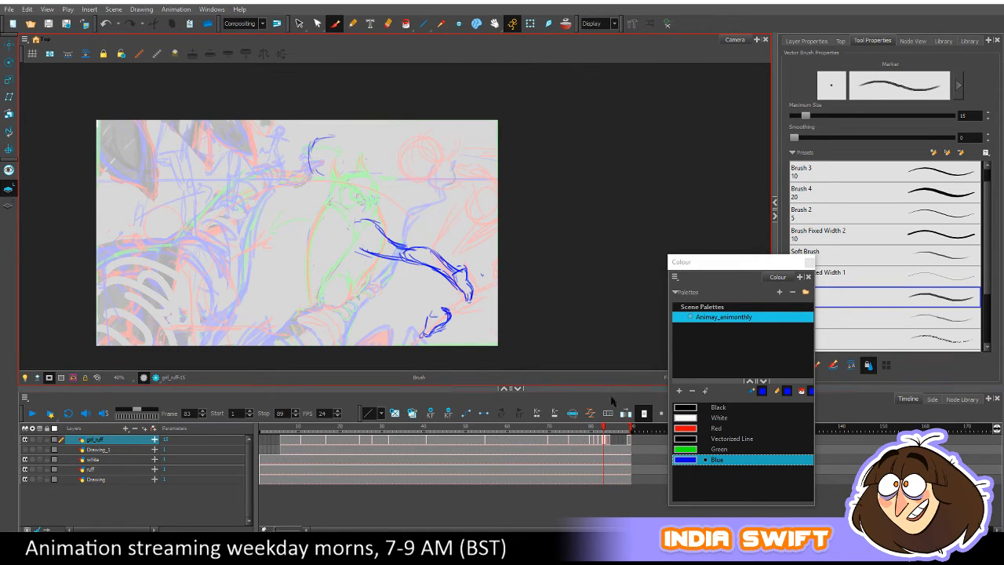
pyautogui.moveTo(602, 433); pyautogui.dragTo(603, 431)
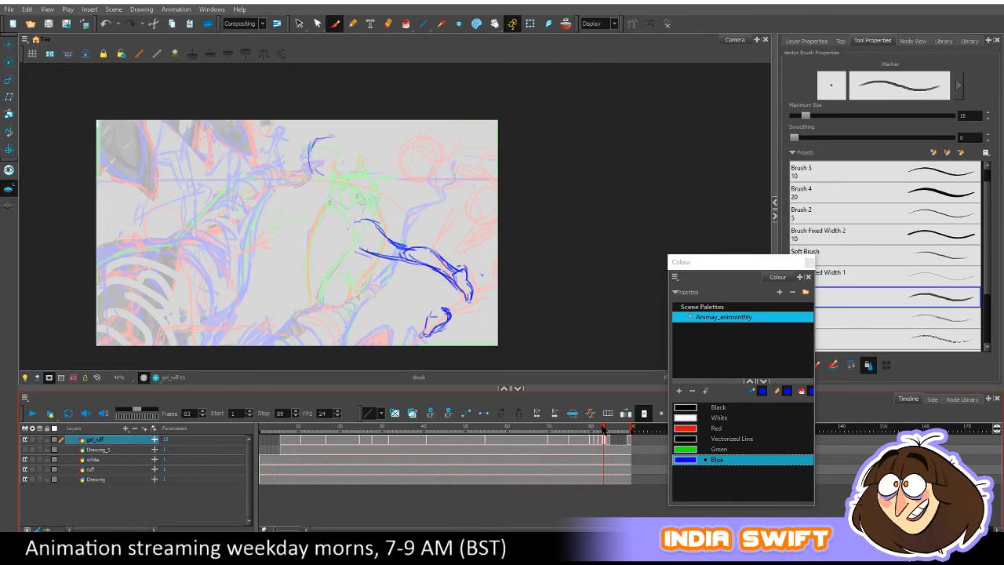
pyautogui.moveTo(376, 227)
pyautogui.mouseDown()
pyautogui.moveTo(337, 219)
pyautogui.moveTo(417, 249)
pyautogui.mouseUp()
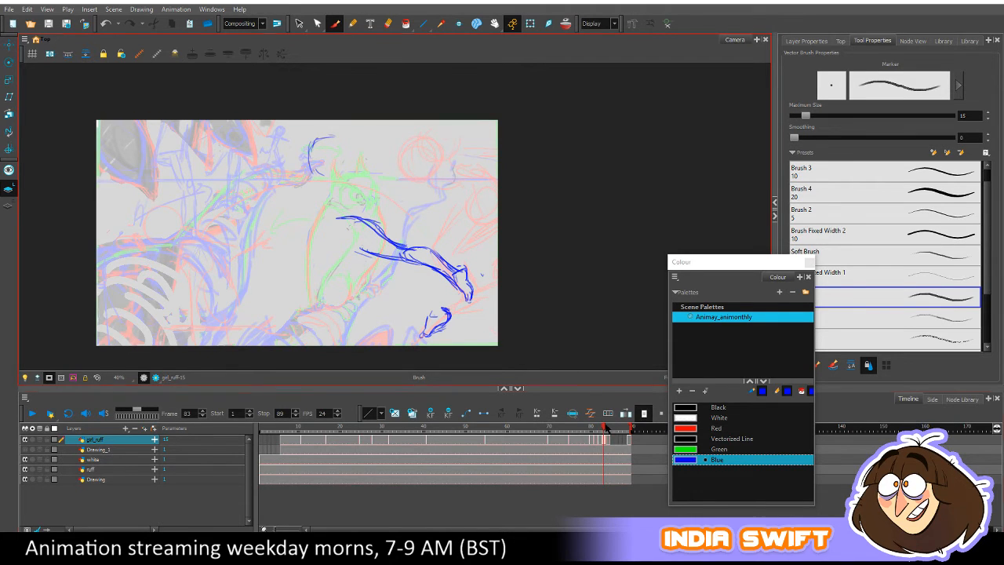
pyautogui.moveTo(604, 427)
pyautogui.mouseDown()
pyautogui.moveTo(586, 429)
pyautogui.moveTo(605, 428)
pyautogui.mouseUp()
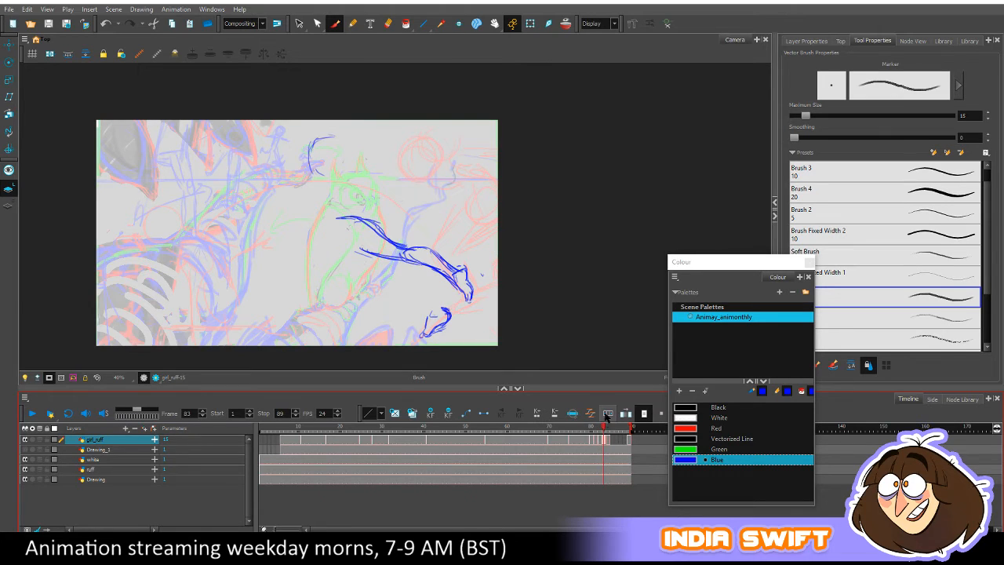
# Sketch the hip arc over the top of the thigh and the back line up to the shoulders on frame 83.
pyautogui.click(334, 24)
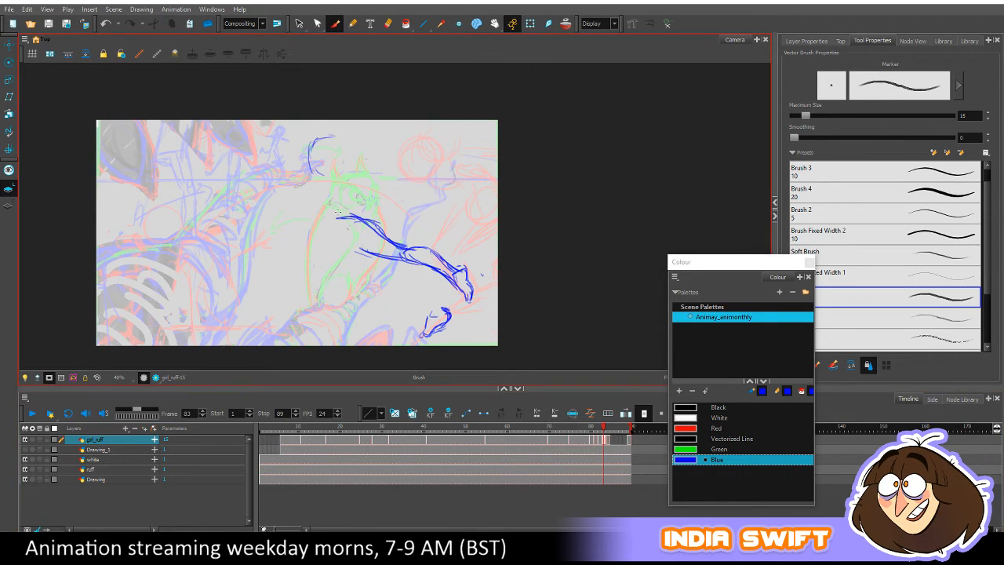
pyautogui.moveTo(348, 210); pyautogui.dragTo(318, 248)
pyautogui.moveTo(605, 429); pyautogui.dragTo(605, 429)
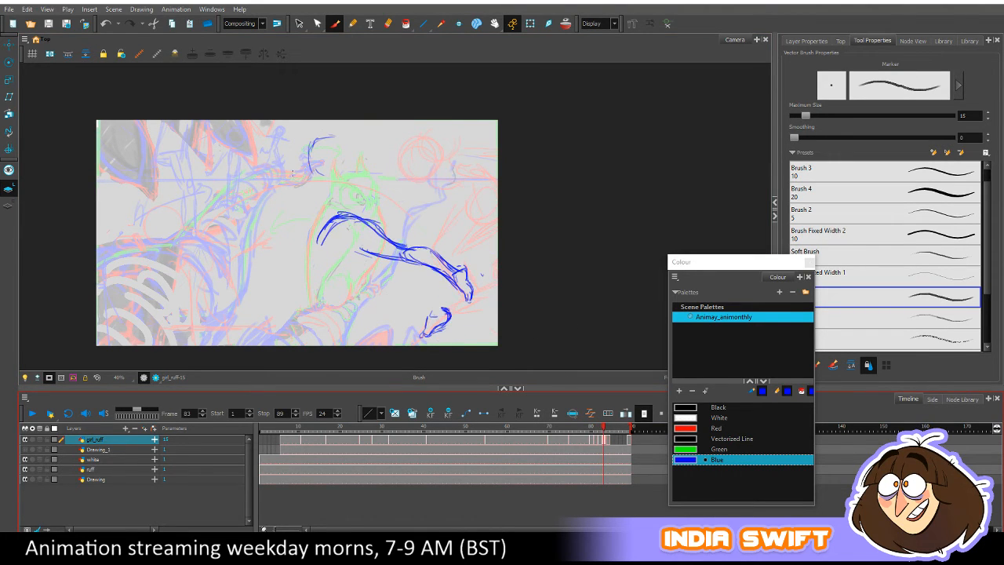
pyautogui.moveTo(299, 168)
pyautogui.mouseDown()
pyautogui.moveTo(317, 172)
pyautogui.moveTo(337, 214)
pyautogui.mouseUp()
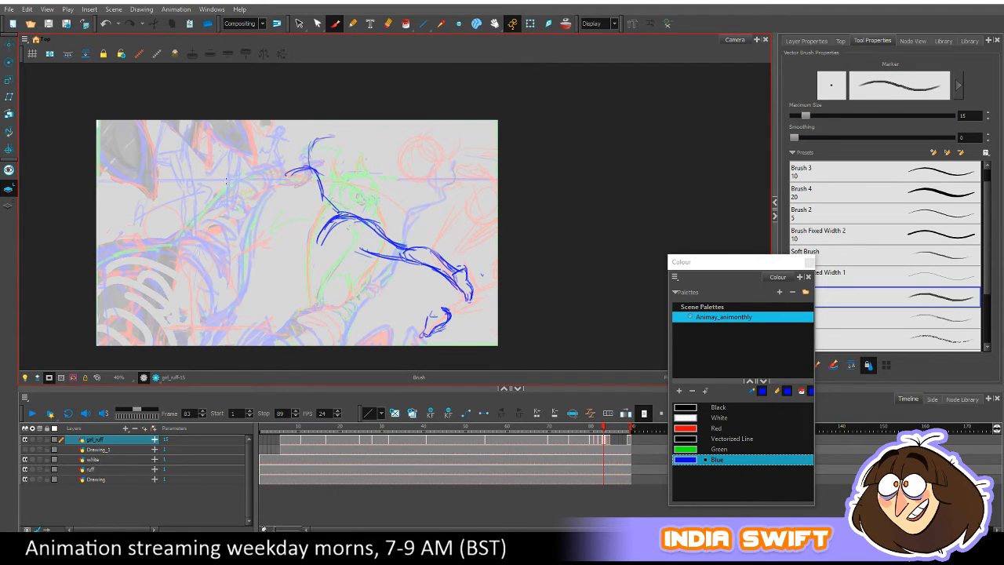
# Sketch two sets of long curves for the front of the torso on frame 83, and delete the outer set.
pyautogui.moveTo(256, 188); pyautogui.dragTo(347, 264)
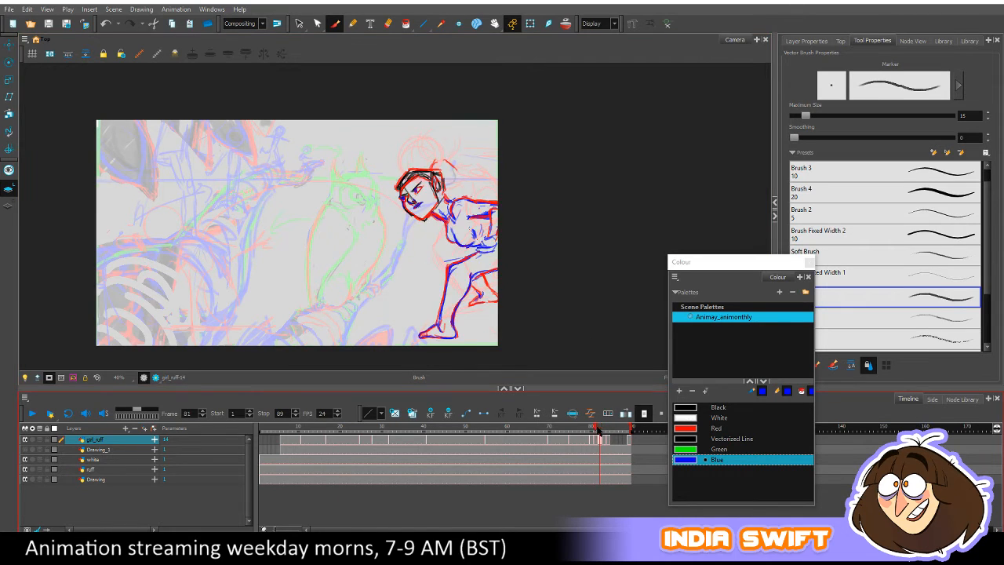
pyautogui.moveTo(604, 429); pyautogui.dragTo(602, 433)
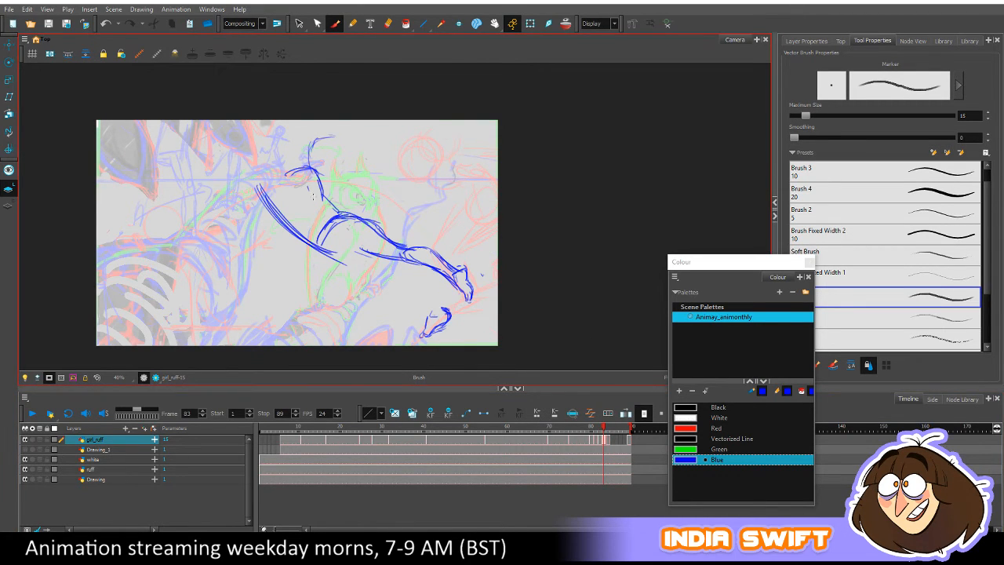
pyautogui.moveTo(305, 185)
pyautogui.mouseDown()
pyautogui.moveTo(361, 258)
pyautogui.moveTo(314, 213)
pyautogui.moveTo(371, 269)
pyautogui.moveTo(303, 201)
pyautogui.moveTo(380, 275)
pyautogui.mouseUp()
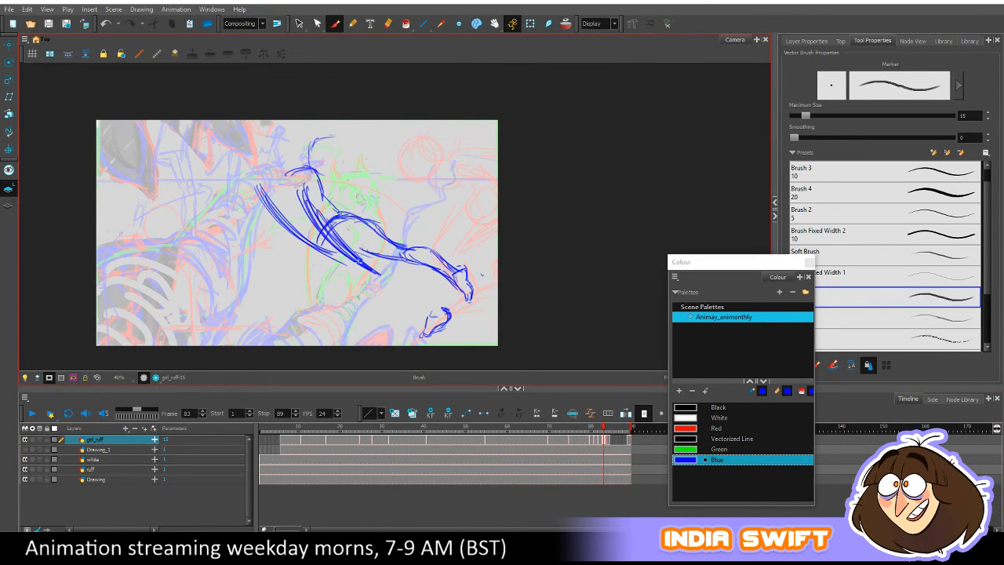
pyautogui.click(608, 427)
pyautogui.click(603, 427)
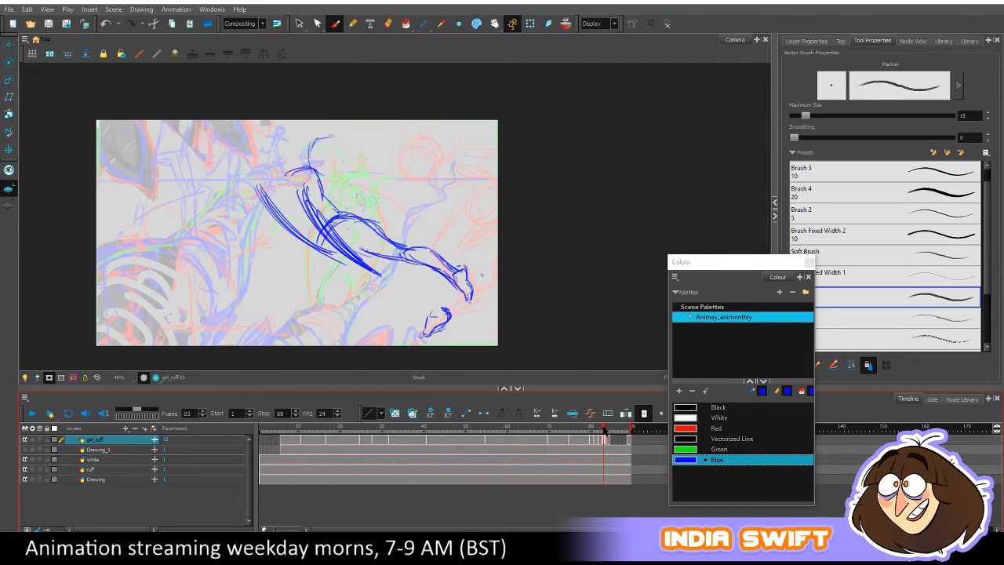
pyautogui.click(299, 23)
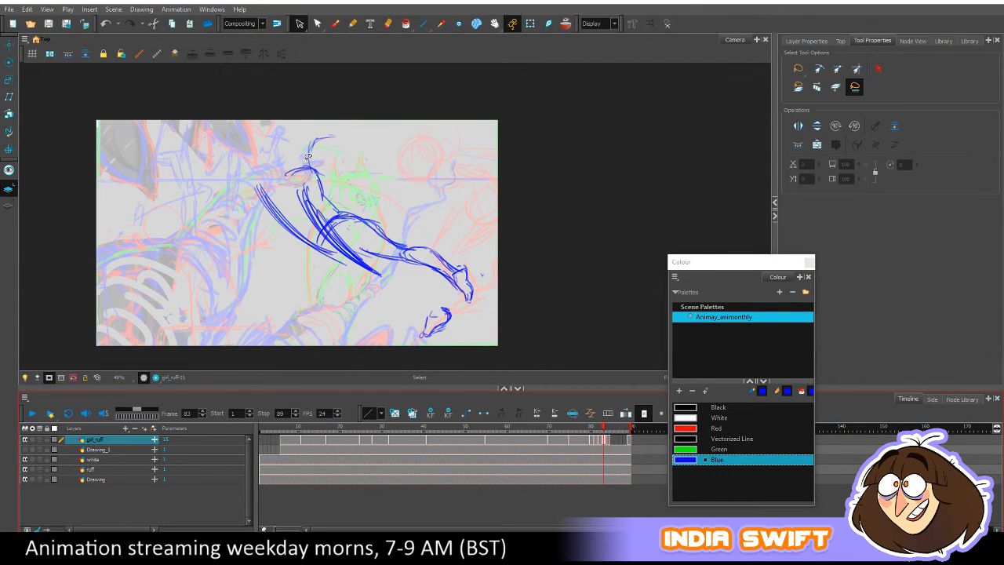
pyautogui.moveTo(250, 179); pyautogui.dragTo(356, 361)
pyautogui.press('Delete')
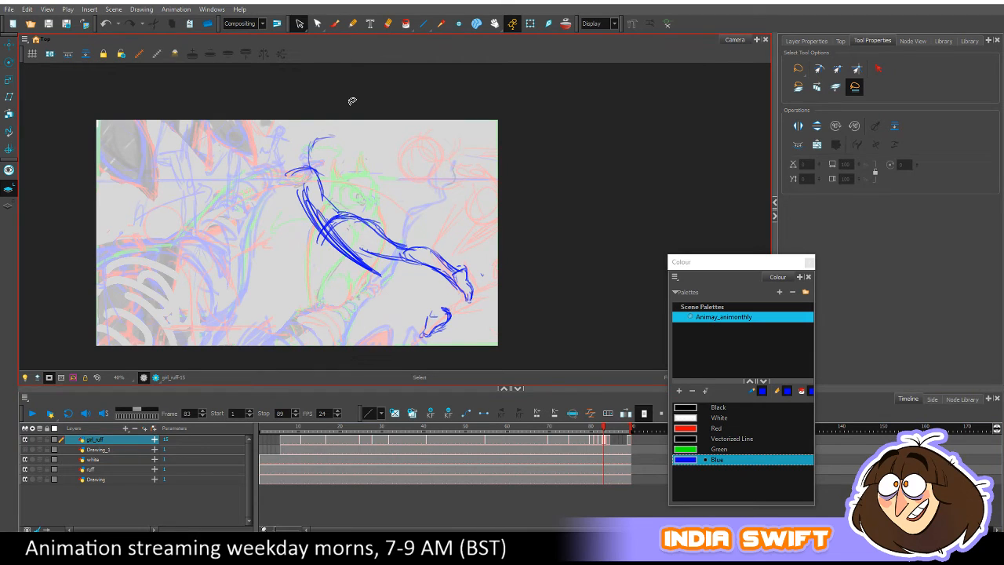
# Strengthen the belly line from the chest and extend it down to the lower foot as the front edge of the second leg.
pyautogui.click(335, 22)
pyautogui.moveTo(304, 183); pyautogui.dragTo(350, 245)
pyautogui.moveTo(312, 212); pyautogui.dragTo(381, 272)
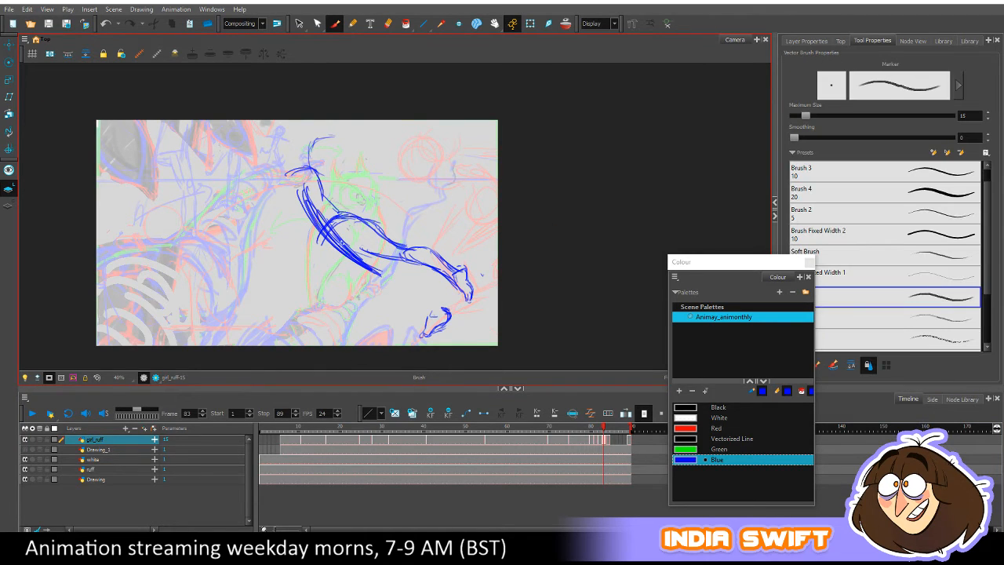
pyautogui.moveTo(329, 239); pyautogui.dragTo(401, 290)
pyautogui.moveTo(359, 260)
pyautogui.mouseDown()
pyautogui.moveTo(431, 320)
pyautogui.moveTo(373, 266)
pyautogui.mouseUp()
pyautogui.moveTo(312, 205); pyautogui.dragTo(420, 312)
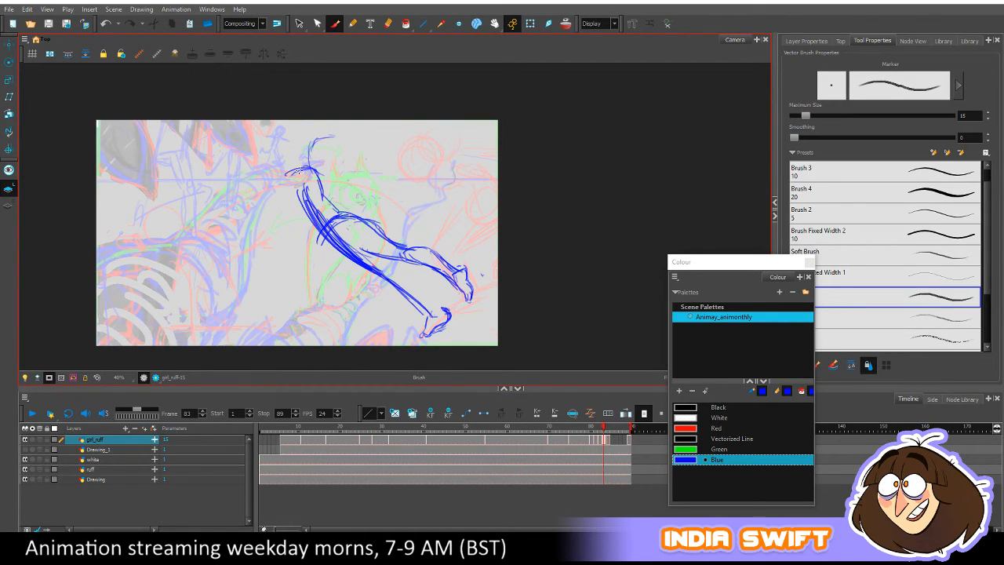
pyautogui.moveTo(296, 167); pyautogui.dragTo(328, 233)
pyautogui.moveTo(307, 198)
pyautogui.mouseDown()
pyautogui.moveTo(371, 234)
pyautogui.moveTo(343, 224)
pyautogui.moveTo(373, 265)
pyautogui.mouseUp()
# Sketch the back edge of the second leg in blue from the hip down to the heel of the lower foot.
pyautogui.moveTo(349, 230); pyautogui.dragTo(436, 320)
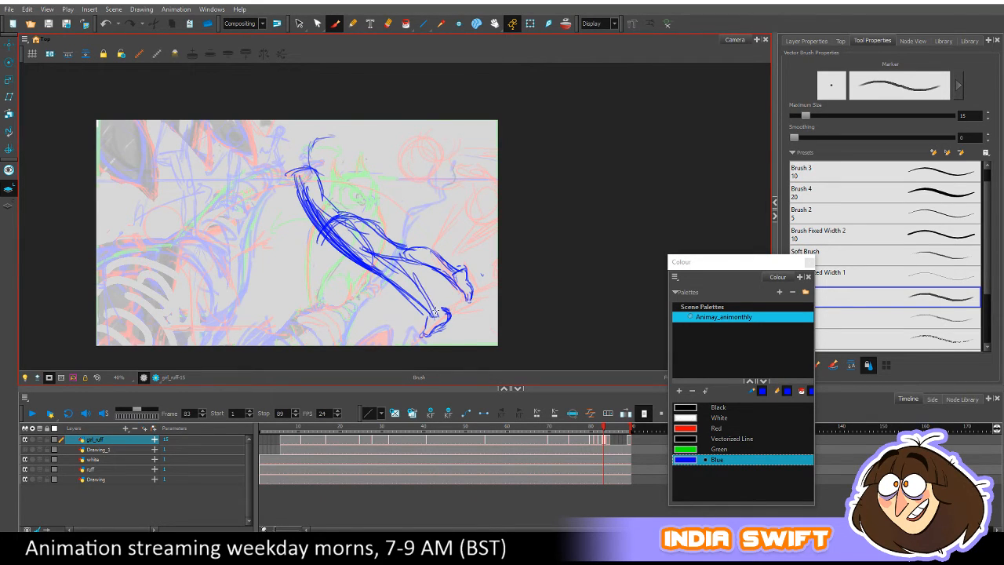
pyautogui.moveTo(367, 246); pyautogui.dragTo(437, 313)
pyautogui.moveTo(342, 218); pyautogui.dragTo(399, 270)
pyautogui.moveTo(355, 230); pyautogui.dragTo(429, 305)
pyautogui.moveTo(381, 245); pyautogui.dragTo(435, 308)
# Rework the rear leg with a shorter shin and new foot, erasing the old foot outline, excess knee strokes and the stray mark.
pyautogui.moveTo(348, 216); pyautogui.dragTo(474, 291)
pyautogui.moveTo(437, 262); pyautogui.dragTo(464, 290)
pyautogui.moveTo(433, 265)
pyautogui.mouseDown()
pyautogui.moveTo(452, 275)
pyautogui.moveTo(397, 238)
pyautogui.moveTo(432, 255)
pyautogui.moveTo(387, 248)
pyautogui.moveTo(449, 266)
pyautogui.moveTo(415, 246)
pyautogui.moveTo(447, 258)
pyautogui.mouseUp()
pyautogui.hotkey('alt', 'e')
pyautogui.press('e')
pyautogui.moveTo(443, 256)
pyautogui.mouseDown()
pyautogui.moveTo(462, 269)
pyautogui.moveTo(472, 303)
pyautogui.moveTo(474, 287)
pyautogui.moveTo(468, 306)
pyautogui.mouseUp()
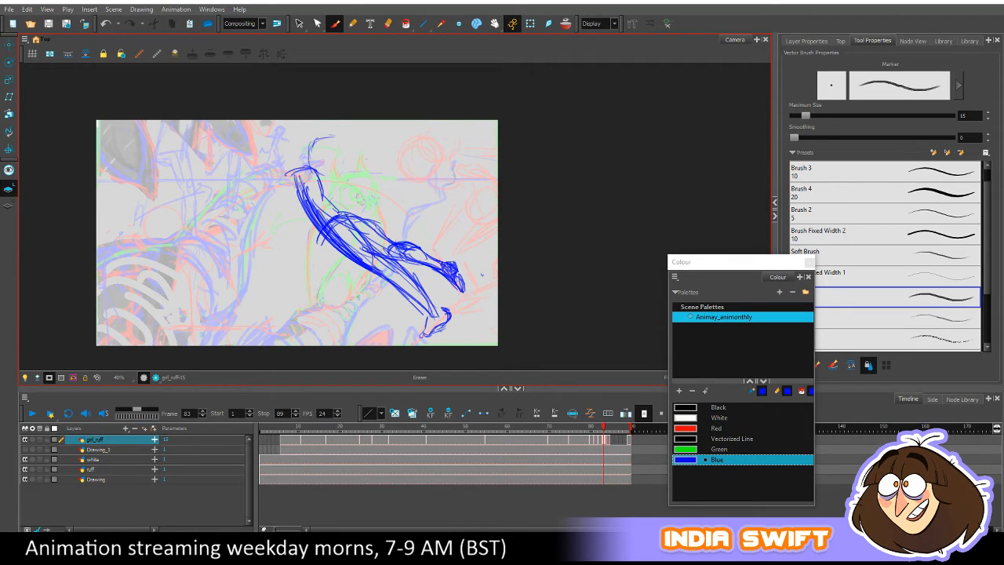
pyautogui.moveTo(482, 270); pyautogui.dragTo(478, 273)
pyautogui.moveTo(403, 253)
pyautogui.mouseDown()
pyautogui.moveTo(412, 248)
pyautogui.moveTo(391, 249)
pyautogui.moveTo(458, 277)
pyautogui.moveTo(432, 264)
pyautogui.mouseUp()
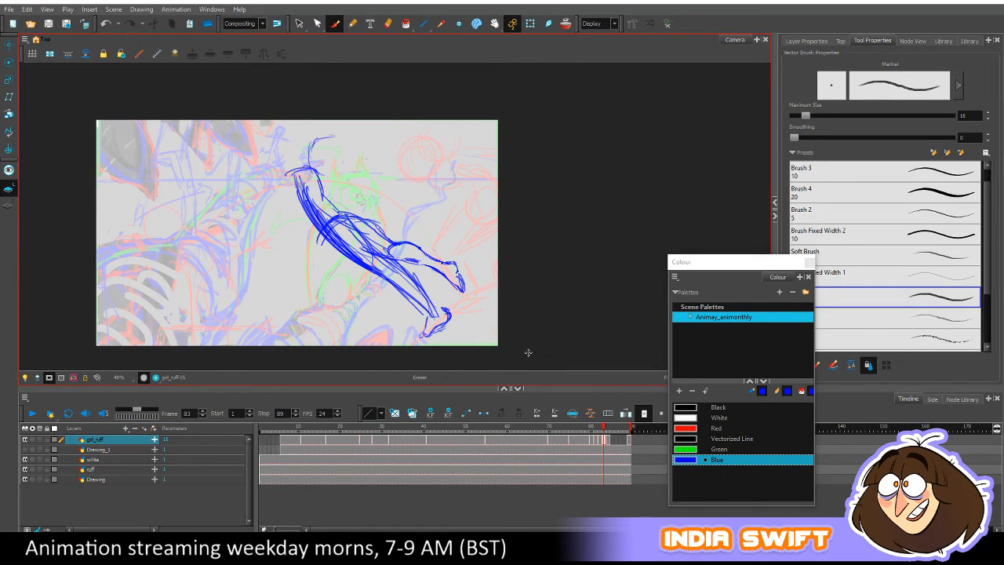
pyautogui.moveTo(455, 274); pyautogui.dragTo(459, 293)
# Outline the rear leg and its foot in red over the blue sketch on frame 83.
pyautogui.click(693, 428)
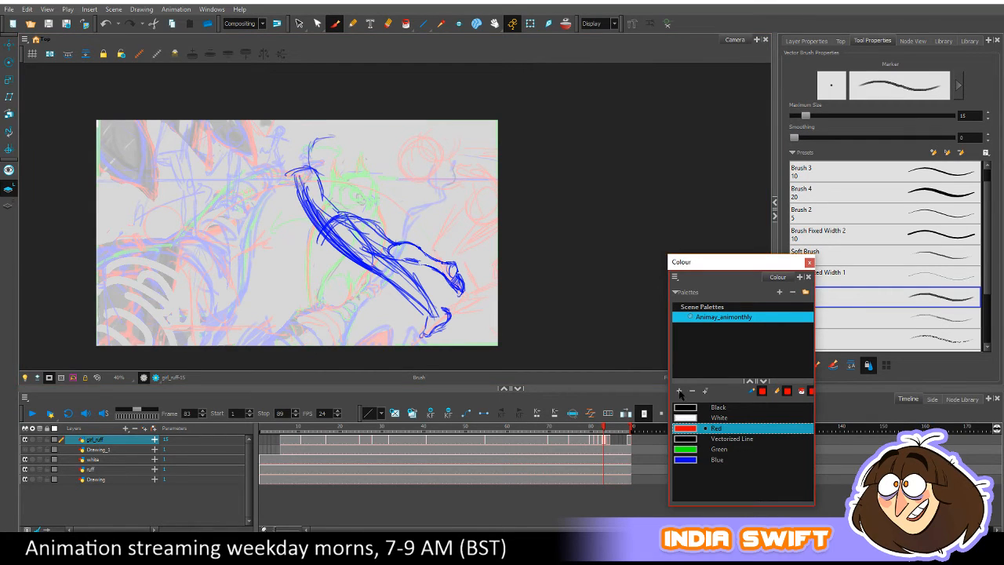
pyautogui.moveTo(383, 236)
pyautogui.mouseDown()
pyautogui.moveTo(448, 263)
pyautogui.moveTo(381, 228)
pyautogui.moveTo(439, 263)
pyautogui.moveTo(398, 258)
pyautogui.moveTo(459, 292)
pyautogui.mouseUp()
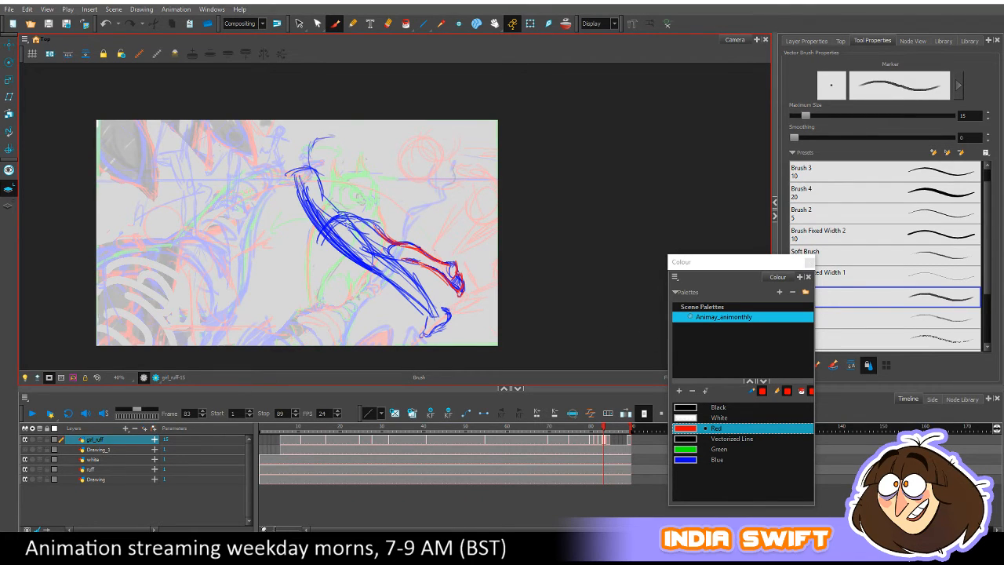
pyautogui.moveTo(370, 232)
pyautogui.mouseDown()
pyautogui.moveTo(354, 238)
pyautogui.moveTo(363, 238)
pyautogui.mouseUp()
# Outline the second leg and its foot in red on frame 83, erasing surplus blue construction lines around it.
pyautogui.moveTo(346, 252); pyautogui.dragTo(431, 315)
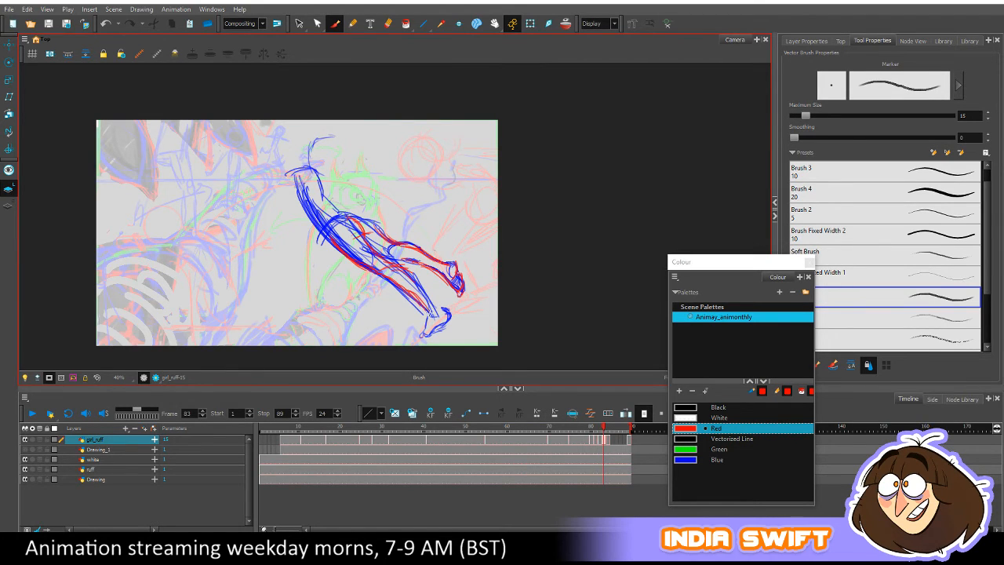
pyautogui.moveTo(406, 271); pyautogui.dragTo(441, 309)
pyautogui.hotkey('alt', 'e')
pyautogui.moveTo(366, 259)
pyautogui.mouseDown()
pyautogui.moveTo(361, 246)
pyautogui.moveTo(432, 317)
pyautogui.mouseUp()
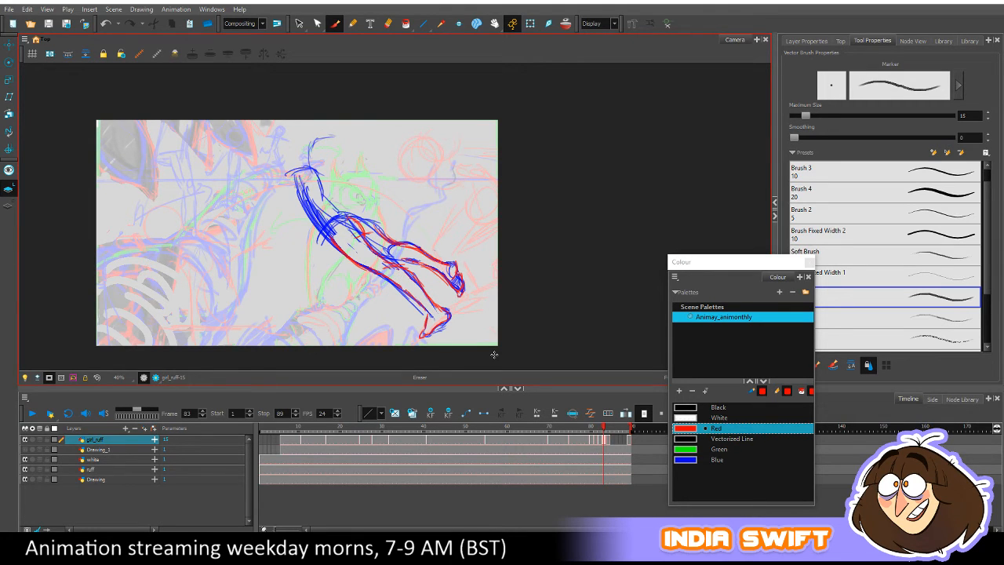
pyautogui.moveTo(604, 428); pyautogui.dragTo(604, 428)
pyautogui.hotkey('alt', 'b')
pyautogui.hotkey('alt', 'b')
pyautogui.hotkey('alt', 'e')
pyautogui.hotkey('alt', 'b')
pyautogui.hotkey('alt', 'e')
# Redraw the front contour of the second leg in blue from hip to ankle, and erase the red contour it replaces.
pyautogui.click(684, 460)
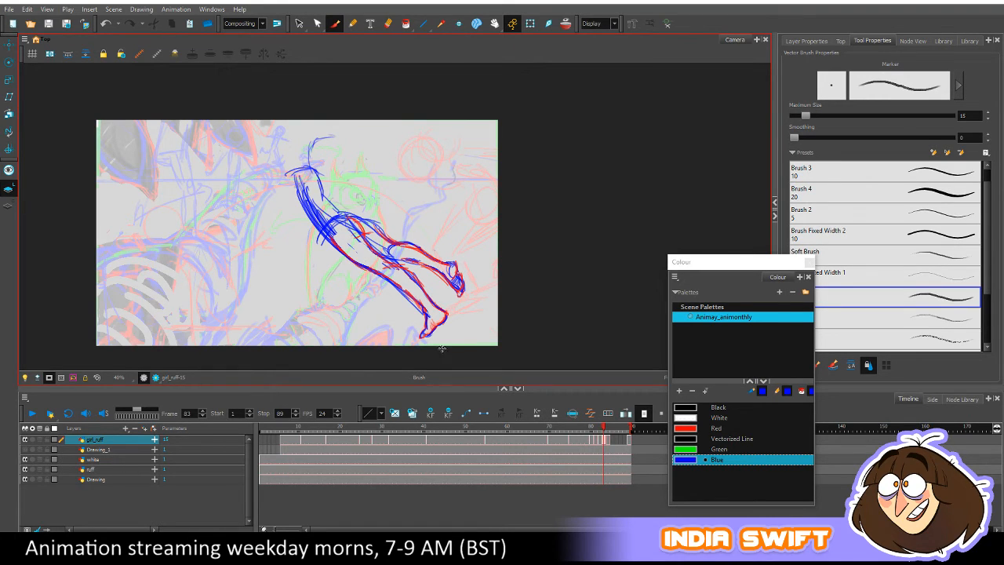
pyautogui.moveTo(603, 428); pyautogui.dragTo(604, 427)
pyautogui.moveTo(332, 236)
pyautogui.mouseDown()
pyautogui.moveTo(427, 306)
pyautogui.moveTo(393, 287)
pyautogui.moveTo(421, 311)
pyautogui.mouseUp()
pyautogui.moveTo(401, 294); pyautogui.dragTo(423, 310)
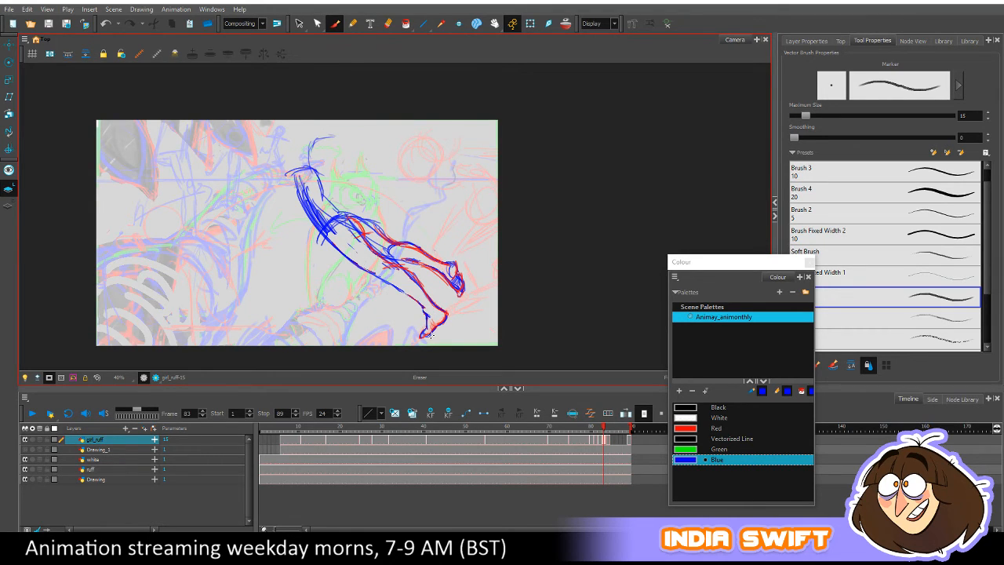
pyautogui.hotkey('alt', 'b')
pyautogui.hotkey('alt', 'e')
# Retrace the second leg's new front contour in red from the thigh down to the ankle on frame 83.
pyautogui.click(696, 428)
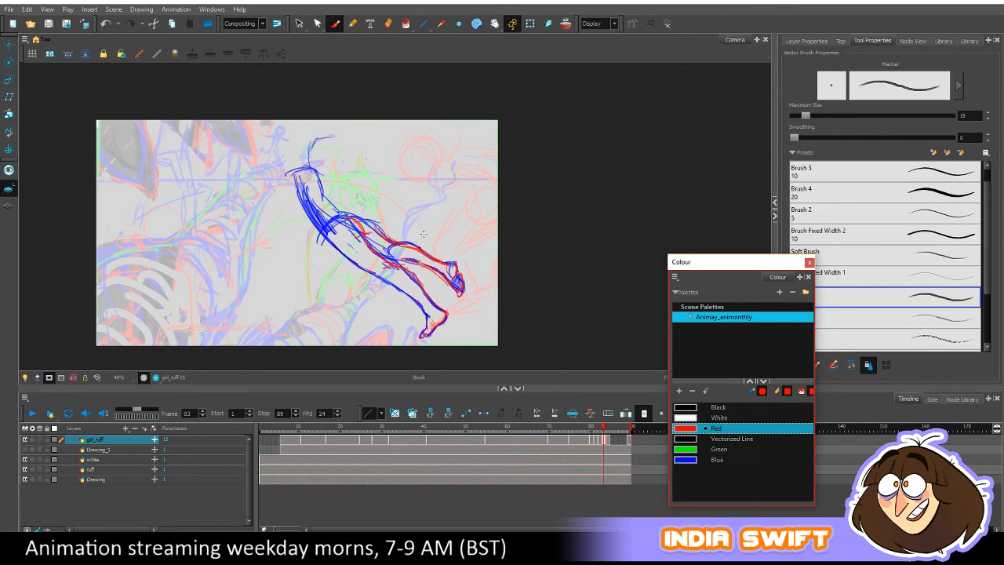
pyautogui.click(423, 309)
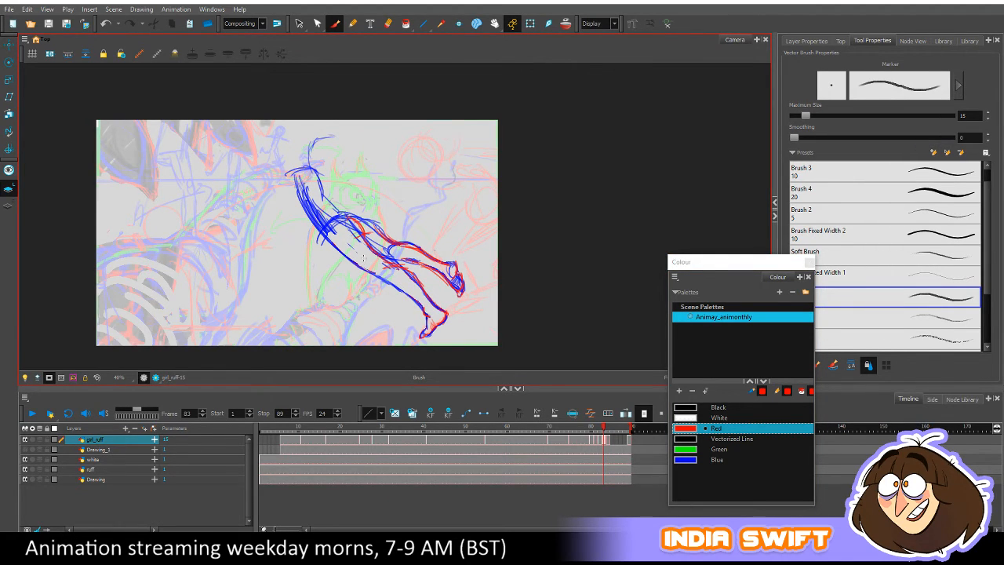
pyautogui.moveTo(362, 267); pyautogui.dragTo(381, 275)
pyautogui.moveTo(379, 274); pyautogui.dragTo(431, 314)
pyautogui.moveTo(604, 426); pyautogui.dragTo(604, 426)
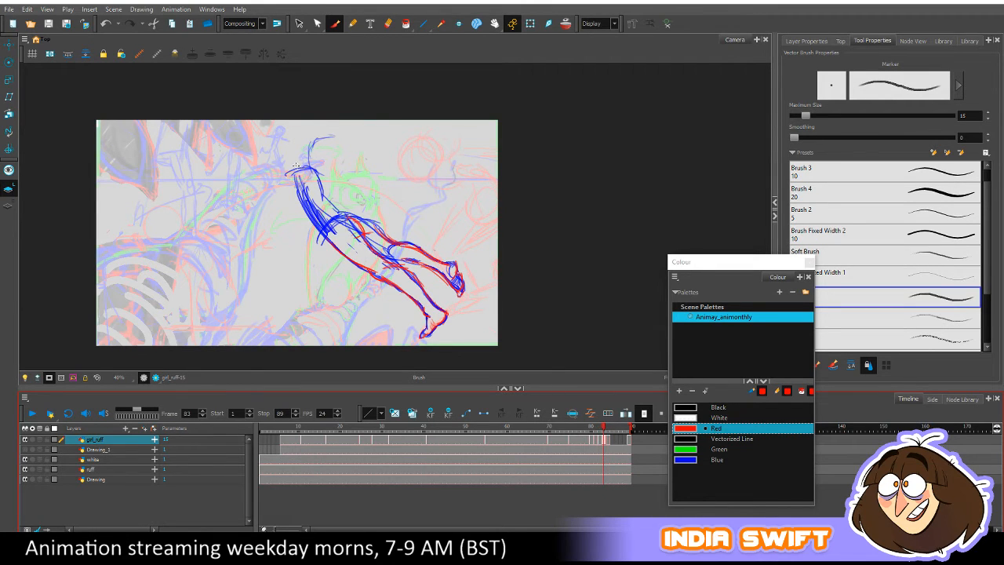
# Draw both raised arms and the torso contours in red over the blue sketch on frame 83, and save the scene.
pyautogui.moveTo(604, 428); pyautogui.dragTo(603, 427)
pyautogui.moveTo(280, 166)
pyautogui.mouseDown()
pyautogui.moveTo(307, 208)
pyautogui.moveTo(284, 123)
pyautogui.moveTo(312, 179)
pyautogui.mouseUp()
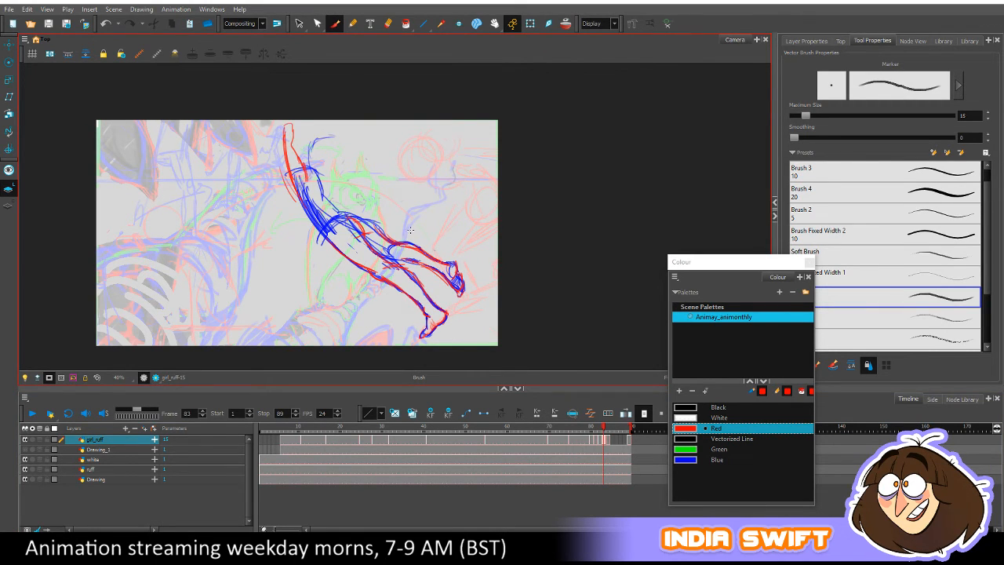
pyautogui.moveTo(604, 429); pyautogui.dragTo(604, 428)
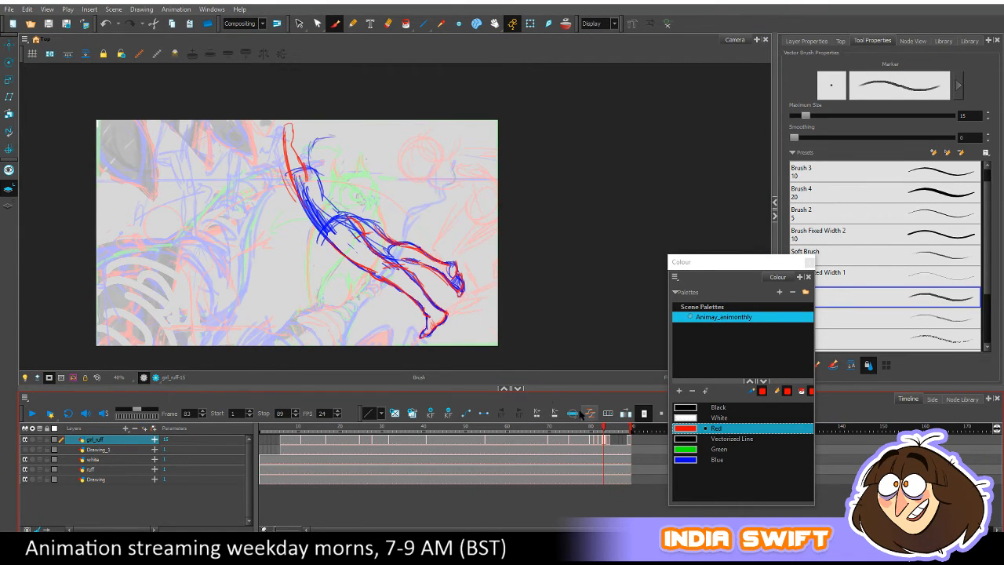
pyautogui.moveTo(255, 138)
pyautogui.mouseDown()
pyautogui.moveTo(295, 198)
pyautogui.moveTo(291, 176)
pyautogui.moveTo(311, 197)
pyautogui.moveTo(267, 142)
pyautogui.moveTo(286, 162)
pyautogui.moveTo(272, 149)
pyautogui.moveTo(271, 166)
pyautogui.moveTo(302, 216)
pyautogui.moveTo(363, 268)
pyautogui.mouseUp()
pyautogui.hotkey('ctrl', 's')
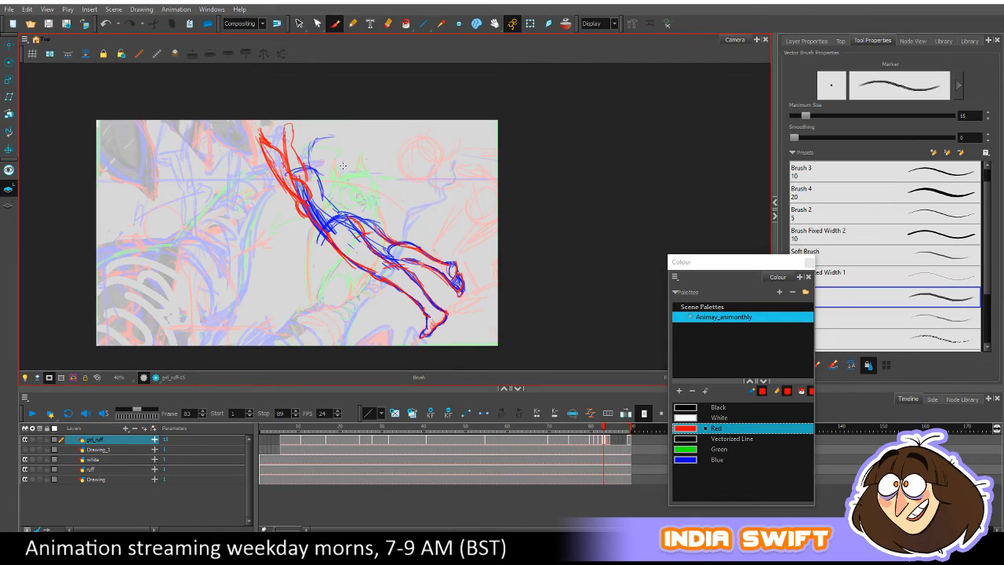
pyautogui.moveTo(299, 201)
pyautogui.mouseDown()
pyautogui.moveTo(323, 228)
pyautogui.moveTo(331, 196)
pyautogui.moveTo(318, 182)
pyautogui.moveTo(370, 225)
pyautogui.mouseUp()
pyautogui.moveTo(604, 430); pyautogui.dragTo(604, 429)
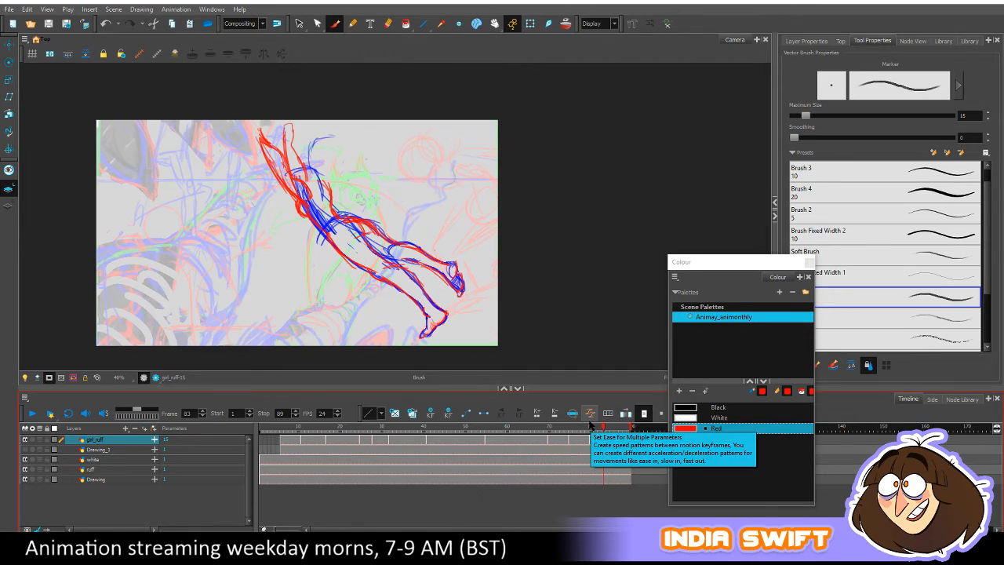
# Redraw the front raised arm in red up to the frame's upper edge and add a circle for the head.
pyautogui.moveTo(258, 141)
pyautogui.mouseDown()
pyautogui.moveTo(269, 179)
pyautogui.moveTo(272, 154)
pyautogui.moveTo(276, 186)
pyautogui.moveTo(274, 143)
pyautogui.moveTo(283, 192)
pyautogui.moveTo(307, 229)
pyautogui.mouseUp()
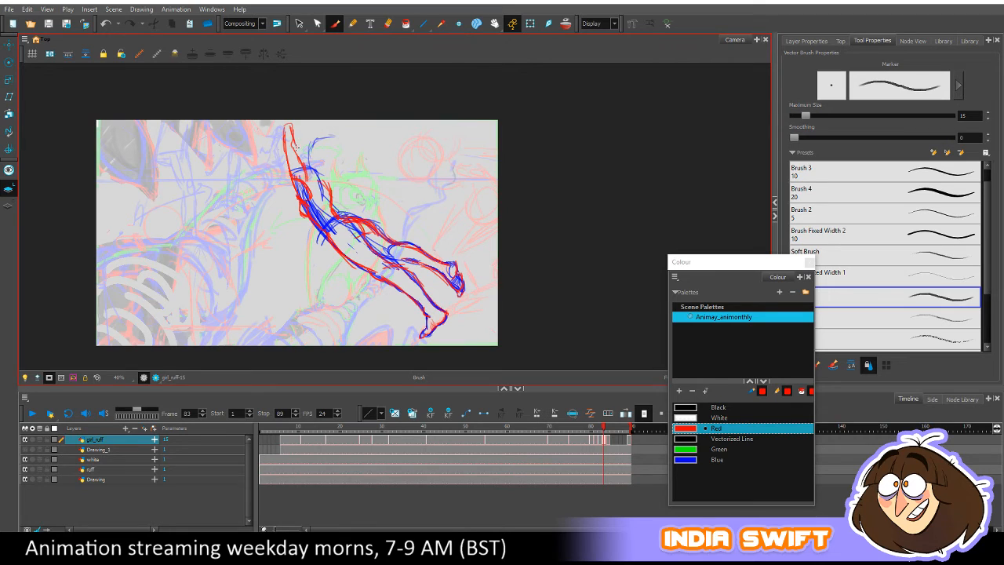
pyautogui.moveTo(293, 148)
pyautogui.mouseDown()
pyautogui.moveTo(304, 177)
pyautogui.moveTo(298, 166)
pyautogui.moveTo(329, 160)
pyautogui.moveTo(302, 149)
pyautogui.moveTo(332, 165)
pyautogui.moveTo(317, 138)
pyautogui.moveTo(328, 138)
pyautogui.moveTo(319, 177)
pyautogui.moveTo(330, 185)
pyautogui.moveTo(329, 171)
pyautogui.moveTo(280, 160)
pyautogui.moveTo(275, 126)
pyautogui.moveTo(298, 165)
pyautogui.mouseUp()
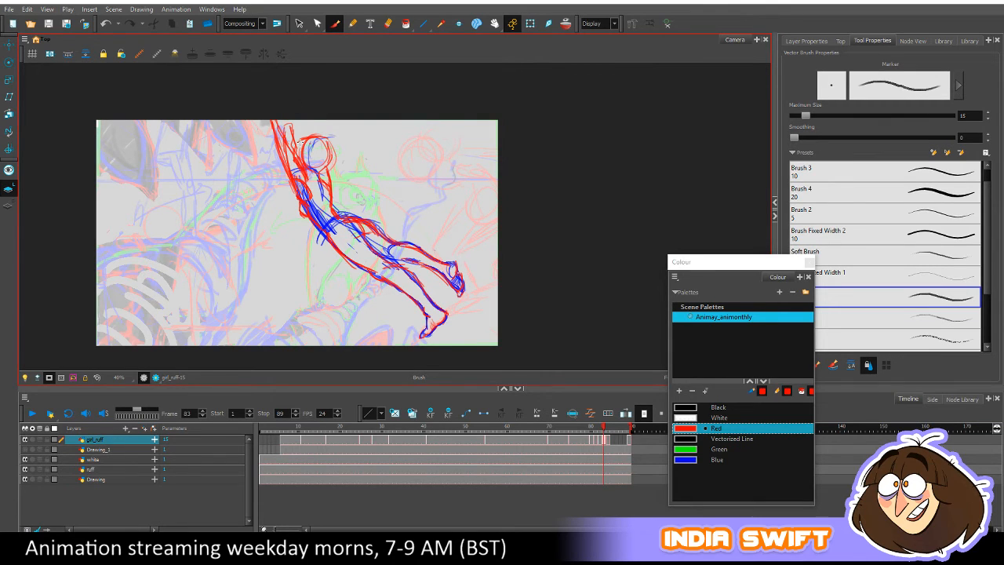
pyautogui.moveTo(297, 129)
pyautogui.mouseDown()
pyautogui.moveTo(297, 146)
pyautogui.moveTo(308, 143)
pyautogui.mouseUp()
# Erase surplus red lines around the raised arms and the blue construction lines inside the torso on frame 83.
pyautogui.hotkey('alt', 'e')
pyautogui.moveTo(275, 122)
pyautogui.mouseDown()
pyautogui.moveTo(289, 168)
pyautogui.moveTo(282, 149)
pyautogui.mouseUp()
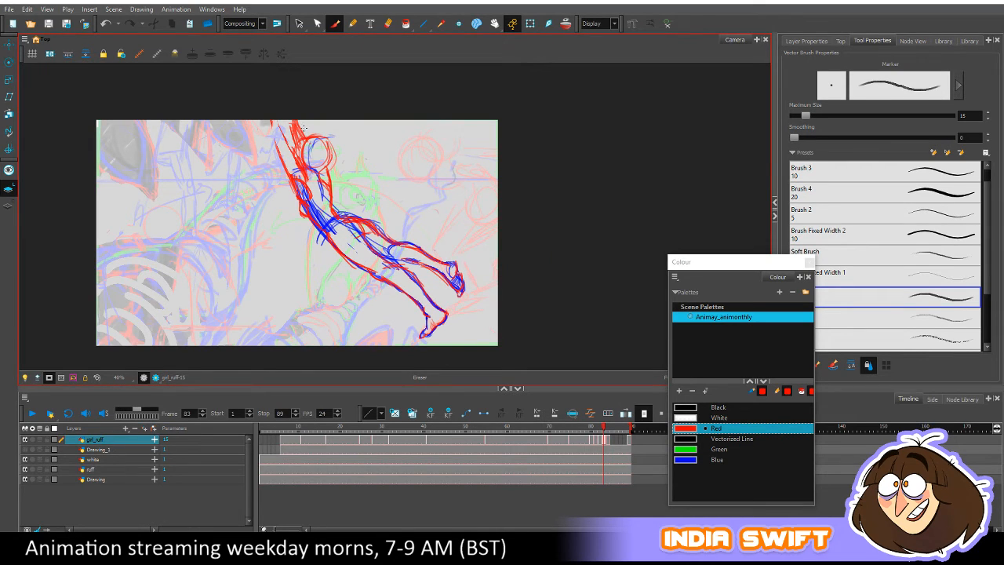
pyautogui.moveTo(291, 120)
pyautogui.mouseDown()
pyautogui.moveTo(299, 145)
pyautogui.moveTo(293, 120)
pyautogui.mouseUp()
pyautogui.moveTo(268, 119); pyautogui.dragTo(279, 152)
pyautogui.moveTo(277, 139)
pyautogui.mouseDown()
pyautogui.moveTo(269, 116)
pyautogui.moveTo(281, 135)
pyautogui.mouseUp()
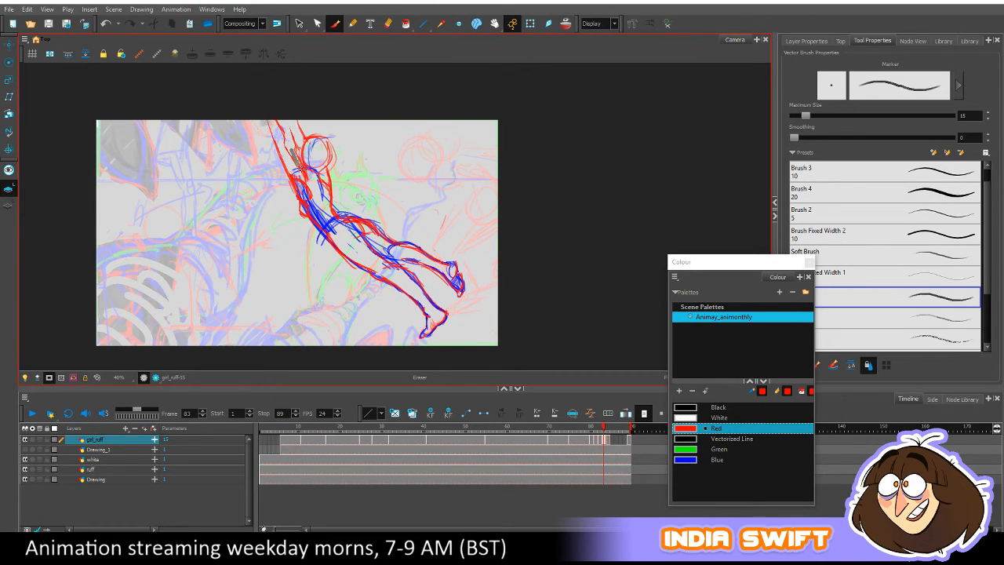
pyautogui.moveTo(298, 175)
pyautogui.mouseDown()
pyautogui.moveTo(284, 155)
pyautogui.moveTo(327, 231)
pyautogui.moveTo(307, 187)
pyautogui.moveTo(328, 221)
pyautogui.mouseUp()
pyautogui.hotkey('alt', 'b')
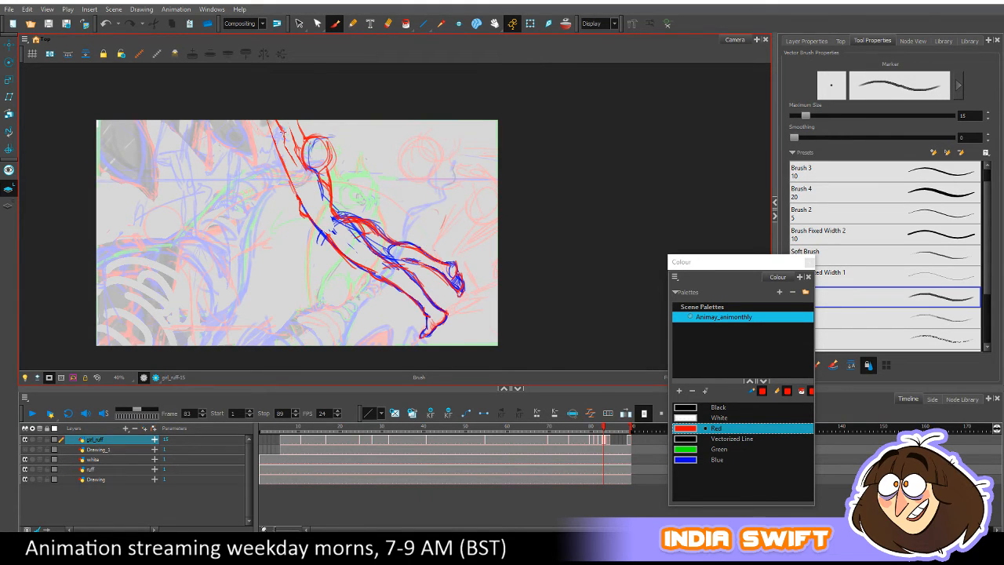
# Clean up the second raised arm in red and reinforce the head outline on frame 83.
pyautogui.moveTo(285, 136); pyautogui.dragTo(305, 176)
pyautogui.moveTo(297, 119); pyautogui.dragTo(299, 128)
pyautogui.moveTo(304, 141)
pyautogui.mouseDown()
pyautogui.moveTo(326, 134)
pyautogui.moveTo(336, 159)
pyautogui.moveTo(328, 171)
pyautogui.moveTo(337, 135)
pyautogui.moveTo(307, 136)
pyautogui.moveTo(301, 152)
pyautogui.mouseUp()
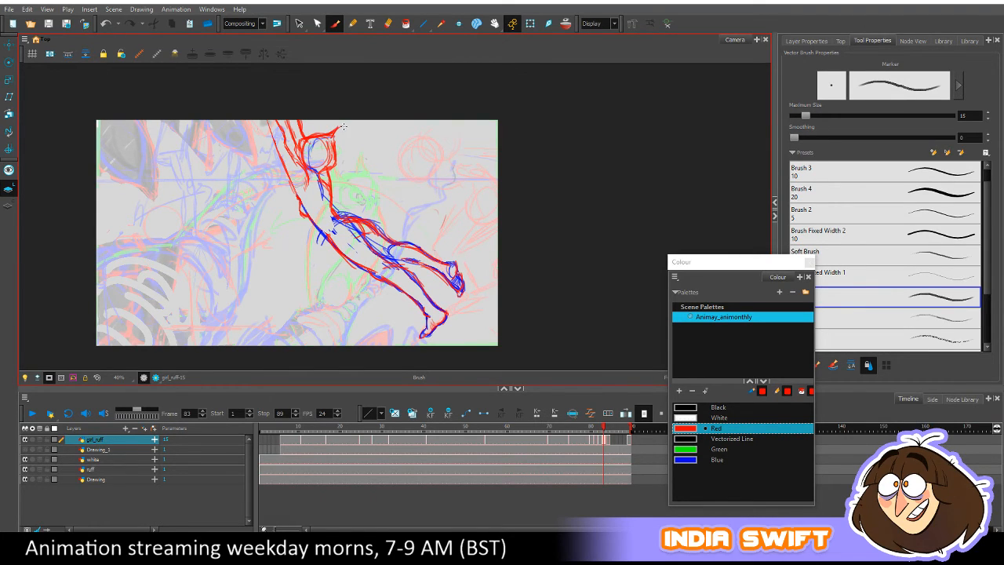
# Draw the long hair streaming behind the head in red, checking the pose against frame 82.
pyautogui.moveTo(347, 133); pyautogui.dragTo(357, 151)
pyautogui.press(',')
pyautogui.press('.')
pyautogui.press(',')
pyautogui.press('.')
pyautogui.moveTo(341, 146); pyautogui.dragTo(408, 180)
pyautogui.press('.')
pyautogui.press(',')
pyautogui.moveTo(353, 147)
pyautogui.mouseDown()
pyautogui.moveTo(404, 165)
pyautogui.moveTo(383, 156)
pyautogui.moveTo(419, 194)
pyautogui.mouseUp()
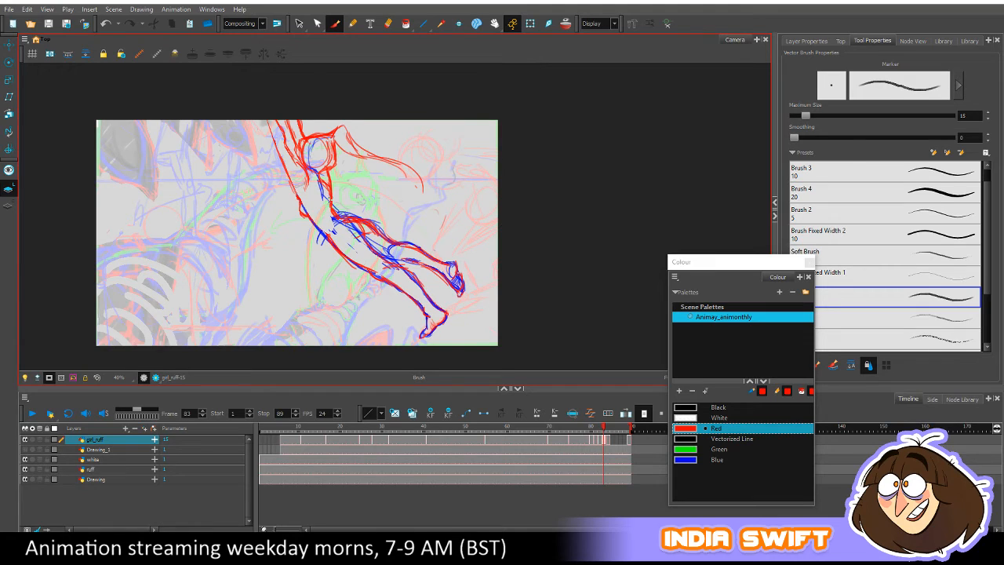
# Redraw the back and hip contours in blue on frame 83 and erase the surplus lines around the hips.
pyautogui.click(690, 461)
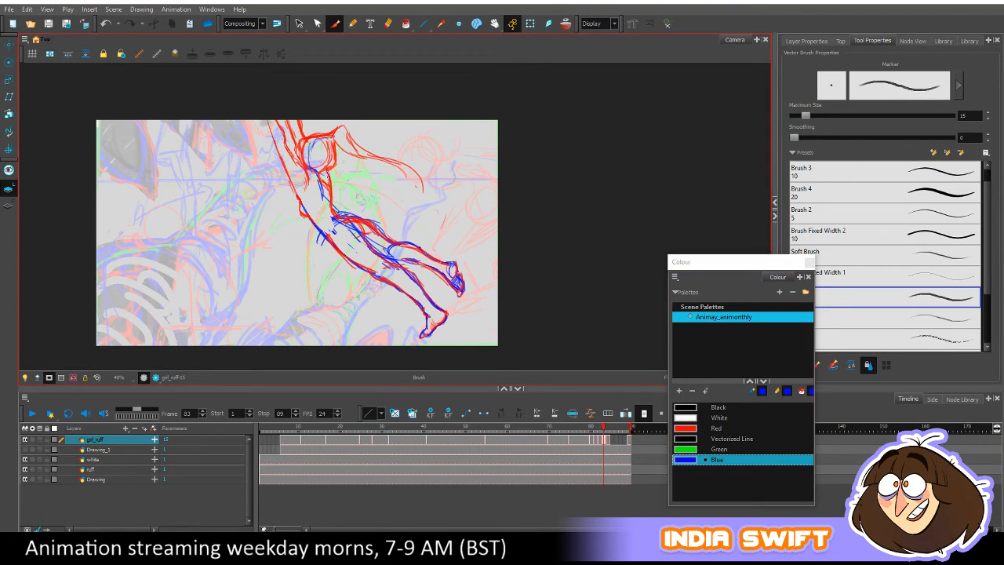
pyautogui.moveTo(329, 184); pyautogui.dragTo(335, 214)
pyautogui.moveTo(337, 214)
pyautogui.mouseDown()
pyautogui.moveTo(358, 213)
pyautogui.moveTo(393, 237)
pyautogui.mouseUp()
pyautogui.moveTo(331, 227)
pyautogui.mouseDown()
pyautogui.moveTo(365, 216)
pyautogui.moveTo(375, 232)
pyautogui.moveTo(350, 239)
pyautogui.moveTo(354, 228)
pyautogui.moveTo(363, 245)
pyautogui.moveTo(332, 229)
pyautogui.moveTo(366, 226)
pyautogui.mouseUp()
pyautogui.hotkey('alt', 'e')
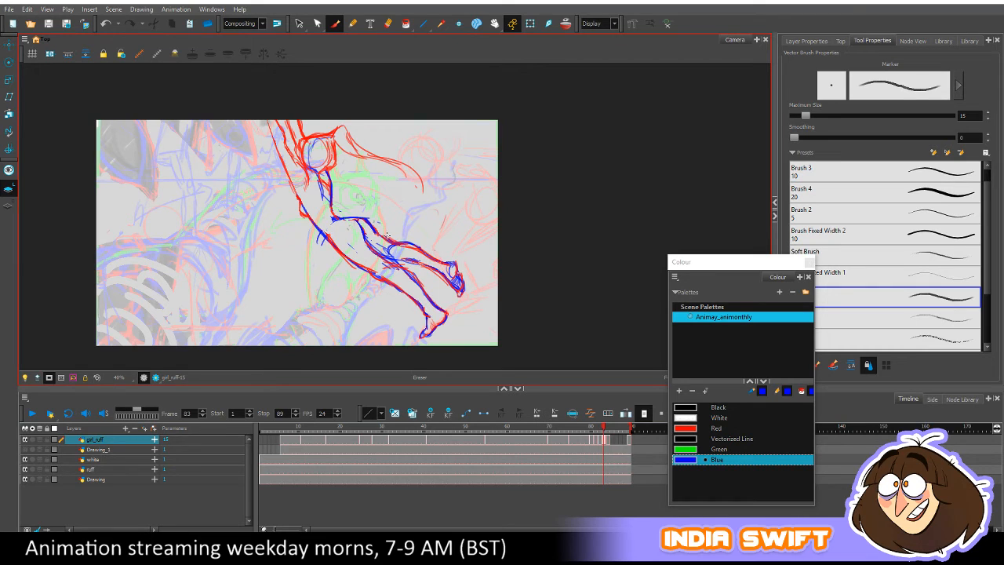
pyautogui.press(',')
pyautogui.press('.')
pyautogui.press(',')
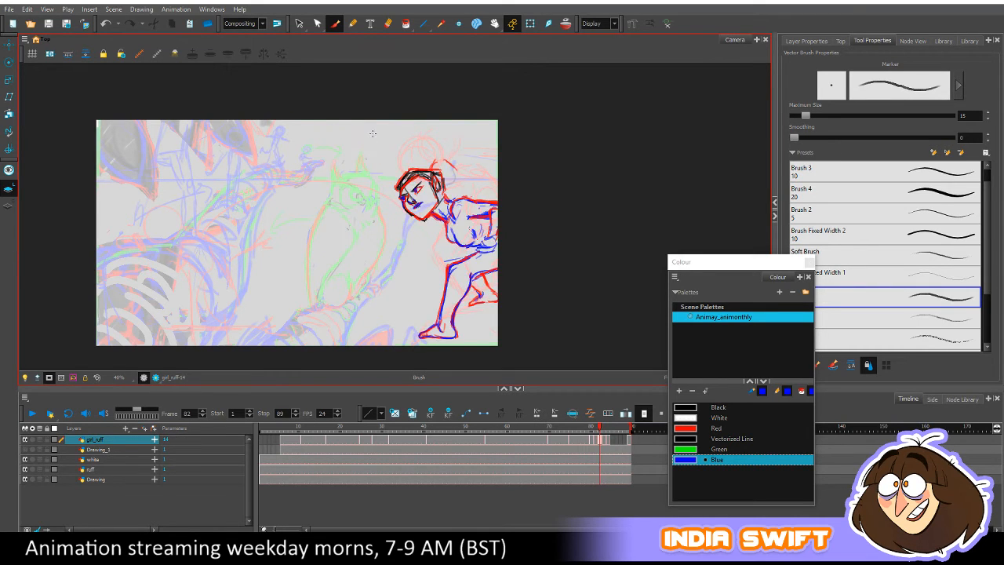
pyautogui.press('.')
# Select the blue hip line with the lasso and shift it slightly upward.
pyautogui.click(298, 23)
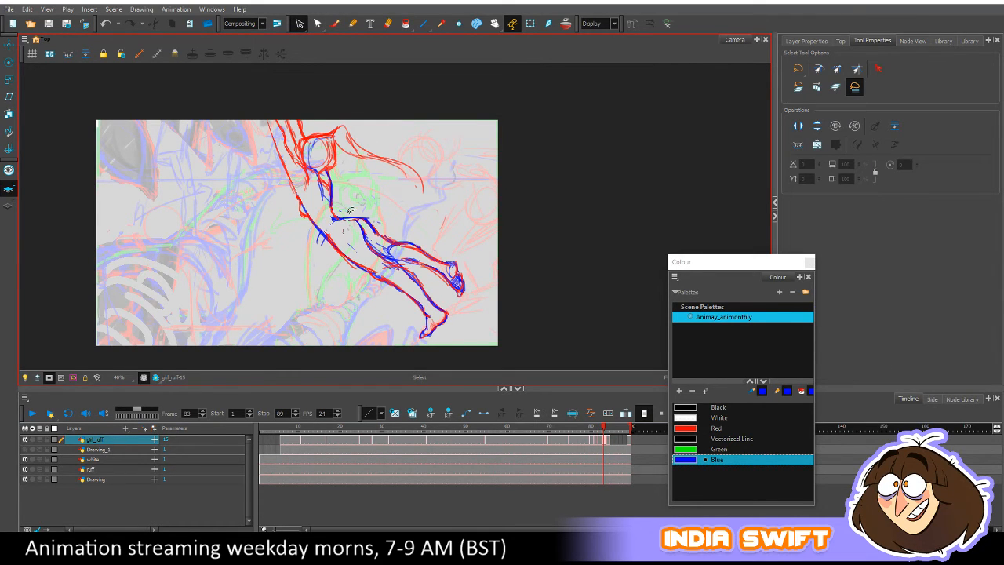
pyautogui.moveTo(349, 213)
pyautogui.mouseDown()
pyautogui.moveTo(369, 225)
pyautogui.moveTo(345, 218)
pyautogui.moveTo(356, 213)
pyautogui.moveTo(363, 225)
pyautogui.moveTo(354, 221)
pyautogui.moveTo(382, 205)
pyautogui.mouseUp()
pyautogui.press('Escape')
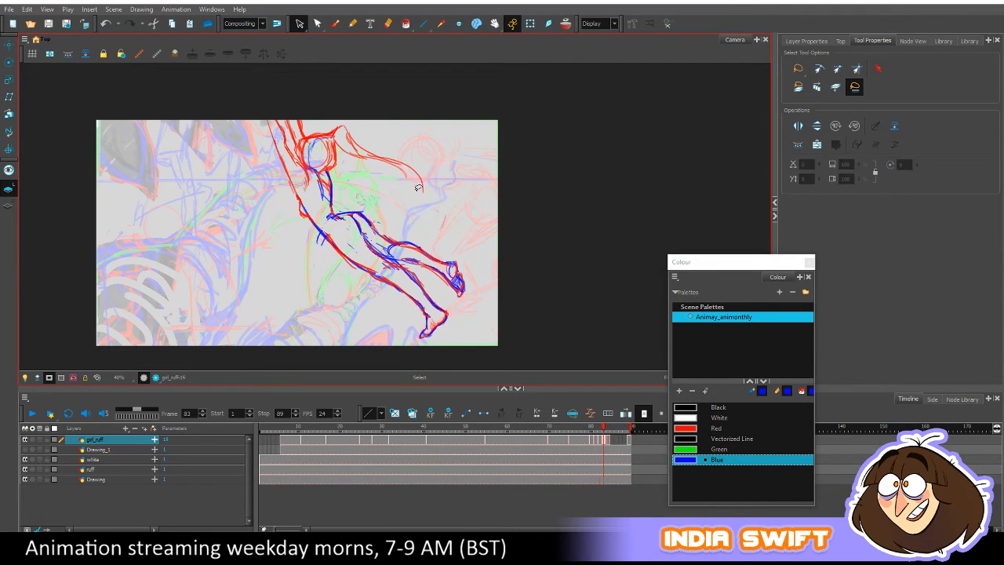
# Flip between frames 82 and 83 to compare the crouching pose with the leap pose.
pyautogui.press(',')
pyautogui.press('.')
pyautogui.press(',')
pyautogui.press('.')
pyautogui.press(',')
pyautogui.press('.')
pyautogui.press(',')
pyautogui.press('.')
pyautogui.press(',')
pyautogui.press('.')
# Select the lower leg on frame 83 and nudge its position slightly, checking it against frame 82.
pyautogui.moveTo(453, 287)
pyautogui.mouseDown()
pyautogui.moveTo(337, 255)
pyautogui.moveTo(416, 307)
pyautogui.moveTo(443, 302)
pyautogui.moveTo(423, 273)
pyautogui.moveTo(378, 246)
pyautogui.moveTo(356, 245)
pyautogui.moveTo(344, 271)
pyautogui.moveTo(453, 316)
pyautogui.moveTo(426, 338)
pyautogui.mouseUp()
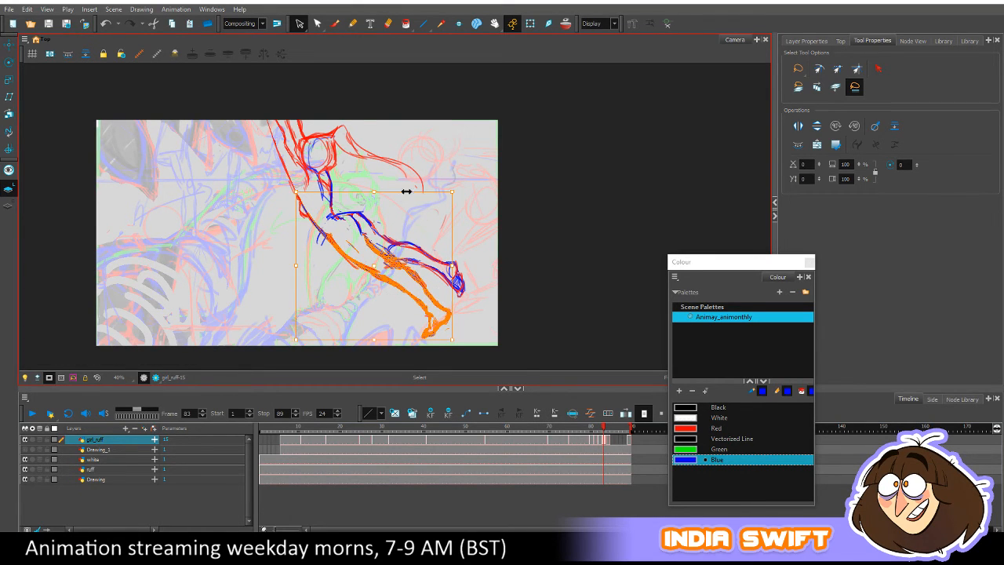
pyautogui.moveTo(409, 191); pyautogui.dragTo(414, 191)
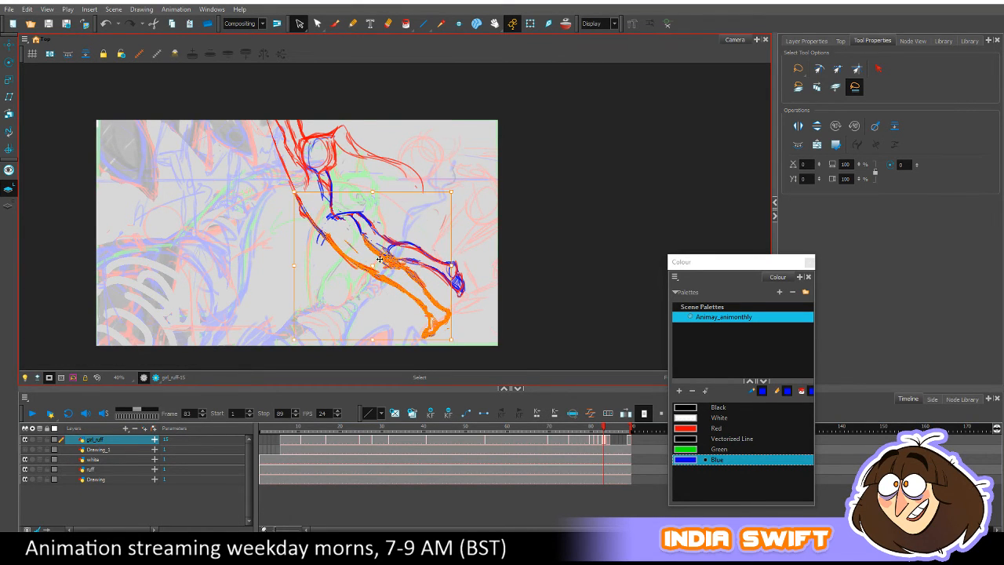
pyautogui.moveTo(373, 270); pyautogui.dragTo(371, 267)
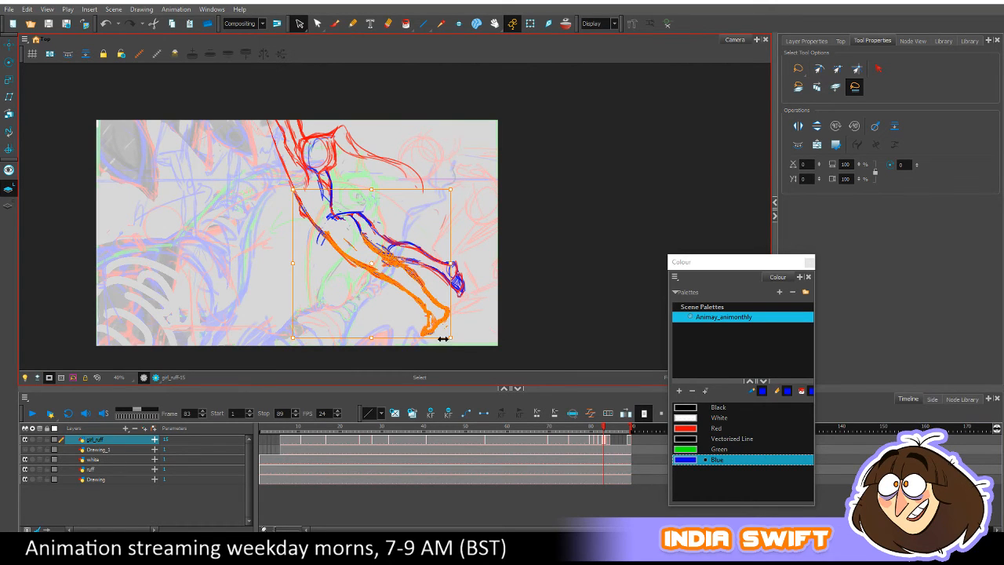
pyautogui.moveTo(448, 338); pyautogui.dragTo(449, 338)
pyautogui.press(',')
pyautogui.press('.')
pyautogui.press(',')
pyautogui.press('.')
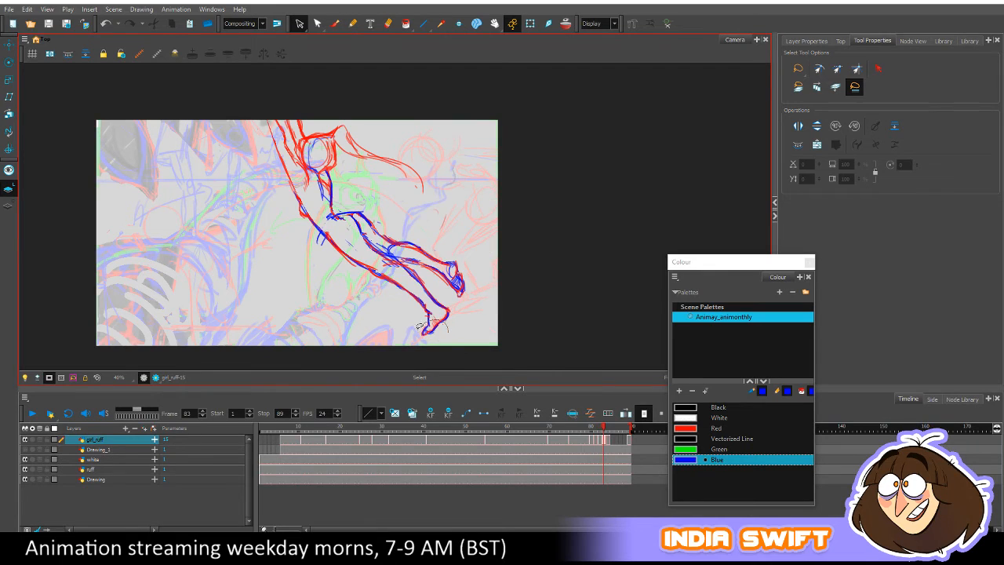
# Adjust the lower leg's foot on frame 83 and check it against the previous drawing.
pyautogui.moveTo(421, 326); pyautogui.dragTo(425, 342)
pyautogui.press(',')
pyautogui.press('.')
pyautogui.press(',')
pyautogui.press('.')
pyautogui.press(',')
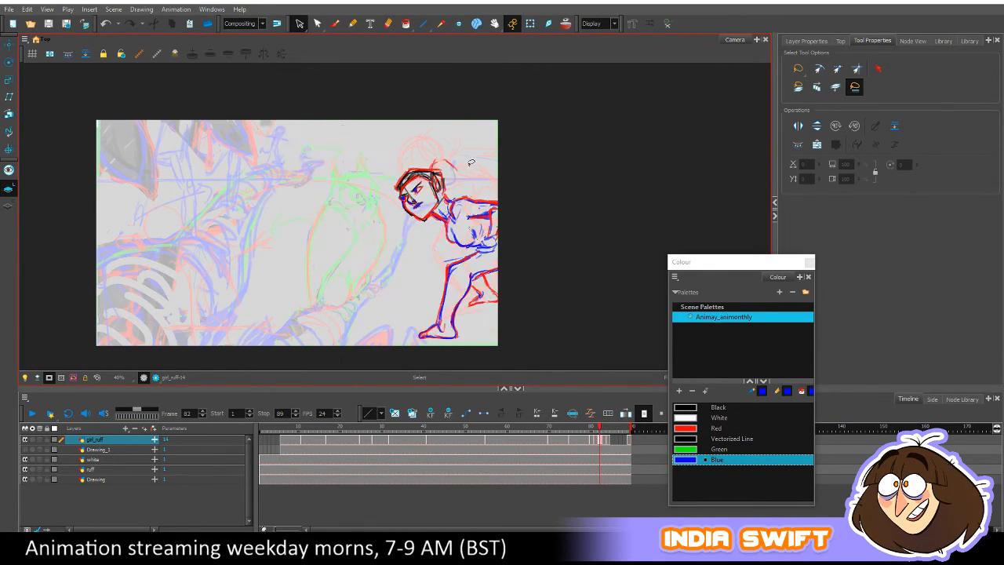
pyautogui.press('.')
# Select the upper leg from knee to foot and shift it slightly right and down, checking against frame 82.
pyautogui.moveTo(387, 237)
pyautogui.mouseDown()
pyautogui.moveTo(438, 226)
pyautogui.moveTo(447, 277)
pyautogui.moveTo(449, 260)
pyautogui.moveTo(472, 280)
pyautogui.moveTo(439, 298)
pyautogui.mouseUp()
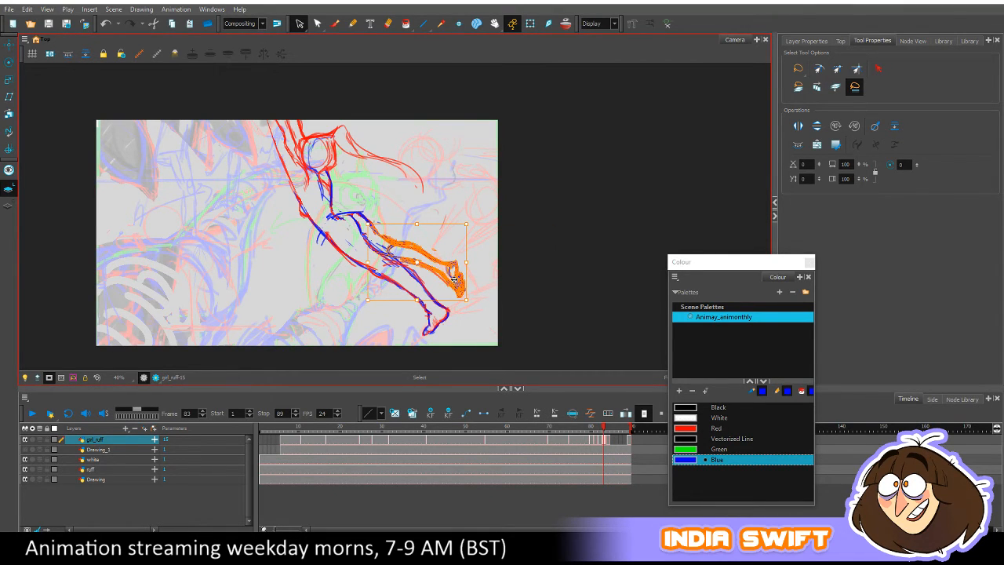
pyautogui.moveTo(453, 284); pyautogui.dragTo(459, 286)
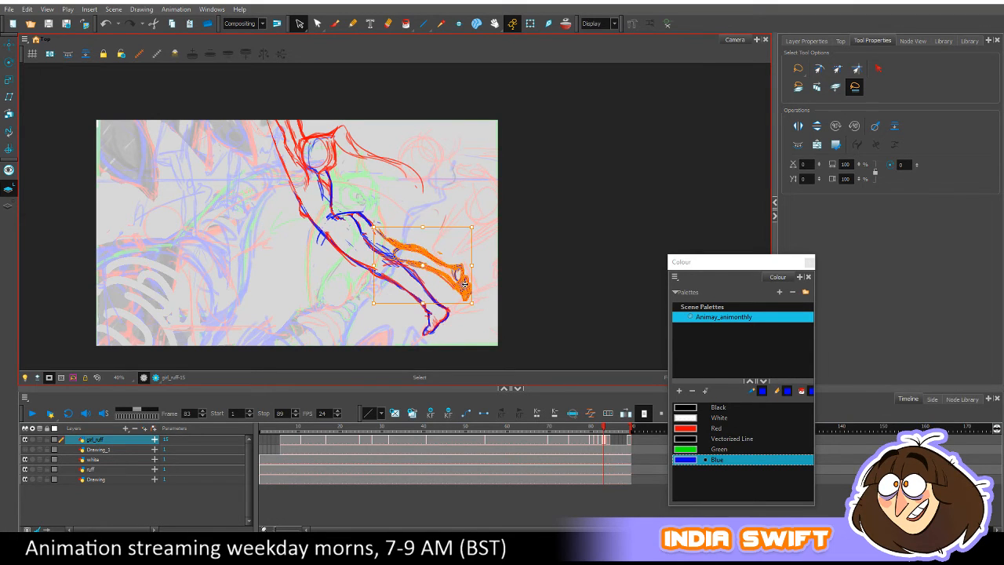
pyautogui.press(',')
pyautogui.press('.')
pyautogui.press(',')
pyautogui.press('.')
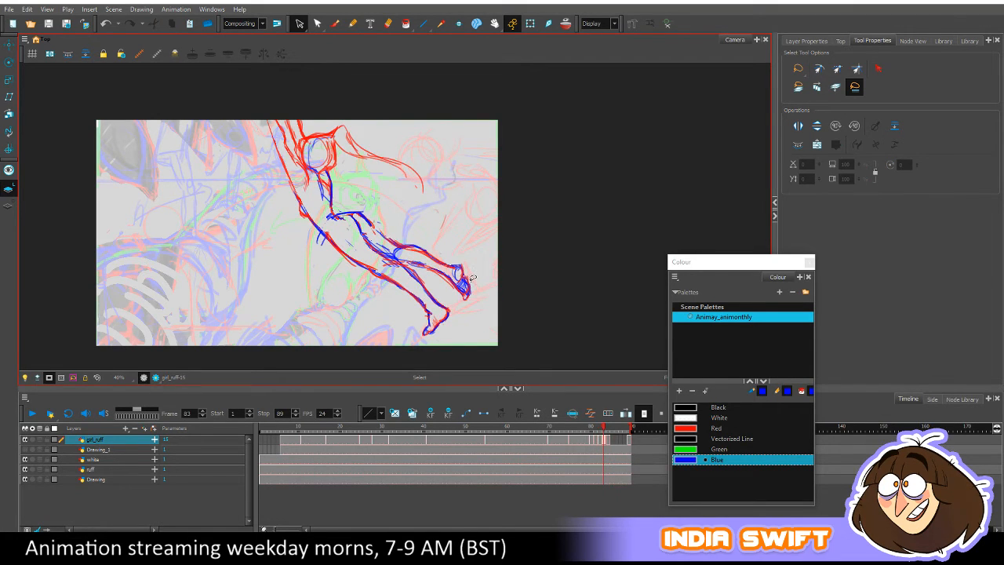
# Examine how the adjusted leg positions on frame 83 follow on from the crouch on frame 82.
pyautogui.press(',')
pyautogui.press('.')
pyautogui.click(335, 22)
pyautogui.press(',')
pyautogui.press('.')
pyautogui.press(',')
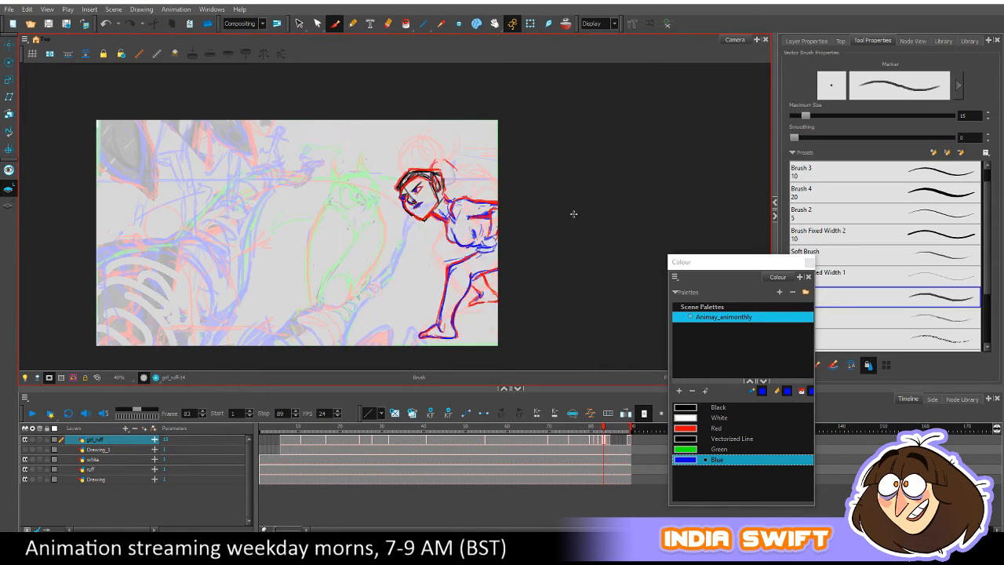
pyautogui.press('.')
pyautogui.press(',')
pyautogui.press('.')
pyautogui.press(',')
pyautogui.press('.')
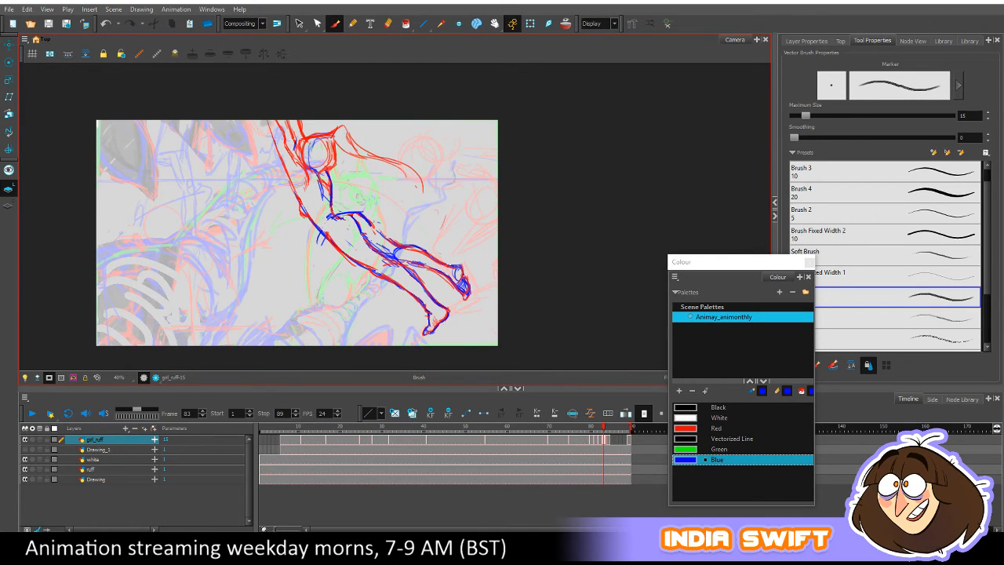
# Redraw the head outline and hairline in blue over the red head on frame 83, checking against frame 82.
pyautogui.moveTo(299, 135); pyautogui.dragTo(337, 135)
pyautogui.press(',')
pyautogui.press('.')
pyautogui.press(',')
pyautogui.press('.')
pyautogui.moveTo(302, 152); pyautogui.dragTo(325, 139)
pyautogui.press(',')
pyautogui.press('.')
pyautogui.press(',')
pyautogui.press('.')
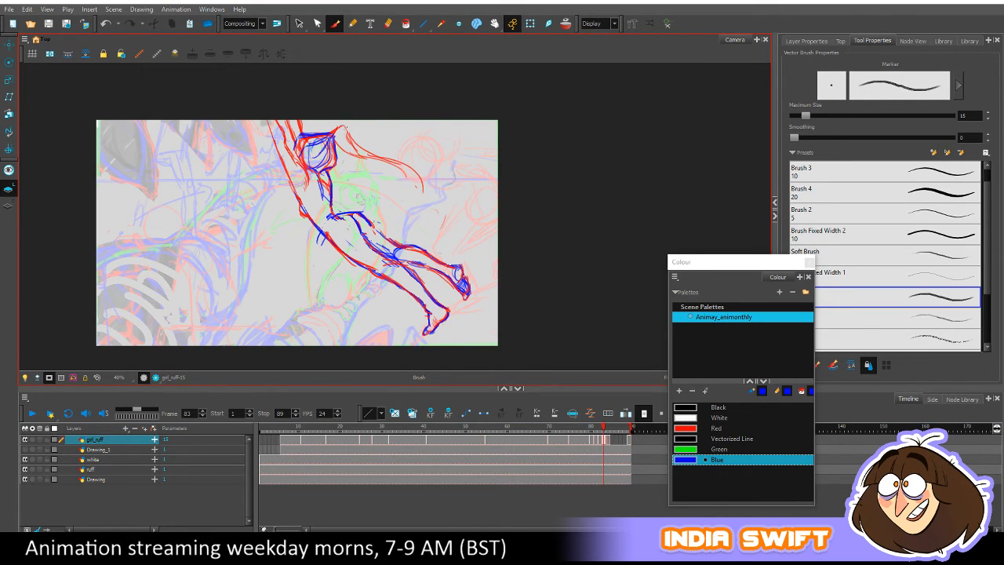
# Trace the streaming hair's contours in blue over the red strokes on frame 83, checking against frame 82.
pyautogui.press(',')
pyautogui.press('.')
pyautogui.press(',')
pyautogui.press('.')
pyautogui.press(',')
pyautogui.press('.')
pyautogui.press(',')
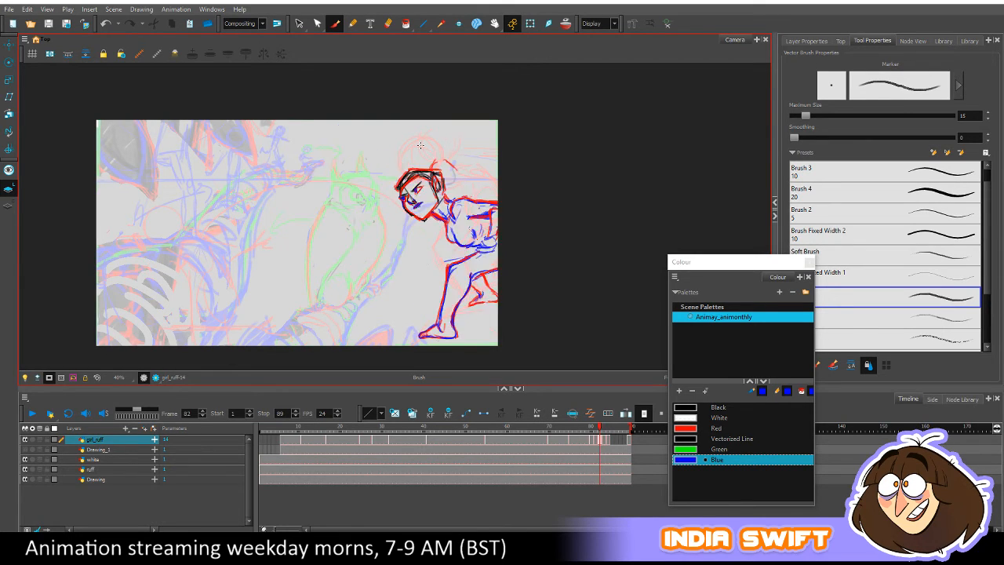
pyautogui.press('.')
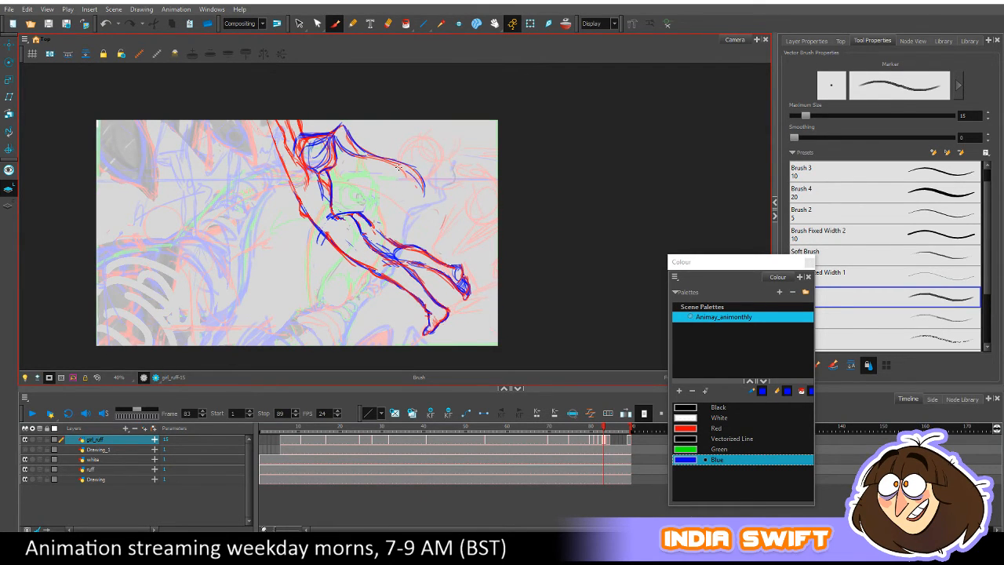
pyautogui.press(',')
pyautogui.press('.')
pyautogui.press(',')
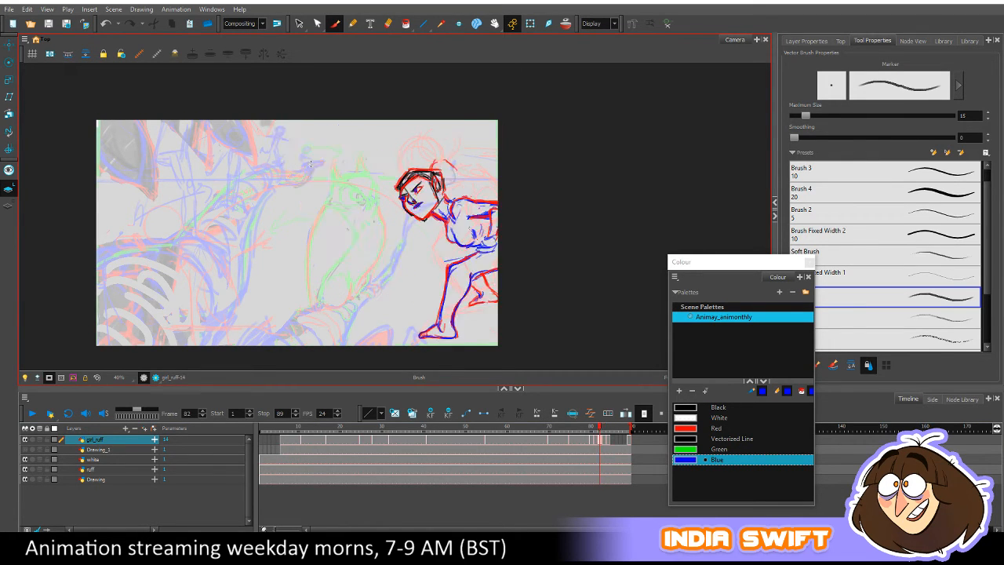
pyautogui.press('.')
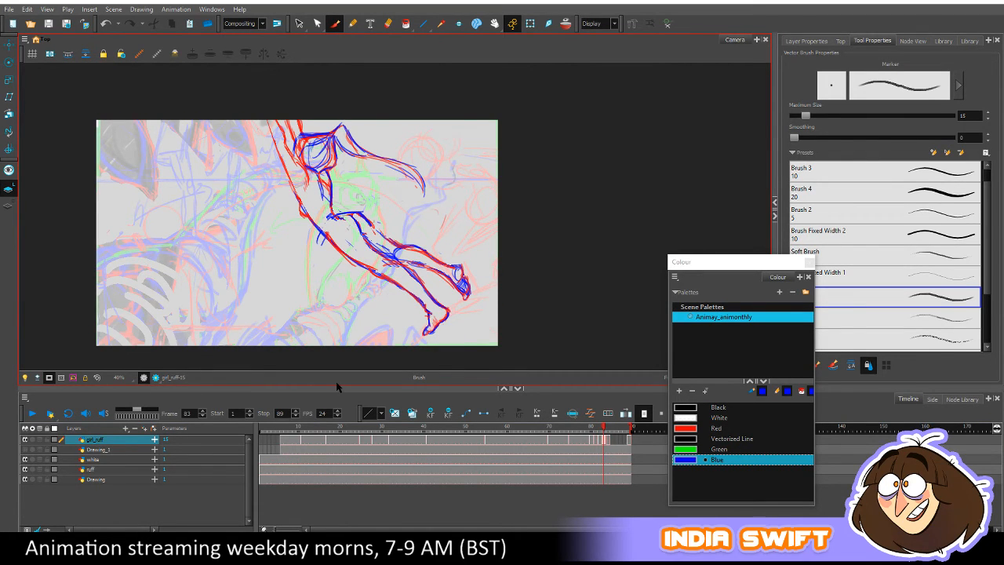
pyautogui.press(',')
pyautogui.press('.')
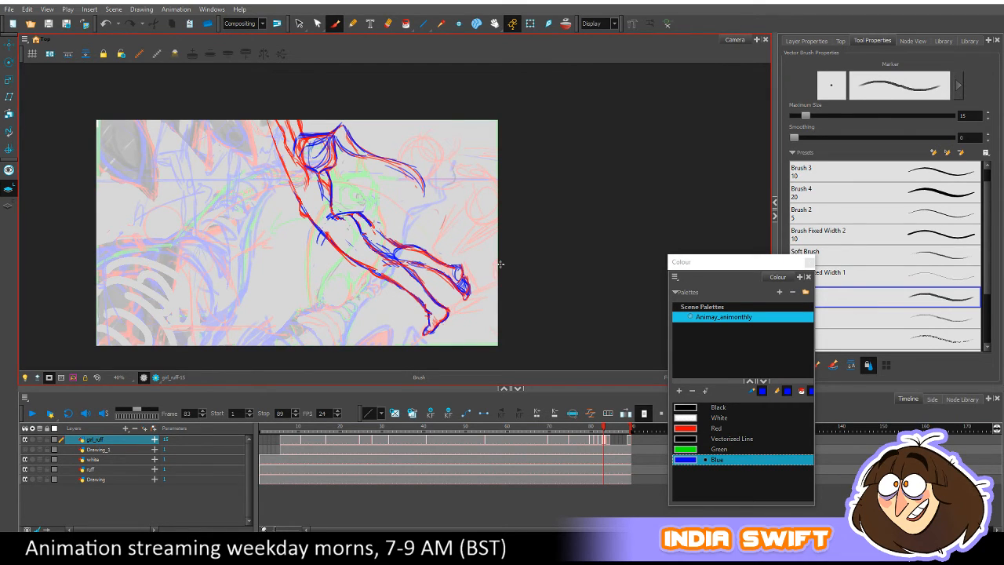
# Refine the hip line where it meets the lower back in blue on frame 83, comparing with frame 82.
pyautogui.moveTo(339, 215); pyautogui.dragTo(329, 218)
pyautogui.press(',')
pyautogui.press('.')
pyautogui.press(',')
pyautogui.press('.')
pyautogui.press(',')
pyautogui.press('.')
pyautogui.press(',')
pyautogui.press('.')
pyautogui.press(',')
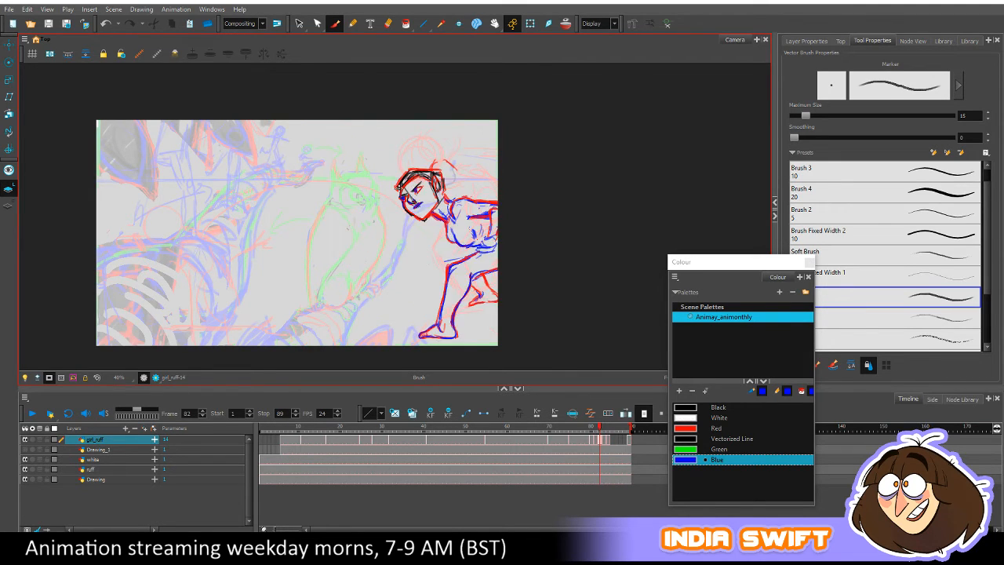
pyautogui.press('.')
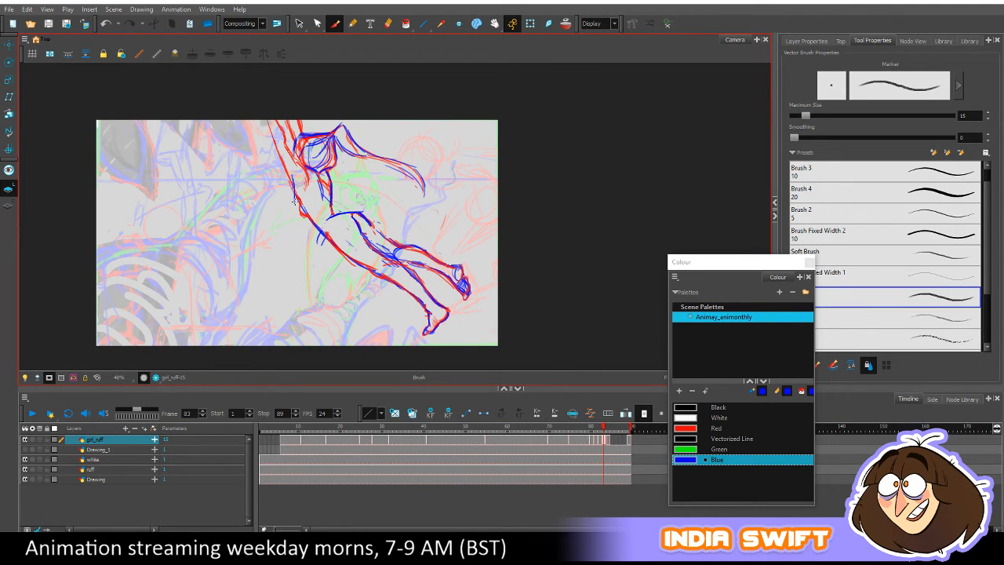
pyautogui.press(',')
pyautogui.press('.')
pyautogui.hotkey('alt', 'e')
pyautogui.press(',')
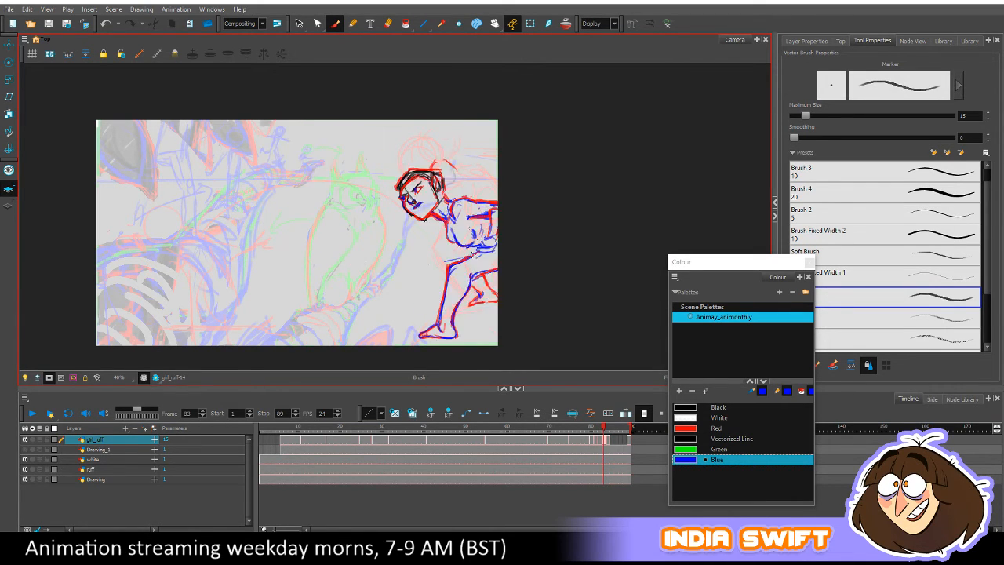
# Examine how the torso on frame 83 follows on from the crouch on frame 82.
pyautogui.press('.')
pyautogui.hotkey('alt', 'b')
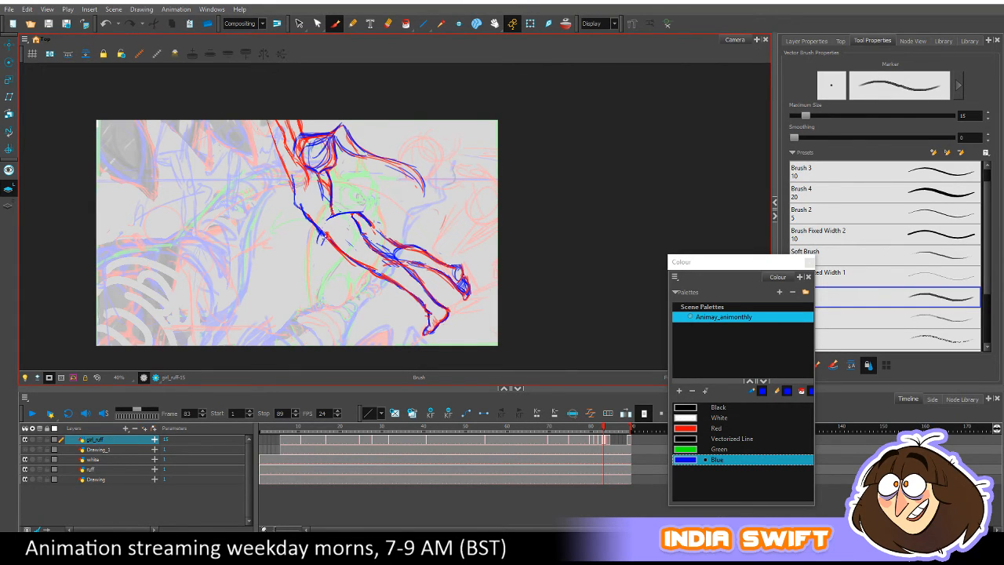
pyautogui.press(',')
pyautogui.press('.')
pyautogui.hotkey('alt', 'b')
pyautogui.press(',')
pyautogui.press('.')
pyautogui.press(',')
pyautogui.press('.')
# Rework the chest lines inside the torso on frame 83, erasing surplus red strokes and checking against frame 82.
pyautogui.moveTo(306, 183)
pyautogui.mouseDown()
pyautogui.moveTo(322, 206)
pyautogui.moveTo(323, 180)
pyautogui.moveTo(326, 206)
pyautogui.moveTo(324, 182)
pyautogui.moveTo(330, 211)
pyautogui.mouseUp()
pyautogui.press(',')
pyautogui.press('.')
pyautogui.press(',')
pyautogui.press('.')
pyautogui.press(',')
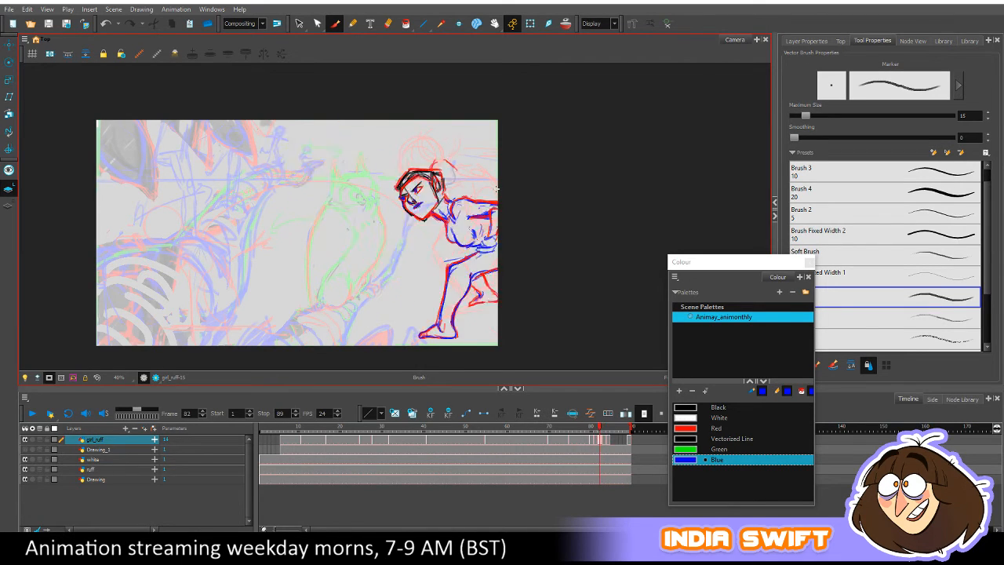
pyautogui.press('.')
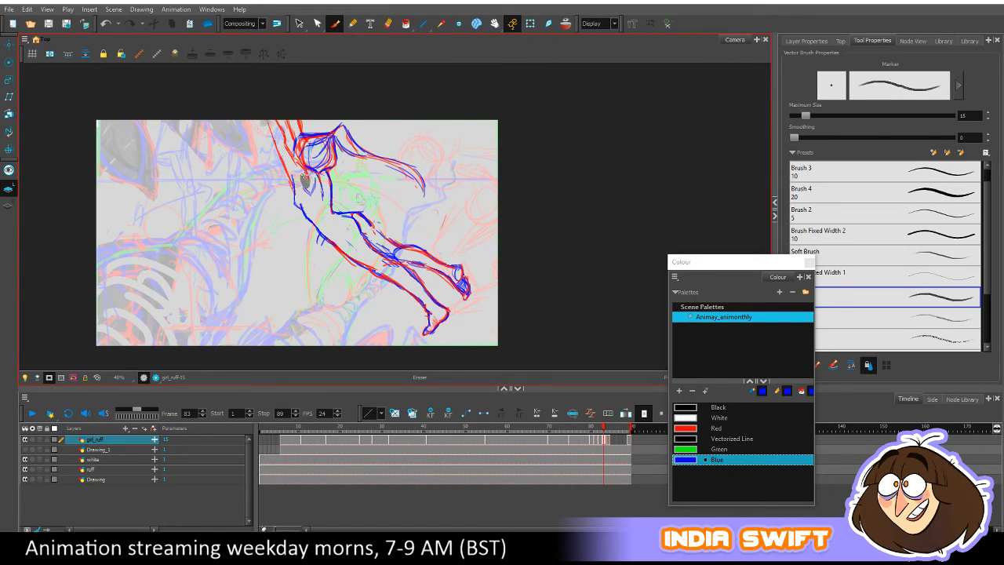
# Trace the outer contour of the raised arm down to the torso in blue on frame 83, checking against frame 82.
pyautogui.hotkey('alt', 'b')
pyautogui.press(',')
pyautogui.press('.')
pyautogui.press(',')
pyautogui.press('.')
pyautogui.press(',')
pyautogui.press('.')
pyautogui.hotkey('alt', 'b')
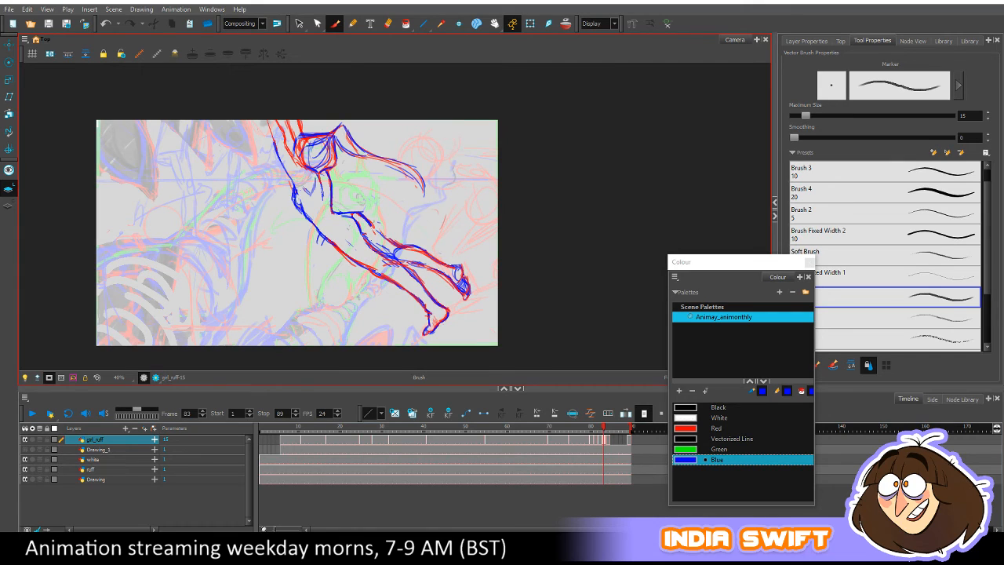
# Reinforce both sides of the torso in blue from the waist to the thighs on frame 83, comparing with frame 82.
pyautogui.press(',')
pyautogui.press('.')
pyautogui.moveTo(293, 190); pyautogui.dragTo(305, 221)
pyautogui.press(',')
pyautogui.press('.')
pyautogui.press(',')
pyautogui.press('.')
pyautogui.moveTo(294, 190); pyautogui.dragTo(346, 255)
pyautogui.moveTo(293, 188); pyautogui.dragTo(307, 210)
pyautogui.moveTo(328, 175)
pyautogui.mouseDown()
pyautogui.moveTo(336, 206)
pyautogui.moveTo(379, 233)
pyautogui.mouseUp()
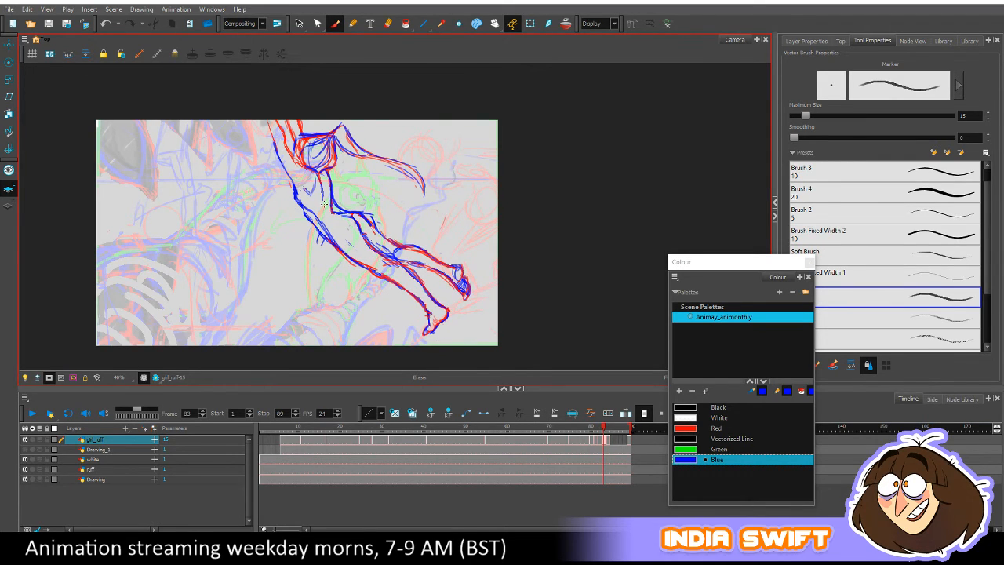
# Erase the stray blue strokes around the waist and hip on frame 83, checking against frame 82.
pyautogui.moveTo(325, 205)
pyautogui.mouseDown()
pyautogui.moveTo(345, 216)
pyautogui.moveTo(312, 230)
pyautogui.mouseUp()
pyautogui.press('.')
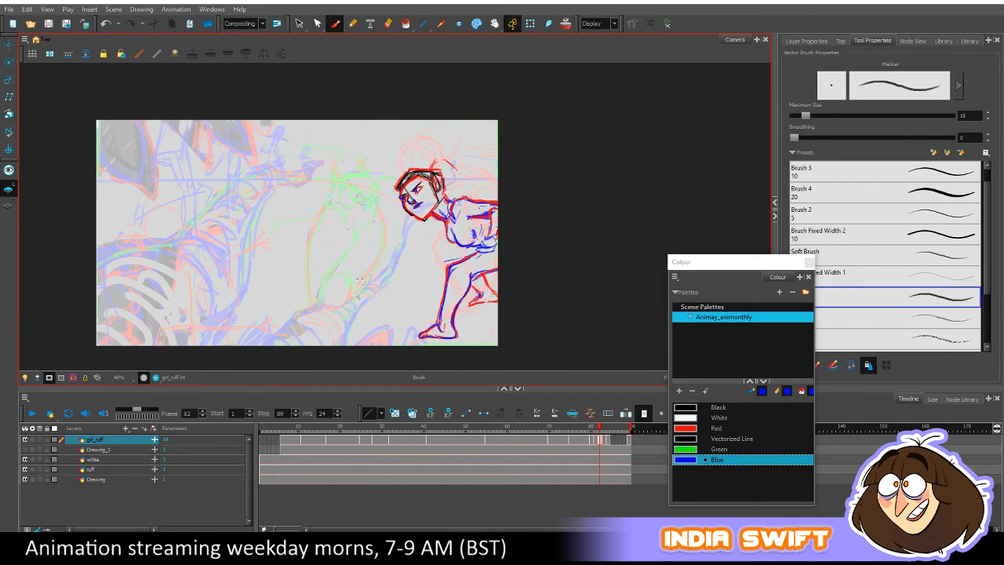
pyautogui.press(',')
pyautogui.hotkey('alt', 'b')
pyautogui.hotkey('alt', 'e')
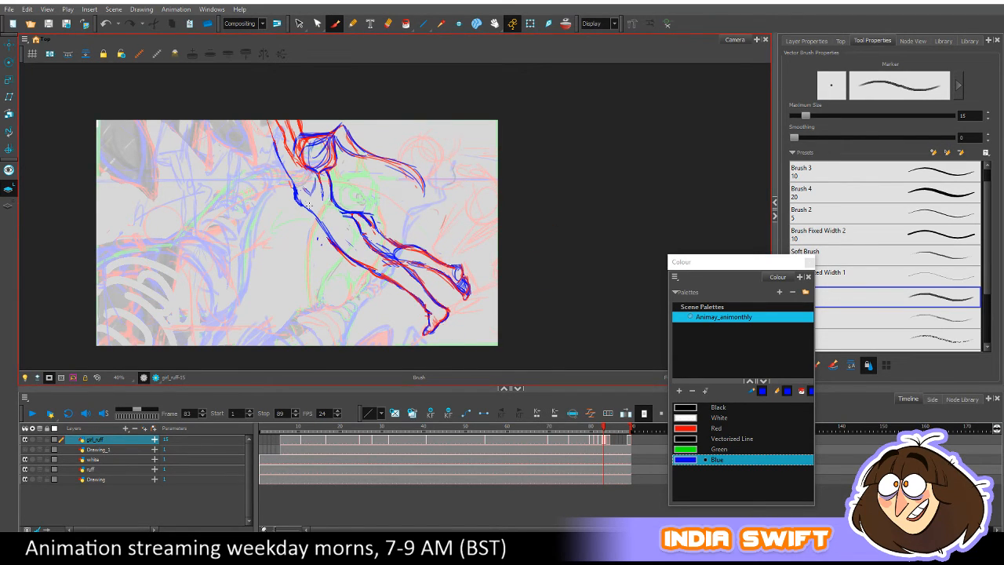
pyautogui.press('.')
pyautogui.press(',')
# Thicken the blue contour running from the raised arm down the side of the torso on frame 83.
pyautogui.hotkey('alt', 'b')
pyautogui.moveTo(275, 145); pyautogui.dragTo(303, 200)
pyautogui.moveTo(293, 194); pyautogui.dragTo(326, 228)
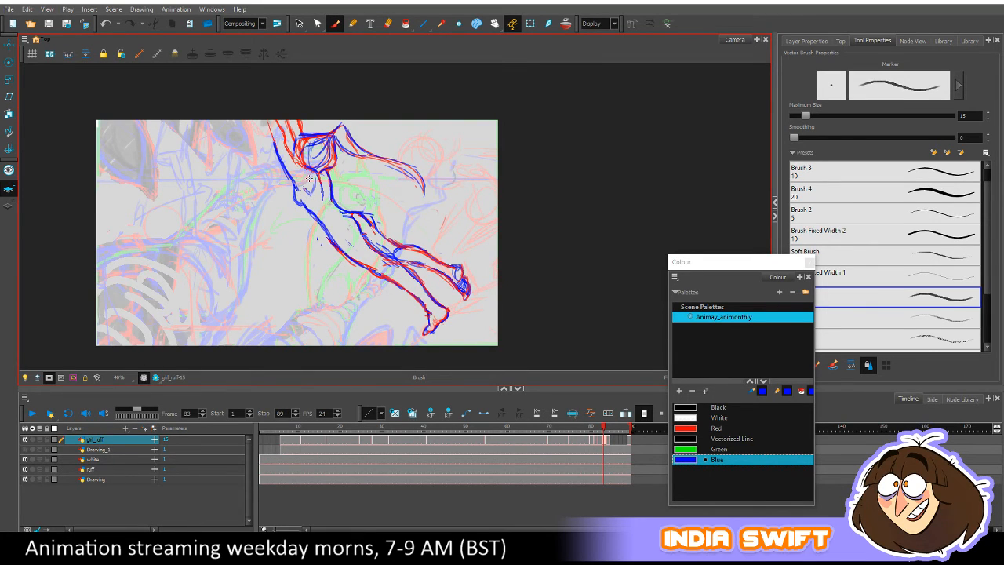
pyautogui.moveTo(323, 174)
pyautogui.mouseDown()
pyautogui.moveTo(305, 207)
pyautogui.moveTo(317, 220)
pyautogui.mouseUp()
pyautogui.press(',')
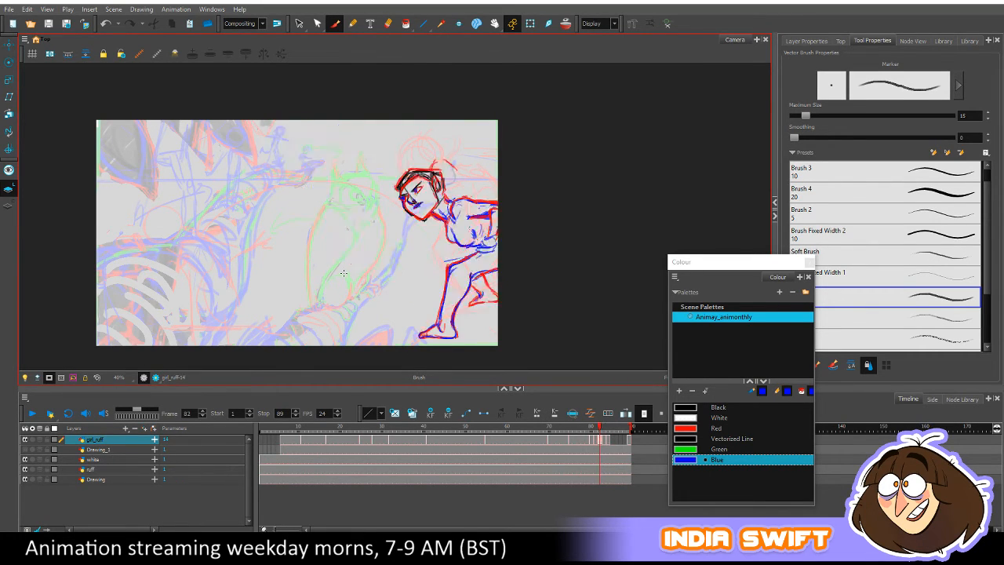
pyautogui.press('.')
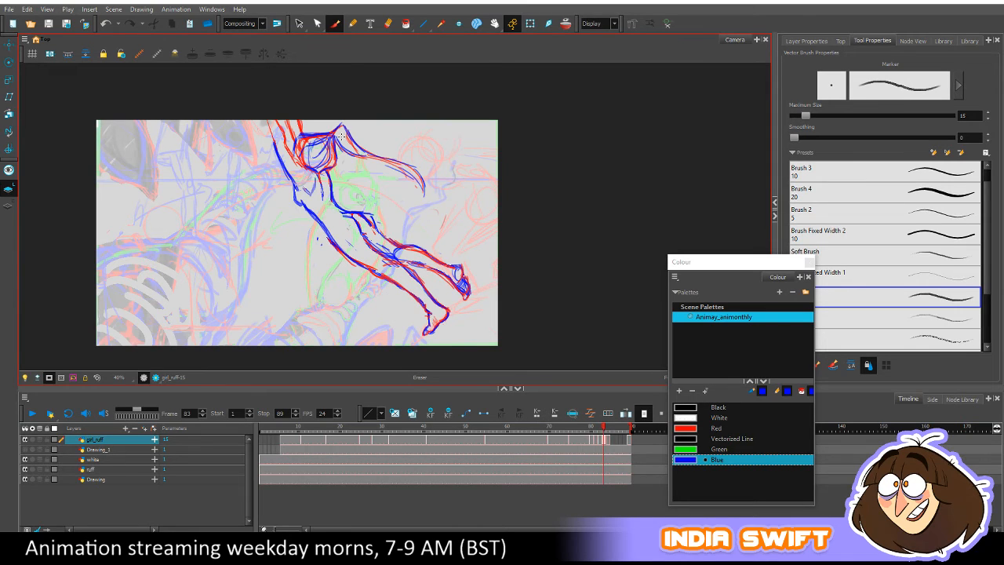
# Clean up the surplus strokes along the waist and upper thigh on frame 83, comparing with frame 82.
pyautogui.press(',')
pyautogui.press('.')
pyautogui.moveTo(305, 200); pyautogui.dragTo(330, 248)
pyautogui.press(',')
pyautogui.press('.')
pyautogui.moveTo(360, 215); pyautogui.dragTo(371, 240)
pyautogui.press(',')
pyautogui.press('.')
pyautogui.press(',')
pyautogui.press('.')
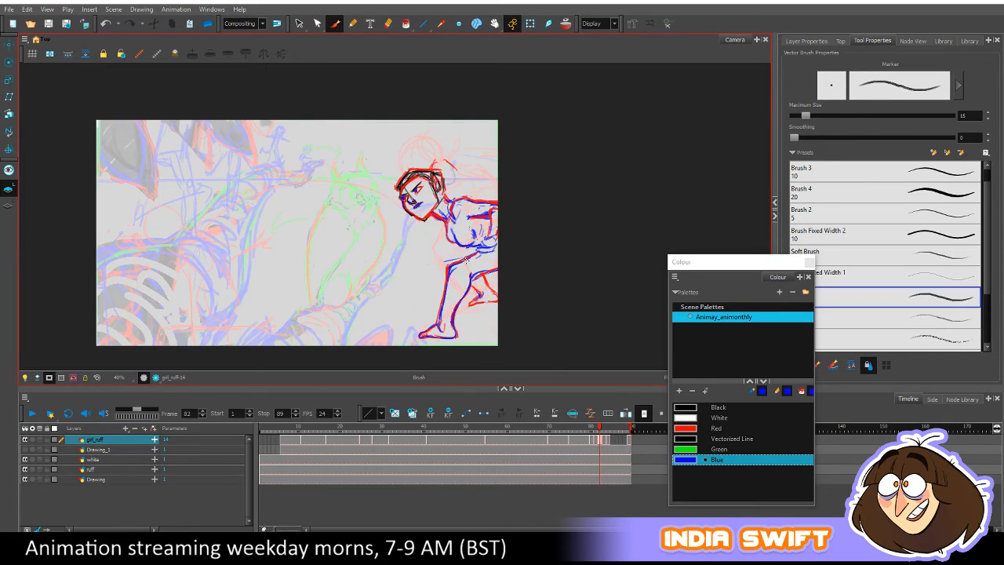
# Redraw the upper thigh contour below the hip in blue on frame 83, checking against frame 82.
pyautogui.hotkey('alt', 'b')
pyautogui.press(',')
pyautogui.press('.')
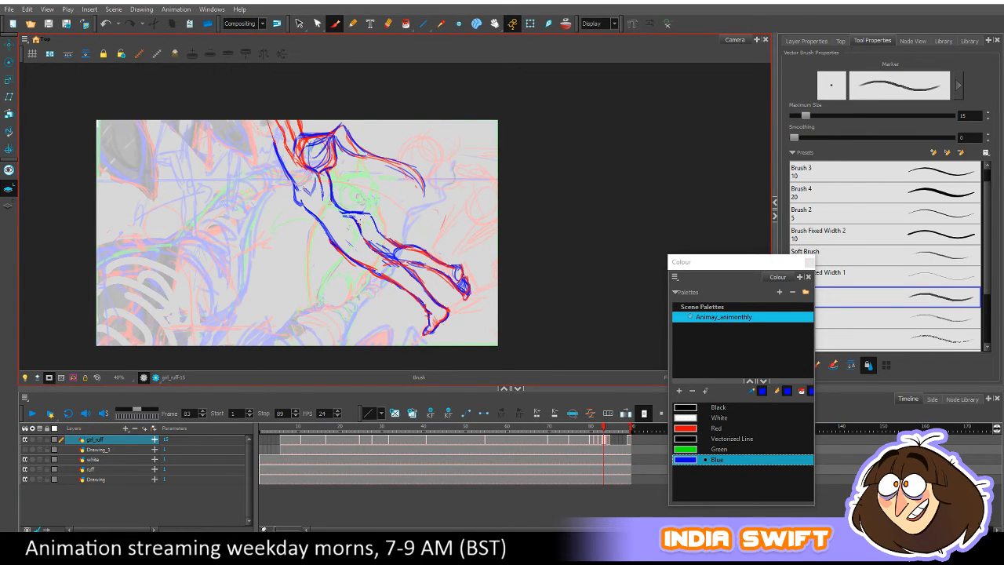
pyautogui.press(',')
pyautogui.press('.')
pyautogui.press(',')
pyautogui.press('.')
pyautogui.press(',')
pyautogui.press('.')
pyautogui.hotkey('alt', 'b')
pyautogui.press(',')
pyautogui.press('.')
pyautogui.hotkey('alt', 'b')
# Examine how the cleaned-up leap pose on frame 83 flows out of the crouch on frame 82.
pyautogui.press(',')
pyautogui.press('.')
pyautogui.press(',')
pyautogui.press('.')
pyautogui.press(',')
pyautogui.press('.')
pyautogui.press(',')
pyautogui.press('.')
pyautogui.press(',')
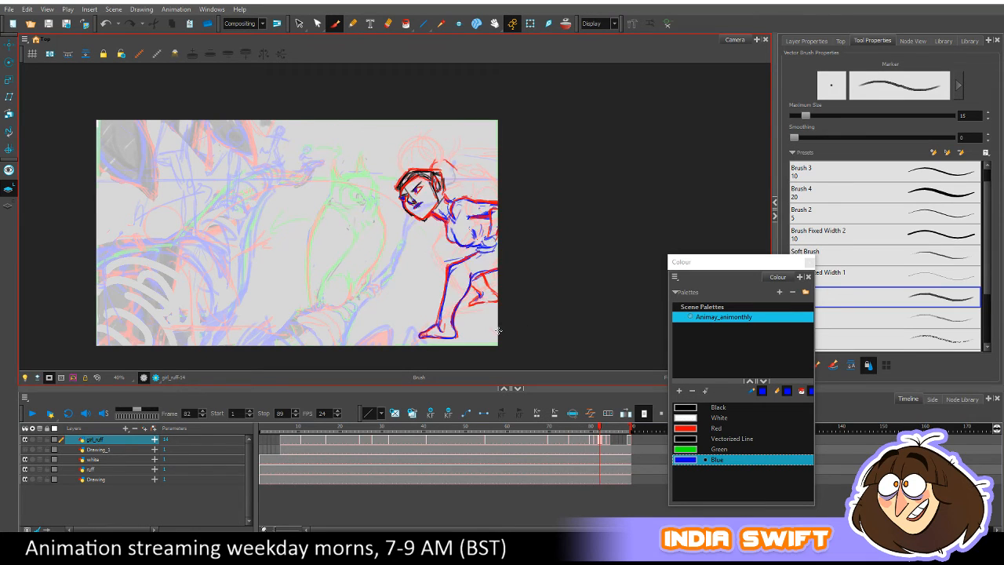
pyautogui.press('.')
pyautogui.press(',')
pyautogui.press('.')
pyautogui.press(',')
# Select the leaping figure except its lower foot on frame 83 and stretch it slightly up and to the left.
pyautogui.hotkey('alt', 's')
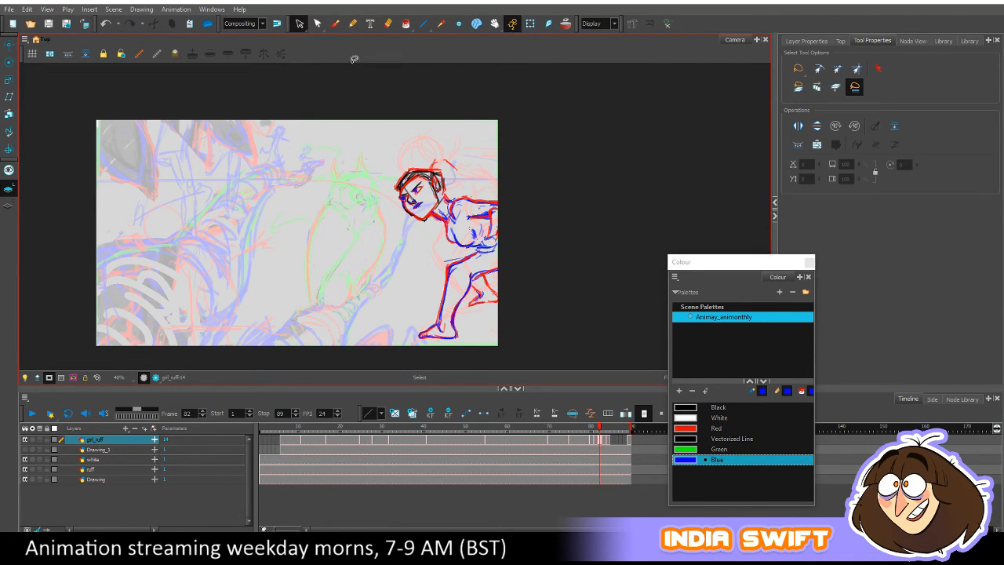
pyautogui.press('.')
pyautogui.moveTo(479, 263)
pyautogui.mouseDown()
pyautogui.moveTo(478, 282)
pyautogui.moveTo(439, 292)
pyautogui.moveTo(312, 68)
pyautogui.moveTo(333, 88)
pyautogui.mouseUp()
pyautogui.moveTo(249, 104); pyautogui.dragTo(233, 100)
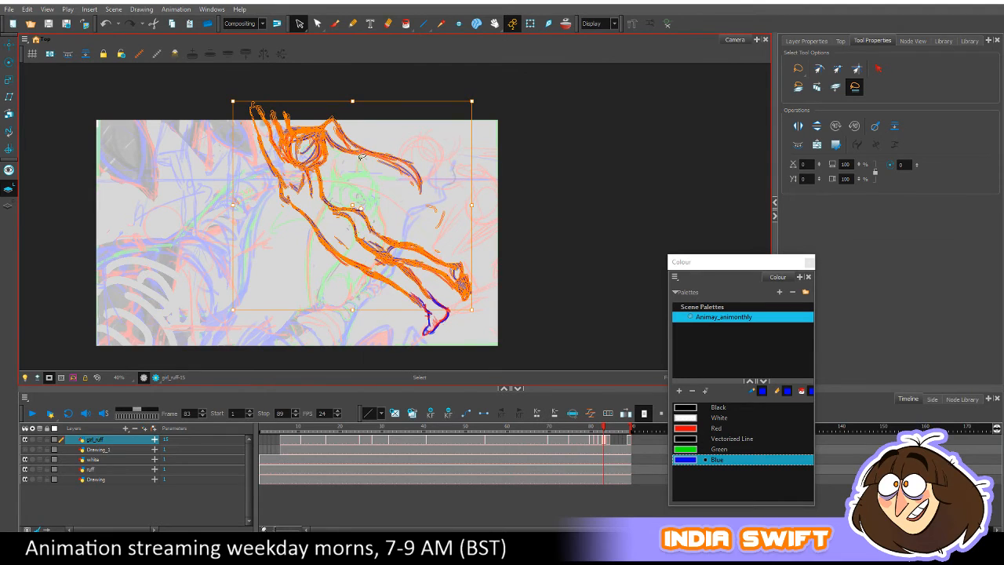
pyautogui.click(385, 181)
# Compare the stretched leap pose on frame 83 with the crouch on frame 82.
pyautogui.press(',')
pyautogui.press('.')
pyautogui.press(',')
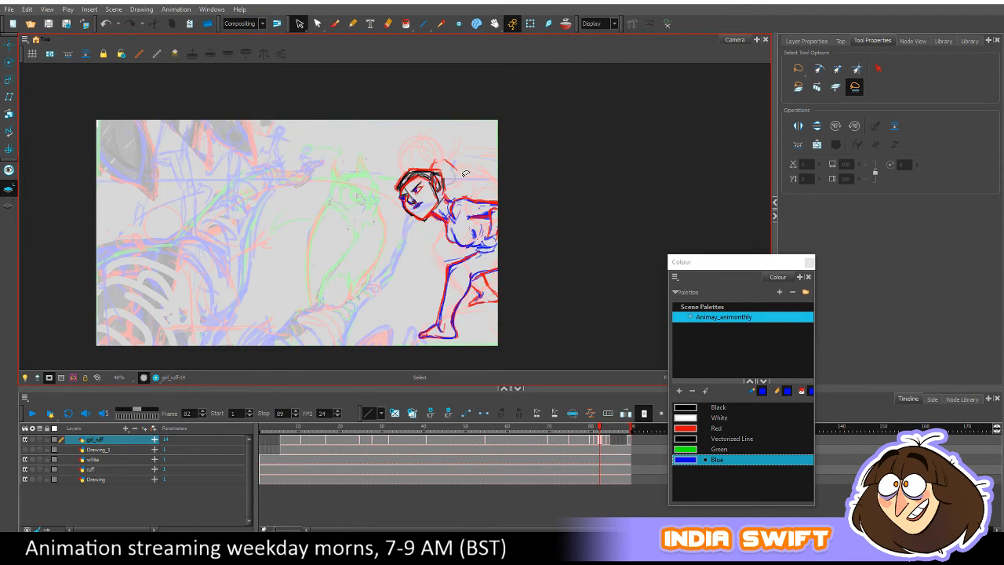
pyautogui.press('.')
pyautogui.press(',')
pyautogui.press('.')
pyautogui.press(',')
pyautogui.press('.')
pyautogui.press(',')
pyautogui.press('.')
pyautogui.press(',')
pyautogui.press('.')
pyautogui.press(',')
pyautogui.press('.')
# Select the head, arms, hair and torso on frame 83 and adjust their angle slightly, comparing with frame 82.
pyautogui.moveTo(356, 188)
pyautogui.mouseDown()
pyautogui.moveTo(240, 159)
pyautogui.moveTo(352, 96)
pyautogui.moveTo(304, 165)
pyautogui.mouseUp()
pyautogui.moveTo(425, 102); pyautogui.dragTo(427, 109)
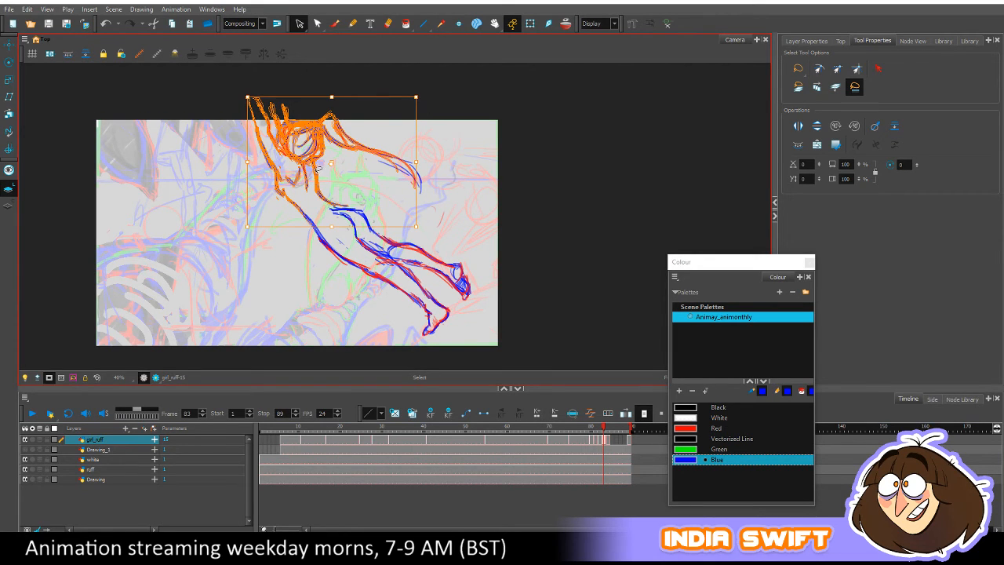
pyautogui.click(431, 149)
pyautogui.press('f')
pyautogui.press('g')
pyautogui.press('f')
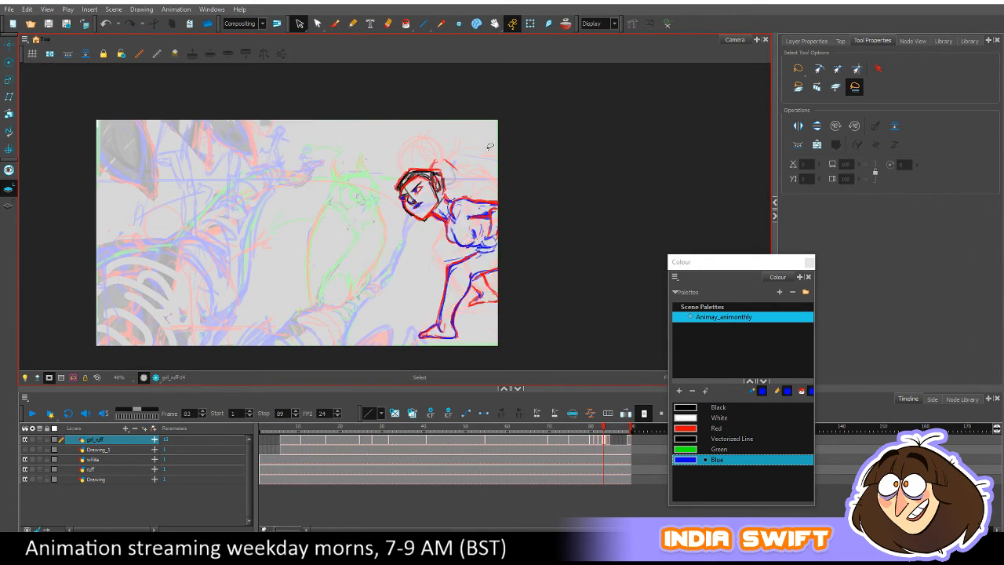
pyautogui.press('g')
# Reselect the upper body on frame 83 and nudge it slightly to the right, checking the motion from frame 82.
pyautogui.moveTo(420, 173)
pyautogui.mouseDown()
pyautogui.moveTo(368, 182)
pyautogui.moveTo(353, 98)
pyautogui.moveTo(416, 184)
pyautogui.mouseUp()
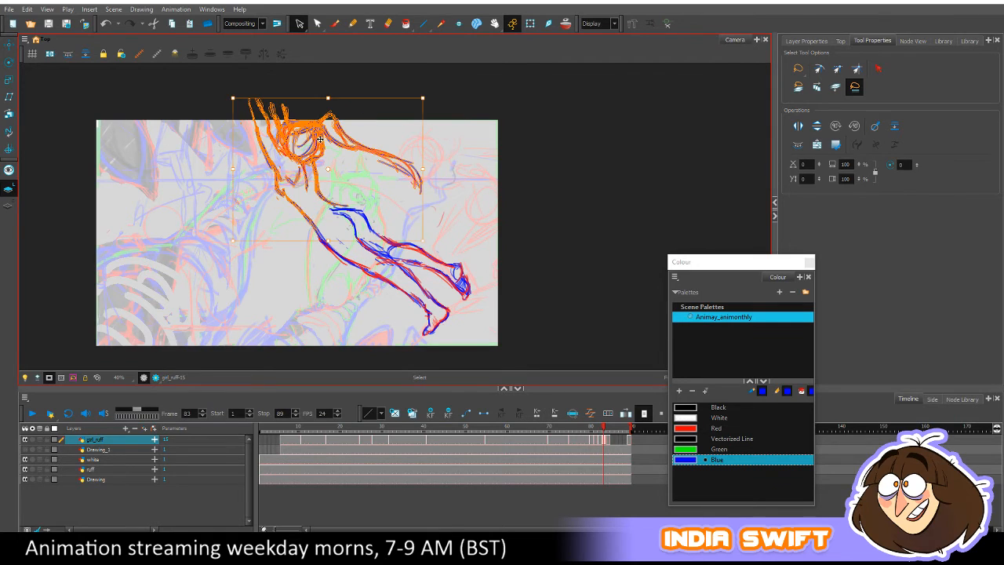
pyautogui.moveTo(318, 143); pyautogui.dragTo(320, 143)
pyautogui.press('f')
pyautogui.press('g')
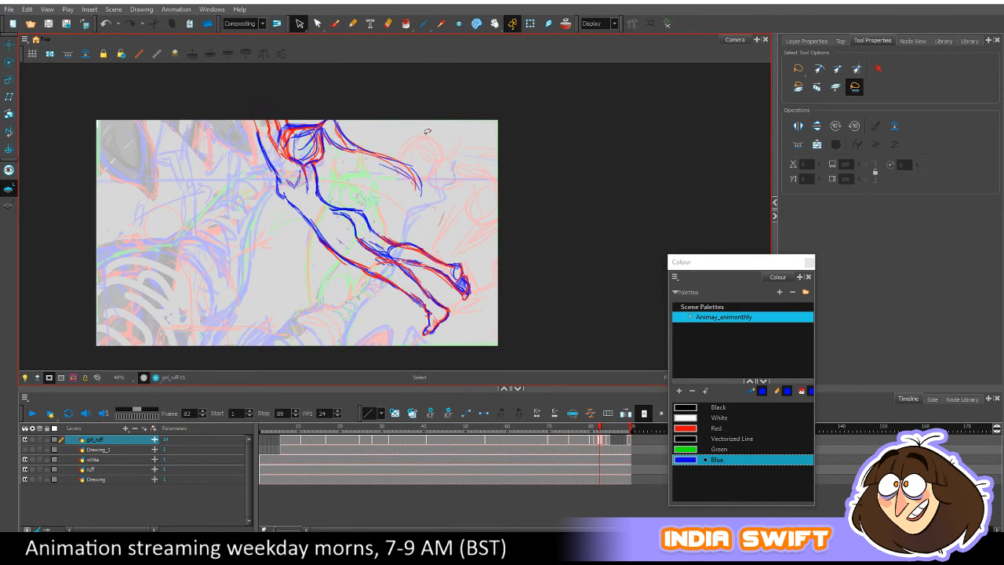
pyautogui.press('f')
pyautogui.press('g')
pyautogui.press('f')
pyautogui.press('g')
pyautogui.press('f')
pyautogui.press('g')
# Extend the raised arm's outer line in blue up to the frame edge on frame 83, checking against frame 82.
pyautogui.click(335, 26)
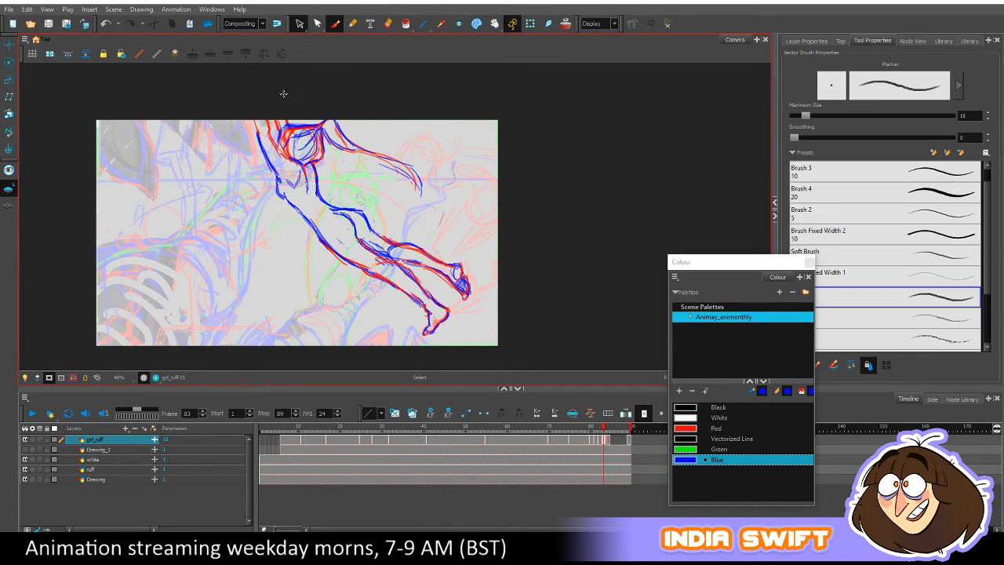
pyautogui.press(',')
pyautogui.press('.')
pyautogui.press(',')
pyautogui.press('.')
pyautogui.press(',')
pyautogui.press('.')
pyautogui.press('.')
pyautogui.press(',')
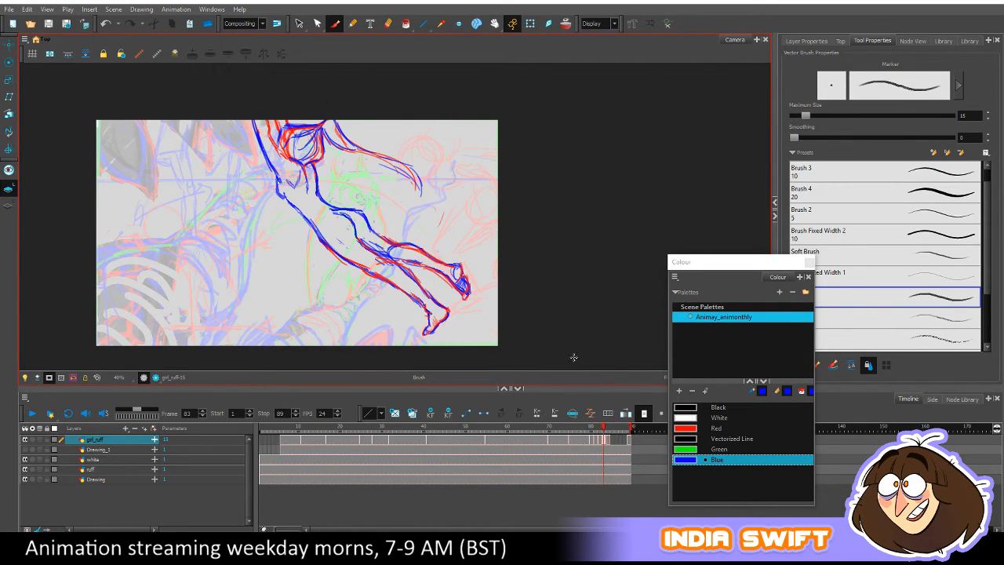
# Delete the old blue leg sketch from frame 84, checking against the leap on frame 83.
pyautogui.moveTo(605, 428)
pyautogui.mouseDown()
pyautogui.moveTo(586, 428)
pyautogui.moveTo(610, 422)
pyautogui.mouseUp()
pyautogui.press(',')
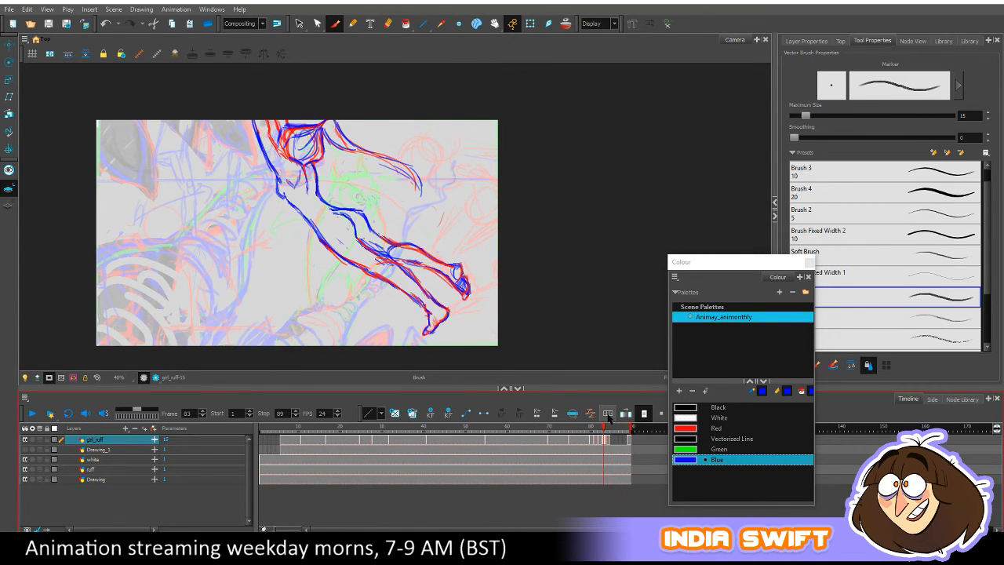
pyautogui.click(608, 414)
pyautogui.press(',')
pyautogui.press('.')
pyautogui.press('.')
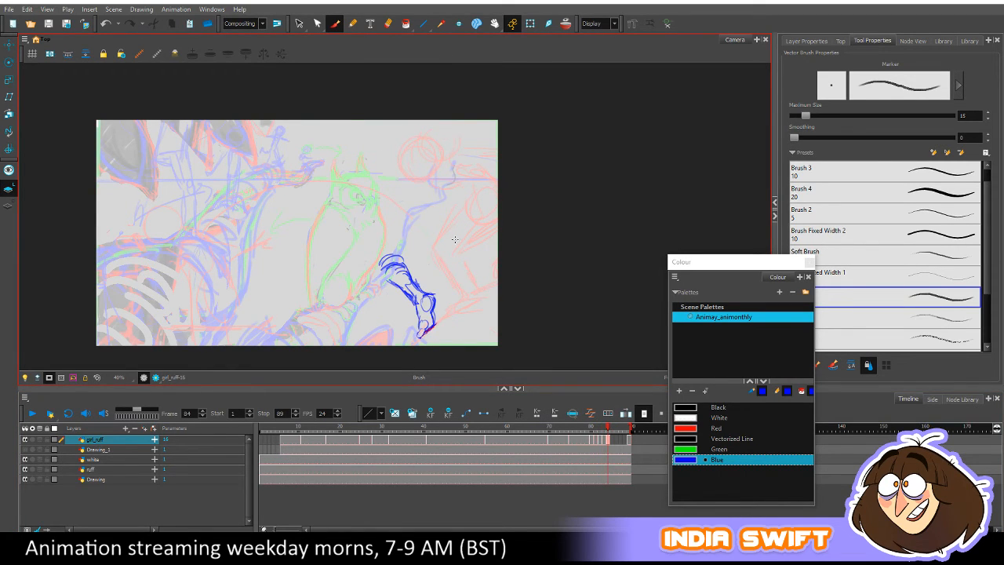
pyautogui.hotkey('alt', 's')
pyautogui.hotkey('ctrl', 'a')
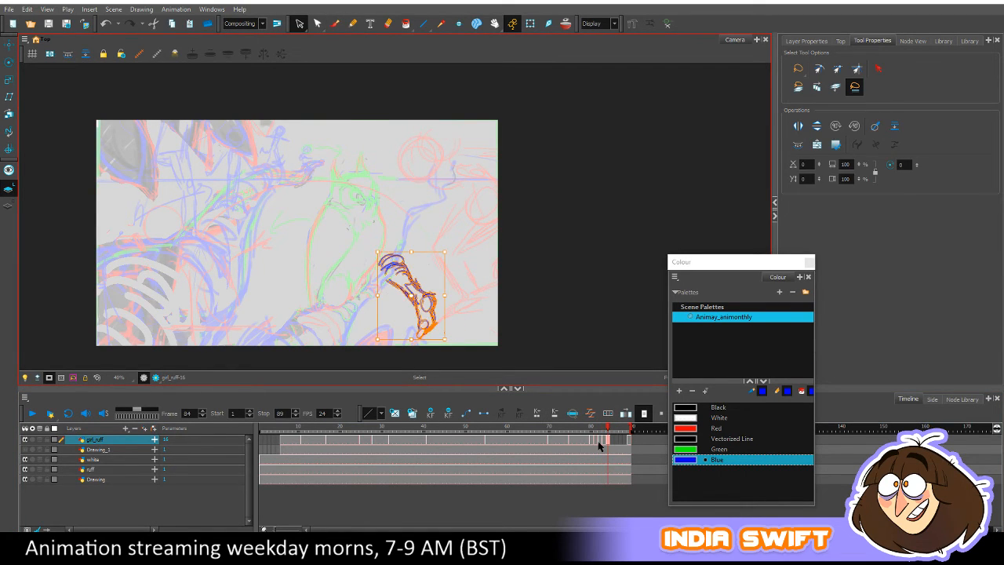
pyautogui.press(',')
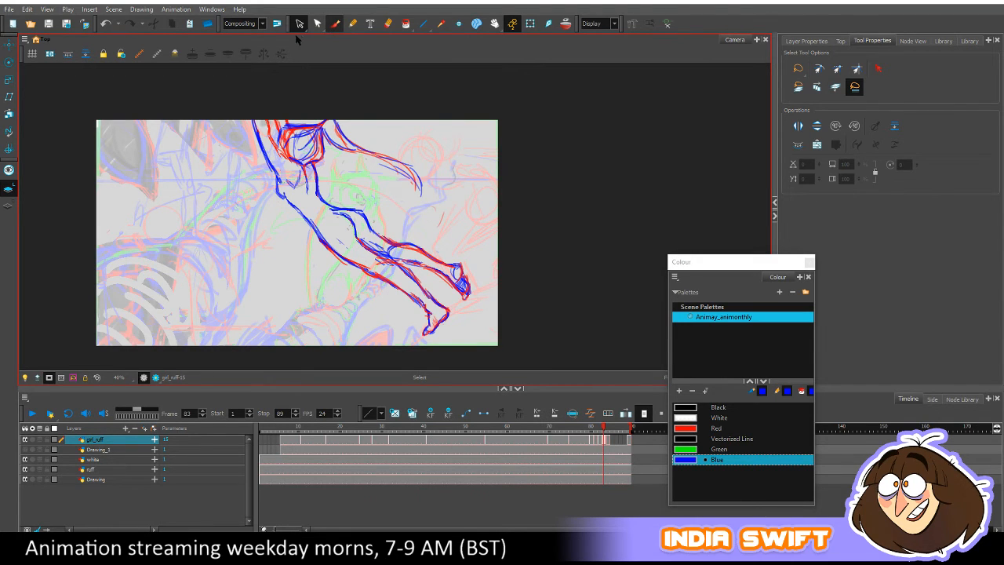
# Sketch the first foot contours in blue on frame 84, following on from the legs on frame 83.
pyautogui.click(335, 23)
pyautogui.press(',')
pyautogui.press('.')
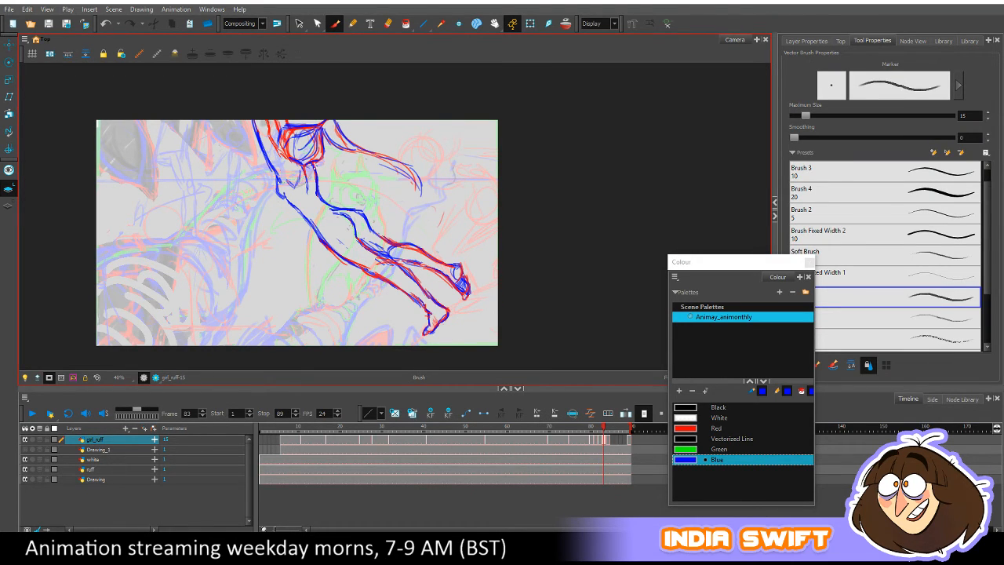
pyautogui.press(',')
pyautogui.press('.')
pyautogui.press('.')
pyautogui.moveTo(374, 241)
pyautogui.mouseDown()
pyautogui.moveTo(379, 233)
pyautogui.moveTo(397, 253)
pyautogui.mouseUp()
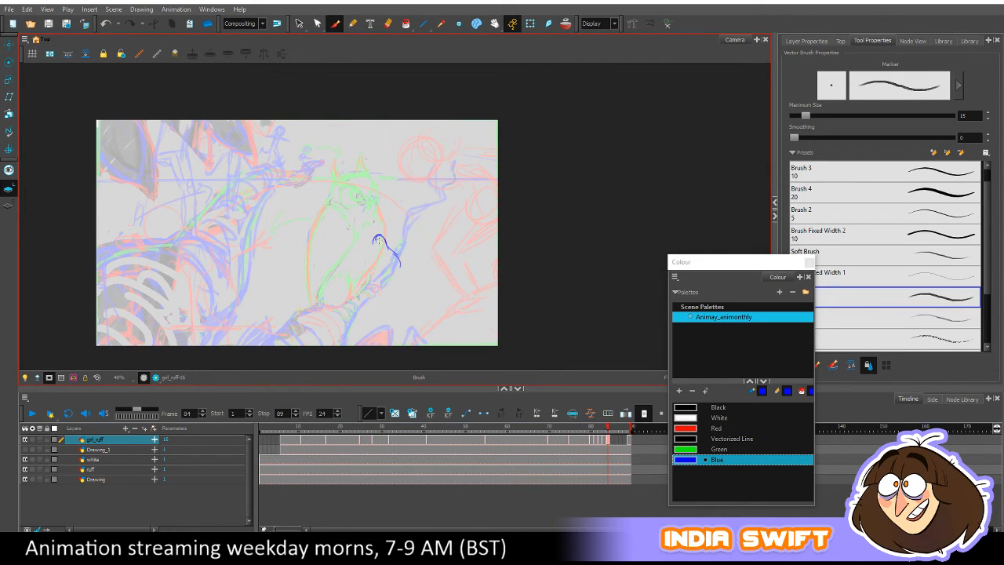
pyautogui.moveTo(390, 265); pyautogui.dragTo(395, 277)
# Sketch the near leg's contours and first hip strokes in blue on frame 84, flipping against the leap on frame 83.
pyautogui.press(',')
pyautogui.moveTo(370, 236)
pyautogui.mouseDown()
pyautogui.moveTo(368, 262)
pyautogui.moveTo(350, 235)
pyautogui.moveTo(325, 235)
pyautogui.moveTo(341, 257)
pyautogui.moveTo(357, 254)
pyautogui.moveTo(317, 255)
pyautogui.moveTo(369, 256)
pyautogui.moveTo(301, 216)
pyautogui.moveTo(311, 190)
pyautogui.mouseUp()
pyautogui.press('.')
pyautogui.press(',')
pyautogui.press('.')
pyautogui.press(',')
pyautogui.press('.')
pyautogui.press(',')
pyautogui.press('.')
pyautogui.press(',')
pyautogui.press('.')
pyautogui.press(',')
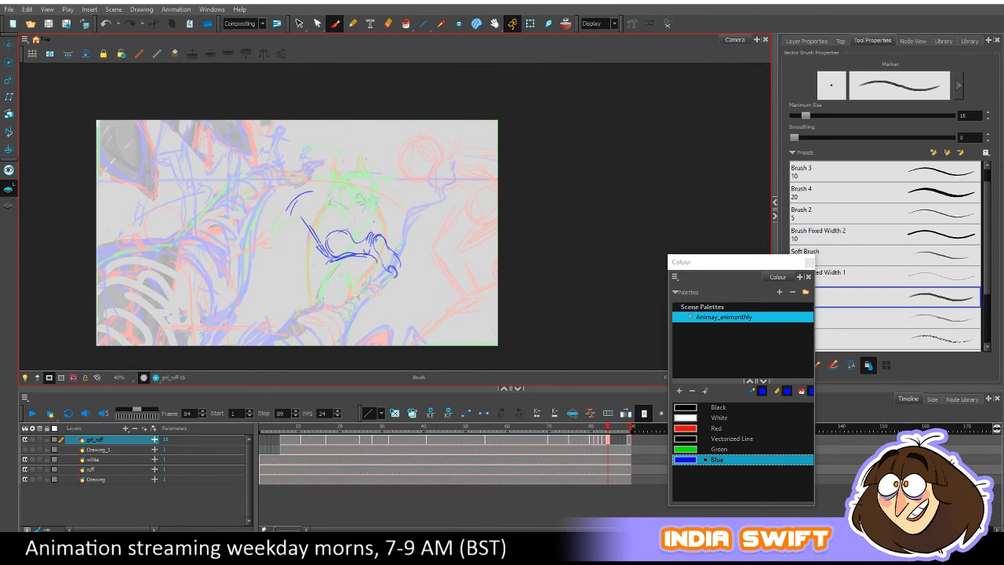
# Draw the rounded hip and thigh outline in blue on frame 84, comparing it with the body on frame 83.
pyautogui.moveTo(315, 244)
pyautogui.mouseDown()
pyautogui.moveTo(311, 202)
pyautogui.moveTo(325, 192)
pyautogui.moveTo(334, 203)
pyautogui.moveTo(318, 210)
pyautogui.moveTo(330, 213)
pyautogui.moveTo(303, 197)
pyautogui.mouseUp()
pyautogui.press('.')
pyautogui.press(',')
pyautogui.moveTo(308, 192); pyautogui.dragTo(288, 205)
pyautogui.press(',')
pyautogui.press('.')
pyautogui.press(',')
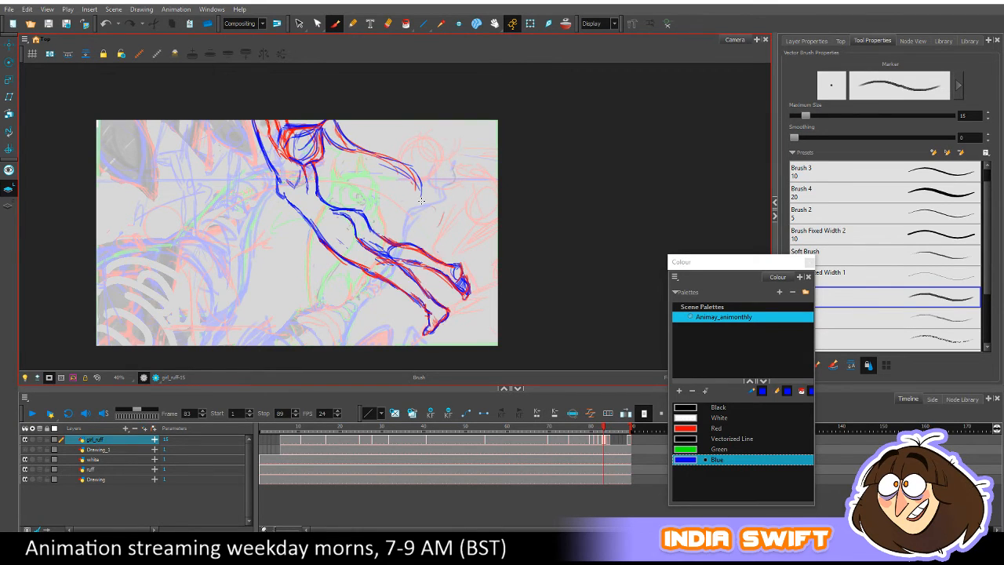
pyautogui.press(',')
pyautogui.press('.')
pyautogui.press('.')
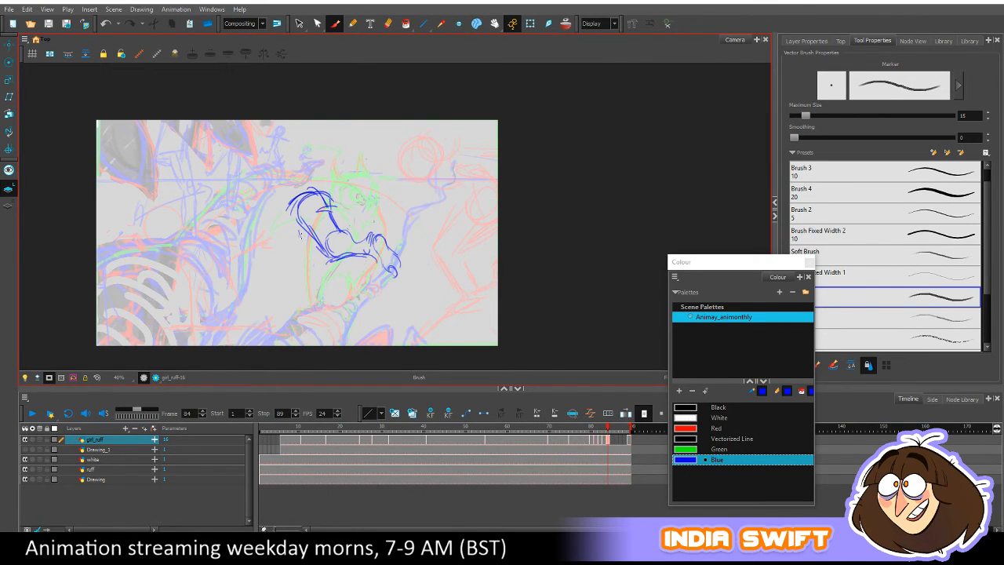
# Sketch the second leg's thigh line and loose foot strokes in blue on frame 84, checking against frames 82 and 83.
pyautogui.moveTo(300, 234)
pyautogui.mouseDown()
pyautogui.moveTo(326, 255)
pyautogui.moveTo(383, 224)
pyautogui.mouseUp()
pyautogui.press(',')
pyautogui.press('.')
pyautogui.press(',')
pyautogui.press('.')
pyautogui.press(',')
pyautogui.press(',')
pyautogui.press('.')
pyautogui.press('.')
pyautogui.press(',')
pyautogui.press(',')
pyautogui.press('.')
pyautogui.press('.')
pyautogui.moveTo(436, 276); pyautogui.dragTo(412, 249)
pyautogui.moveTo(436, 241); pyautogui.dragTo(443, 247)
# Compare frames 82 to 84 and mark a first short blue curve for the upper body near the upper edge of frame 84.
pyautogui.press(',')
pyautogui.press('.')
pyautogui.press(',')
pyautogui.press(',')
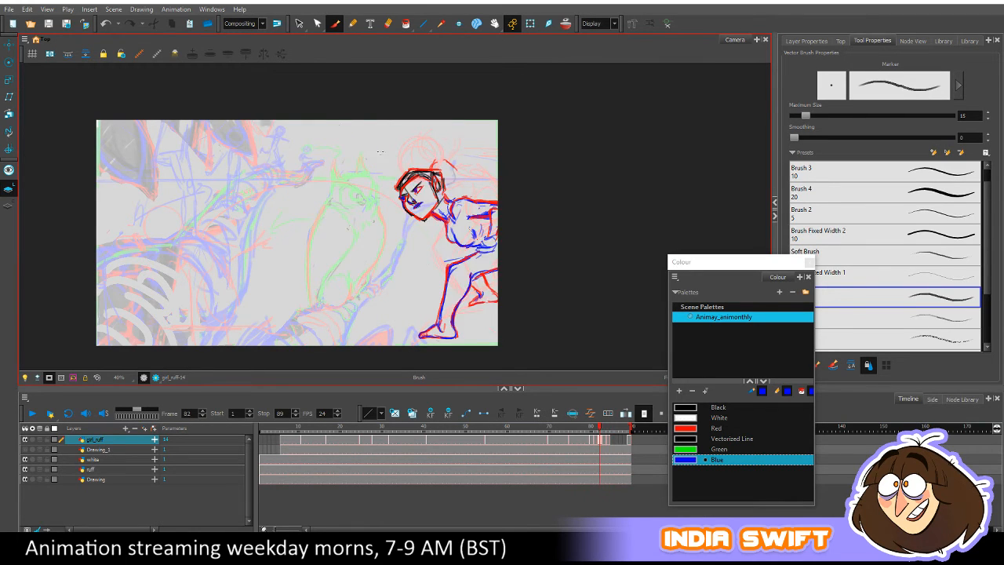
pyautogui.press('.')
pyautogui.press('.')
pyautogui.press(',')
pyautogui.press(',')
pyautogui.press('.')
pyautogui.press('.')
pyautogui.moveTo(239, 153); pyautogui.dragTo(241, 171)
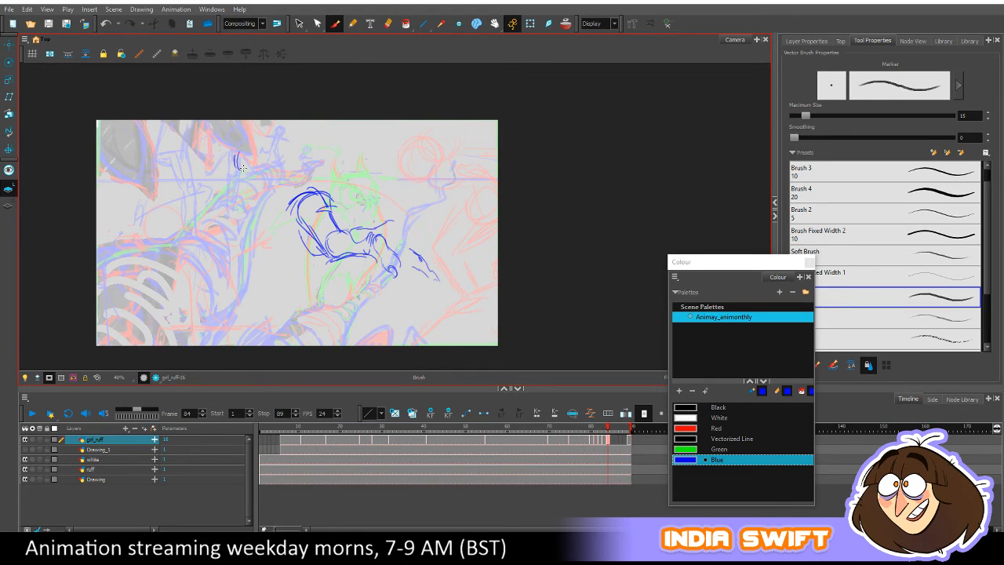
# Examine the leap's motion across frames 82, 83 and 84 to judge where the upper body belongs.
pyautogui.press(',')
pyautogui.press('.')
pyautogui.press(',')
pyautogui.press(',')
pyautogui.press('.')
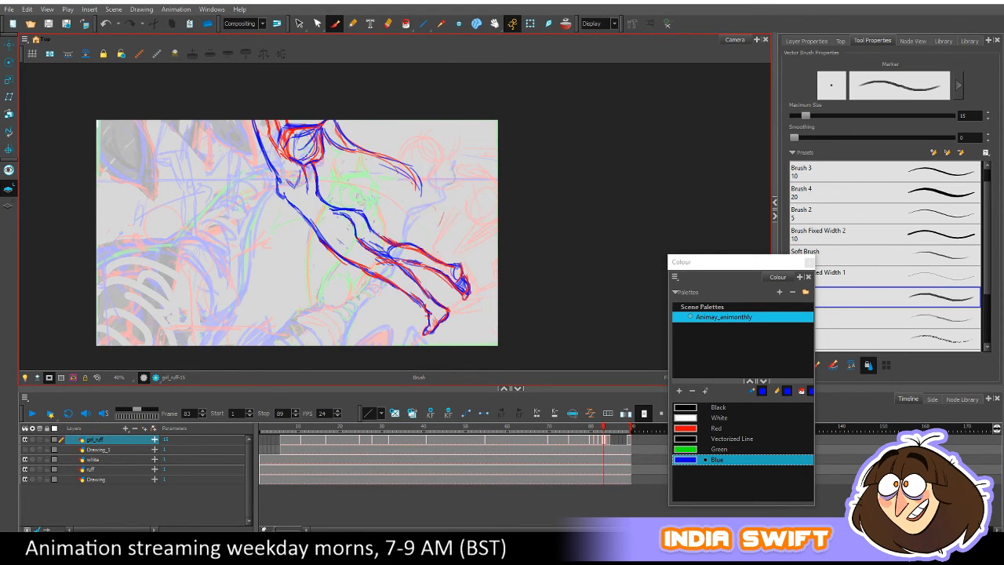
pyautogui.press('.')
pyautogui.press(',')
pyautogui.press(',')
pyautogui.press('.')
pyautogui.press('.')
pyautogui.press(',')
pyautogui.press('.')
pyautogui.press(',')
pyautogui.press('.')
pyautogui.press(',')
pyautogui.press('.')
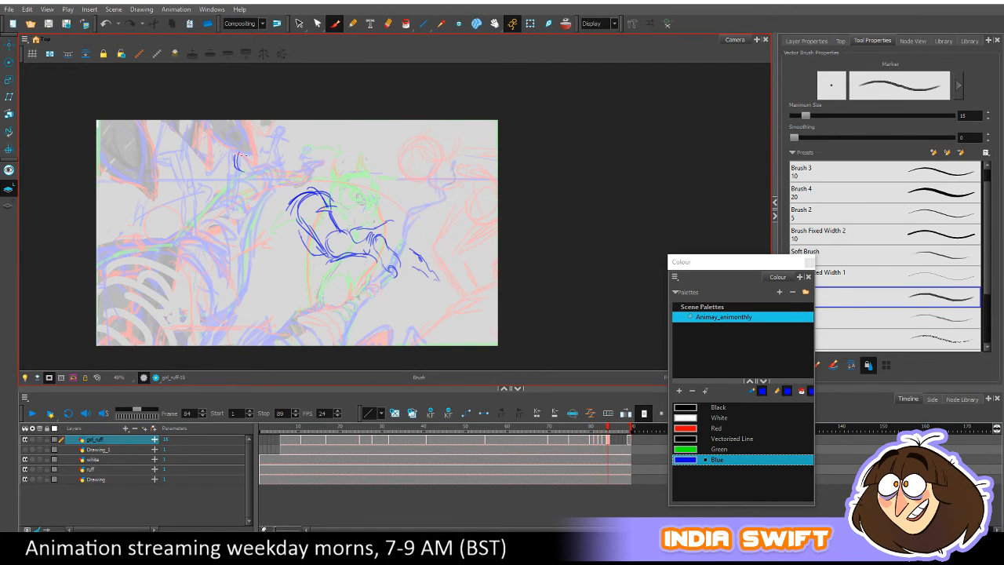
# Sketch the reaching arm and the head outline in blue on frame 84.
pyautogui.moveTo(209, 139)
pyautogui.mouseDown()
pyautogui.moveTo(265, 187)
pyautogui.moveTo(271, 138)
pyautogui.mouseUp()
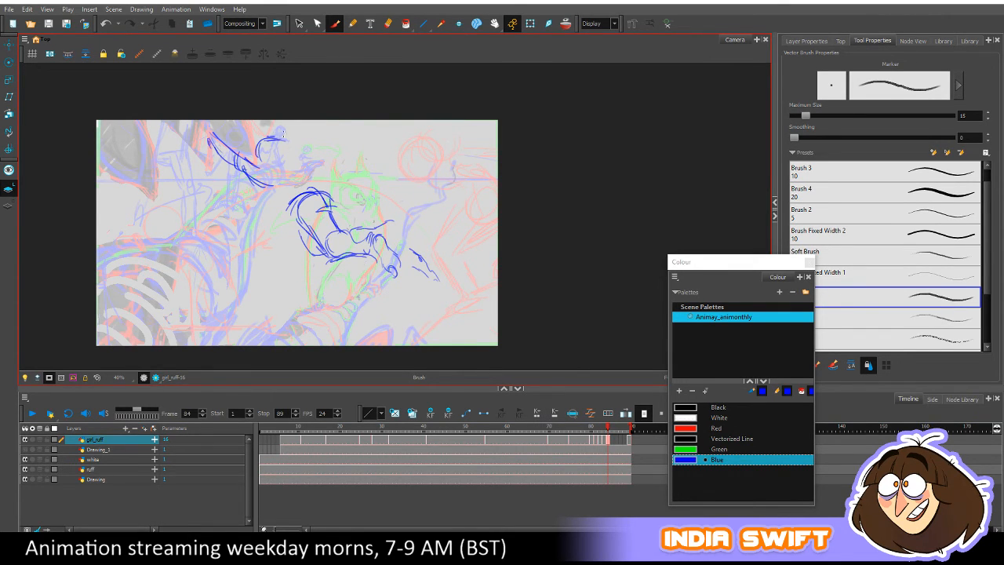
pyautogui.moveTo(294, 136)
pyautogui.mouseDown()
pyautogui.moveTo(293, 164)
pyautogui.moveTo(276, 171)
pyautogui.mouseUp()
pyautogui.press(',')
# Sketch the long shape trailing behind the head in blue on frame 84, following its arc from frame 83.
pyautogui.moveTo(302, 125)
pyautogui.mouseDown()
pyautogui.moveTo(395, 131)
pyautogui.moveTo(369, 119)
pyautogui.moveTo(294, 136)
pyautogui.moveTo(350, 125)
pyautogui.moveTo(402, 156)
pyautogui.mouseUp()
pyautogui.press('.')
pyautogui.press(',')
pyautogui.press('.')
pyautogui.press(',')
pyautogui.press('.')
pyautogui.press(',')
pyautogui.press('.')
pyautogui.moveTo(353, 130); pyautogui.dragTo(395, 163)
pyautogui.press(',')
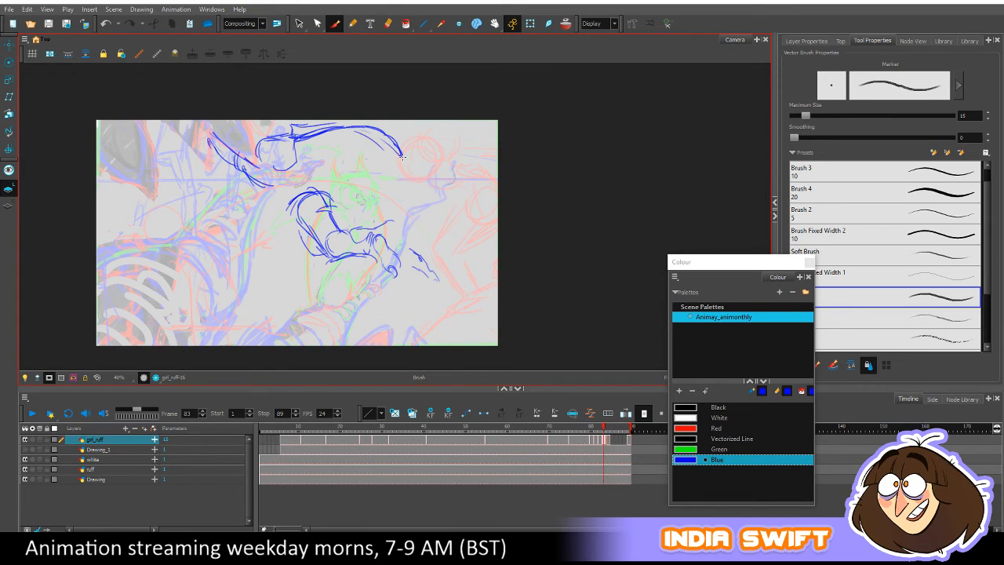
pyautogui.press('.')
pyautogui.press(',')
pyautogui.press('.')
# Reinforce the contour of the trailing shape behind the head on frame 84, checking against frame 83.
pyautogui.moveTo(287, 135)
pyautogui.mouseDown()
pyautogui.moveTo(373, 120)
pyautogui.moveTo(400, 153)
pyautogui.mouseUp()
pyautogui.press(',')
pyautogui.press('.')
pyautogui.press(',')
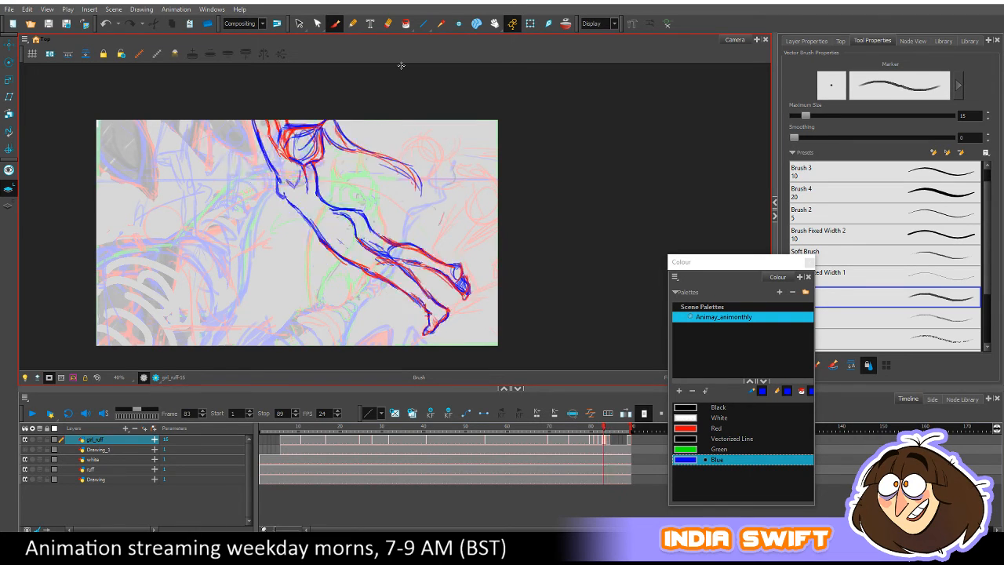
pyautogui.press('.')
pyautogui.press(',')
pyautogui.press('.')
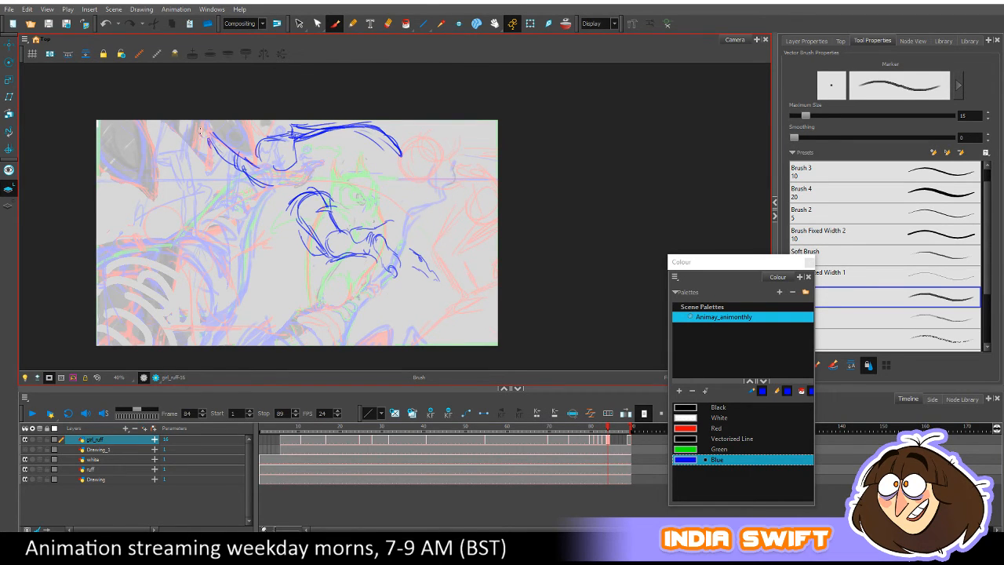
# Strengthen the reaching arm and add the shoulder and upper back lines in blue on frame 84.
pyautogui.moveTo(201, 129)
pyautogui.mouseDown()
pyautogui.moveTo(229, 164)
pyautogui.moveTo(221, 143)
pyautogui.moveTo(290, 185)
pyautogui.mouseUp()
pyautogui.press(',')
pyautogui.press('.')
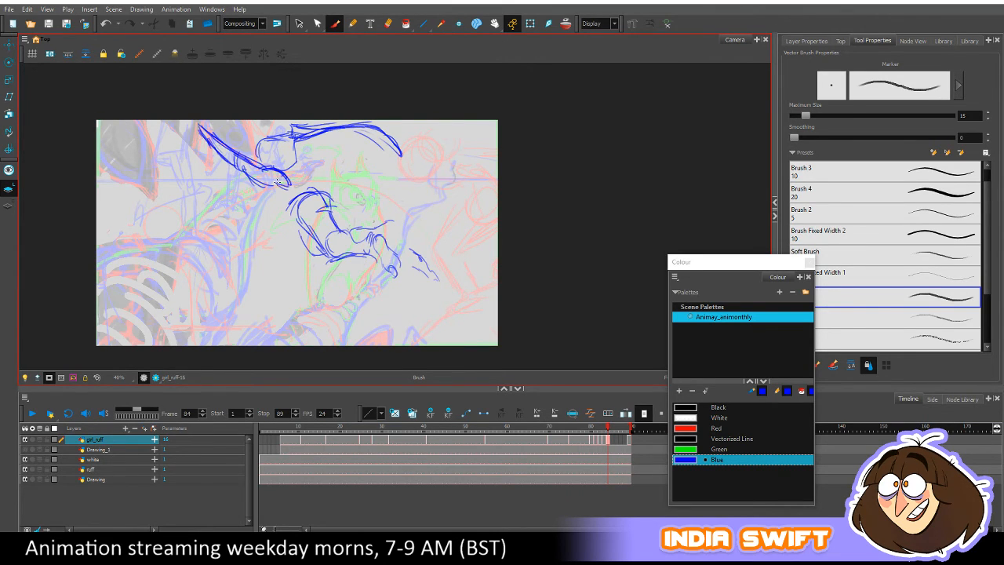
pyautogui.moveTo(291, 168); pyautogui.dragTo(302, 188)
pyautogui.press(',')
pyautogui.press('.')
pyautogui.moveTo(271, 186)
pyautogui.mouseDown()
pyautogui.moveTo(266, 195)
pyautogui.moveTo(276, 200)
pyautogui.moveTo(295, 167)
pyautogui.mouseUp()
pyautogui.press(',')
pyautogui.press('.')
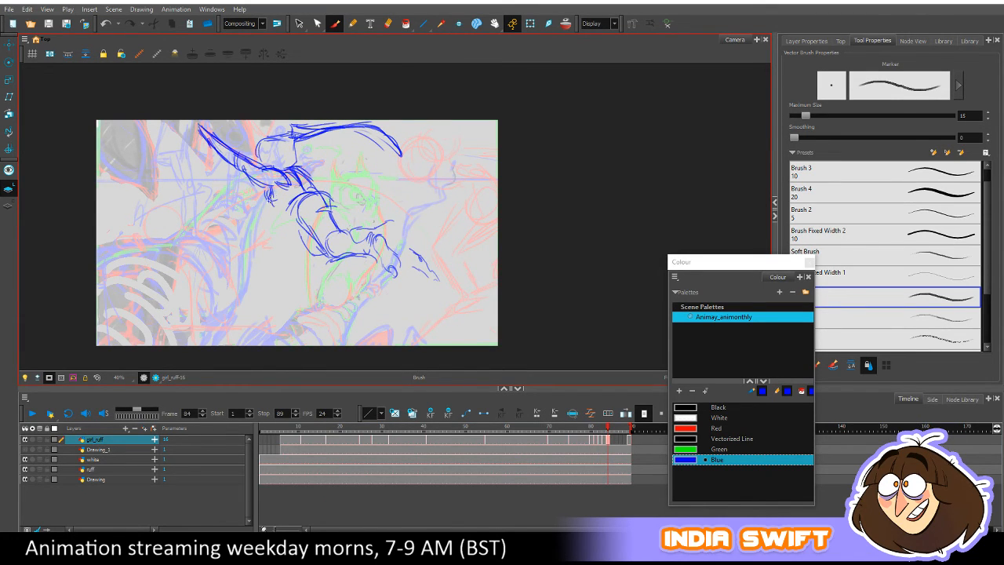
# Draw the chest contour and extend the back line down to the hips in blue on frame 84.
pyautogui.moveTo(270, 206); pyautogui.dragTo(287, 200)
pyautogui.press(',')
pyautogui.press('.')
pyautogui.moveTo(309, 177)
pyautogui.mouseDown()
pyautogui.moveTo(329, 200)
pyautogui.moveTo(354, 207)
pyautogui.mouseUp()
pyautogui.press(',')
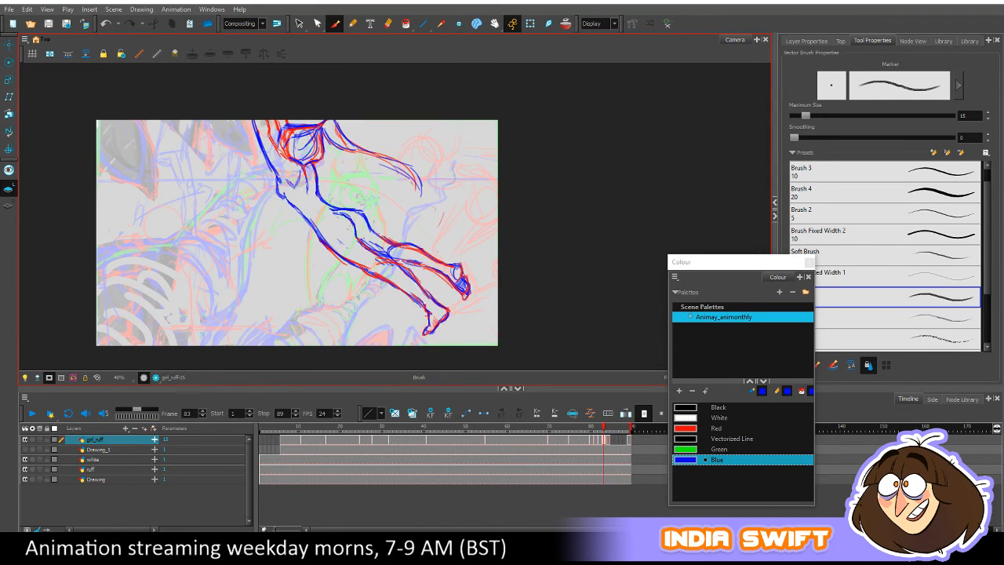
pyautogui.press('.')
pyautogui.press('.')
pyautogui.press(',')
pyautogui.press(',')
pyautogui.press('.')
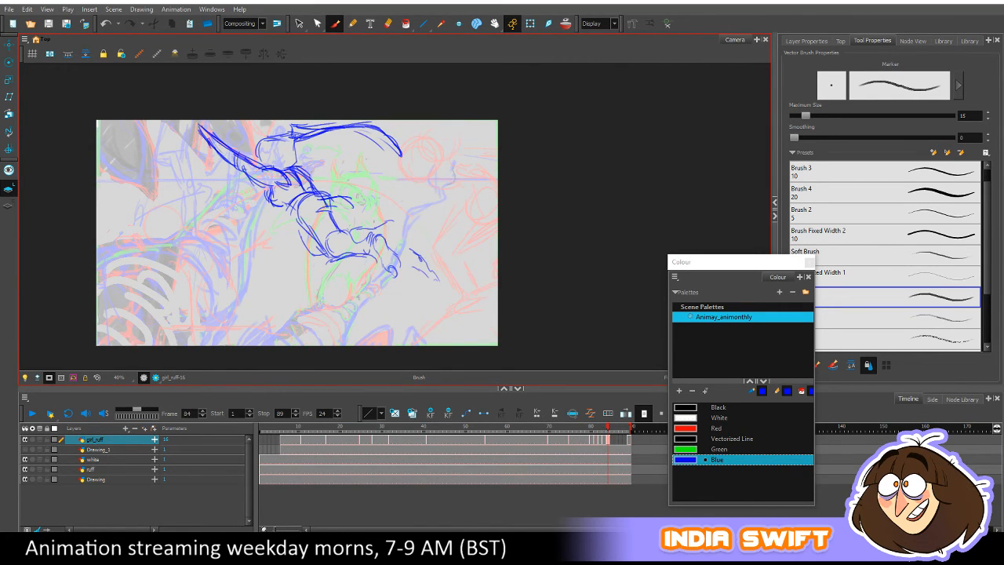
# Reinforce the lower back line where it meets the hips on frame 84, checking against frame 83.
pyautogui.moveTo(310, 177)
pyautogui.mouseDown()
pyautogui.moveTo(311, 190)
pyautogui.moveTo(337, 199)
pyautogui.mouseUp()
pyautogui.press(',')
pyautogui.press('.')
pyautogui.press(',')
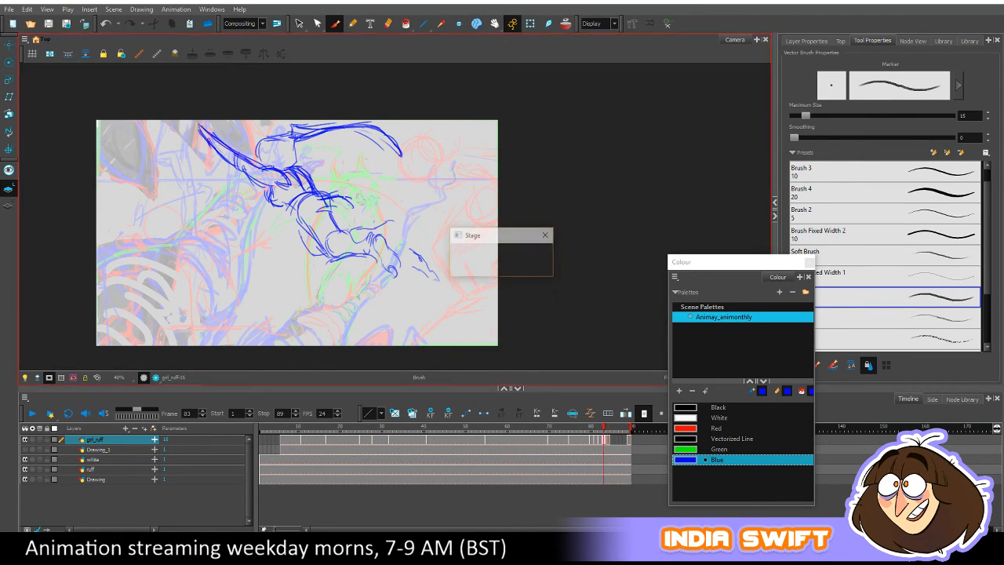
pyautogui.press('.')
pyautogui.press(',')
pyautogui.press('.')
pyautogui.moveTo(323, 198)
pyautogui.mouseDown()
pyautogui.moveTo(343, 199)
pyautogui.moveTo(331, 202)
pyautogui.mouseUp()
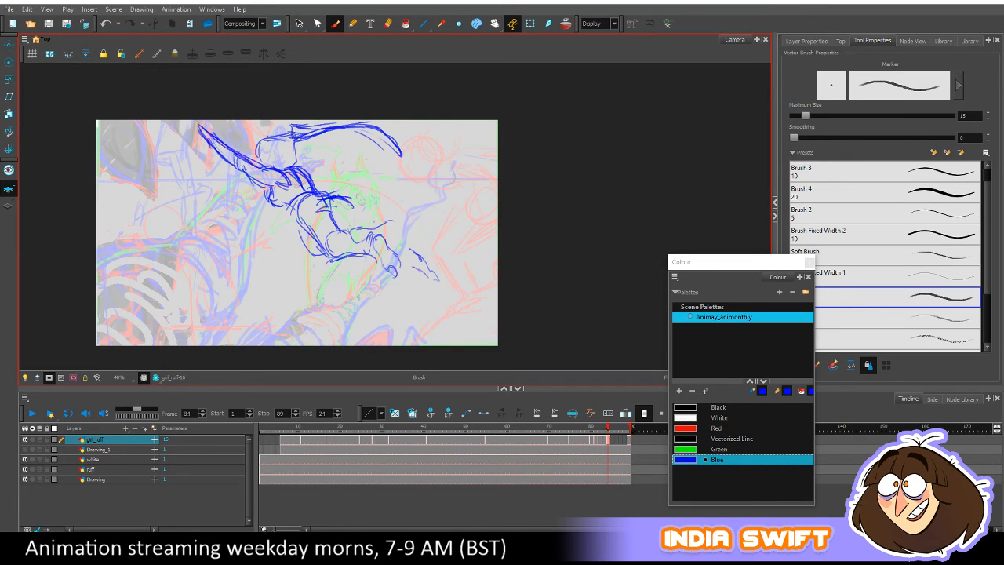
# Erase the rounded hip curve crossing the torso on frame 84 and redraw the belly line from chest to thigh in blue.
pyautogui.press(',')
pyautogui.press('.')
pyautogui.press(',')
pyautogui.press('.')
pyautogui.press(',')
pyautogui.press('.')
pyautogui.press(',')
pyautogui.press('.')
pyautogui.press(',')
pyautogui.press('.')
pyautogui.press(',')
pyautogui.press('.')
pyautogui.press(',')
pyautogui.press('.')
pyautogui.hotkey('alt', 'e')
pyautogui.press(',')
pyautogui.press('.')
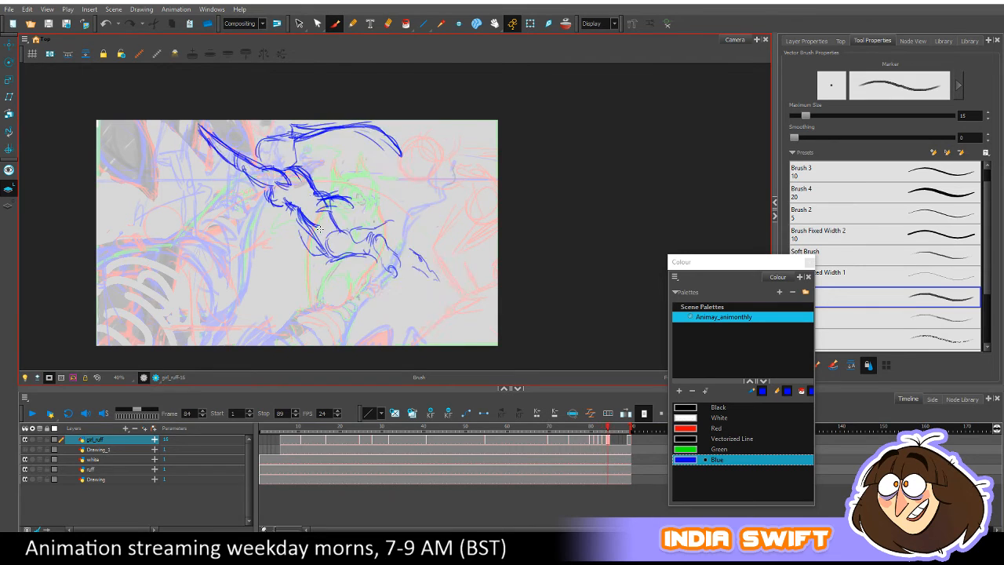
# Examine the body's motion between frames 83 and 84 and the empty frame 85.
pyautogui.press(',')
pyautogui.press('.')
pyautogui.press(',')
pyautogui.press('.')
pyautogui.press(',')
pyautogui.press('.')
pyautogui.press(',')
pyautogui.press('.')
pyautogui.press(',')
pyautogui.press('.')
pyautogui.press('.')
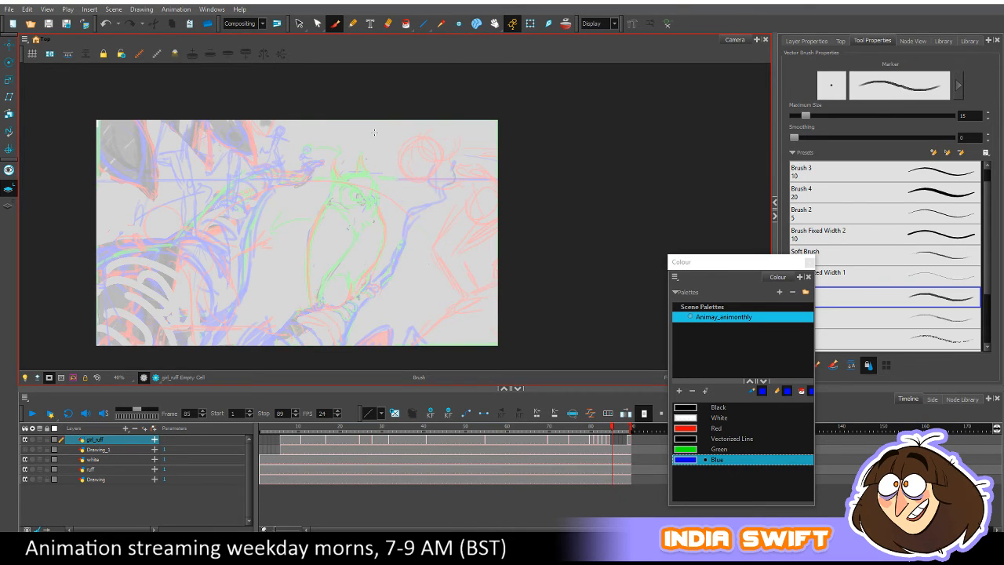
pyautogui.press(',')
pyautogui.press(',')
pyautogui.press('.')
pyautogui.press(',')
pyautogui.press('.')
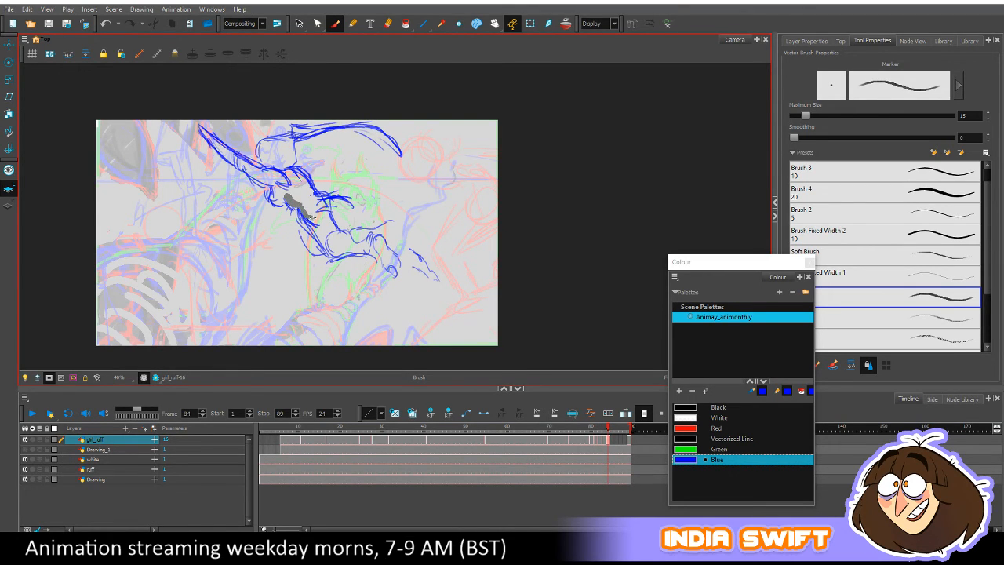
# Erase the belly line below the chest on frame 84, compare with frame 83, and return to the Brush tool.
pyautogui.moveTo(313, 217)
pyautogui.mouseDown()
pyautogui.moveTo(304, 209)
pyautogui.moveTo(315, 225)
pyautogui.moveTo(305, 211)
pyautogui.mouseUp()
pyautogui.press(',')
pyautogui.press('.')
pyautogui.press(',')
pyautogui.press('.')
pyautogui.press(',')
pyautogui.press('.')
pyautogui.hotkey('alt', 'b')
pyautogui.press(',')
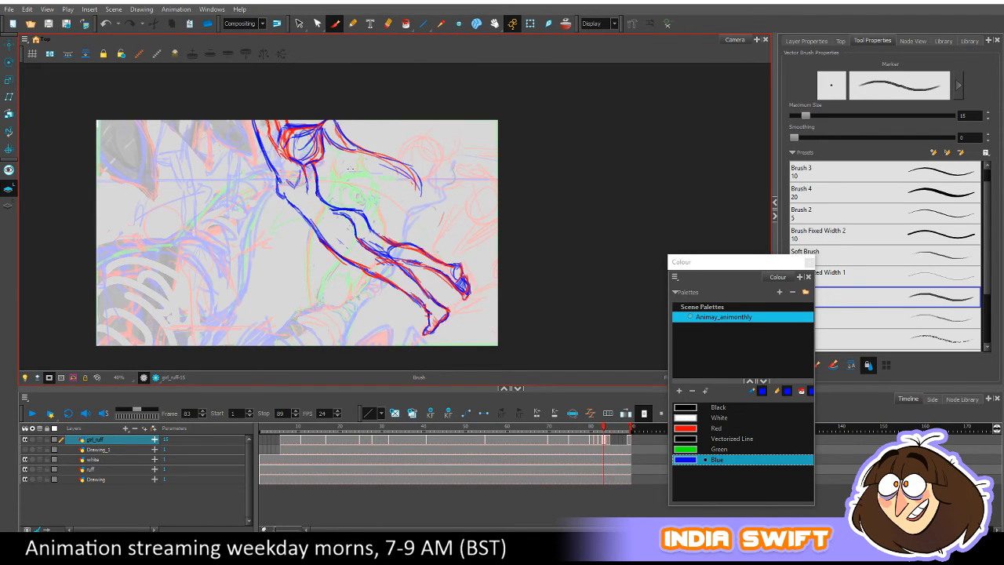
# Compare the leap pose on frame 83 with the new body pose on frame 84.
pyautogui.press('.')
pyautogui.press(',')
pyautogui.press('.')
pyautogui.press(',')
pyautogui.press('.')
pyautogui.press(',')
pyautogui.press('.')
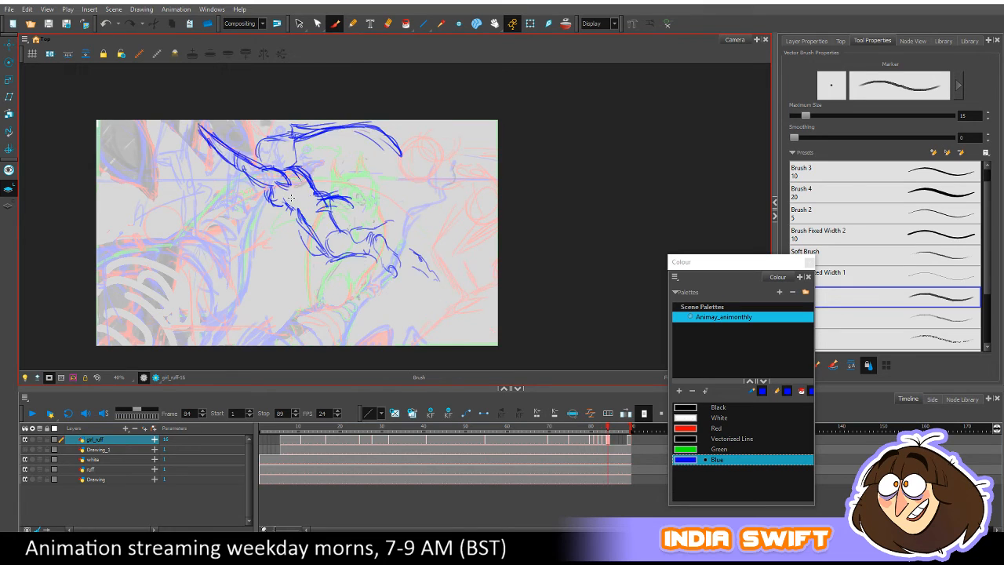
pyautogui.press(',')
pyautogui.press('.')
pyautogui.press(',')
pyautogui.press('.')
pyautogui.press(',')
pyautogui.press('.')
pyautogui.press(',')
pyautogui.press('.')
# Clean up the chest curve below the armpit on frame 84 and redraw it in blue.
pyautogui.press(',')
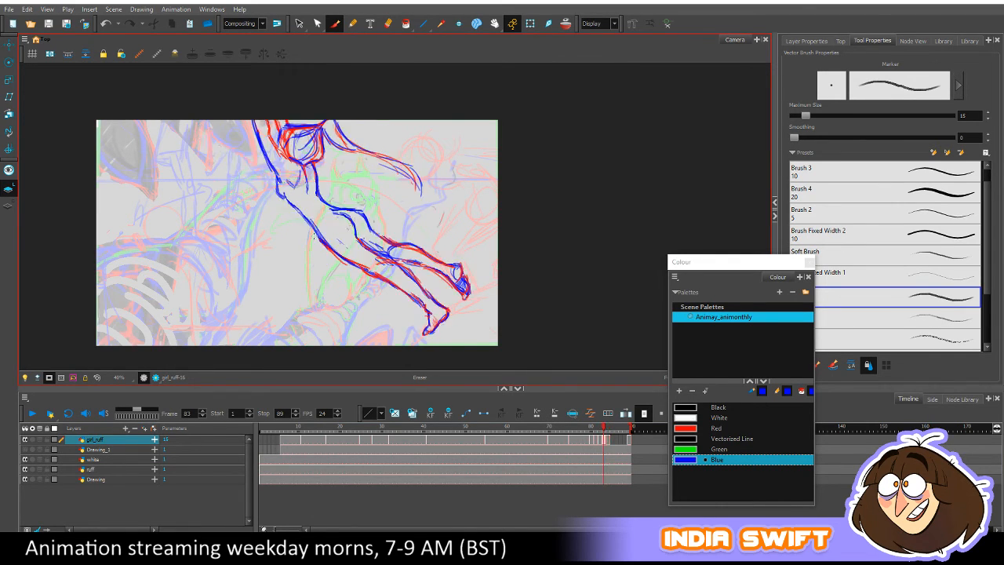
pyautogui.press('.')
pyautogui.press(',')
pyautogui.press('.')
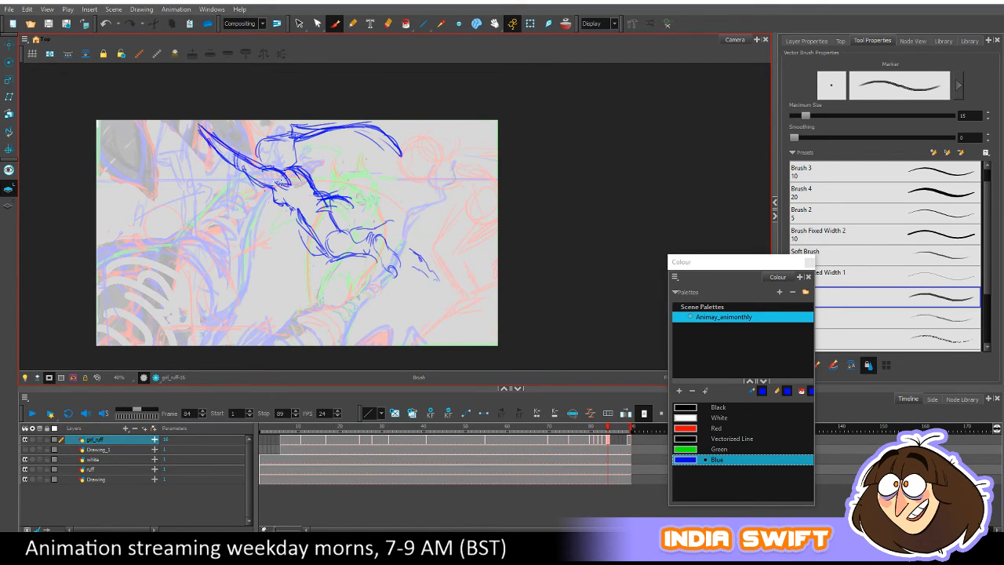
pyautogui.press(',')
pyautogui.press('.')
pyautogui.press(',')
pyautogui.press('.')
pyautogui.moveTo(274, 192); pyautogui.dragTo(278, 204)
# Examine how the chest and torso move between the frame 83 and frame 84 drawings.
pyautogui.press('f')
pyautogui.press('g')
pyautogui.press('f')
pyautogui.press('g')
pyautogui.press('f')
pyautogui.press('g')
pyautogui.press('f')
pyautogui.press('g')
pyautogui.hotkey('alt', 'e')
pyautogui.press('f')
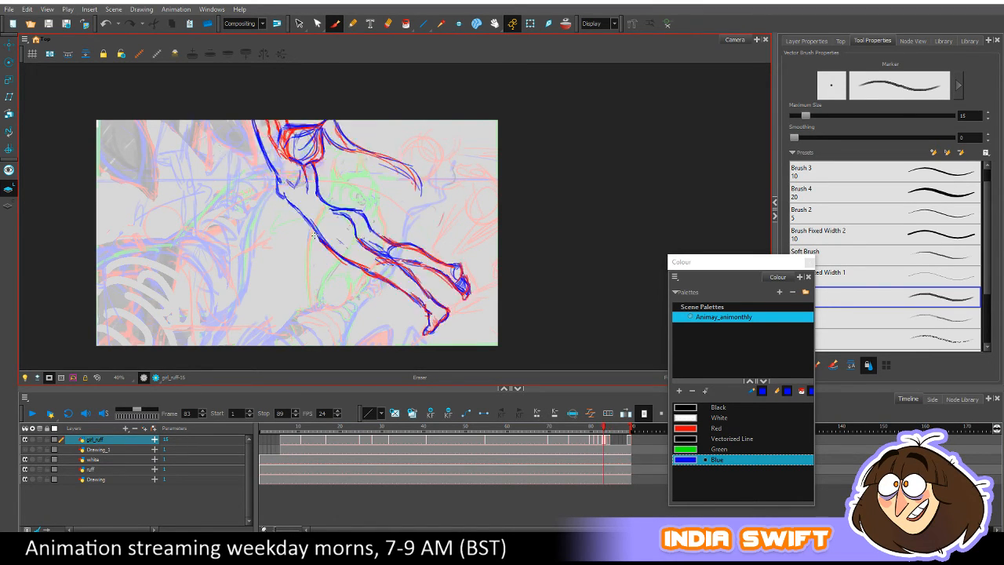
pyautogui.press('g')
pyautogui.press('f')
pyautogui.press('g')
pyautogui.press('f')
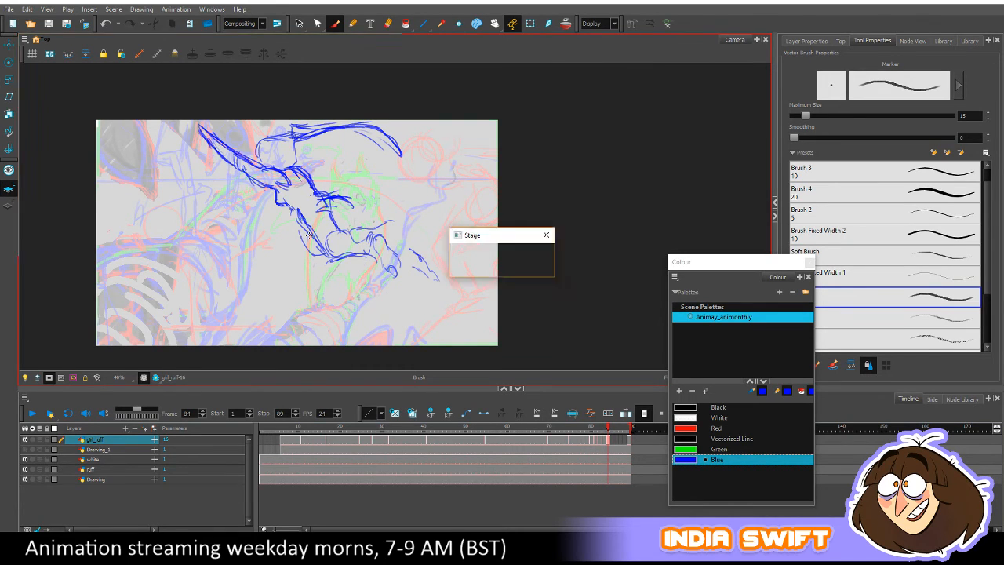
pyautogui.press('g')
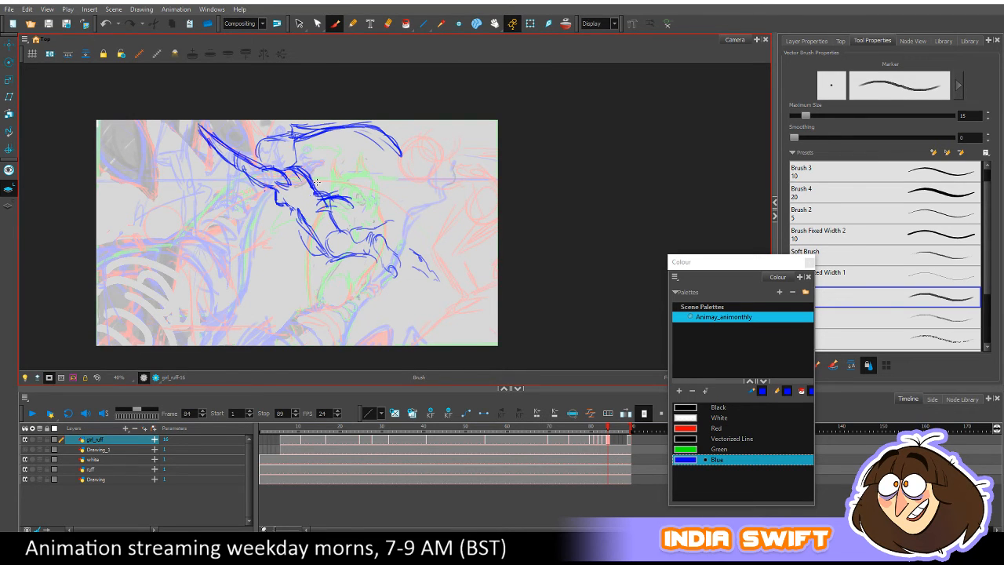
pyautogui.press('f')
pyautogui.press('g')
pyautogui.press('f')
pyautogui.press('g')
# Erase part of the chest curve on frame 84 and redraw it in blue, comparing with frame 83.
pyautogui.hotkey('alt', 'e')
pyautogui.press(',')
pyautogui.press(',')
pyautogui.press('.')
pyautogui.press('.')
pyautogui.hotkey('alt', 'b')
pyautogui.press(',')
pyautogui.press('.')
pyautogui.press(',')
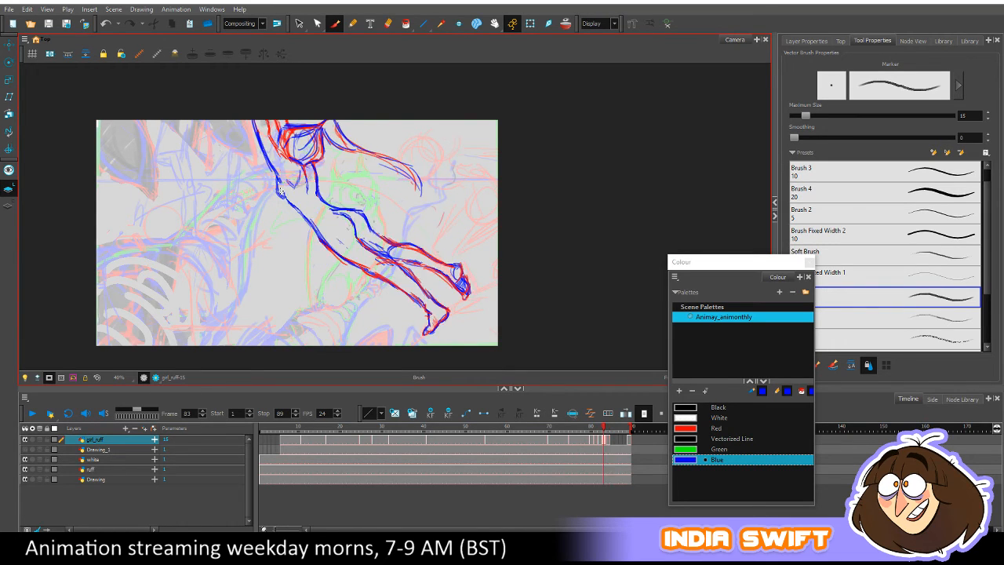
pyautogui.press('.')
pyautogui.press(',')
pyautogui.press('.')
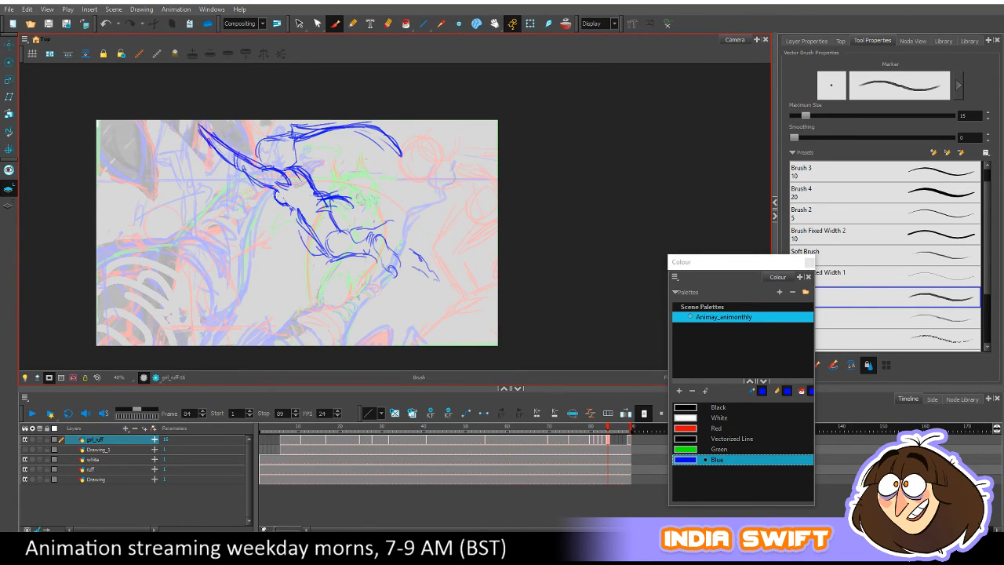
pyautogui.press('.')
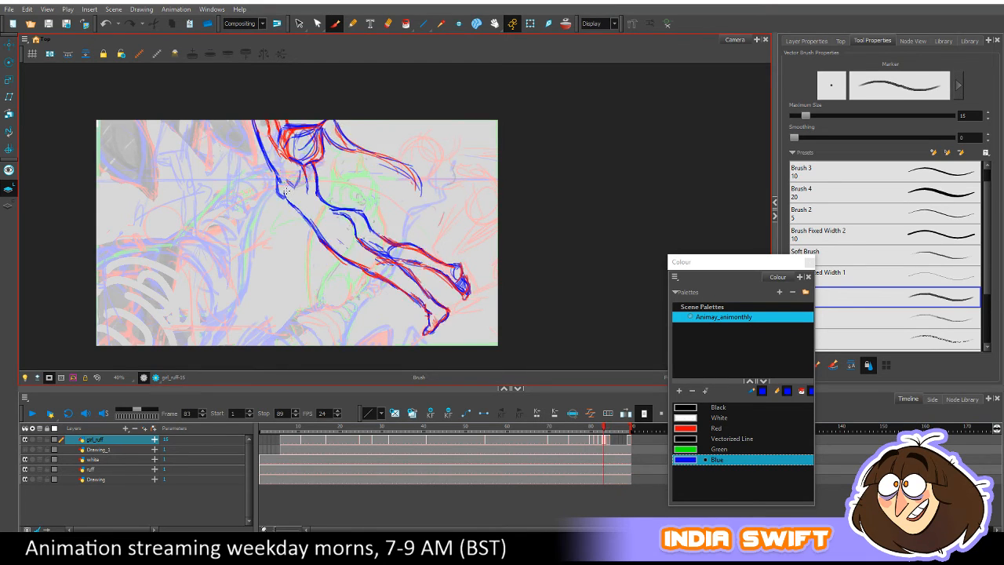
pyautogui.press(',')
pyautogui.press(',')
pyautogui.press('.')
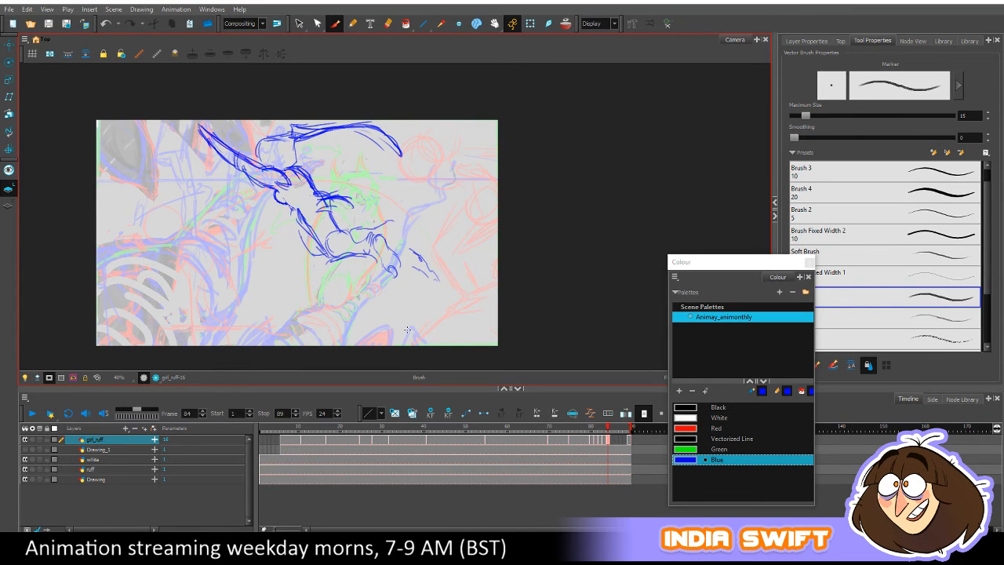
# Connect the belly line from the chest to the thigh on frame 84, checking against frame 83.
pyautogui.press('.')
pyautogui.press(',')
pyautogui.press('.')
pyautogui.press(',')
pyautogui.press('.')
pyautogui.press(',')
pyautogui.press('.')
pyautogui.press(',')
# Erase the rough strokes along the upper back on frame 84 and redraw the back line in blue.
pyautogui.hotkey('alt', 'e')
pyautogui.press('.')
pyautogui.press(',')
pyautogui.press('.')
pyautogui.press(',')
pyautogui.moveTo(319, 183)
pyautogui.mouseDown()
pyautogui.moveTo(319, 193)
pyautogui.moveTo(337, 192)
pyautogui.mouseUp()
pyautogui.press('.')
pyautogui.press(',')
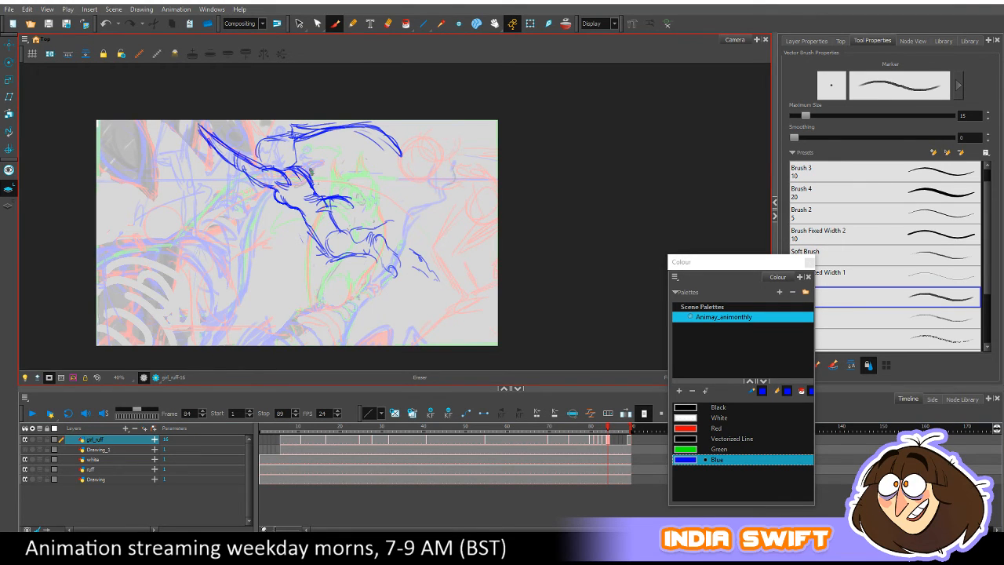
pyautogui.press('.')
pyautogui.press(',')
pyautogui.hotkey('alt', 'b')
pyautogui.hotkey('alt', 'b')
pyautogui.moveTo(305, 171); pyautogui.dragTo(311, 185)
pyautogui.press(',')
pyautogui.press('.')
pyautogui.press('.')
pyautogui.press('.')
pyautogui.press(',')
# Draw the rounded buttock curve on frame 84 and strengthen the front edge of the thigh down to the knee.
pyautogui.moveTo(328, 216)
pyautogui.mouseDown()
pyautogui.moveTo(323, 228)
pyautogui.moveTo(342, 221)
pyautogui.moveTo(339, 205)
pyautogui.moveTo(346, 218)
pyautogui.mouseUp()
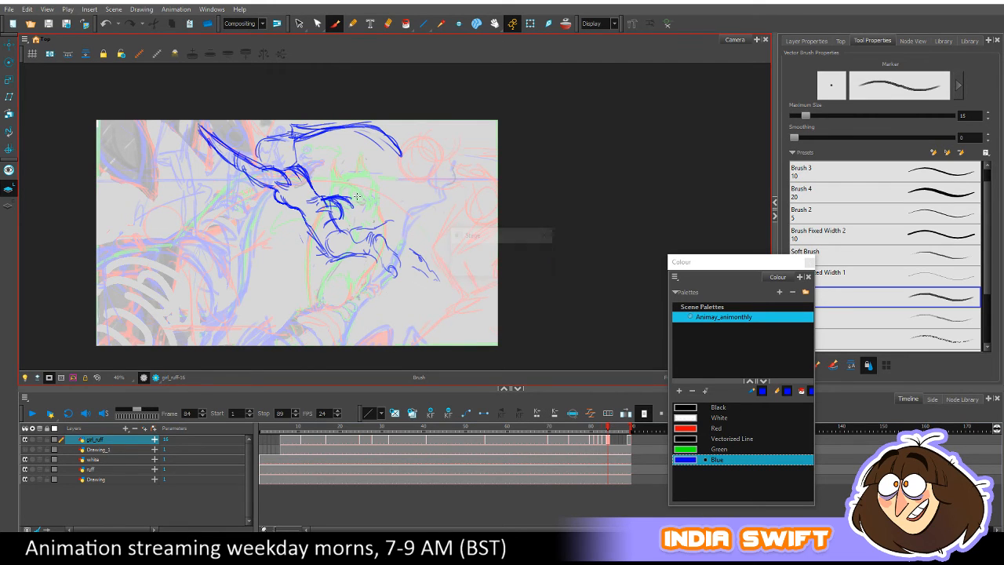
pyautogui.press(',')
pyautogui.press('.')
pyautogui.moveTo(351, 208)
pyautogui.mouseDown()
pyautogui.moveTo(350, 217)
pyautogui.moveTo(305, 213)
pyautogui.moveTo(339, 270)
pyautogui.mouseUp()
pyautogui.press(',')
pyautogui.press('.')
pyautogui.press(',')
pyautogui.press('.')
pyautogui.press(',')
pyautogui.press('.')
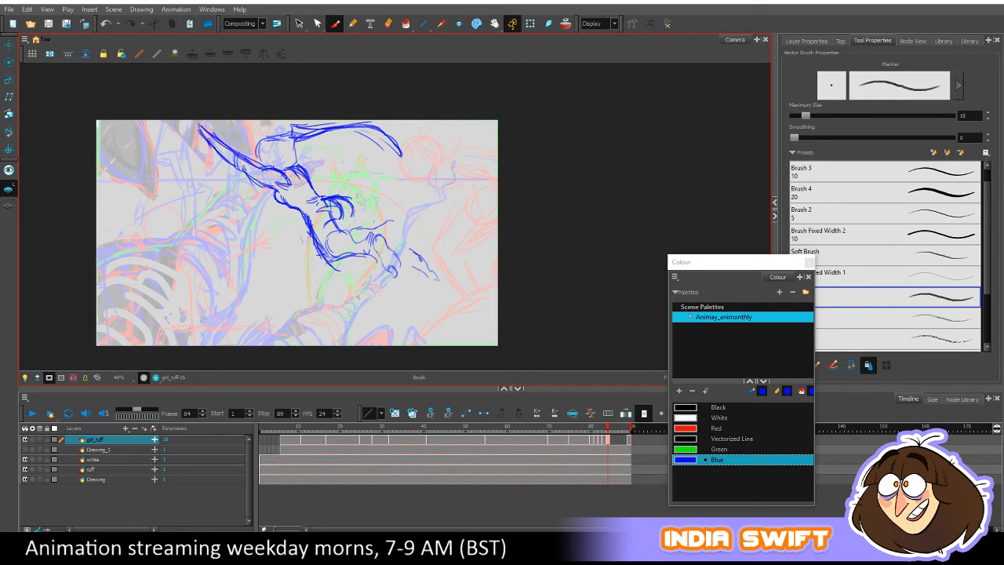
# Reinforce the lower front of the thigh at the knee and rework the lines behind the hips on frame 84.
pyautogui.press(',')
pyautogui.press('.')
pyautogui.press(',')
pyautogui.press('.')
pyautogui.moveTo(318, 243); pyautogui.dragTo(343, 269)
pyautogui.moveTo(339, 220)
pyautogui.mouseDown()
pyautogui.moveTo(346, 264)
pyautogui.moveTo(367, 258)
pyautogui.moveTo(375, 221)
pyautogui.mouseUp()
pyautogui.press(',')
pyautogui.press('.')
pyautogui.press(',')
pyautogui.press('.')
# Draw the underside of the bent knee and the back of the thigh on frame 84 in blue.
pyautogui.moveTo(338, 260); pyautogui.dragTo(358, 238)
pyautogui.press(',')
pyautogui.press('.')
pyautogui.press(',')
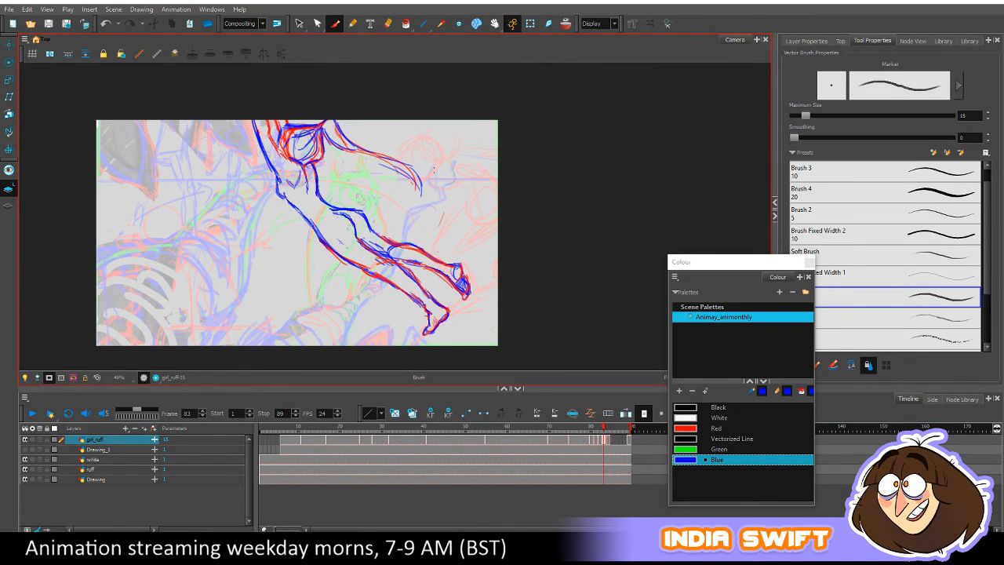
pyautogui.press(',')
pyautogui.press('.')
pyautogui.press('.')
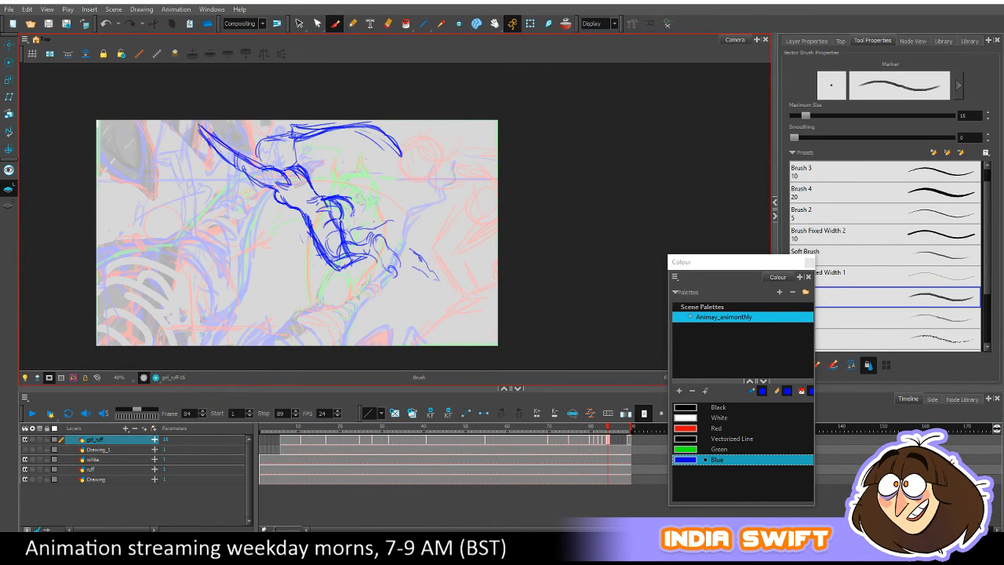
pyautogui.press(',')
pyautogui.press('.')
# Add a lower-leg line running from the bent knee on frame 84, checking it against frame 83.
pyautogui.moveTo(358, 256); pyautogui.dragTo(367, 281)
pyautogui.press(',')
pyautogui.press('.')
pyautogui.press(',')
# Erase the loose foot strokes behind the legs and the overlapping lines inside the thigh on frame 84.
pyautogui.moveTo(355, 229)
pyautogui.mouseDown()
pyautogui.moveTo(394, 223)
pyautogui.moveTo(410, 274)
pyautogui.moveTo(412, 252)
pyautogui.moveTo(419, 276)
pyautogui.mouseUp()
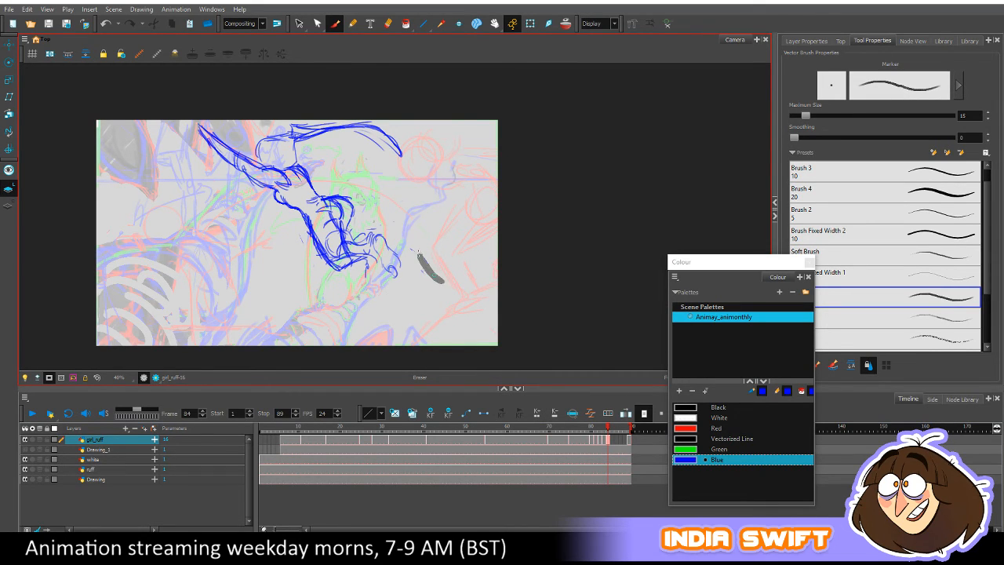
pyautogui.press('.')
pyautogui.press(',')
pyautogui.moveTo(333, 229)
pyautogui.mouseDown()
pyautogui.moveTo(323, 259)
pyautogui.moveTo(315, 227)
pyautogui.moveTo(339, 265)
pyautogui.moveTo(333, 236)
pyautogui.moveTo(343, 256)
pyautogui.mouseUp()
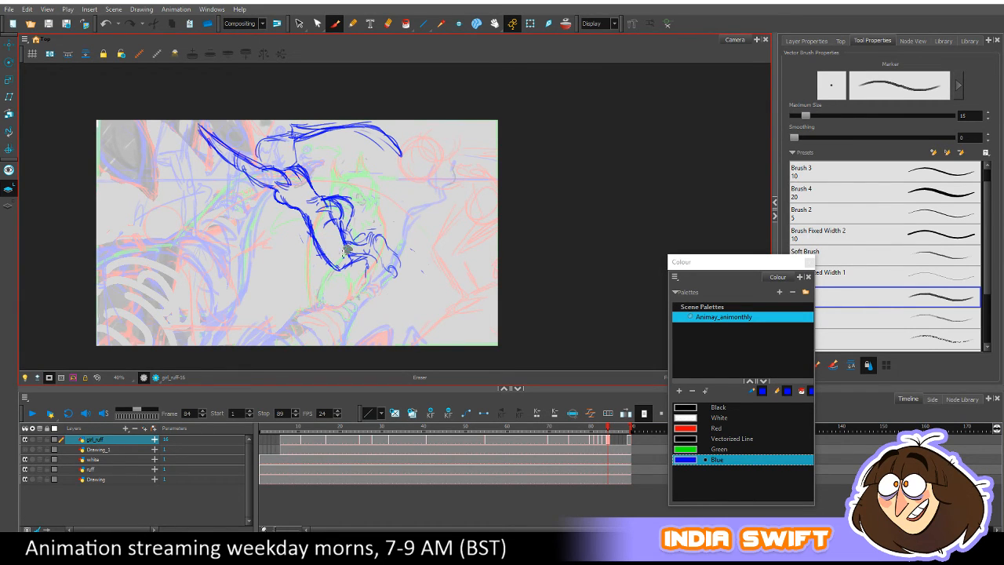
# Redraw the back edge of the thigh on frame 84 with the Brush and tidy it with the Eraser.
pyautogui.hotkey('alt', 's')
pyautogui.hotkey('alt', 'b')
pyautogui.moveTo(334, 228)
pyautogui.mouseDown()
pyautogui.moveTo(324, 255)
pyautogui.moveTo(338, 224)
pyautogui.moveTo(344, 251)
pyautogui.moveTo(357, 252)
pyautogui.moveTo(333, 257)
pyautogui.mouseUp()
pyautogui.hotkey('alt', 'e')
pyautogui.hotkey('alt', 'b')
pyautogui.hotkey('alt', 'e')
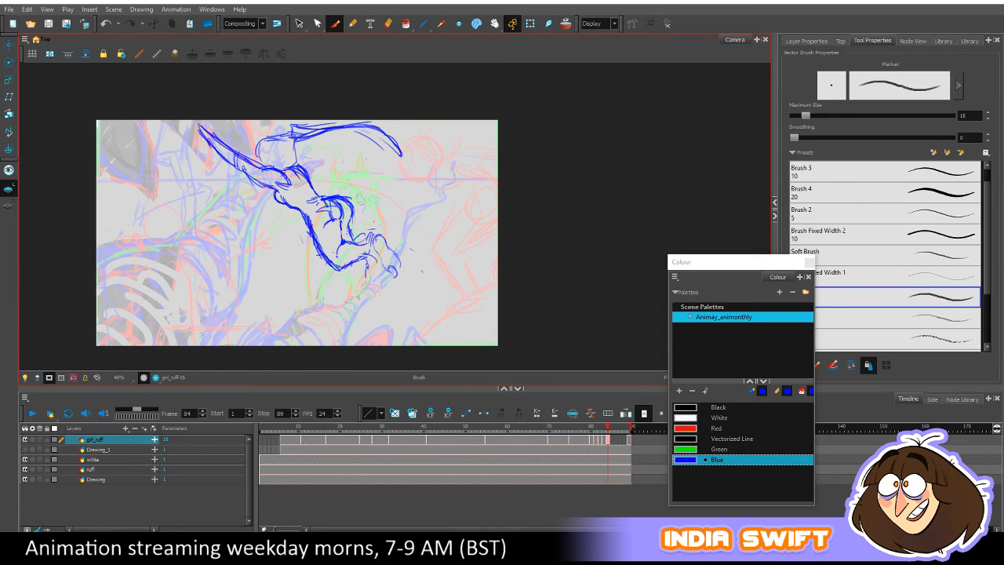
# Sketch the trailing foot behind the legs on frame 84 in blue, comparing with frame 83.
pyautogui.press(',')
pyautogui.press('.')
pyautogui.press(',')
pyautogui.press('.')
pyautogui.moveTo(409, 250)
pyautogui.mouseDown()
pyautogui.moveTo(444, 238)
pyautogui.moveTo(413, 248)
pyautogui.moveTo(423, 285)
pyautogui.mouseUp()
pyautogui.press(',')
pyautogui.press('.')
pyautogui.moveTo(409, 248)
pyautogui.mouseDown()
pyautogui.moveTo(394, 244)
pyautogui.moveTo(421, 284)
pyautogui.mouseUp()
# Examine the trailing foot's placement on frame 84 against the neighbouring drawing.
pyautogui.press('f')
pyautogui.press('f')
pyautogui.press('g')
pyautogui.press('g')
pyautogui.press('f')
pyautogui.press('f')
pyautogui.press('g')
pyautogui.press('g')
pyautogui.press('f')
pyautogui.press('g')
pyautogui.moveTo(427, 272)
pyautogui.mouseDown()
pyautogui.moveTo(432, 279)
pyautogui.moveTo(415, 284)
pyautogui.moveTo(427, 281)
pyautogui.mouseUp()
pyautogui.hotkey('ctrl', 'z')
pyautogui.hotkey('ctrl', 'z')
pyautogui.hotkey('ctrl', 'z')
# Select the trailing foot on frame 84 and shift it slightly downward with a small rotation, comparing with frame 83.
pyautogui.press('f')
pyautogui.press('g')
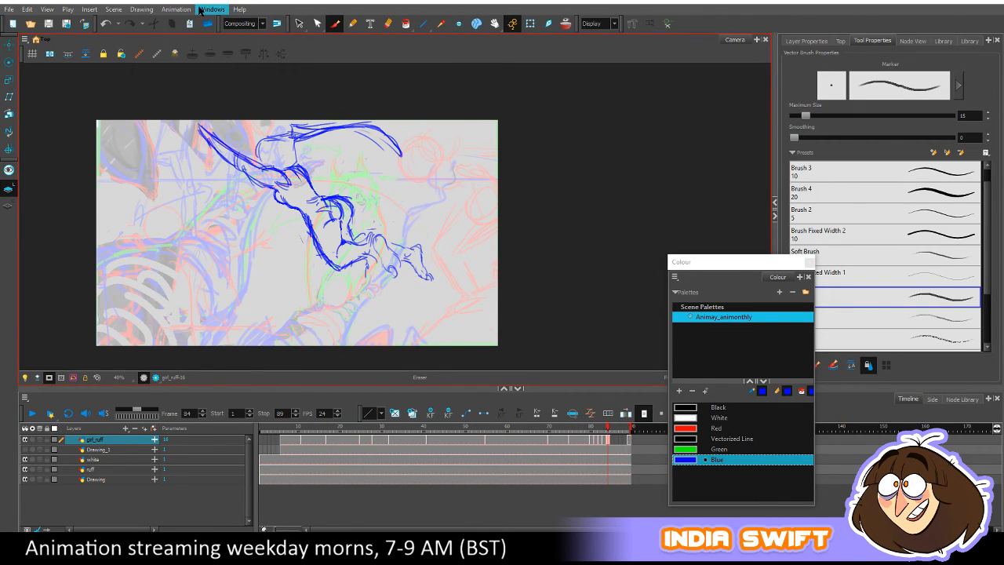
pyautogui.click(299, 24)
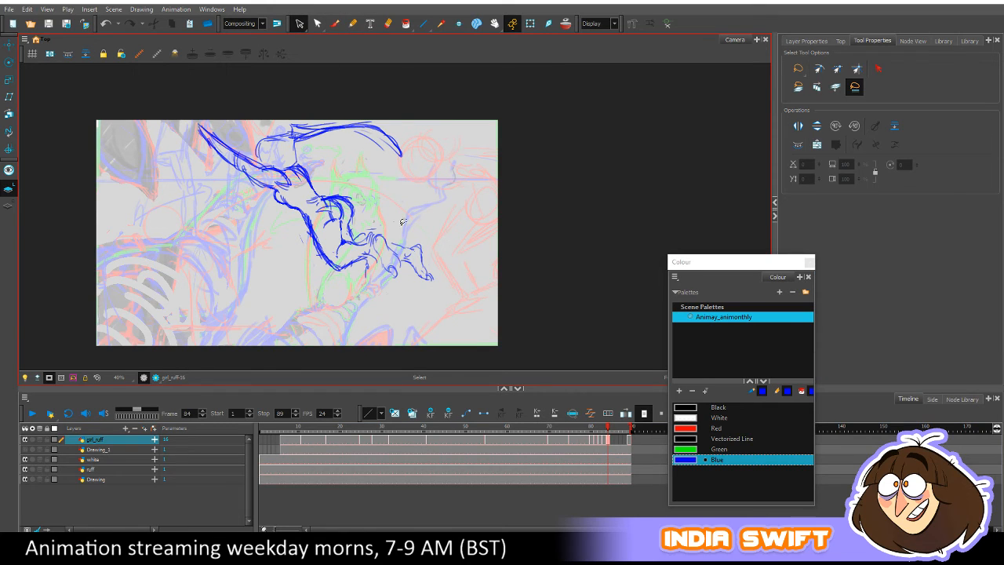
pyautogui.moveTo(409, 240); pyautogui.dragTo(420, 262)
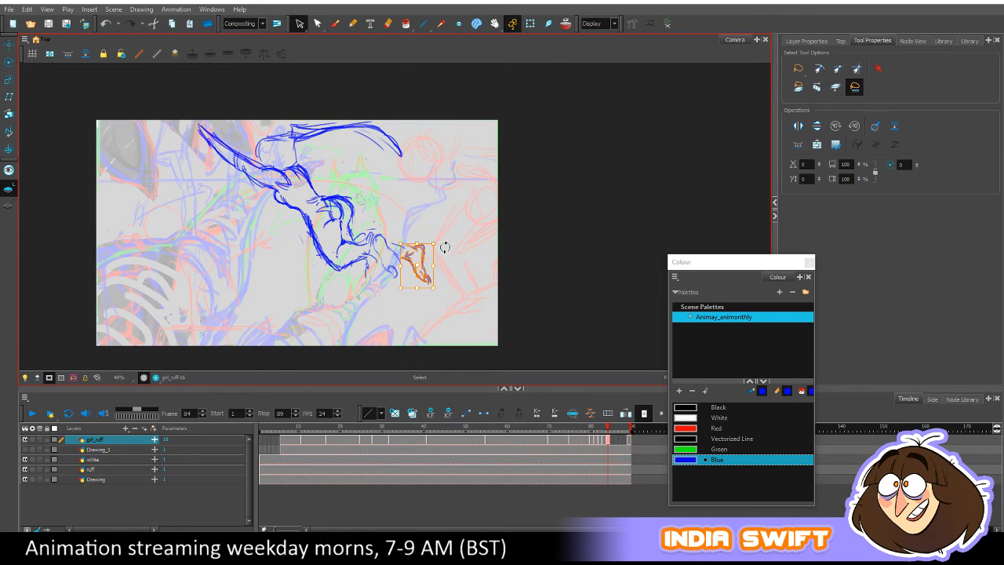
pyautogui.click(443, 258)
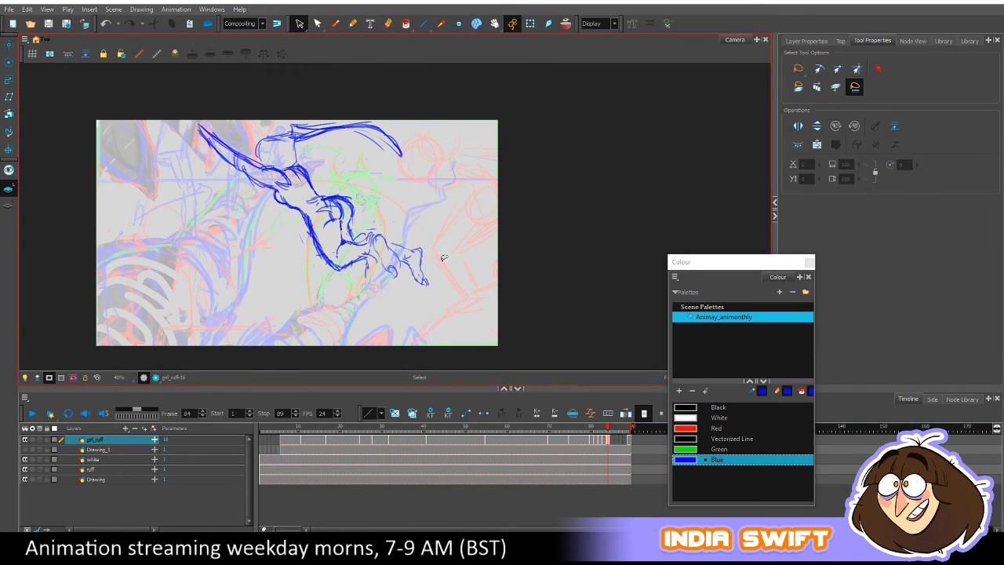
pyautogui.moveTo(436, 276); pyautogui.dragTo(430, 282)
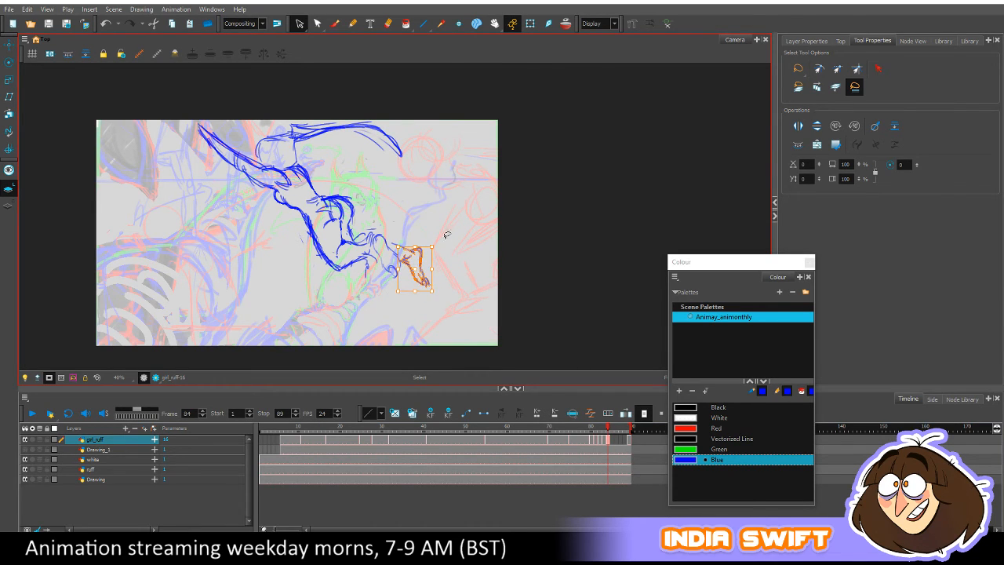
pyautogui.press(',')
pyautogui.press('.')
pyautogui.press(',')
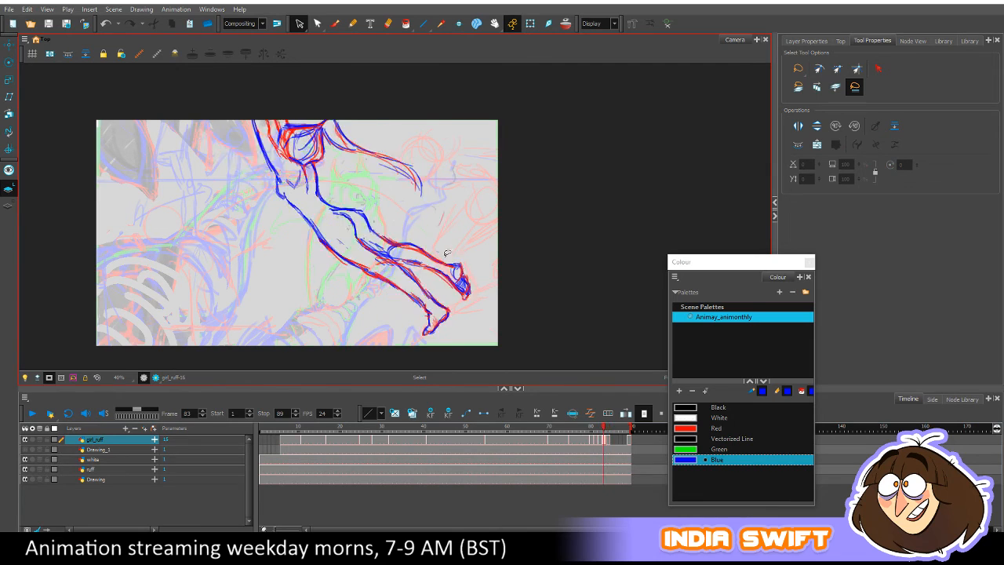
pyautogui.press('.')
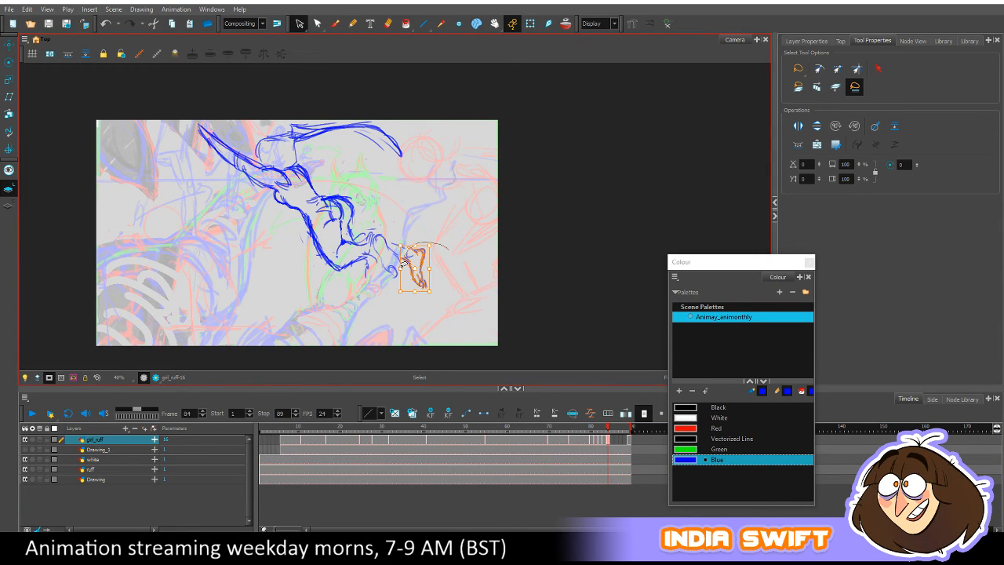
# Rotate the trailing foot on frame 84 outward, move it up slightly to meet the shin, and compare with frame 83.
pyautogui.moveTo(400, 265)
pyautogui.mouseDown()
pyautogui.moveTo(437, 246)
pyautogui.moveTo(419, 240)
pyautogui.moveTo(433, 247)
pyautogui.mouseUp()
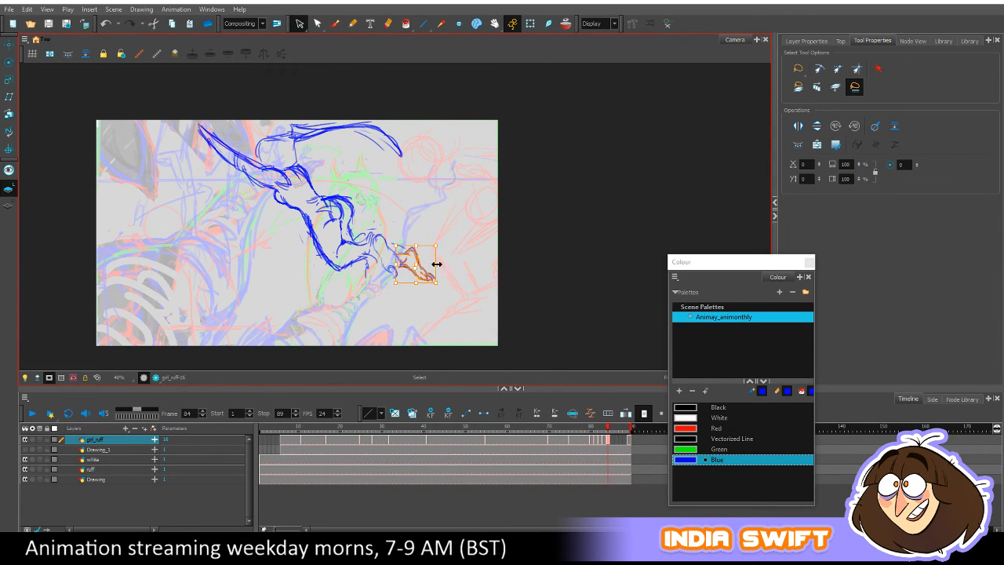
pyautogui.click(447, 255)
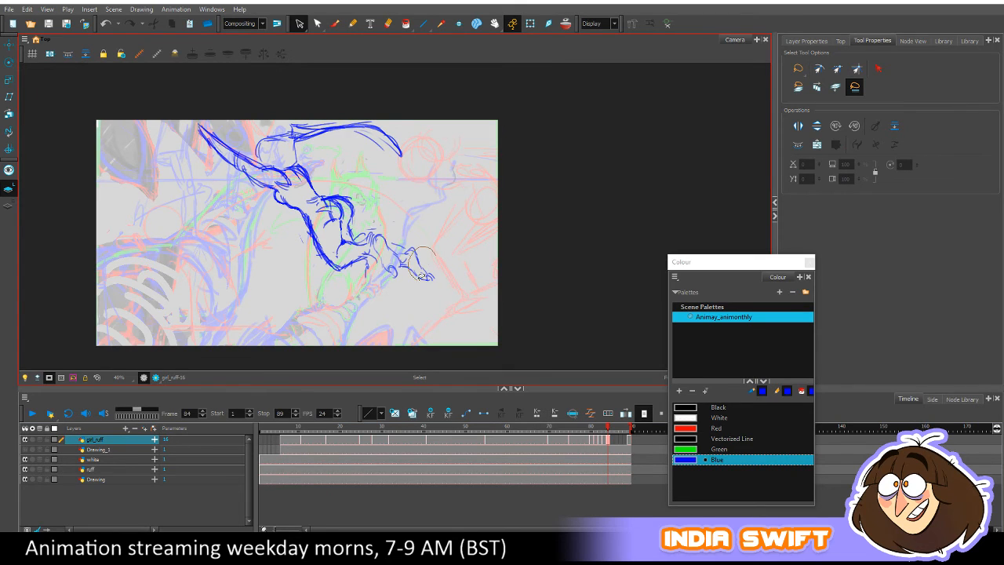
pyautogui.moveTo(447, 252)
pyautogui.mouseDown()
pyautogui.moveTo(439, 264)
pyautogui.moveTo(430, 257)
pyautogui.mouseUp()
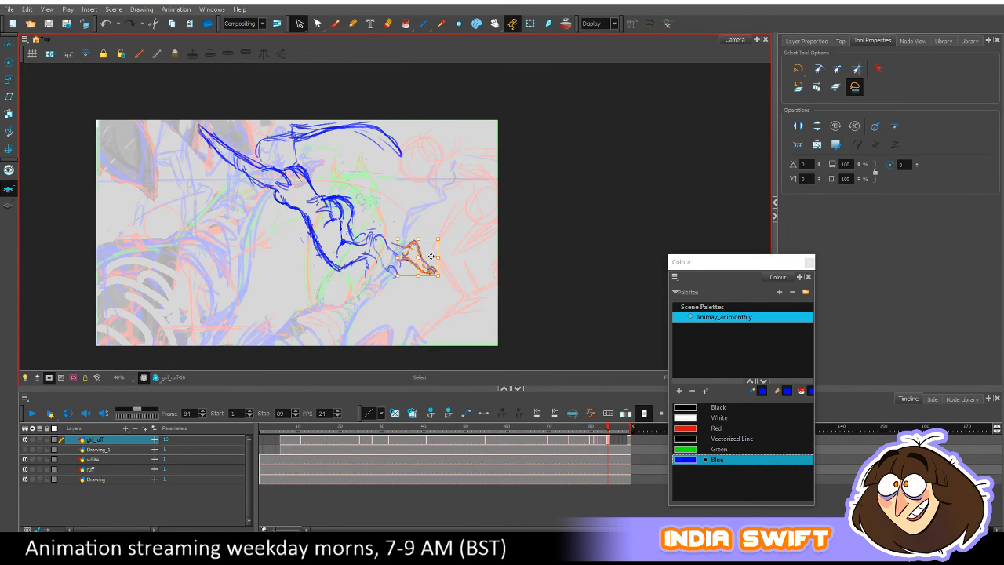
pyautogui.click(436, 271)
pyautogui.press('.')
pyautogui.press(',')
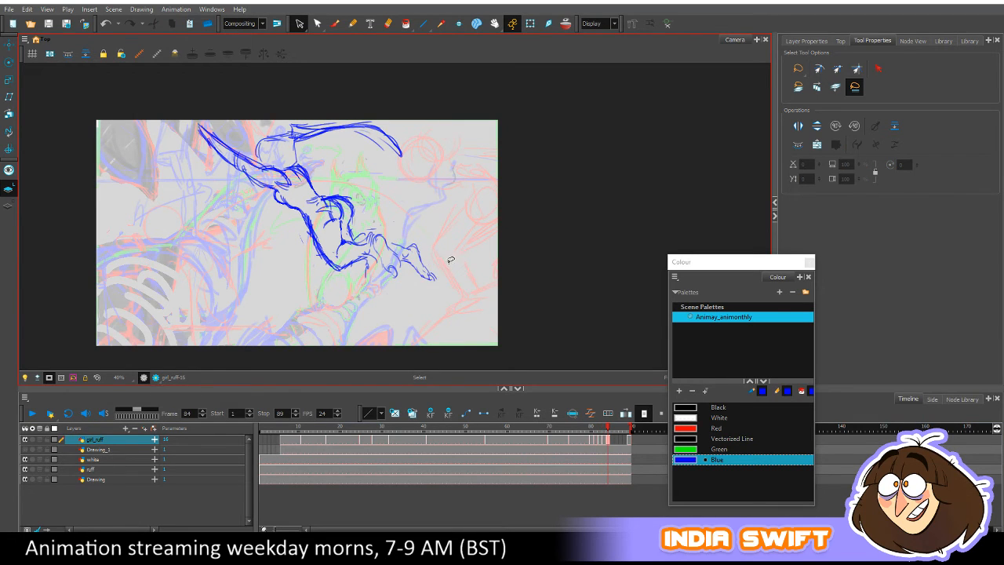
# Compare the repositioned foot on frame 84 with frame 83 and switch to the Brush.
pyautogui.press('.')
pyautogui.press(',')
pyautogui.hotkey('alt', 'b')
pyautogui.press('.')
pyautogui.press(',')
pyautogui.press('.')
pyautogui.press(',')
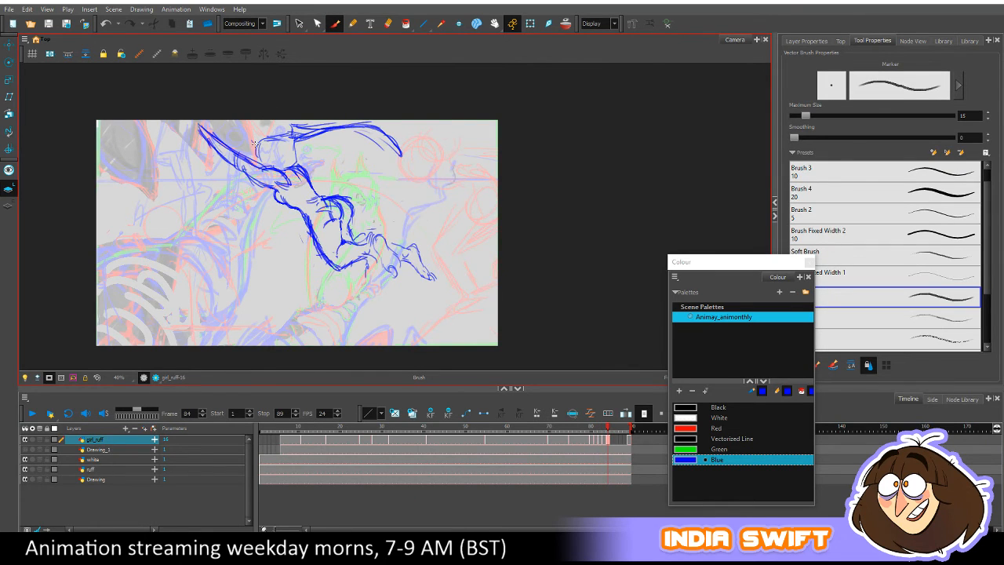
# Rough in the raised far arm and extend the reaching hand on frame 84 in blue, comparing with frame 83.
pyautogui.press('.')
pyautogui.press(',')
pyautogui.press('.')
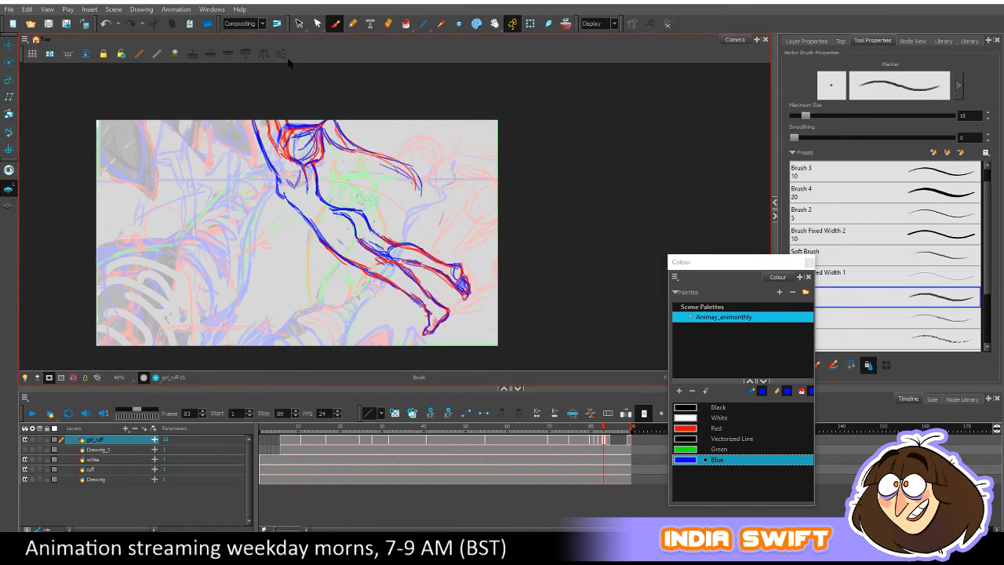
pyautogui.press(',')
pyautogui.press('.')
pyautogui.press(',')
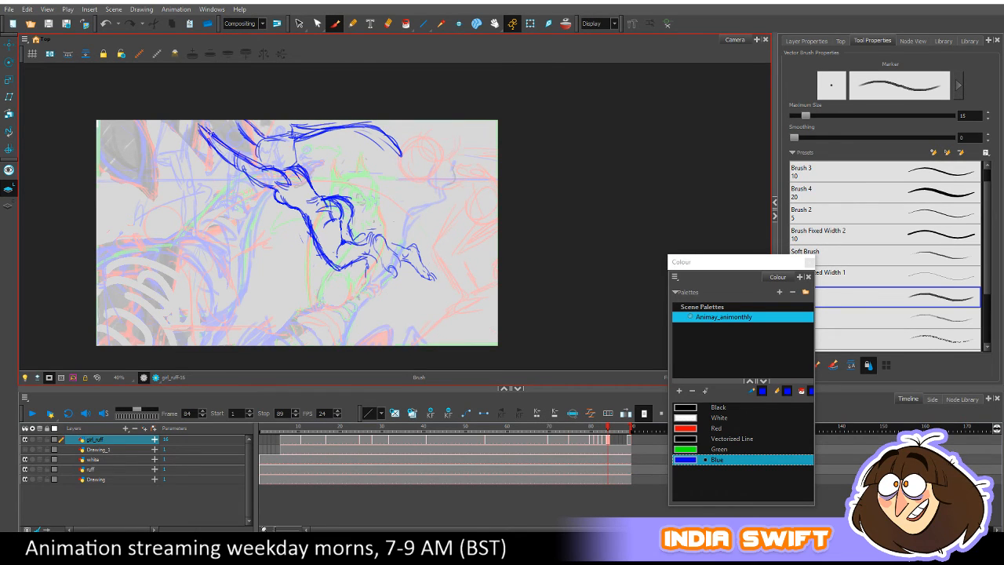
pyautogui.press('.')
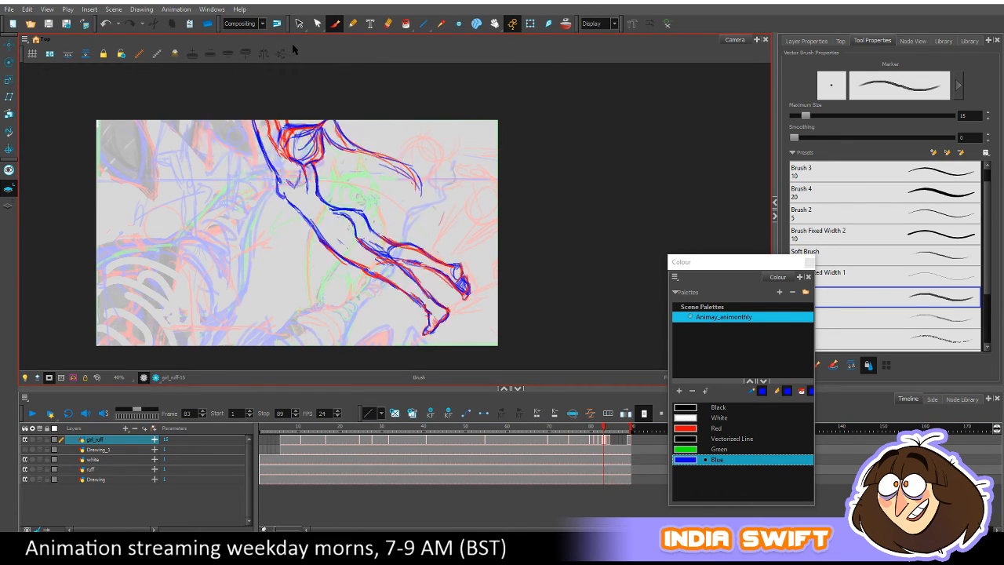
pyautogui.press(',')
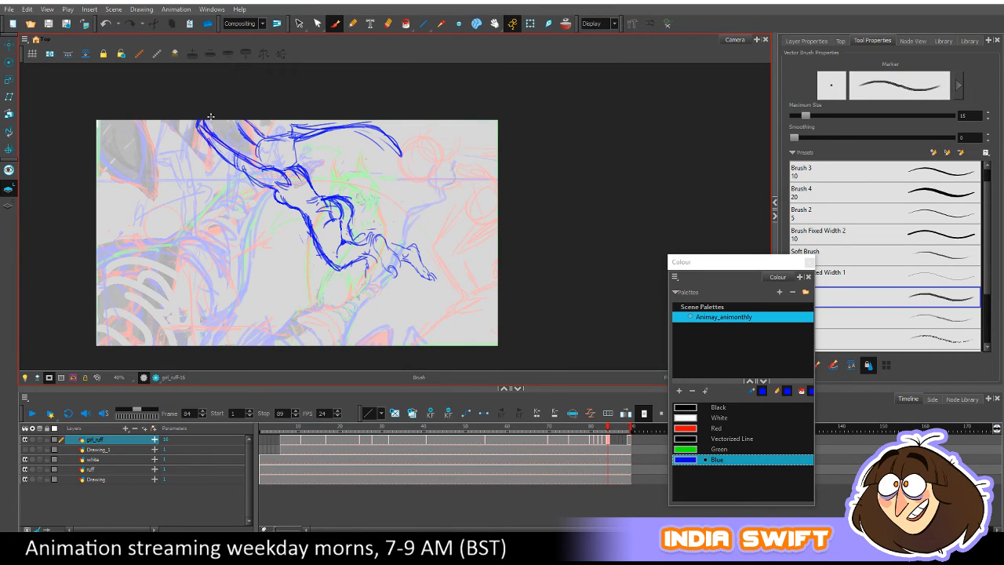
# Examine the motion between frame 83's stretched leap and frame 84's bent-leg pose.
pyautogui.press('.')
pyautogui.press(',')
pyautogui.press('.')
pyautogui.press(',')
pyautogui.press('.')
pyautogui.press(',')
pyautogui.press('.')
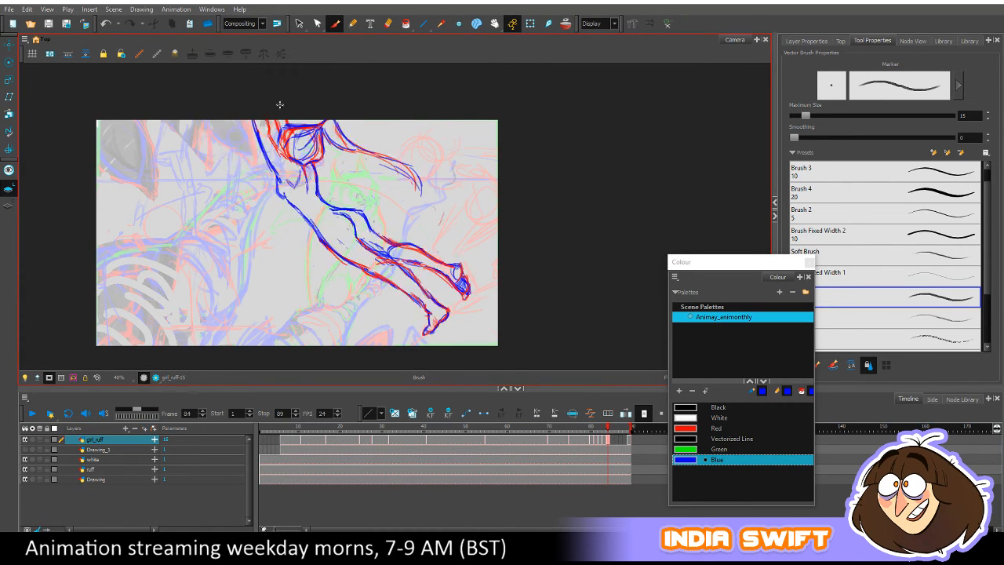
pyautogui.press(',')
pyautogui.press('.')
pyautogui.press(',')
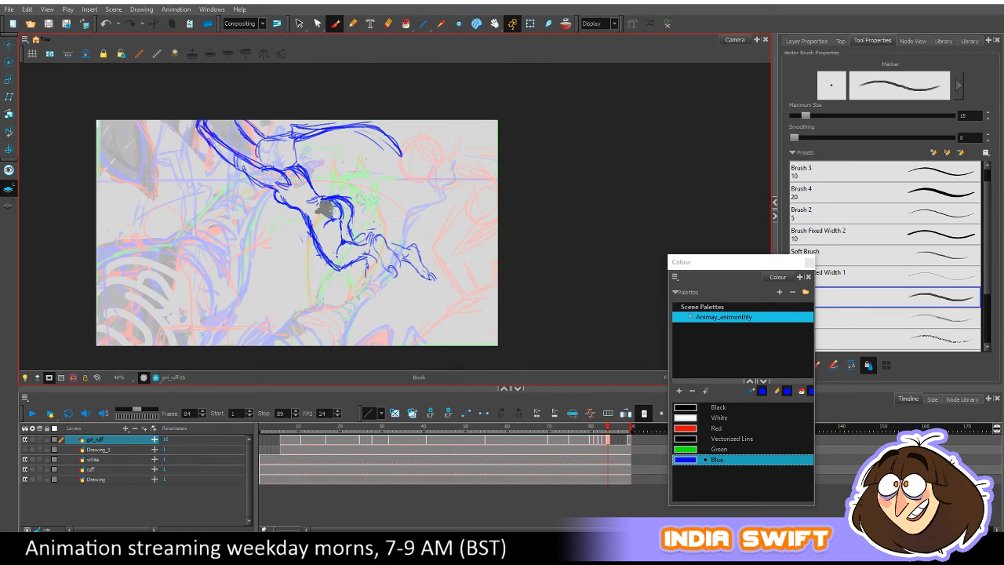
pyautogui.press('.')
pyautogui.press(',')
pyautogui.press('.')
pyautogui.press(',')
# Move the Colour window clear of the timeline, extend the playback range to frame 127, and go to frame 80.
pyautogui.moveTo(608, 429)
pyautogui.mouseDown()
pyautogui.moveTo(578, 430)
pyautogui.moveTo(608, 434)
pyautogui.moveTo(591, 436)
pyautogui.mouseUp()
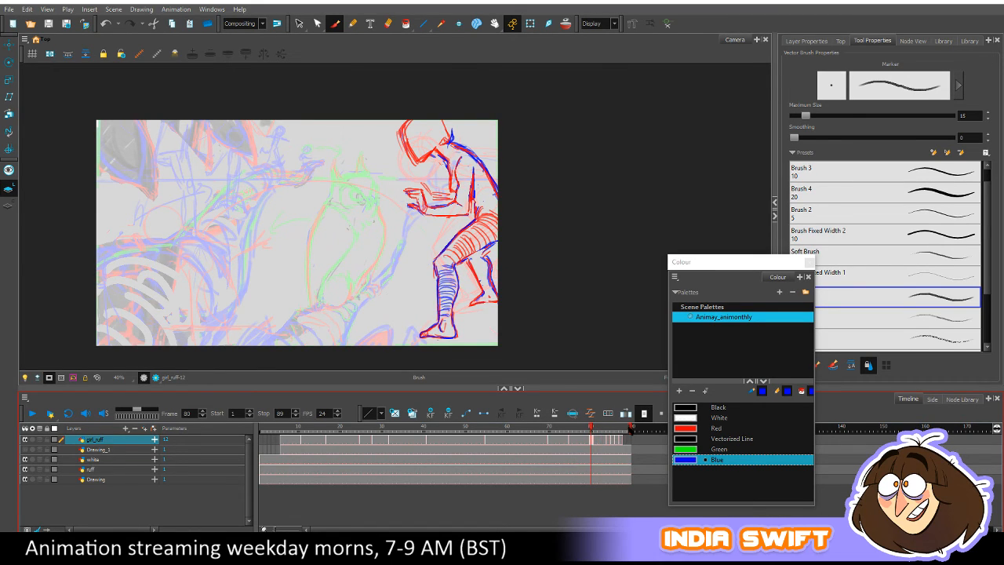
pyautogui.moveTo(745, 261); pyautogui.dragTo(816, 92)
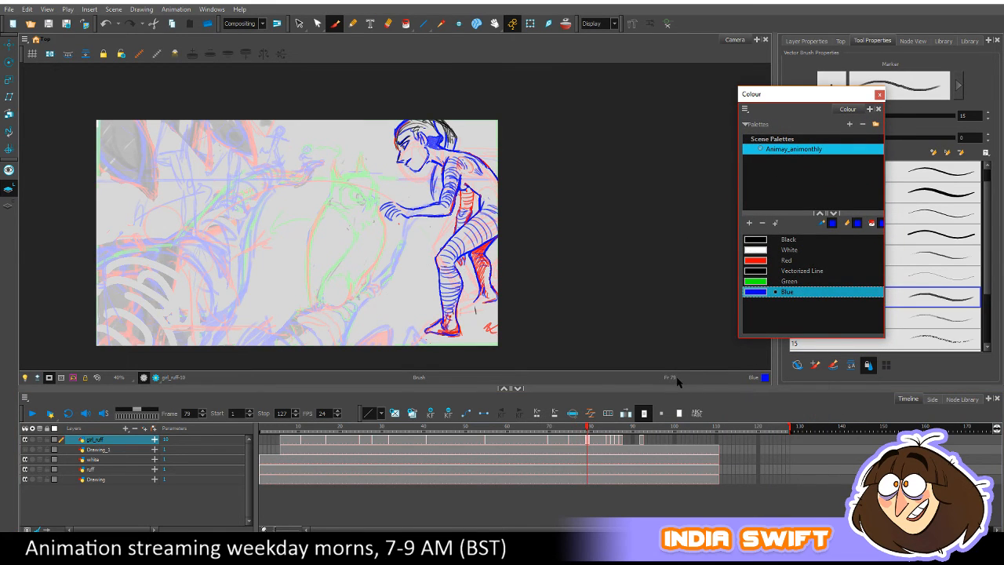
pyautogui.press('.')
pyautogui.press('.')
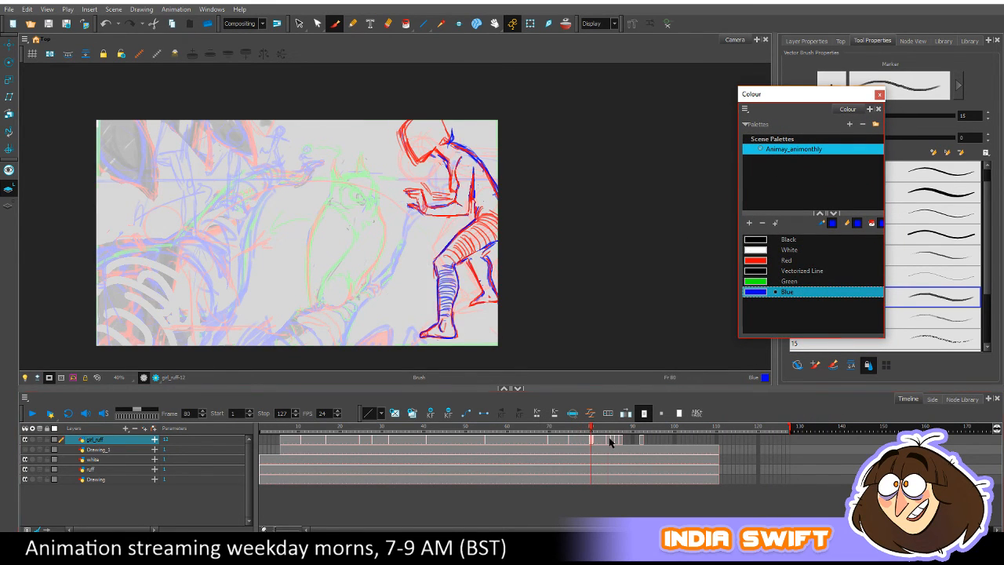
# Extend the exposure of the crouch drawing at frame 83 on girl_ruff by two frames.
pyautogui.click(609, 442)
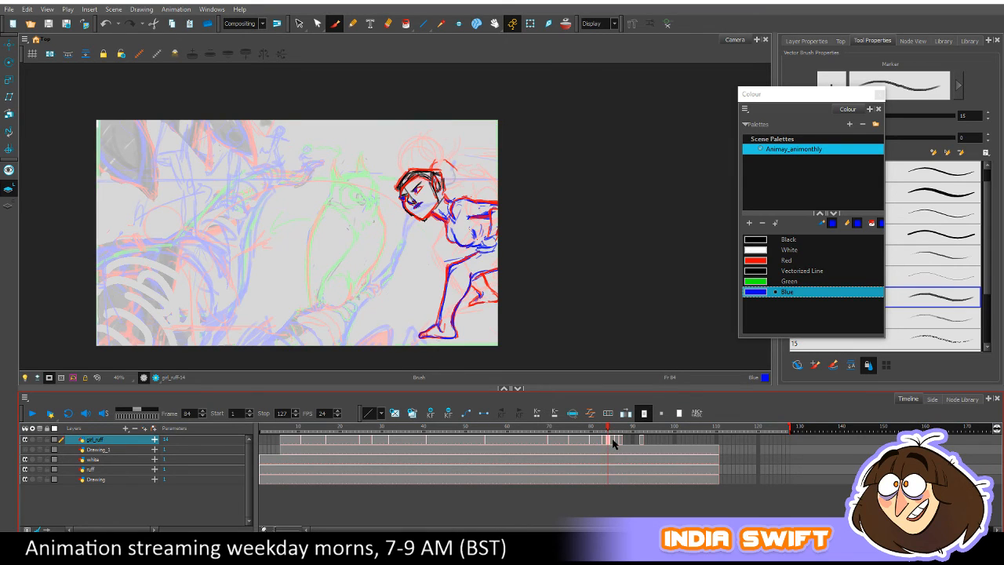
pyautogui.click(613, 443)
pyautogui.click(616, 441)
pyautogui.click(605, 445)
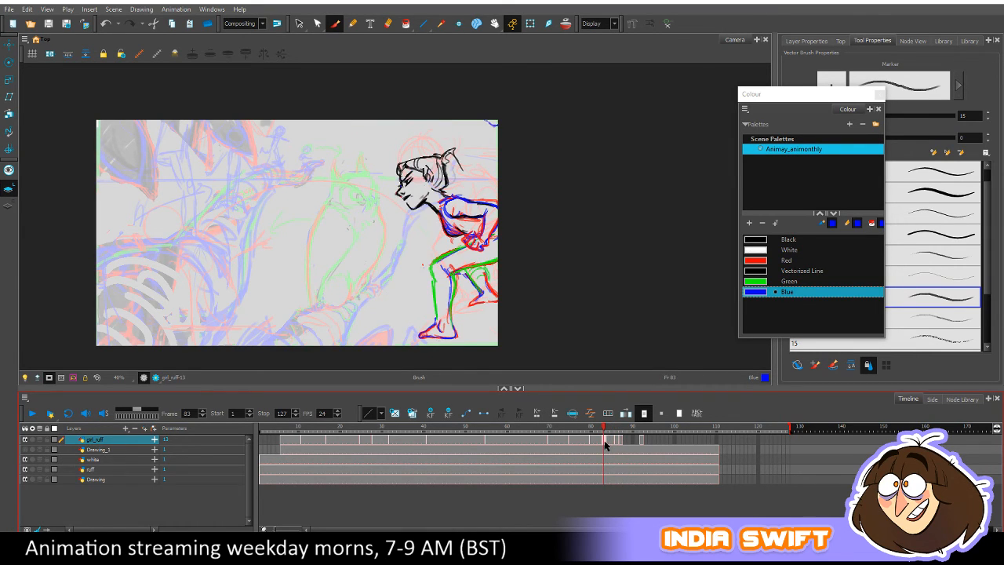
pyautogui.press('+')
pyautogui.press('+')
pyautogui.hotkey('shift', ',')
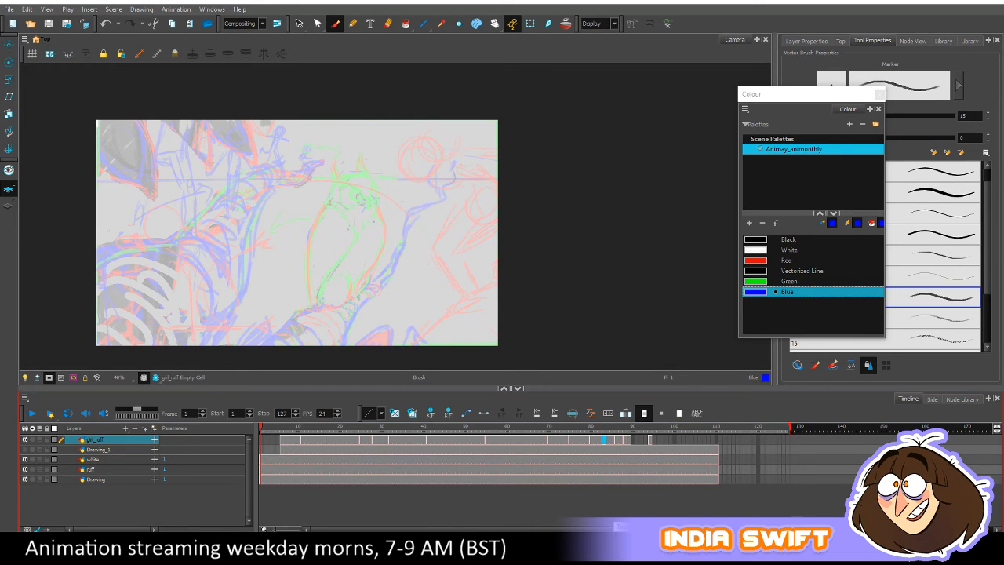
# Lengthen the exposures around frame 83 on girl_ruff so the lower crouch drawing starts at frame 87.
pyautogui.click(601, 441)
pyautogui.press('.')
pyautogui.press('.')
pyautogui.press('.')
pyautogui.press('.')
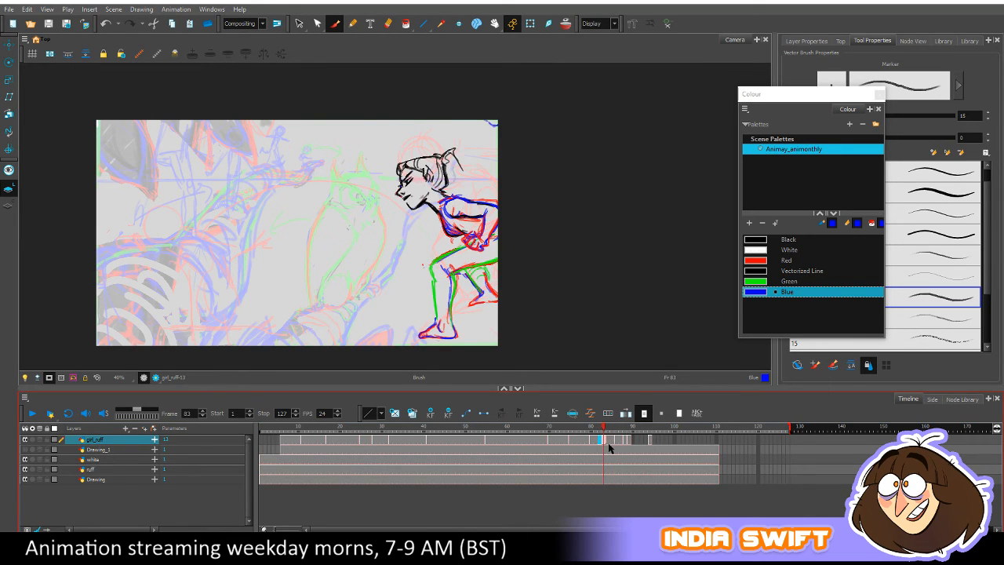
pyautogui.click(619, 440)
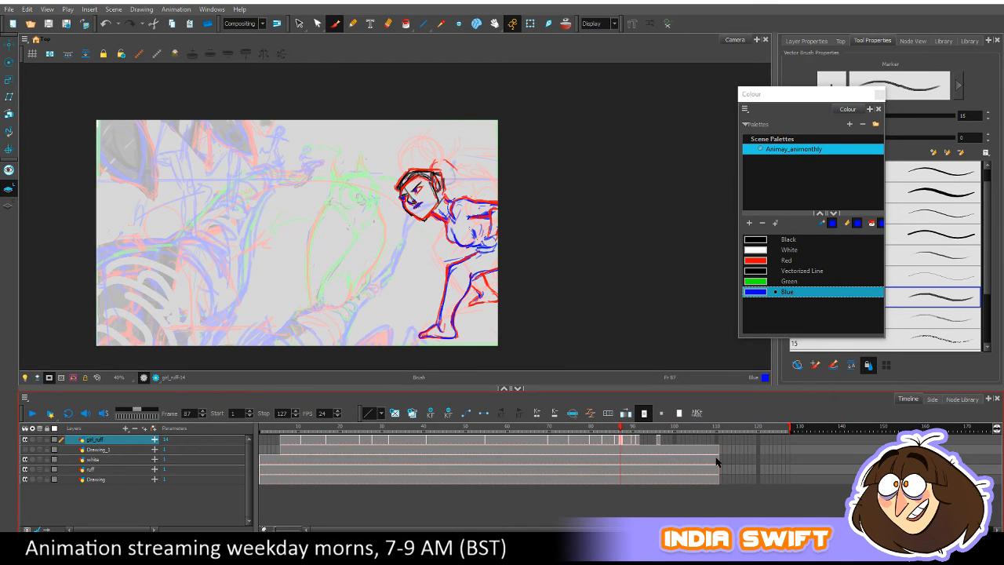
# Hold the stretched leap drawing at frame 90 one frame longer so the bent-leg pose starts at frame 92.
pyautogui.press('.')
pyautogui.press('.')
pyautogui.press('.')
pyautogui.press('.')
pyautogui.press('.')
pyautogui.click(638, 439)
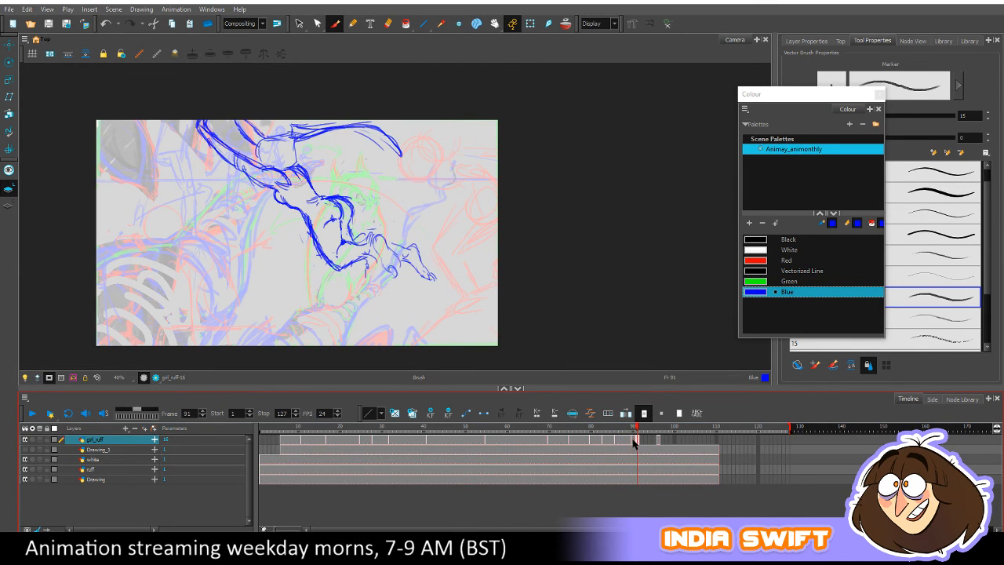
pyautogui.click(633, 439)
pyautogui.press(',')
pyautogui.press('.')
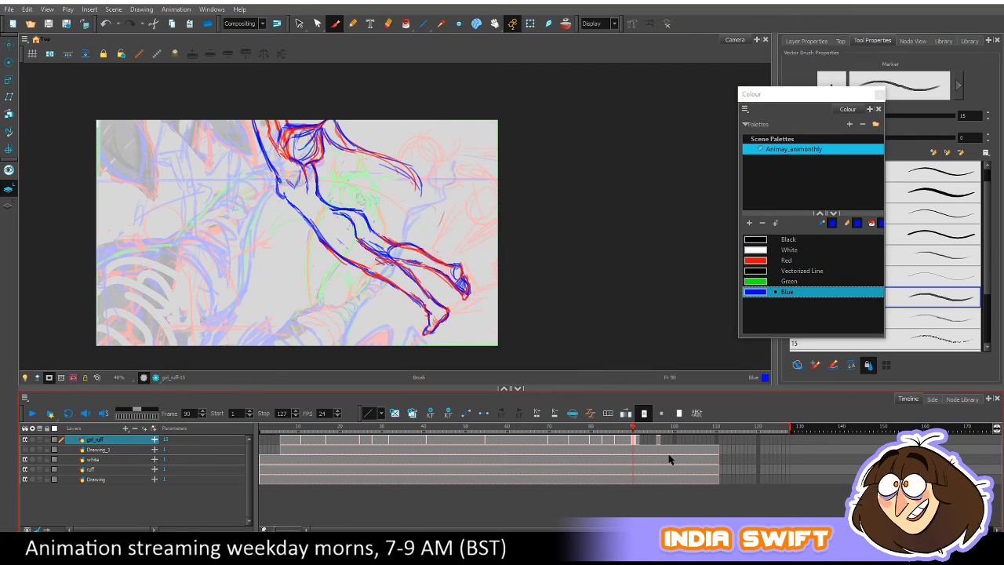
pyautogui.press('.')
pyautogui.press('.')
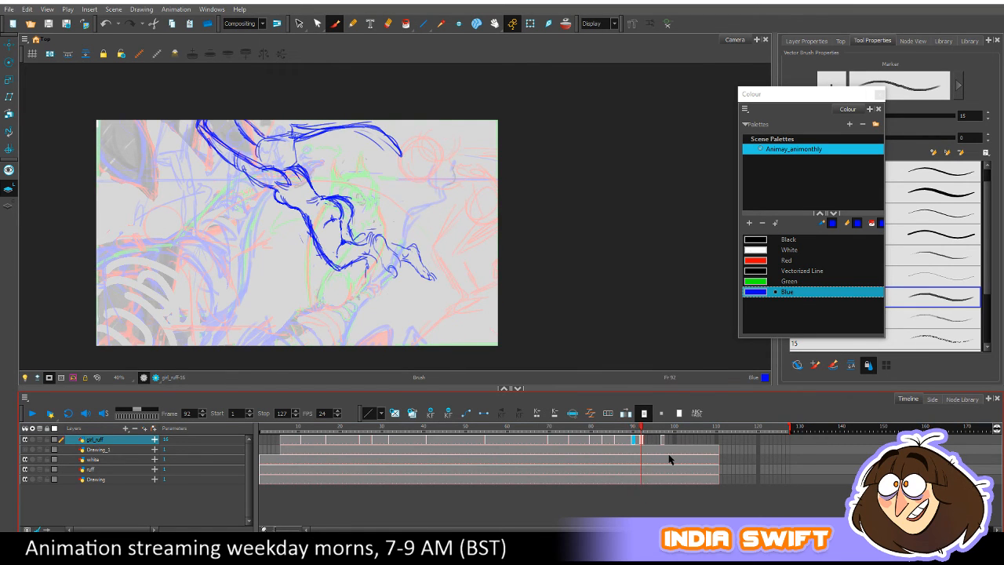
# Extend the hold of the bent-leg pose from frame 92 and clear the stray empty drawing at frame 100 on girl_ruff.
pyautogui.click(649, 441)
pyautogui.click(638, 439)
pyautogui.click(643, 438)
pyautogui.press('.')
pyautogui.press('.')
pyautogui.press('.')
pyautogui.click(675, 441)
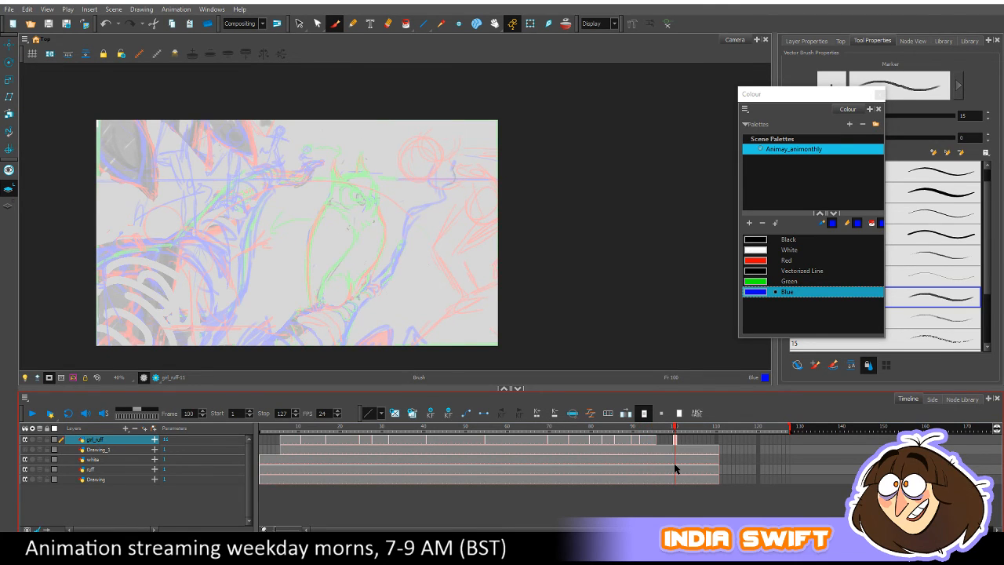
pyautogui.moveTo(661, 429)
pyautogui.mouseDown()
pyautogui.moveTo(574, 436)
pyautogui.moveTo(628, 437)
pyautogui.mouseUp()
pyautogui.click(610, 441)
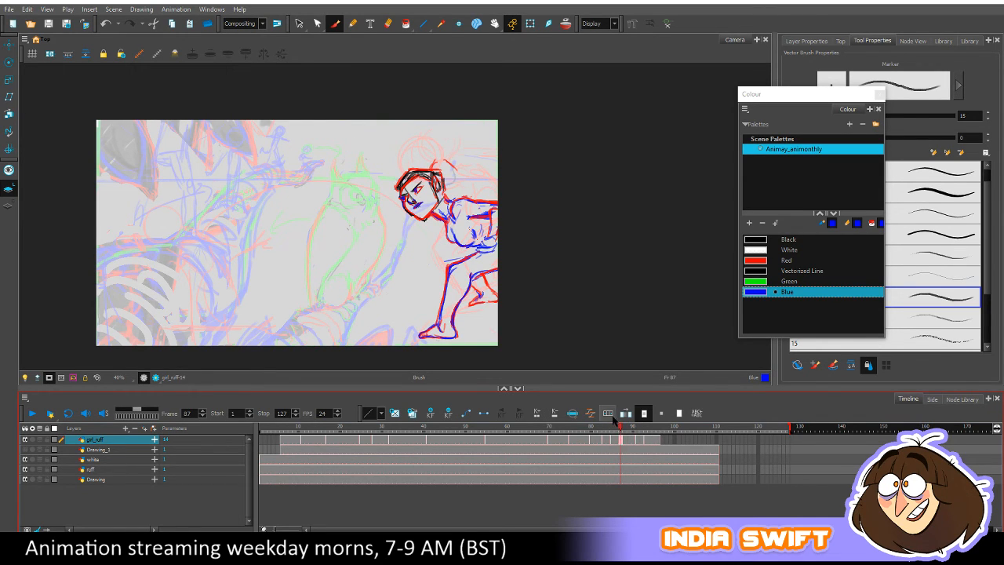
# Lengthen the crouch drawing's exposure at frame 84 by two frames, pushing the bent-leg pose to frame 95.
pyautogui.moveTo(620, 436)
pyautogui.mouseDown()
pyautogui.moveTo(581, 438)
pyautogui.moveTo(656, 438)
pyautogui.moveTo(563, 444)
pyautogui.moveTo(632, 439)
pyautogui.mouseUp()
pyautogui.click(609, 439)
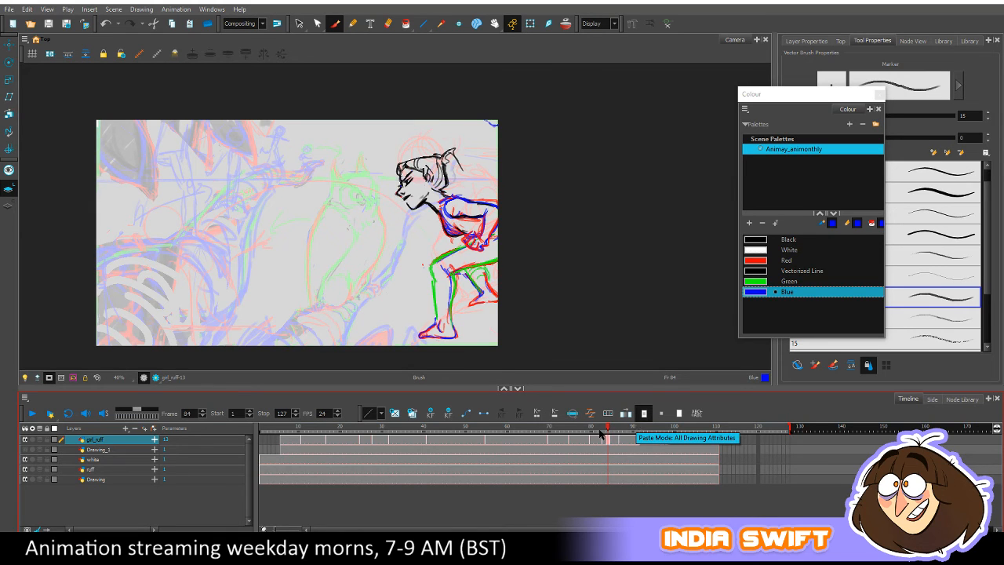
pyautogui.moveTo(608, 437)
pyautogui.mouseDown()
pyautogui.moveTo(584, 438)
pyautogui.moveTo(672, 431)
pyautogui.moveTo(509, 438)
pyautogui.moveTo(673, 436)
pyautogui.moveTo(649, 439)
pyautogui.moveTo(659, 439)
pyautogui.mouseUp()
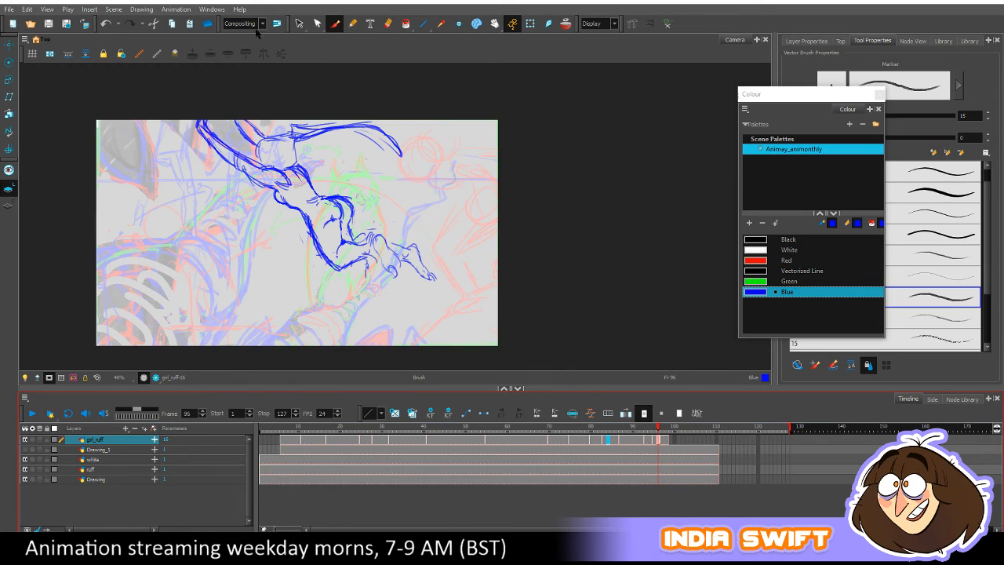
# Select the whole bent-leg pose on frame 96, enlarge and reposition it slightly, then compare with frame 94.
pyautogui.click(299, 24)
pyautogui.moveTo(200, 91)
pyautogui.mouseDown()
pyautogui.moveTo(298, 85)
pyautogui.moveTo(204, 302)
pyautogui.moveTo(188, 118)
pyautogui.mouseUp()
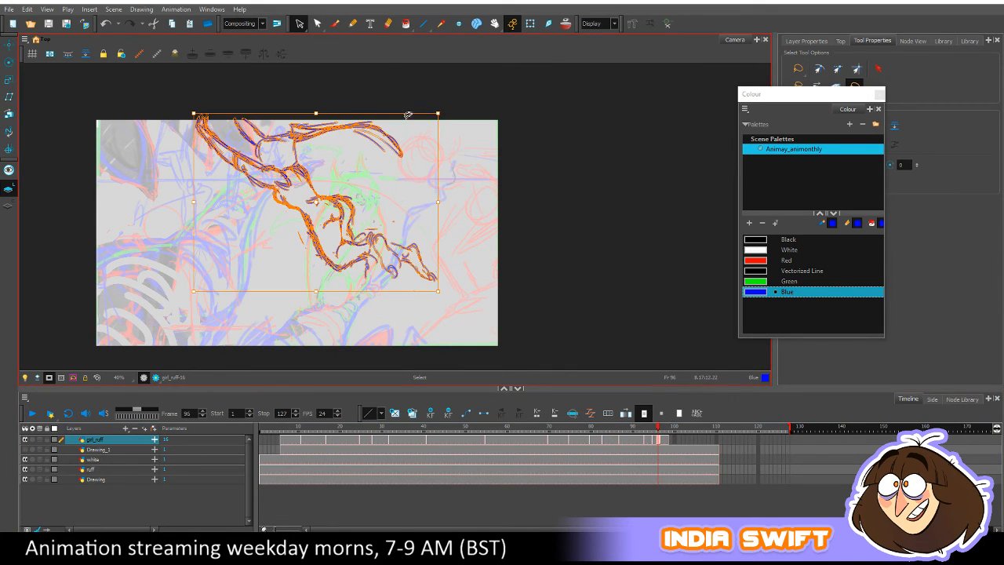
pyautogui.moveTo(439, 290); pyautogui.dragTo(460, 305)
pyautogui.moveTo(345, 210); pyautogui.dragTo(347, 221)
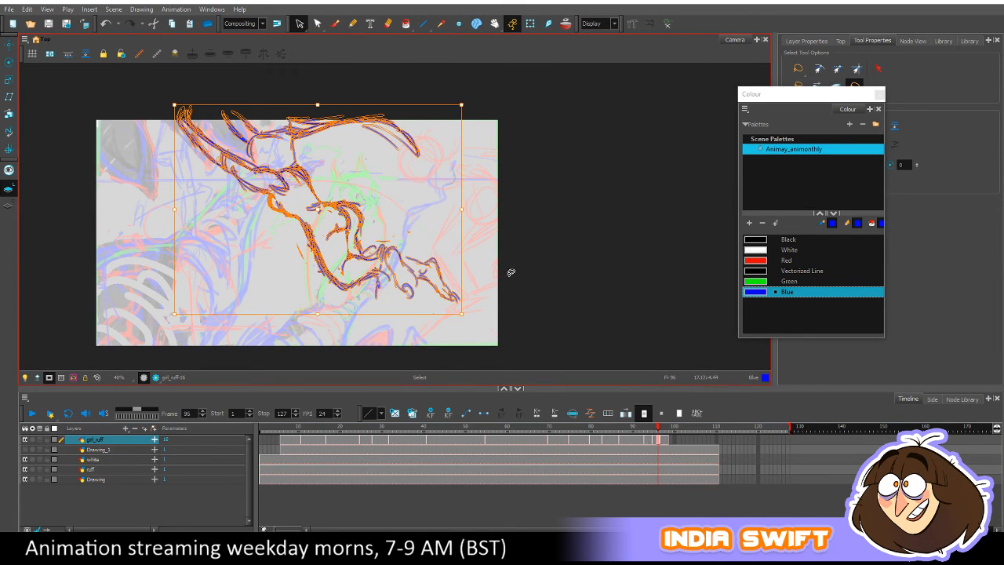
pyautogui.press(',')
pyautogui.press(',')
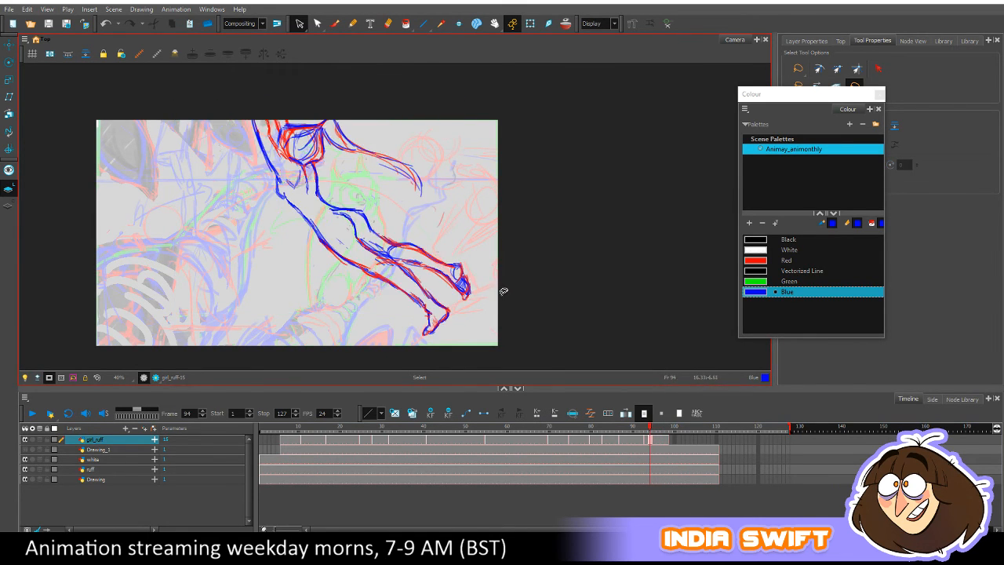
pyautogui.moveTo(498, 293)
pyautogui.mouseDown()
pyautogui.moveTo(345, 323)
pyautogui.moveTo(513, 157)
pyautogui.moveTo(498, 298)
pyautogui.moveTo(301, 30)
pyautogui.moveTo(502, 259)
pyautogui.mouseUp()
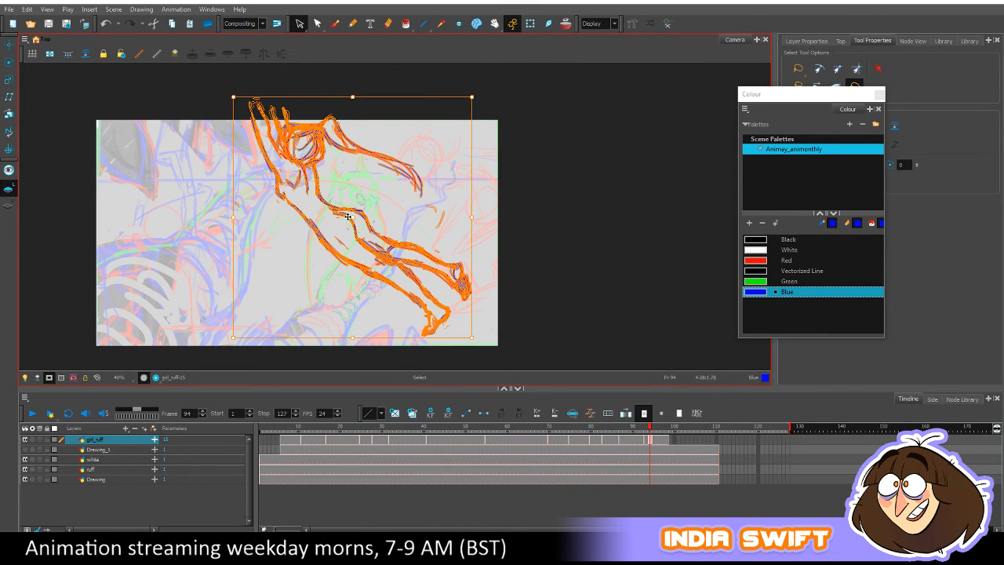
pyautogui.moveTo(350, 216); pyautogui.dragTo(441, 306)
pyautogui.hotkey('ctrl', 'z')
pyautogui.press('Escape')
# Select the whole stretched leap pose on frame 94, set its pivot near the feet, enlarge it and adjust its rotation.
pyautogui.moveTo(420, 133)
pyautogui.mouseDown()
pyautogui.moveTo(462, 351)
pyautogui.moveTo(428, 108)
pyautogui.moveTo(418, 132)
pyautogui.mouseUp()
pyautogui.moveTo(350, 216); pyautogui.dragTo(408, 261)
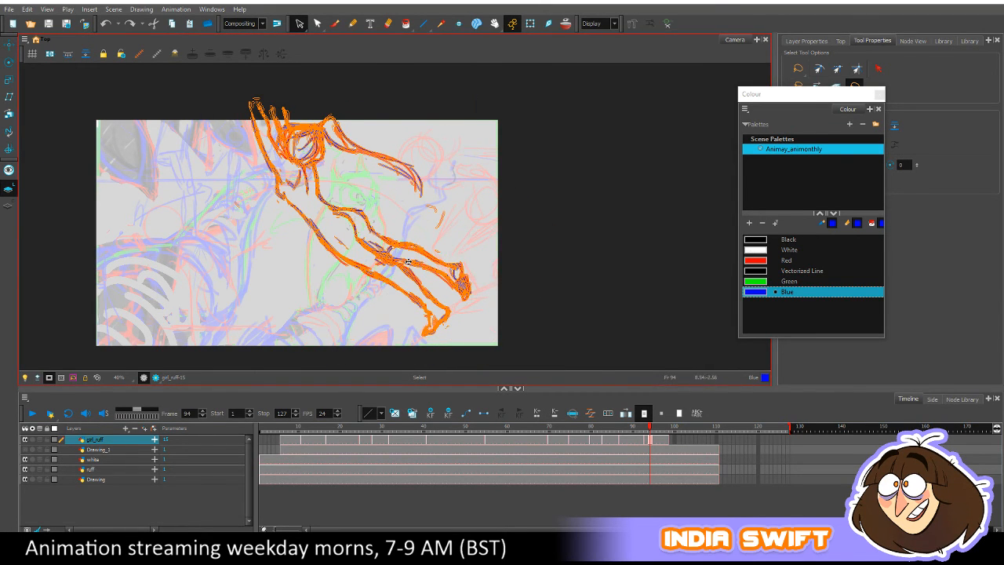
pyautogui.moveTo(440, 312); pyautogui.dragTo(440, 316)
pyautogui.moveTo(474, 94); pyautogui.dragTo(480, 88)
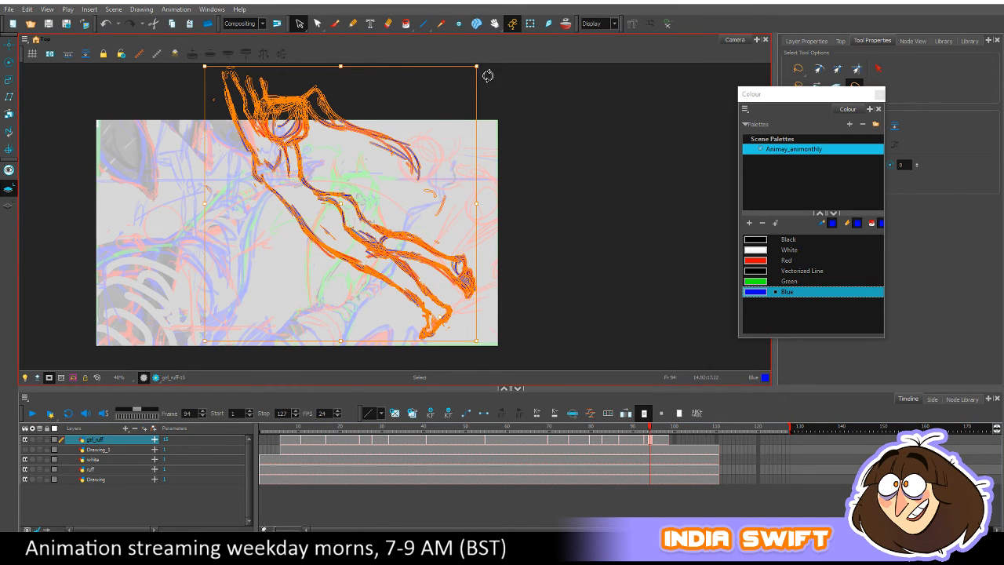
pyautogui.moveTo(478, 69)
pyautogui.mouseDown()
pyautogui.moveTo(469, 74)
pyautogui.moveTo(474, 86)
pyautogui.mouseUp()
# Select the whole bent-leg pose on frame 95, move it slightly left, and compare it with the stretched pose on frame 94.
pyautogui.press(',')
pyautogui.press('.')
pyautogui.press('.')
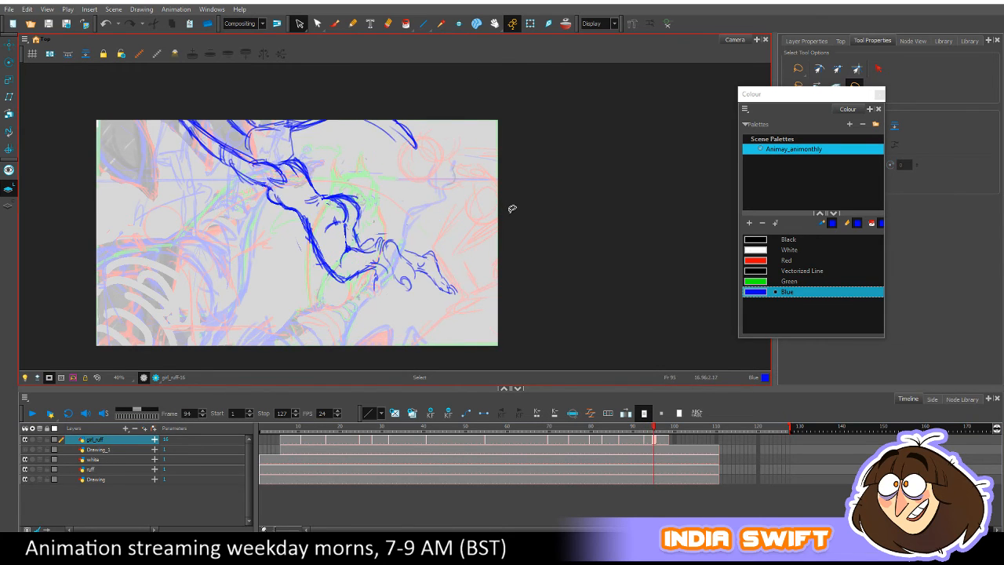
pyautogui.press(',')
pyautogui.press('.')
pyautogui.moveTo(486, 274)
pyautogui.mouseDown()
pyautogui.moveTo(169, 116)
pyautogui.moveTo(424, 82)
pyautogui.mouseUp()
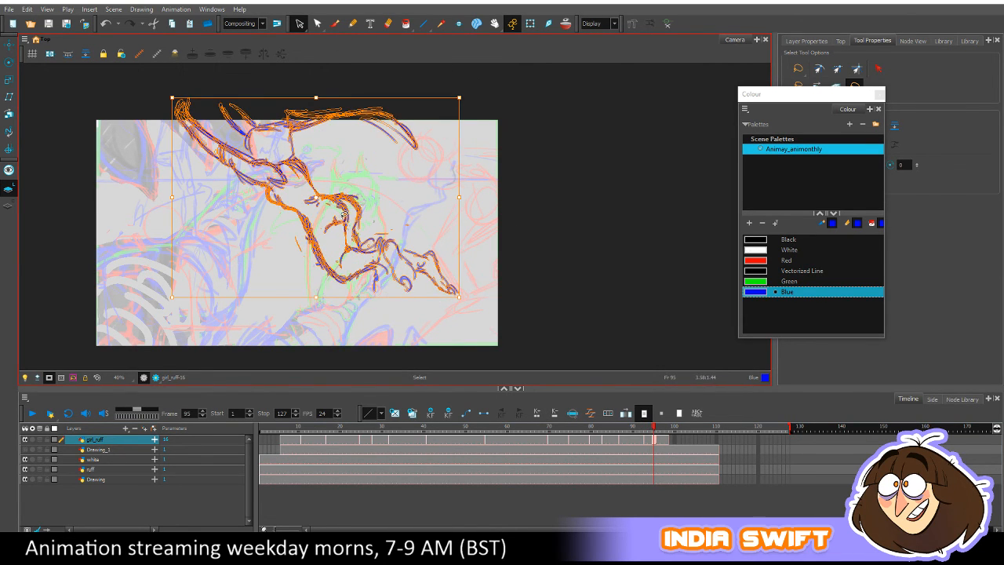
pyautogui.moveTo(342, 216)
pyautogui.mouseDown()
pyautogui.moveTo(242, 210)
pyautogui.moveTo(513, 215)
pyautogui.moveTo(349, 314)
pyautogui.mouseUp()
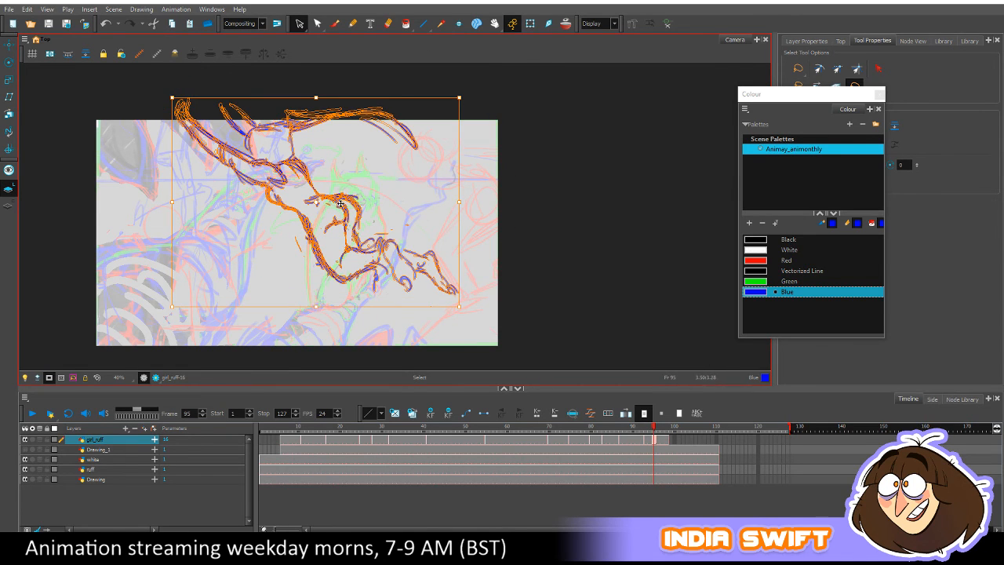
pyautogui.moveTo(341, 203); pyautogui.dragTo(323, 203)
pyautogui.press(',')
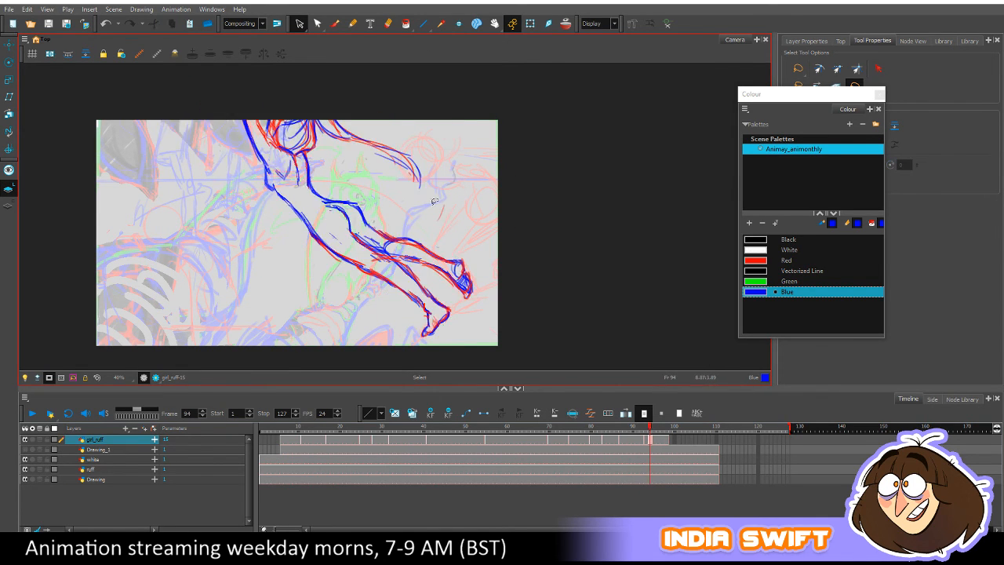
pyautogui.press('.')
pyautogui.press(',')
pyautogui.press('.')
# Reselect the bent-leg pose on frame 95 and scale it down slightly.
pyautogui.moveTo(653, 428)
pyautogui.mouseDown()
pyautogui.moveTo(630, 428)
pyautogui.moveTo(653, 428)
pyautogui.mouseUp()
pyautogui.moveTo(443, 106)
pyautogui.mouseDown()
pyautogui.moveTo(428, 309)
pyautogui.moveTo(149, 118)
pyautogui.moveTo(422, 84)
pyautogui.moveTo(437, 104)
pyautogui.mouseUp()
pyautogui.click(470, 111)
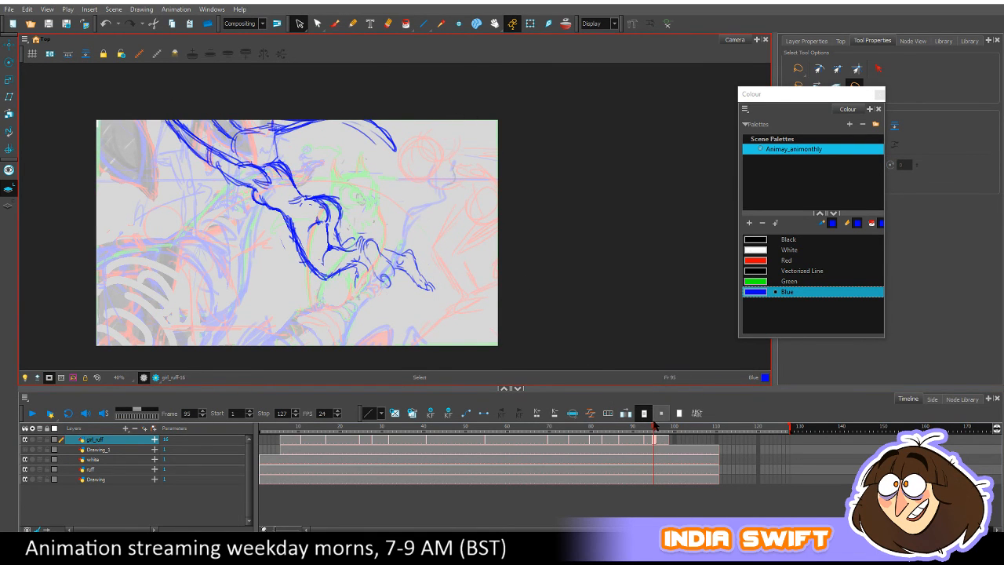
pyautogui.moveTo(653, 428)
pyautogui.mouseDown()
pyautogui.moveTo(581, 424)
pyautogui.moveTo(669, 423)
pyautogui.moveTo(568, 410)
pyautogui.moveTo(526, 417)
pyautogui.moveTo(663, 418)
pyautogui.moveTo(655, 421)
pyautogui.mouseUp()
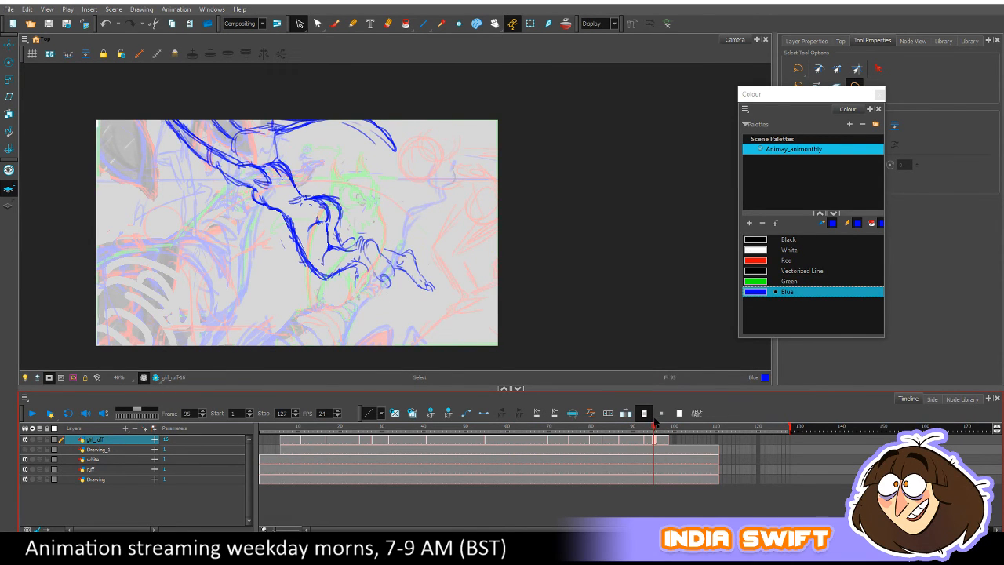
pyautogui.moveTo(413, 311); pyautogui.dragTo(162, 90)
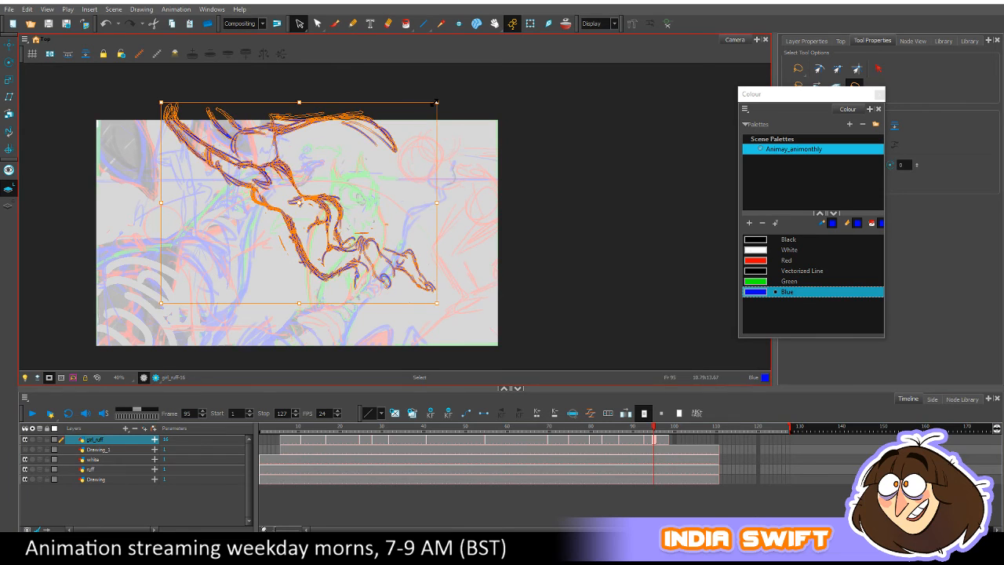
pyautogui.moveTo(436, 102); pyautogui.dragTo(433, 104)
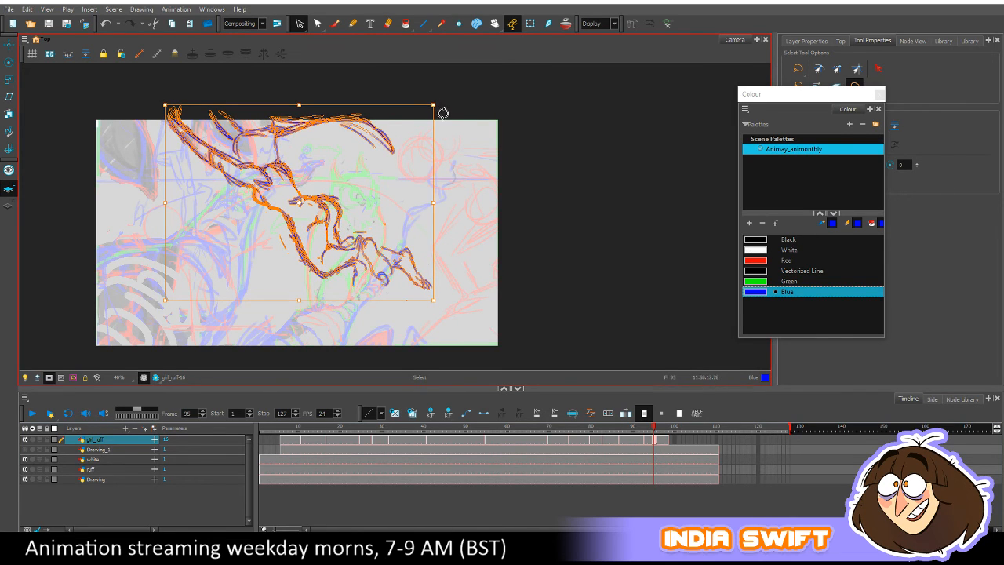
pyautogui.click(487, 156)
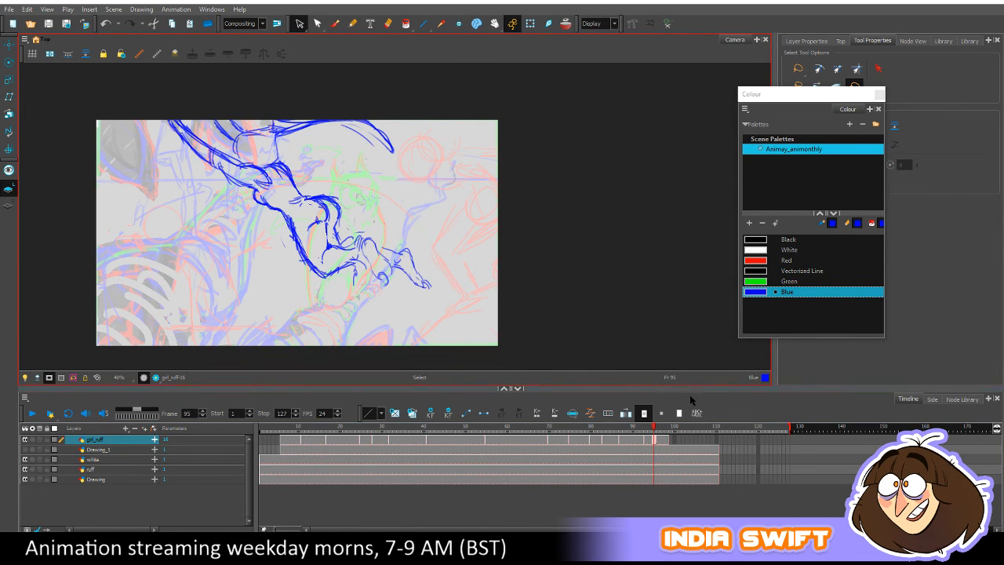
# Select the bent-leg pose on frame 96, rotate it slightly and nudge it left.
pyautogui.moveTo(656, 429)
pyautogui.mouseDown()
pyautogui.moveTo(637, 430)
pyautogui.moveTo(665, 431)
pyautogui.moveTo(634, 431)
pyautogui.moveTo(658, 430)
pyautogui.mouseUp()
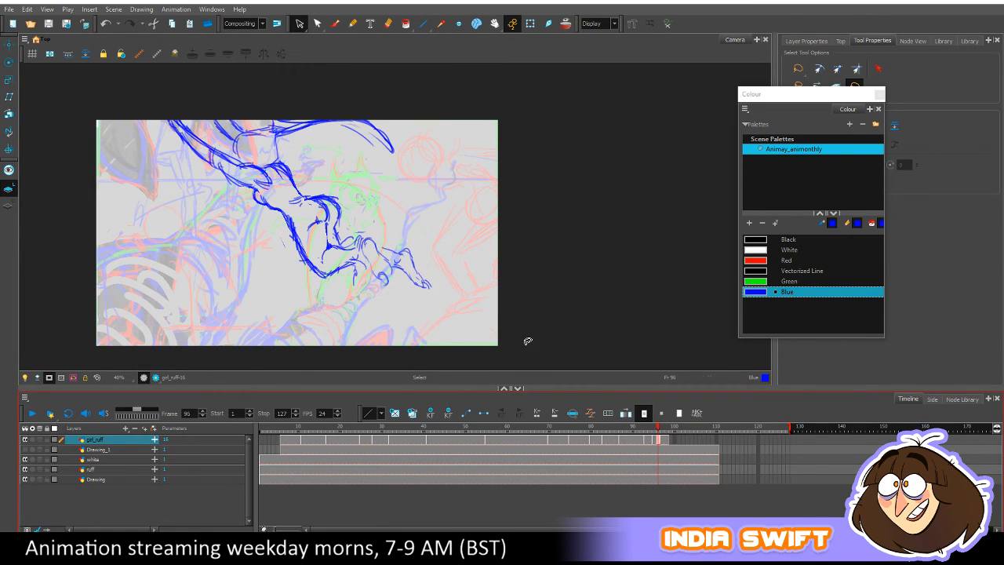
pyautogui.moveTo(526, 337)
pyautogui.mouseDown()
pyautogui.moveTo(183, 105)
pyautogui.moveTo(439, 264)
pyautogui.mouseUp()
pyautogui.moveTo(439, 303); pyautogui.dragTo(455, 290)
pyautogui.moveTo(319, 200); pyautogui.dragTo(315, 200)
pyautogui.click(553, 334)
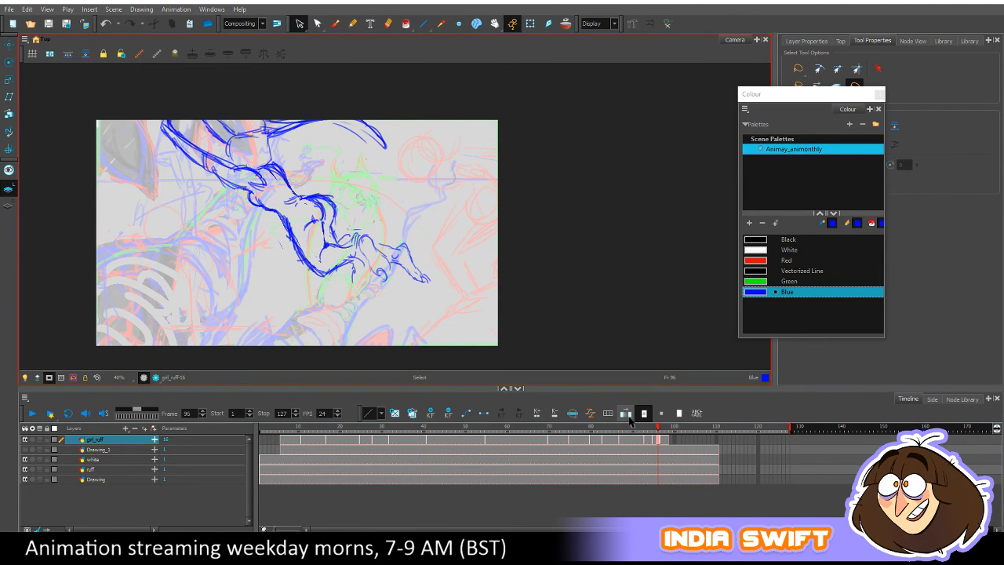
# Select the bent-leg pose on frame 95, nudge it slightly upward and check it against frame 96.
pyautogui.moveTo(657, 431)
pyautogui.mouseDown()
pyautogui.moveTo(641, 431)
pyautogui.moveTo(655, 433)
pyautogui.mouseUp()
pyautogui.moveTo(394, 307)
pyautogui.mouseDown()
pyautogui.moveTo(212, 69)
pyautogui.moveTo(424, 208)
pyautogui.mouseUp()
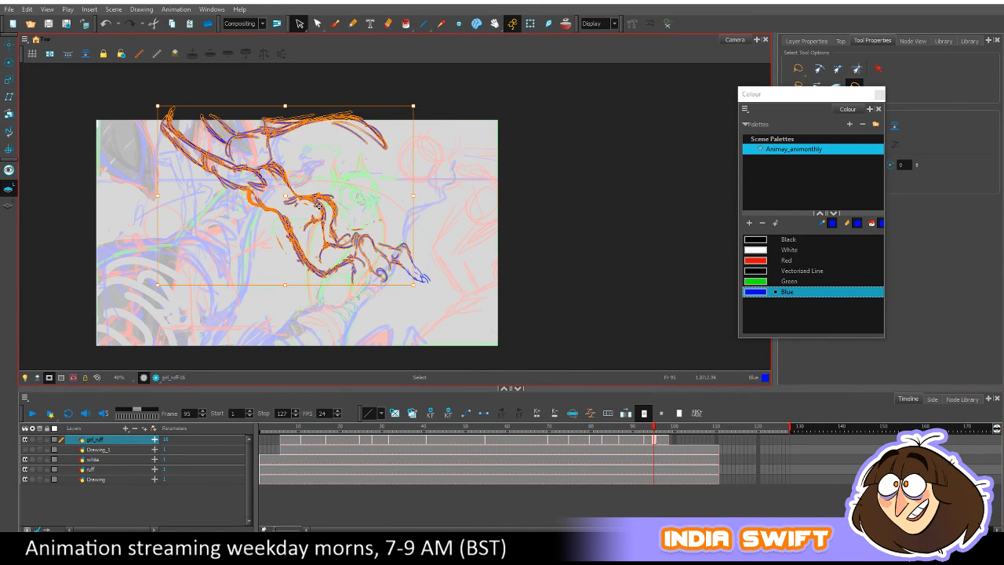
pyautogui.moveTo(316, 210); pyautogui.dragTo(317, 205)
pyautogui.click(483, 217)
pyautogui.moveTo(633, 429); pyautogui.dragTo(658, 432)
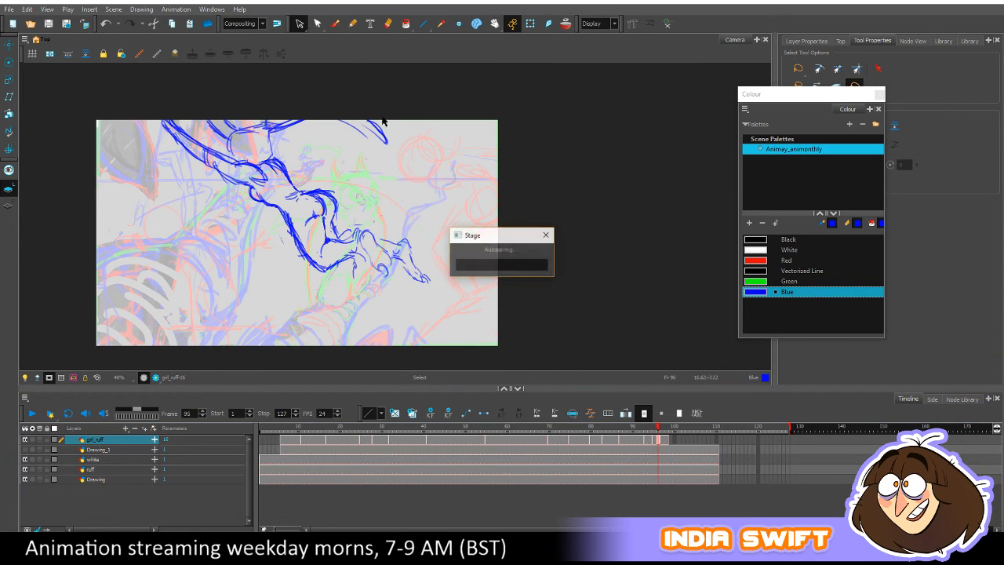
pyautogui.click(334, 22)
pyautogui.click(297, 23)
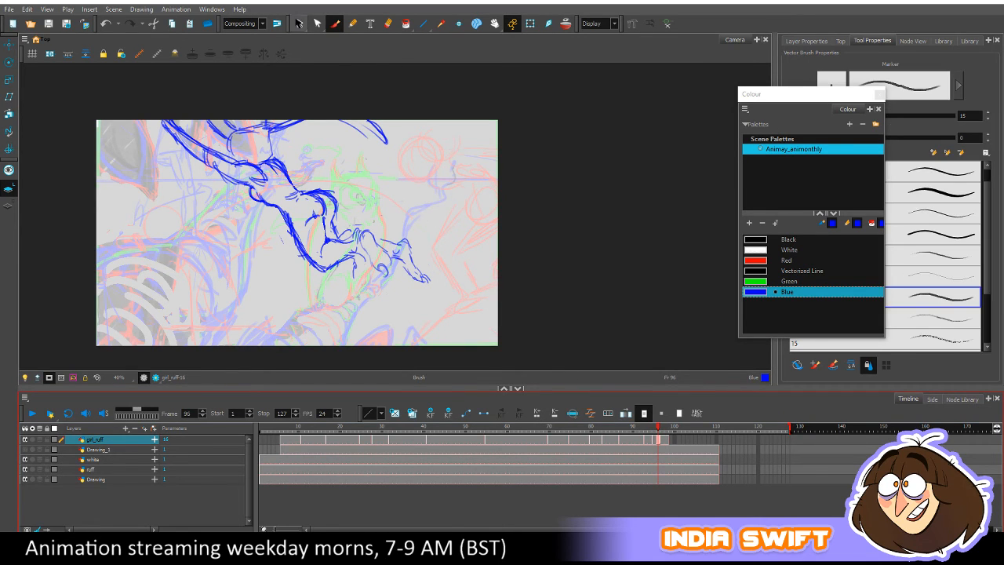
pyautogui.moveTo(464, 209)
pyautogui.mouseDown()
pyautogui.moveTo(175, 247)
pyautogui.moveTo(384, 59)
pyautogui.moveTo(439, 98)
pyautogui.mouseUp()
pyautogui.click(453, 99)
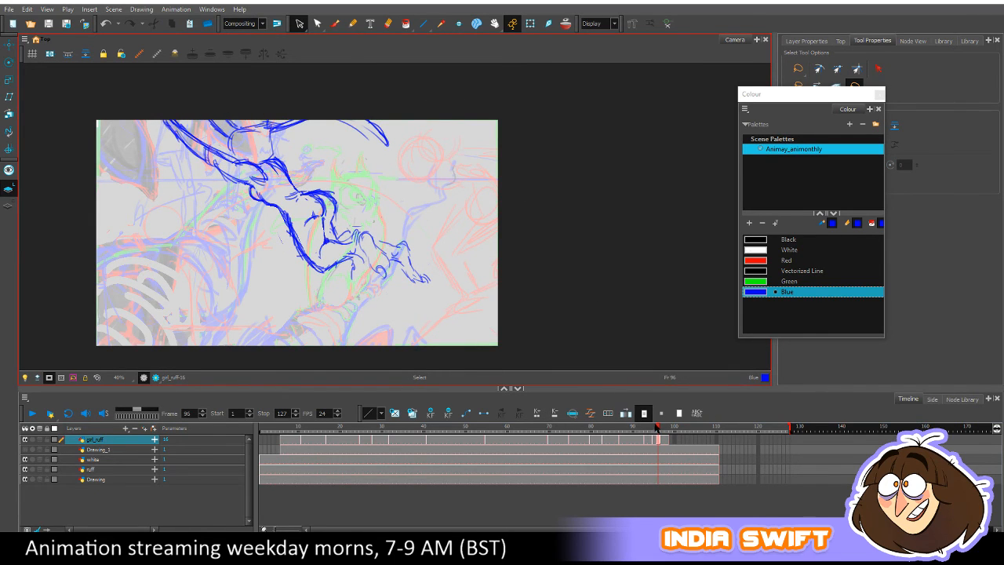
# Start a new drawing on frame 99 of girl_ruff with short blue brush strokes beside the dark spike on the background.
pyautogui.moveTo(657, 429)
pyautogui.mouseDown()
pyautogui.moveTo(640, 429)
pyautogui.moveTo(663, 431)
pyautogui.mouseUp()
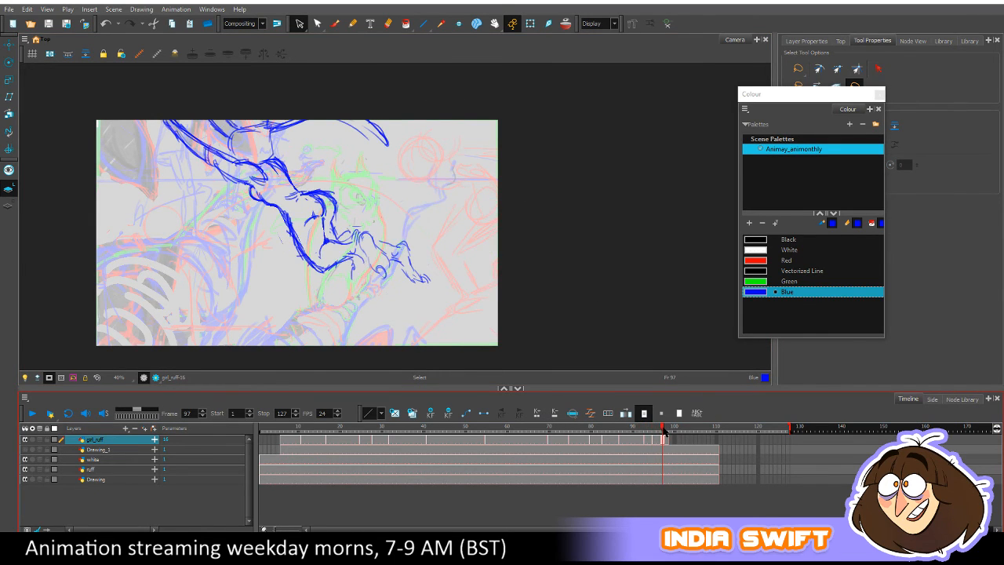
pyautogui.click(334, 23)
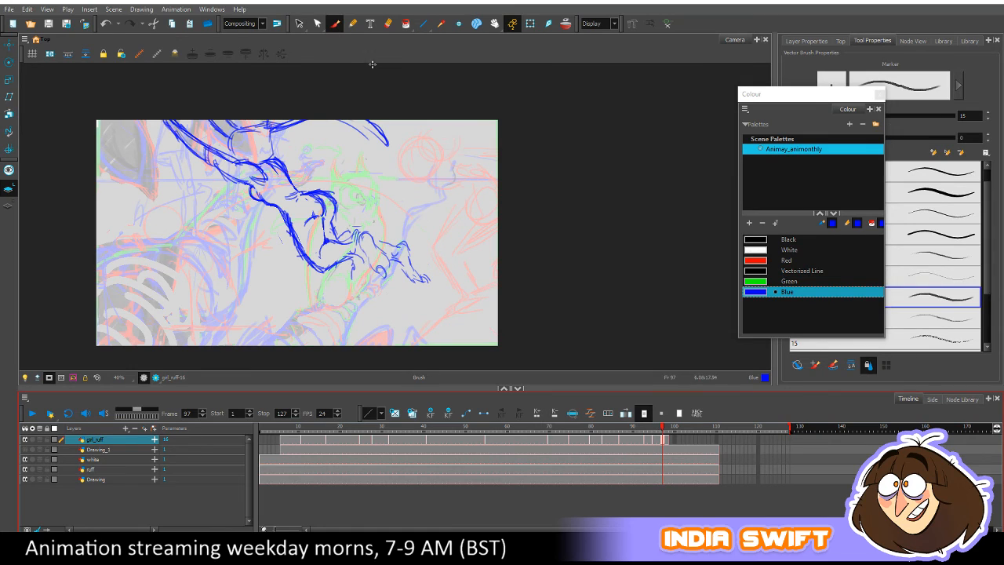
pyautogui.press('.')
pyautogui.press('.')
pyautogui.press(',')
pyautogui.press('.')
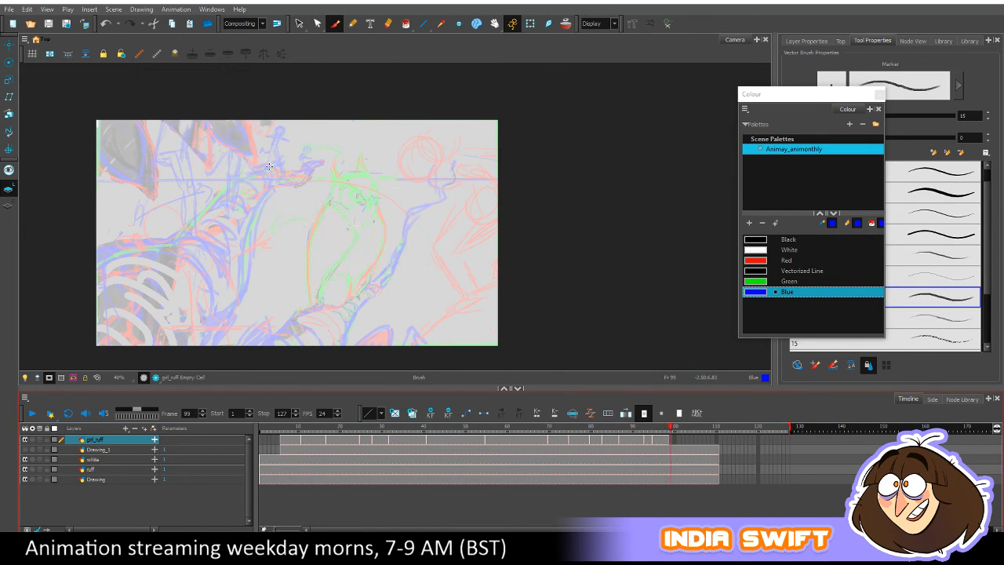
pyautogui.press(',')
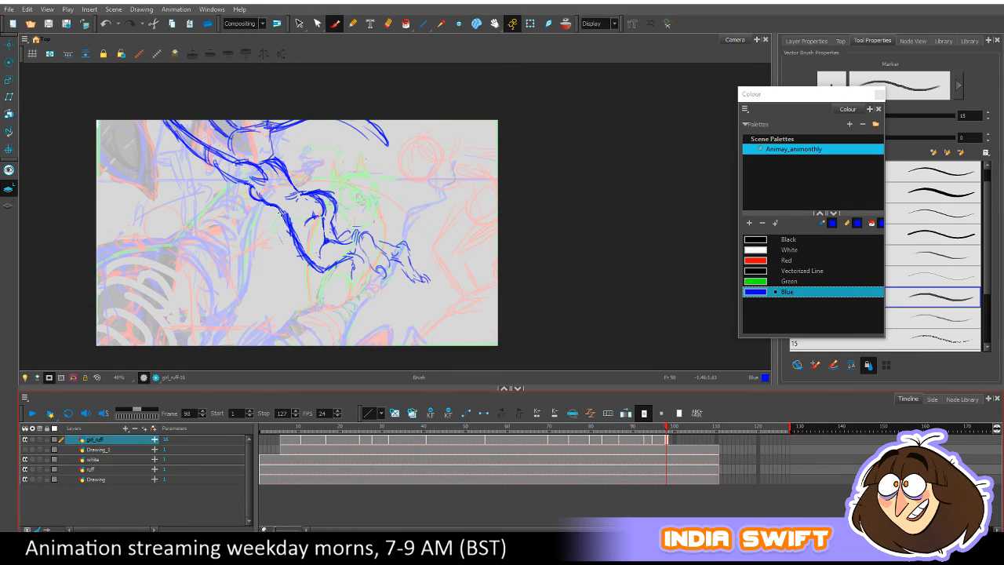
pyautogui.press('.')
pyautogui.moveTo(149, 203)
pyautogui.mouseDown()
pyautogui.moveTo(143, 227)
pyautogui.moveTo(162, 205)
pyautogui.moveTo(183, 210)
pyautogui.moveTo(179, 234)
pyautogui.mouseUp()
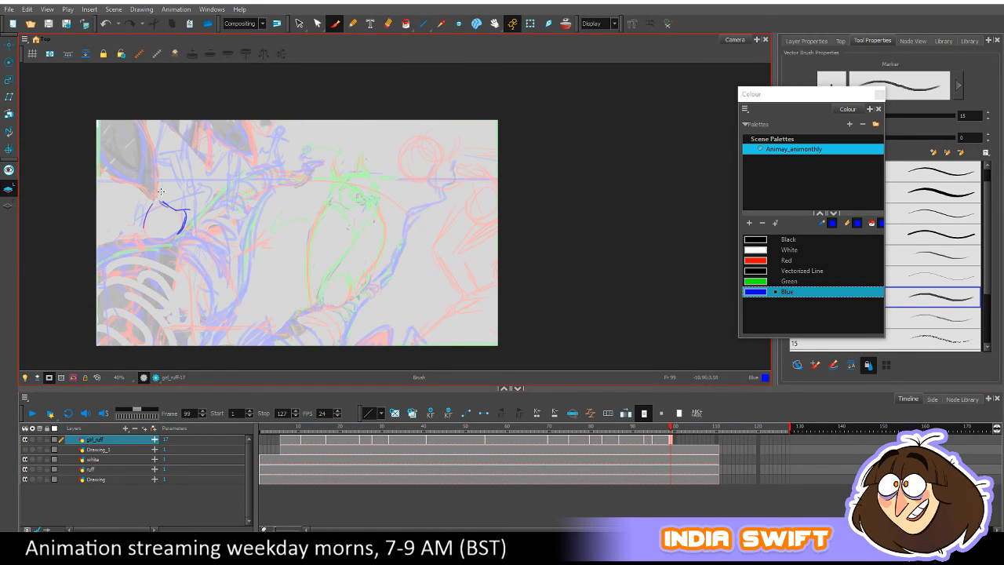
pyautogui.moveTo(166, 186)
pyautogui.mouseDown()
pyautogui.moveTo(249, 148)
pyautogui.moveTo(266, 169)
pyautogui.moveTo(207, 141)
pyautogui.moveTo(255, 130)
pyautogui.moveTo(160, 189)
pyautogui.moveTo(197, 161)
pyautogui.moveTo(268, 138)
pyautogui.moveTo(202, 149)
pyautogui.moveTo(158, 191)
pyautogui.mouseUp()
# Redraw the long limb on frame 99 as a straighter blue sweep to the canvas's upper edge, and close the small shape below it.
pyautogui.press(',')
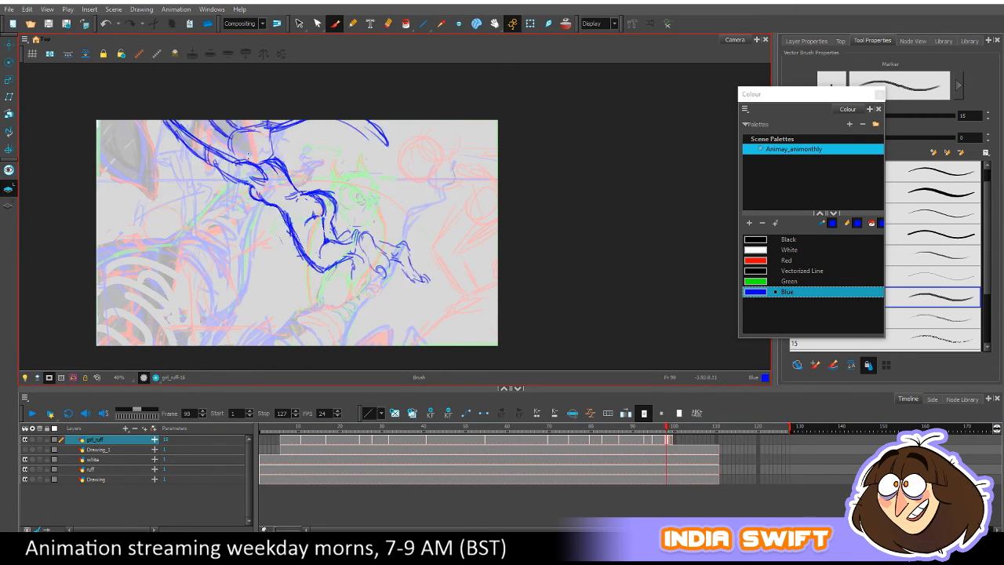
pyautogui.press('.')
pyautogui.press(',')
pyautogui.press('.')
pyautogui.press(',')
pyautogui.press('.')
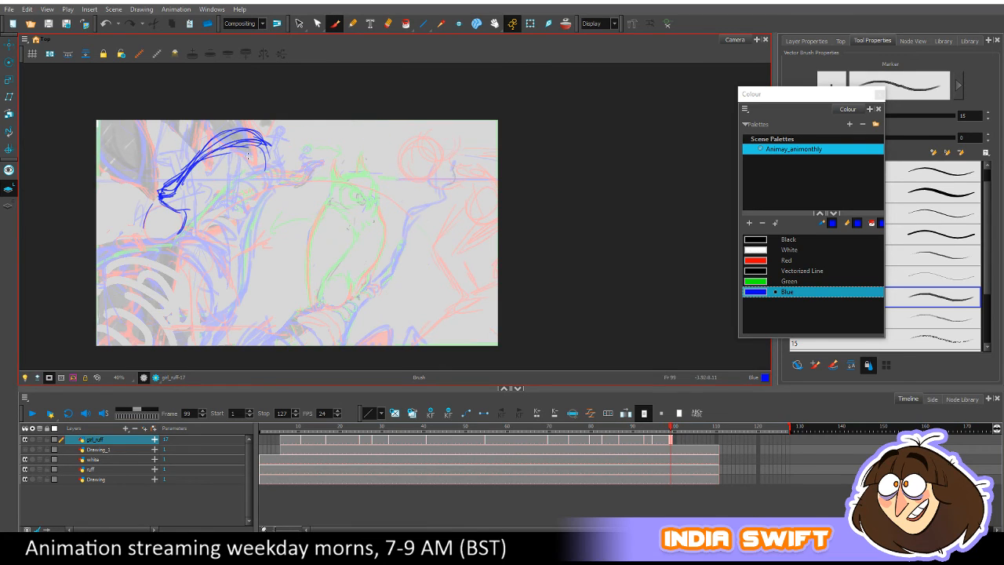
pyautogui.moveTo(211, 147)
pyautogui.mouseDown()
pyautogui.moveTo(257, 122)
pyautogui.moveTo(200, 161)
pyautogui.moveTo(263, 137)
pyautogui.moveTo(273, 145)
pyautogui.moveTo(261, 161)
pyautogui.moveTo(253, 146)
pyautogui.moveTo(260, 157)
pyautogui.mouseUp()
pyautogui.hotkey('alt', 'b')
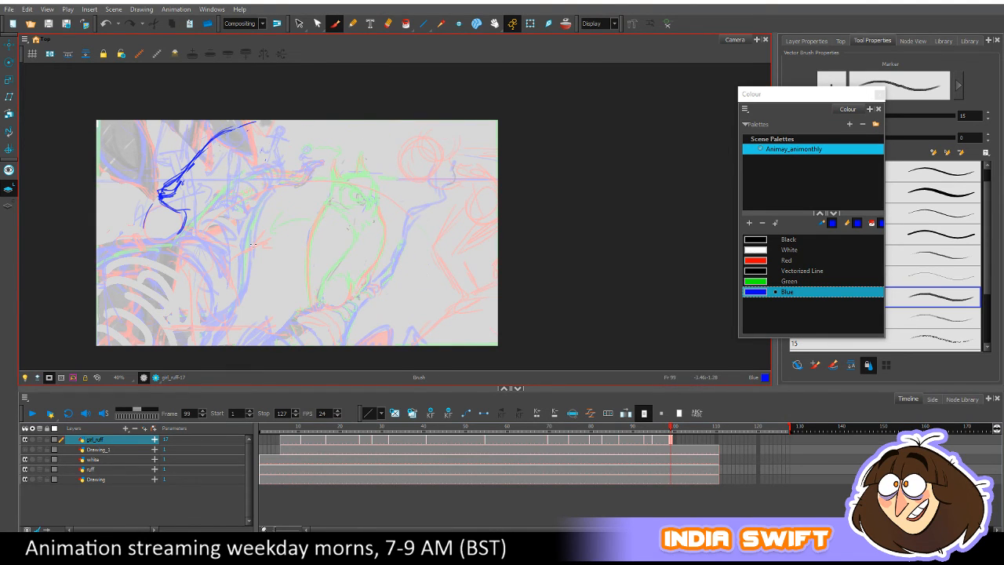
pyautogui.moveTo(181, 183)
pyautogui.mouseDown()
pyautogui.moveTo(212, 137)
pyautogui.moveTo(242, 118)
pyautogui.mouseUp()
pyautogui.moveTo(145, 233)
pyautogui.mouseDown()
pyautogui.moveTo(165, 200)
pyautogui.moveTo(158, 239)
pyautogui.mouseUp()
pyautogui.press(',')
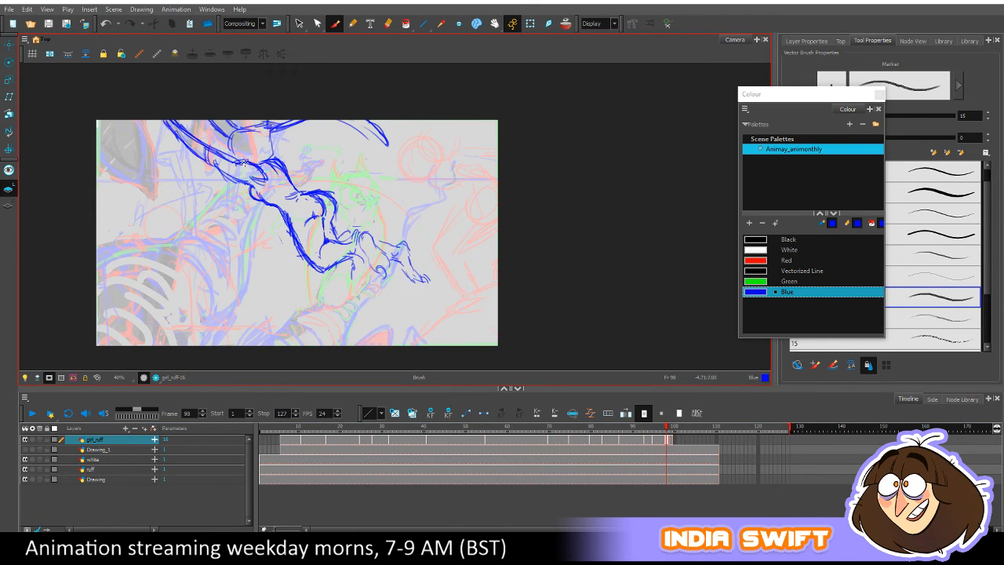
pyautogui.press('.')
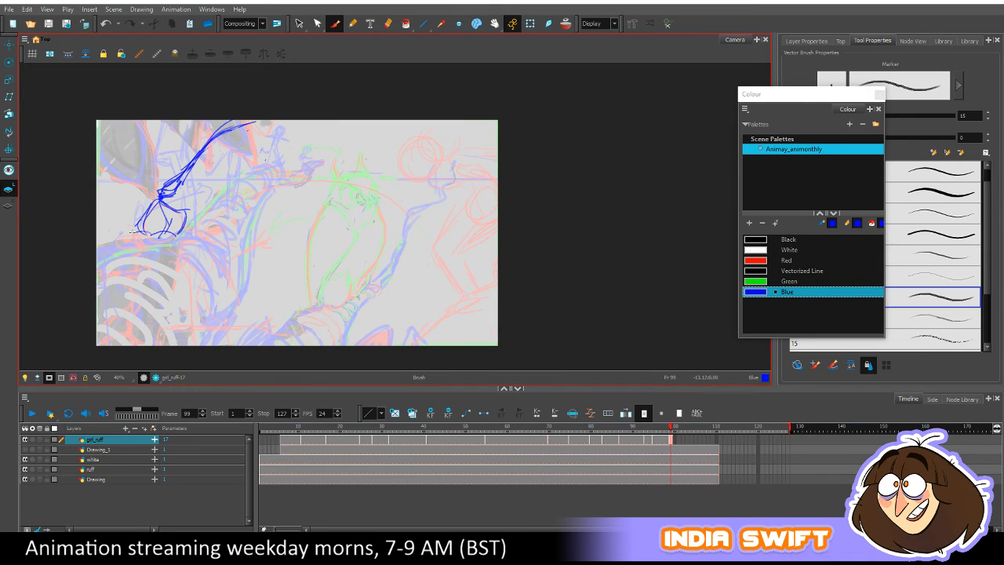
# Sketch a long, flat blue form along the base of the frame 99 figure, flipping to frame 98 to compare.
pyautogui.moveTo(117, 232)
pyautogui.mouseDown()
pyautogui.moveTo(109, 240)
pyautogui.moveTo(136, 227)
pyautogui.moveTo(182, 253)
pyautogui.moveTo(181, 238)
pyautogui.moveTo(140, 227)
pyautogui.mouseUp()
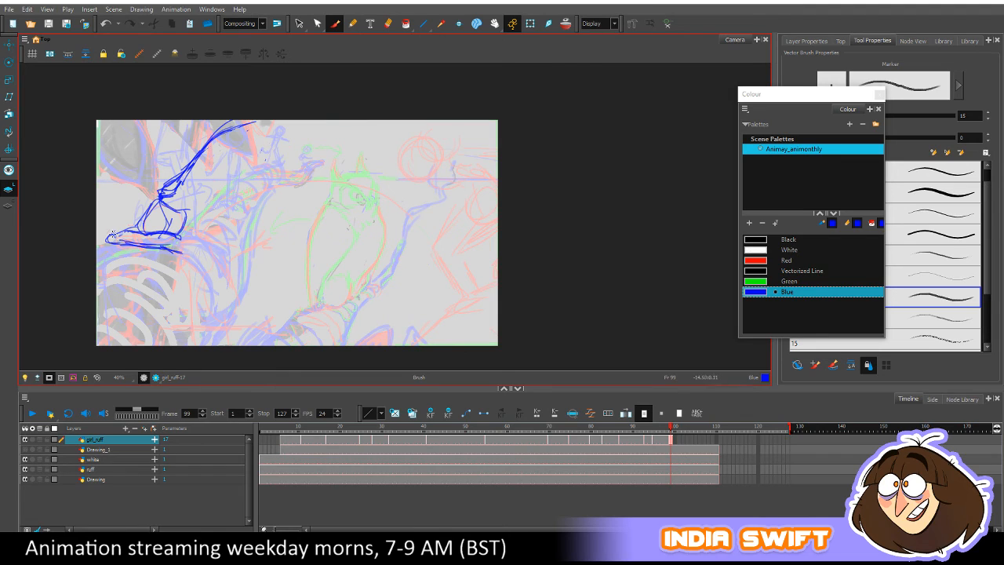
pyautogui.press(',')
pyautogui.press('.')
pyautogui.moveTo(110, 228); pyautogui.dragTo(134, 232)
pyautogui.press(',')
pyautogui.press('.')
# Add curved, downward-sweeping blue strokes at the right end of the flat form on frame 99, and save the scene.
pyautogui.moveTo(188, 218)
pyautogui.mouseDown()
pyautogui.moveTo(209, 234)
pyautogui.moveTo(189, 234)
pyautogui.moveTo(199, 247)
pyautogui.moveTo(185, 229)
pyautogui.moveTo(197, 239)
pyautogui.mouseUp()
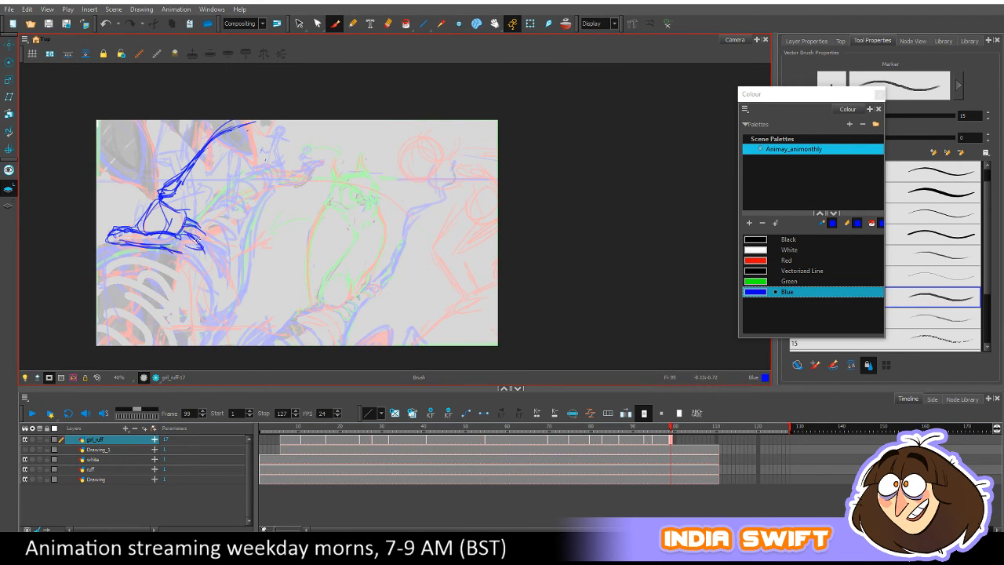
pyautogui.hotkey('ctrl', 's')
pyautogui.press(',')
pyautogui.press('.')
pyautogui.press(',')
pyautogui.press('.')
pyautogui.moveTo(186, 225); pyautogui.dragTo(218, 258)
pyautogui.press(',')
pyautogui.press('.')
pyautogui.moveTo(207, 226)
pyautogui.mouseDown()
pyautogui.moveTo(218, 241)
pyautogui.moveTo(201, 249)
pyautogui.mouseUp()
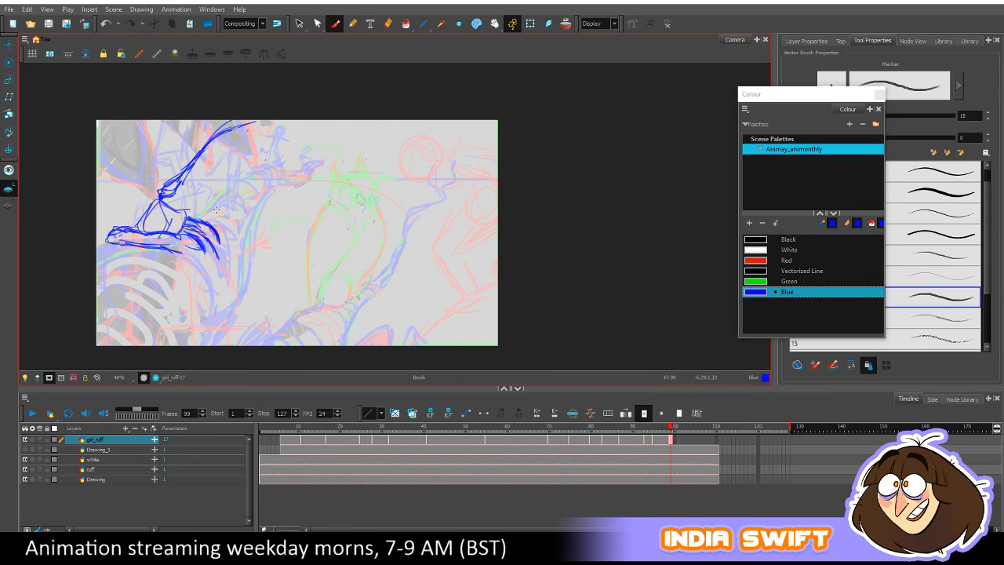
pyautogui.press(',')
pyautogui.press('.')
pyautogui.moveTo(230, 262); pyautogui.dragTo(233, 271)
pyautogui.press(',')
pyautogui.press('.')
# Switch the brush colour to Red and trace over the curved blue strokes on frame 99, extending them downward.
pyautogui.click(747, 259)
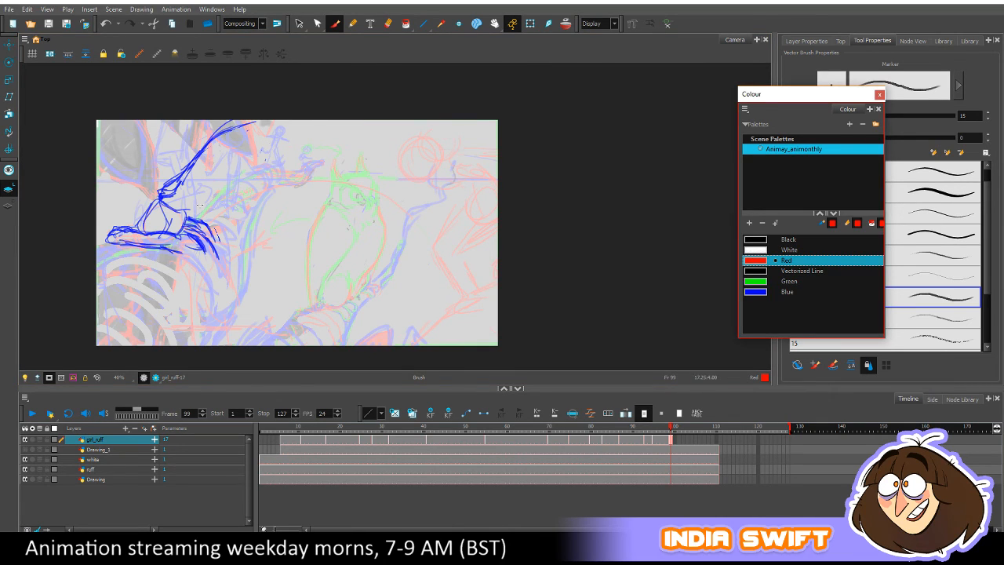
pyautogui.moveTo(188, 219); pyautogui.dragTo(201, 221)
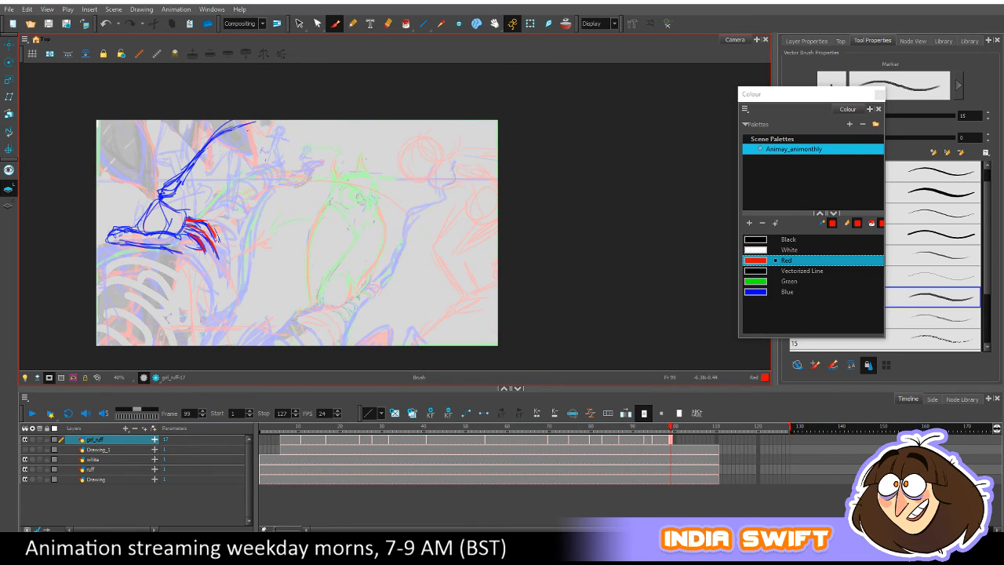
pyautogui.moveTo(217, 240); pyautogui.dragTo(229, 272)
pyautogui.moveTo(176, 256); pyautogui.dragTo(212, 287)
pyautogui.moveTo(216, 236); pyautogui.dragTo(224, 257)
pyautogui.hotkey('alt', 'b')
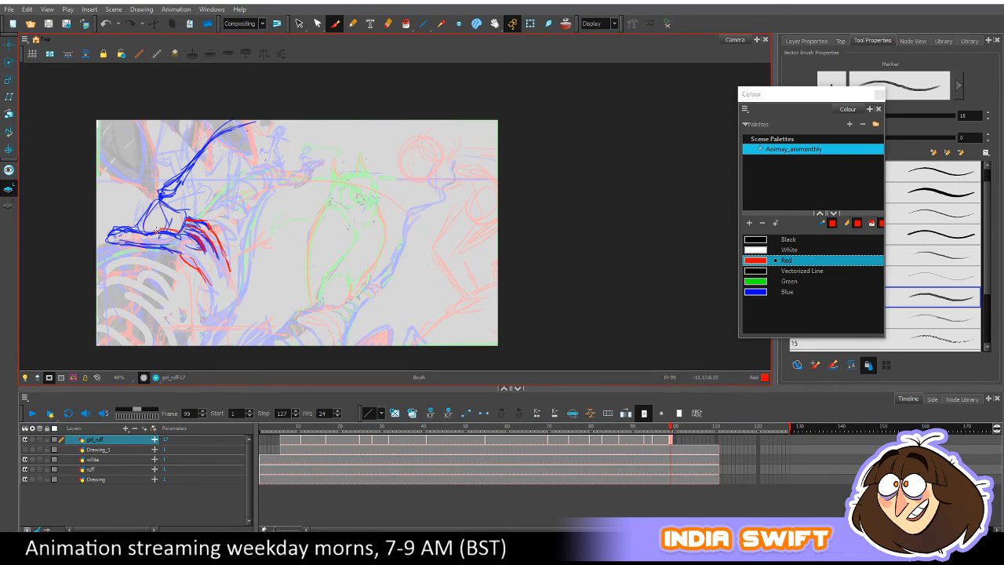
# Outline the long flat form on frame 99 in red, join it to the curved strokes, and compare with frame 98.
pyautogui.moveTo(156, 230)
pyautogui.mouseDown()
pyautogui.moveTo(181, 229)
pyautogui.moveTo(127, 230)
pyautogui.mouseUp()
pyautogui.press('f')
pyautogui.press('g')
pyautogui.moveTo(129, 243)
pyautogui.mouseDown()
pyautogui.moveTo(171, 242)
pyautogui.moveTo(203, 282)
pyautogui.moveTo(224, 254)
pyautogui.moveTo(222, 283)
pyautogui.moveTo(237, 262)
pyautogui.moveTo(245, 268)
pyautogui.moveTo(231, 286)
pyautogui.mouseUp()
pyautogui.press(',')
pyautogui.press('.')
pyautogui.press(',')
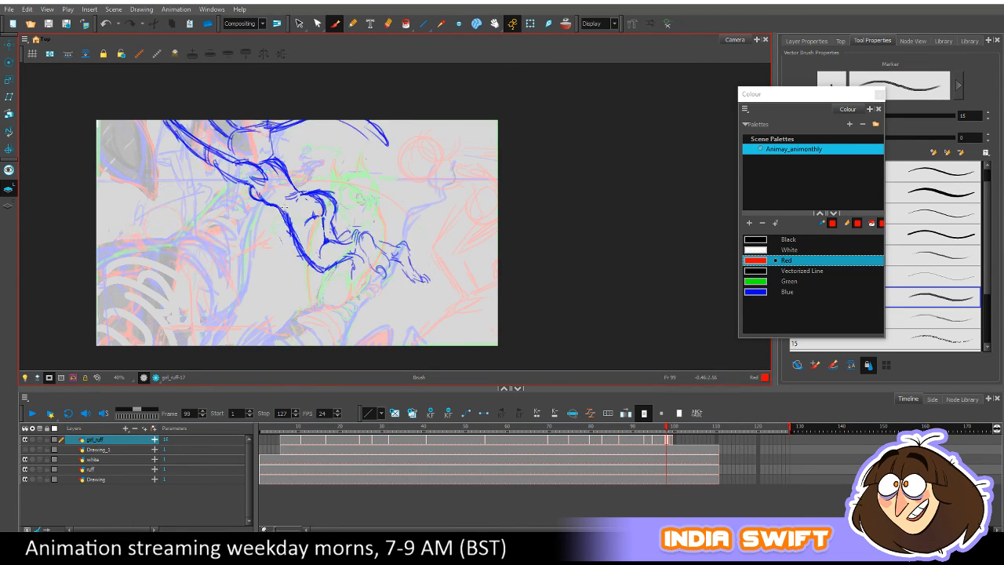
pyautogui.press('.')
pyautogui.press(',')
pyautogui.press('.')
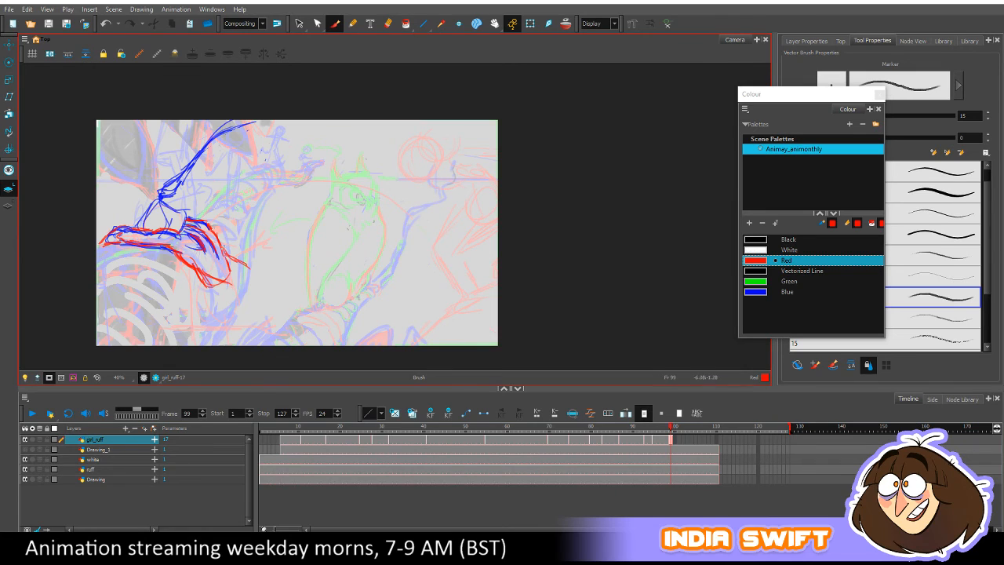
# Build up loose red strokes fanning out to the right of the curved lines on frame 99, checking them against frame 98.
pyautogui.moveTo(223, 245); pyautogui.dragTo(260, 252)
pyautogui.moveTo(228, 285); pyautogui.dragTo(258, 251)
pyautogui.moveTo(229, 285); pyautogui.dragTo(258, 259)
pyautogui.press(',')
pyautogui.press('.')
pyautogui.press(',')
pyautogui.press('.')
pyautogui.moveTo(199, 274)
pyautogui.mouseDown()
pyautogui.moveTo(225, 284)
pyautogui.moveTo(195, 268)
pyautogui.moveTo(246, 272)
pyautogui.mouseUp()
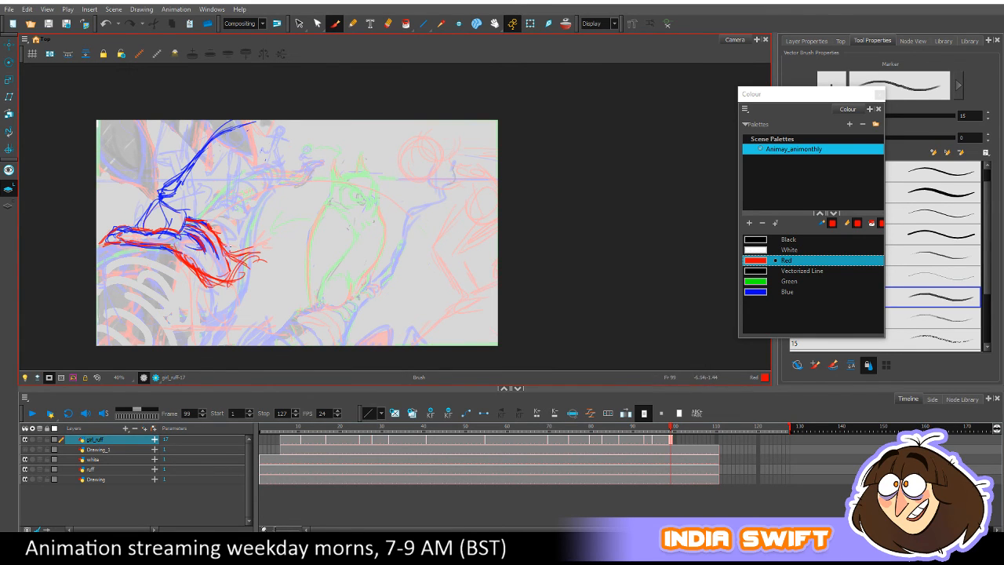
pyautogui.moveTo(188, 255)
pyautogui.mouseDown()
pyautogui.moveTo(241, 264)
pyautogui.moveTo(265, 229)
pyautogui.mouseUp()
pyautogui.moveTo(244, 241); pyautogui.dragTo(276, 236)
pyautogui.press(',')
pyautogui.press('.')
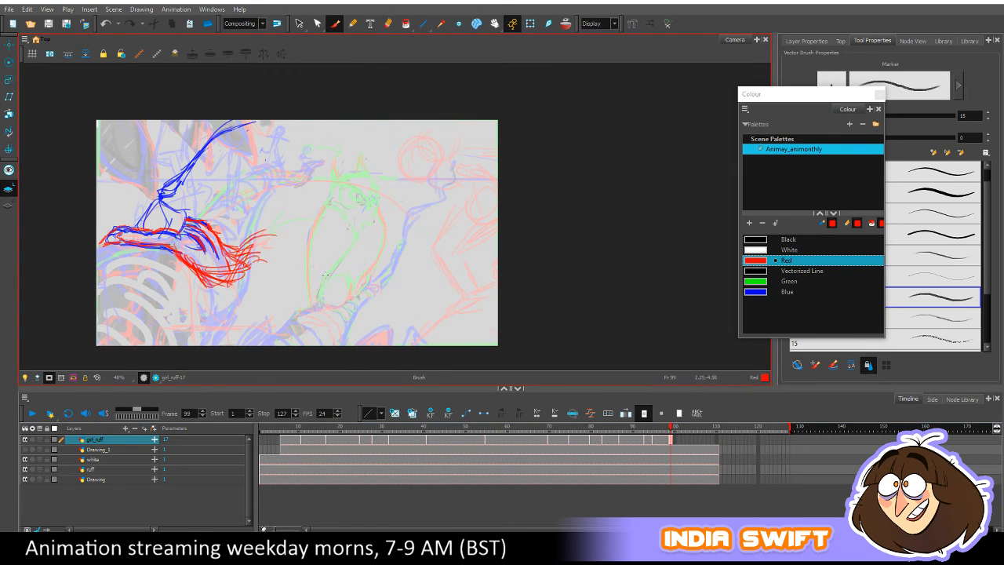
# Extend the red strokes at the right end of the form on frame 99, and move the Blue swatch directly below Red.
pyautogui.moveTo(239, 276); pyautogui.dragTo(269, 264)
pyautogui.moveTo(175, 264); pyautogui.dragTo(279, 267)
pyautogui.moveTo(756, 291); pyautogui.dragTo(756, 270)
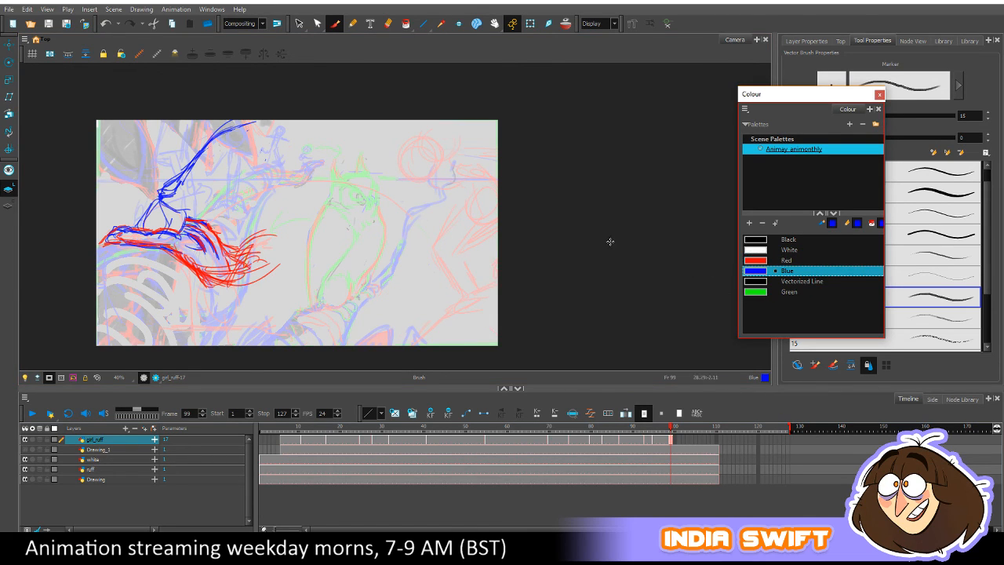
# Trace the form's lower edge and its curved right end in blue on frame 99, comparing with frame 98.
pyautogui.moveTo(115, 238)
pyautogui.mouseDown()
pyautogui.moveTo(231, 284)
pyautogui.moveTo(257, 275)
pyautogui.mouseUp()
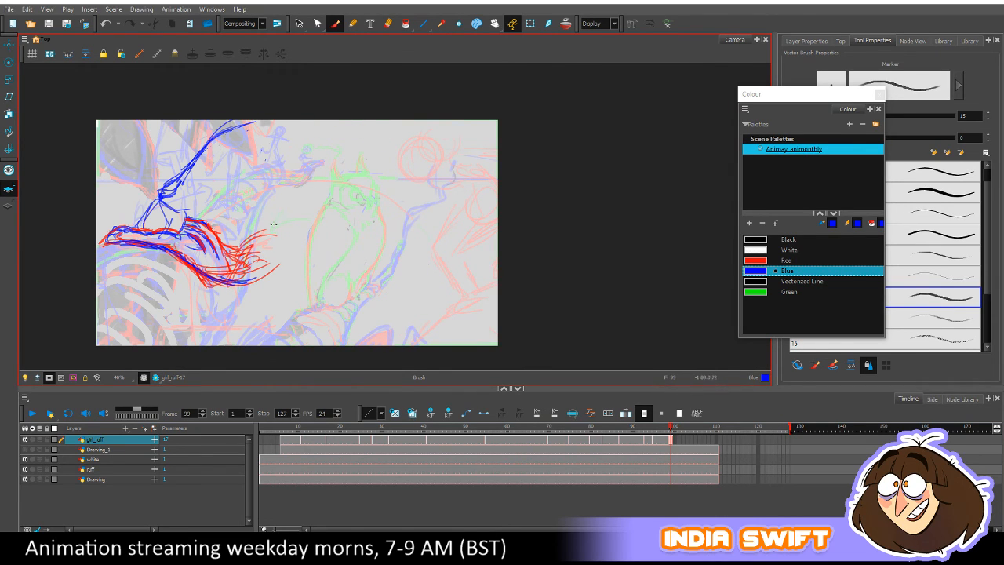
pyautogui.moveTo(214, 229)
pyautogui.mouseDown()
pyautogui.moveTo(232, 253)
pyautogui.moveTo(275, 230)
pyautogui.mouseUp()
pyautogui.press(',')
pyautogui.press('.')
pyautogui.moveTo(236, 262); pyautogui.dragTo(273, 241)
pyautogui.press(',')
pyautogui.press('.')
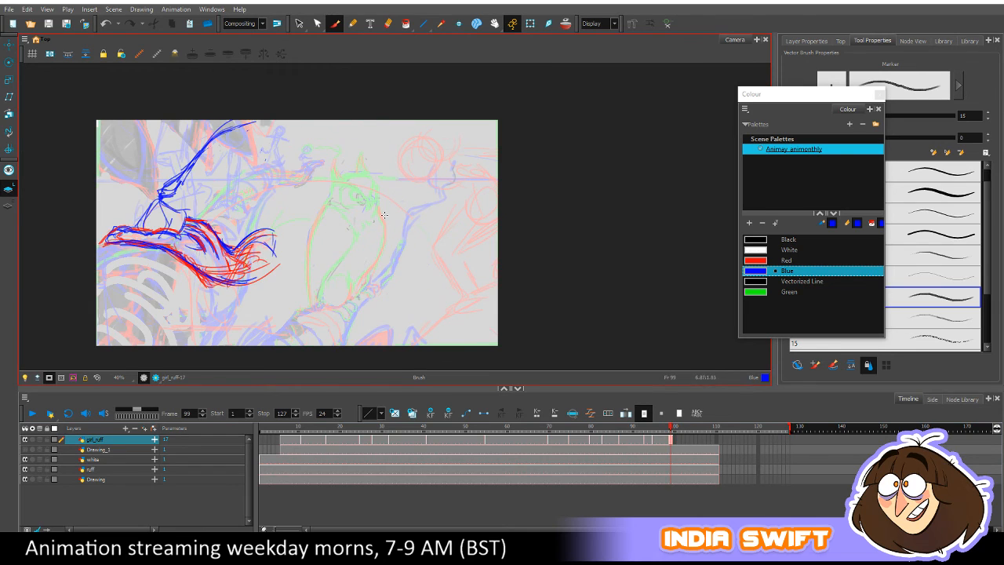
# Examine the leg motion by stepping back from frame 99 to frame 94 and forward again to frame 99.
pyautogui.press(',')
pyautogui.press('.')
pyautogui.press(',')
pyautogui.press(',')
pyautogui.press(',')
pyautogui.press(',')
pyautogui.press(',')
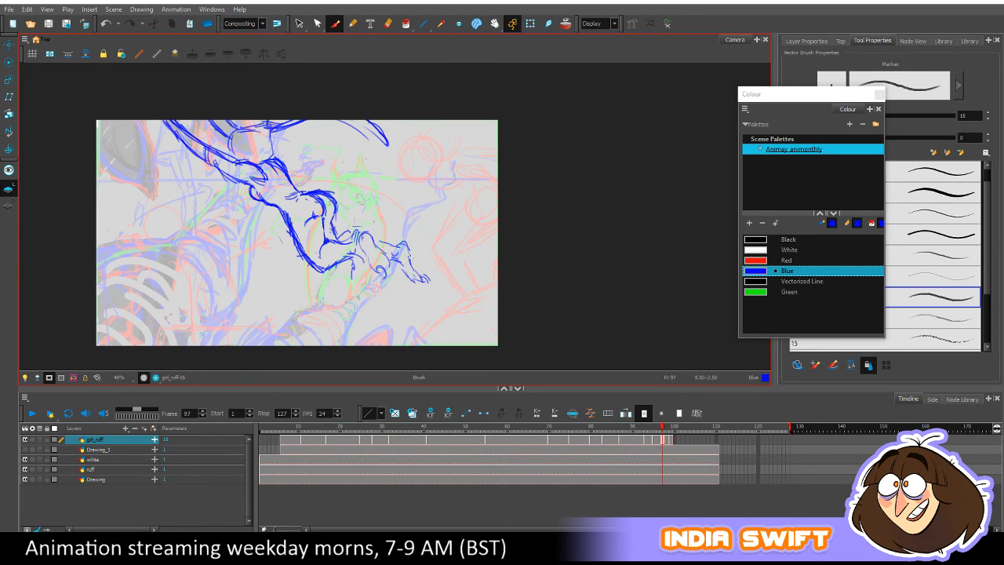
pyautogui.press('.')
pyautogui.press(',')
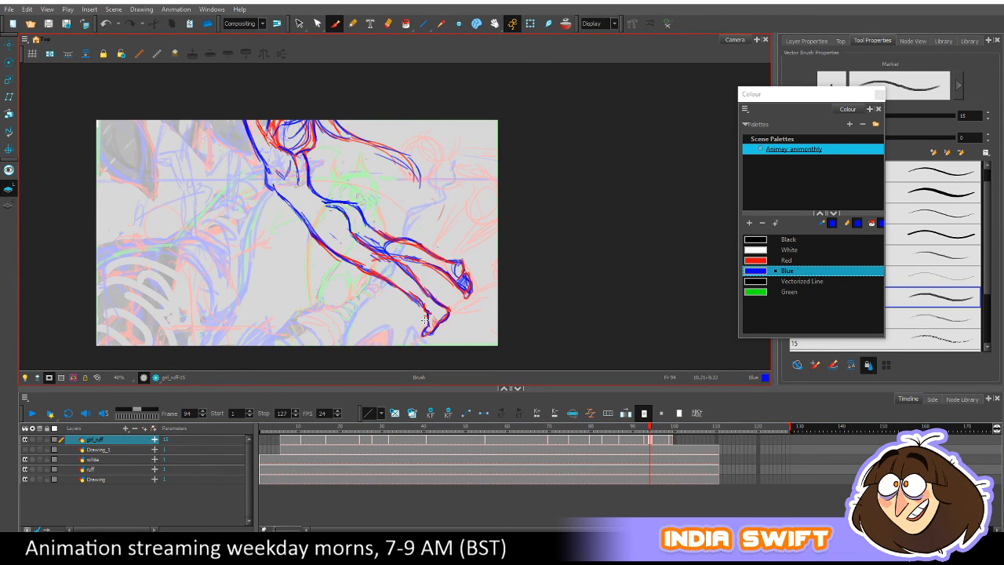
pyautogui.press('.')
pyautogui.press('.')
pyautogui.press('.')
pyautogui.press('.')
pyautogui.press('.')
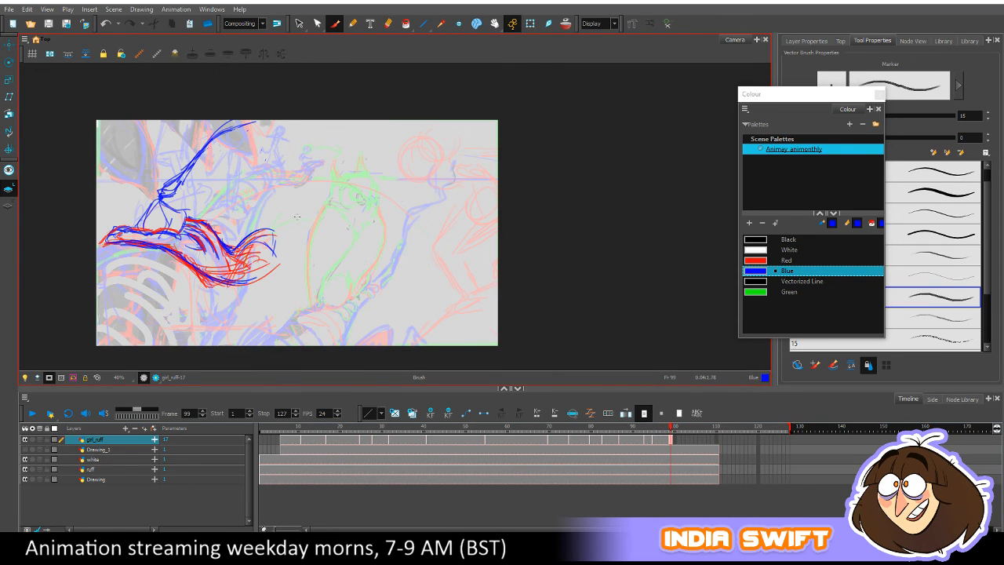
# Sketch the first blue lines of a raised lower leg right of the form on frame 99, checking against frame 98.
pyautogui.moveTo(293, 217); pyautogui.dragTo(305, 210)
pyautogui.moveTo(323, 204)
pyautogui.mouseDown()
pyautogui.moveTo(349, 214)
pyautogui.moveTo(298, 210)
pyautogui.moveTo(293, 265)
pyautogui.mouseUp()
pyautogui.press(',')
pyautogui.press('.')
pyautogui.press(',')
pyautogui.press('.')
pyautogui.press(',')
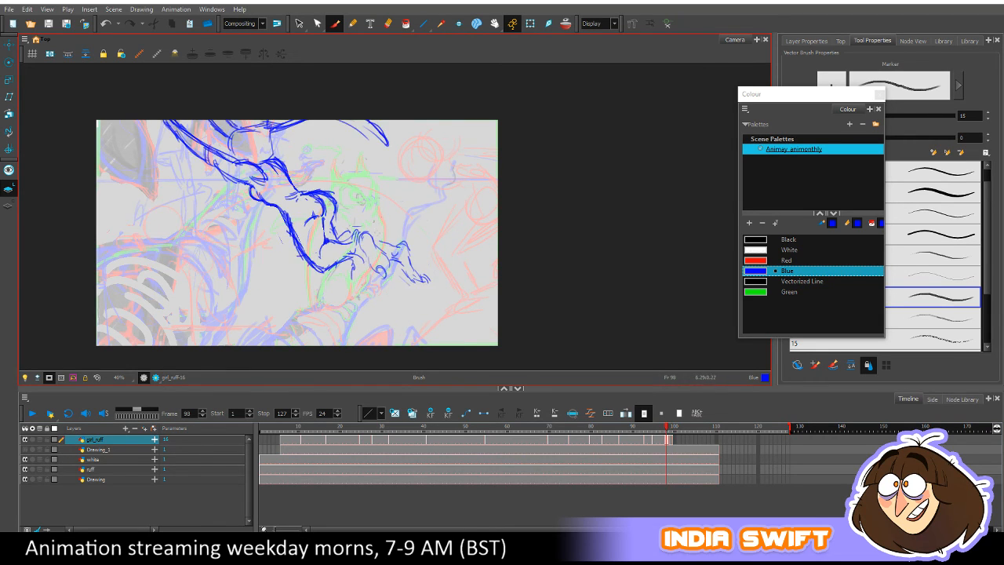
pyautogui.press('.')
# Add blue lines for the raised lower leg and its pointed foot on frame 99, compare with frame 98, and save the scene.
pyautogui.moveTo(351, 208)
pyautogui.mouseDown()
pyautogui.moveTo(318, 215)
pyautogui.moveTo(294, 269)
pyautogui.moveTo(226, 281)
pyautogui.moveTo(282, 279)
pyautogui.moveTo(321, 216)
pyautogui.moveTo(276, 259)
pyautogui.moveTo(225, 267)
pyautogui.moveTo(295, 249)
pyautogui.mouseUp()
pyautogui.press(',')
pyautogui.press('.')
pyautogui.press(',')
pyautogui.press('.')
pyautogui.press(',')
pyautogui.press('.')
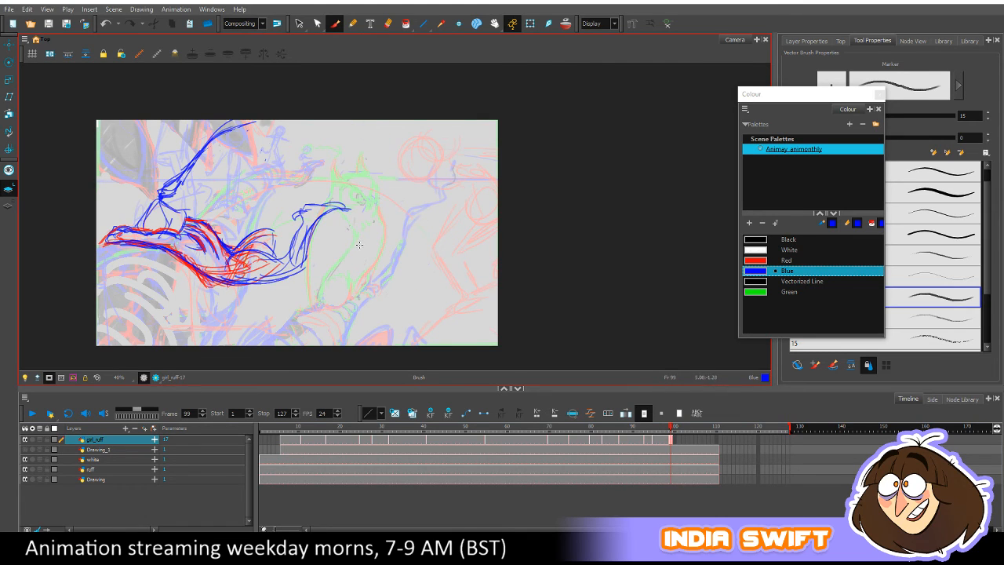
pyautogui.hotkey('ctrl', 's')
# Erase the hooked strokes above the thigh on frame 99, return to the Brush, and compare with frame 98.
pyautogui.moveTo(240, 245)
pyautogui.mouseDown()
pyautogui.moveTo(262, 227)
pyautogui.moveTo(274, 246)
pyautogui.mouseUp()
pyautogui.hotkey('alt', 'b')
pyautogui.press(',')
pyautogui.press('.')
pyautogui.press(',')
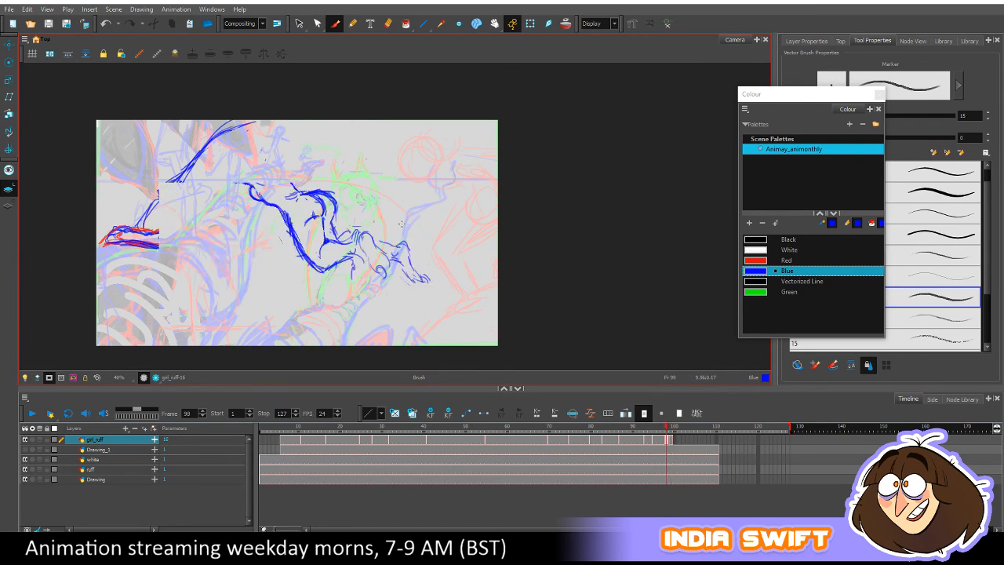
pyautogui.press('.')
# Build up the thigh's underside and the raised lower leg on frame 99 with repeated blue strokes.
pyautogui.moveTo(189, 256); pyautogui.dragTo(299, 293)
pyautogui.moveTo(224, 280)
pyautogui.mouseDown()
pyautogui.moveTo(292, 292)
pyautogui.moveTo(329, 255)
pyautogui.moveTo(315, 218)
pyautogui.moveTo(298, 276)
pyautogui.mouseUp()
pyautogui.moveTo(319, 243); pyautogui.dragTo(309, 257)
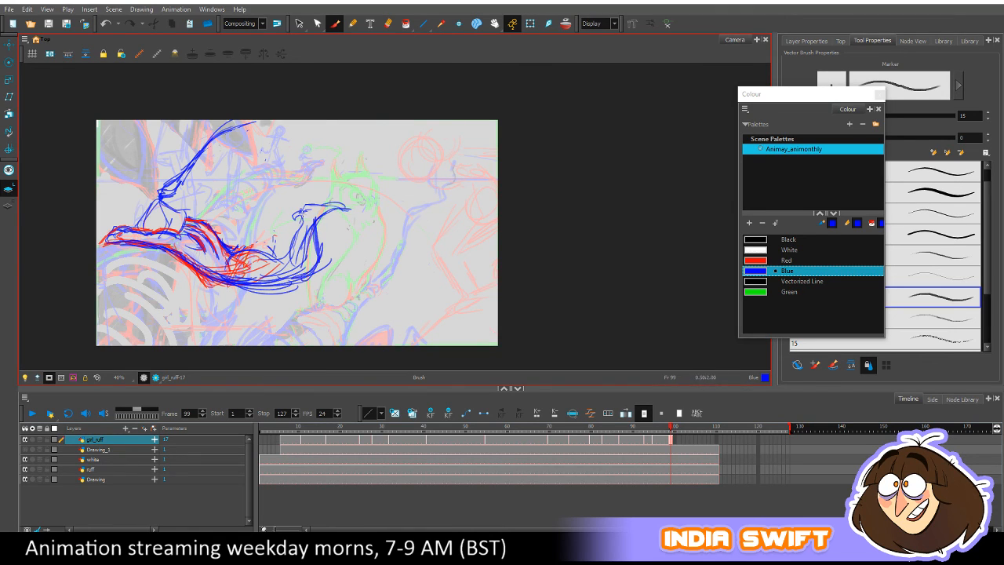
pyautogui.moveTo(304, 211)
pyautogui.mouseDown()
pyautogui.moveTo(296, 250)
pyautogui.moveTo(309, 271)
pyautogui.moveTo(302, 247)
pyautogui.mouseUp()
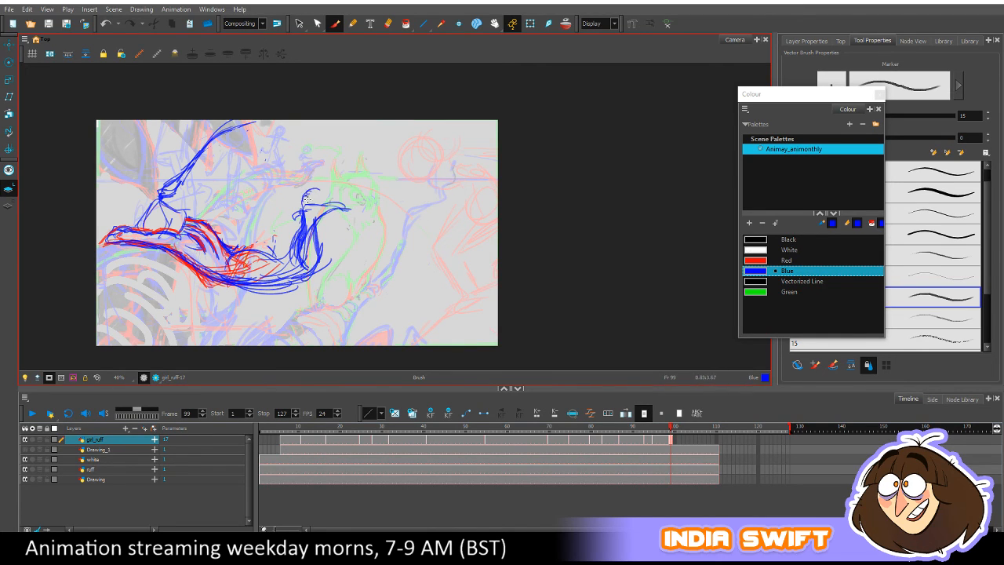
# Rework the foot atop the raised lower leg in blue and erase the excess strokes around it.
pyautogui.moveTo(307, 191); pyautogui.dragTo(339, 203)
pyautogui.press(',')
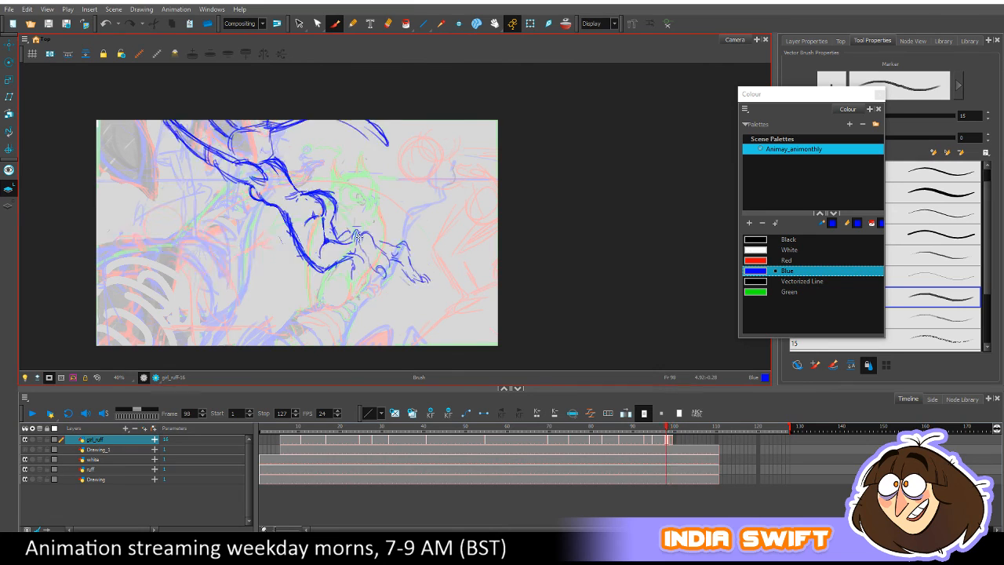
pyautogui.press('.')
pyautogui.press(',')
pyautogui.press(',')
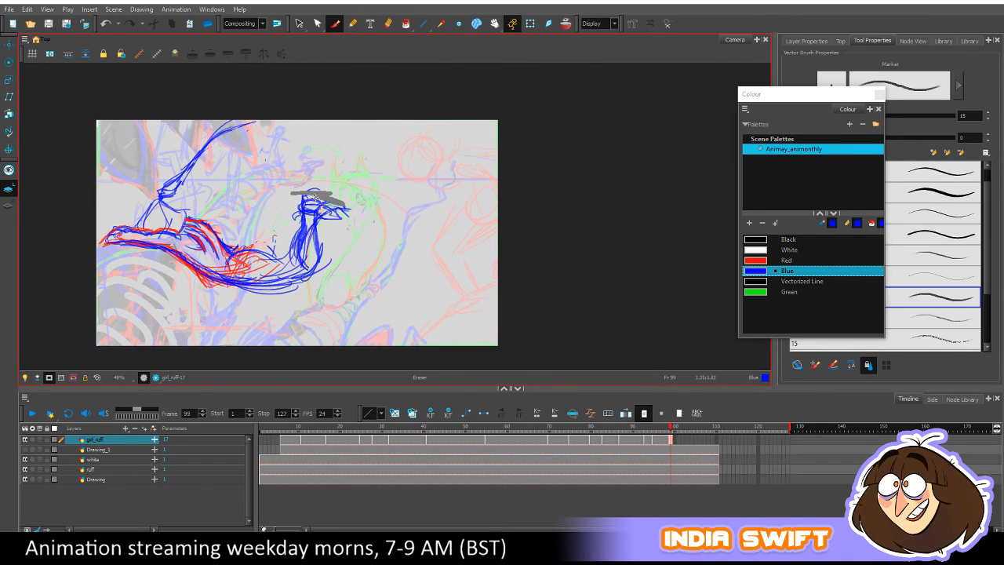
pyautogui.hotkey('alt', 'e')
pyautogui.press('.')
pyautogui.hotkey('alt', 'b')
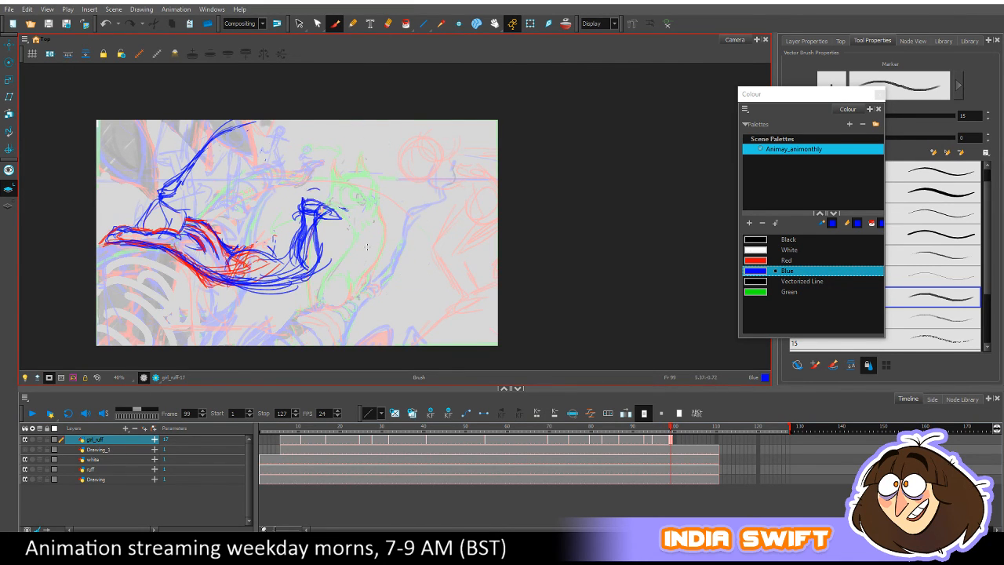
# Switch the brush colour to Red and trace over the raised foot on frame 99.
pyautogui.click(755, 259)
pyautogui.press(',')
pyautogui.press('.')
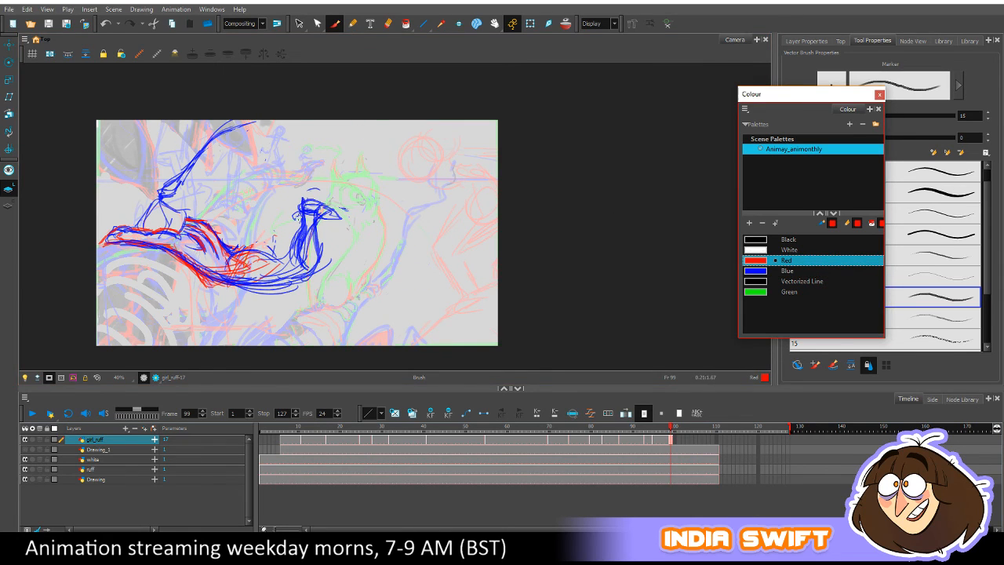
pyautogui.moveTo(324, 216)
pyautogui.mouseDown()
pyautogui.moveTo(336, 222)
pyautogui.moveTo(332, 210)
pyautogui.mouseUp()
pyautogui.press(',')
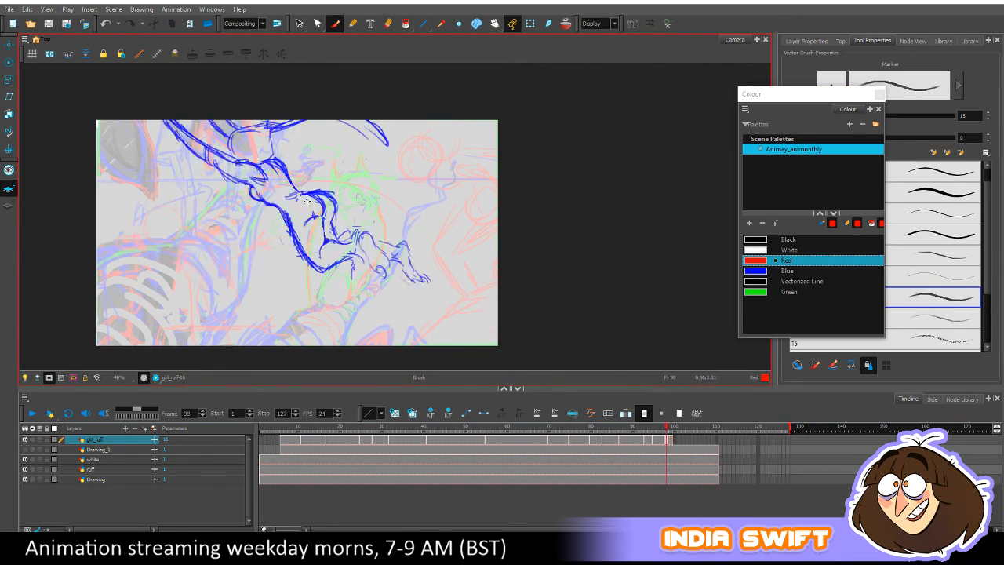
pyautogui.press('.')
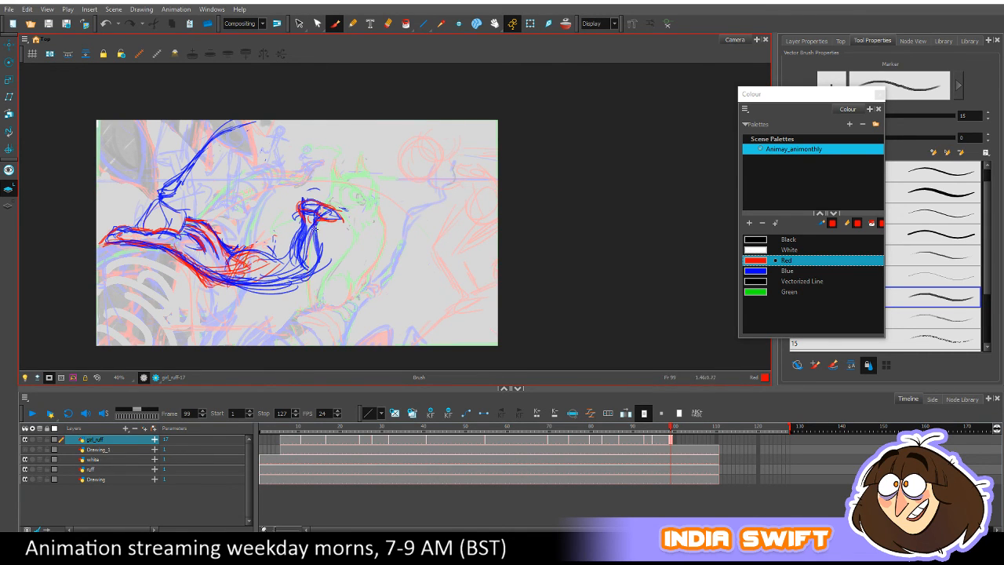
# Trace the raised lower leg and the thigh's upper and lower edges in red on frame 99, comparing with frame 98.
pyautogui.press(',')
pyautogui.press('.')
pyautogui.press(',')
pyautogui.press('.')
pyautogui.press(',')
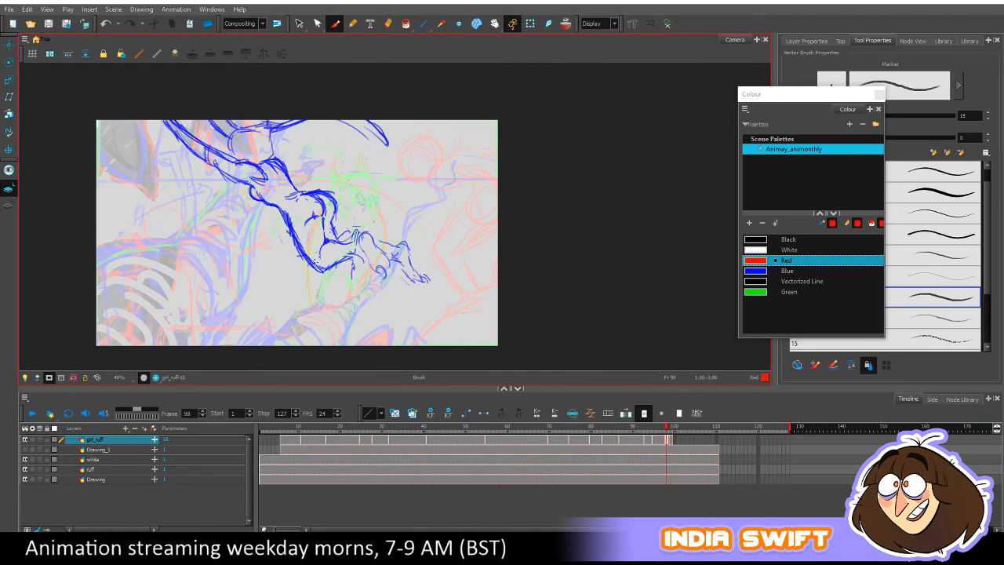
pyautogui.press('.')
pyautogui.moveTo(246, 282); pyautogui.dragTo(315, 272)
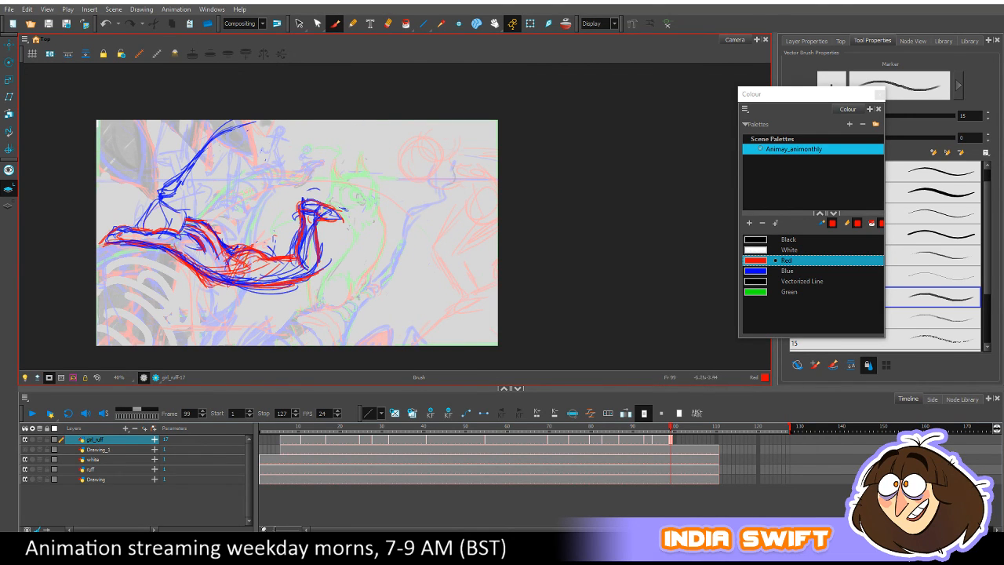
pyautogui.press(',')
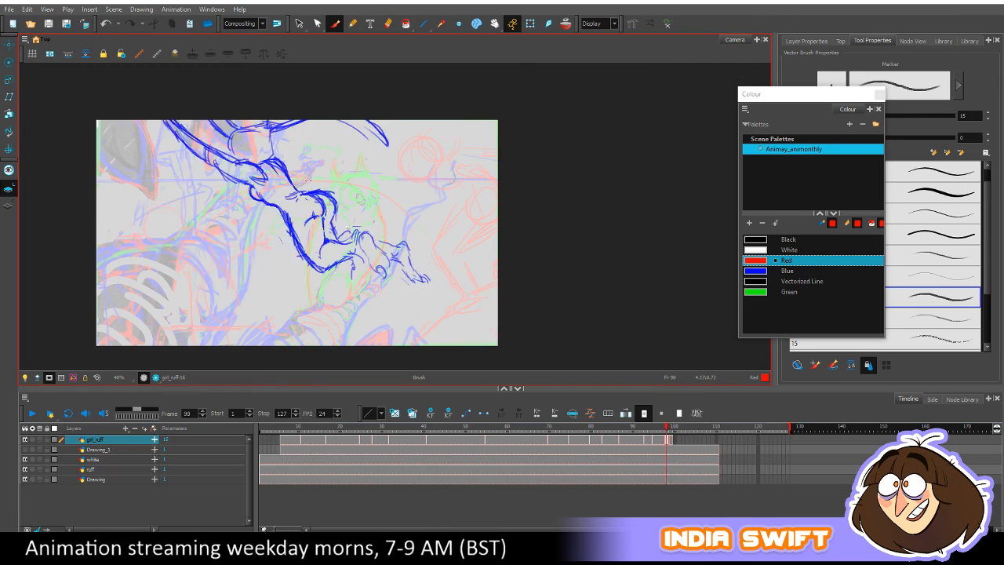
pyautogui.press('.')
pyautogui.moveTo(273, 262); pyautogui.dragTo(300, 259)
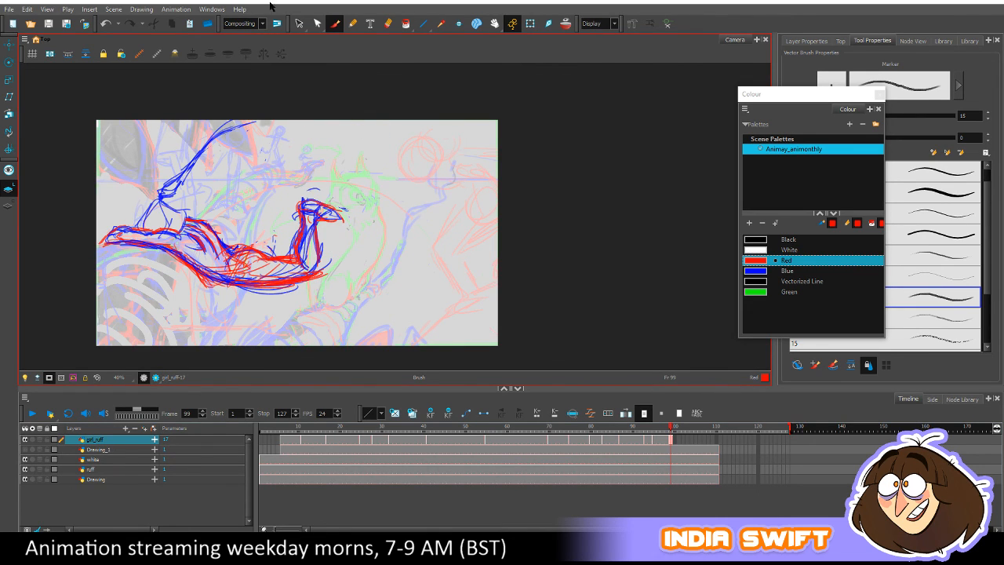
# Select and delete surplus rough strokes around the raised lower leg on frame 99, and save the scene.
pyautogui.click(299, 23)
pyautogui.click(317, 233)
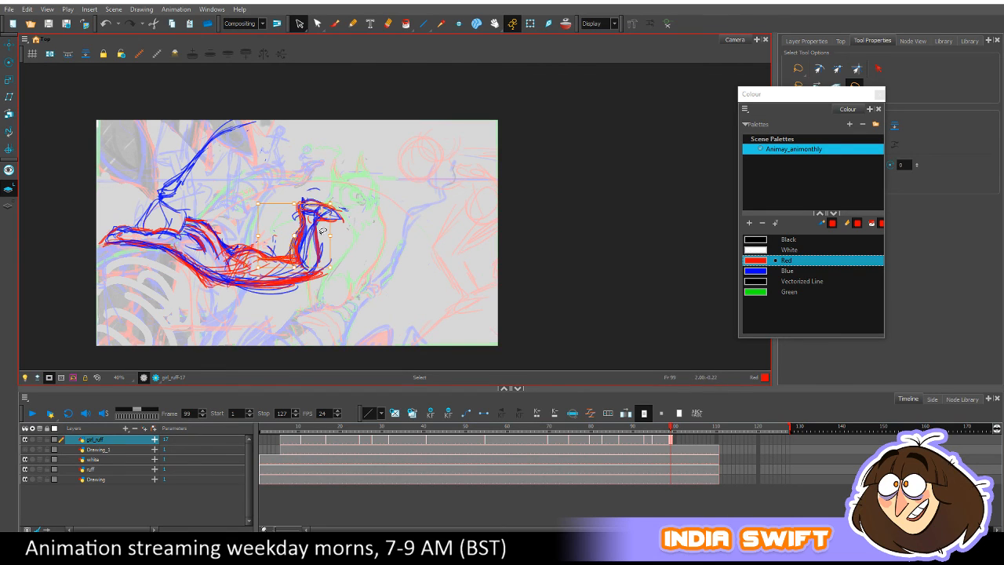
pyautogui.press('Delete')
pyautogui.moveTo(309, 222)
pyautogui.mouseDown()
pyautogui.moveTo(306, 255)
pyautogui.moveTo(261, 277)
pyautogui.moveTo(248, 228)
pyautogui.moveTo(234, 234)
pyautogui.moveTo(300, 218)
pyautogui.mouseUp()
pyautogui.press('Delete')
pyautogui.press('Delete')
pyautogui.press('Delete')
pyautogui.press('Delete')
pyautogui.press('Delete')
pyautogui.press('Delete')
pyautogui.press('Delete')
pyautogui.hotkey('ctrl', 's')
# Delete the surplus strokes along the thigh, its underside and the knee on frame 99.
pyautogui.moveTo(298, 255)
pyautogui.mouseDown()
pyautogui.moveTo(284, 242)
pyautogui.moveTo(254, 287)
pyautogui.mouseUp()
pyautogui.press('Delete')
pyautogui.press('Delete')
pyautogui.press('Delete')
pyautogui.moveTo(333, 268)
pyautogui.mouseDown()
pyautogui.moveTo(297, 289)
pyautogui.moveTo(272, 298)
pyautogui.mouseUp()
pyautogui.press('Delete')
pyautogui.press('Delete')
pyautogui.moveTo(317, 244); pyautogui.dragTo(350, 253)
pyautogui.press('Delete')
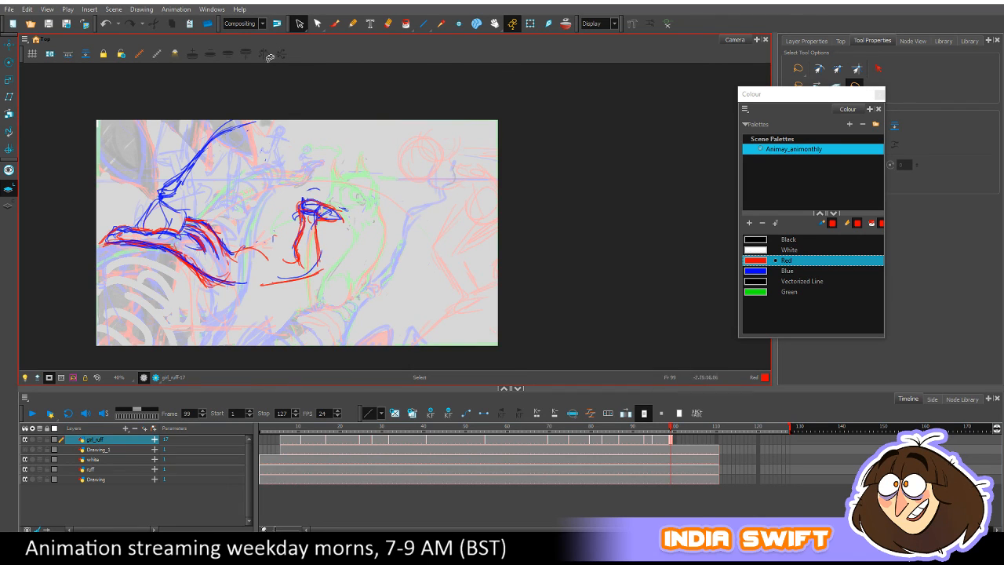
# Redraw the thigh's underside and upper edge as cleaner red lines with the Brush on frame 99.
pyautogui.click(335, 24)
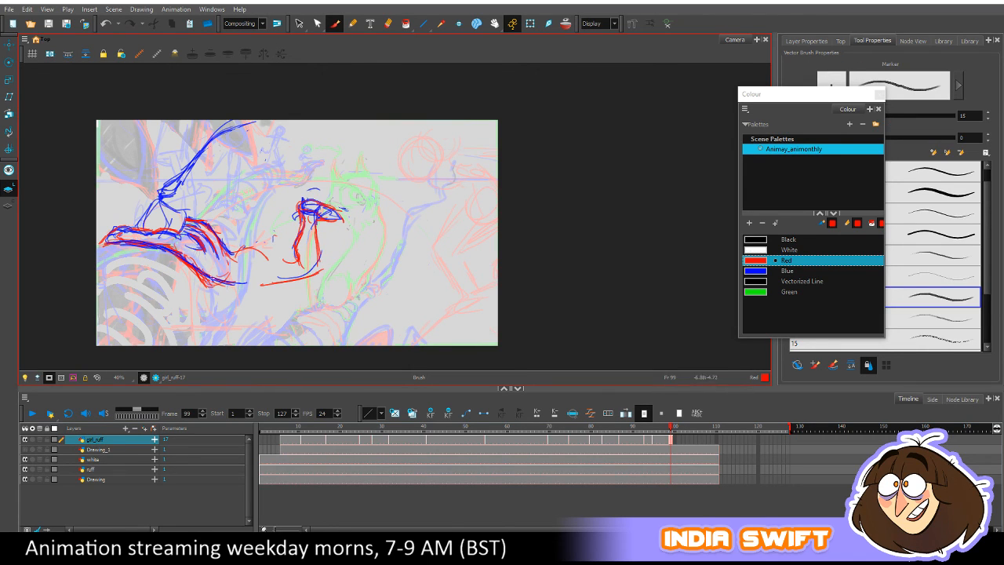
pyautogui.moveTo(210, 276)
pyautogui.mouseDown()
pyautogui.moveTo(273, 287)
pyautogui.moveTo(309, 276)
pyautogui.mouseUp()
pyautogui.moveTo(241, 287); pyautogui.dragTo(308, 273)
pyautogui.moveTo(243, 249); pyautogui.dragTo(264, 244)
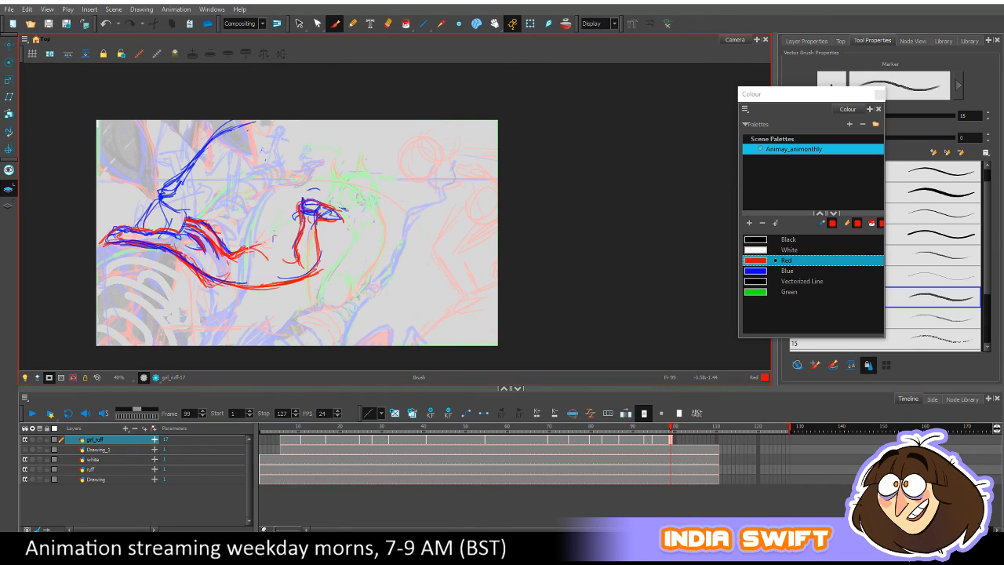
pyautogui.moveTo(237, 253); pyautogui.dragTo(269, 252)
# Switch the brush colour to Blue, retrace the thigh's edges and sketch a foot farther right on frame 99, comparing with frame 98.
pyautogui.moveTo(280, 313)
pyautogui.mouseDown()
pyautogui.moveTo(351, 265)
pyautogui.moveTo(315, 316)
pyautogui.mouseUp()
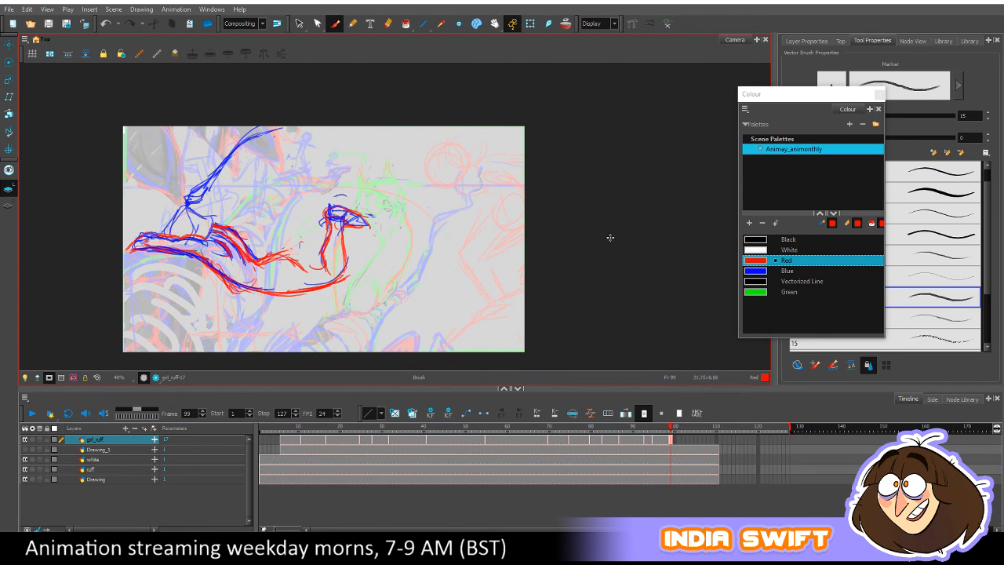
pyautogui.click(787, 270)
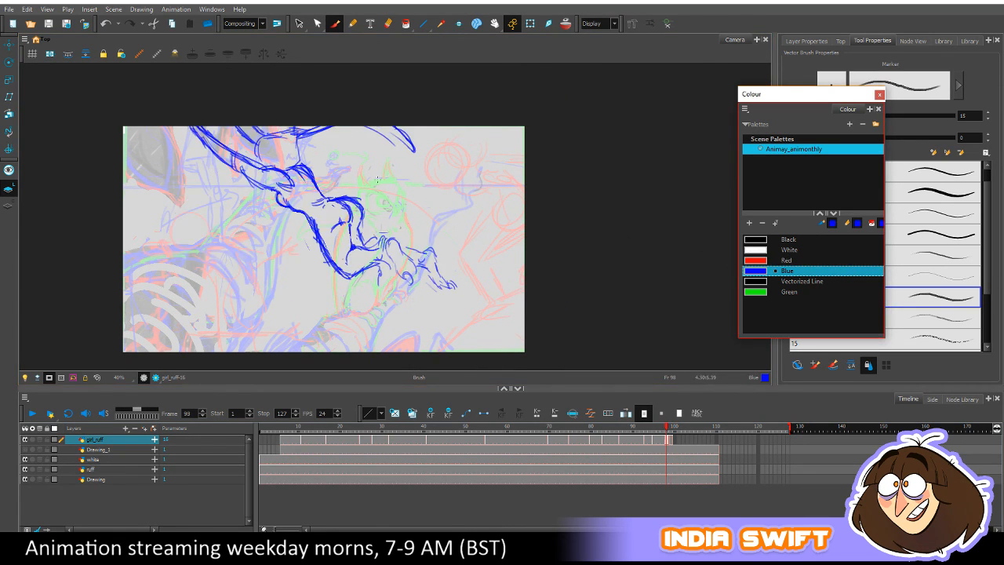
pyautogui.press(',')
pyautogui.press('.')
pyautogui.moveTo(271, 259)
pyautogui.mouseDown()
pyautogui.moveTo(261, 264)
pyautogui.moveTo(320, 274)
pyautogui.mouseUp()
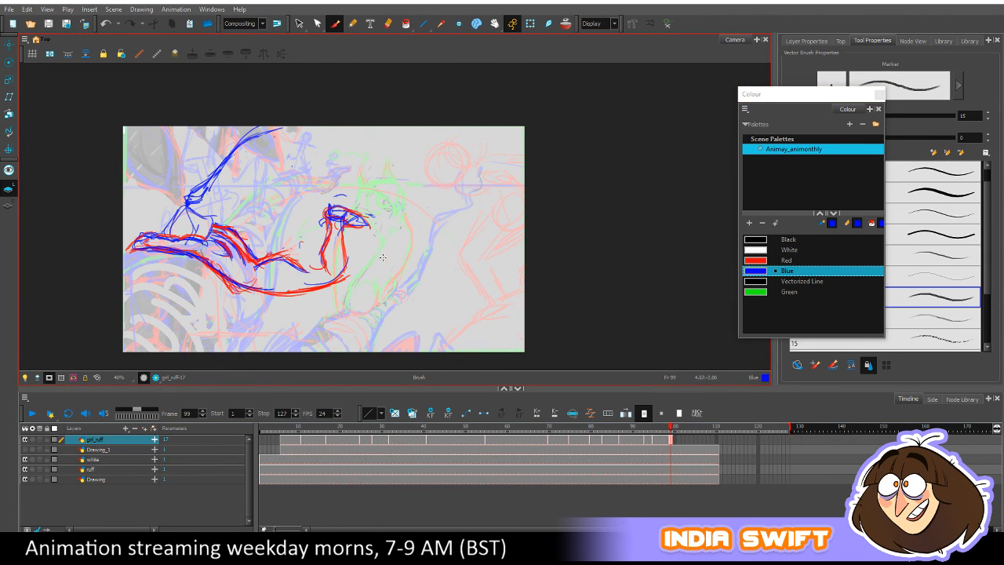
pyautogui.moveTo(241, 285)
pyautogui.mouseDown()
pyautogui.moveTo(341, 287)
pyautogui.moveTo(323, 264)
pyautogui.moveTo(364, 212)
pyautogui.moveTo(378, 211)
pyautogui.mouseUp()
pyautogui.press(',')
pyautogui.press('.')
pyautogui.press(',')
pyautogui.press('.')
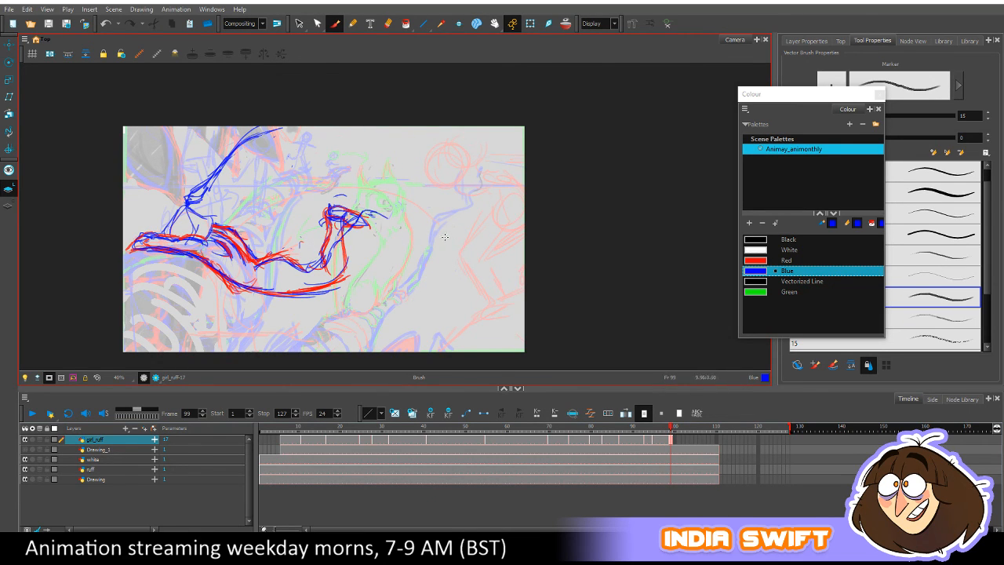
pyautogui.press(',')
pyautogui.press('.')
# Erase the old upright lower leg and foot on frame 99, and compare with frame 98.
pyautogui.moveTo(329, 191)
pyautogui.mouseDown()
pyautogui.moveTo(323, 227)
pyautogui.moveTo(333, 236)
pyautogui.moveTo(341, 239)
pyautogui.moveTo(356, 210)
pyautogui.mouseUp()
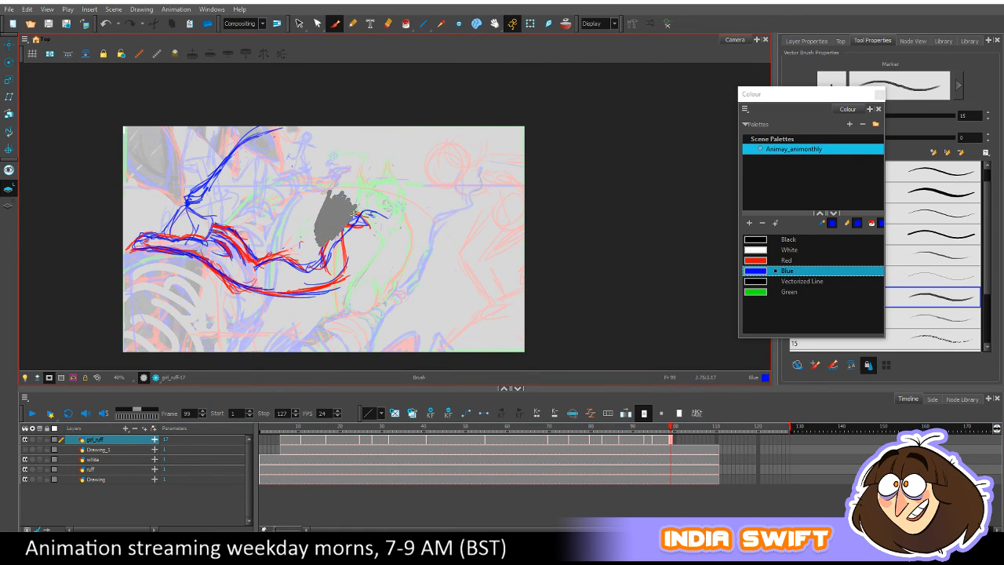
pyautogui.hotkey('ctrl', 'z')
pyautogui.press(',')
pyautogui.press('.')
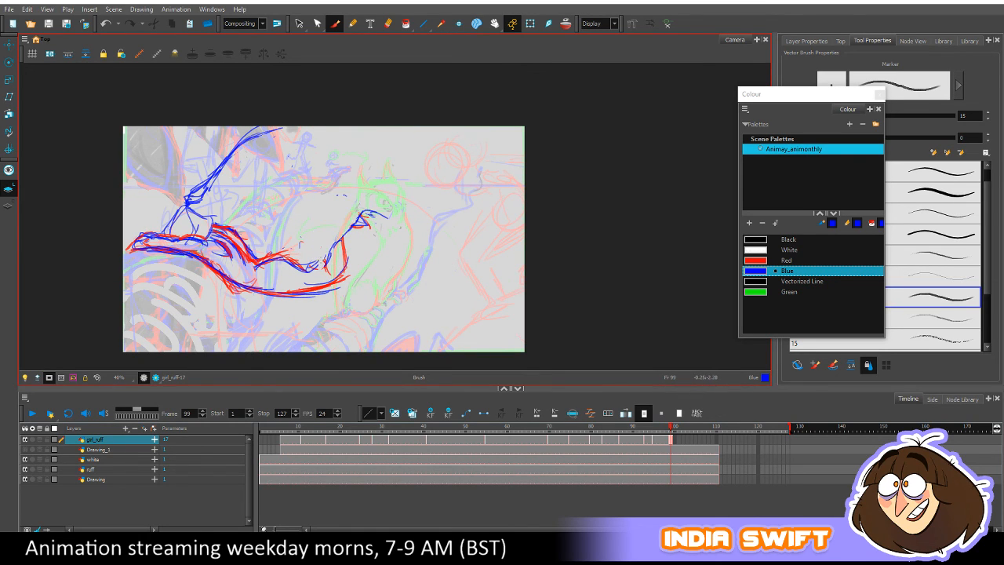
# Redraw the lower leg in blue slanting up to the right with a pointed foot, checking against frame 98.
pyautogui.moveTo(342, 279)
pyautogui.mouseDown()
pyautogui.moveTo(354, 237)
pyautogui.moveTo(373, 226)
pyautogui.mouseUp()
pyautogui.press(',')
pyautogui.press('.')
pyautogui.moveTo(322, 267); pyautogui.dragTo(361, 216)
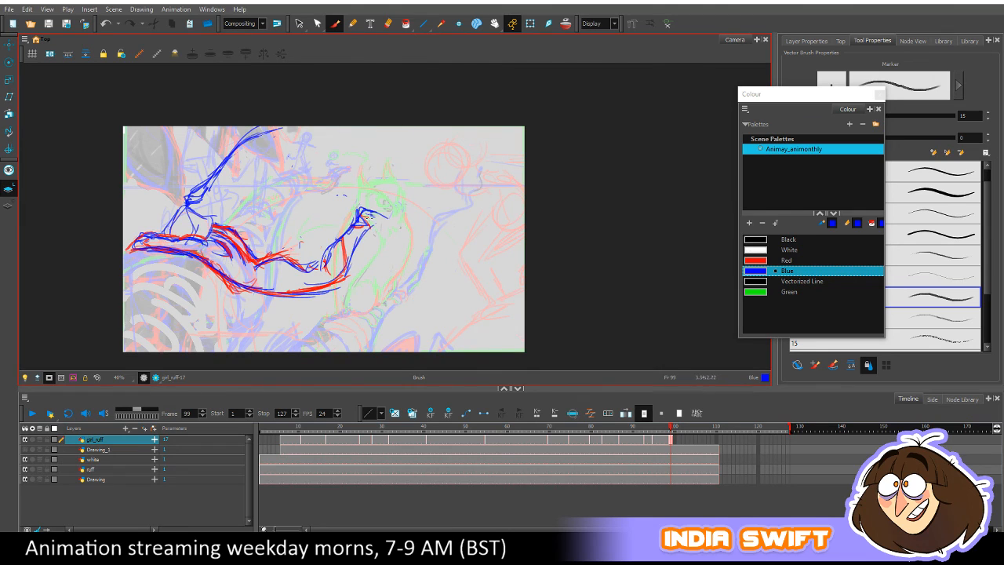
pyautogui.moveTo(382, 221); pyautogui.dragTo(405, 228)
pyautogui.press(',')
pyautogui.press('.')
pyautogui.press(',')
pyautogui.press('.')
pyautogui.press(',')
pyautogui.press('.')
# Sketch the second raised lower leg and foot in blue behind the first on frame 99, comparing with frame 98.
pyautogui.moveTo(256, 260)
pyautogui.mouseDown()
pyautogui.moveTo(286, 251)
pyautogui.moveTo(304, 263)
pyautogui.mouseUp()
pyautogui.moveTo(306, 214)
pyautogui.mouseDown()
pyautogui.moveTo(319, 246)
pyautogui.moveTo(321, 220)
pyautogui.mouseUp()
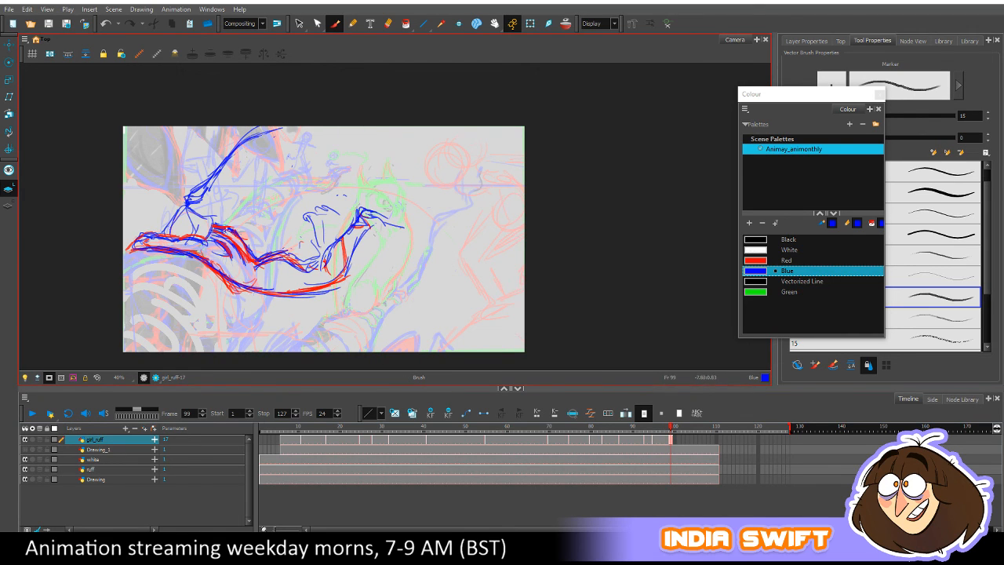
pyautogui.press(',')
pyautogui.press('.')
# Touch up the curved hip lines and the thigh's underside in blue on frame 99, flipping against frame 98.
pyautogui.moveTo(221, 225); pyautogui.dragTo(232, 228)
pyautogui.press(',')
pyautogui.press('.')
pyautogui.moveTo(218, 275)
pyautogui.mouseDown()
pyautogui.moveTo(244, 293)
pyautogui.moveTo(221, 283)
pyautogui.moveTo(254, 295)
pyautogui.moveTo(249, 281)
pyautogui.moveTo(274, 285)
pyautogui.mouseUp()
pyautogui.press(',')
pyautogui.press('.')
pyautogui.press(',')
pyautogui.press('.')
pyautogui.press(',')
pyautogui.press('.')
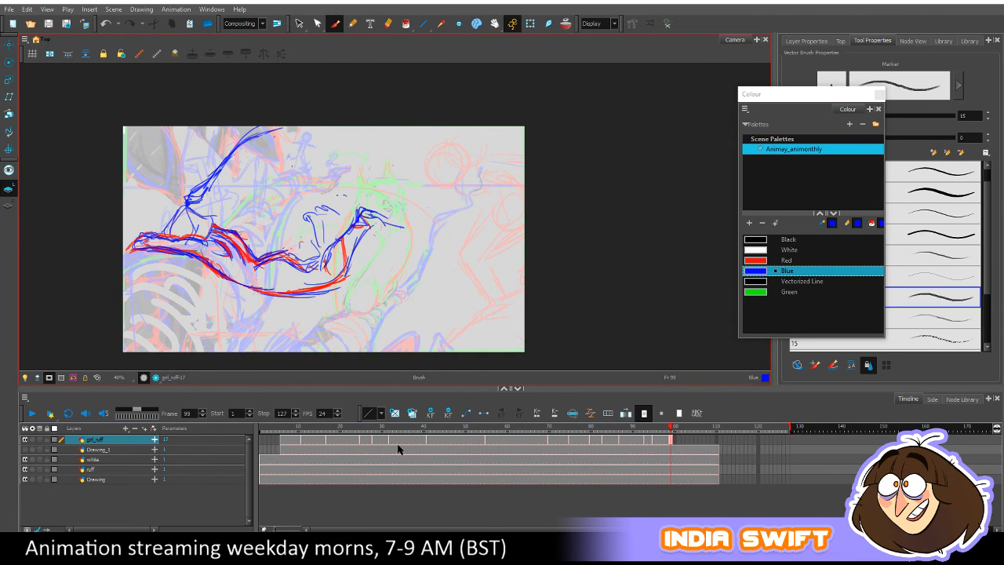
pyautogui.moveTo(230, 280); pyautogui.dragTo(323, 295)
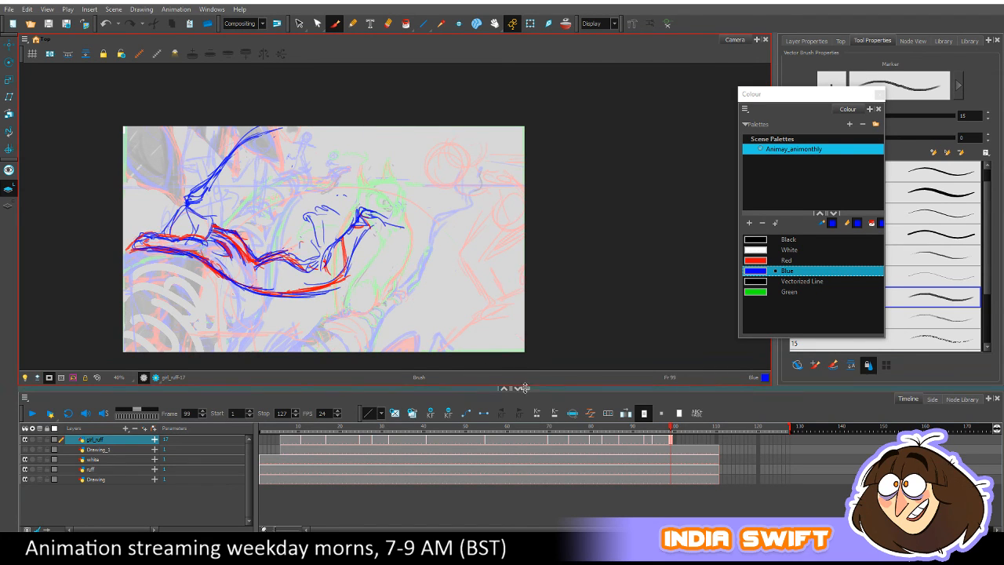
# Extend the frame 99 pose's exposure on girl_ruff through frame 101, and play the animation from frame 48.
pyautogui.click(676, 438)
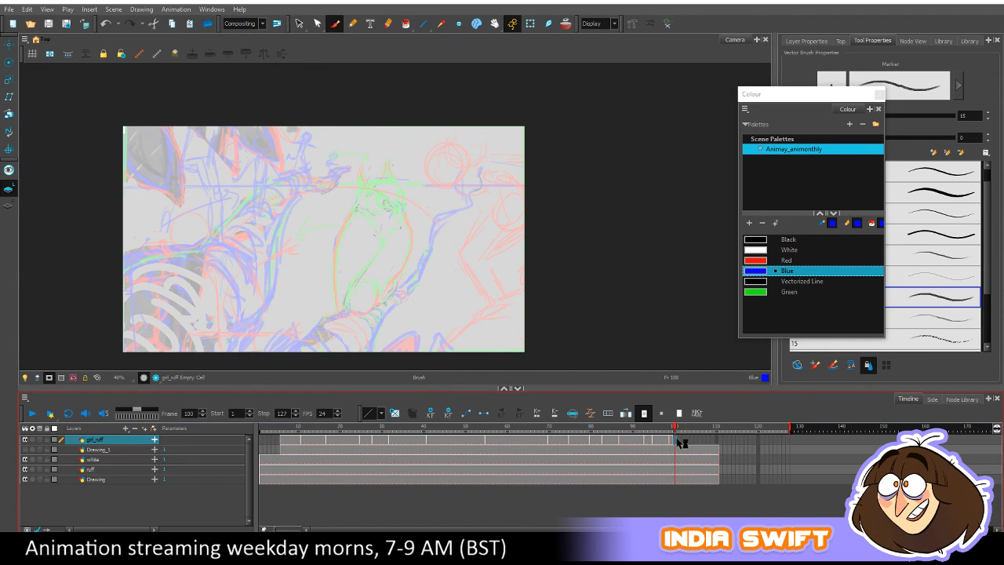
pyautogui.click(679, 440)
pyautogui.click(675, 440)
pyautogui.press('F5')
pyautogui.click(678, 440)
pyautogui.moveTo(680, 429); pyautogui.dragTo(465, 434)
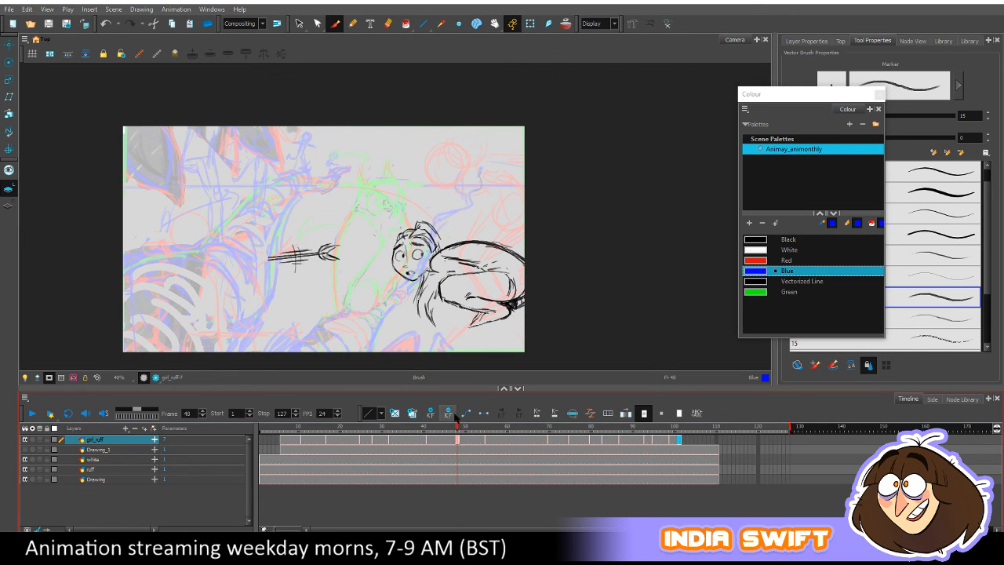
pyautogui.click(32, 413)
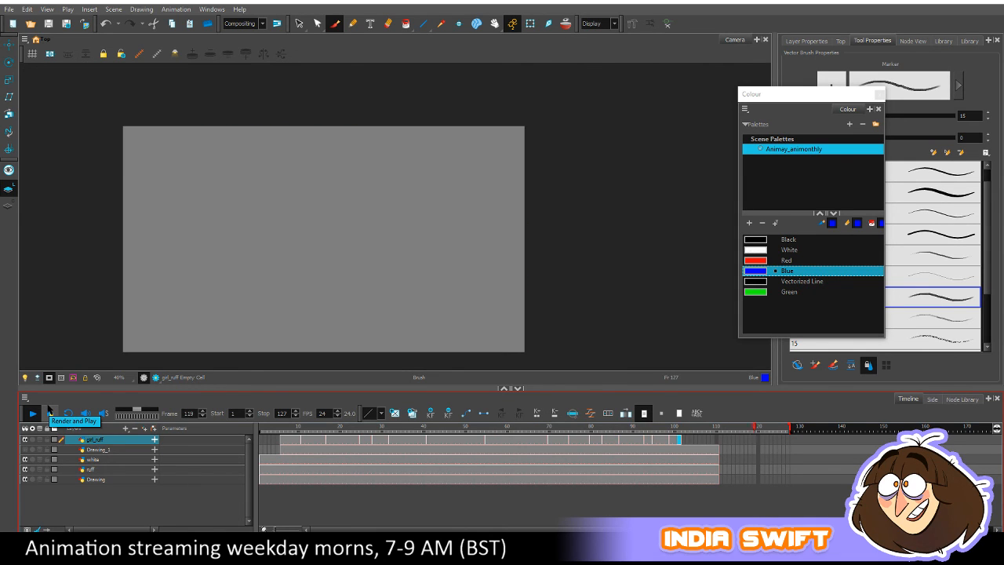
# Increase the exposure of the frame 97 drawing on girl_ruff, and scrub to the final pose at frame 103.
pyautogui.moveTo(632, 429); pyautogui.dragTo(665, 430)
pyautogui.click(671, 443)
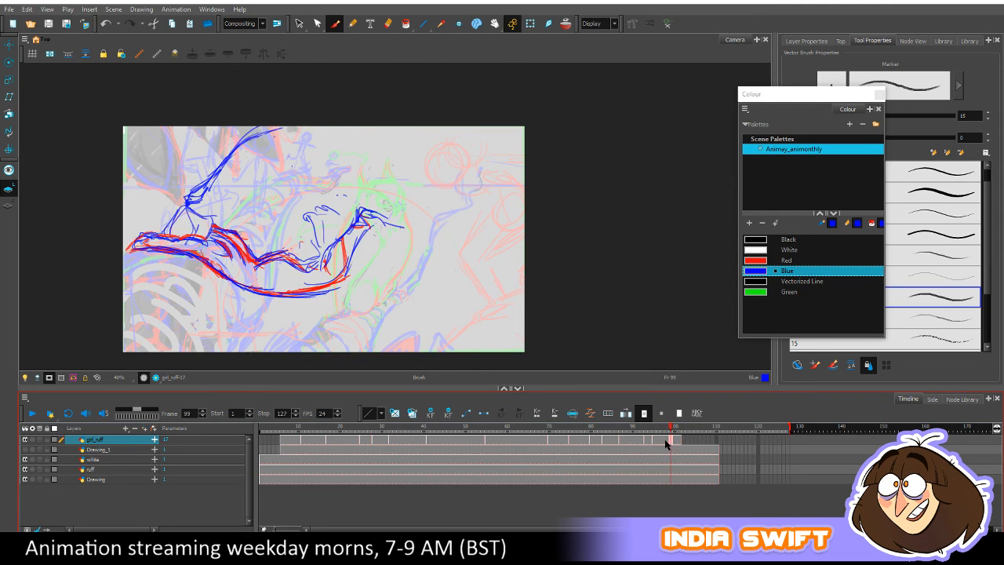
pyautogui.click(662, 438)
pyautogui.press('+')
pyautogui.press('+')
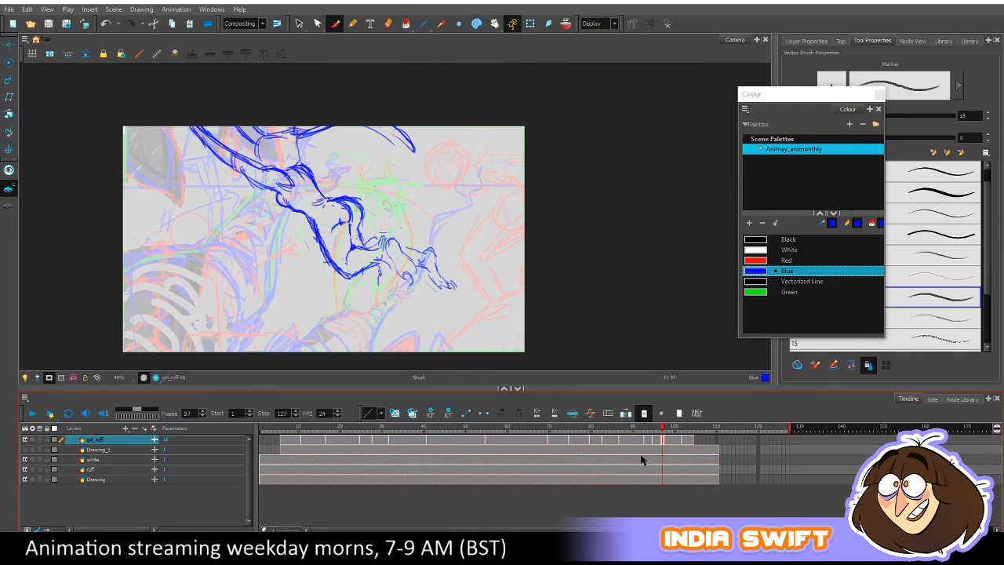
pyautogui.moveTo(641, 429); pyautogui.dragTo(686, 433)
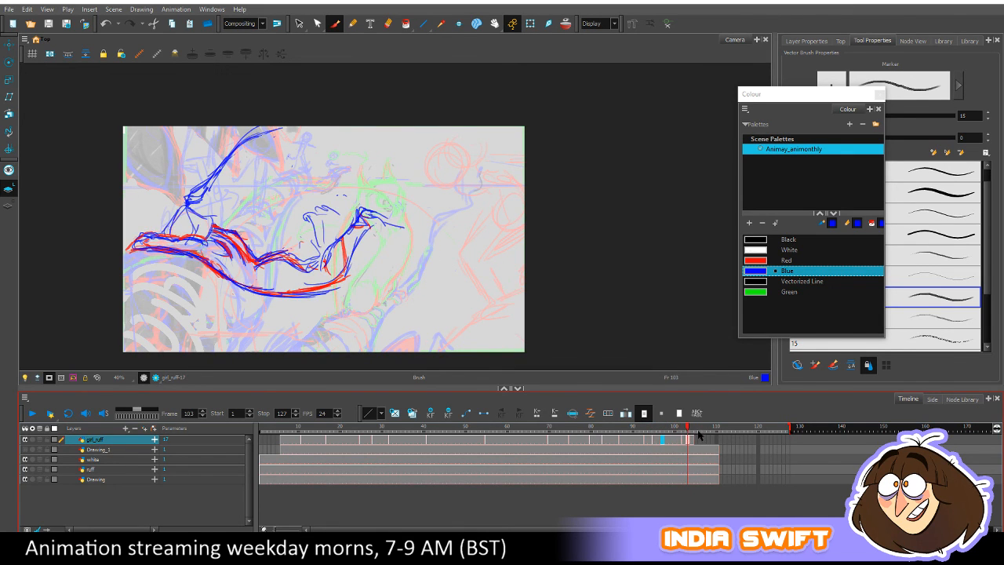
# Play the leap from frame 41 to judge the timing, and return to frame 102.
pyautogui.moveTo(228, 298)
pyautogui.mouseDown()
pyautogui.moveTo(237, 259)
pyautogui.moveTo(429, 322)
pyautogui.moveTo(223, 314)
pyautogui.mouseUp()
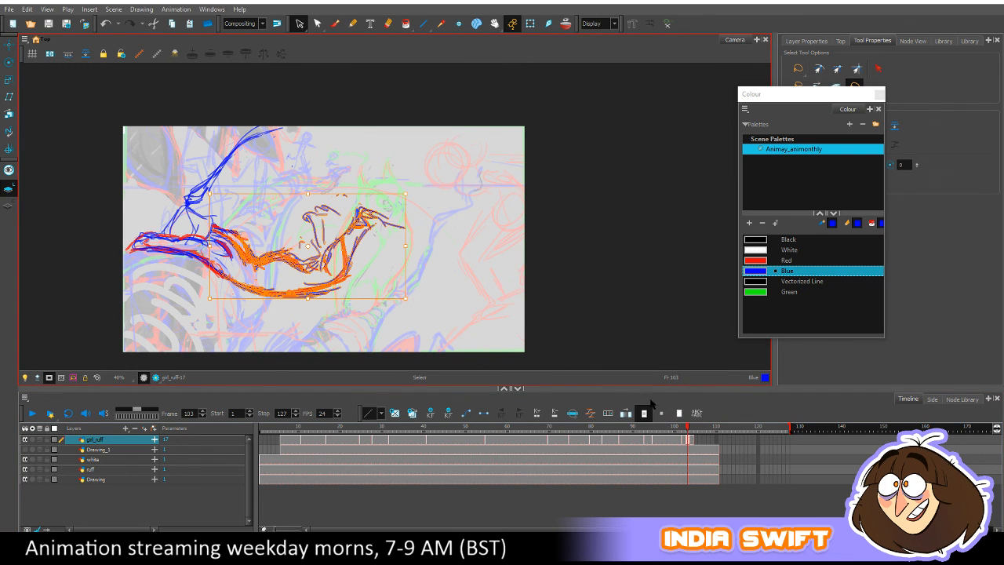
pyautogui.click(477, 294)
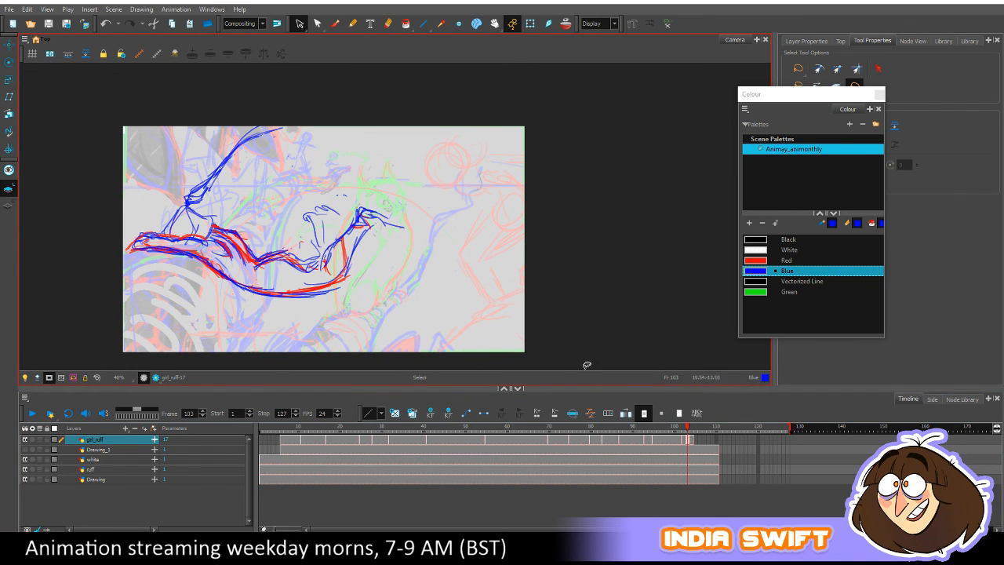
pyautogui.moveTo(689, 427)
pyautogui.mouseDown()
pyautogui.moveTo(503, 415)
pyautogui.moveTo(428, 424)
pyautogui.mouseUp()
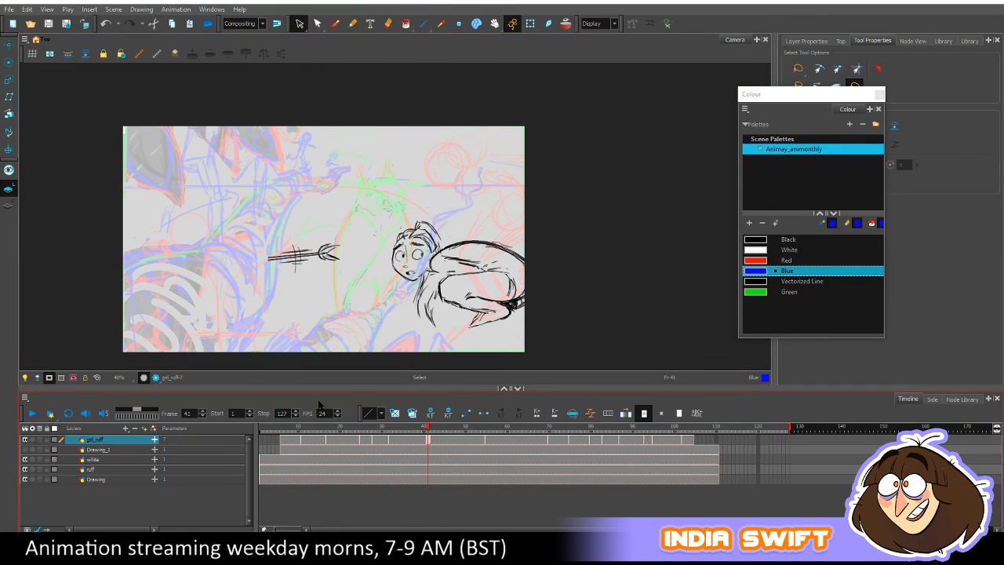
pyautogui.click(32, 413)
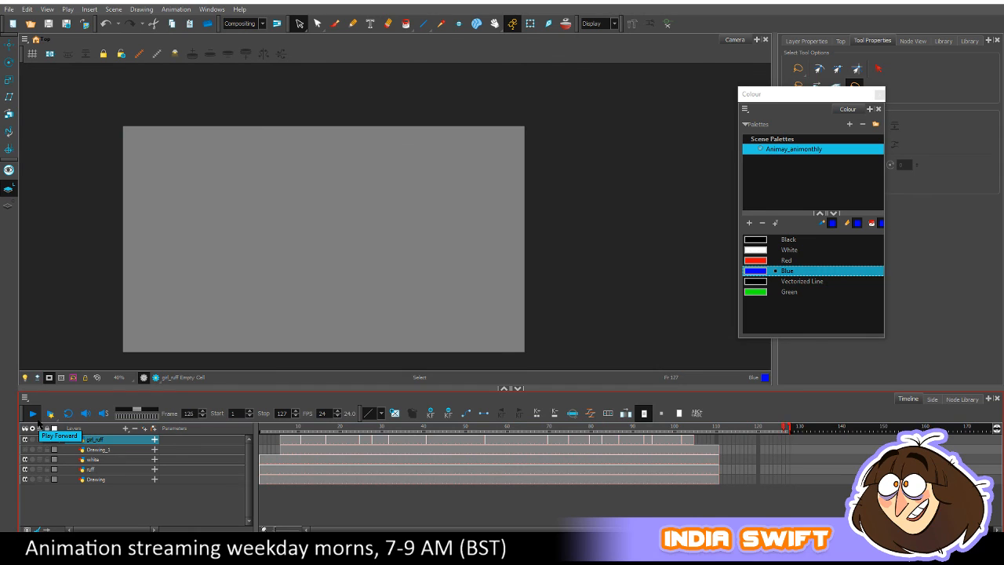
pyautogui.click(37, 421)
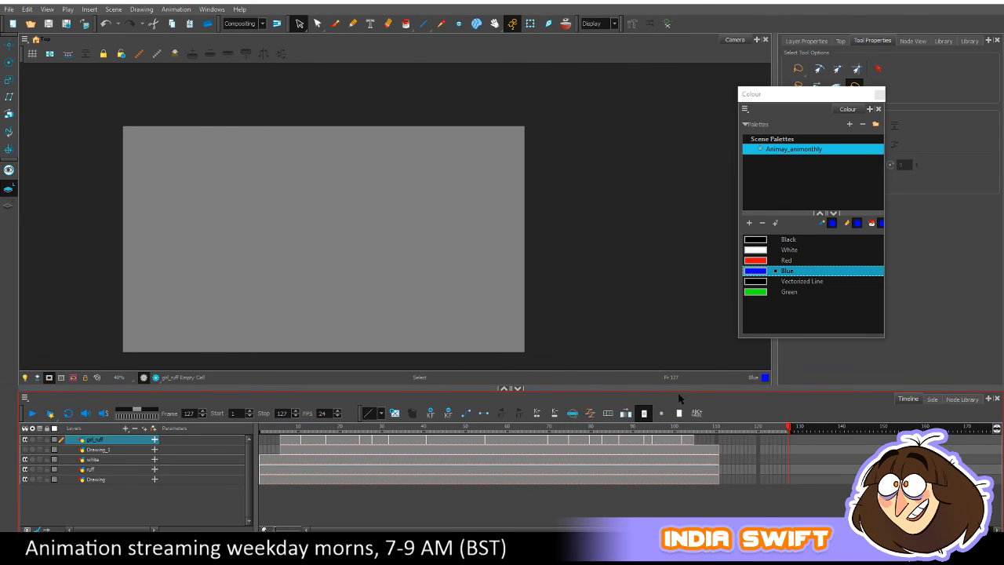
pyautogui.moveTo(684, 427)
pyautogui.mouseDown()
pyautogui.moveTo(670, 427)
pyautogui.moveTo(684, 428)
pyautogui.mouseUp()
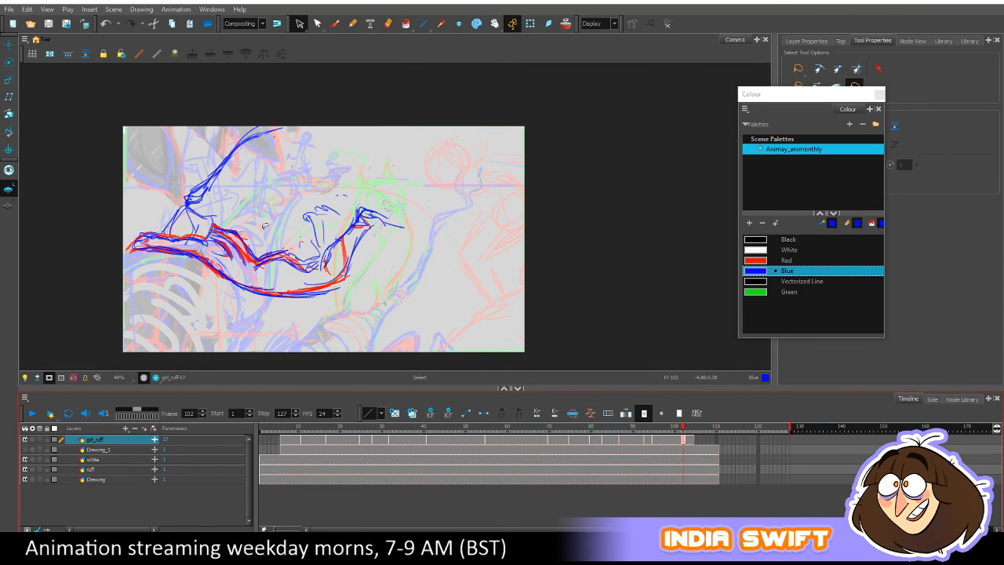
# Select the girl's hips and legs at frame 102, rotate them slightly upward, and save the scene.
pyautogui.moveTo(264, 227)
pyautogui.mouseDown()
pyautogui.moveTo(132, 202)
pyautogui.moveTo(249, 210)
pyautogui.mouseUp()
pyautogui.moveTo(384, 218)
pyautogui.mouseDown()
pyautogui.moveTo(271, 282)
pyautogui.moveTo(271, 271)
pyautogui.mouseUp()
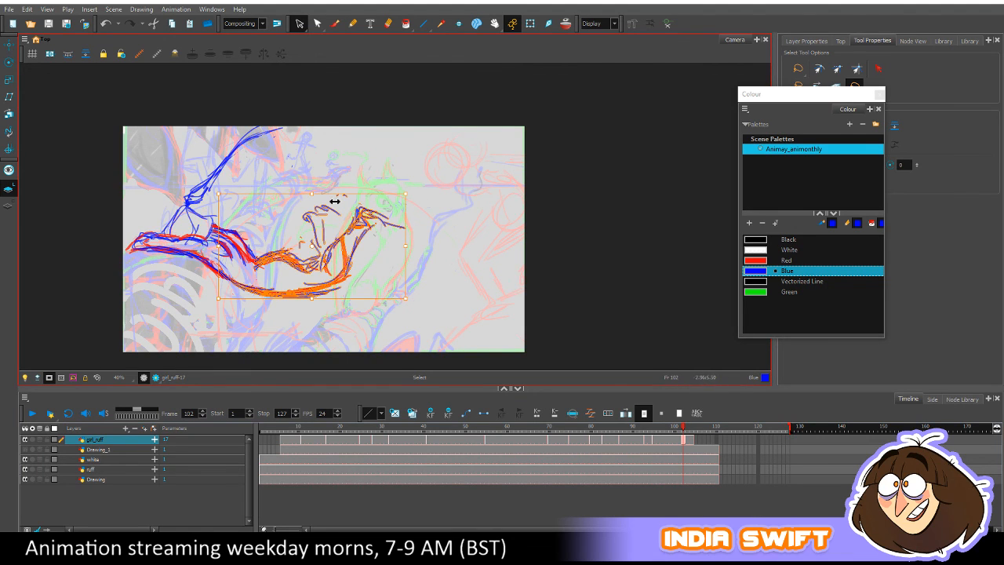
pyautogui.moveTo(411, 201); pyautogui.dragTo(393, 180)
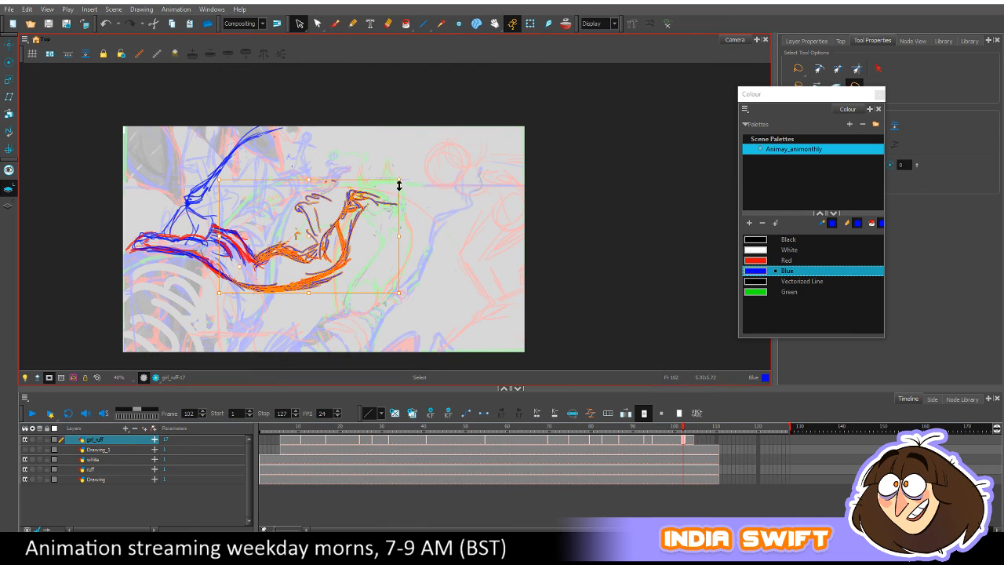
pyautogui.click(515, 262)
pyautogui.click(684, 429)
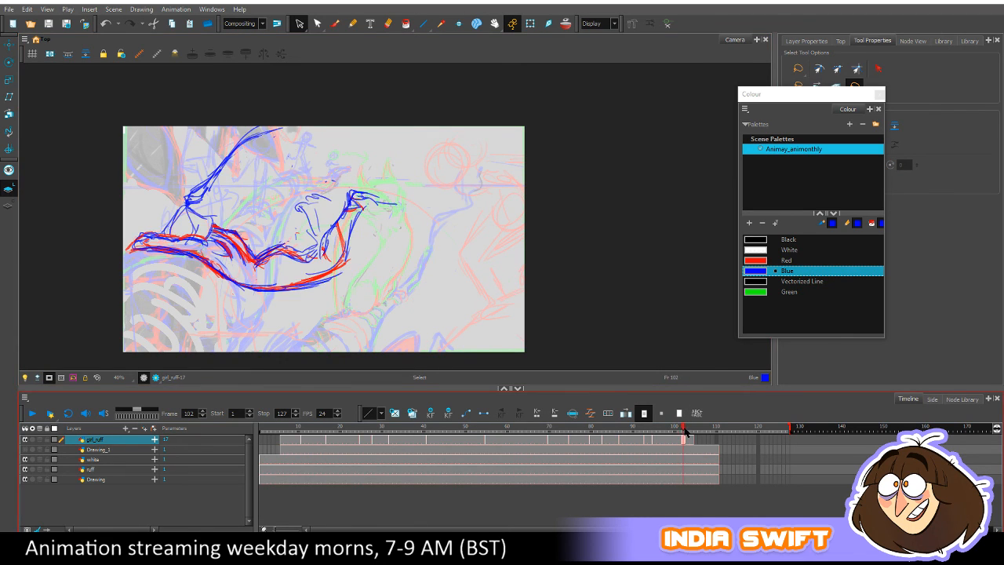
pyautogui.moveTo(684, 429)
pyautogui.mouseDown()
pyautogui.moveTo(627, 424)
pyautogui.moveTo(687, 429)
pyautogui.mouseUp()
pyautogui.hotkey('ctrl', 's')
# Reselect the hips and legs at frame 103, rotate them slightly further upward, and skew their underside a little to the right.
pyautogui.moveTo(656, 429); pyautogui.dragTo(688, 429)
pyautogui.moveTo(436, 185)
pyautogui.mouseDown()
pyautogui.moveTo(305, 289)
pyautogui.moveTo(202, 295)
pyautogui.mouseUp()
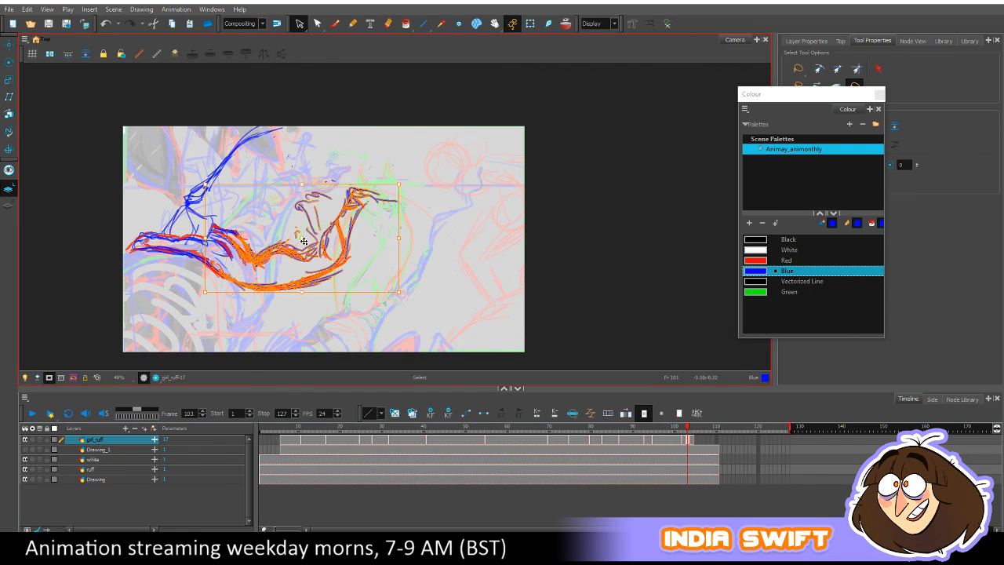
pyautogui.moveTo(401, 301); pyautogui.dragTo(398, 293)
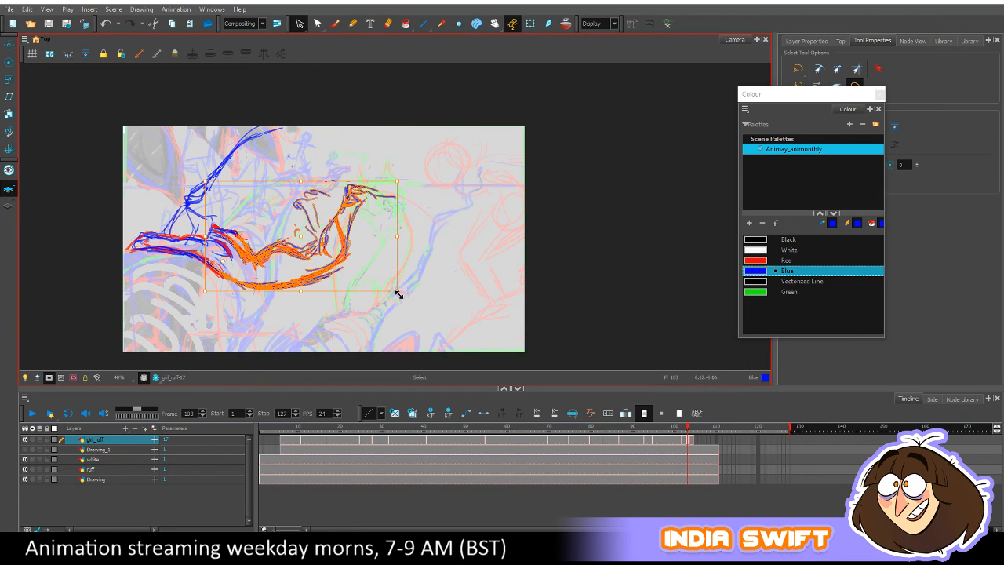
pyautogui.moveTo(333, 291); pyautogui.dragTo(341, 290)
pyautogui.click(370, 299)
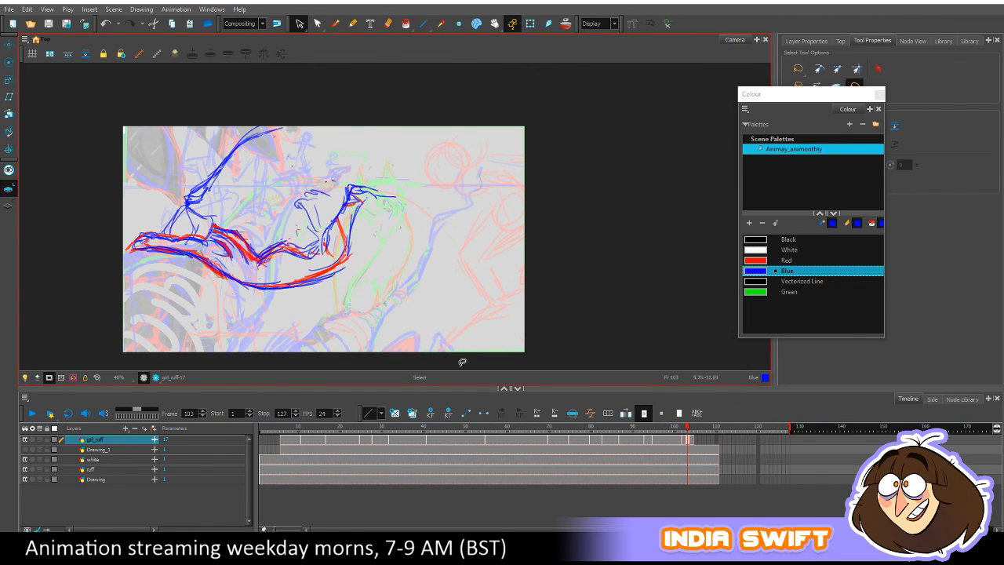
# Play the whole animation from frame 1 to review the leap with the adjusted legs.
pyautogui.click(682, 428)
pyautogui.moveTo(682, 427)
pyautogui.mouseDown()
pyautogui.moveTo(629, 424)
pyautogui.moveTo(697, 428)
pyautogui.moveTo(610, 423)
pyautogui.moveTo(698, 424)
pyautogui.moveTo(520, 413)
pyautogui.moveTo(619, 413)
pyautogui.moveTo(664, 414)
pyautogui.moveTo(258, 425)
pyautogui.mouseUp()
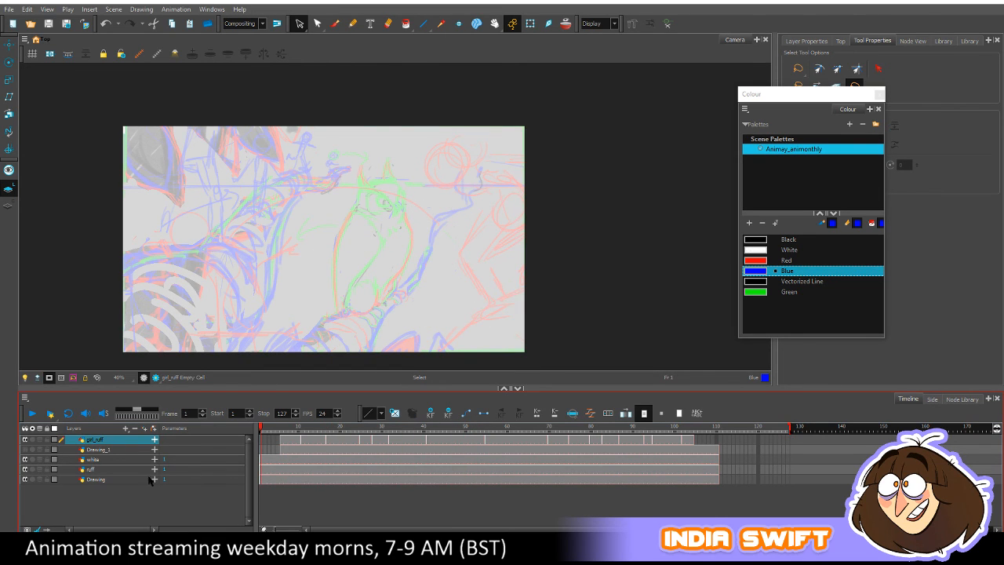
pyautogui.click(51, 413)
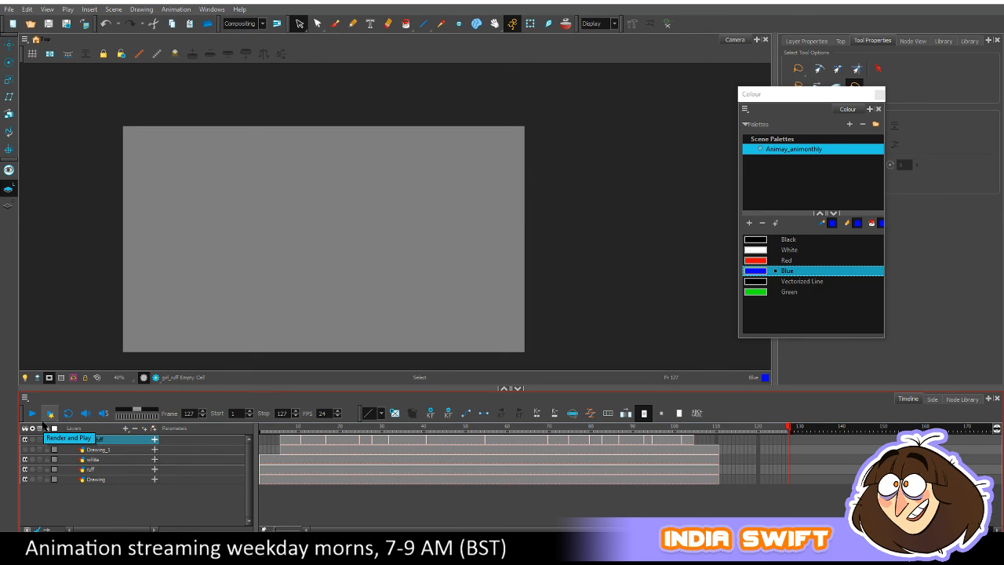
pyautogui.click(49, 414)
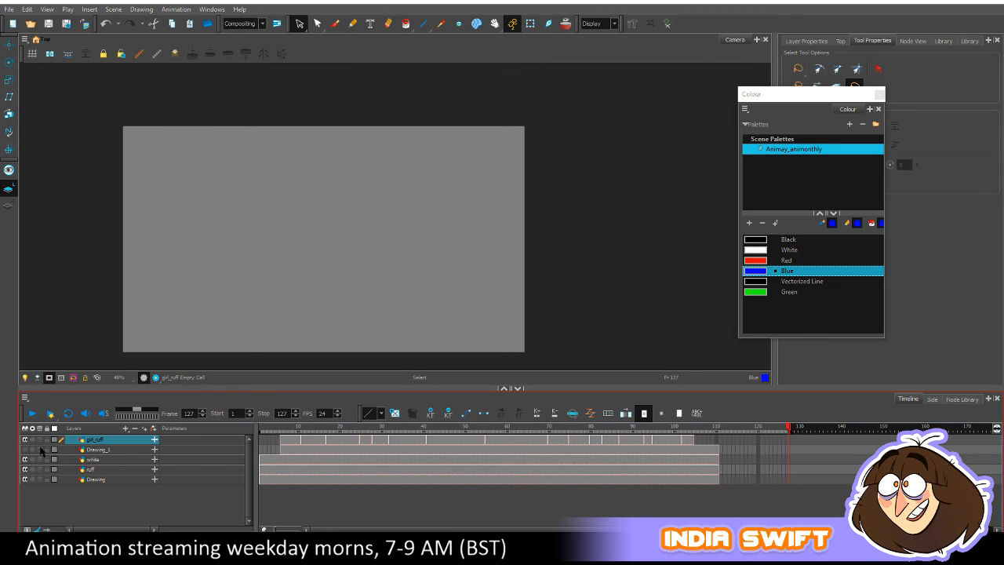
# Set playback to loop with stop frame 103, review the looped animation, and return to the final pose at frame 102.
pyautogui.moveTo(719, 428); pyautogui.dragTo(662, 429)
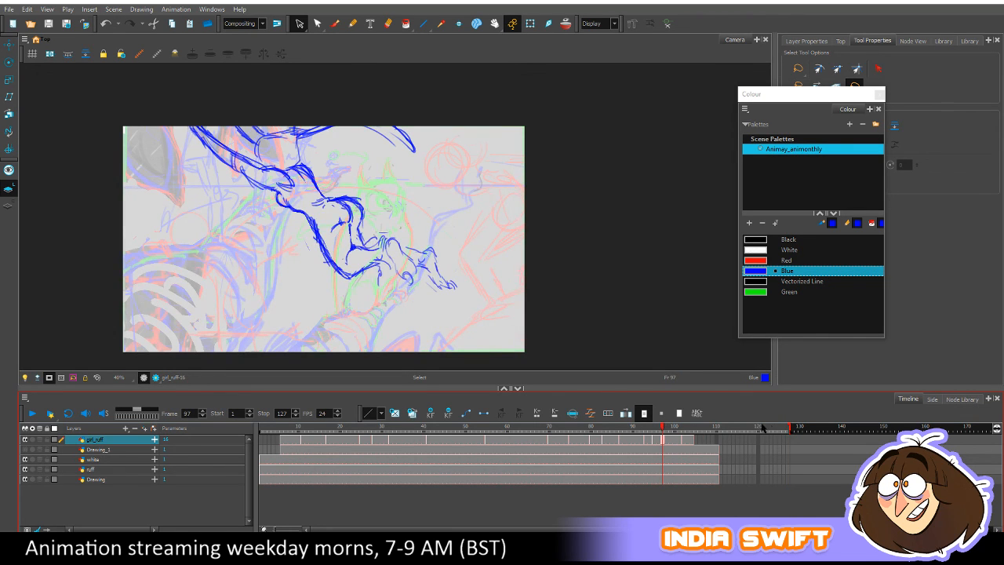
pyautogui.moveTo(789, 432); pyautogui.dragTo(684, 447)
pyautogui.click(32, 413)
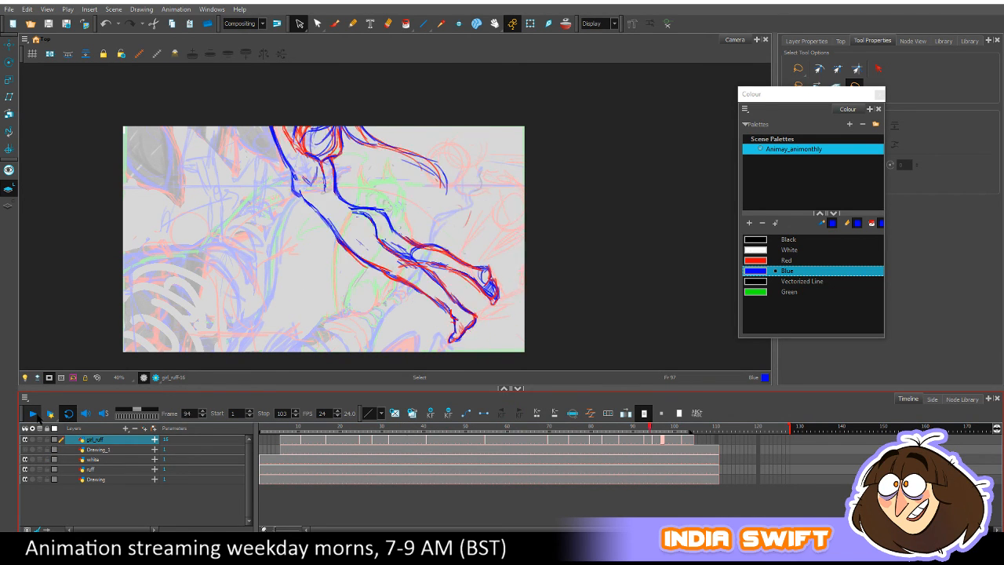
pyautogui.click(33, 413)
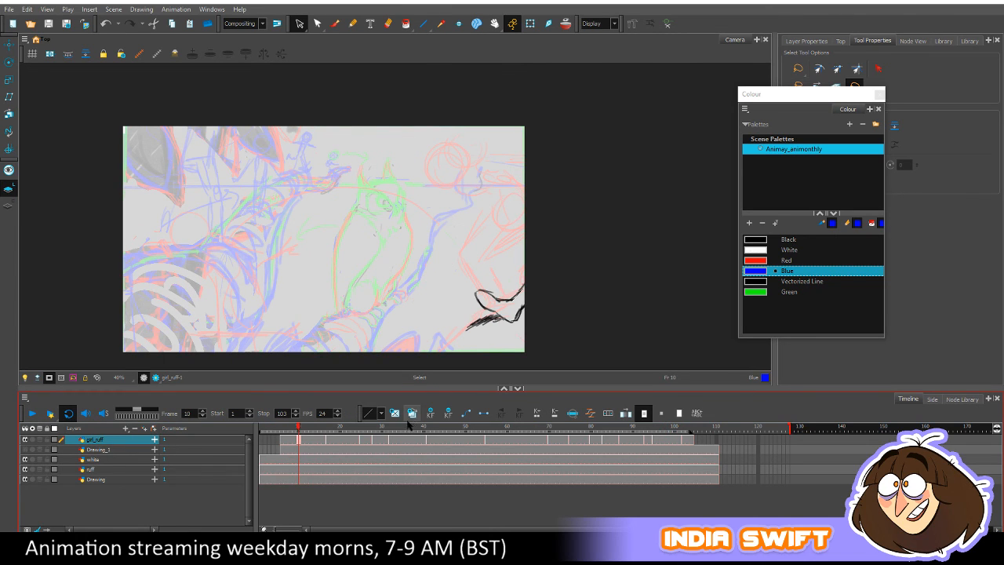
pyautogui.moveTo(405, 429)
pyautogui.mouseDown()
pyautogui.moveTo(581, 420)
pyautogui.moveTo(695, 432)
pyautogui.moveTo(683, 427)
pyautogui.mouseUp()
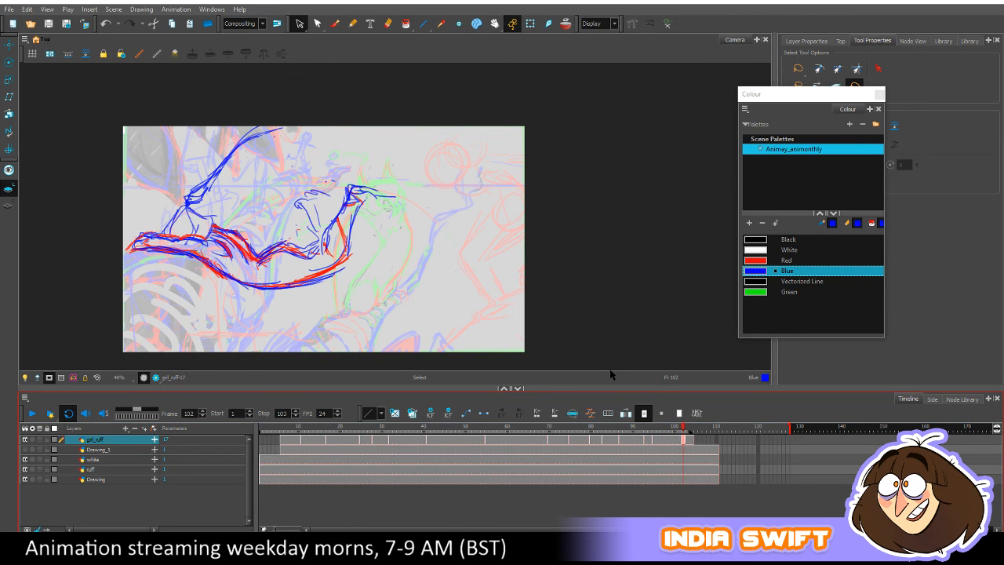